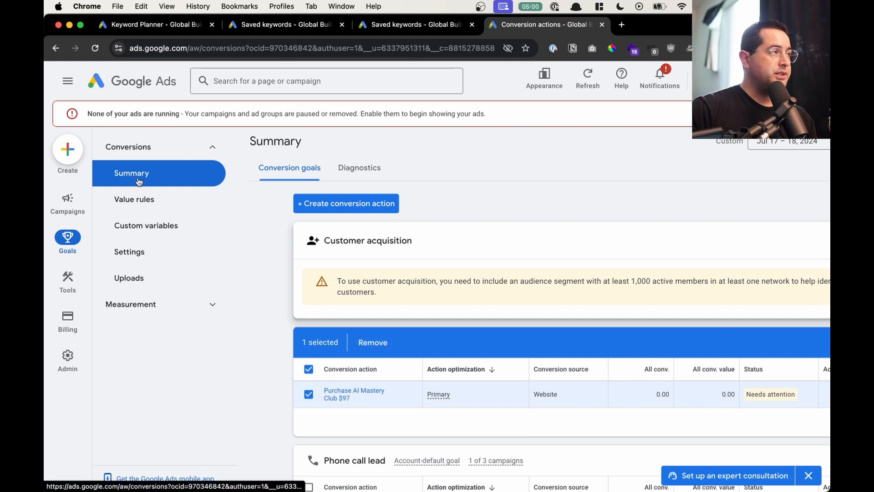
Step: Start a new conversion action that tracks website conversions
{"action": "left_click", "coordinate": [378, 211]}
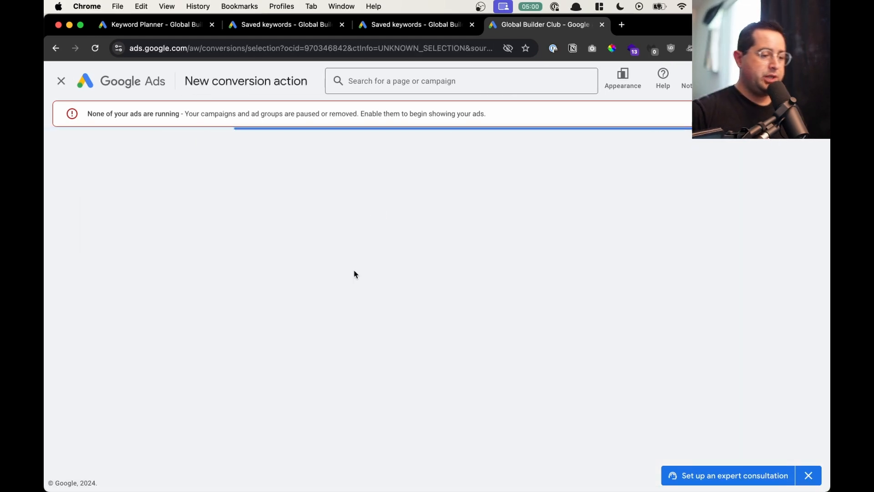
{"action": "left_click", "coordinate": [269, 272]}
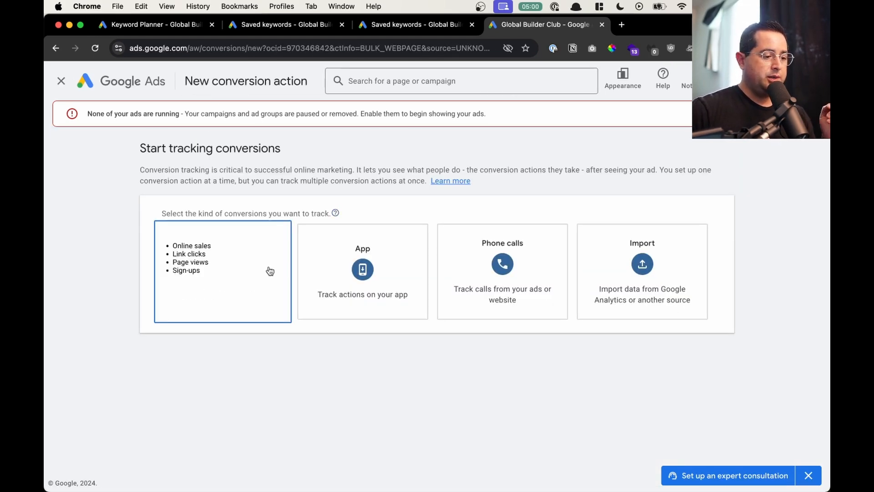
{"action": "left_click", "coordinate": [288, 264]}
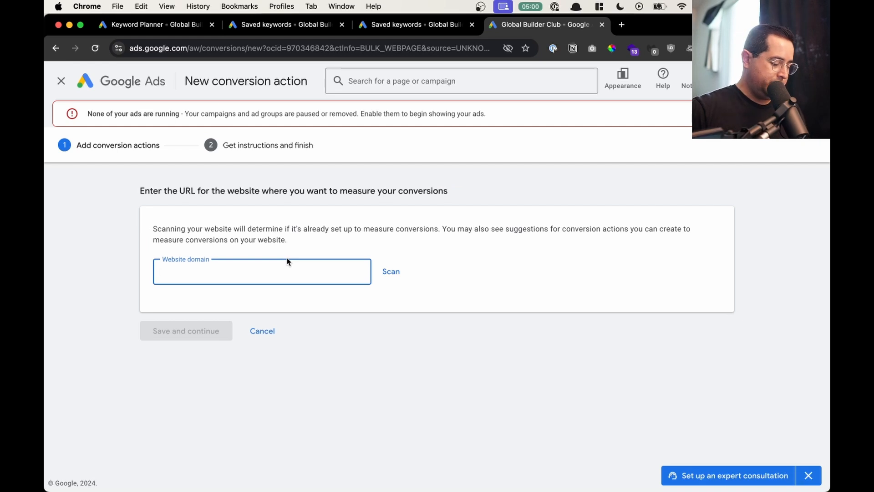
Step: Switch to Leadpages and open the "2. ChatGPT Workshop - Thank You" landing page for editing
{"action": "key", "text": "alt+space"}
{"action": "type", "text": "lead"}
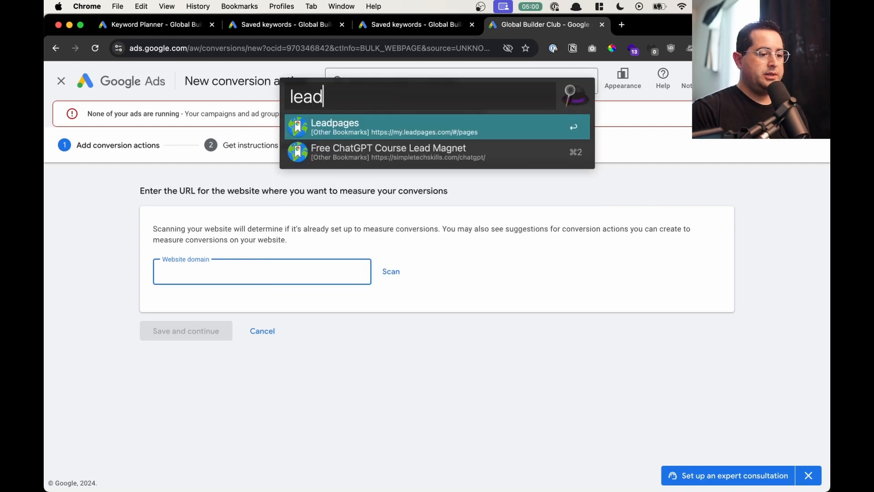
{"action": "key", "text": "Return"}
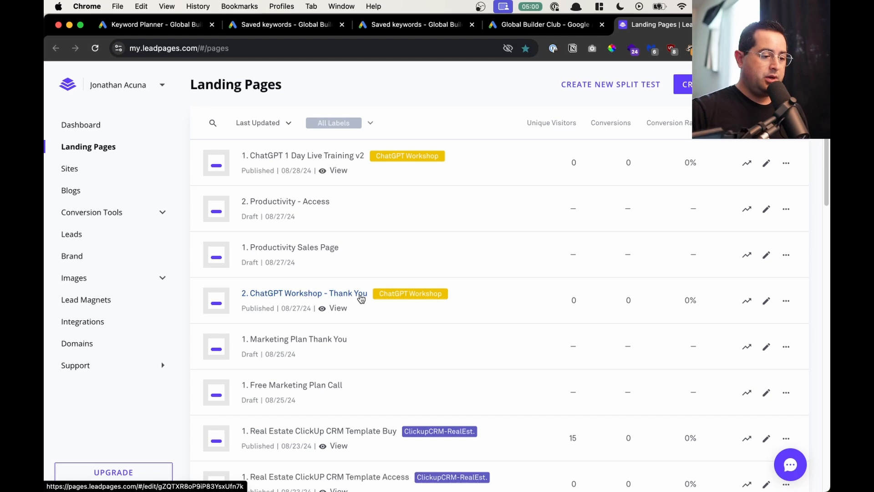
{"action": "left_click", "coordinate": [350, 296]}
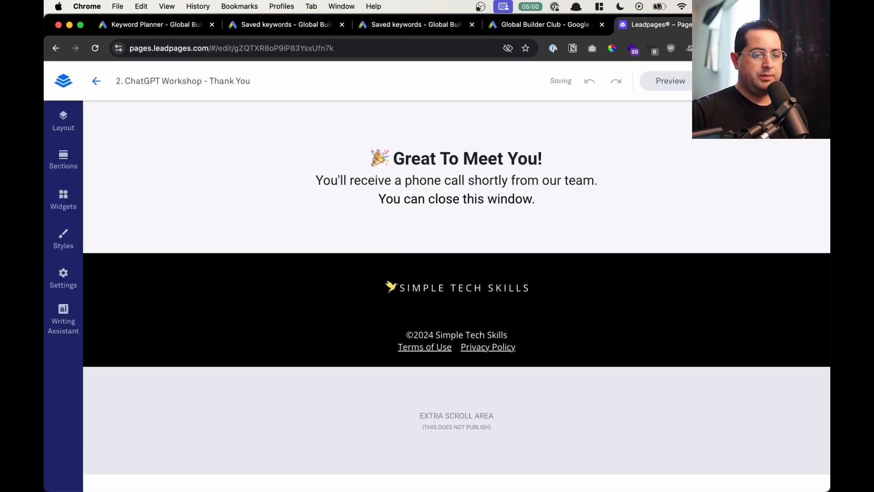
Step: Examine the head section tracking code in the thank-you page's analytics settings
{"action": "left_click", "coordinate": [768, 81]}
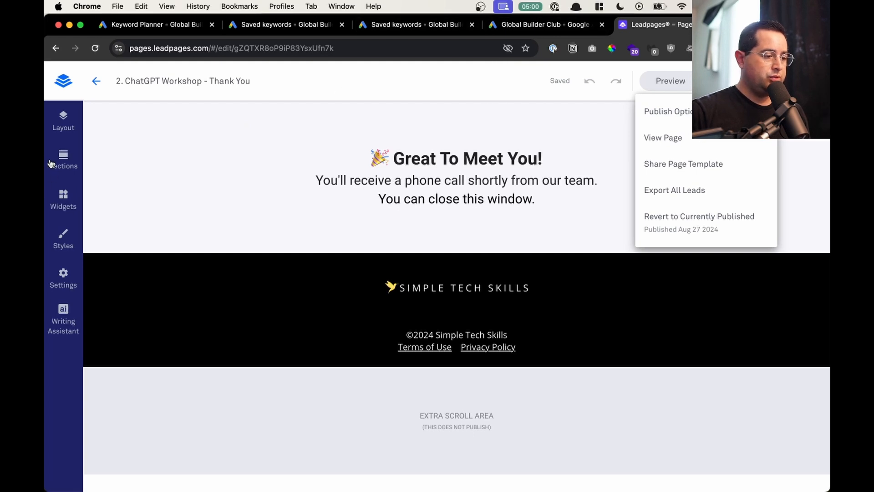
{"action": "left_click", "coordinate": [63, 276]}
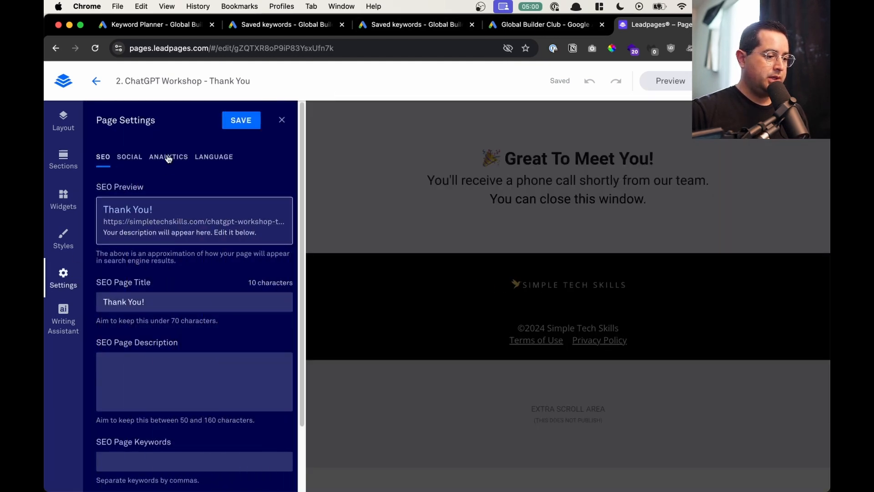
{"action": "left_click", "coordinate": [168, 158]}
{"action": "scroll", "coordinate": [216, 386], "scroll_direction": "down", "scroll_amount": 10}
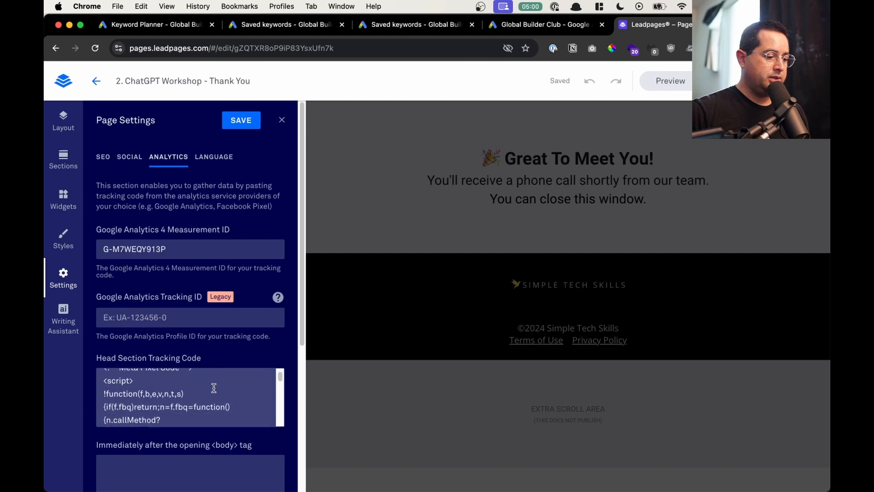
{"action": "scroll", "coordinate": [215, 386], "scroll_direction": "down", "scroll_amount": 3}
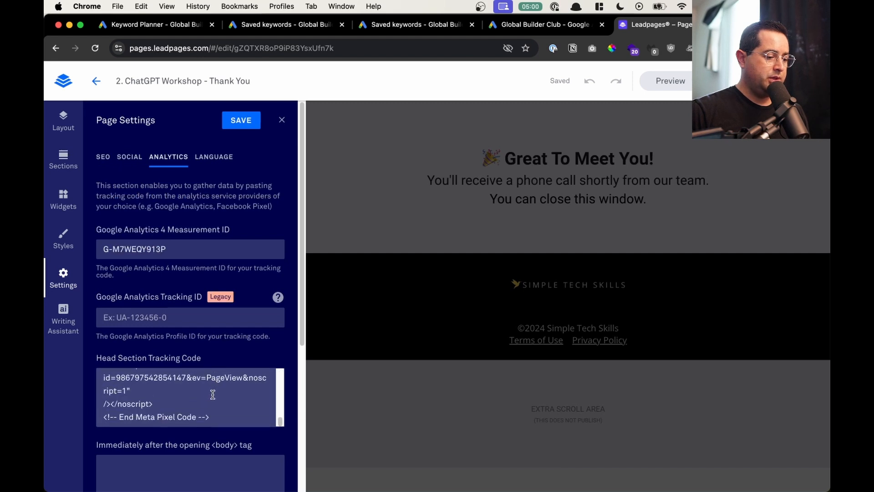
{"action": "left_click", "coordinate": [164, 396]}
{"action": "key", "text": "super+a"}
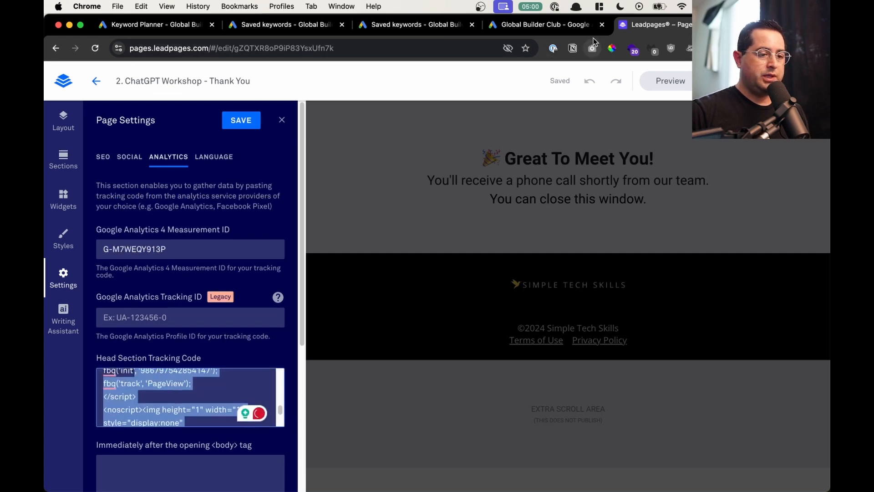
{"action": "left_click", "coordinate": [567, 27]}
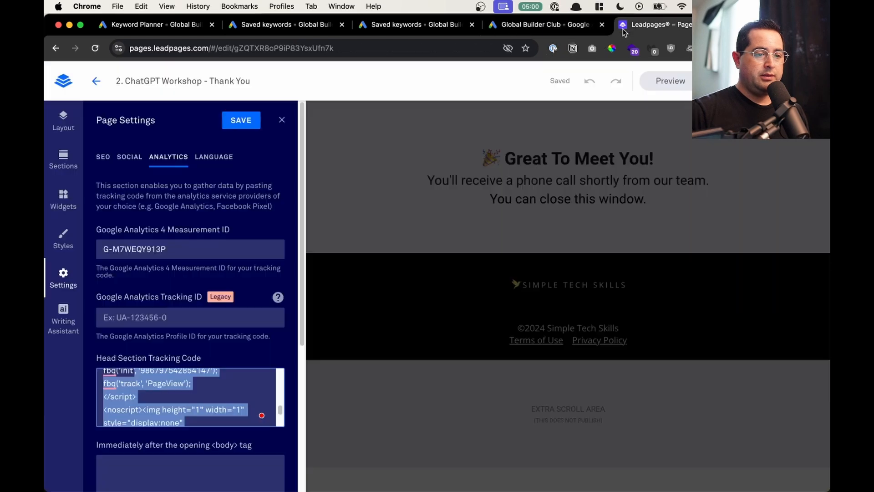
{"action": "left_click", "coordinate": [655, 24]}
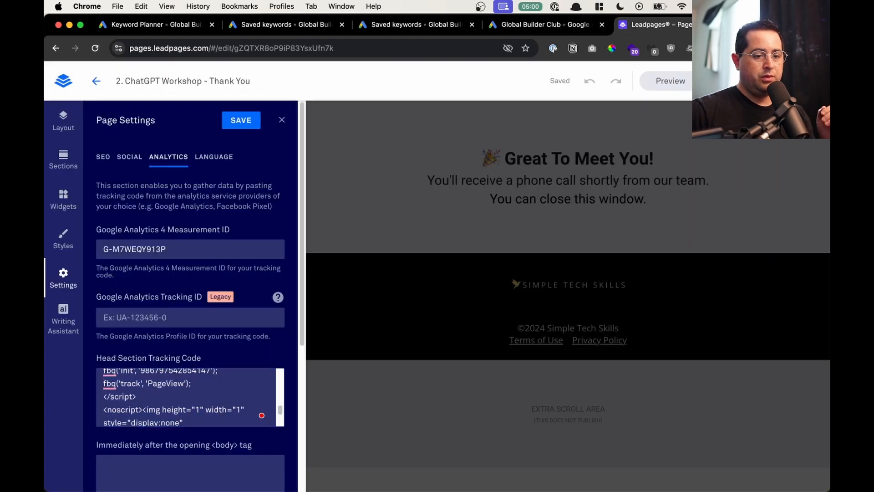
Step: Copy the thank-you page's published URL from its publishing options
{"action": "left_click", "coordinate": [768, 81]}
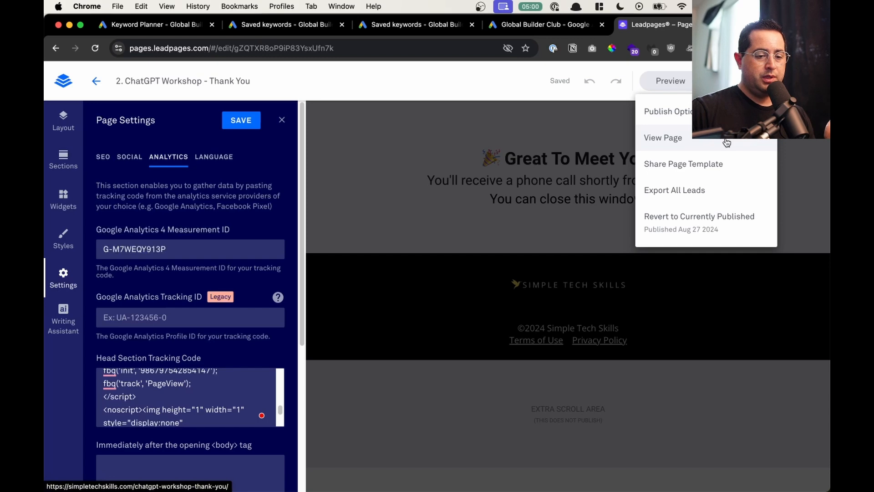
{"action": "left_click", "coordinate": [723, 111]}
{"action": "left_click", "coordinate": [564, 275]}
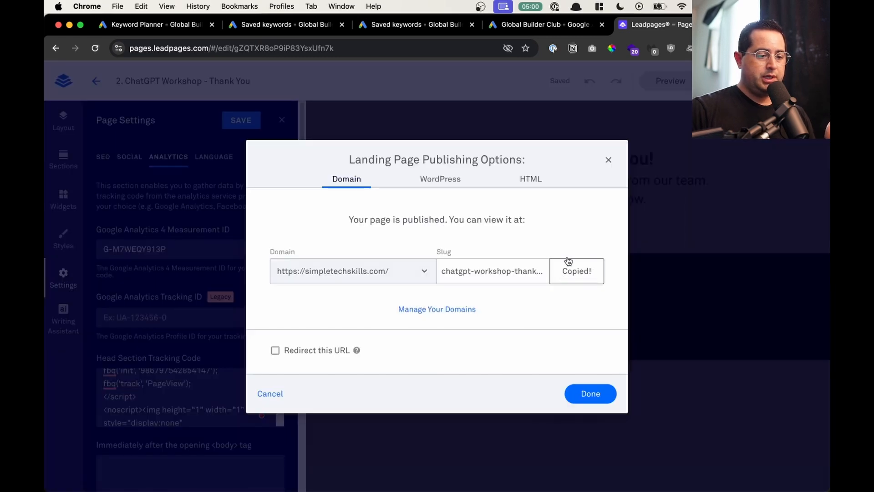
{"action": "left_click", "coordinate": [523, 26]}
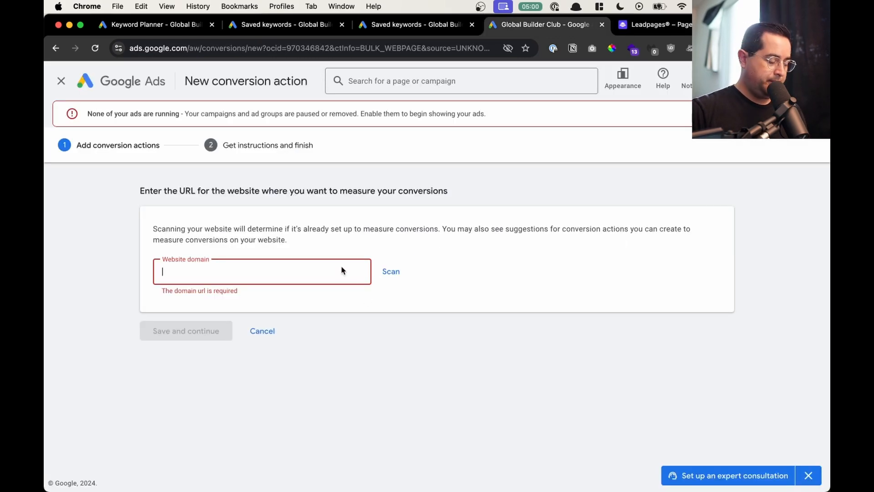
{"action": "key", "text": "super+v"}
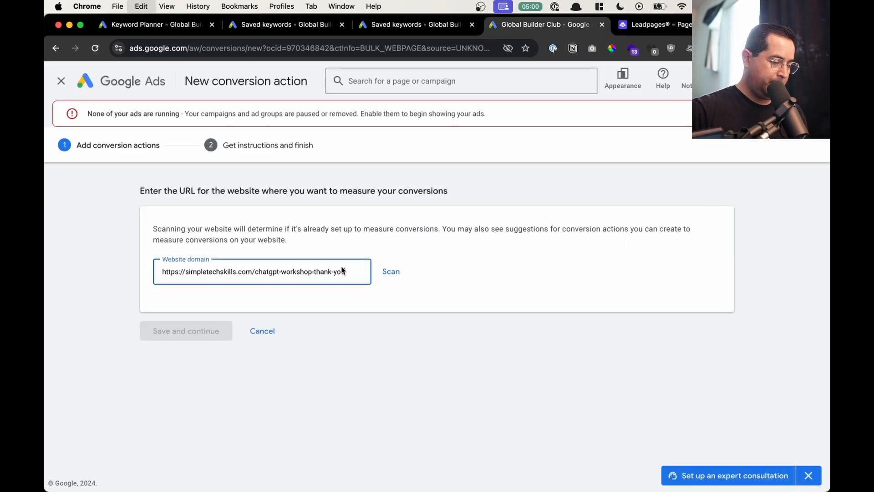
{"action": "left_click", "coordinate": [391, 272]}
Step: Set the new conversion action's goal to Submit lead form and its event type to Page load
{"action": "scroll", "coordinate": [378, 283], "scroll_direction": "down", "scroll_amount": 10}
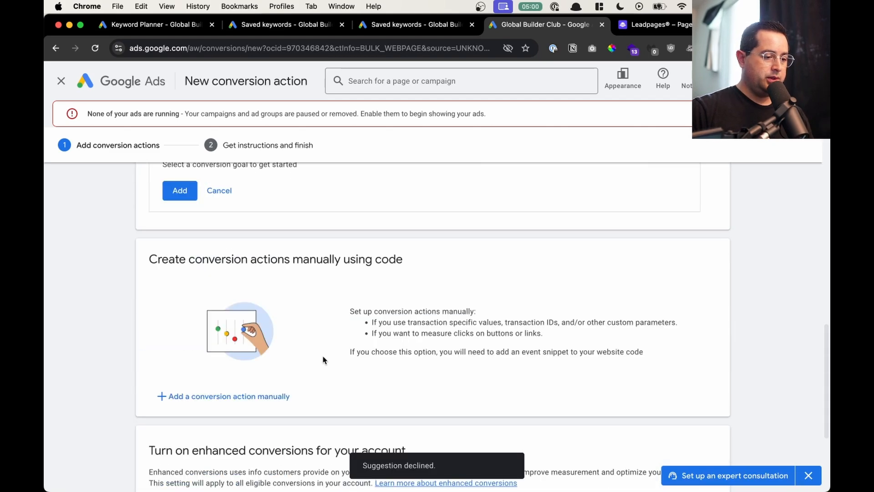
{"action": "scroll", "coordinate": [322, 360], "scroll_direction": "up", "scroll_amount": 4}
{"action": "left_click", "coordinate": [218, 340]}
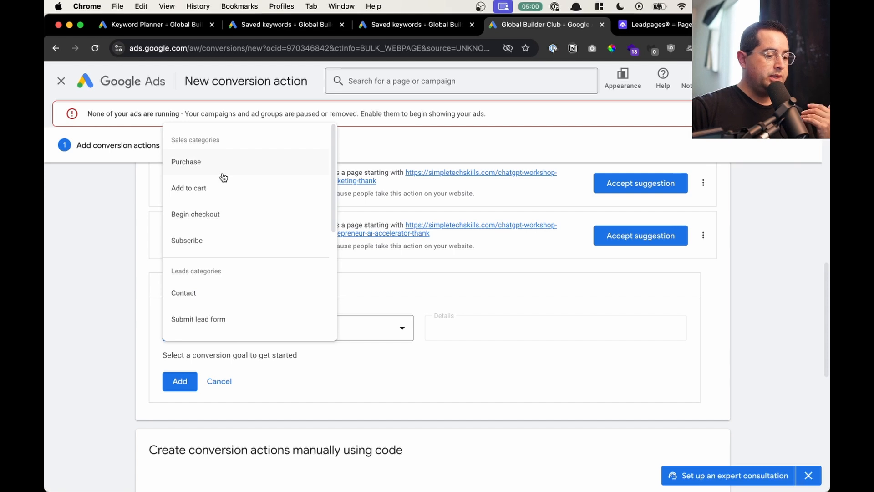
{"action": "scroll", "coordinate": [215, 227], "scroll_direction": "down", "scroll_amount": 2}
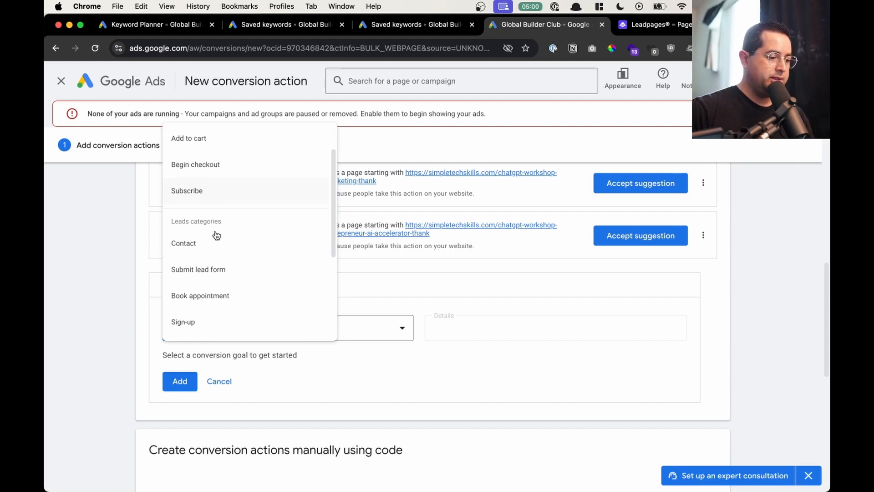
{"action": "scroll", "coordinate": [214, 235], "scroll_direction": "up", "scroll_amount": 2}
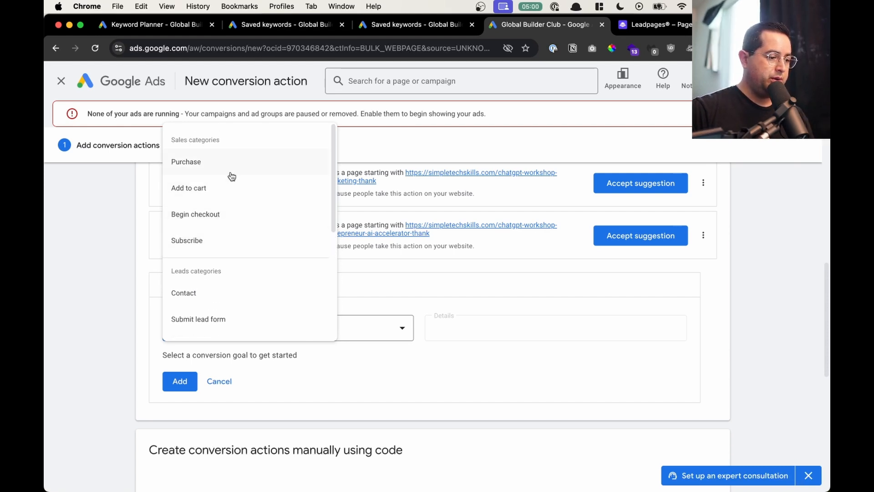
{"action": "scroll", "coordinate": [230, 175], "scroll_direction": "down", "scroll_amount": 2}
{"action": "left_click", "coordinate": [217, 291]}
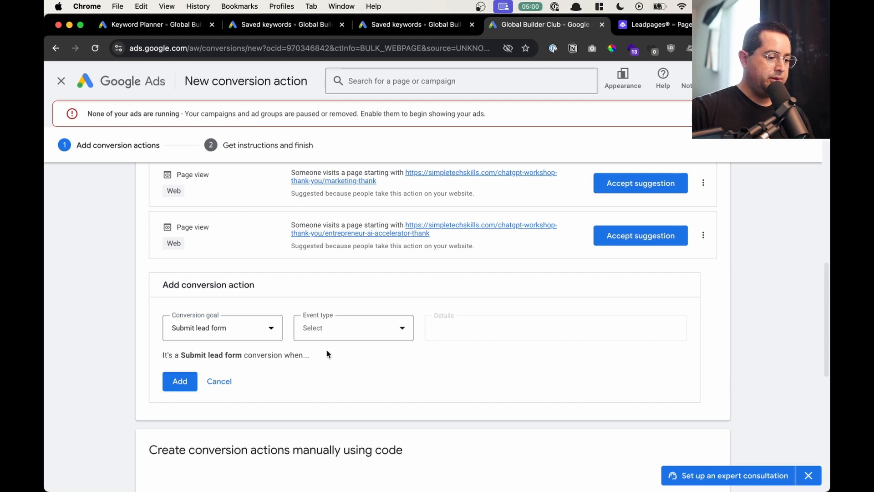
{"action": "left_click", "coordinate": [325, 332]}
{"action": "left_click", "coordinate": [353, 347]}
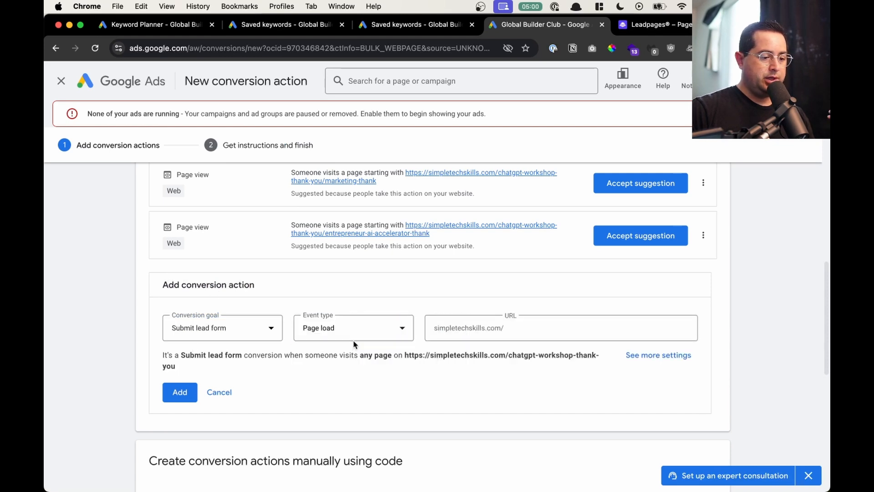
Step: Set the page load URL path after simpletechskills.com/ to chatgpt-workshop-thank-you
{"action": "left_click", "coordinate": [448, 327]}
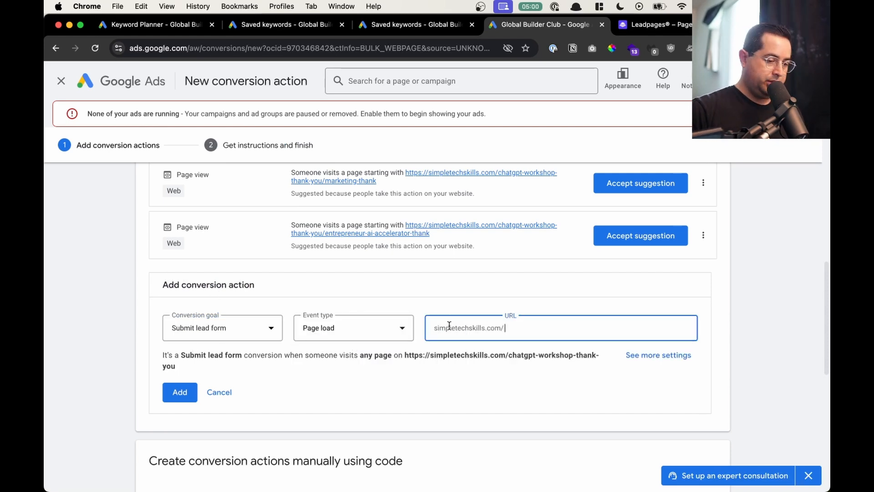
{"action": "key", "text": "super+v"}
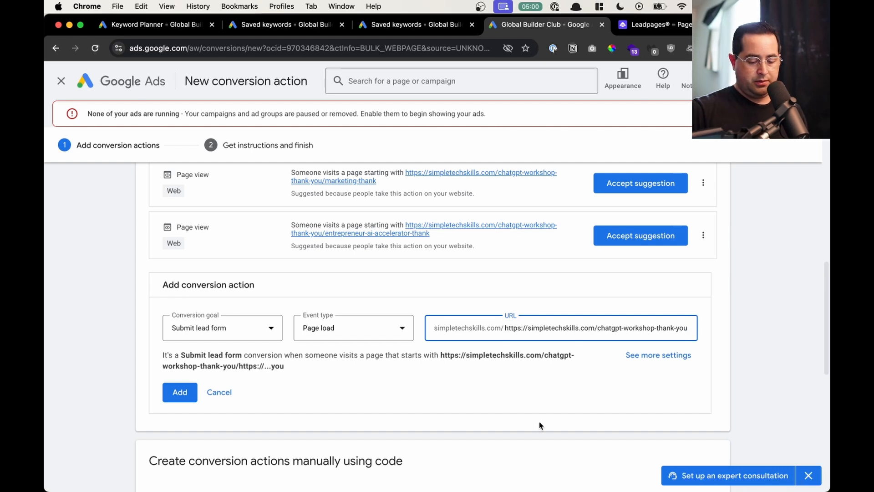
{"action": "key", "text": "super+BackSpace"}
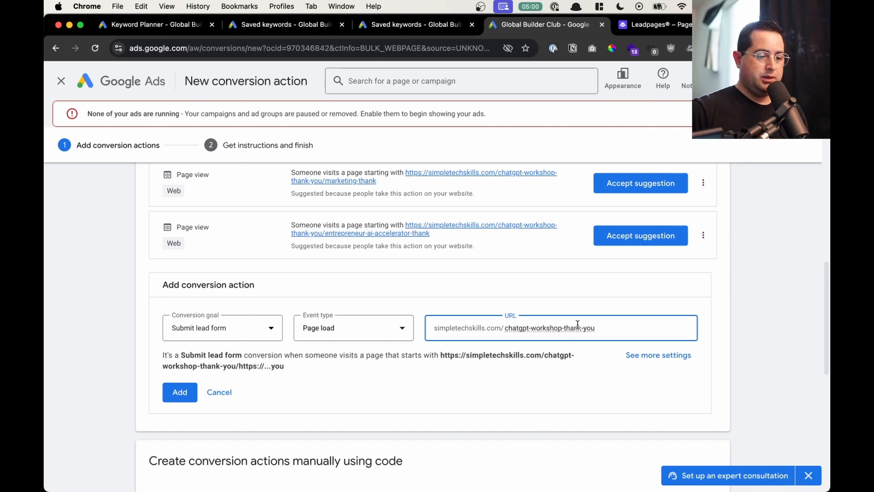
{"action": "left_click", "coordinate": [205, 357]}
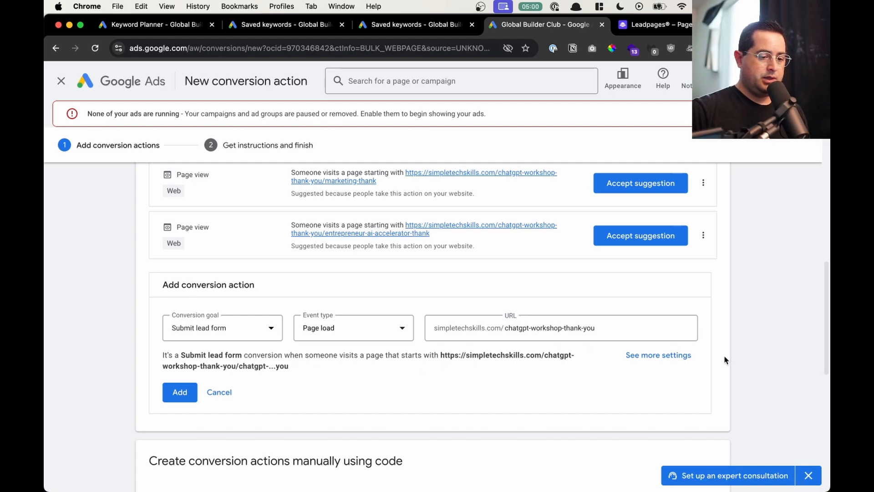
Step: Open the conversion action's additional settings and change the conversion name to "Submit Lead Form - ChatGPT Class"
{"action": "left_click", "coordinate": [658, 355]}
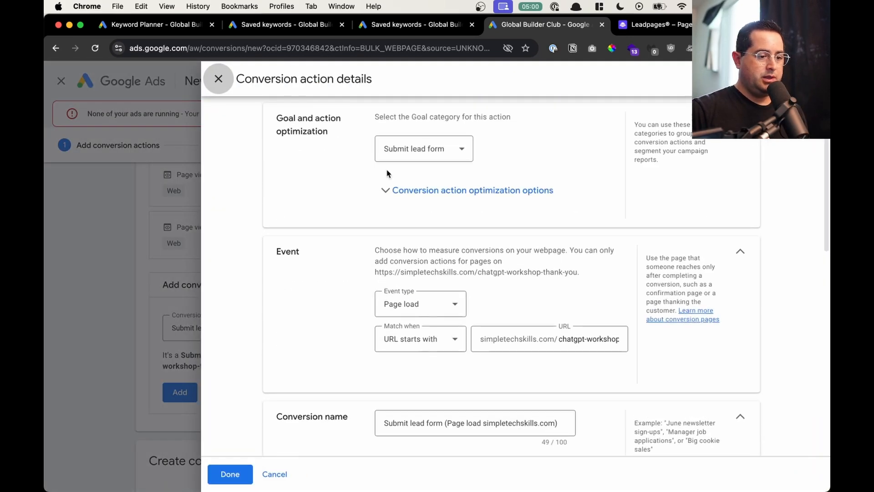
{"action": "scroll", "coordinate": [431, 261], "scroll_direction": "down", "scroll_amount": 2}
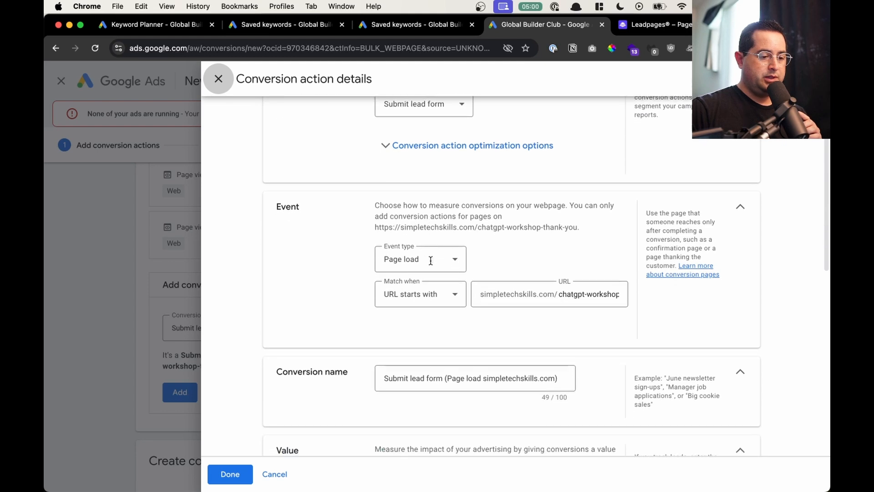
{"action": "left_click", "coordinate": [518, 295]}
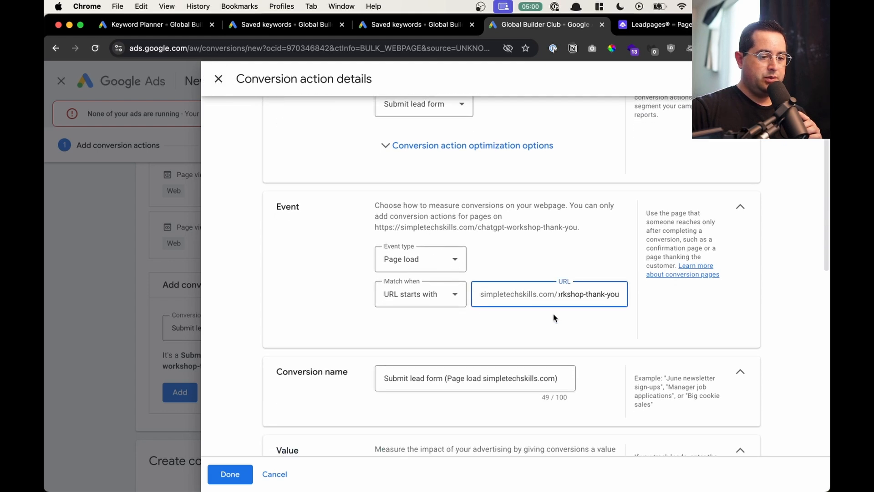
{"action": "scroll", "coordinate": [546, 319], "scroll_direction": "down", "scroll_amount": 3}
{"action": "left_click", "coordinate": [485, 315]}
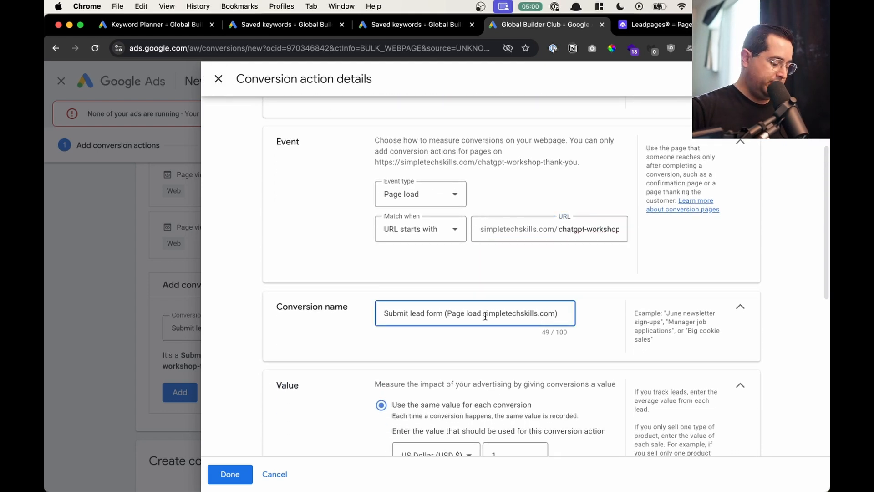
{"action": "triple_click", "coordinate": [486, 315]}
{"action": "type", "text": "Submit "}
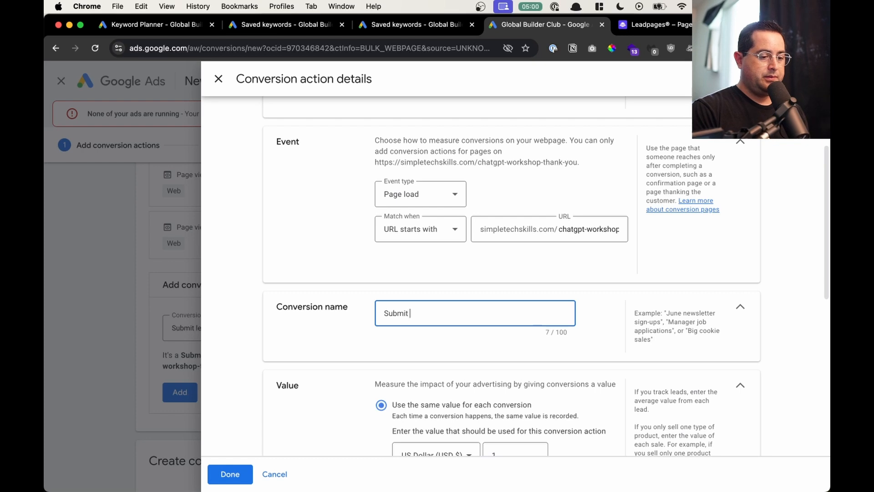
{"action": "type", "text": "Lead Form"}
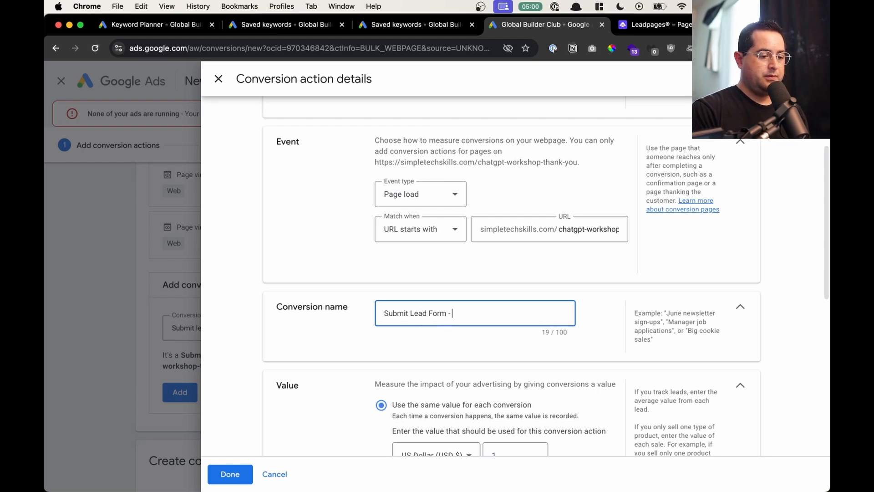
{"action": "type", "text": " - ChatGPT"}
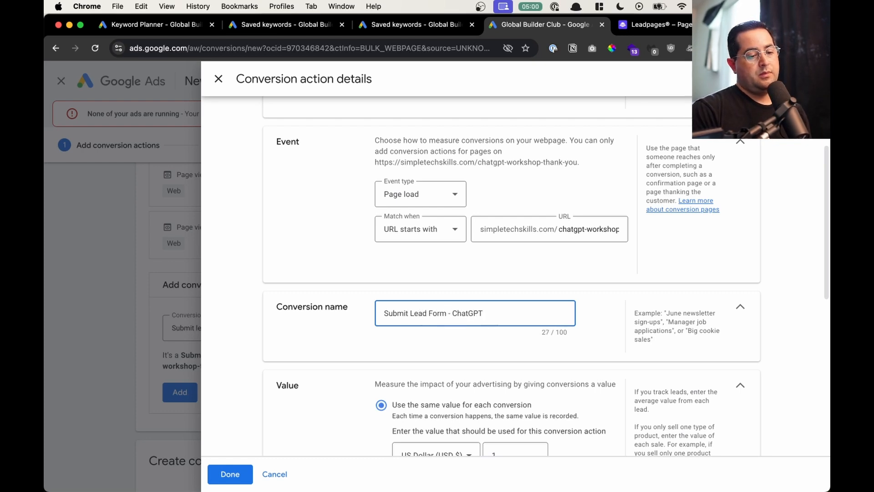
{"action": "type", "text": " Class"}
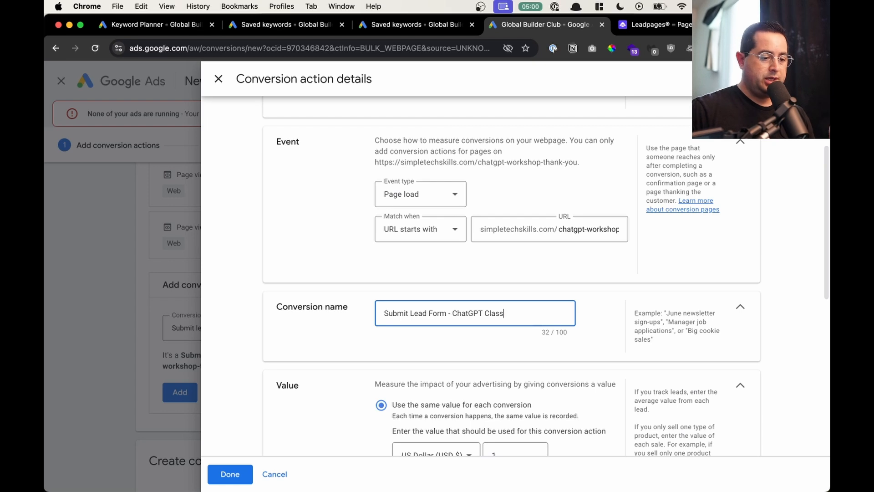
Step: Review the value and count settings, keeping one US Dollar per conversion and a count of One, and apply the conversion action details
{"action": "scroll", "coordinate": [405, 285], "scroll_direction": "down", "scroll_amount": 3}
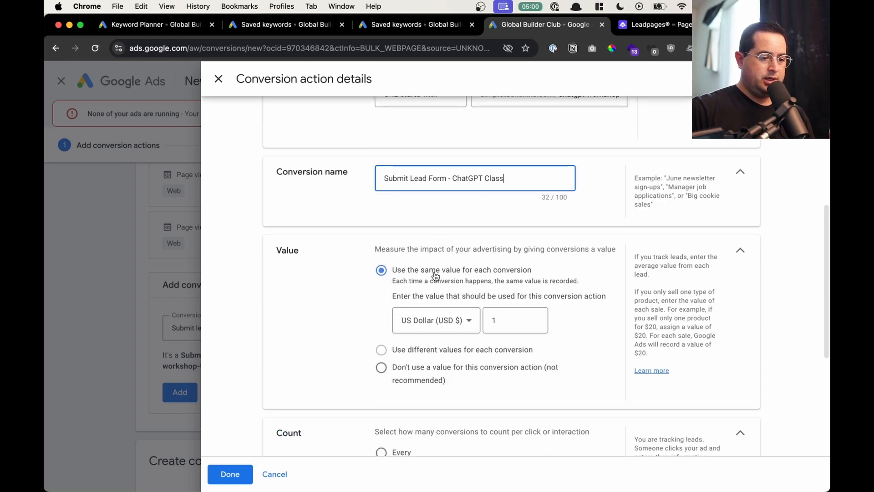
{"action": "left_click_drag", "start_coordinate": [397, 246], "coordinate": [575, 263]}
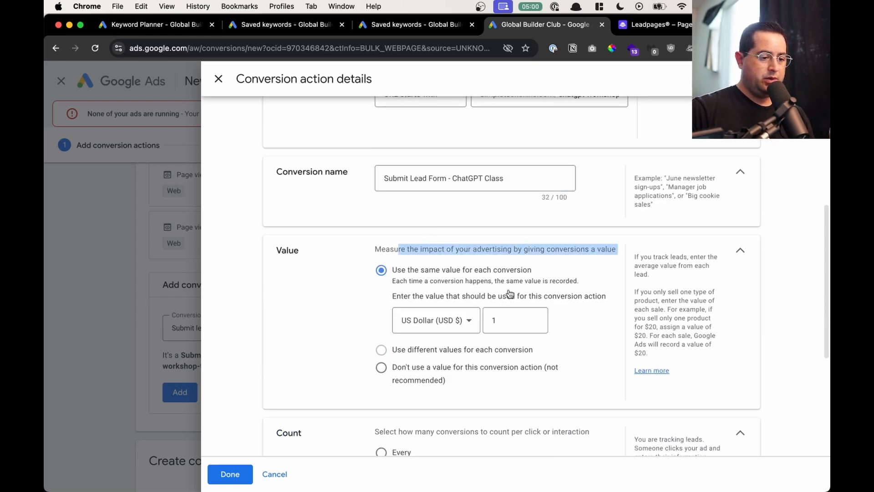
{"action": "left_click", "coordinate": [523, 318]}
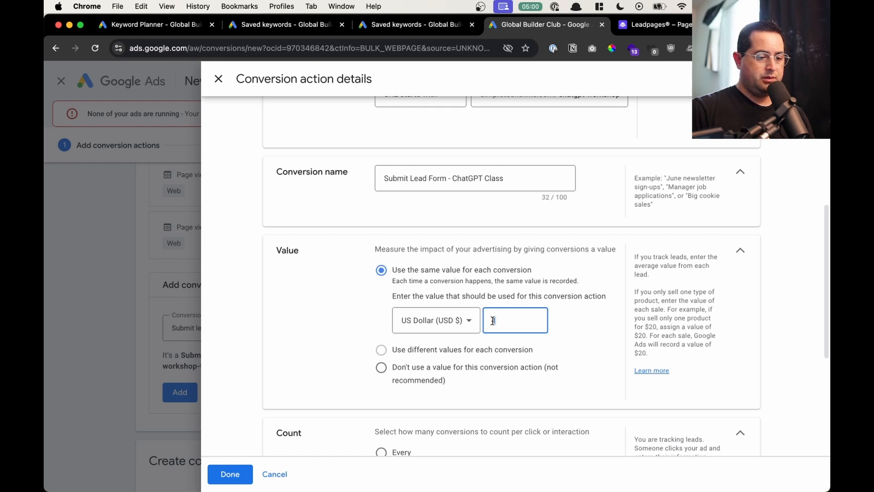
{"action": "scroll", "coordinate": [529, 308], "scroll_direction": "down", "scroll_amount": 3}
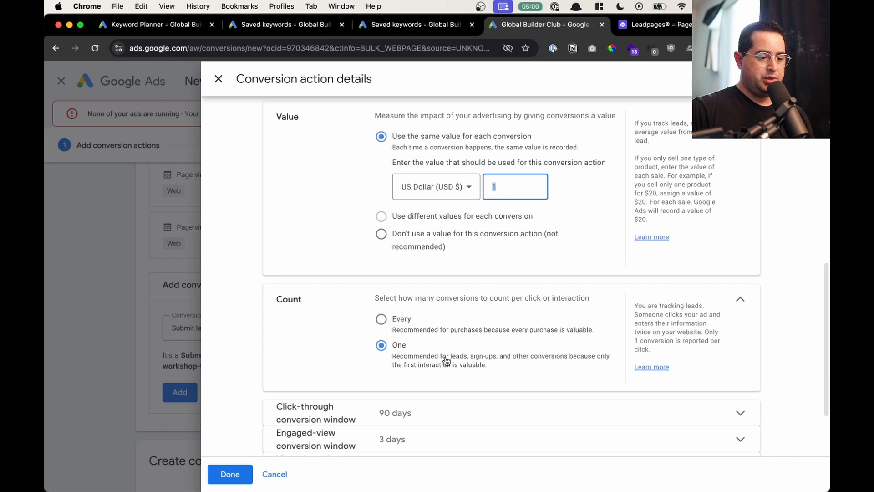
{"action": "left_click_drag", "start_coordinate": [446, 359], "coordinate": [560, 360]}
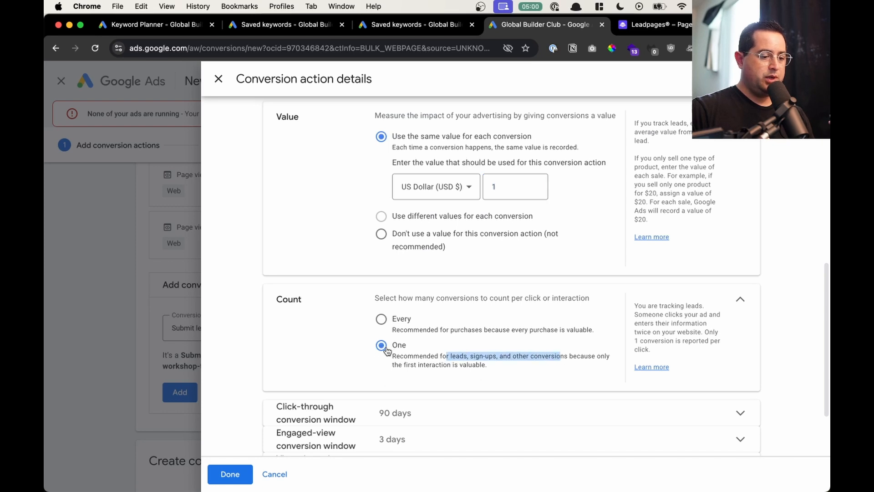
{"action": "scroll", "coordinate": [387, 353], "scroll_direction": "down", "scroll_amount": 2}
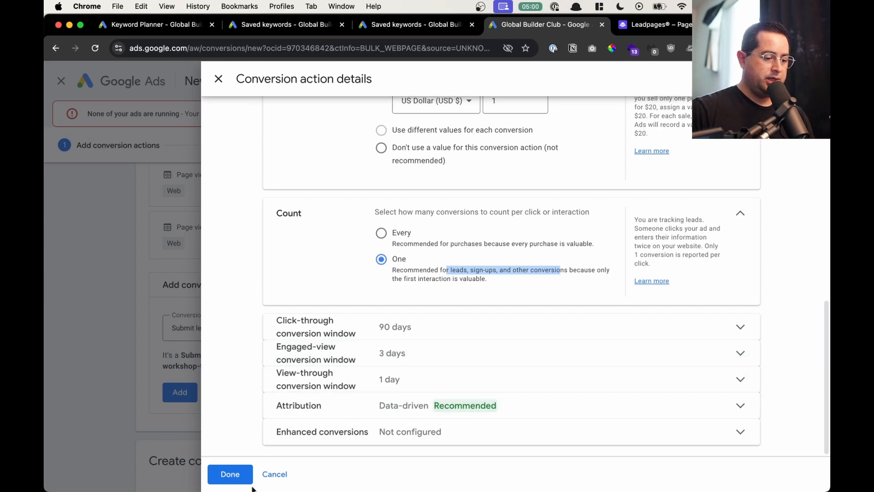
{"action": "scroll", "coordinate": [375, 374], "scroll_direction": "up", "scroll_amount": 10}
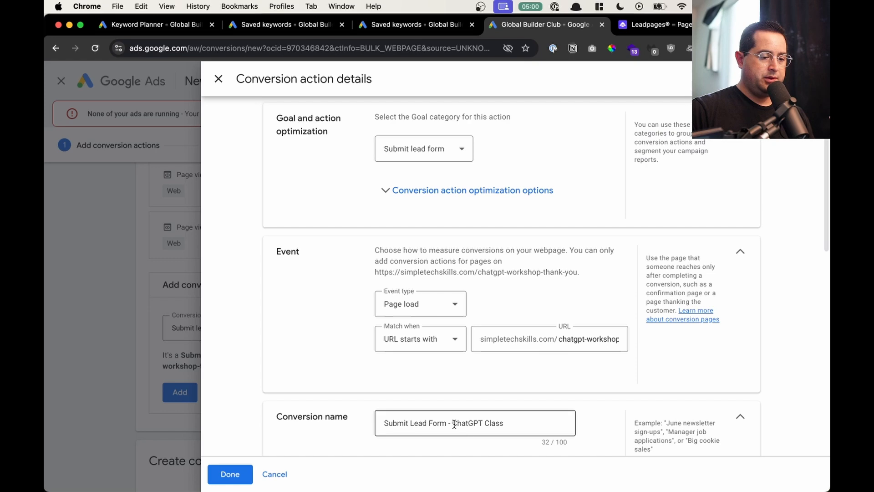
{"action": "scroll", "coordinate": [483, 354], "scroll_direction": "down", "scroll_amount": 4}
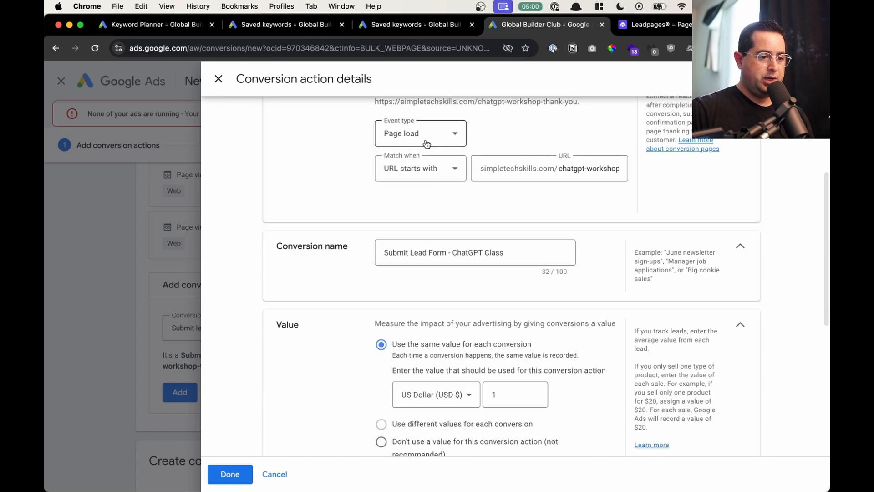
{"action": "scroll", "coordinate": [404, 273], "scroll_direction": "down", "scroll_amount": 3}
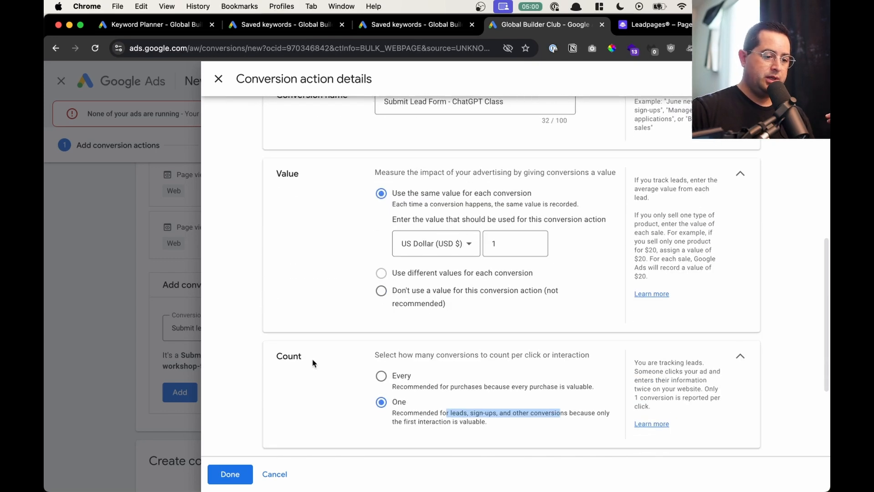
{"action": "left_click", "coordinate": [229, 474]}
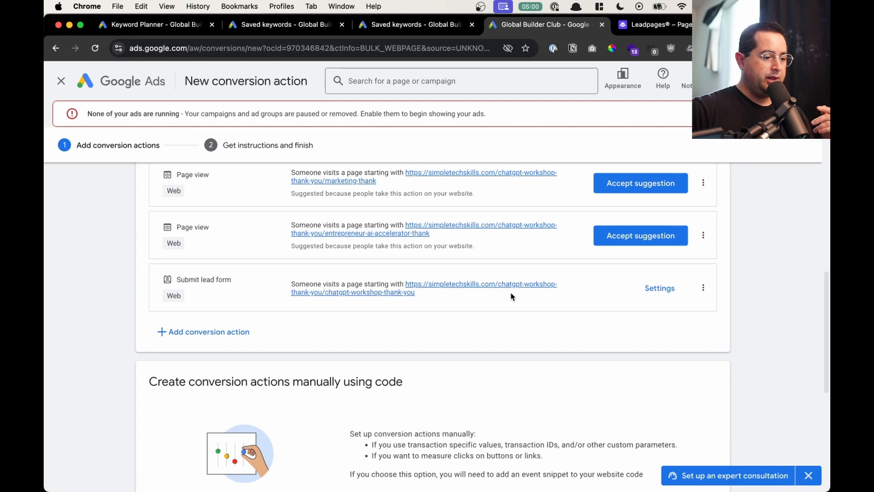
Step: Remove the marketing-thank page view suggestion, giving "I'm not interested in this conversion goal" as the reason and opting not to be asked again
{"action": "scroll", "coordinate": [591, 294], "scroll_direction": "up", "scroll_amount": 2}
{"action": "left_click", "coordinate": [703, 256]}
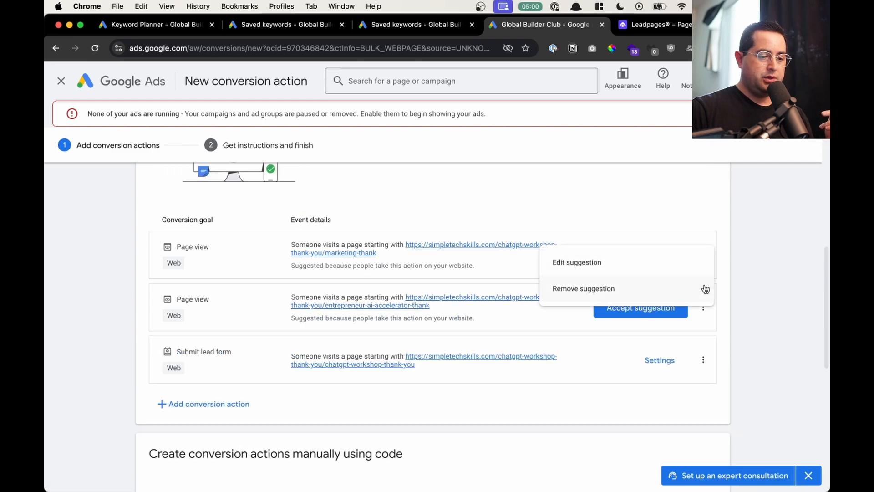
{"action": "left_click", "coordinate": [673, 292]}
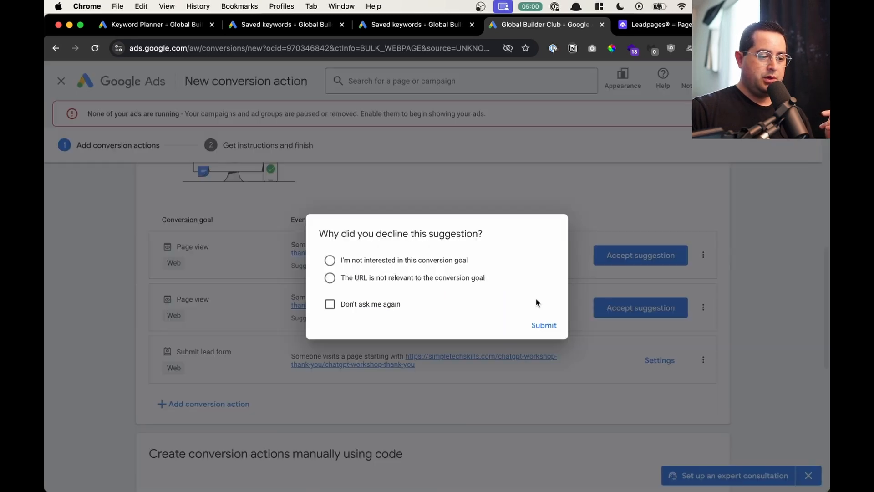
{"action": "left_click", "coordinate": [453, 263]}
{"action": "left_click", "coordinate": [381, 305]}
{"action": "left_click", "coordinate": [554, 324]}
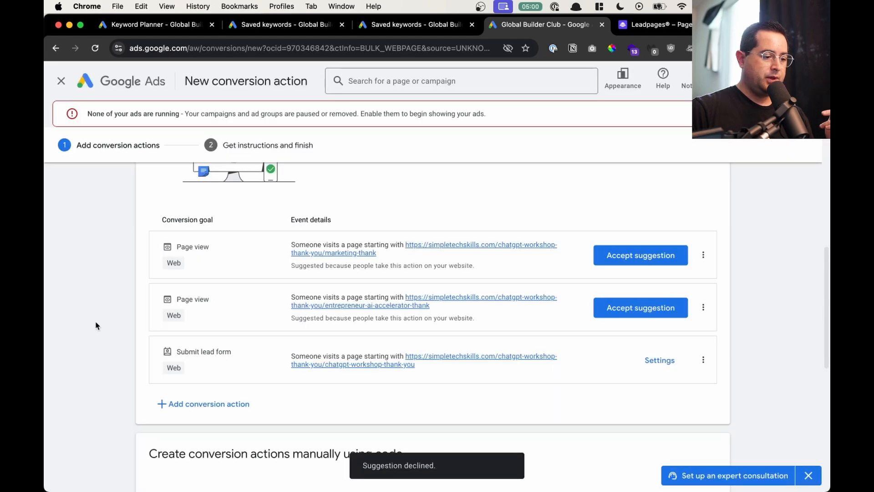
Step: Read the enhanced conversions description, leave that option off, and save the conversion actions to continue to the instructions
{"action": "scroll", "coordinate": [510, 362], "scroll_direction": "down", "scroll_amount": 8}
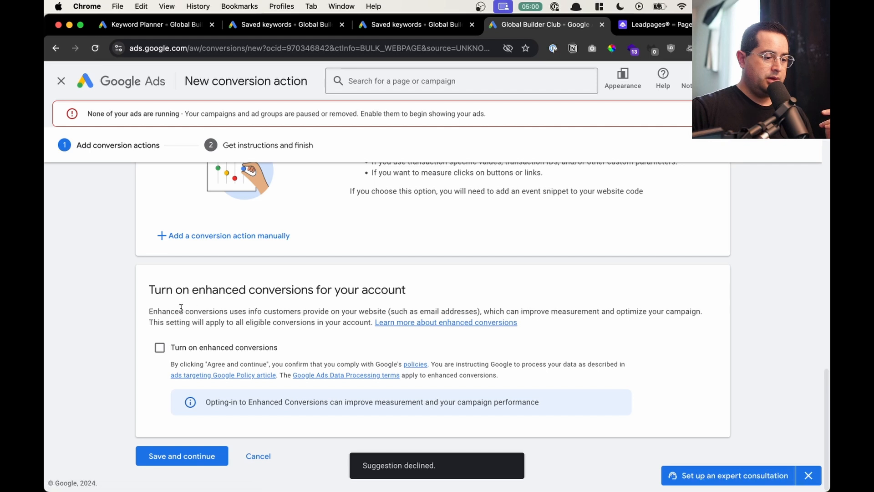
{"action": "left_click_drag", "start_coordinate": [179, 312], "coordinate": [656, 314]}
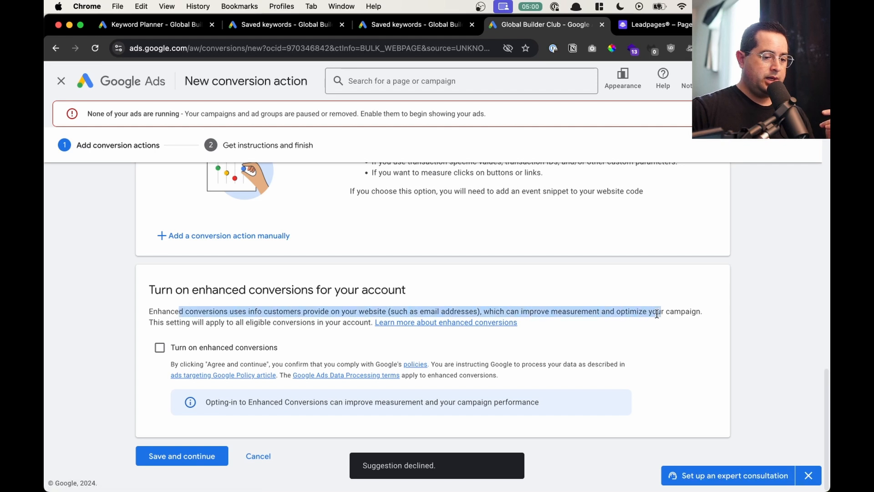
{"action": "left_click", "coordinate": [205, 461]}
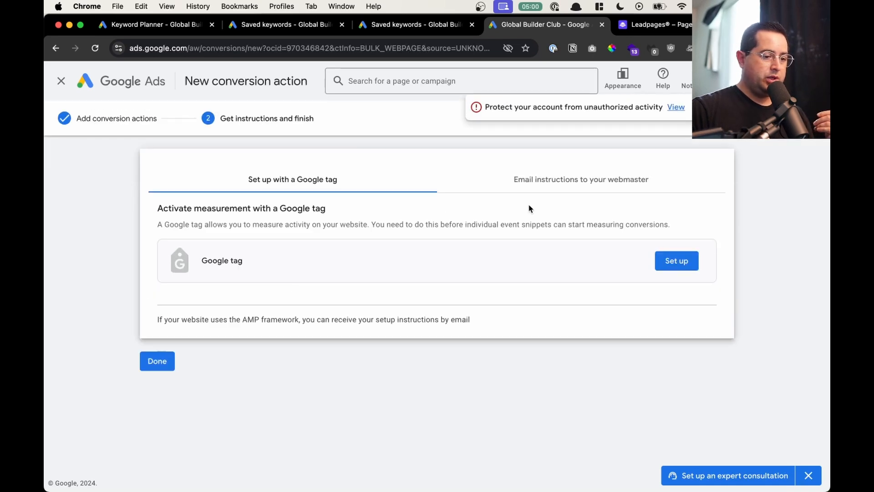
Step: Look at the option to email instructions to a webmaster, return to the Google tag setup, and finish the conversion action wizard
{"action": "left_click", "coordinate": [552, 189]}
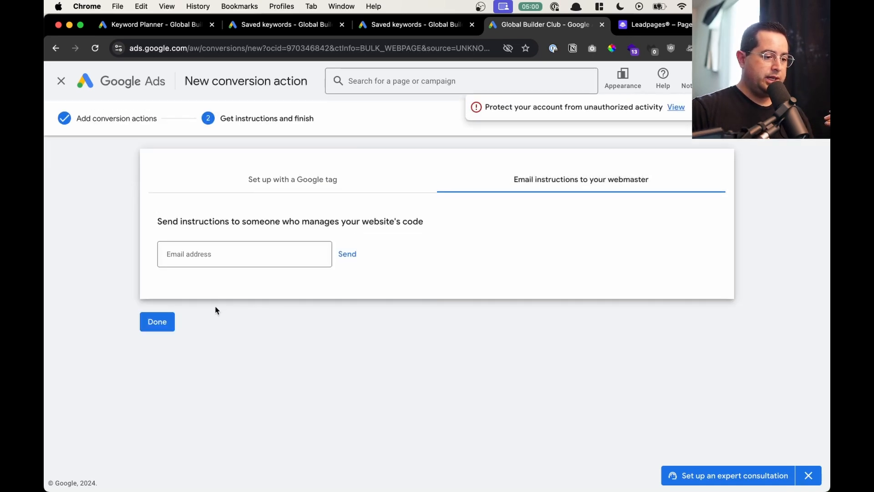
{"action": "left_click", "coordinate": [276, 263]}
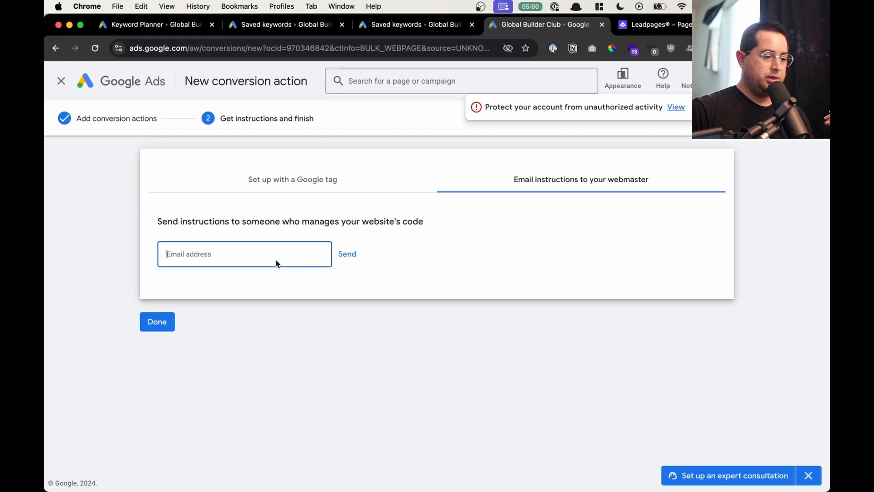
{"action": "left_click", "coordinate": [269, 188]}
{"action": "left_click", "coordinate": [155, 366]}
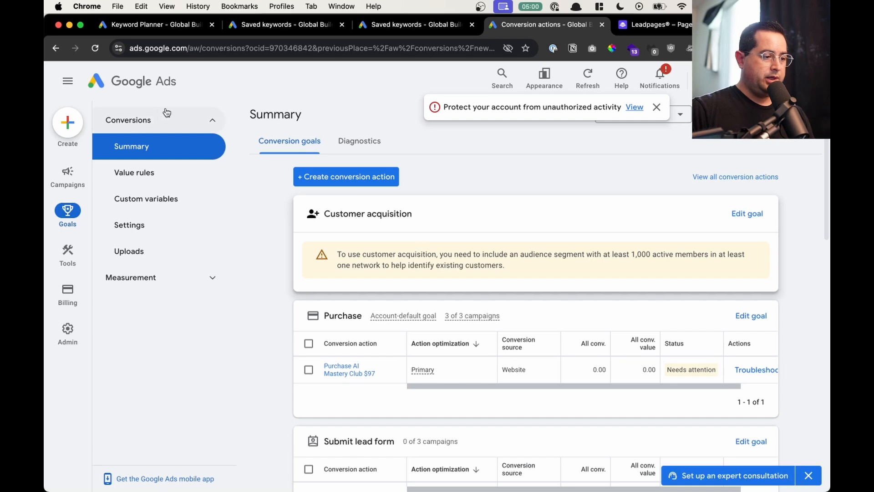
Step: Remove the "Purchase AI Mastery Club $97" conversion action from the Purchase goal on the conversion summary
{"action": "left_click", "coordinate": [58, 81]}
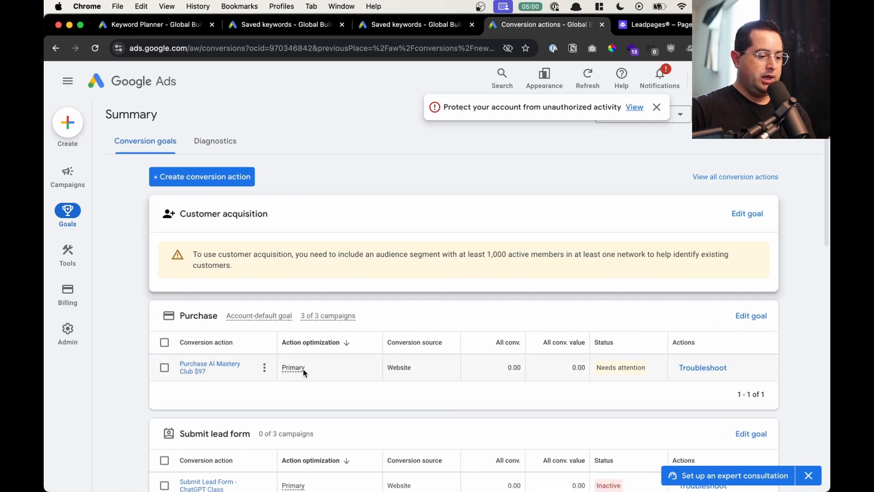
{"action": "scroll", "coordinate": [293, 369], "scroll_direction": "down", "scroll_amount": 2}
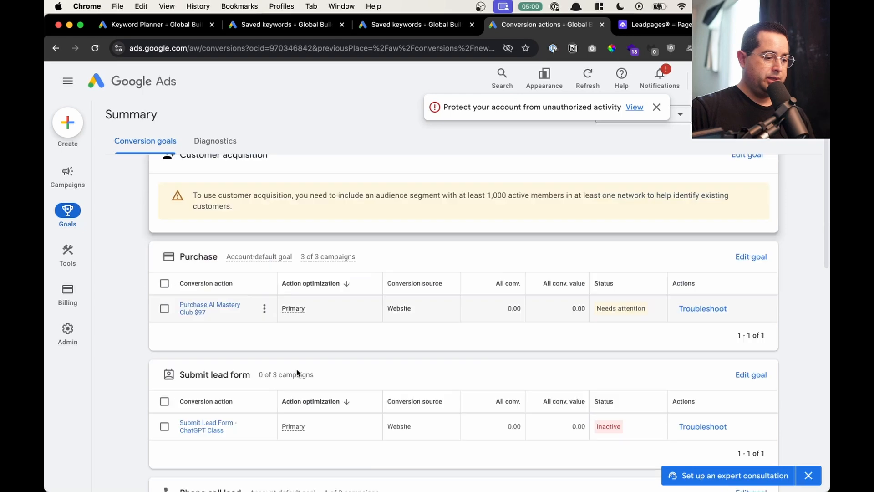
{"action": "left_click", "coordinate": [164, 308]}
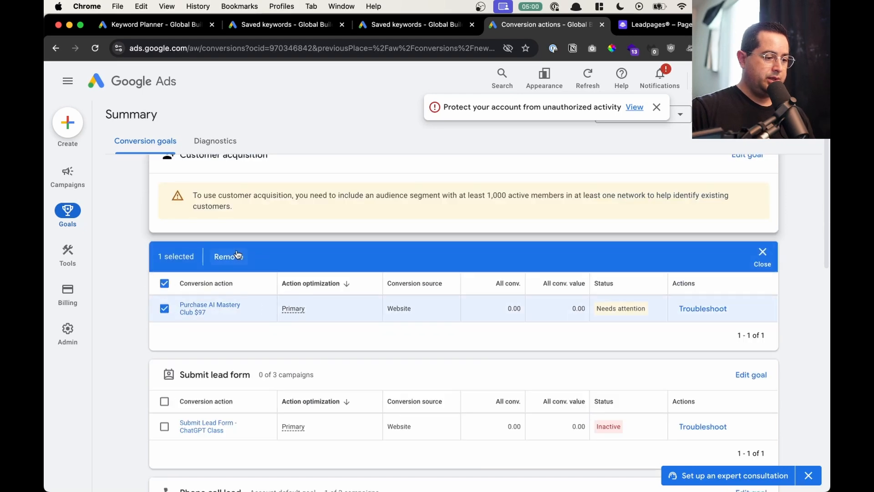
{"action": "left_click", "coordinate": [234, 256]}
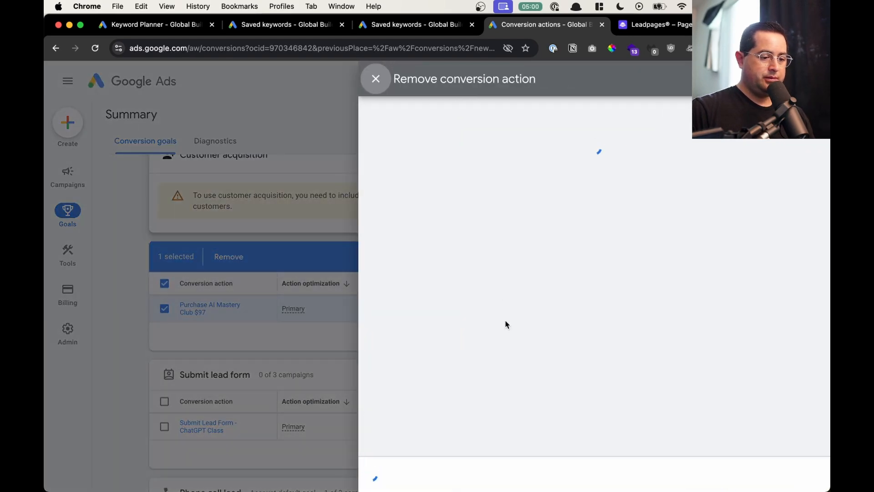
{"action": "left_click", "coordinate": [384, 472]}
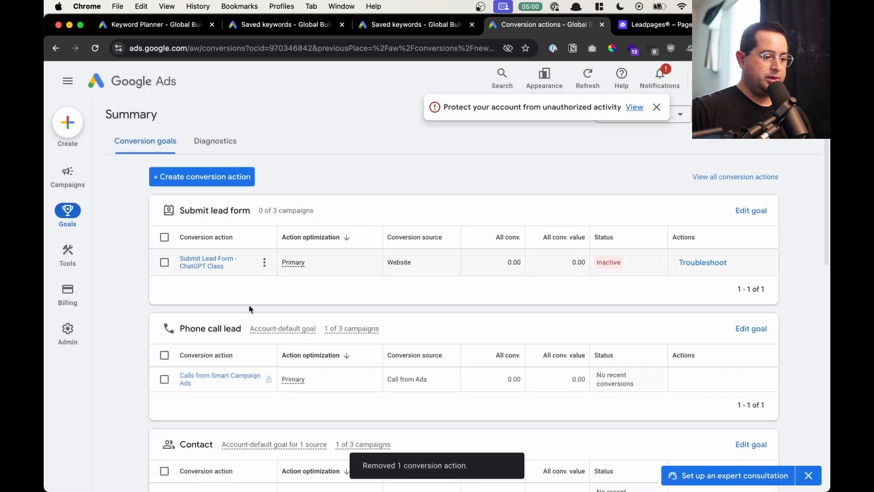
Step: Open the "Submit Lead Form - ChatGPT Class" conversion action and set its tag setup to "Install the tag yourself"
{"action": "left_click_drag", "start_coordinate": [651, 267], "coordinate": [576, 270]}
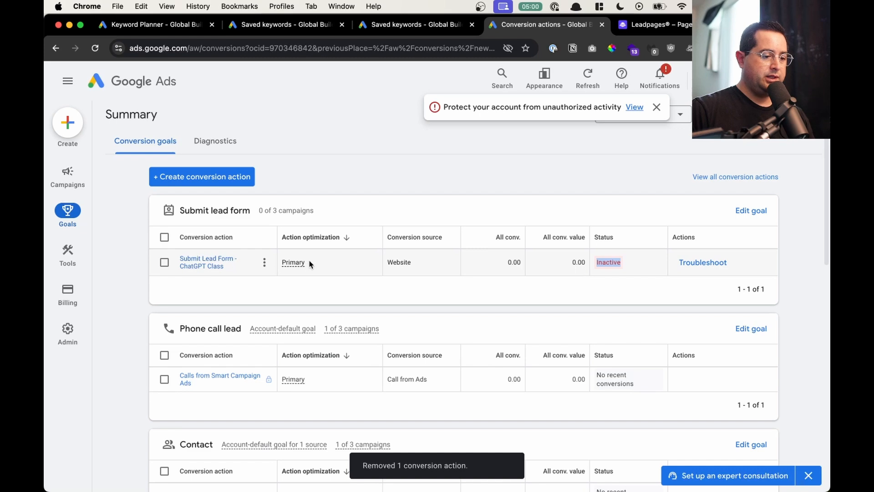
{"action": "left_click", "coordinate": [263, 263]}
{"action": "left_click", "coordinate": [208, 267]}
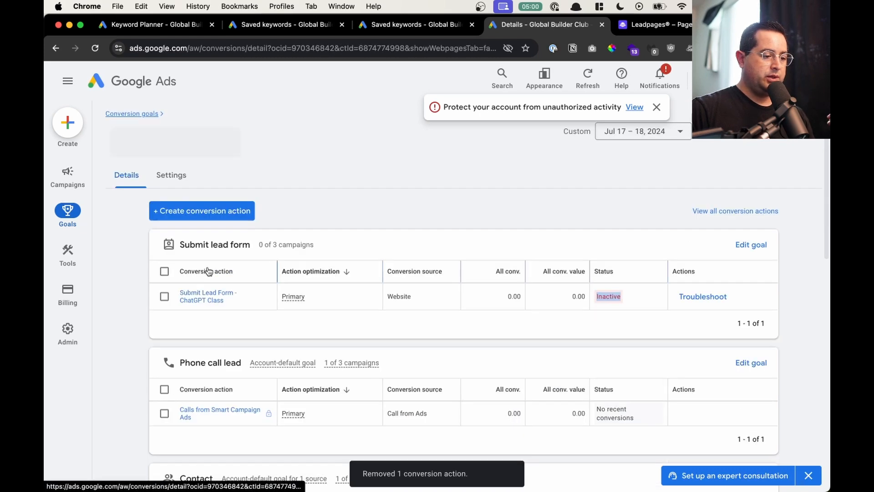
{"action": "scroll", "coordinate": [218, 273], "scroll_direction": "down", "scroll_amount": 3}
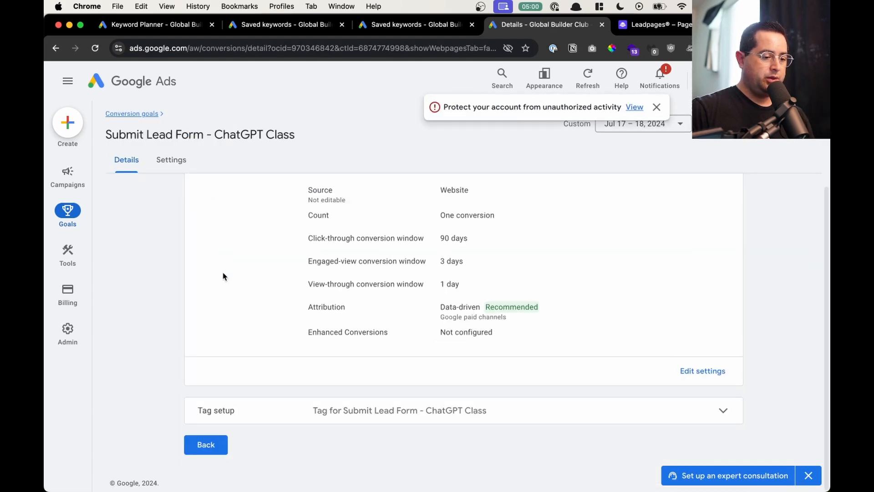
{"action": "left_click", "coordinate": [319, 415]}
{"action": "scroll", "coordinate": [360, 352], "scroll_direction": "down", "scroll_amount": 3}
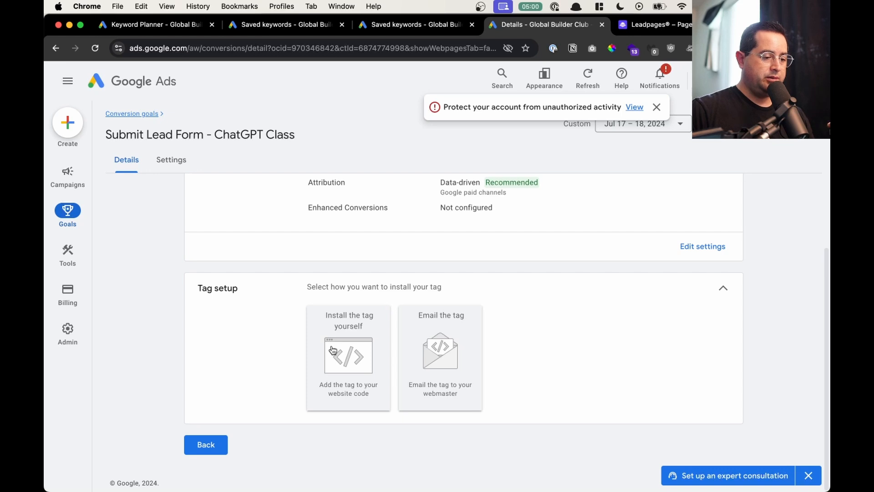
{"action": "left_click", "coordinate": [369, 347]}
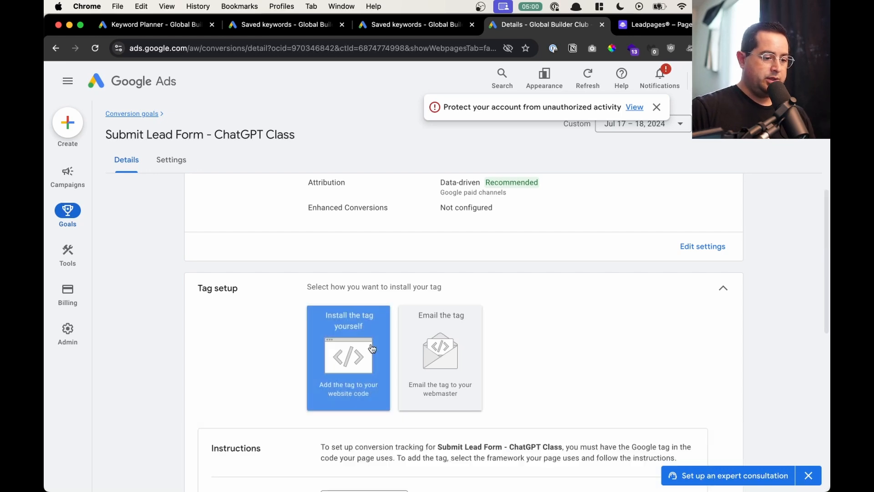
Step: Select the full HTML Google tag snippet in the installation instructions and return to the conversion goals summary
{"action": "scroll", "coordinate": [423, 364], "scroll_direction": "down", "scroll_amount": 8}
{"action": "left_click_drag", "start_coordinate": [423, 400], "coordinate": [276, 260]}
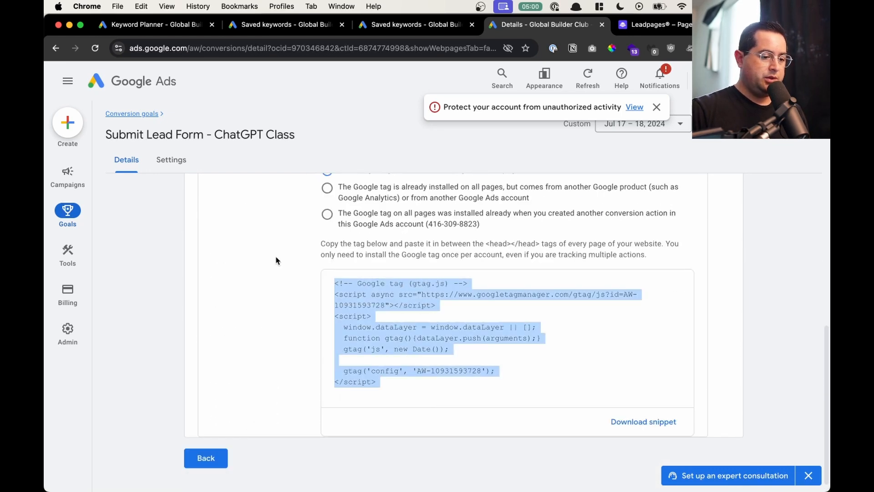
{"action": "scroll", "coordinate": [332, 318], "scroll_direction": "up", "scroll_amount": 5}
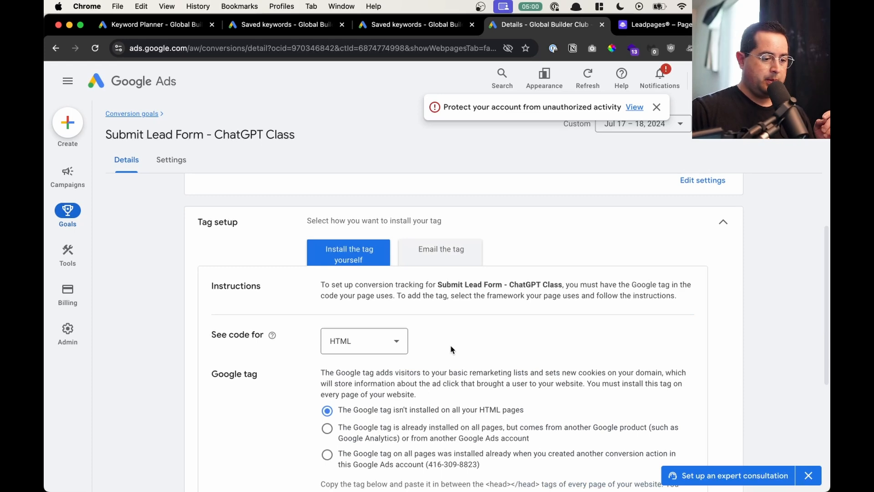
{"action": "scroll", "coordinate": [450, 349], "scroll_direction": "down", "scroll_amount": 6}
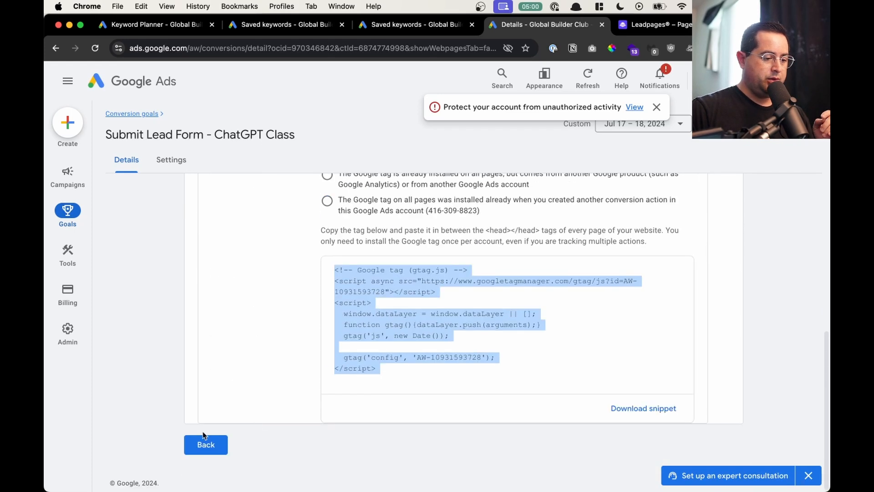
{"action": "left_click", "coordinate": [199, 444]}
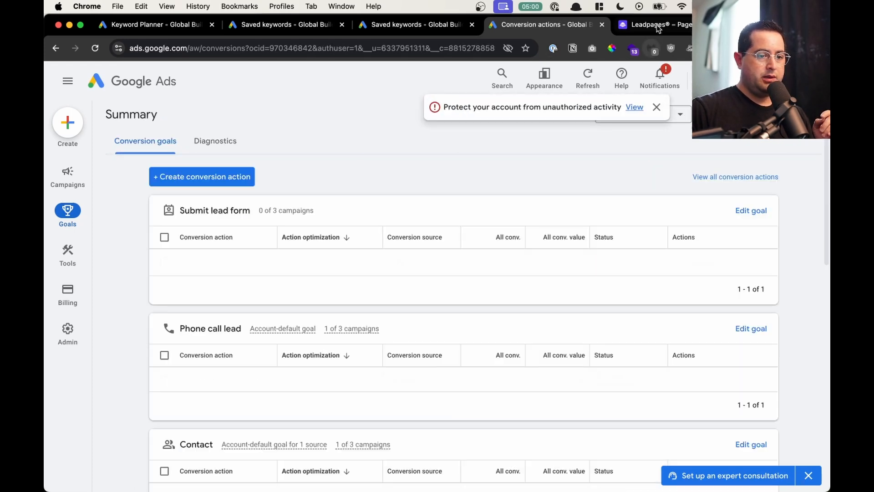
Step: In Leadpages, close the publishing options and paste the Google tag above the Meta Pixel code in the Head Section Tracking Code
{"action": "left_click", "coordinate": [657, 24]}
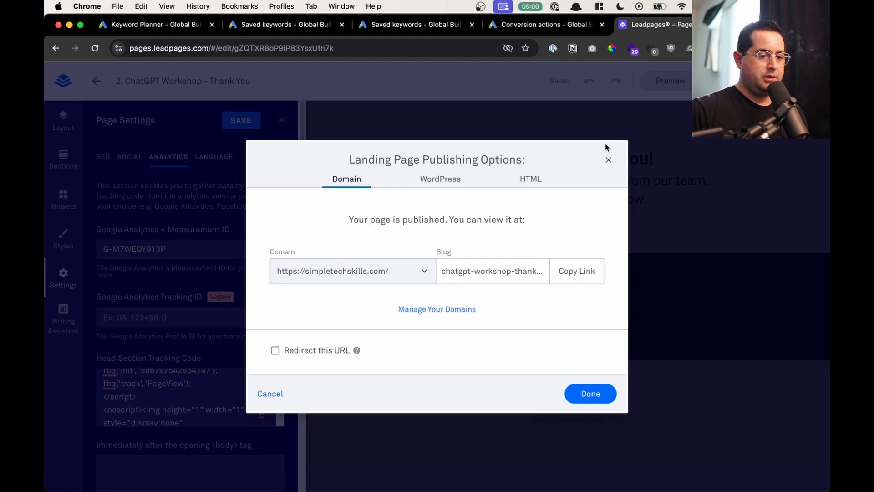
{"action": "left_click", "coordinate": [608, 160]}
{"action": "scroll", "coordinate": [102, 376], "scroll_direction": "up", "scroll_amount": 5}
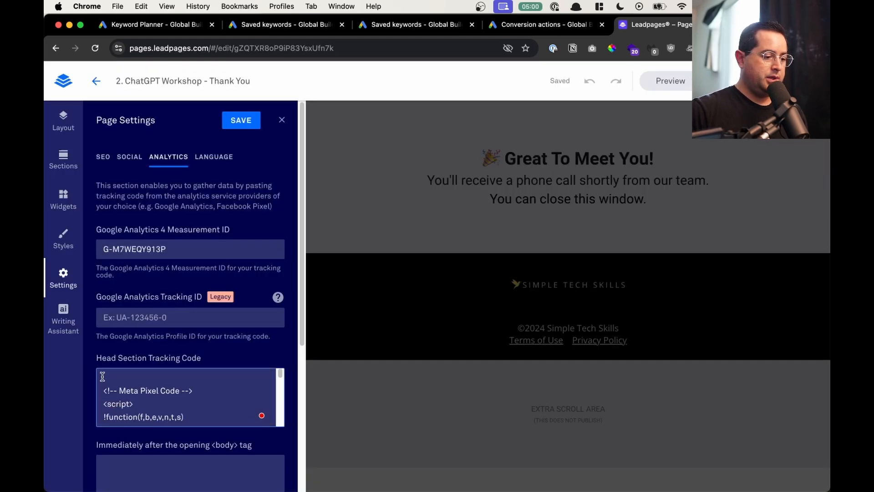
{"action": "key", "text": "cmd+v"}
{"action": "scroll", "coordinate": [181, 390], "scroll_direction": "down", "scroll_amount": 1}
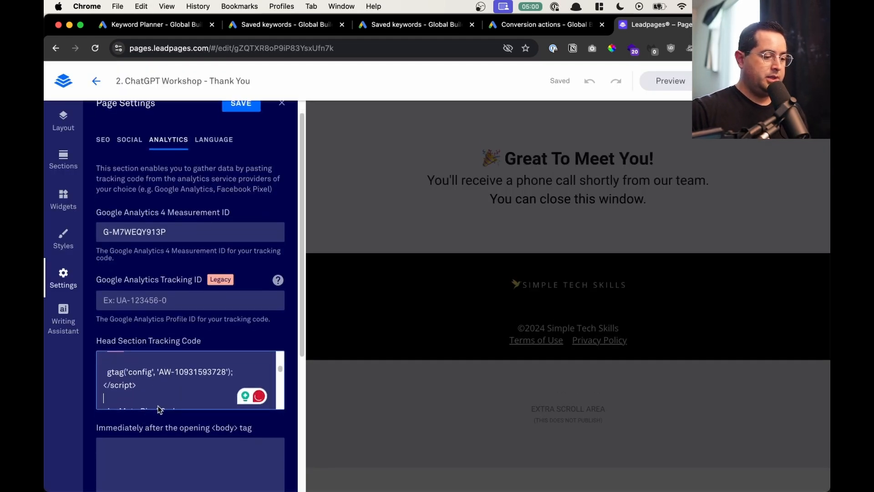
{"action": "left_click_drag", "start_coordinate": [203, 396], "coordinate": [103, 395]}
{"action": "key", "text": "super+c"}
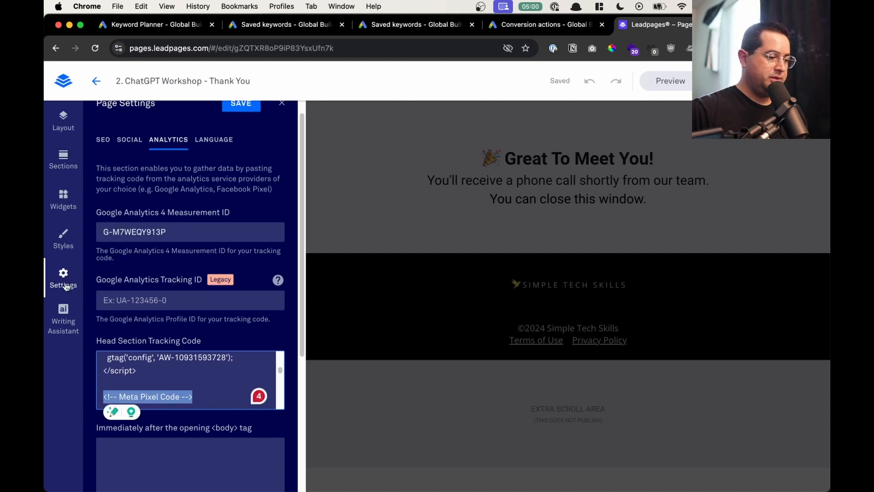
Step: Add the word "conversion" to the Google tag's opening comment, just before "(gtag.js)"
{"action": "scroll", "coordinate": [125, 378], "scroll_direction": "up", "scroll_amount": 5}
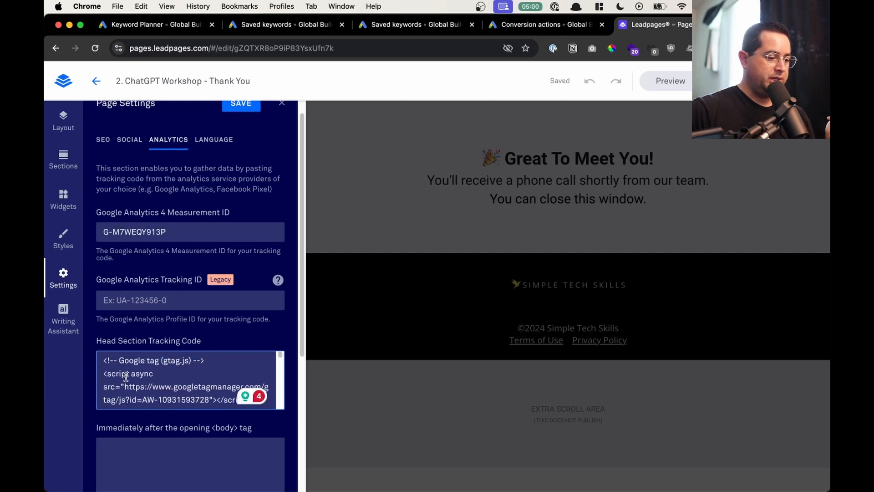
{"action": "left_click", "coordinate": [160, 360]}
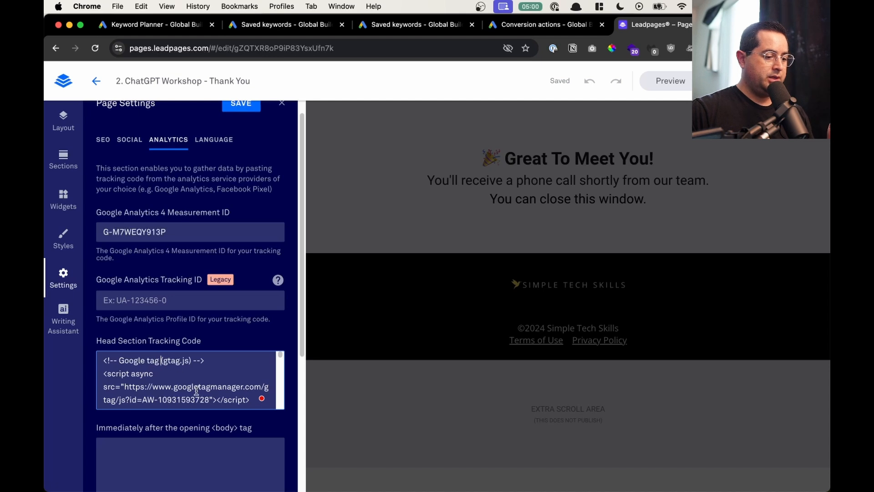
{"action": "type", "text": "conversion"}
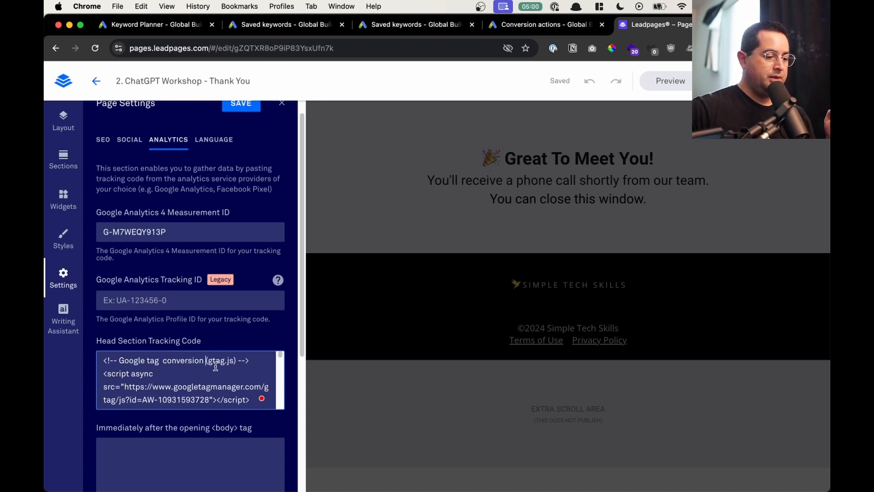
{"action": "left_click_drag", "start_coordinate": [249, 360], "coordinate": [76, 366]}
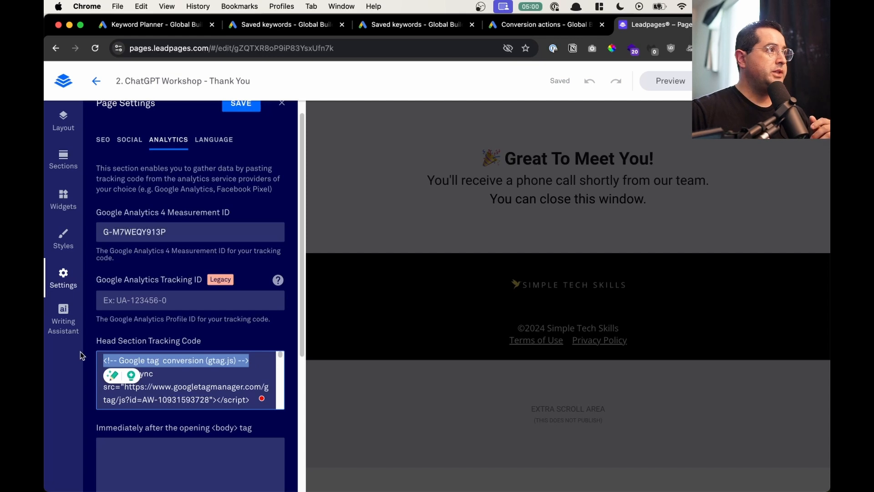
{"action": "left_click", "coordinate": [206, 370]}
Step: Check the pasted Google tag code, save the analytics settings and close Page Settings
{"action": "scroll", "coordinate": [210, 370], "scroll_direction": "down", "scroll_amount": 2}
{"action": "scroll", "coordinate": [211, 370], "scroll_direction": "down", "scroll_amount": 3}
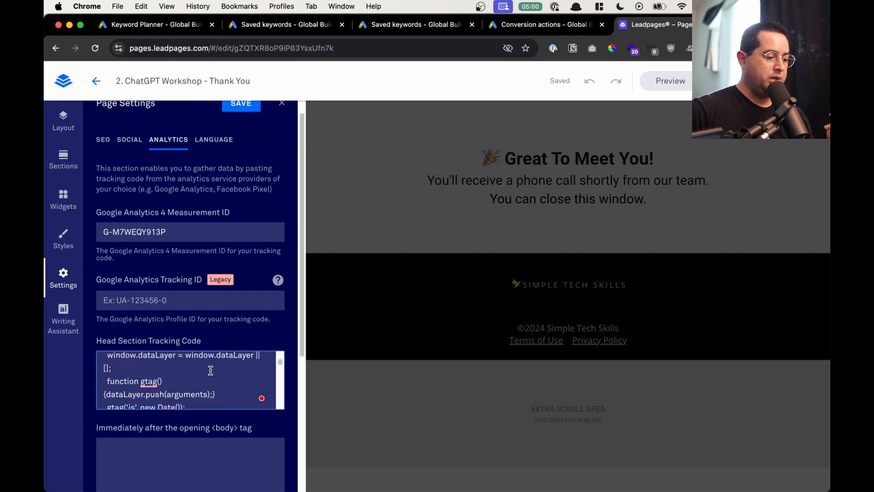
{"action": "scroll", "coordinate": [209, 366], "scroll_direction": "up", "scroll_amount": 5}
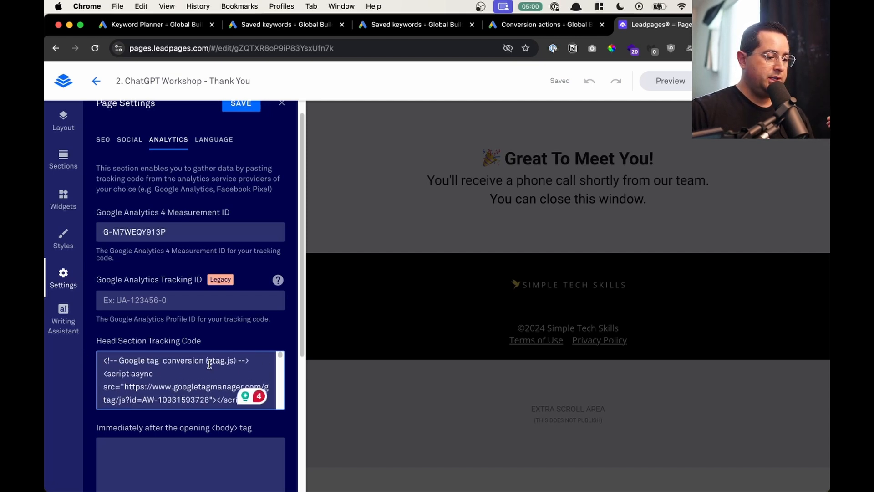
{"action": "left_click", "coordinate": [249, 108]}
{"action": "left_click", "coordinate": [281, 104]}
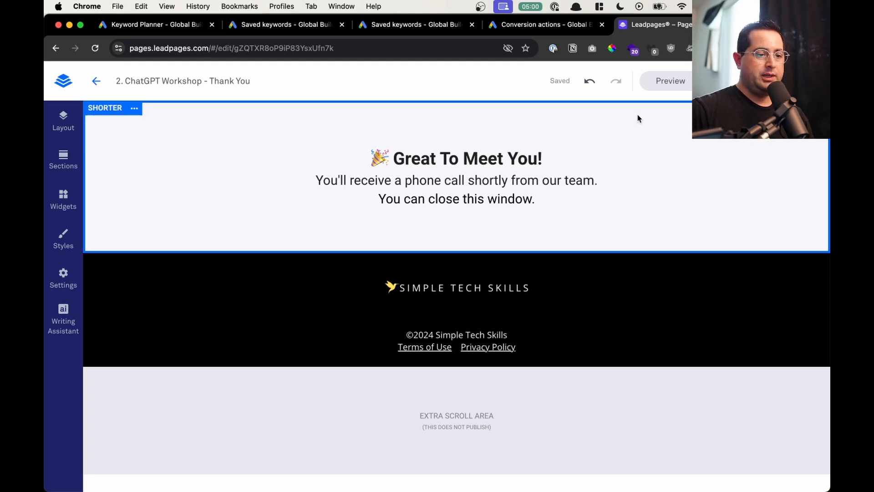
Step: In Google Ads, troubleshoot the "Submit Lead Form - ChatGPT Class" conversion action and continue to Tag Assistant
{"action": "left_click", "coordinate": [539, 27]}
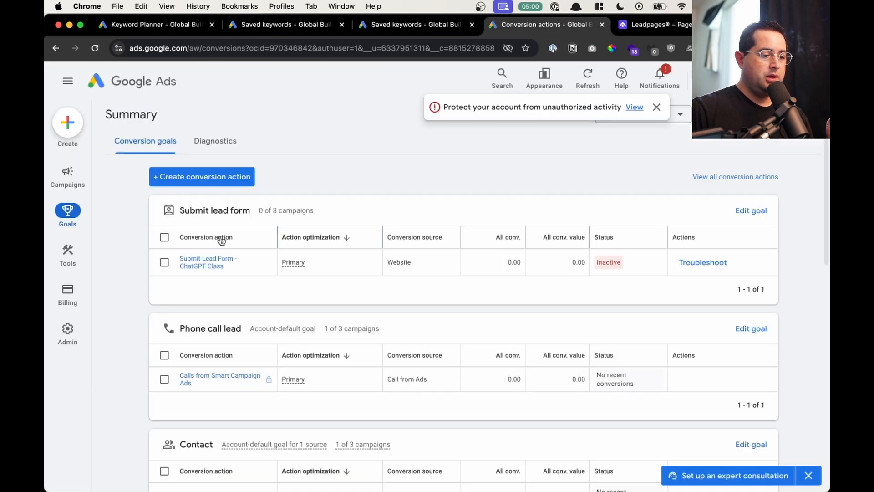
{"action": "left_click", "coordinate": [697, 259]}
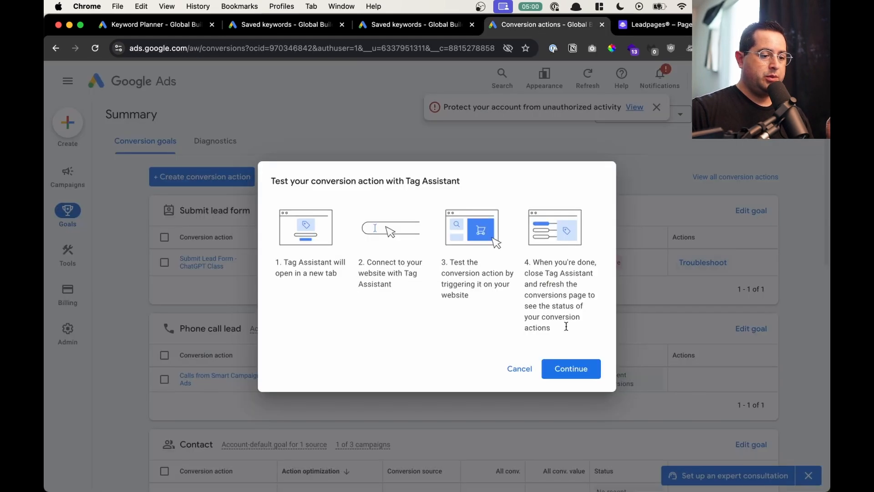
{"action": "left_click", "coordinate": [566, 368]}
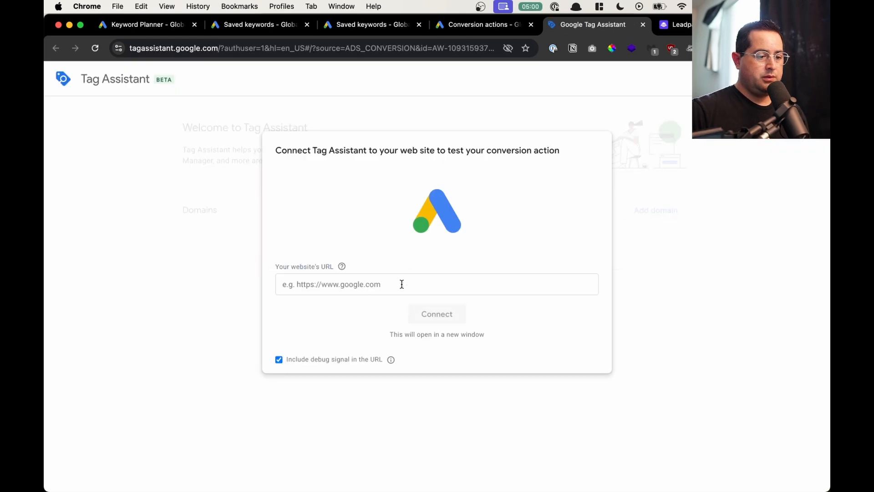
{"action": "left_click", "coordinate": [404, 284]}
{"action": "key", "text": "super+v"}
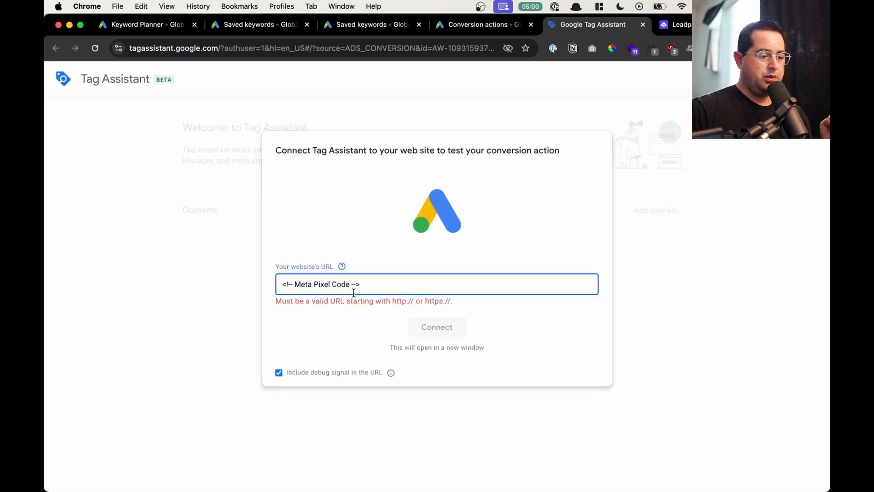
{"action": "left_click", "coordinate": [345, 263]}
{"action": "key", "text": "super+a"}
{"action": "key", "text": "alt+super+c"}
{"action": "key", "text": "Down"}
{"action": "key", "text": "Down"}
{"action": "key", "text": "Down"}
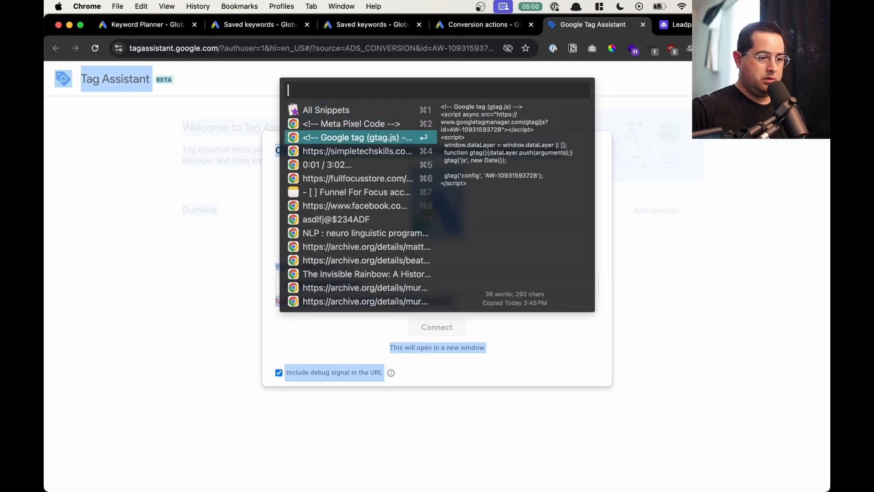
{"action": "key", "text": "Escape"}
{"action": "left_click", "coordinate": [342, 266]}
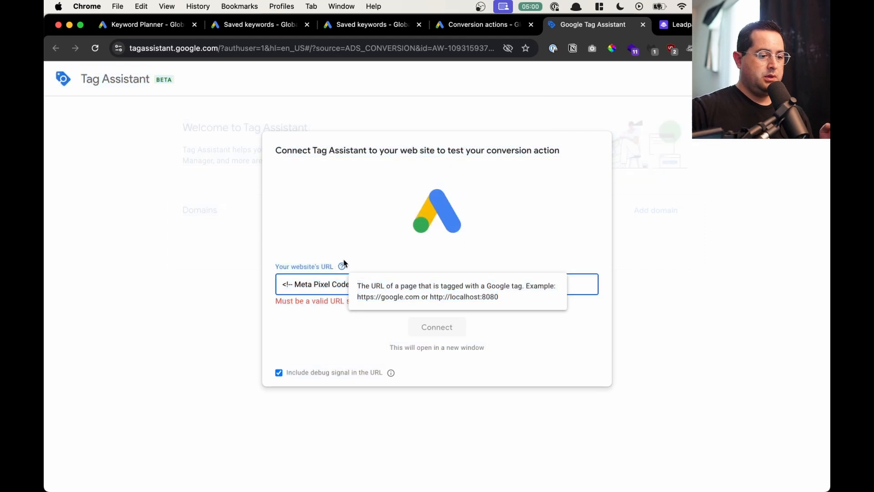
{"action": "left_click", "coordinate": [332, 283]}
{"action": "key", "text": "super+a"}
{"action": "type", "text": "https://simpletechskills.com/chatgpt-workshop-thank-you"}
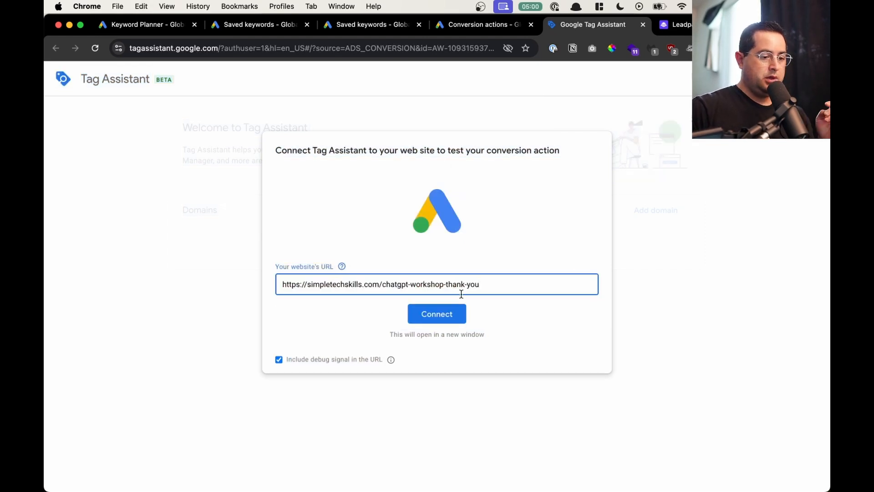
{"action": "left_click", "coordinate": [295, 284], "text": "shift"}
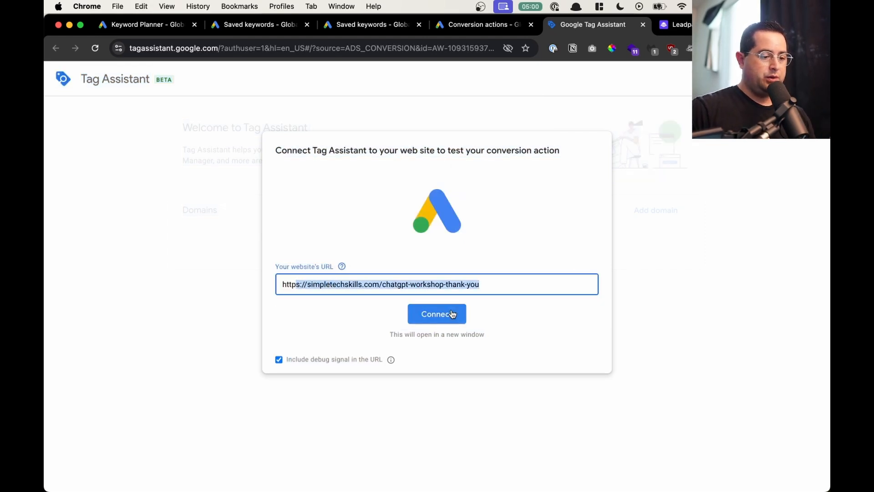
{"action": "left_click", "coordinate": [437, 313]}
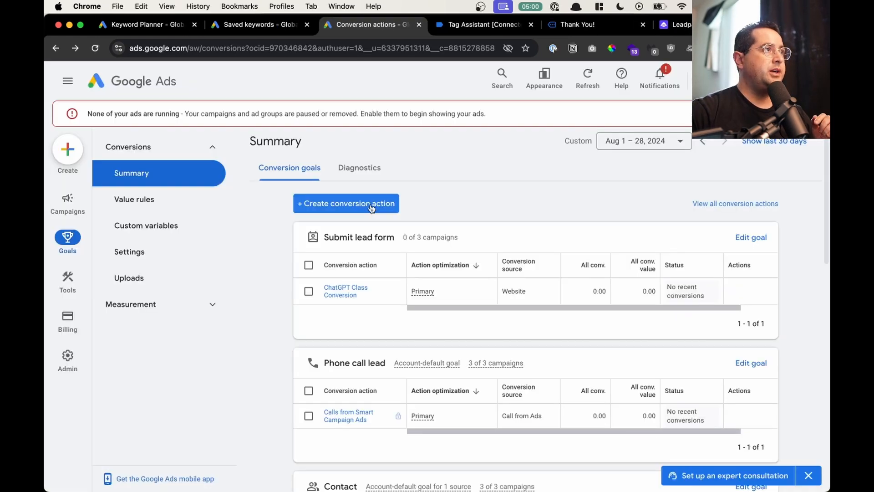
Step: Open the "ChatGPT Class Conversion" action in Google Ads, look through its details and open its settings for editing
{"action": "left_click", "coordinate": [349, 289]}
{"action": "scroll", "coordinate": [390, 311], "scroll_direction": "down", "scroll_amount": 3}
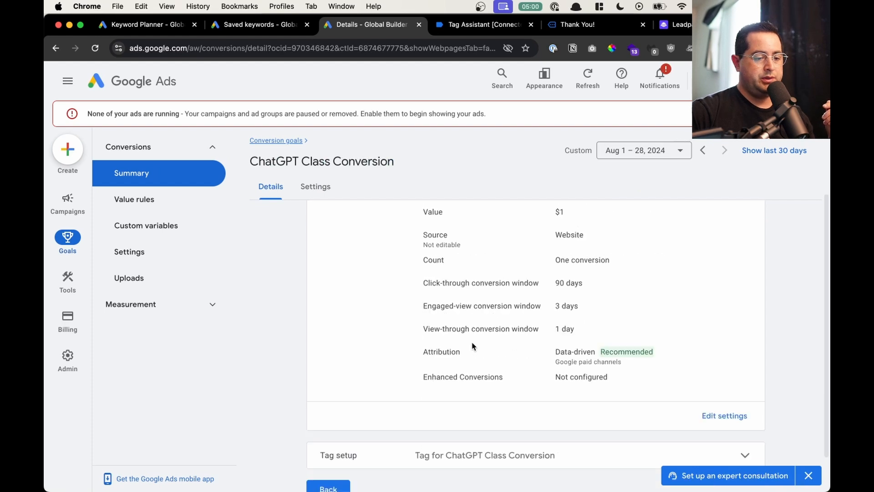
{"action": "scroll", "coordinate": [400, 404], "scroll_direction": "up", "scroll_amount": 3}
{"action": "scroll", "coordinate": [425, 372], "scroll_direction": "down", "scroll_amount": 3}
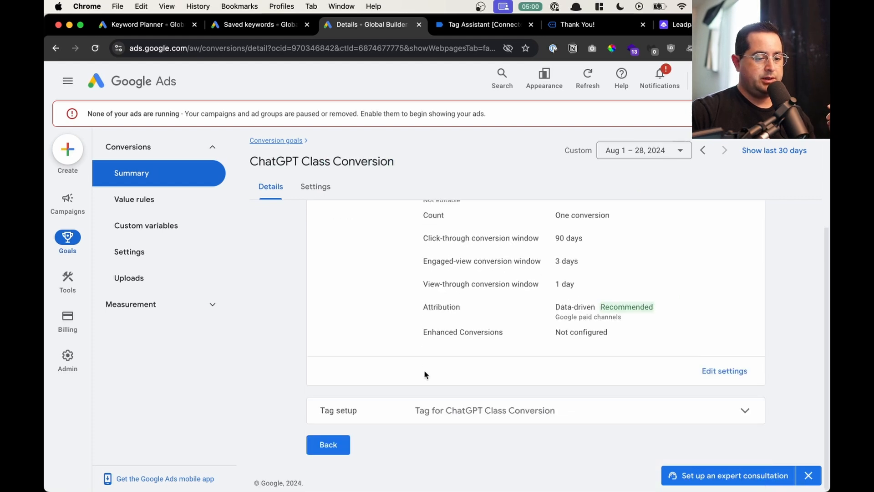
{"action": "left_click", "coordinate": [723, 370]}
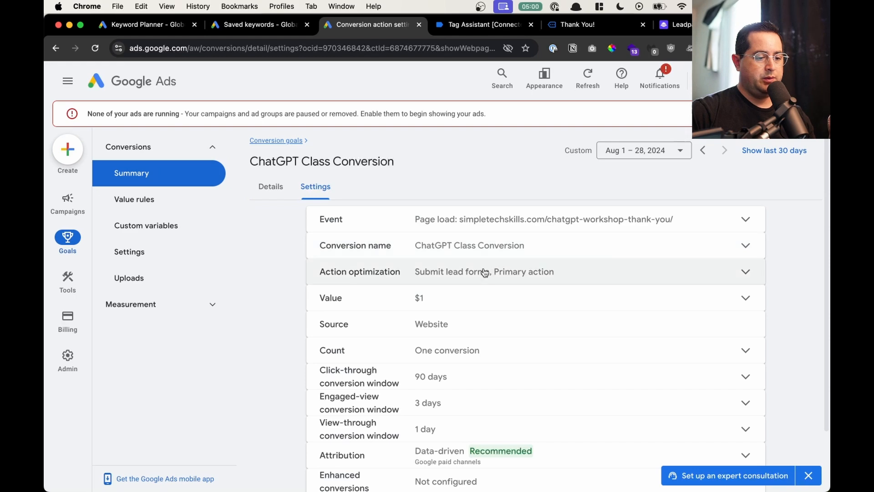
Step: Examine the action optimization, the event's URL match options and page URL, and the remaining conversion settings, and return to the details
{"action": "left_click", "coordinate": [489, 273]}
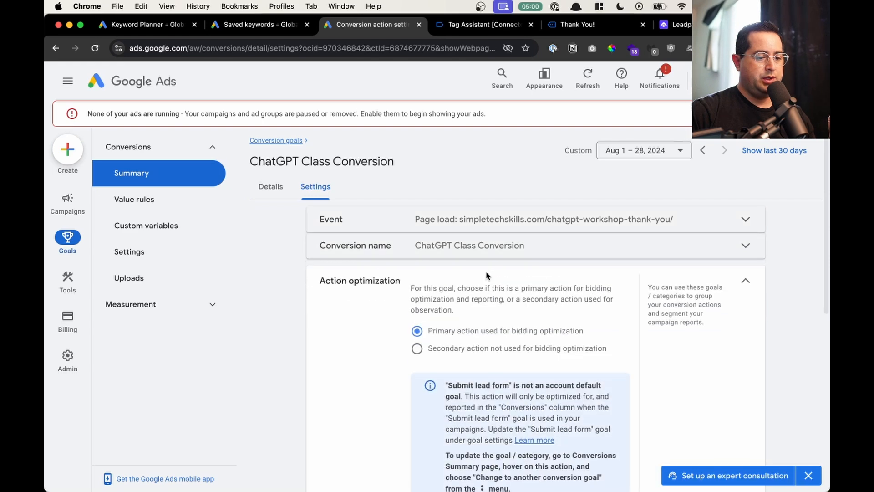
{"action": "left_click", "coordinate": [497, 221]}
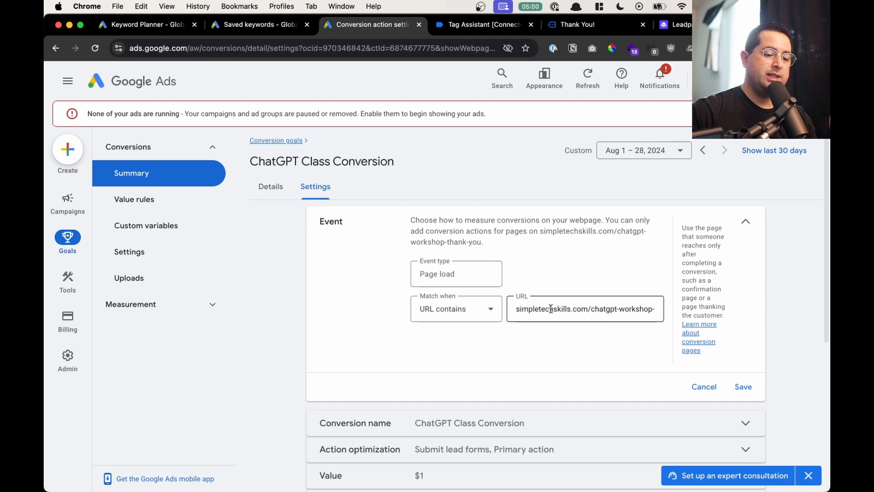
{"action": "left_click", "coordinate": [442, 308]}
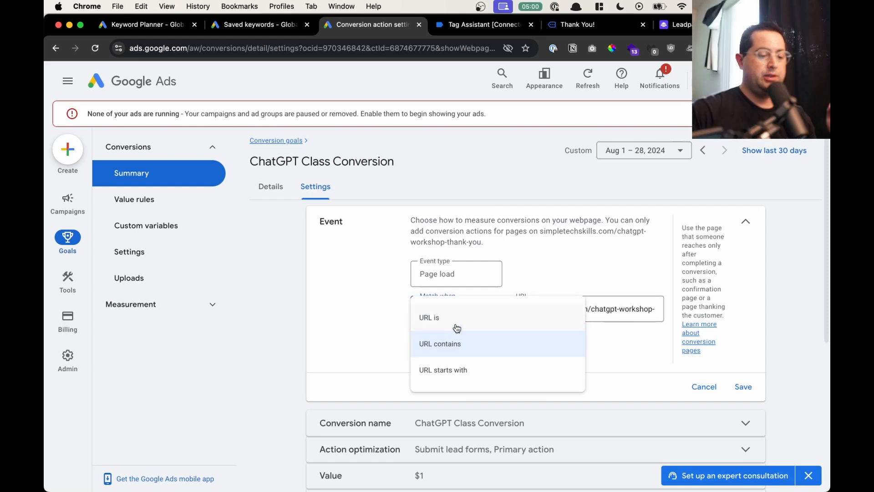
{"action": "left_click", "coordinate": [412, 339]}
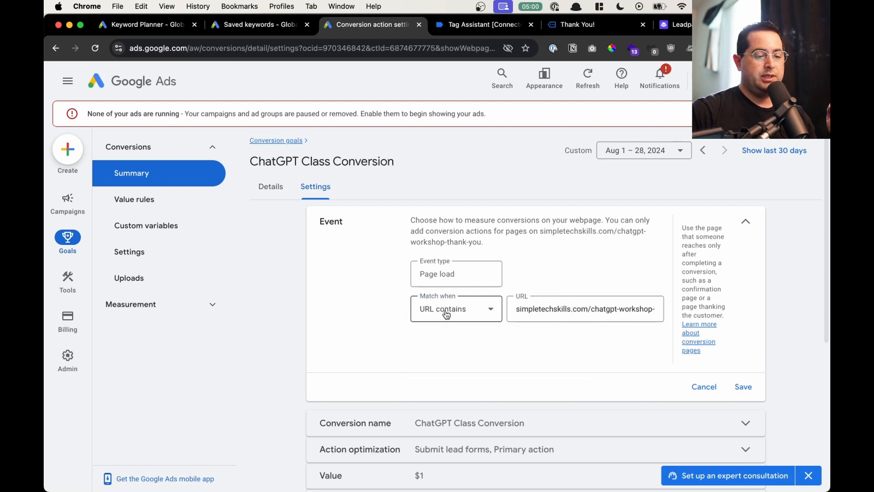
{"action": "left_click_drag", "start_coordinate": [532, 307], "coordinate": [662, 307]}
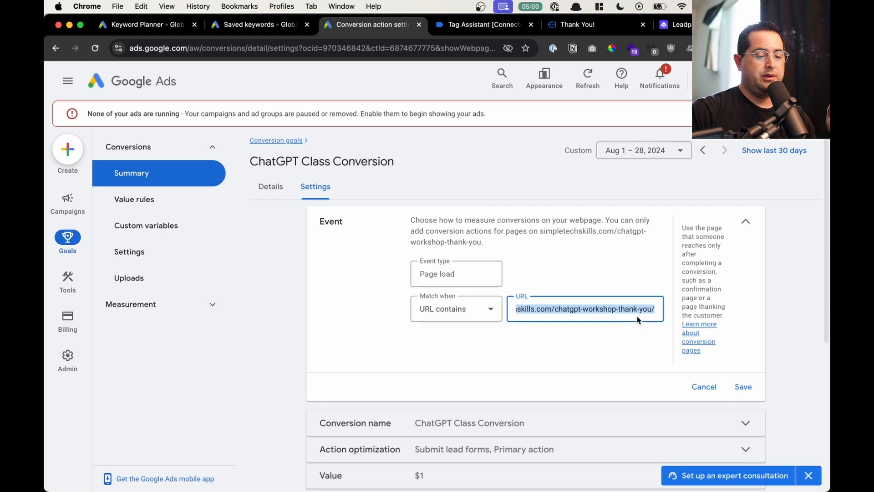
{"action": "left_click", "coordinate": [590, 364]}
{"action": "scroll", "coordinate": [525, 324], "scroll_direction": "down", "scroll_amount": 4}
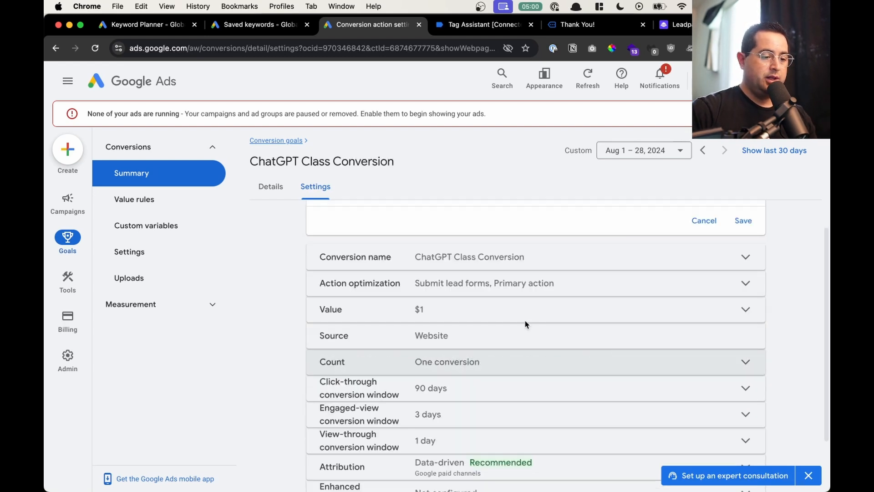
{"action": "scroll", "coordinate": [566, 344], "scroll_direction": "down", "scroll_amount": 2}
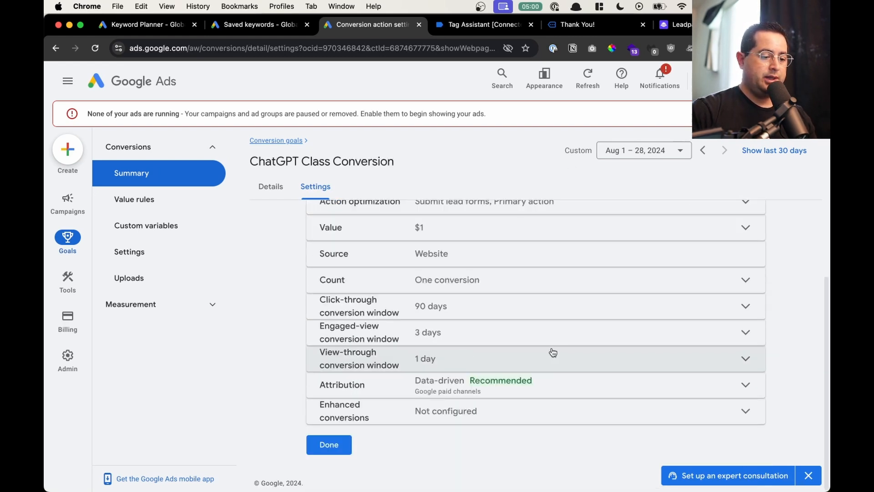
{"action": "left_click", "coordinate": [321, 444]}
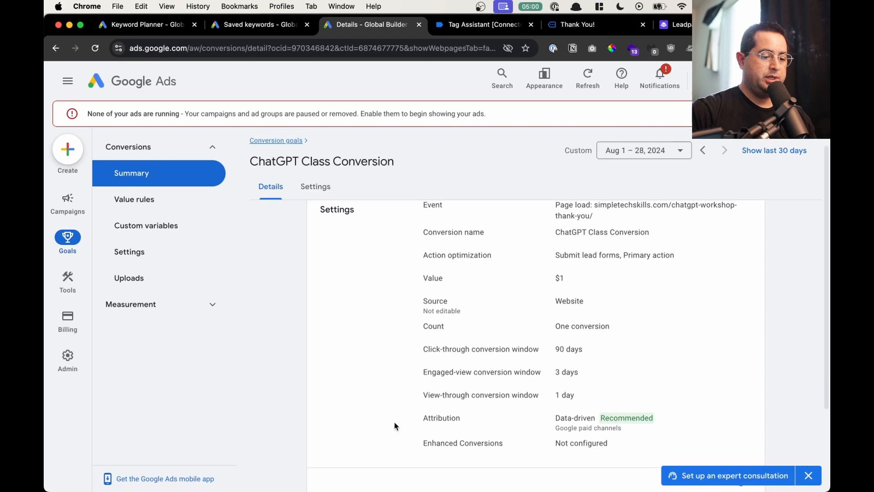
Step: Show the "Install the tag yourself" instructions for ChatGPT Class Conversion, select the full Google tag snippet and switch to Leadpages
{"action": "scroll", "coordinate": [418, 420], "scroll_direction": "down", "scroll_amount": 2}
{"action": "left_click", "coordinate": [441, 417]}
{"action": "scroll", "coordinate": [449, 418], "scroll_direction": "down", "scroll_amount": 3}
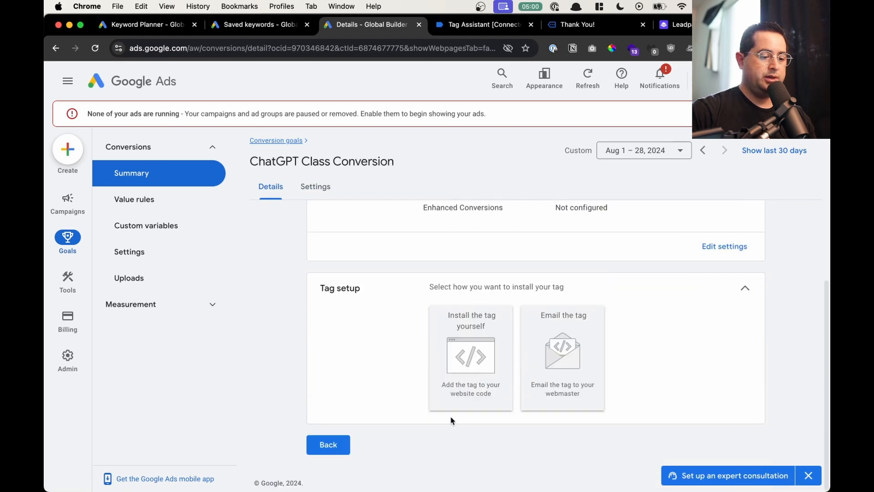
{"action": "left_click", "coordinate": [469, 367]}
{"action": "scroll", "coordinate": [468, 367], "scroll_direction": "down", "scroll_amount": 7}
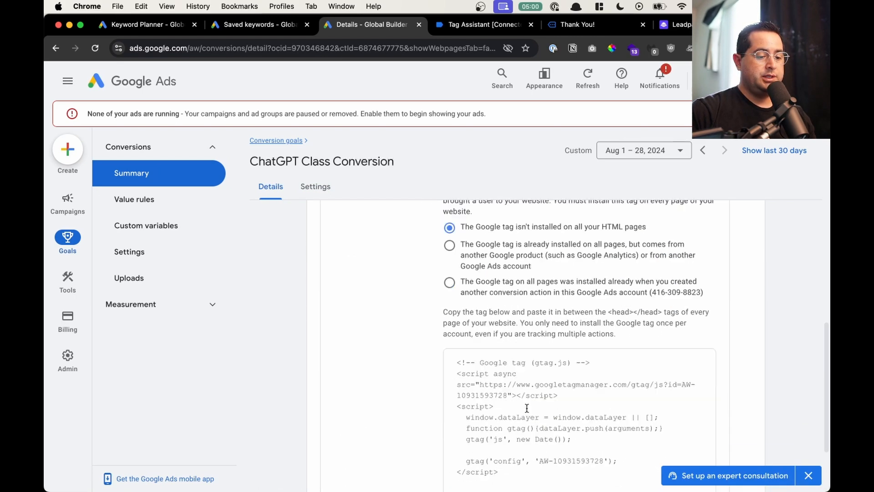
{"action": "scroll", "coordinate": [526, 415], "scroll_direction": "down", "scroll_amount": 1}
{"action": "left_click", "coordinate": [575, 477]}
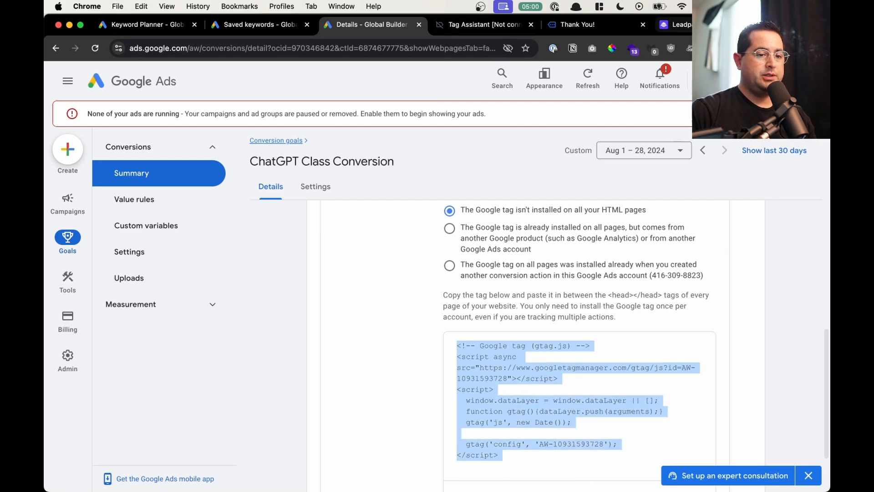
{"action": "left_click", "coordinate": [675, 24]}
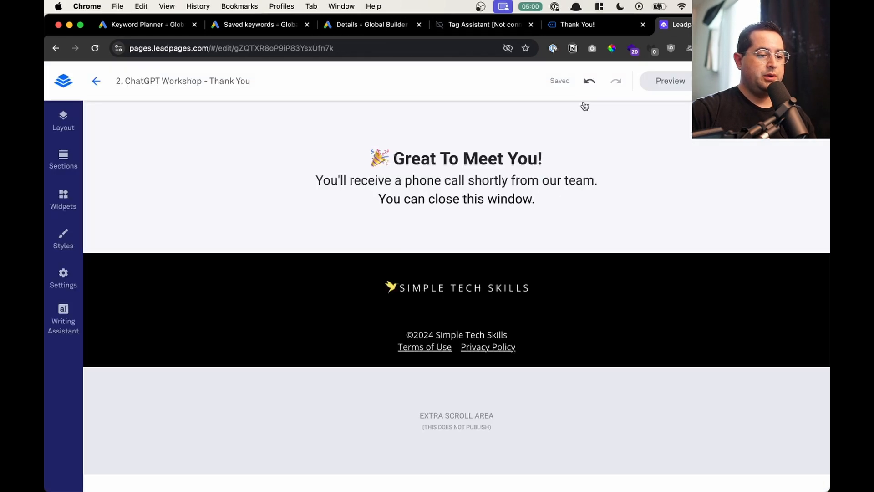
Step: Check the Google tag in the Head Section Tracking Code of the Leadpages page's analytics settings and close the settings
{"action": "left_click", "coordinate": [65, 286]}
{"action": "left_click", "coordinate": [158, 396]}
{"action": "key", "text": "super+a"}
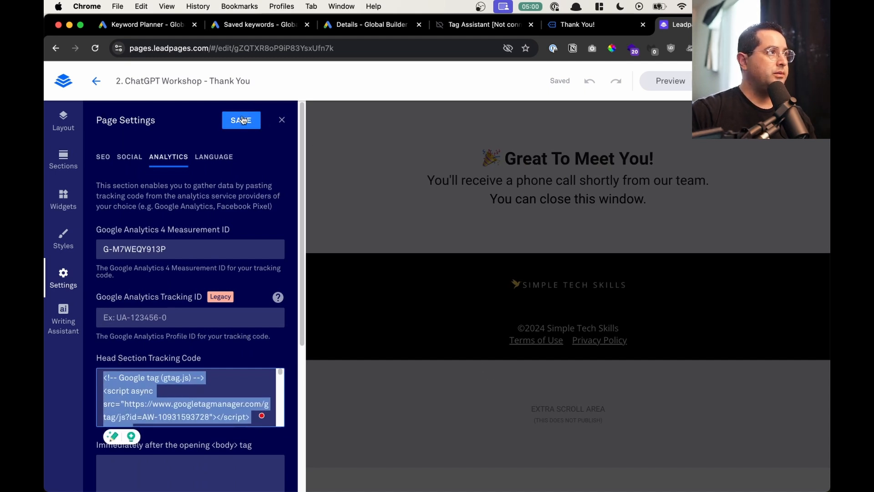
{"action": "left_click", "coordinate": [282, 120]}
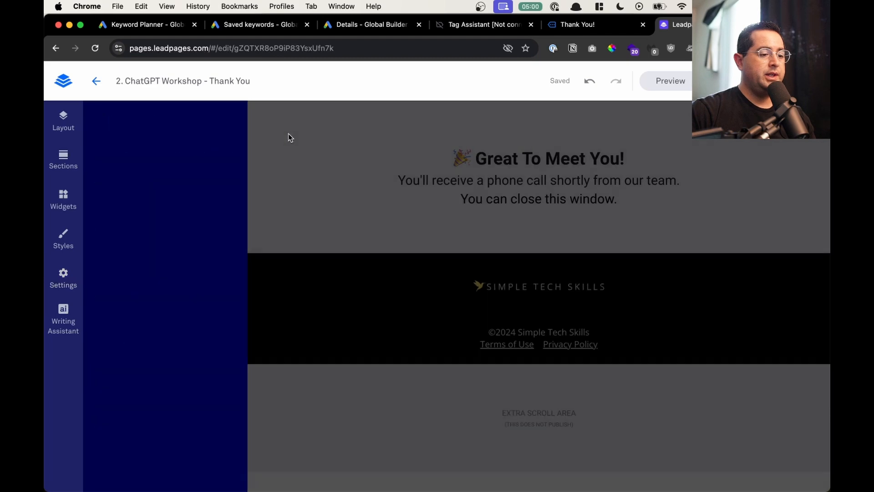
Step: Look at the thank-you page and the Tag Assistant summary, and check ChatGPT Class Conversion's status in the Google Ads conversion summary
{"action": "left_click", "coordinate": [578, 24]}
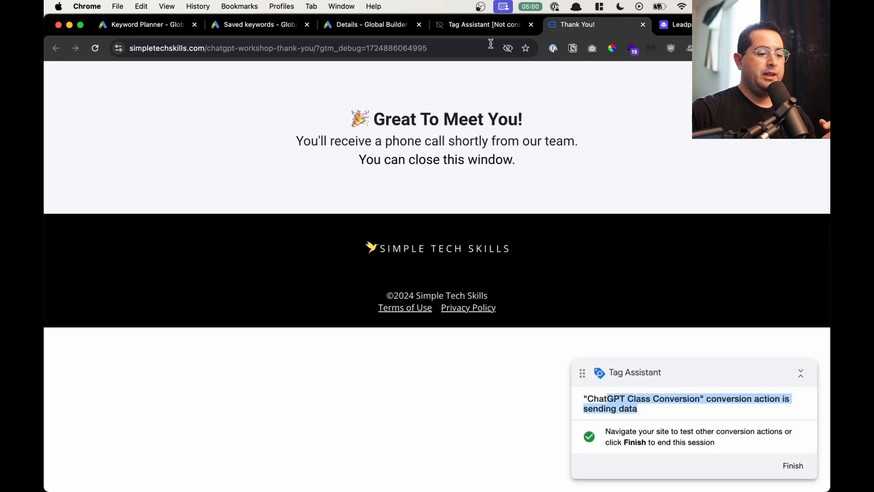
{"action": "left_click", "coordinate": [486, 24]}
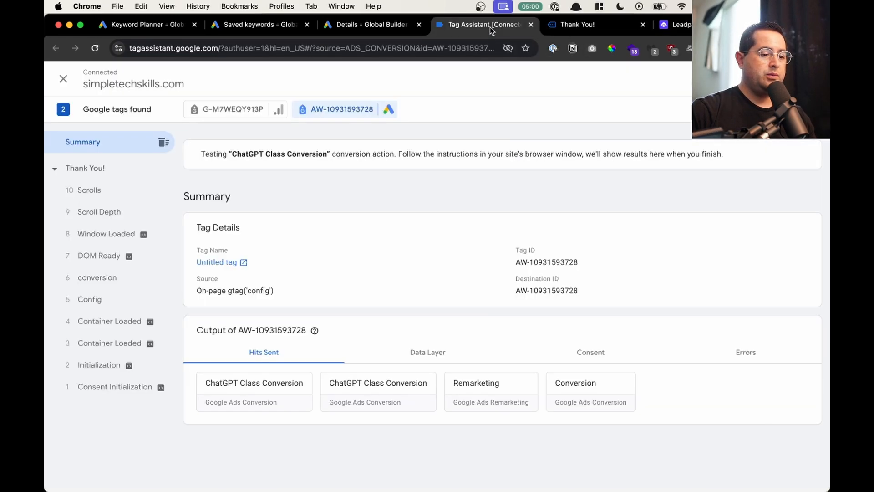
{"action": "left_click", "coordinate": [368, 25]}
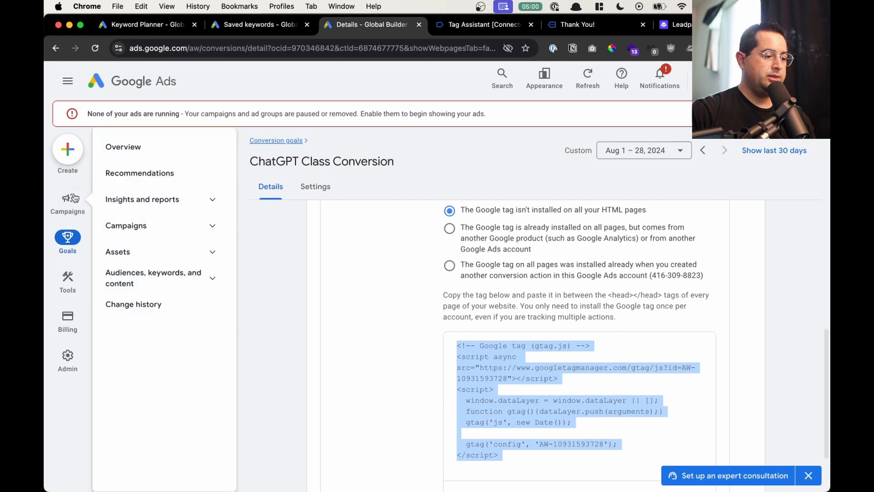
{"action": "left_click", "coordinate": [270, 140]}
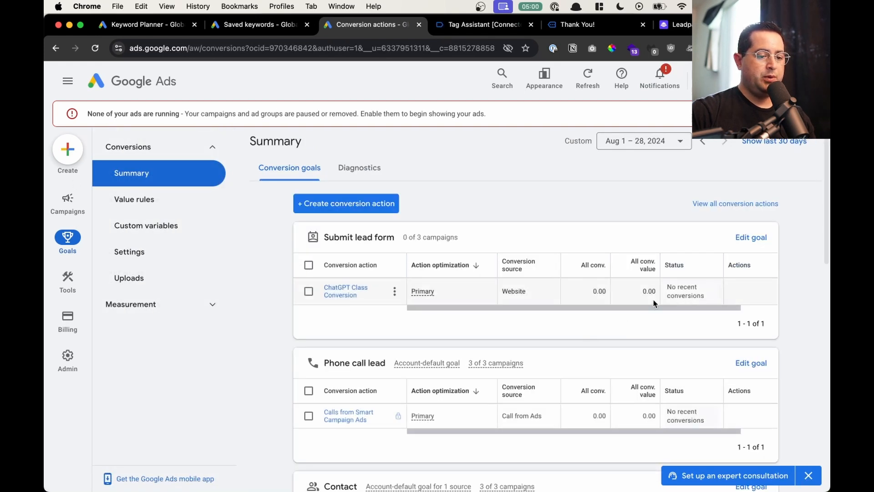
{"action": "scroll", "coordinate": [653, 303], "scroll_direction": "right", "scroll_amount": 3}
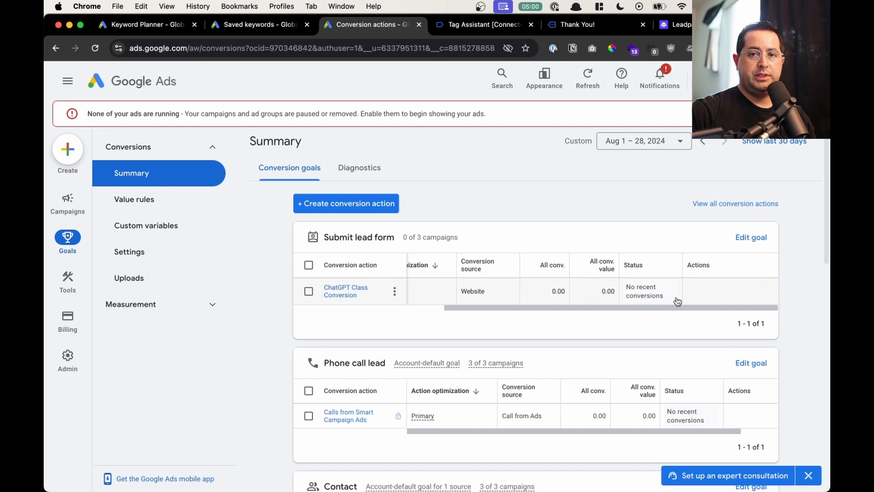
Step: Review the ChatGPT Class Conversion test in Tag Assistant and on the thank-you page, and close both browser tabs
{"action": "left_click", "coordinate": [512, 27]}
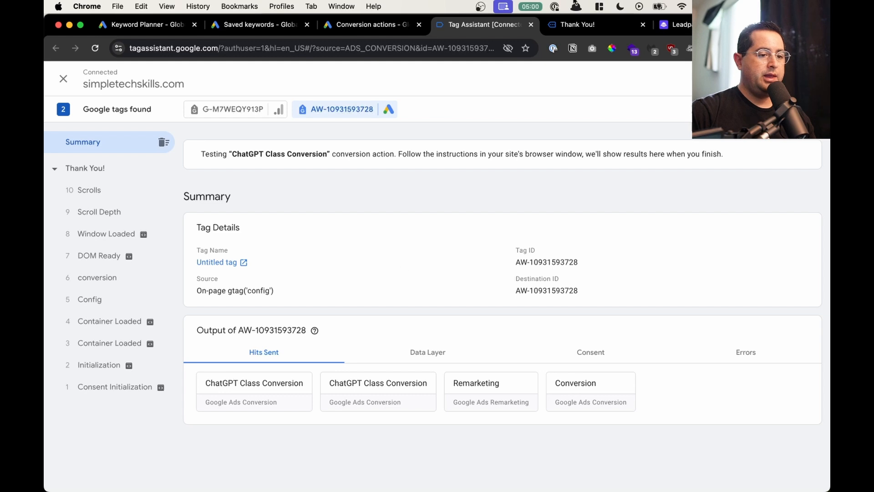
{"action": "left_click", "coordinate": [581, 26]}
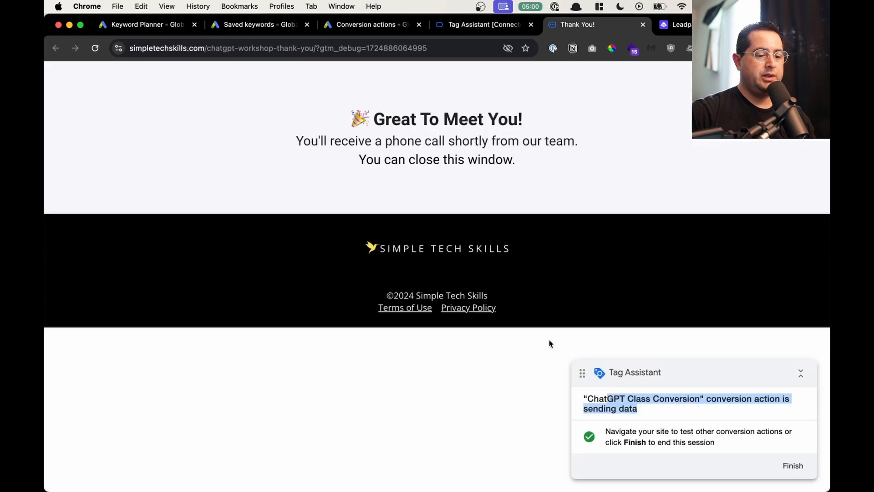
{"action": "left_click", "coordinate": [591, 451]}
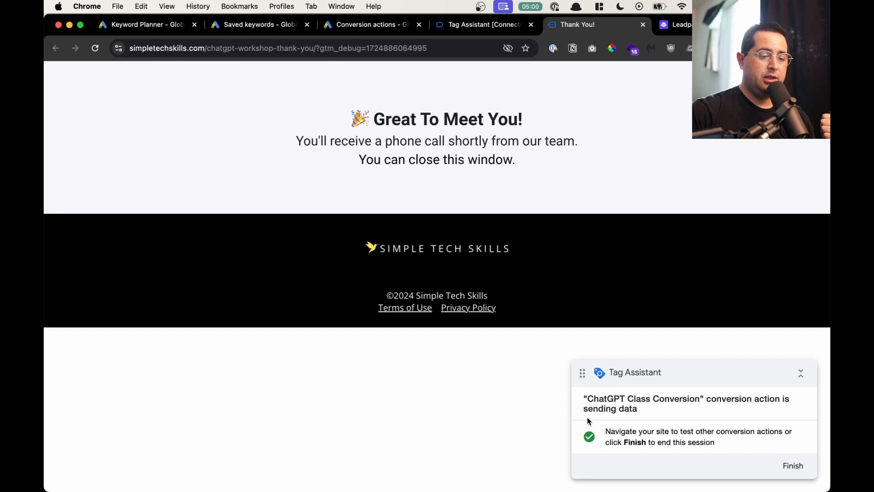
{"action": "left_click", "coordinate": [479, 24]}
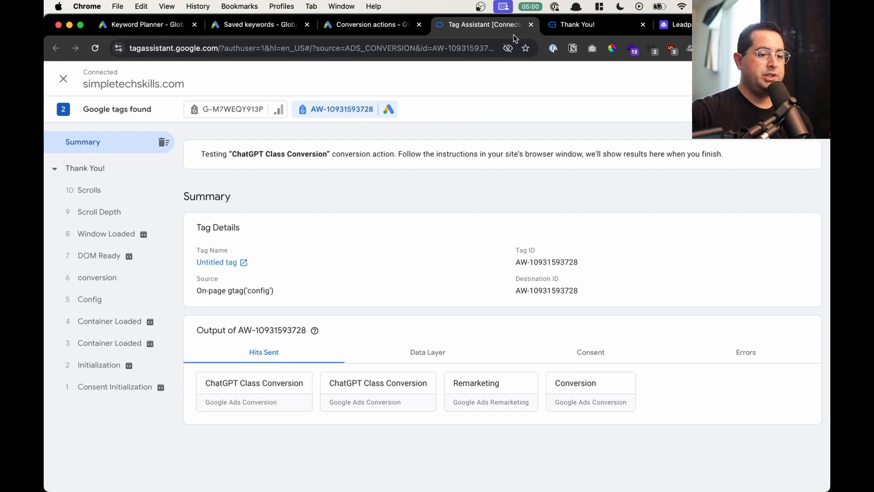
{"action": "left_click", "coordinate": [531, 27]}
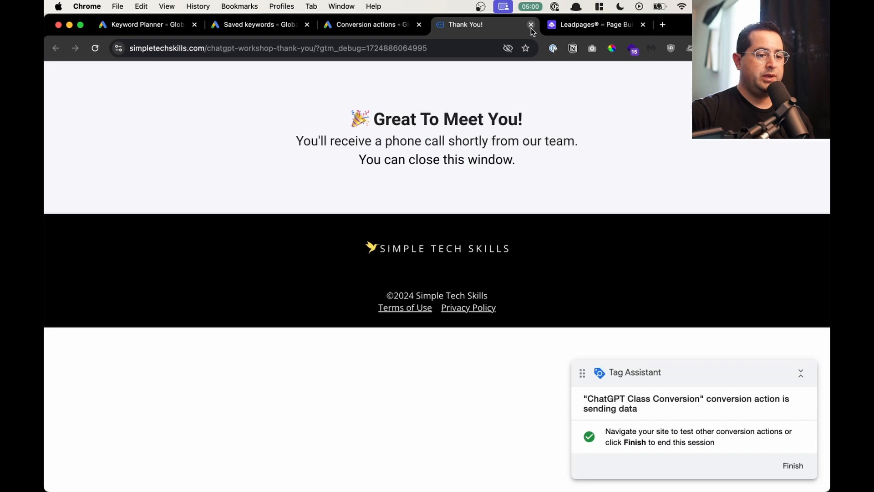
{"action": "left_click", "coordinate": [531, 27]}
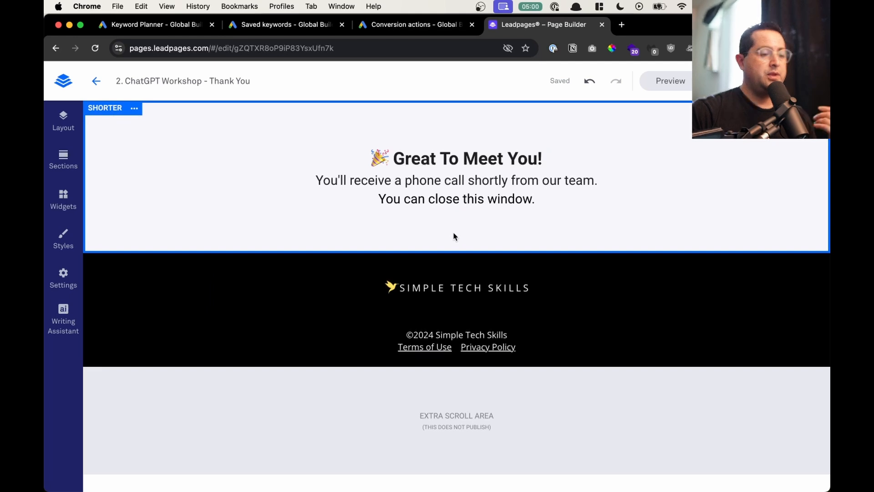
Step: Return to Google Ads and open the overview of all campaigns
{"action": "left_click", "coordinate": [412, 25]}
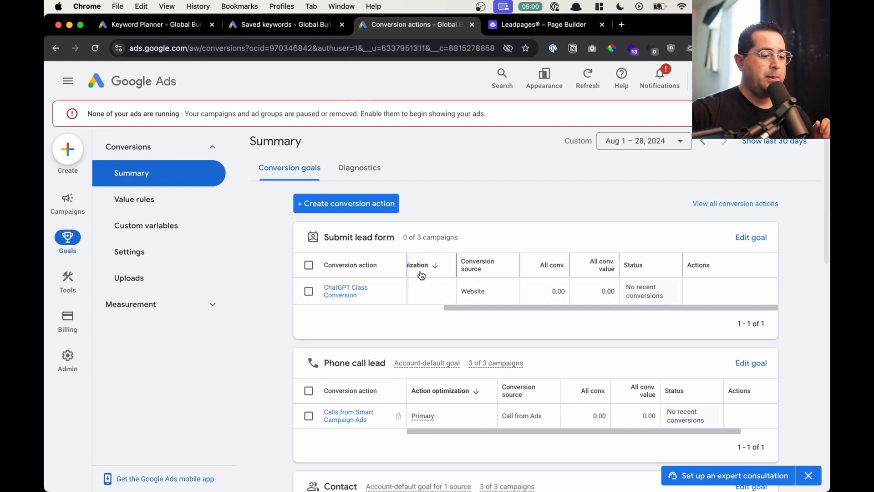
{"action": "mouse_move", "coordinate": [71, 213]}
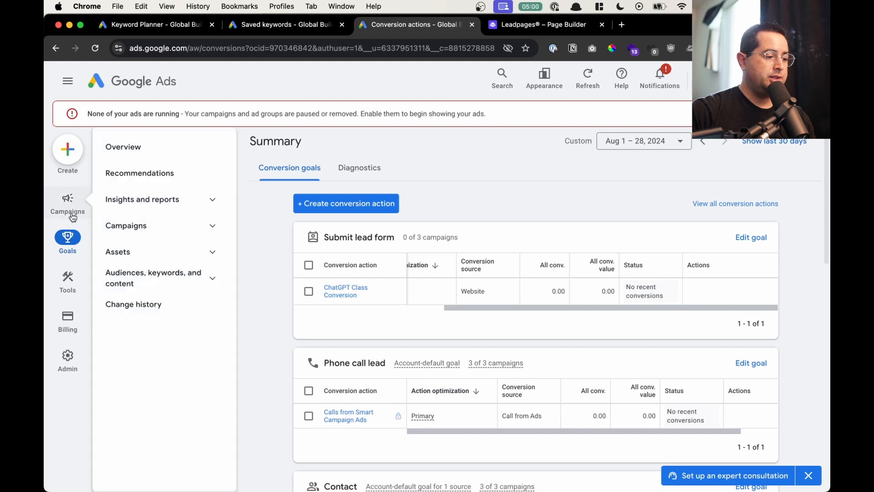
{"action": "left_click", "coordinate": [142, 144]}
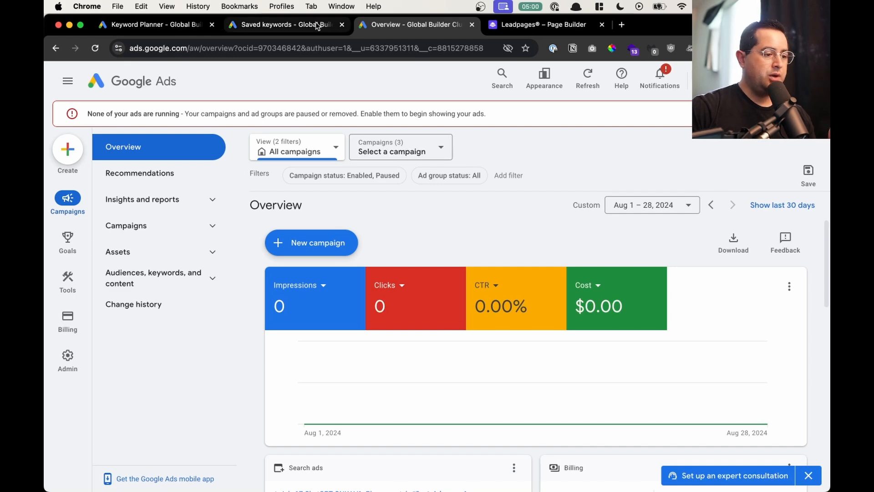
Step: Return to the Keyword Planner start page and get new keyword ideas for "chatgpt class"
{"action": "left_click", "coordinate": [290, 28]}
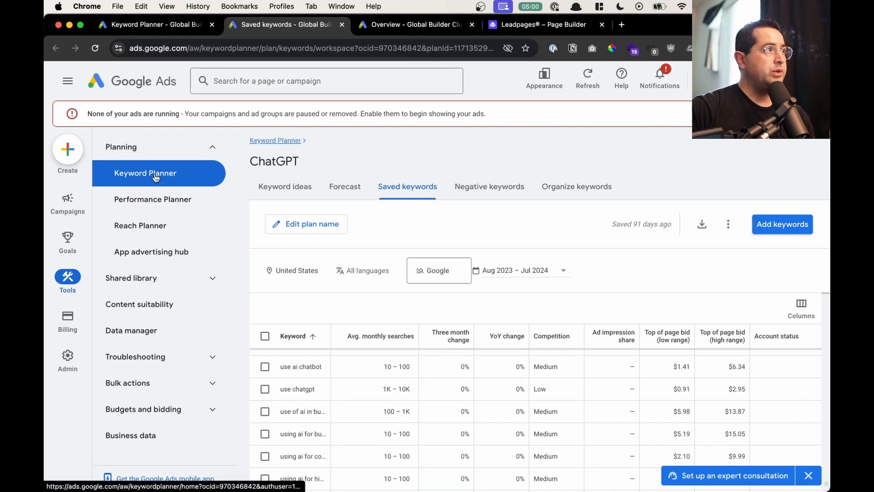
{"action": "left_click", "coordinate": [279, 191]}
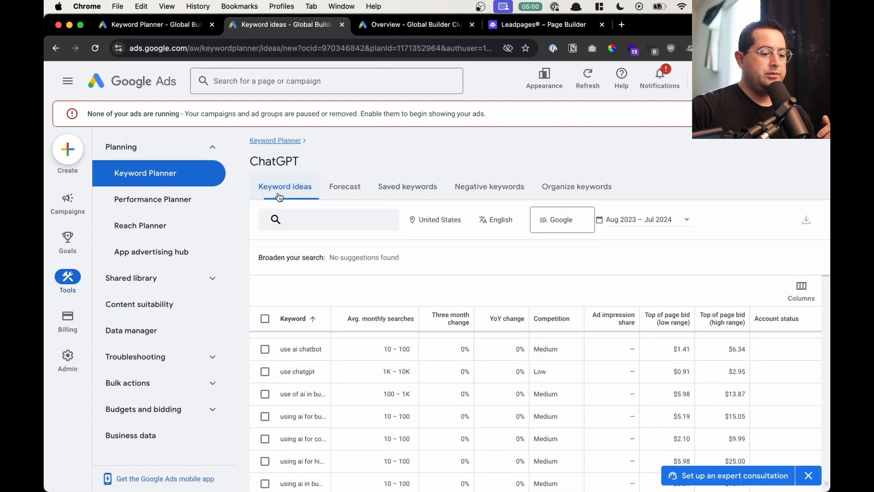
{"action": "left_click", "coordinate": [131, 175]}
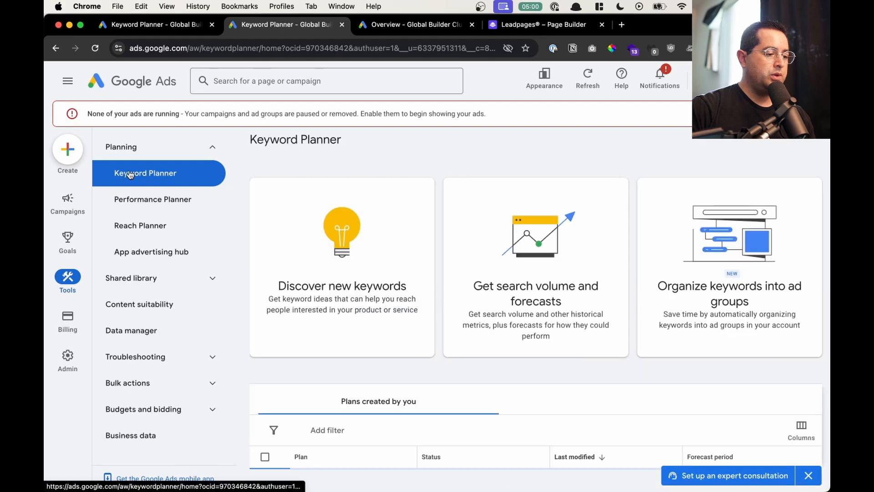
{"action": "left_click", "coordinate": [292, 277]}
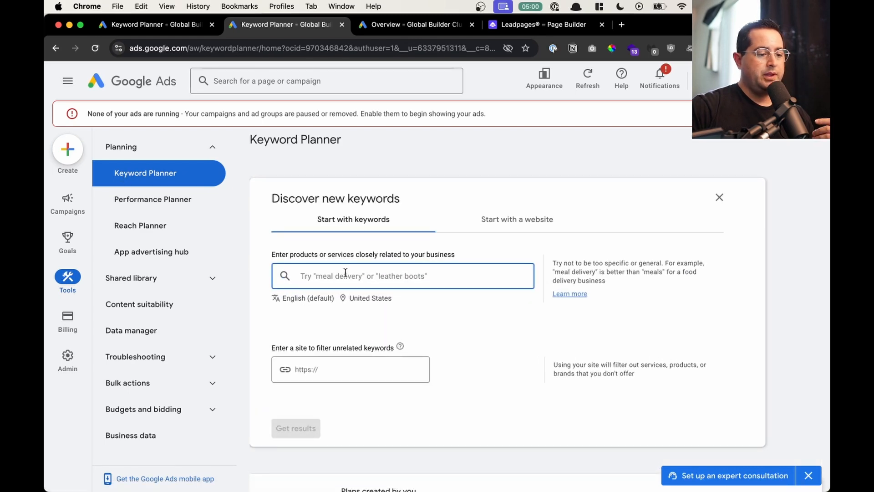
{"action": "type", "text": "chatgpt c"}
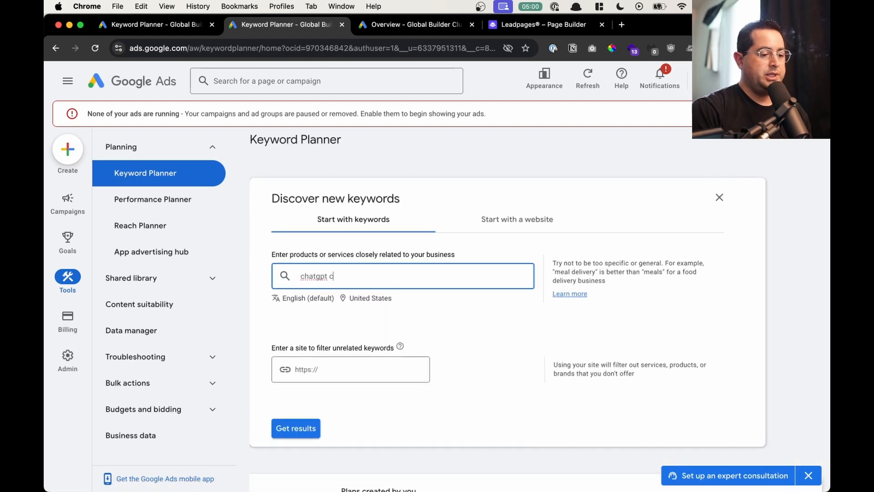
{"action": "type", "text": "lass"}
{"action": "key", "text": "Return"}
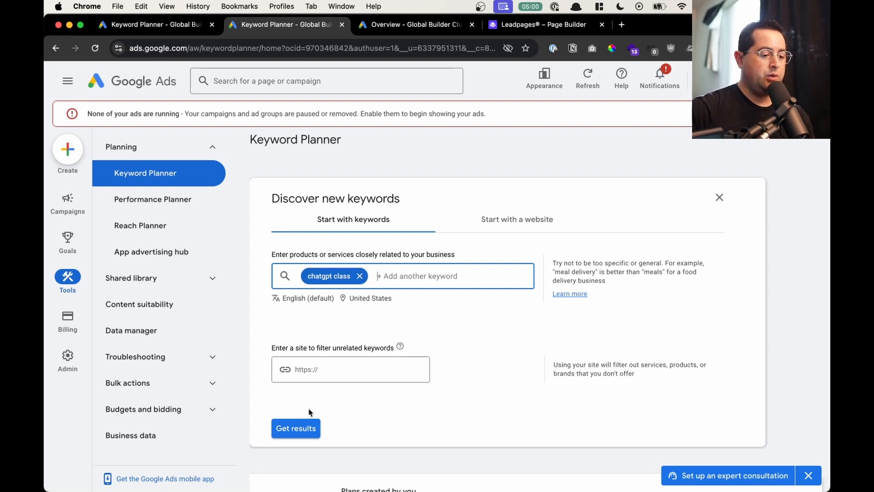
{"action": "left_click", "coordinate": [305, 426]}
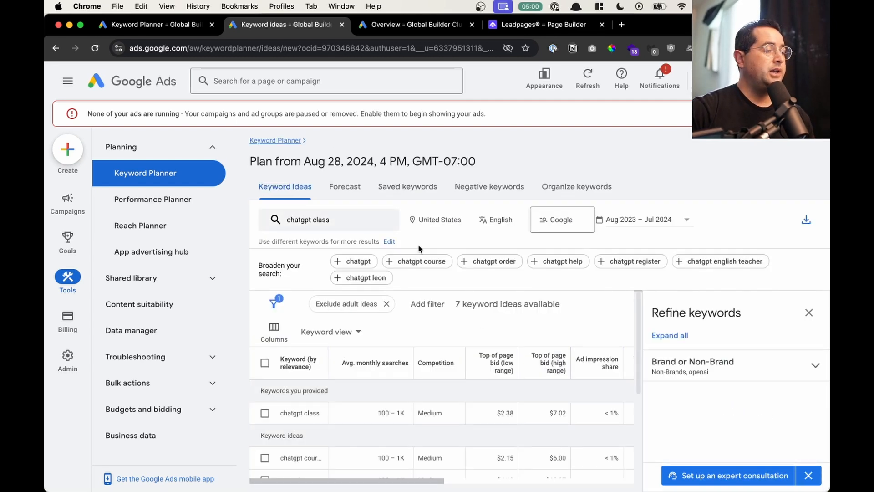
Step: Collapse the navigation menu, close the Refine keywords pane and widen the Keyword column so full keyword names fit
{"action": "left_click", "coordinate": [68, 82]}
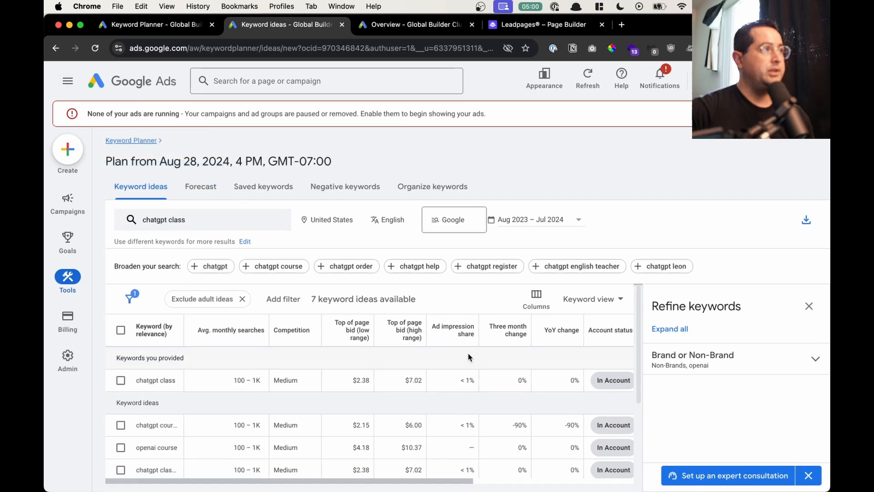
{"action": "left_click", "coordinate": [808, 306]}
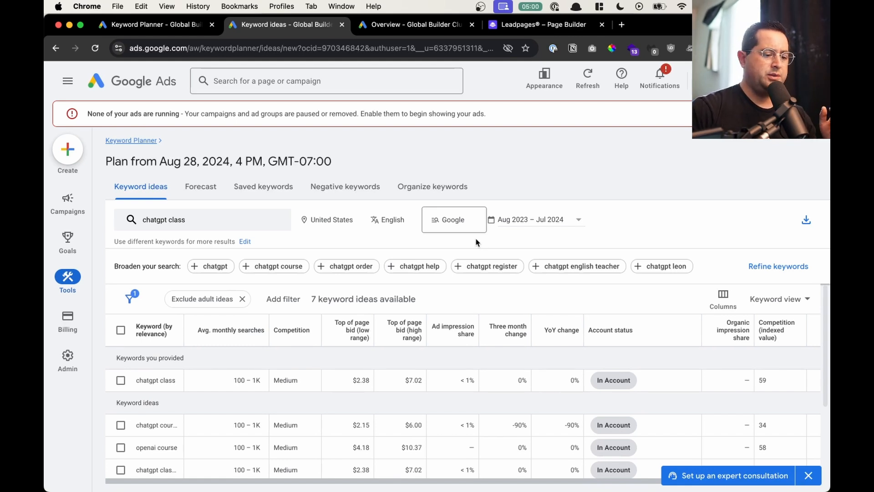
{"action": "scroll", "coordinate": [273, 380], "scroll_direction": "down", "scroll_amount": 1}
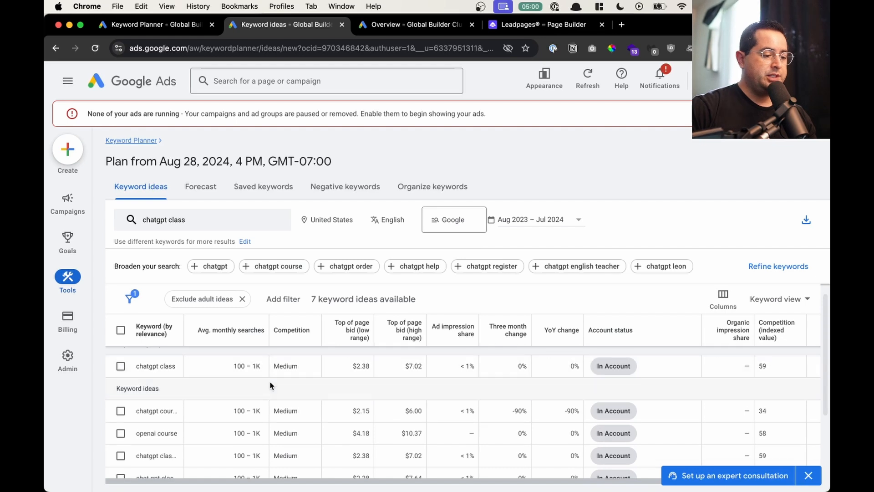
{"action": "left_click_drag", "start_coordinate": [184, 396], "coordinate": [266, 396]}
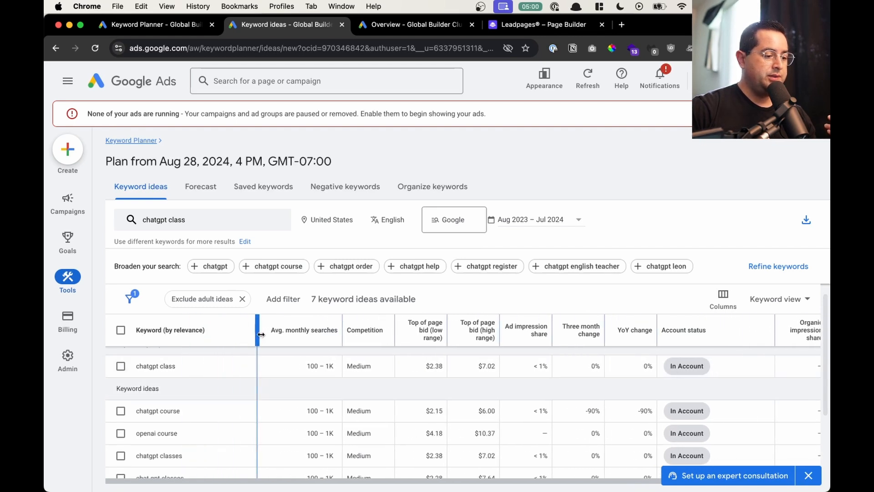
Step: Look through the keyword ideas with their bid ranges and account status, and select all keywords in the list
{"action": "scroll", "coordinate": [186, 462], "scroll_direction": "down", "scroll_amount": 5}
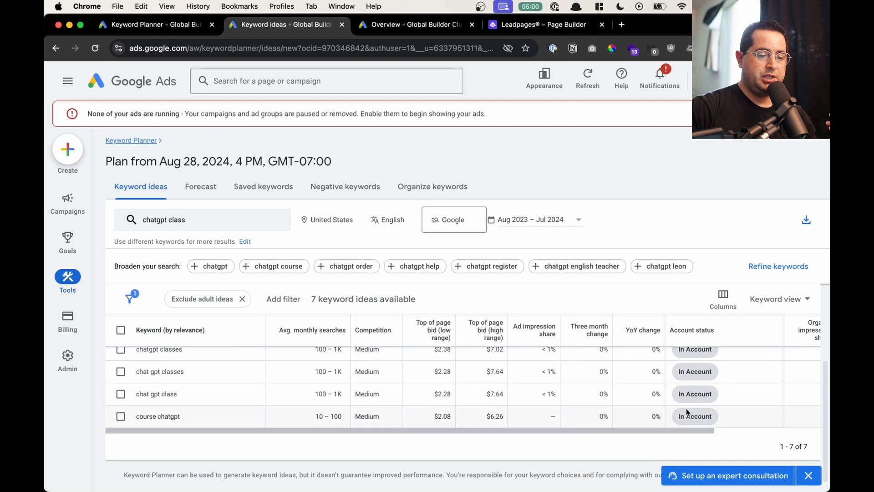
{"action": "scroll", "coordinate": [728, 414], "scroll_direction": "up", "scroll_amount": 3}
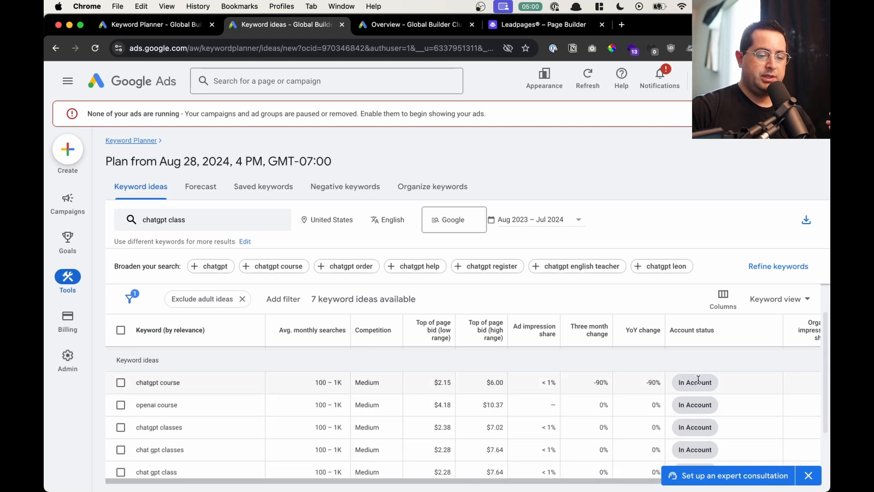
{"action": "scroll", "coordinate": [695, 406], "scroll_direction": "down", "scroll_amount": 3}
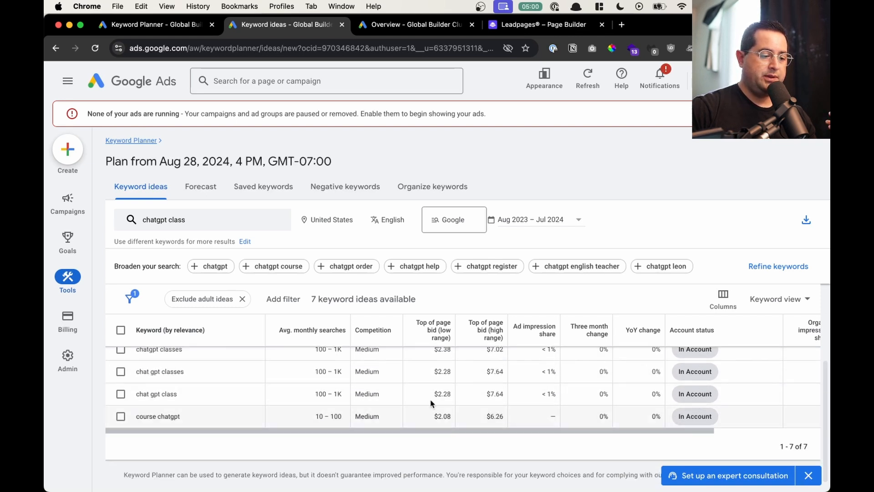
{"action": "scroll", "coordinate": [273, 390], "scroll_direction": "up", "scroll_amount": 5}
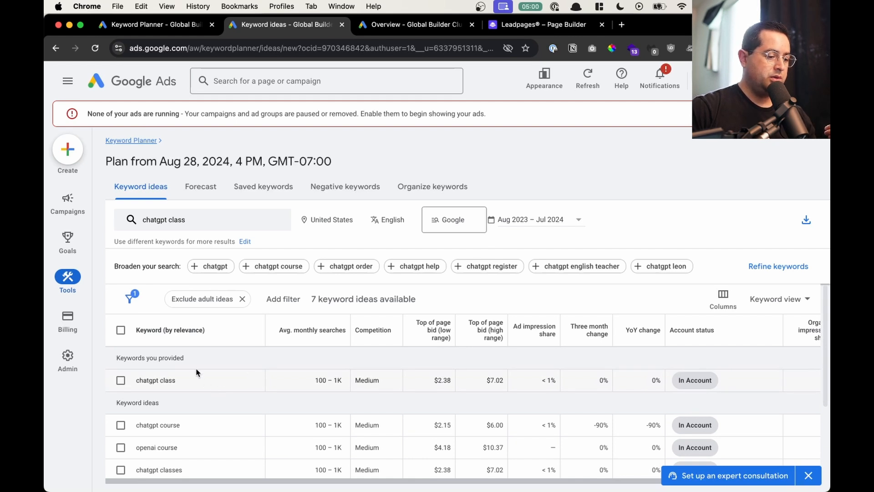
{"action": "left_click", "coordinate": [121, 329]}
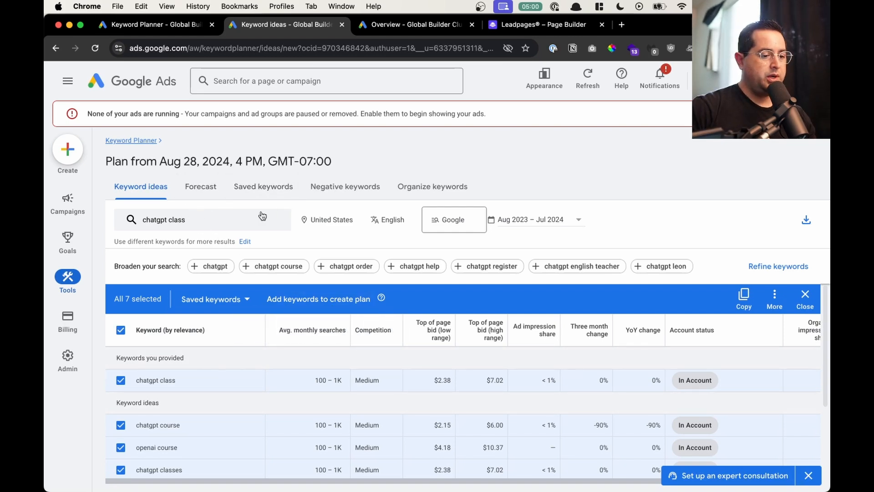
Step: Remove "chatgpt class" from the keyword search and switch the source of ideas to a website
{"action": "left_click", "coordinate": [182, 228]}
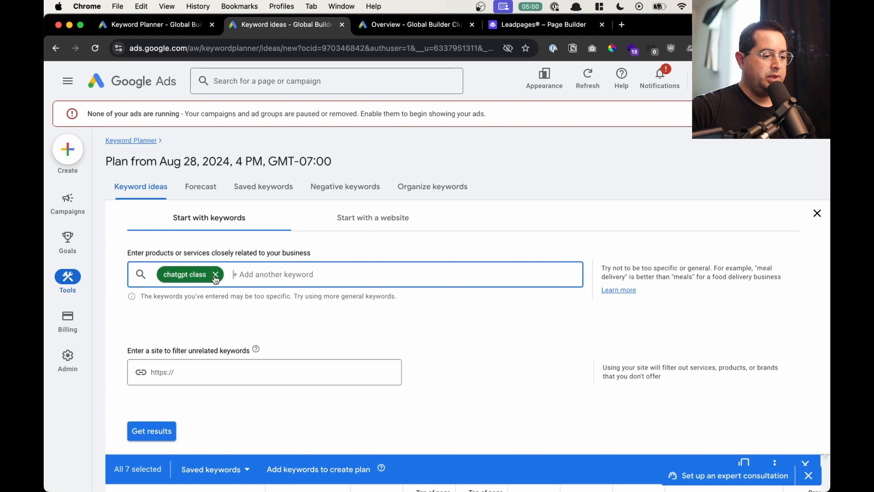
{"action": "left_click", "coordinate": [216, 275]}
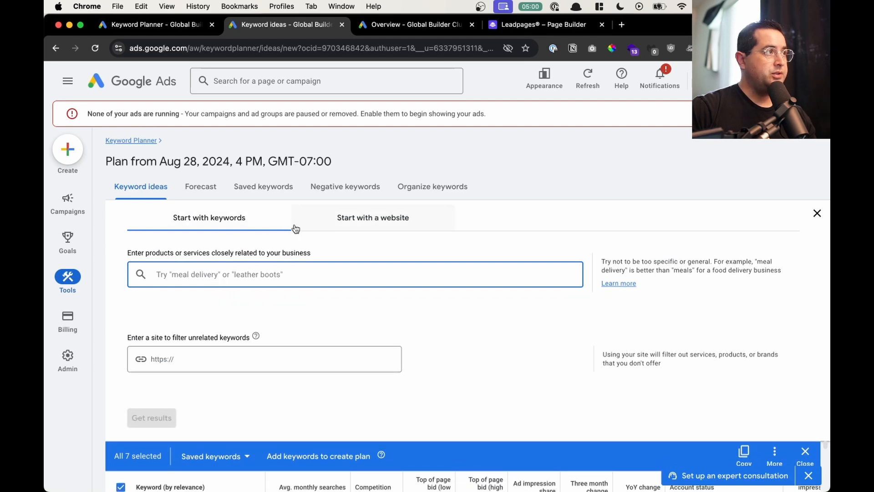
{"action": "left_click", "coordinate": [397, 225]}
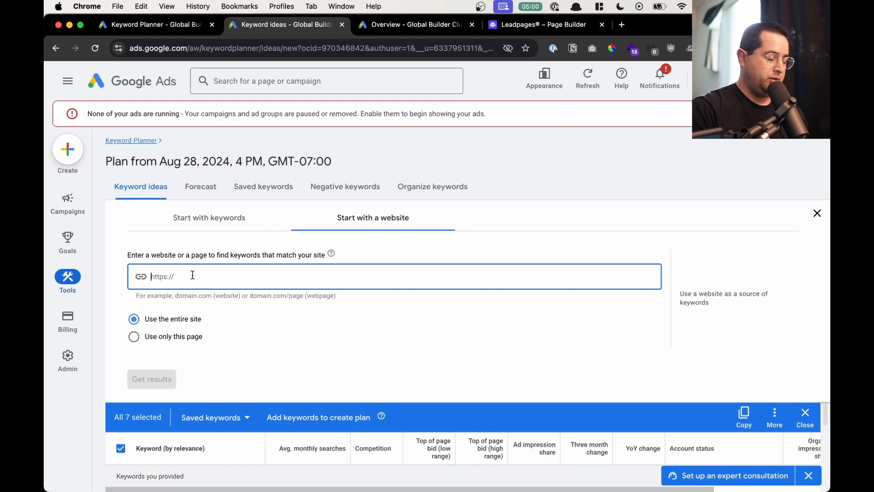
Step: Load chatgptskool.com in a new browser tab, copy its full address and close the tab again
{"action": "key", "text": "super+t"}
{"action": "type", "text": "chatgpt"}
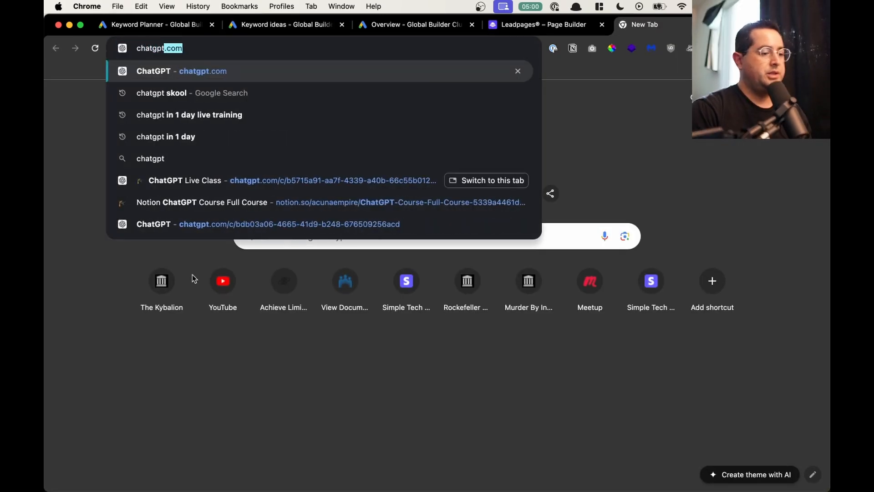
{"action": "type", "text": "skool.com"}
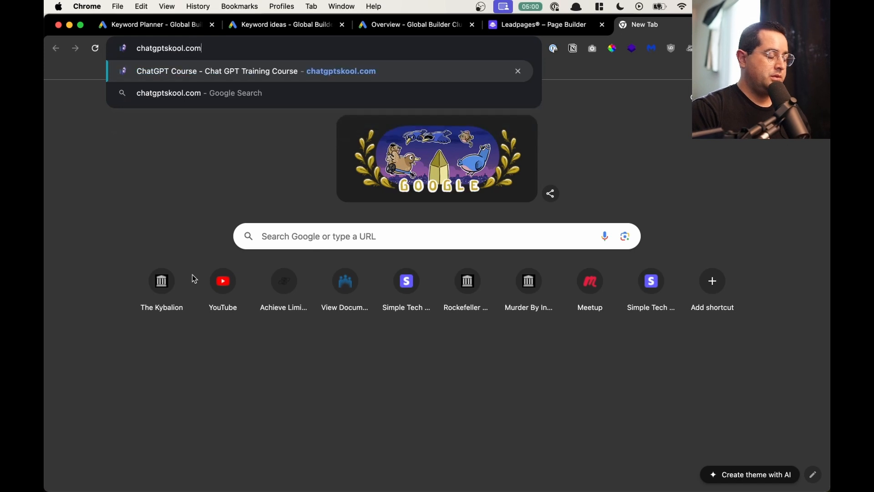
{"action": "key", "text": "Return"}
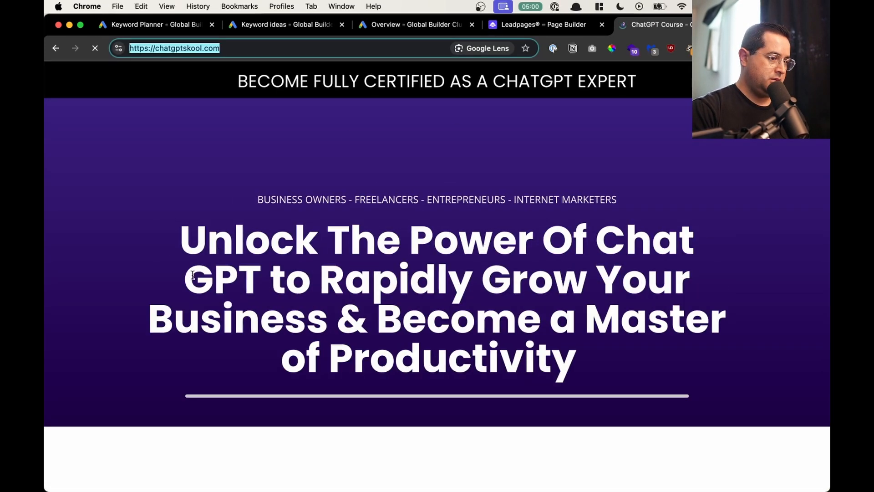
{"action": "key", "text": "super+w"}
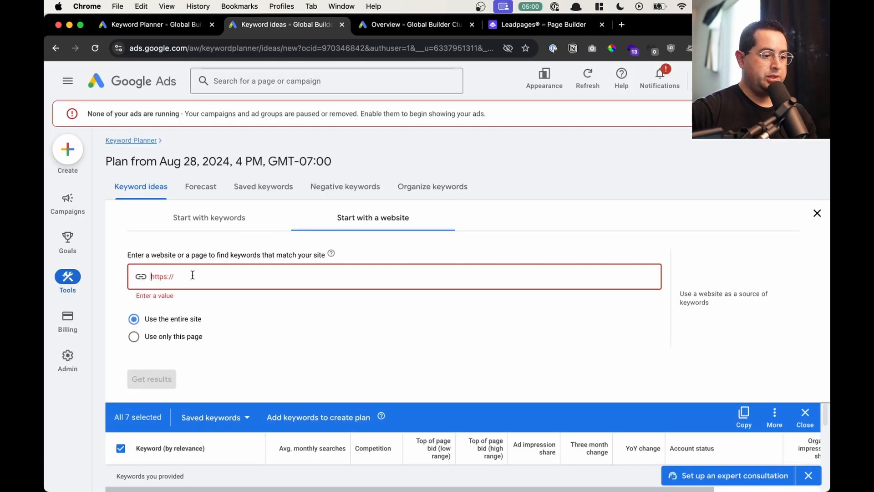
{"action": "left_click", "coordinate": [193, 275]}
{"action": "type", "text": "https://chatgptskool.com/"}
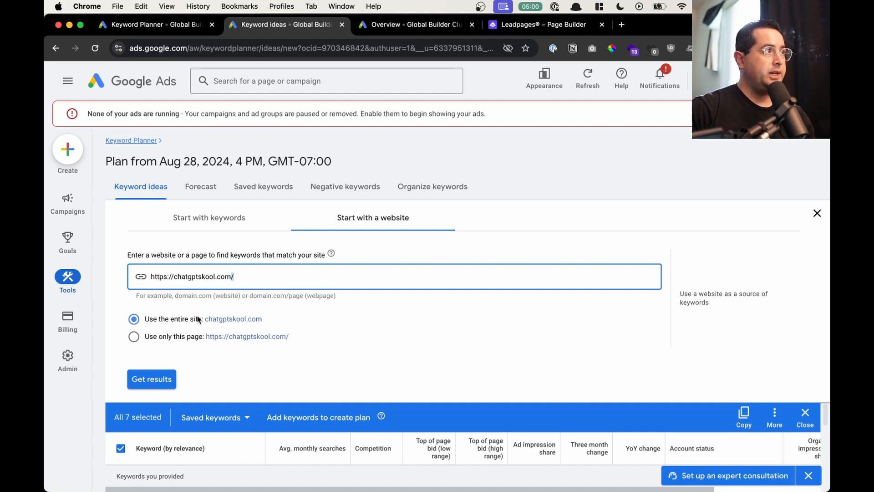
{"action": "left_click", "coordinate": [188, 339]}
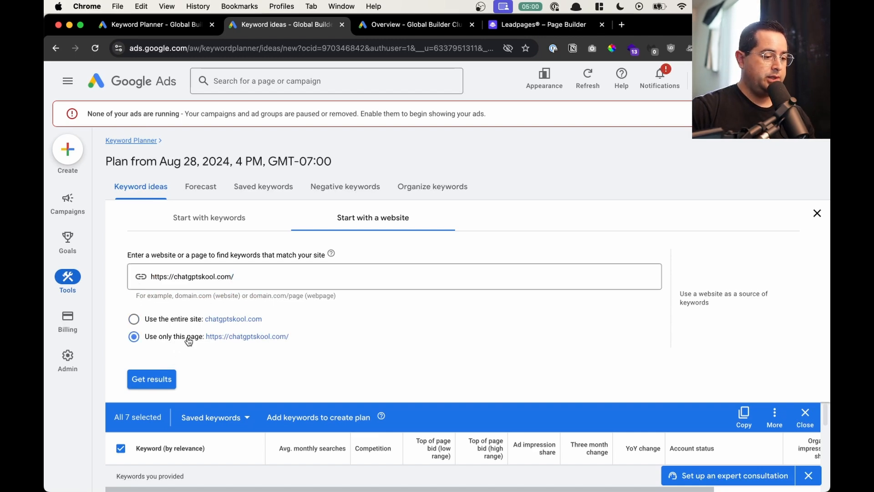
{"action": "left_click", "coordinate": [163, 375]}
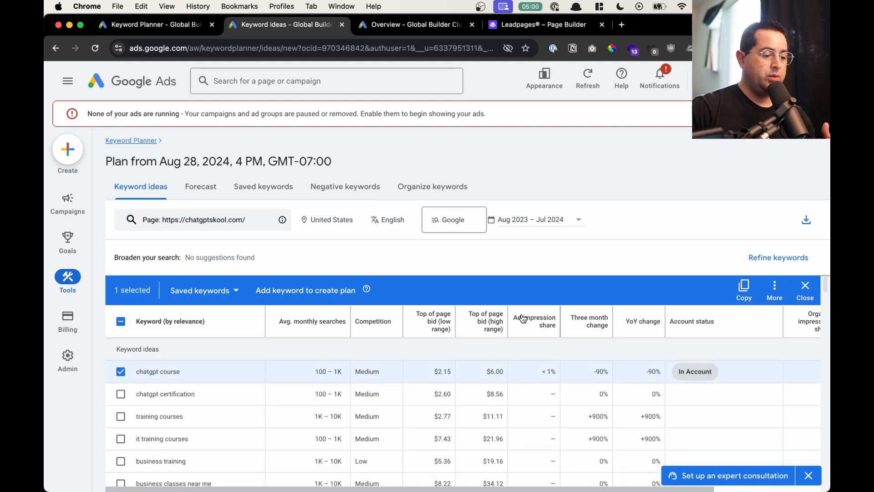
Step: Look through the keyword ideas for the page, and check the extra actions for selected keywords and the available download formats
{"action": "scroll", "coordinate": [448, 359], "scroll_direction": "down", "scroll_amount": 1}
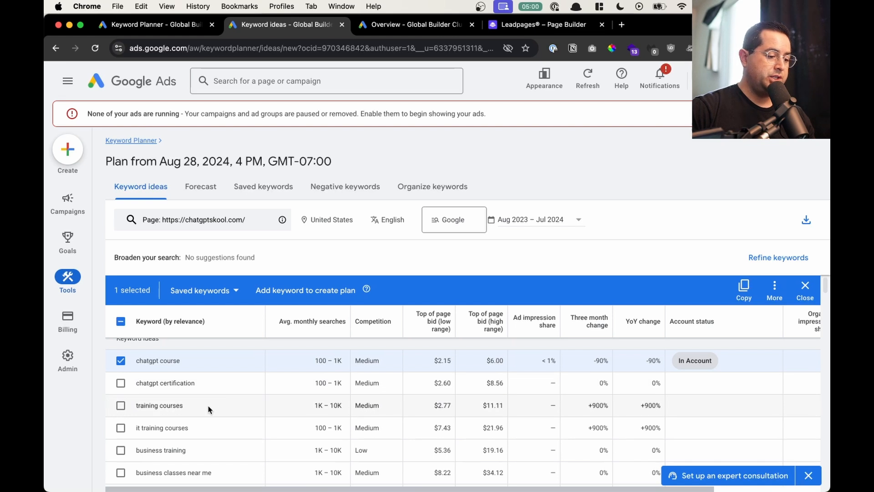
{"action": "scroll", "coordinate": [207, 405], "scroll_direction": "down", "scroll_amount": 5}
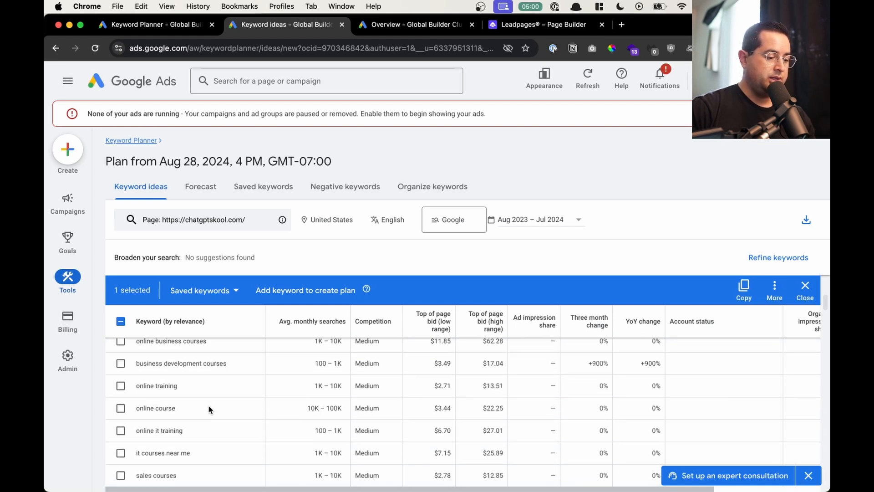
{"action": "scroll", "coordinate": [209, 409], "scroll_direction": "down", "scroll_amount": 2}
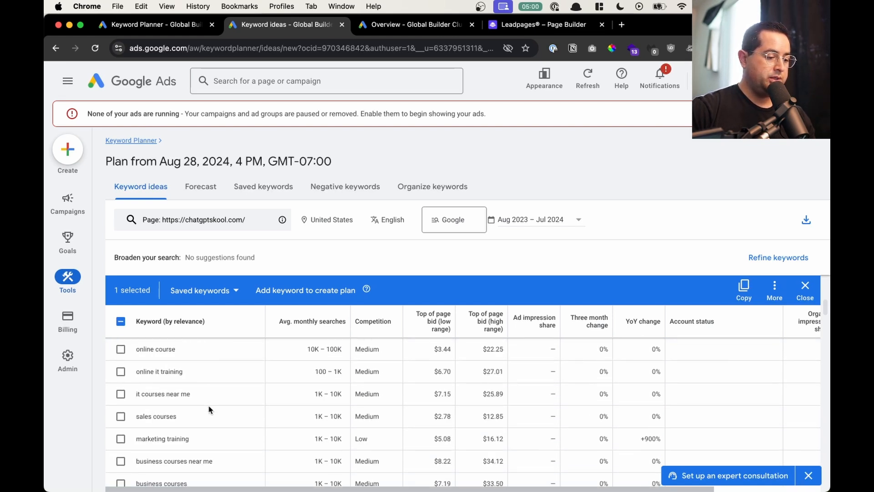
{"action": "scroll", "coordinate": [209, 409], "scroll_direction": "down", "scroll_amount": 4}
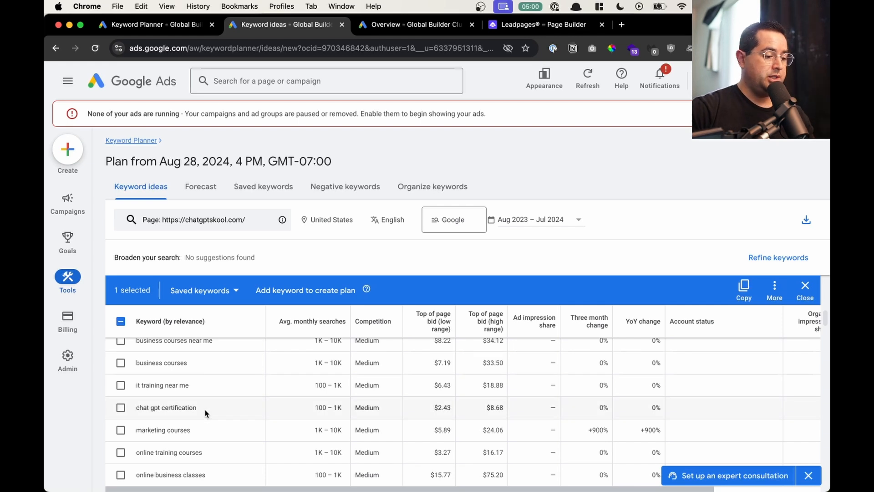
{"action": "scroll", "coordinate": [205, 411], "scroll_direction": "down", "scroll_amount": 1}
{"action": "scroll", "coordinate": [205, 413], "scroll_direction": "down", "scroll_amount": 3}
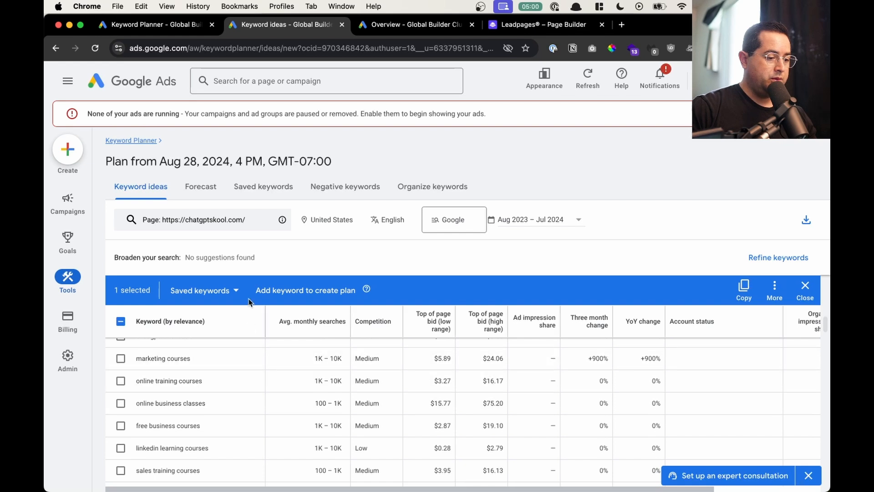
{"action": "left_click", "coordinate": [775, 285]}
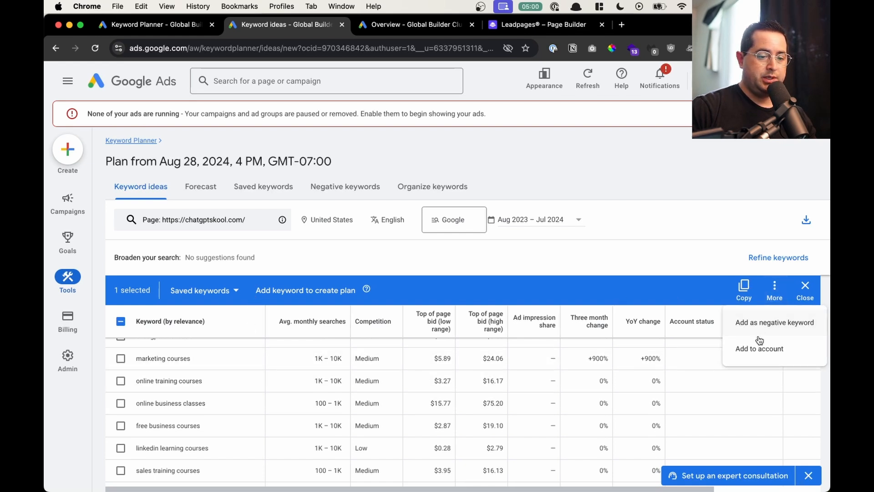
{"action": "left_click", "coordinate": [700, 256]}
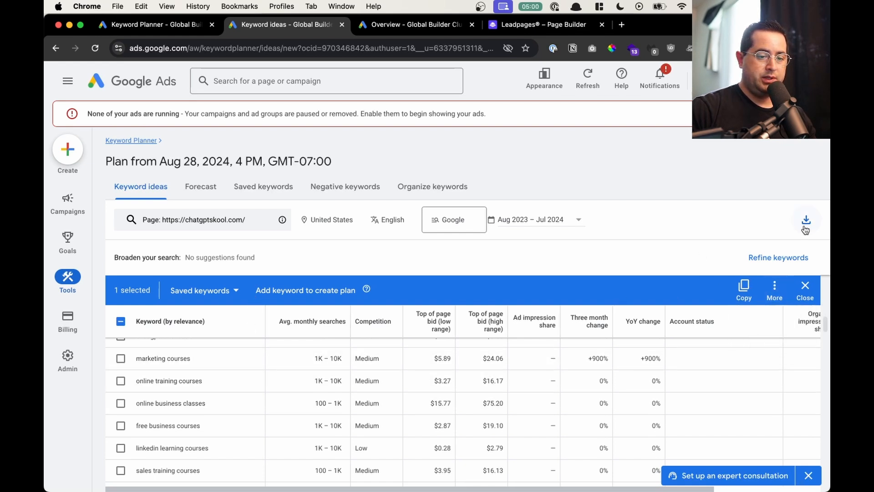
{"action": "left_click", "coordinate": [806, 220]}
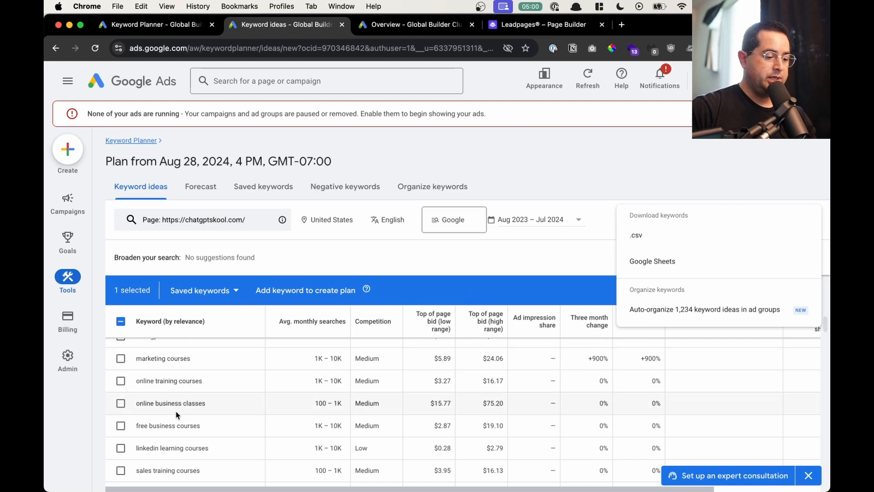
{"action": "scroll", "coordinate": [180, 408], "scroll_direction": "down", "scroll_amount": 5}
{"action": "scroll", "coordinate": [174, 415], "scroll_direction": "down", "scroll_amount": 10}
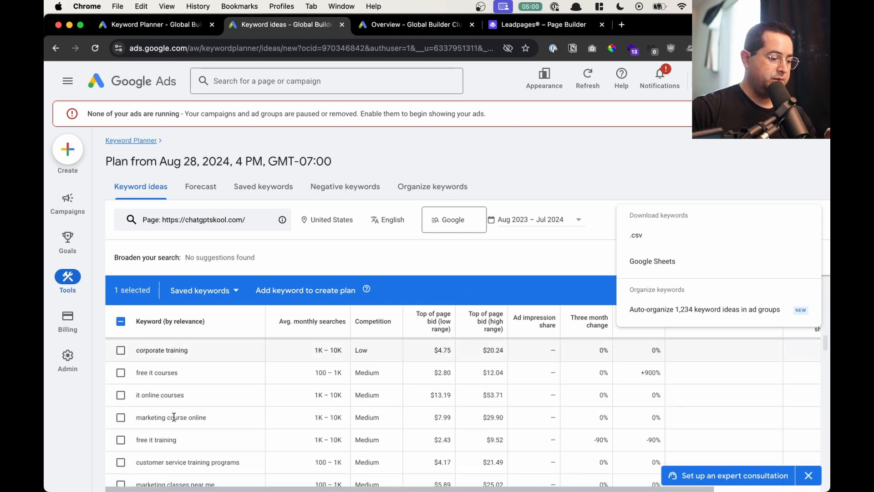
{"action": "scroll", "coordinate": [175, 414], "scroll_direction": "down", "scroll_amount": 3}
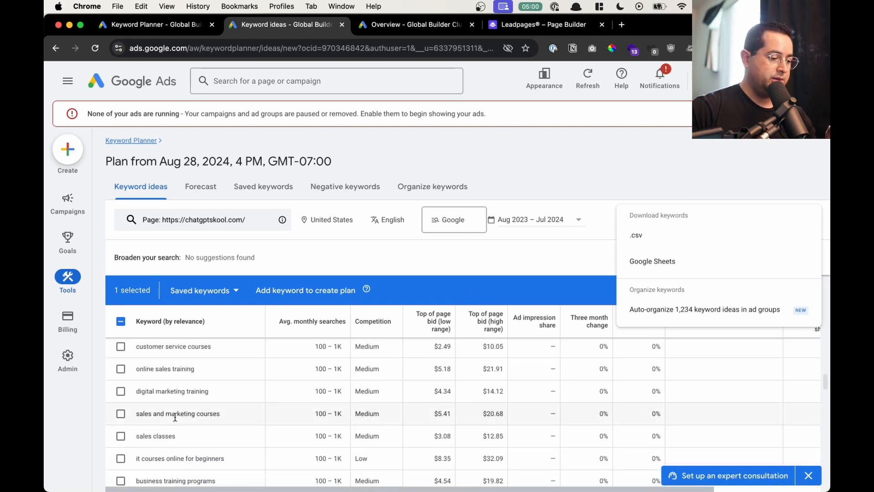
{"action": "scroll", "coordinate": [175, 414], "scroll_direction": "up", "scroll_amount": 15}
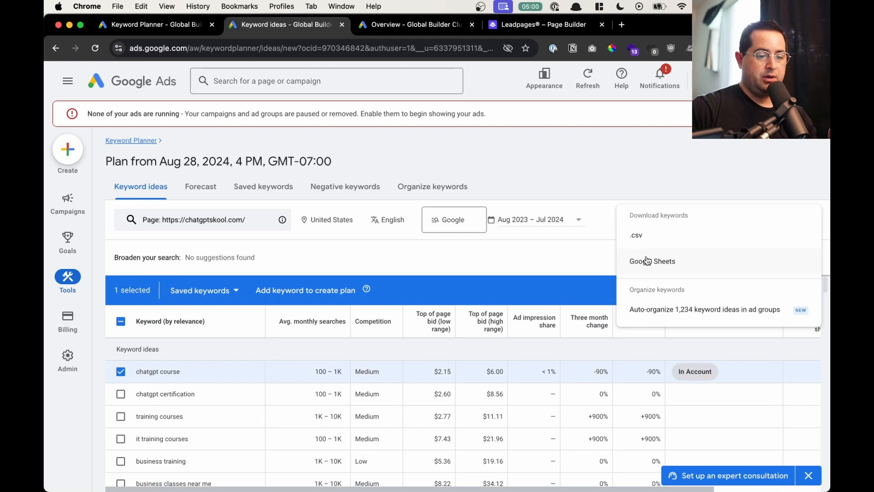
{"action": "left_click", "coordinate": [653, 181]}
Step: Download the keyword ideas to Google Sheets in My Drive under the file name "delete me"
{"action": "left_click", "coordinate": [806, 223]}
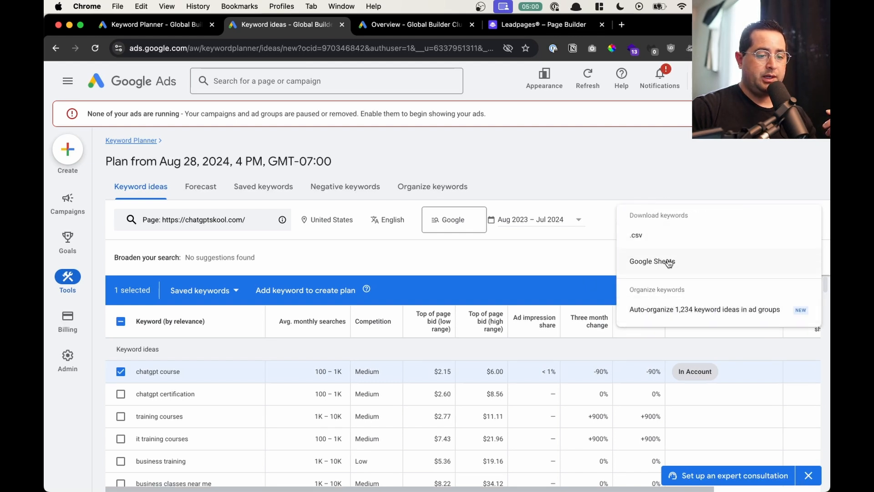
{"action": "left_click", "coordinate": [668, 263]}
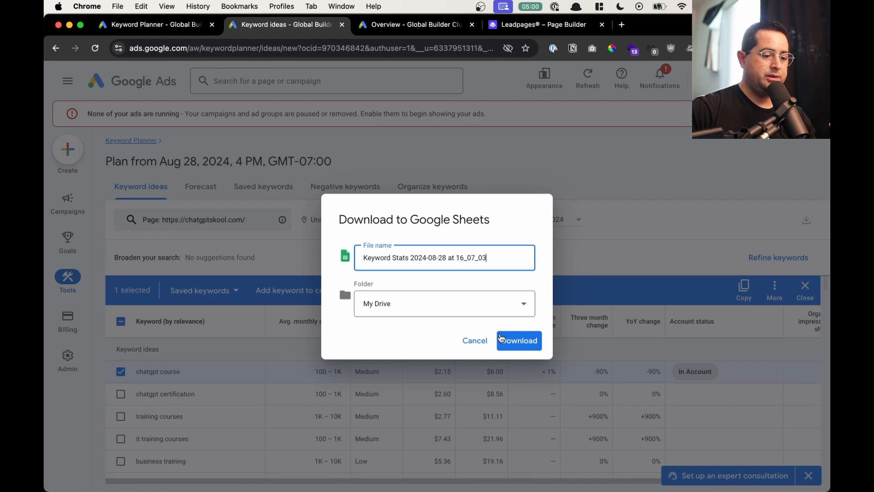
{"action": "key", "text": "super+a"}
{"action": "type", "text": "e"}
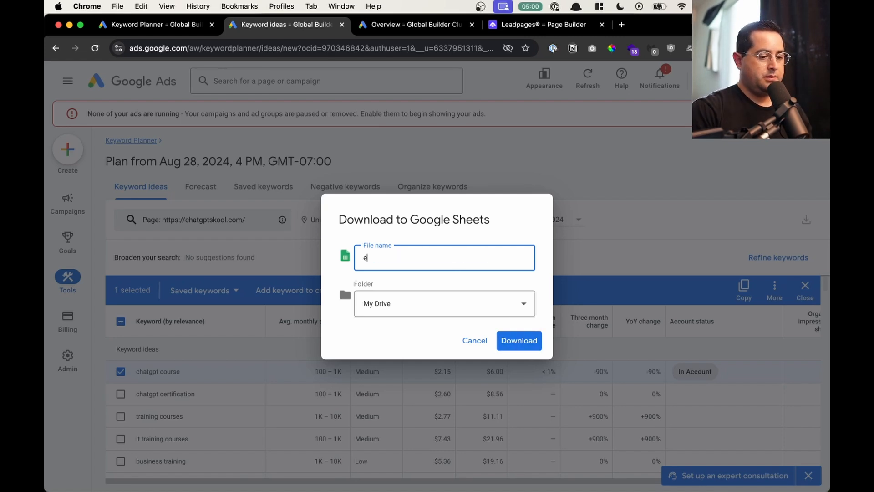
{"action": "type", "text": "elete me"}
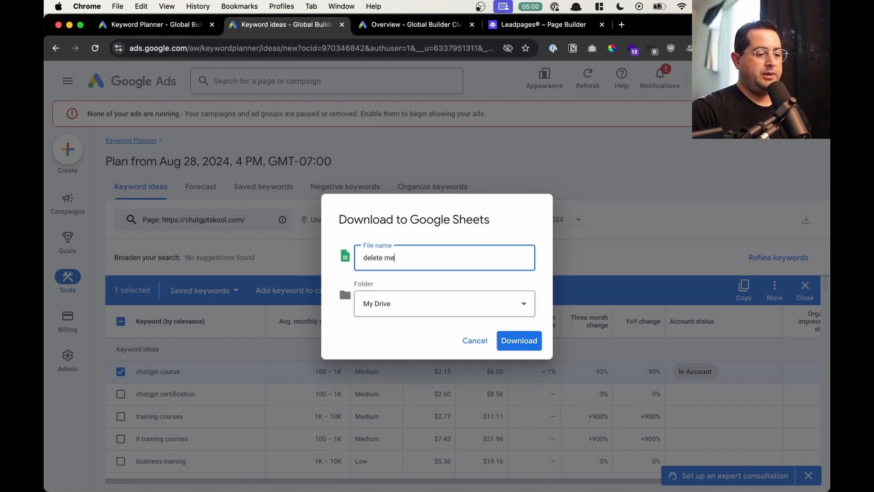
{"action": "left_click", "coordinate": [536, 346]}
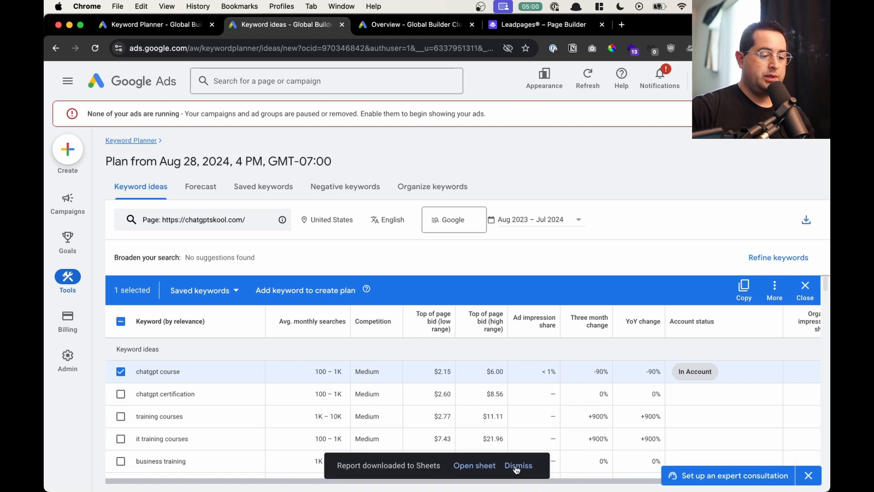
Step: Open the downloaded sheet and delete rows 1-2 above the column headers, undoing the stray row move
{"action": "left_click", "coordinate": [488, 466]}
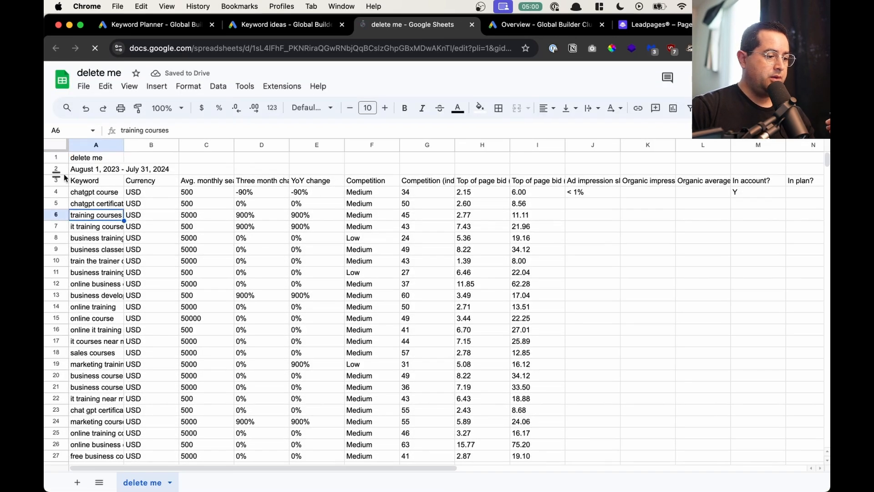
{"action": "left_click", "coordinate": [59, 169]}
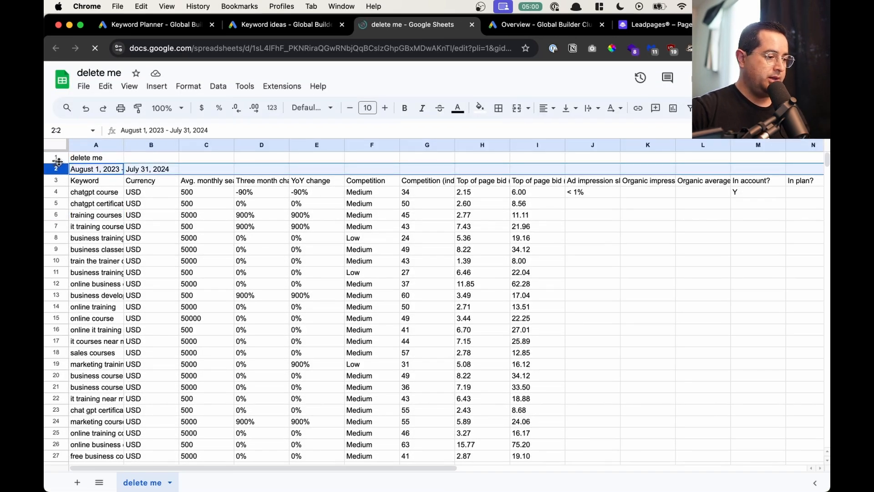
{"action": "left_click", "coordinate": [56, 157], "text": "shift"}
{"action": "right_click", "coordinate": [57, 157]}
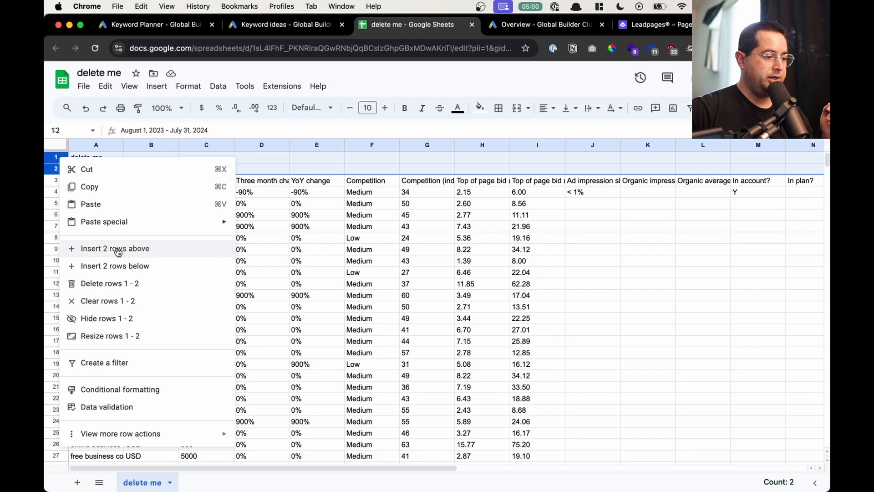
{"action": "left_click", "coordinate": [118, 289]}
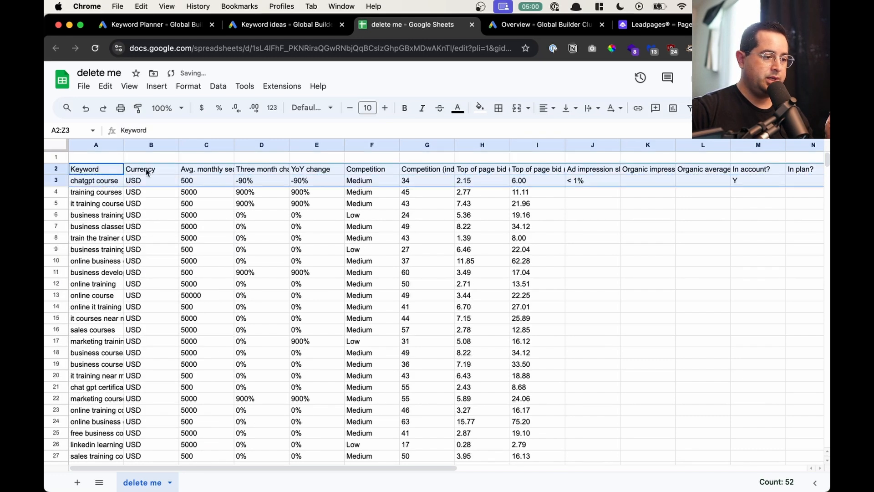
{"action": "key", "text": "super+z"}
{"action": "left_click", "coordinate": [95, 179]}
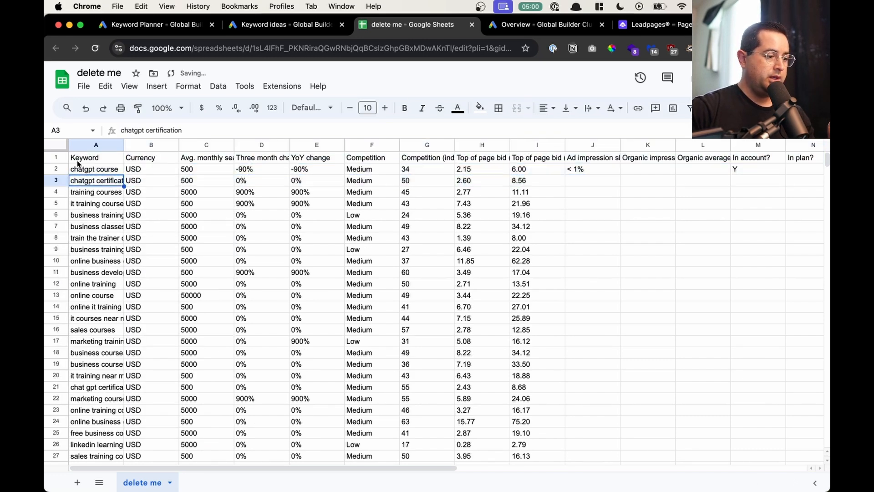
Step: Select the whole keyword table and create a filter on its header row
{"action": "left_click", "coordinate": [111, 158]}
{"action": "key", "text": "super+a"}
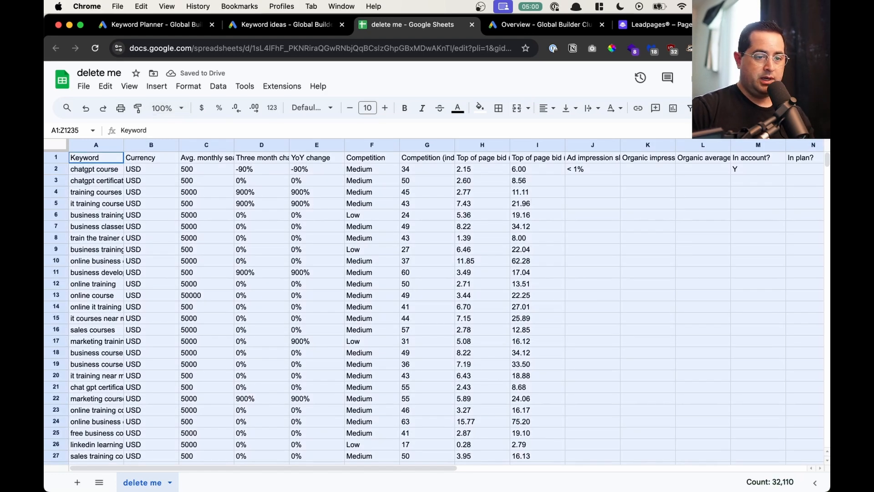
{"action": "left_click", "coordinate": [689, 108]}
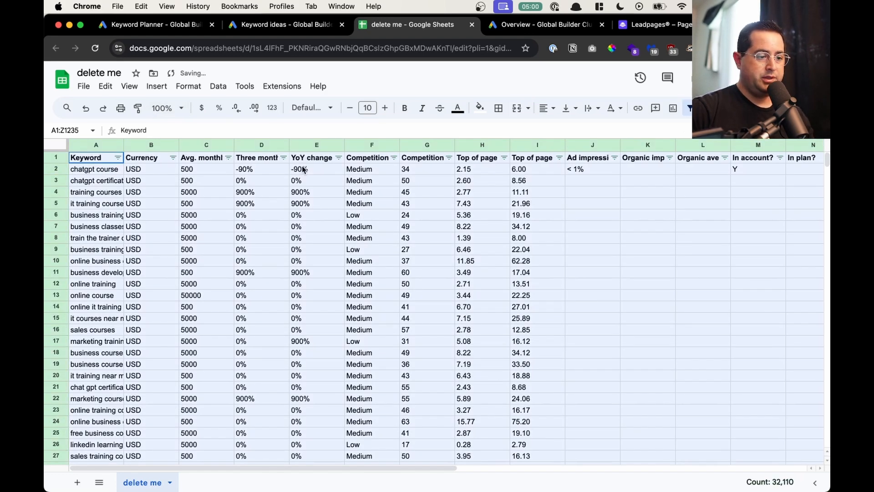
Step: Widen the Keyword column so the full keyword names fit
{"action": "left_click", "coordinate": [128, 158]}
{"action": "left_click_drag", "start_coordinate": [124, 145], "coordinate": [216, 145]}
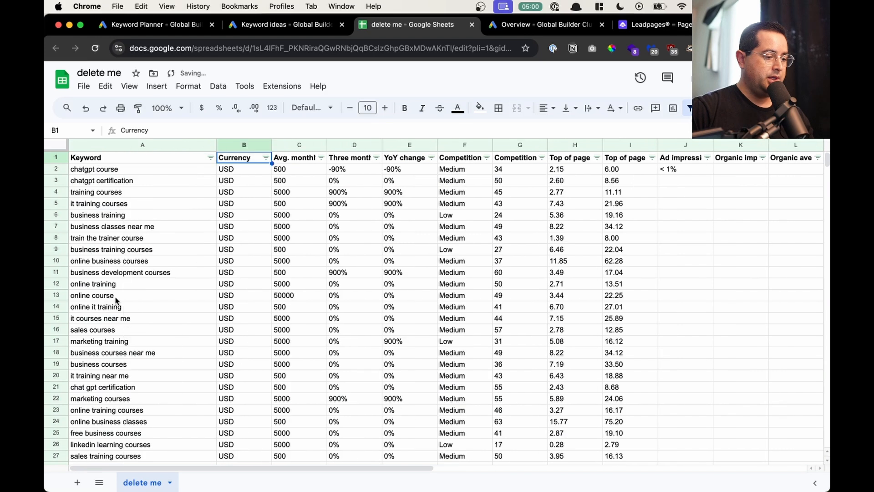
{"action": "left_click", "coordinate": [116, 321]}
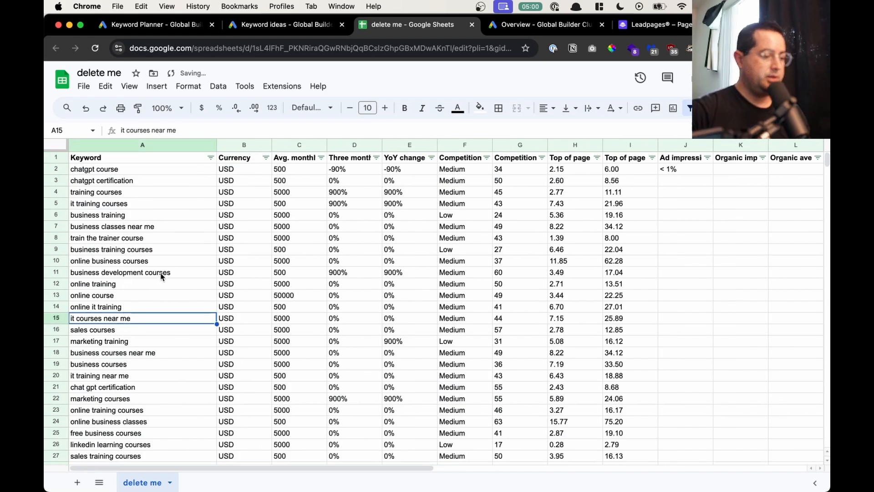
Step: Filter the Keyword column by the condition Text contains "chat"
{"action": "left_click", "coordinate": [166, 272]}
{"action": "left_click", "coordinate": [211, 158]}
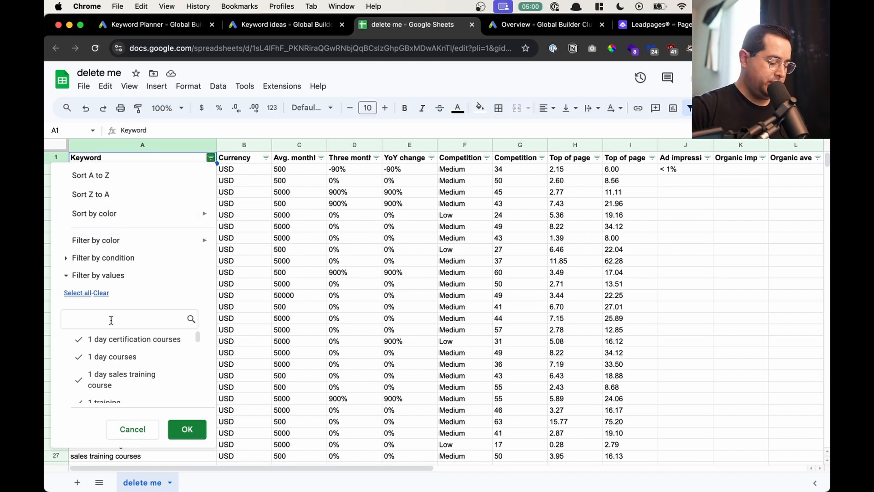
{"action": "type", "text": "chat"}
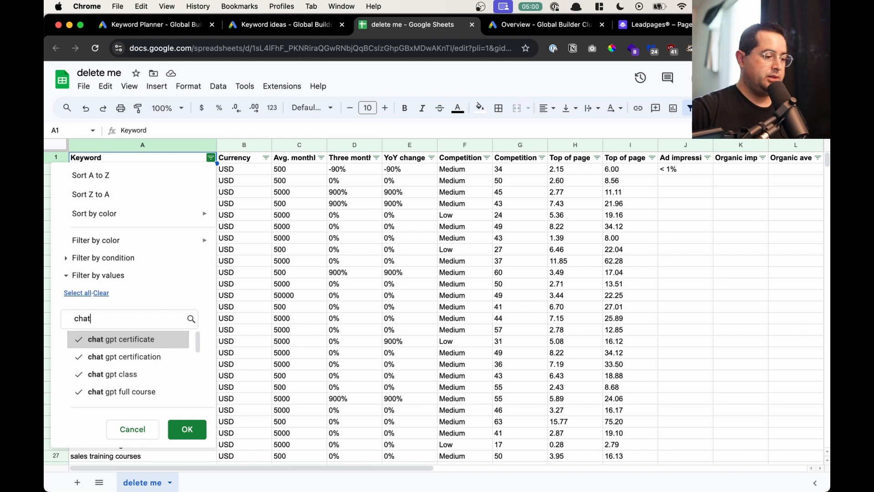
{"action": "left_click", "coordinate": [98, 257]}
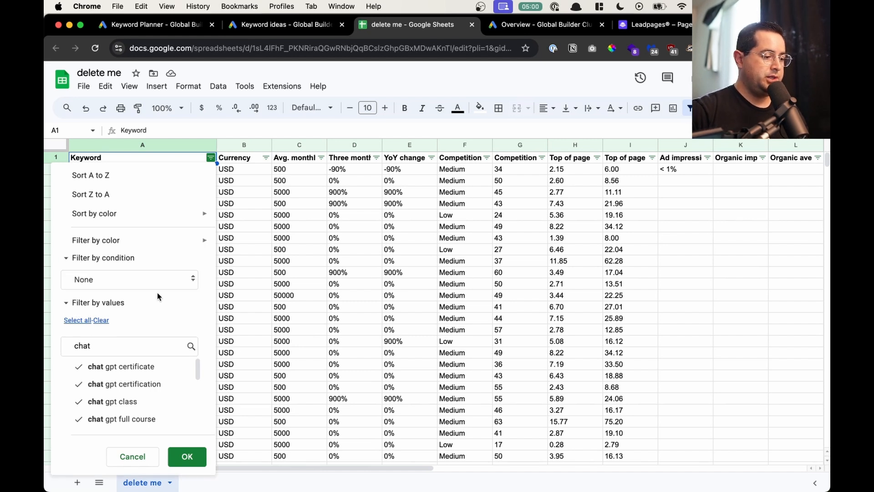
{"action": "left_click", "coordinate": [172, 280]}
{"action": "left_click", "coordinate": [137, 349]}
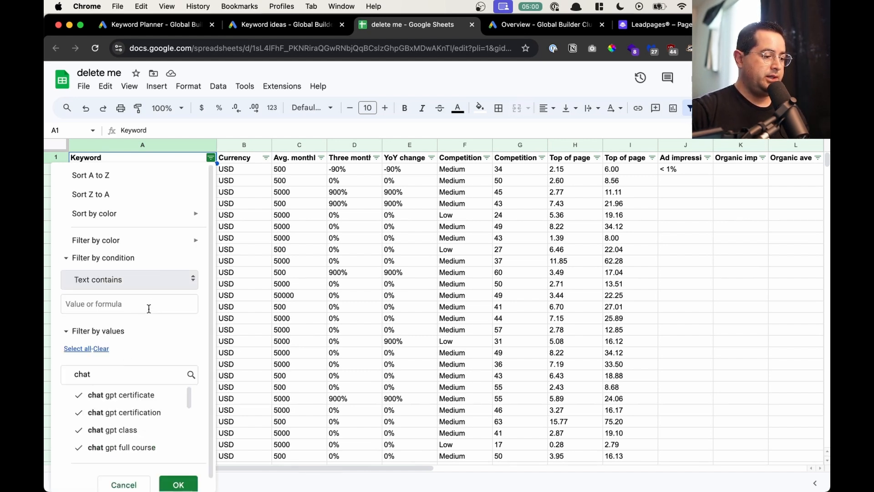
{"action": "left_click", "coordinate": [150, 306]}
{"action": "type", "text": "chat"}
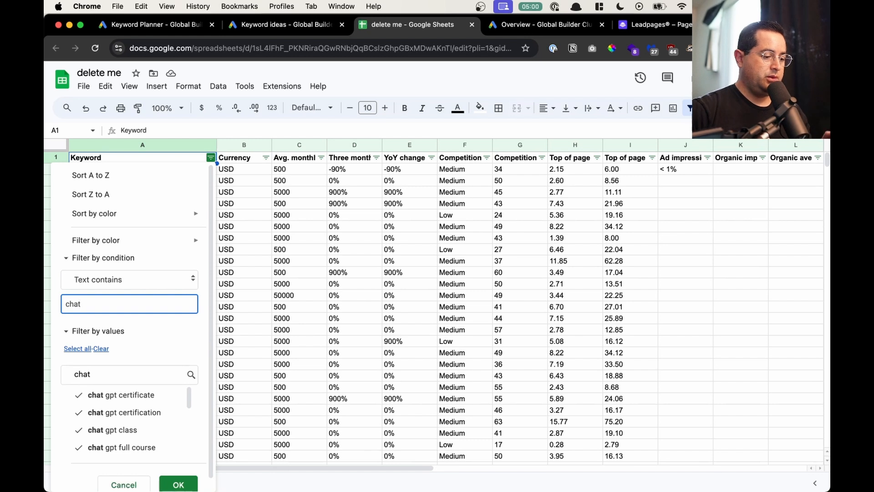
{"action": "left_click", "coordinate": [179, 483]}
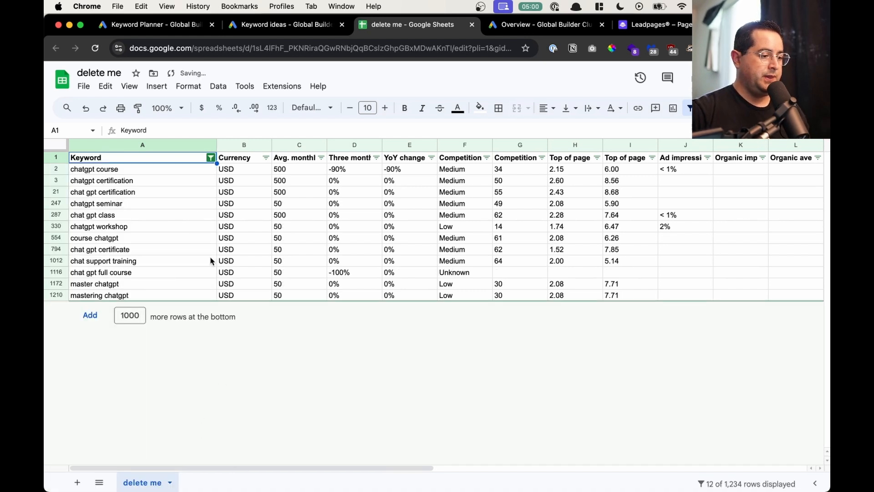
Step: Copy the filtered keywords, switch to Google Ads, and open the "ChatGPT Class/course" plan in Keyword Planner
{"action": "left_click_drag", "start_coordinate": [124, 171], "coordinate": [137, 297]}
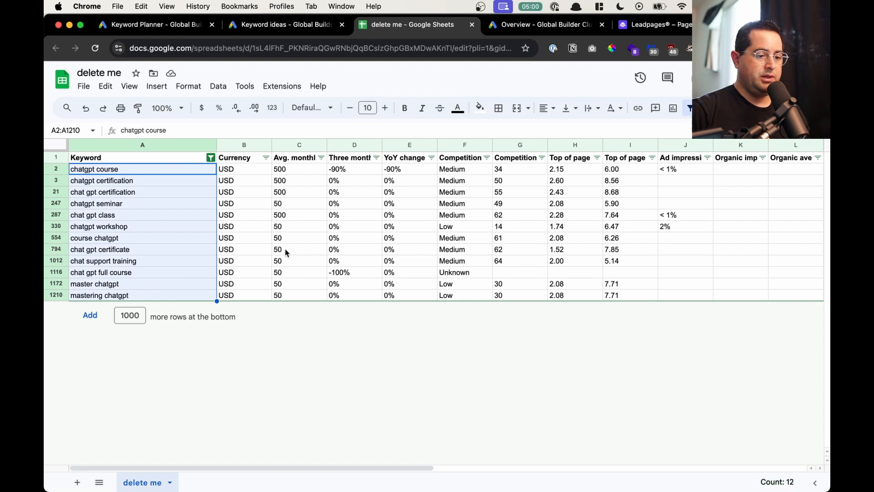
{"action": "key", "text": "super+c"}
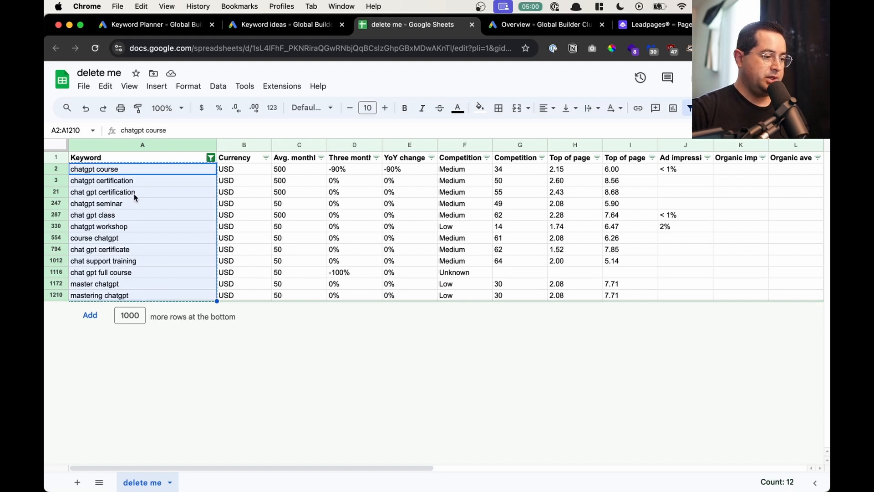
{"action": "left_click", "coordinate": [309, 27]}
{"action": "left_click", "coordinate": [76, 286]}
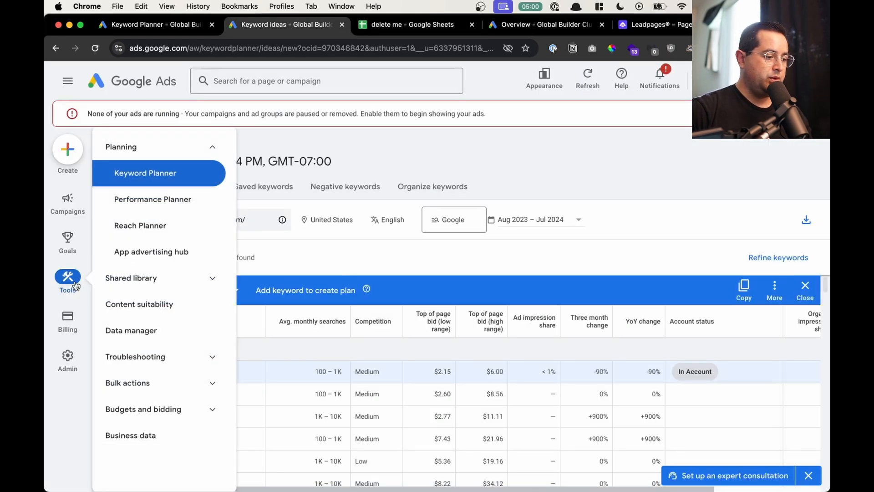
{"action": "left_click", "coordinate": [168, 183]}
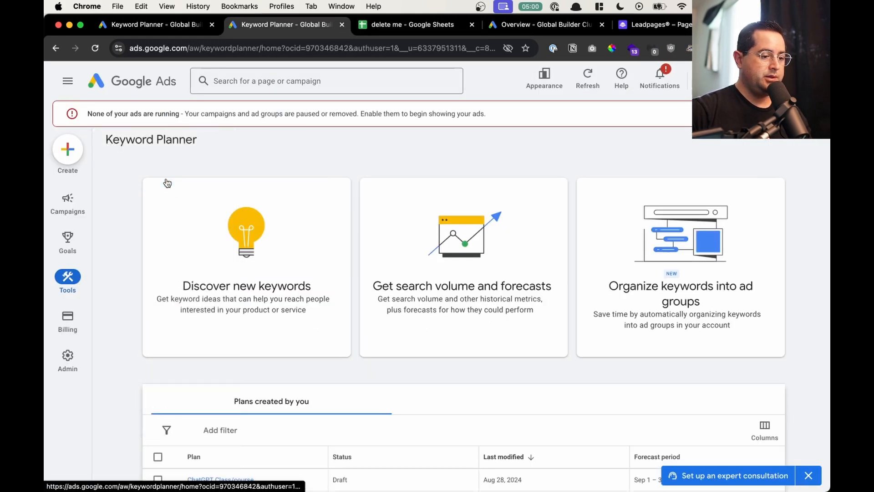
{"action": "scroll", "coordinate": [211, 347], "scroll_direction": "down", "scroll_amount": 3}
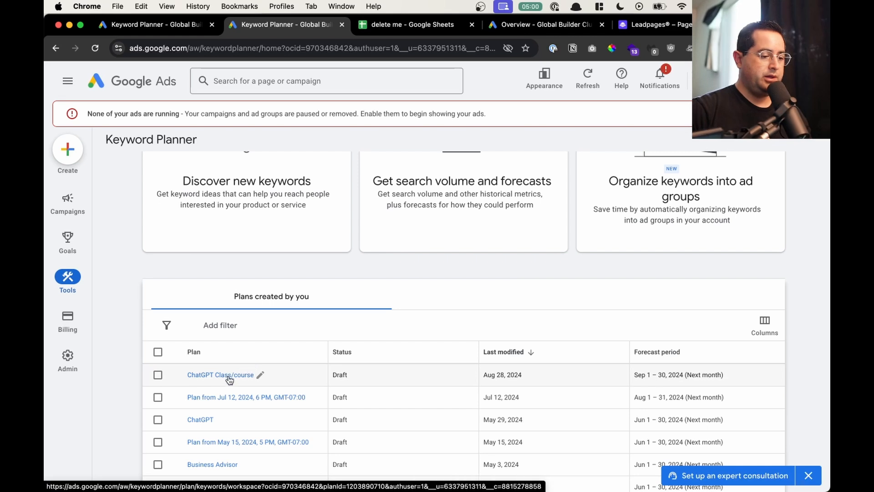
{"action": "left_click", "coordinate": [68, 278]}
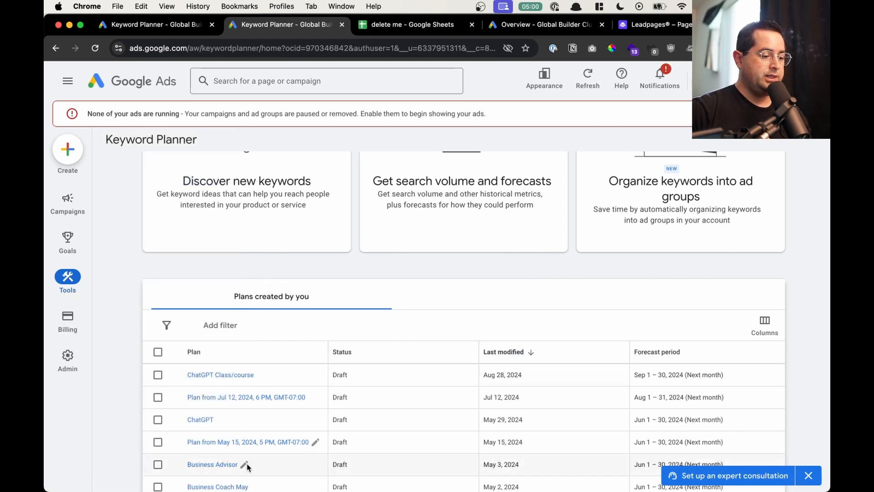
{"action": "left_click", "coordinate": [228, 376]}
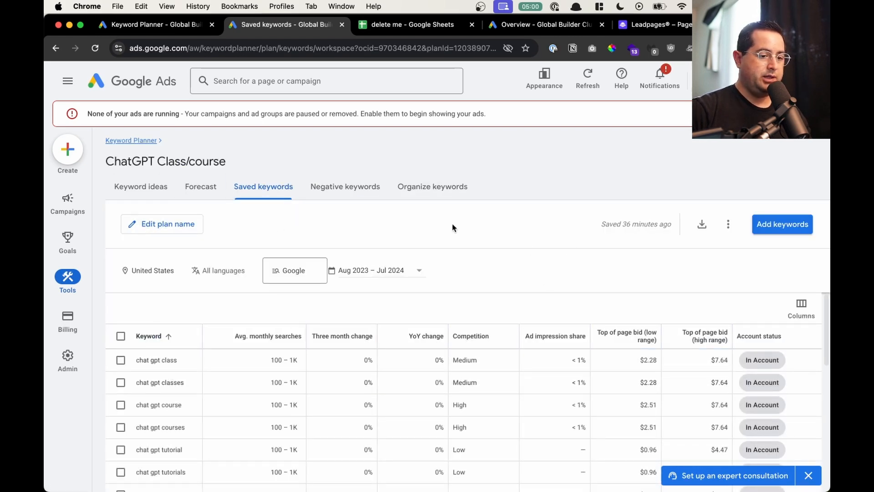
Step: Add the copied chat keywords to the plan's saved keywords and save them
{"action": "left_click", "coordinate": [777, 232]}
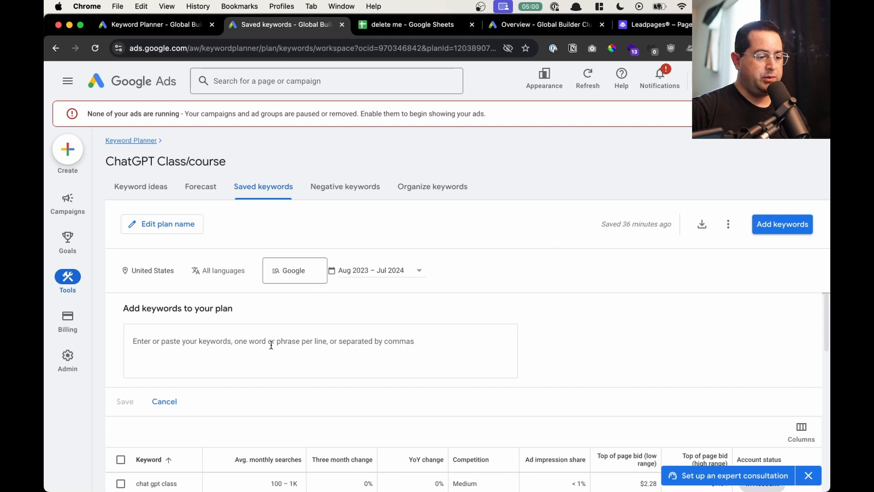
{"action": "key", "text": "super+v"}
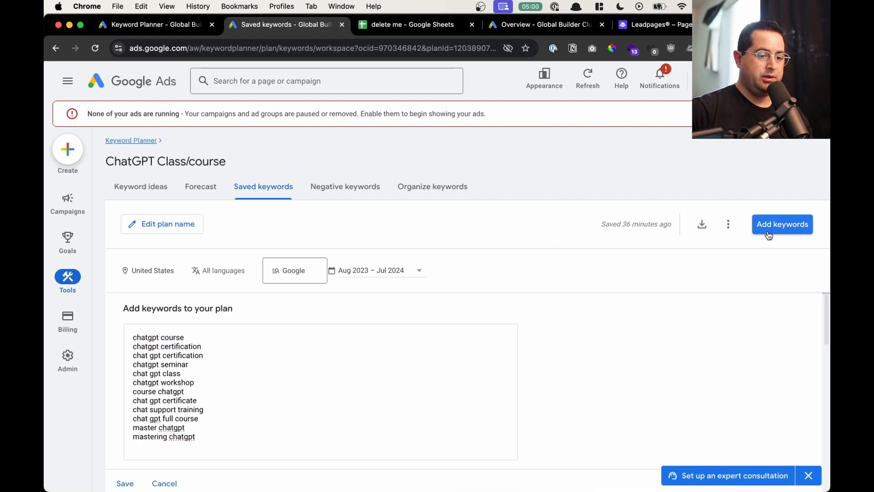
{"action": "scroll", "coordinate": [168, 394], "scroll_direction": "down", "scroll_amount": 2}
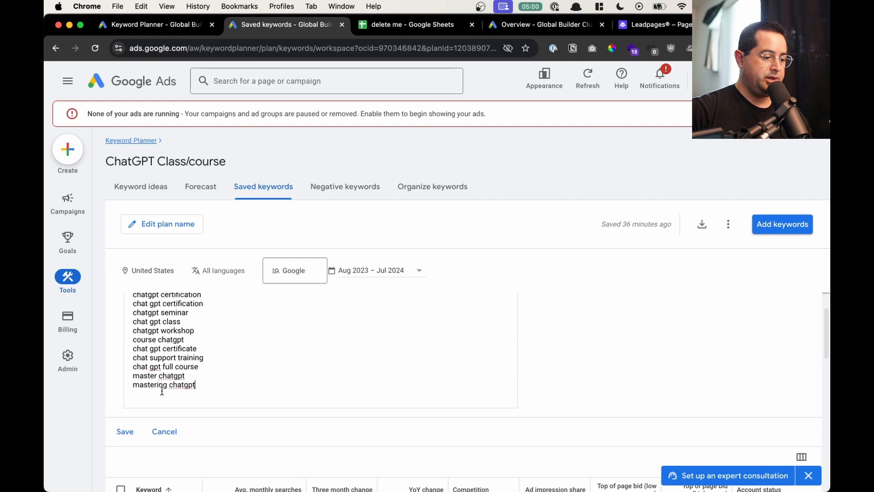
{"action": "left_click", "coordinate": [136, 431]}
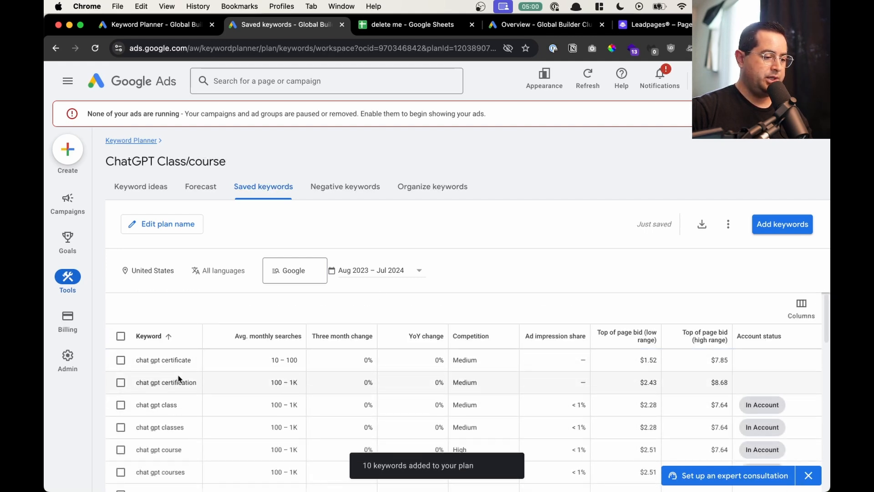
Step: Review the plan's saved keywords, including the newly added ones, and dismiss the account protection notice
{"action": "scroll", "coordinate": [178, 378], "scroll_direction": "down", "scroll_amount": 4}
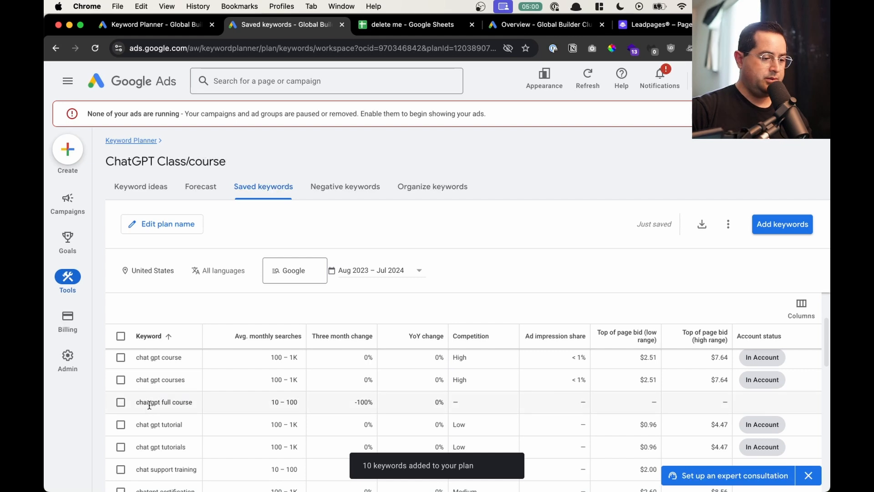
{"action": "scroll", "coordinate": [159, 404], "scroll_direction": "down", "scroll_amount": 3}
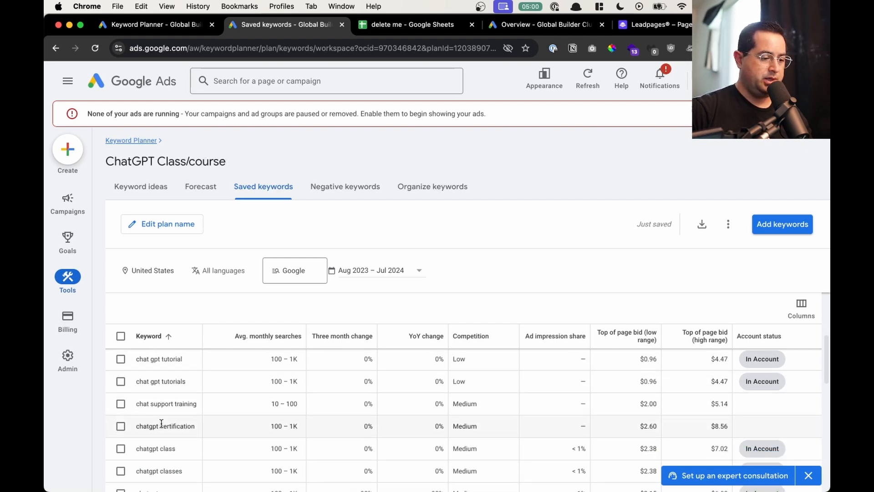
{"action": "left_click_drag", "start_coordinate": [149, 403], "coordinate": [218, 405]}
{"action": "left_click", "coordinate": [215, 412]}
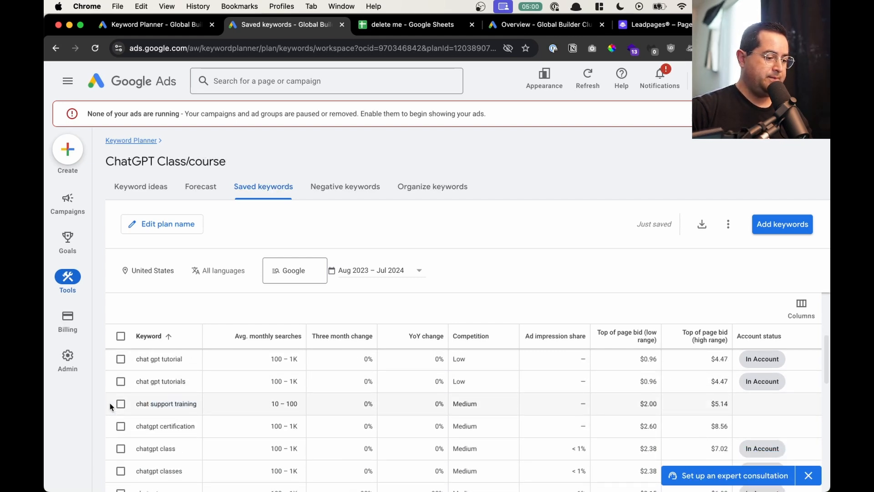
{"action": "scroll", "coordinate": [403, 401], "scroll_direction": "up", "scroll_amount": 7}
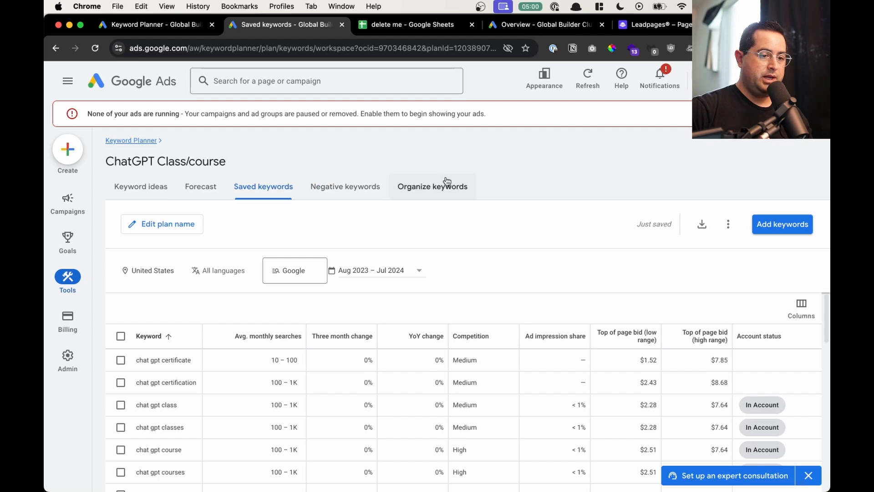
{"action": "scroll", "coordinate": [515, 337], "scroll_direction": "down", "scroll_amount": 5}
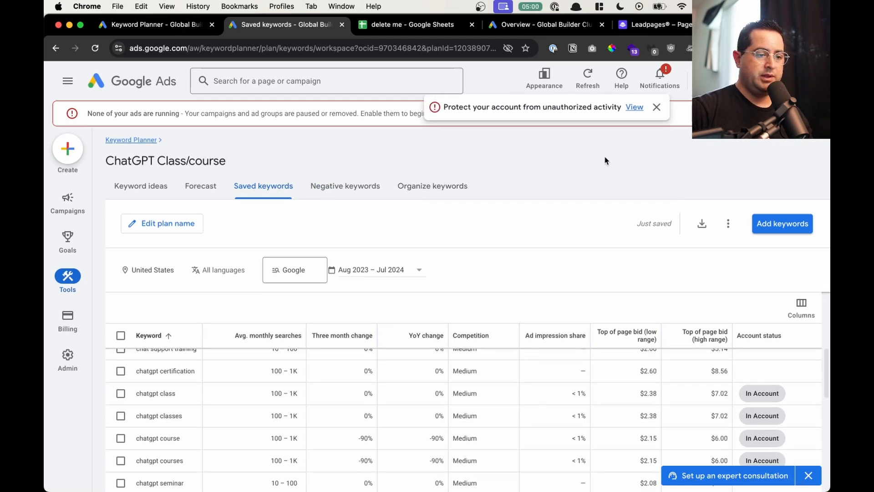
{"action": "left_click", "coordinate": [656, 107]}
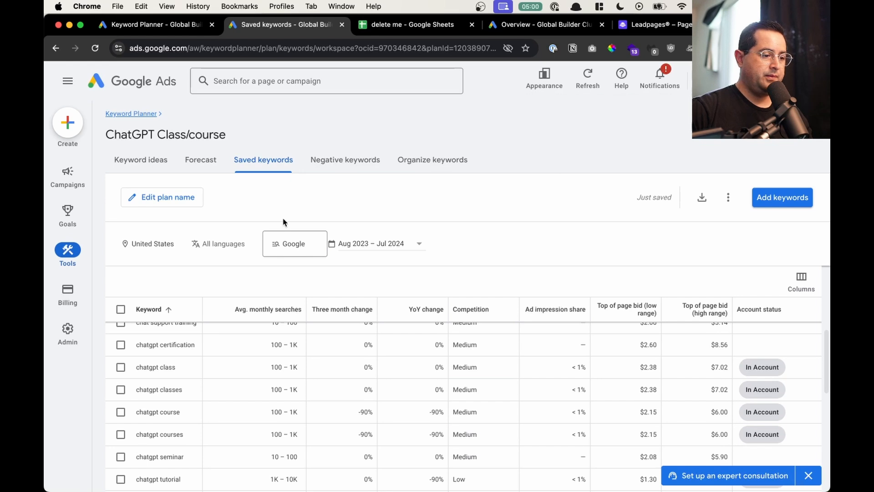
{"action": "scroll", "coordinate": [281, 405], "scroll_direction": "down", "scroll_amount": 3}
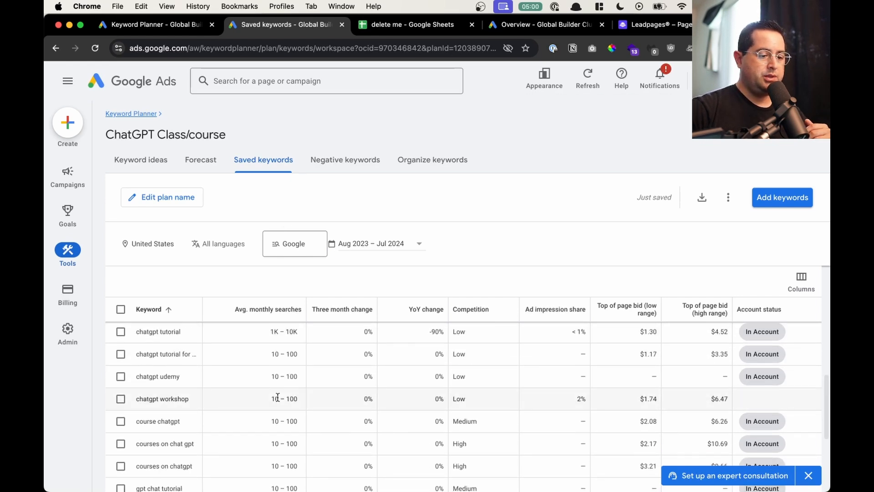
{"action": "scroll", "coordinate": [277, 398], "scroll_direction": "up", "scroll_amount": 3}
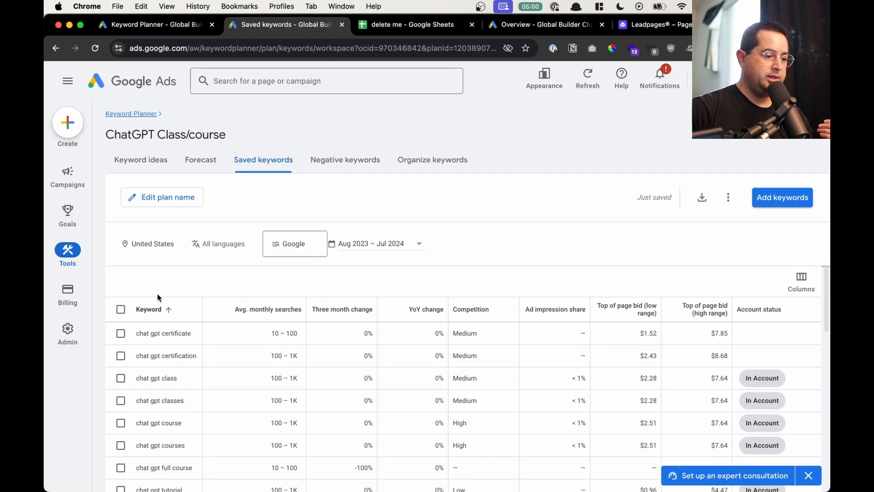
Step: Download the saved keywords to Google Sheets in My Drive as "ChatGPT Course google keywords aug 28" and open the sheet
{"action": "left_click", "coordinate": [701, 197]}
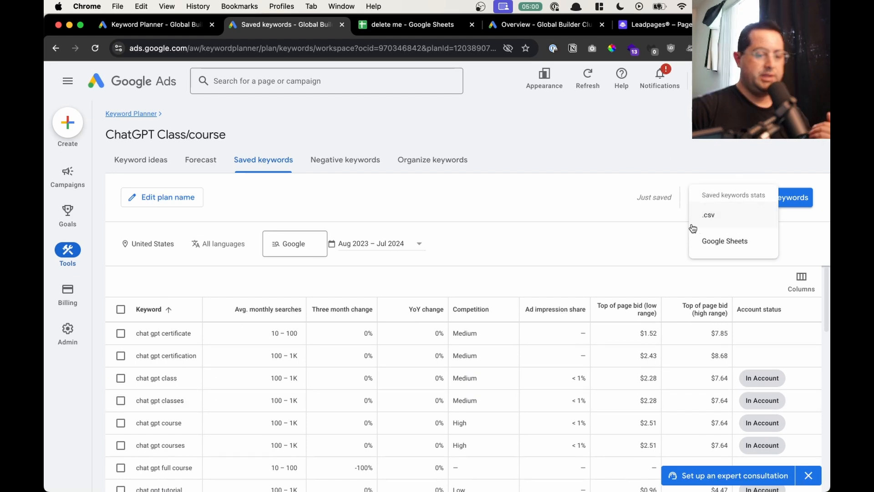
{"action": "left_click", "coordinate": [733, 240]}
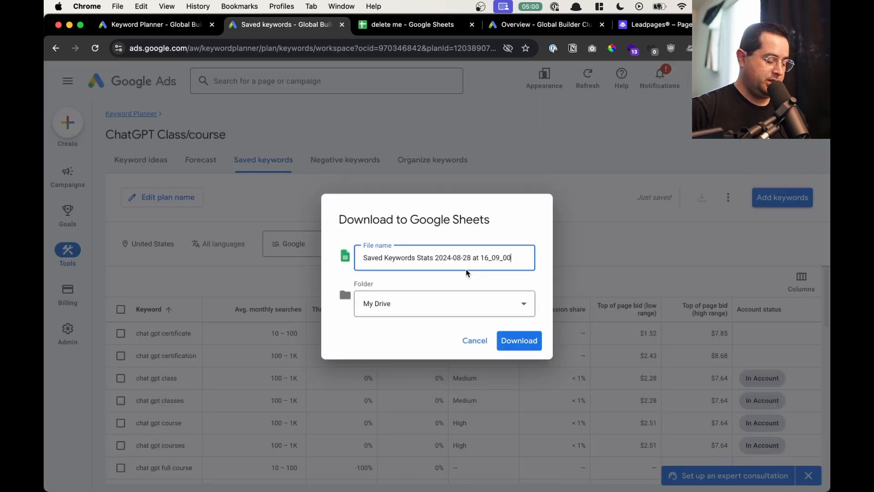
{"action": "key", "text": "super+a"}
{"action": "type", "text": "G"}
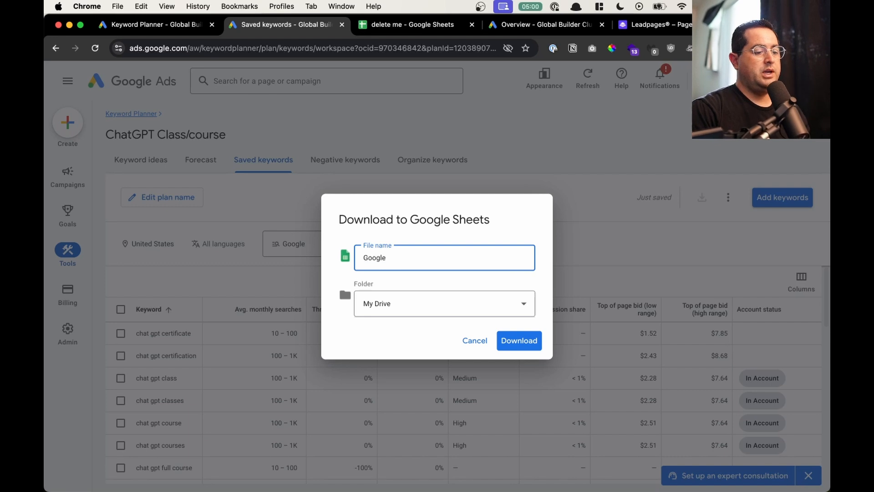
{"action": "key", "text": "super+a"}
{"action": "type", "text": "Cha"}
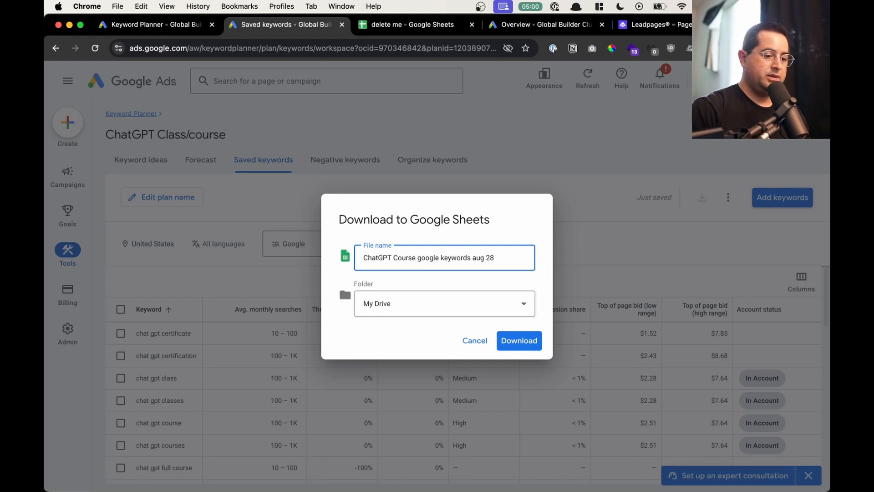
{"action": "left_click", "coordinate": [518, 346]}
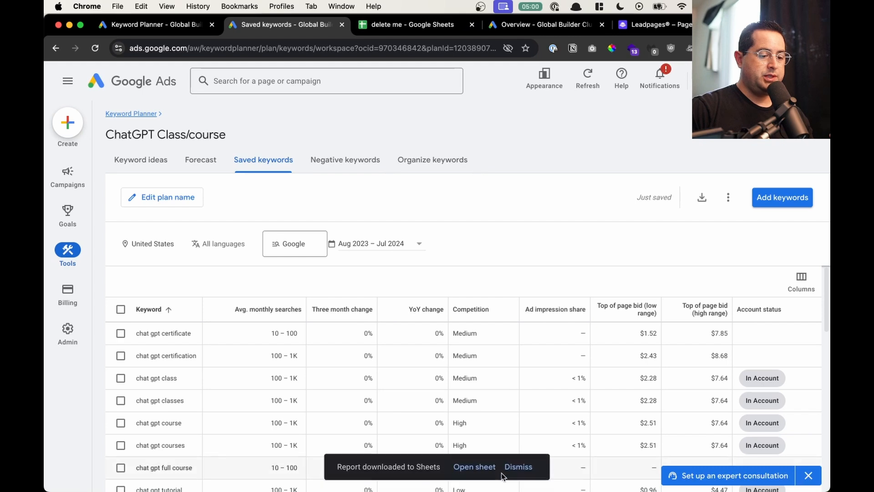
{"action": "left_click", "coordinate": [482, 471]}
Step: Switch to the "delete me" sheet and fill the Currency cells of all filtered chat keyword rows with x
{"action": "left_click", "coordinate": [483, 26]}
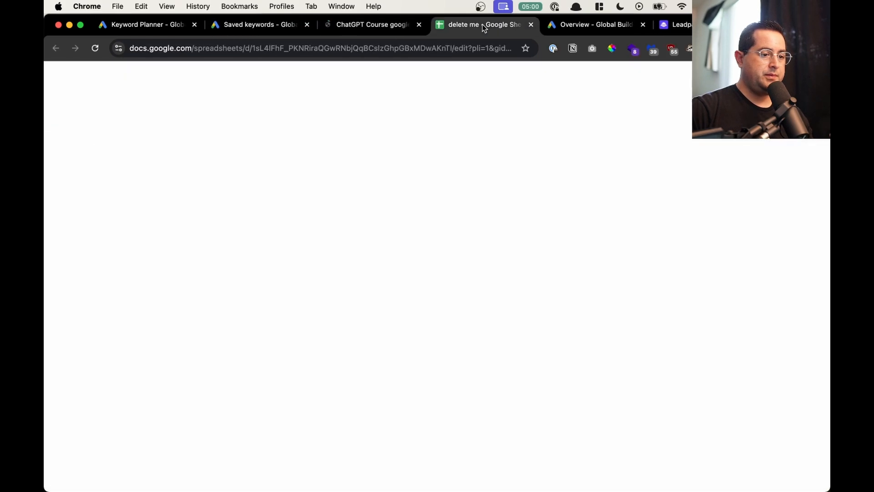
{"action": "left_click", "coordinate": [113, 194]}
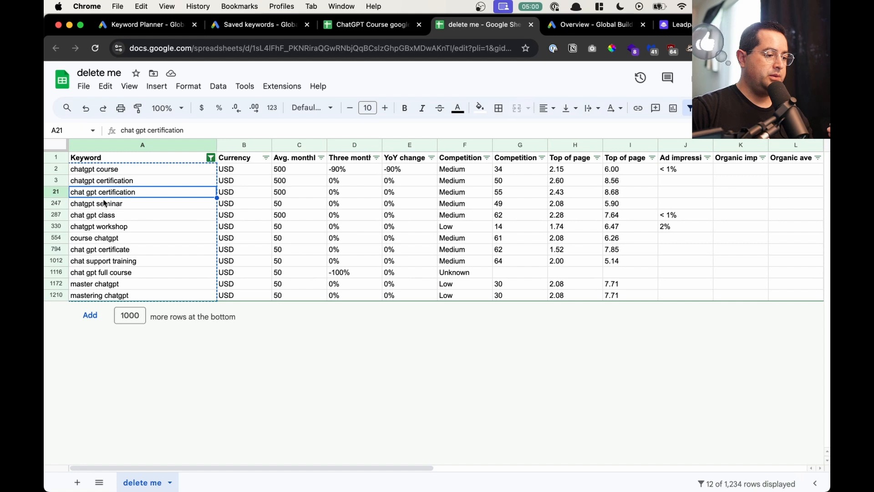
{"action": "left_click", "coordinate": [84, 86]}
{"action": "left_click", "coordinate": [357, 225]}
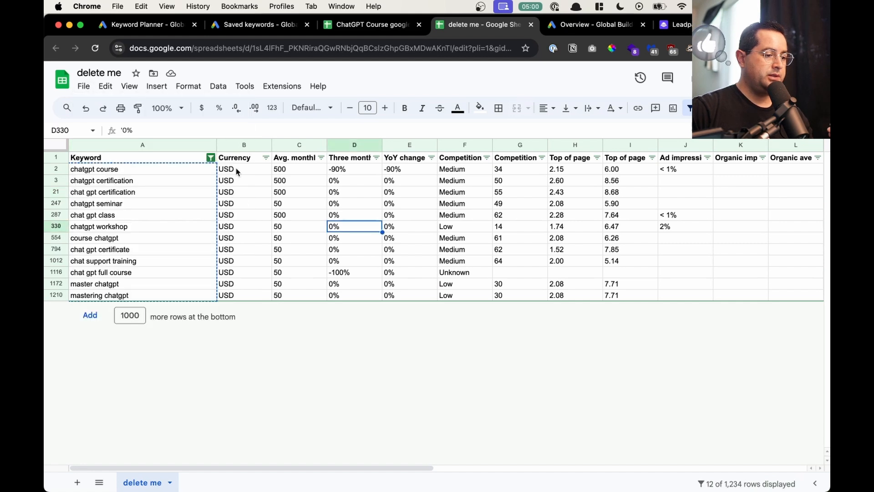
{"action": "left_click", "coordinate": [211, 157]}
{"action": "left_click", "coordinate": [237, 192]}
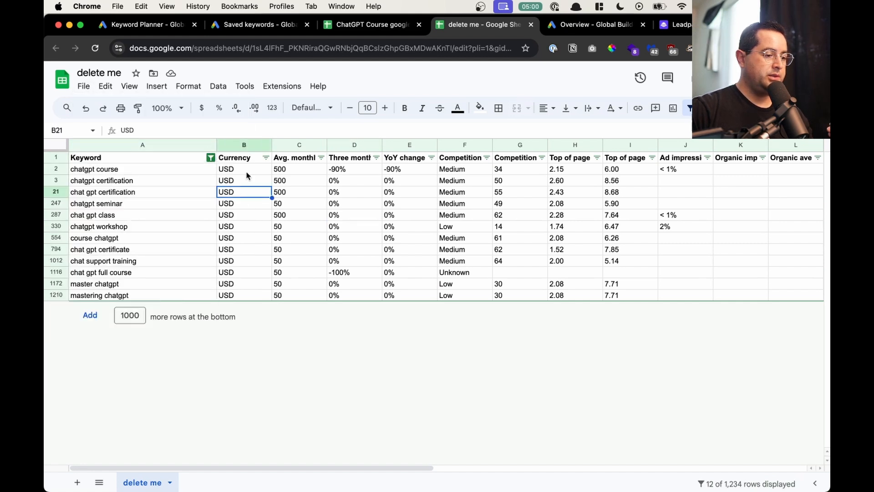
{"action": "left_click_drag", "start_coordinate": [250, 172], "coordinate": [227, 305]}
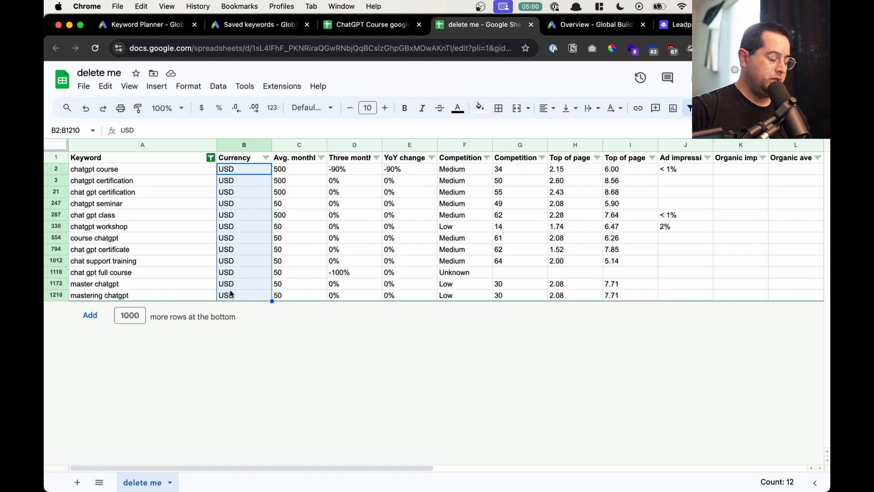
{"action": "type", "text": "x"}
{"action": "left_click", "coordinate": [255, 229]}
{"action": "left_click_drag", "start_coordinate": [246, 168], "coordinate": [235, 297]}
{"action": "key", "text": "ctrl+d"}
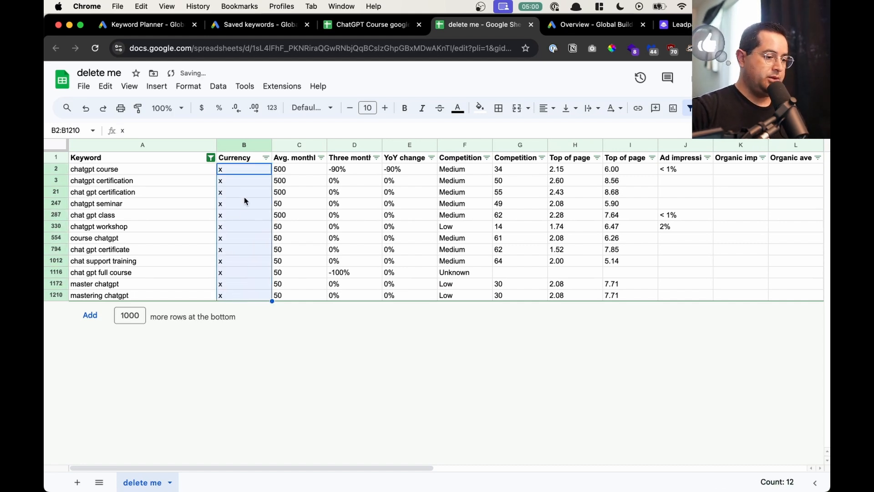
Step: Remove the "chat" text condition from the Keyword column filter by setting the filter condition to None
{"action": "left_click", "coordinate": [200, 216]}
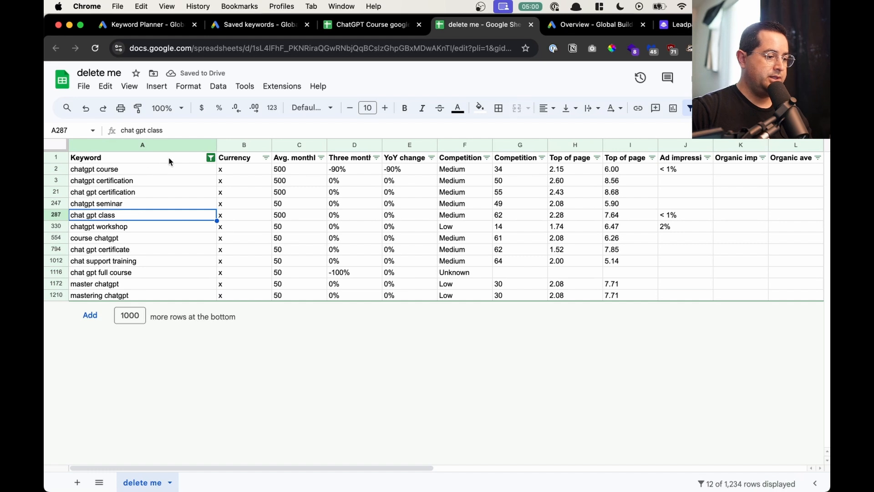
{"action": "left_click", "coordinate": [210, 158]}
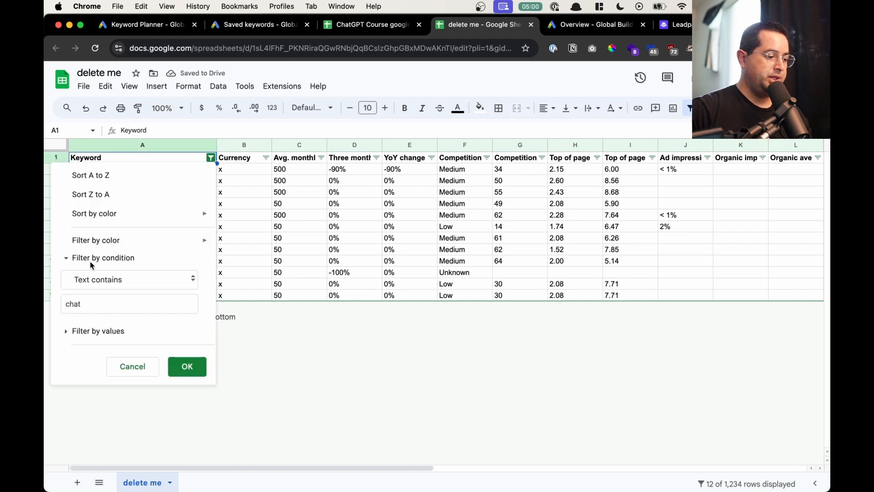
{"action": "left_click", "coordinate": [117, 282]}
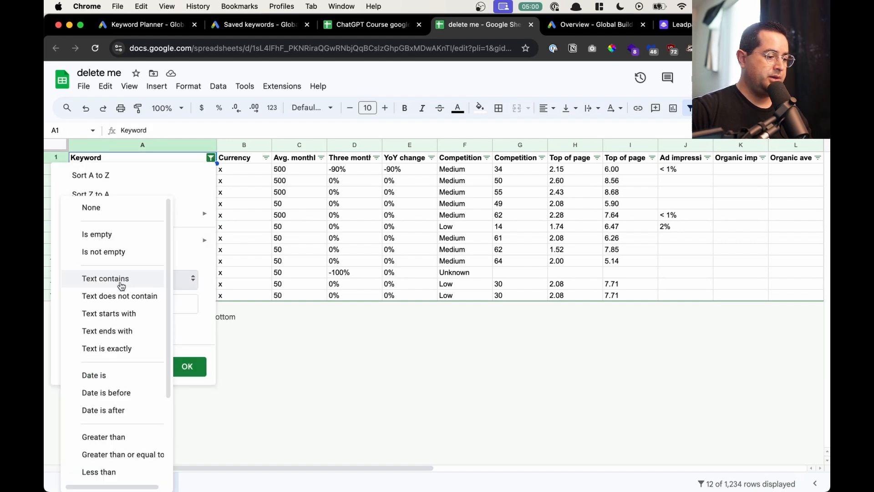
{"action": "left_click", "coordinate": [97, 278]}
{"action": "left_click", "coordinate": [105, 280]}
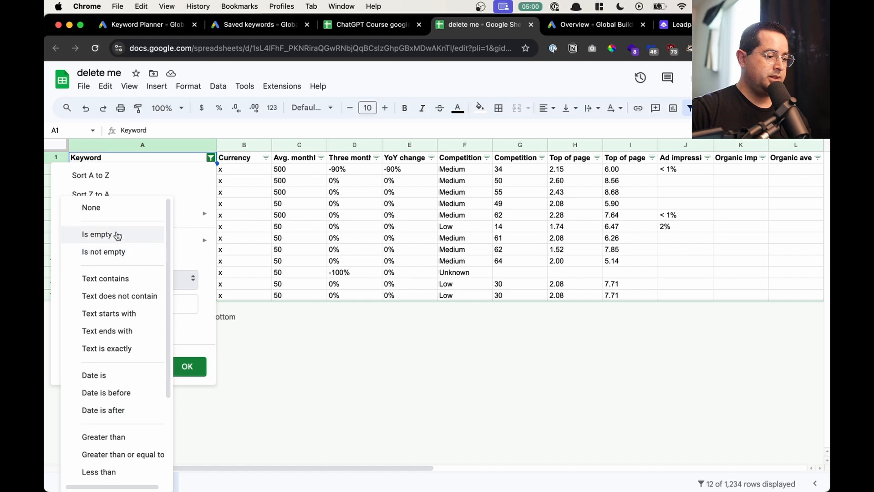
{"action": "left_click", "coordinate": [98, 208]}
{"action": "left_click", "coordinate": [195, 339]}
{"action": "left_click", "coordinate": [198, 227]}
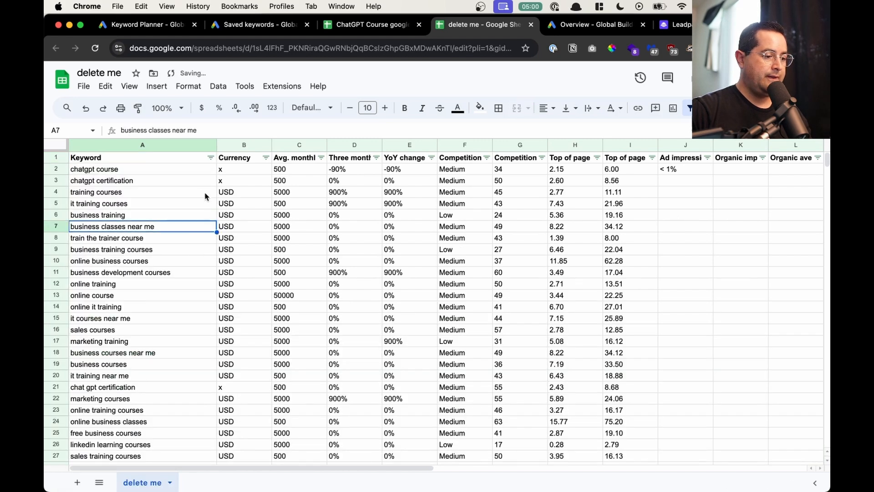
Step: Look through the unfiltered keyword list for other terms besides the rows marked x
{"action": "left_click_drag", "start_coordinate": [200, 192], "coordinate": [183, 367]}
{"action": "scroll", "coordinate": [184, 367], "scroll_direction": "down", "scroll_amount": 8}
{"action": "left_click_drag", "start_coordinate": [180, 172], "coordinate": [167, 412]}
{"action": "scroll", "coordinate": [178, 324], "scroll_direction": "down", "scroll_amount": 4}
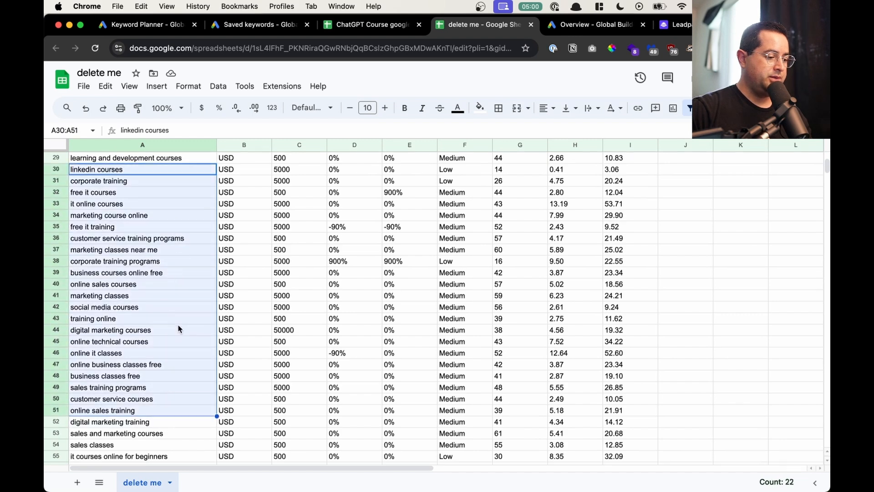
{"action": "left_click_drag", "start_coordinate": [180, 243], "coordinate": [176, 373]}
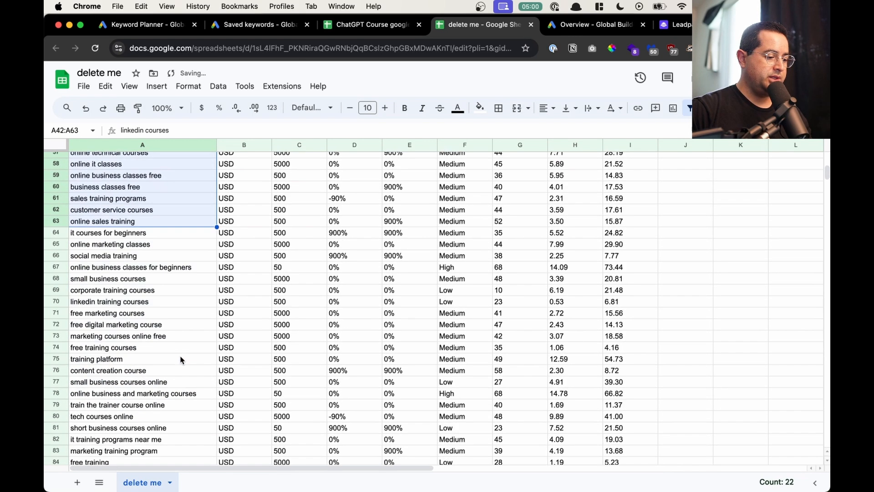
{"action": "scroll", "coordinate": [180, 355], "scroll_direction": "down", "scroll_amount": 8}
{"action": "left_click_drag", "start_coordinate": [181, 203], "coordinate": [173, 359]}
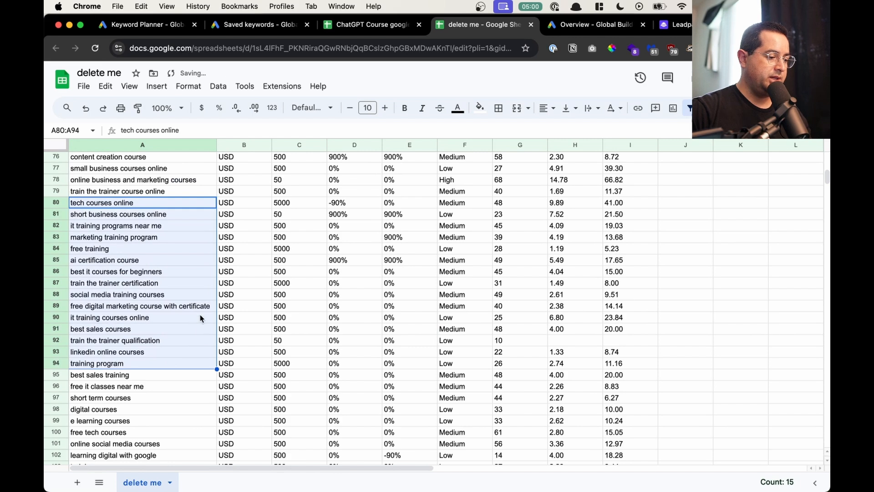
{"action": "scroll", "coordinate": [204, 377], "scroll_direction": "up", "scroll_amount": 20}
{"action": "left_click", "coordinate": [193, 259]}
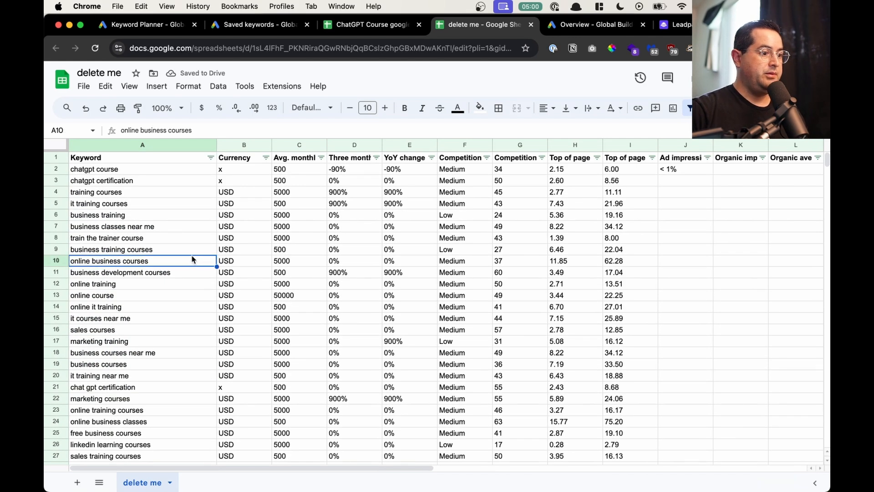
Step: Move the "delete me" spreadsheet to the trash and close it
{"action": "left_click", "coordinate": [81, 87]}
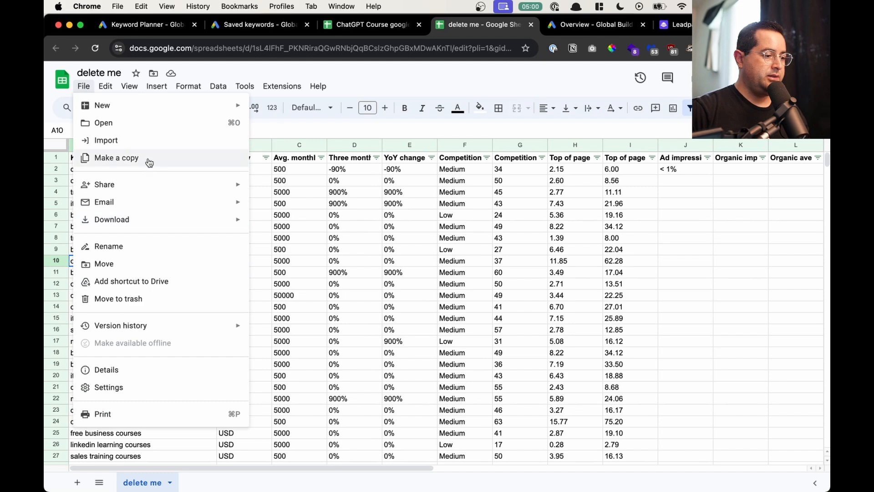
{"action": "left_click", "coordinate": [127, 298]}
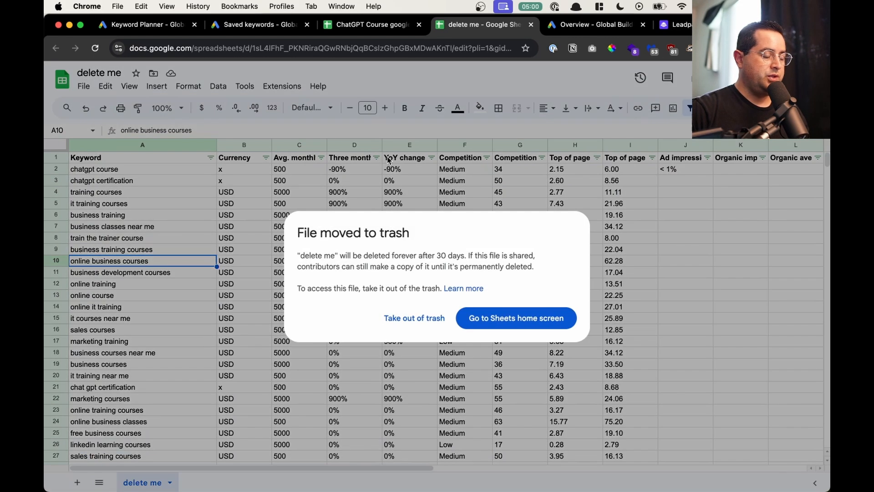
{"action": "key", "text": "super+w"}
Step: In the "ChatGPT Course google keywords aug 28" sheet, delete the title, date range, and All and United States summary rows (1, 2, 4 and 5)
{"action": "left_click", "coordinate": [392, 25]}
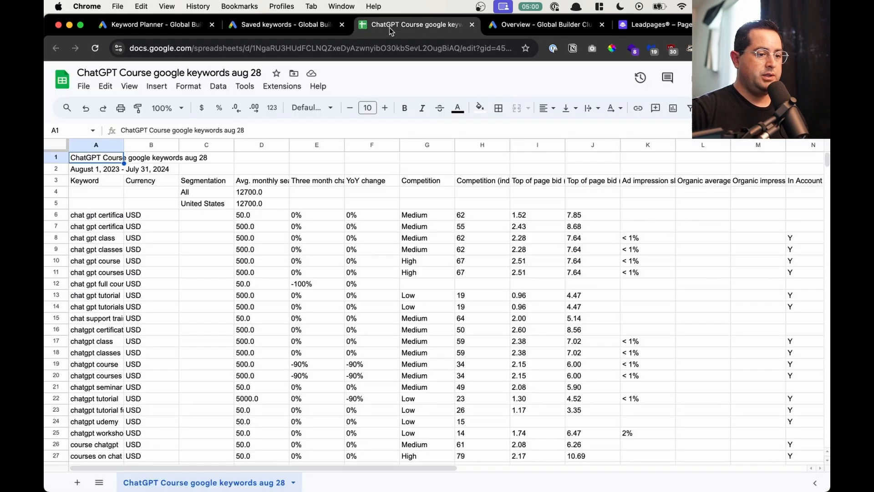
{"action": "left_click", "coordinate": [282, 25]}
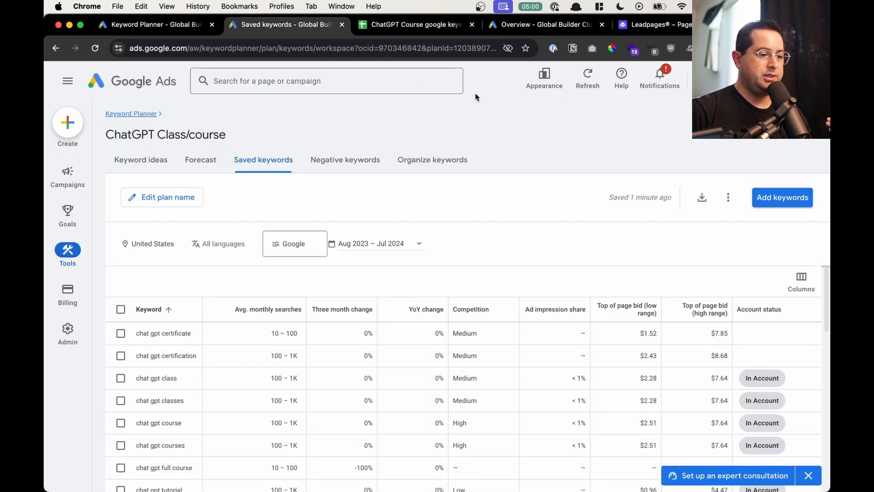
{"action": "left_click", "coordinate": [415, 25]}
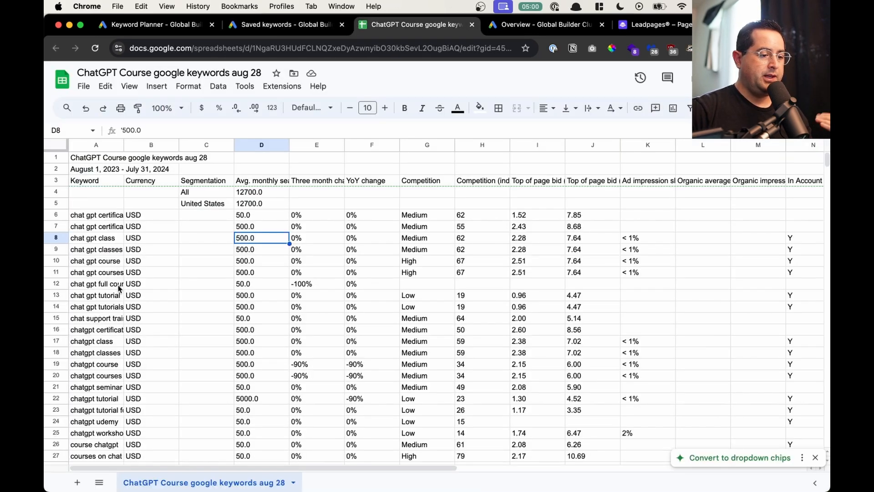
{"action": "left_click_drag", "start_coordinate": [56, 191], "coordinate": [55, 204]}
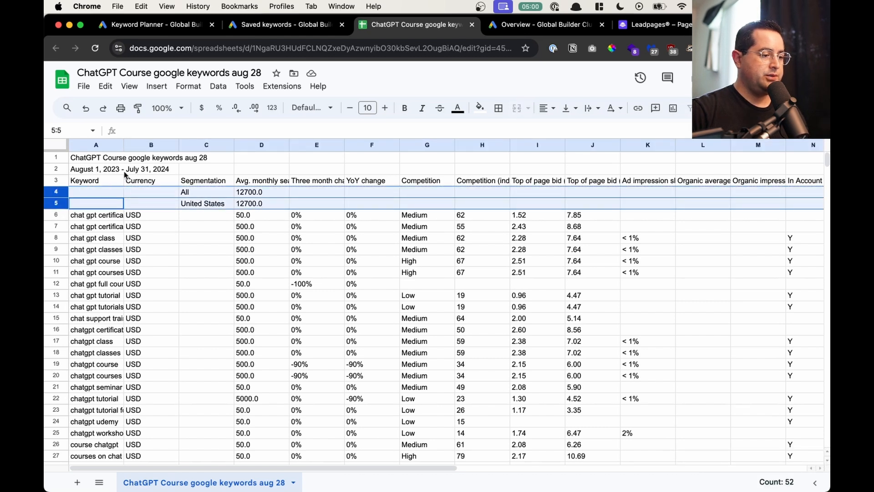
{"action": "left_click", "coordinate": [55, 169], "text": "super"}
{"action": "left_click", "coordinate": [58, 157], "text": "super"}
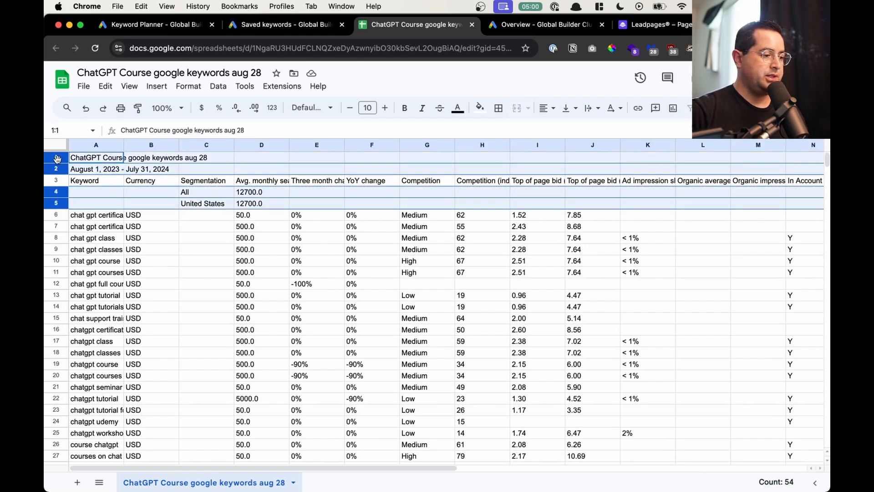
{"action": "right_click", "coordinate": [57, 158]}
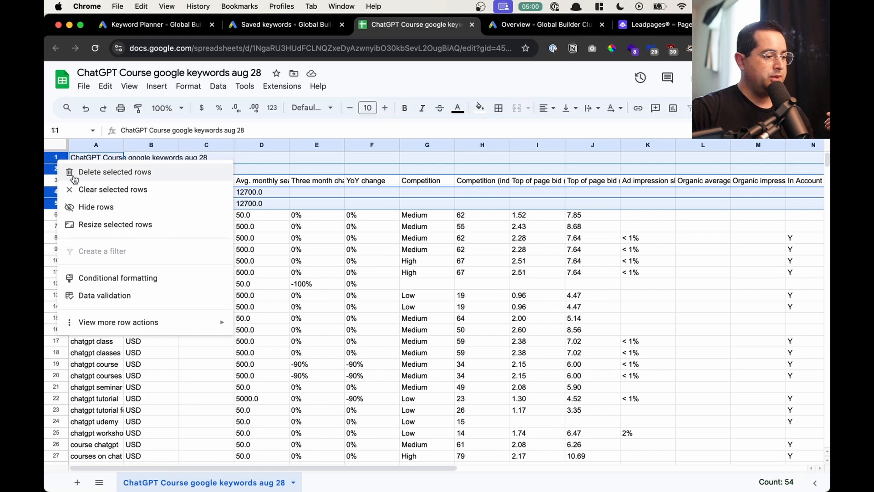
{"action": "left_click", "coordinate": [88, 174]}
Step: Create a filter over the whole keyword table and widen the Keyword column to fit the full keyword text
{"action": "left_click", "coordinate": [187, 239]}
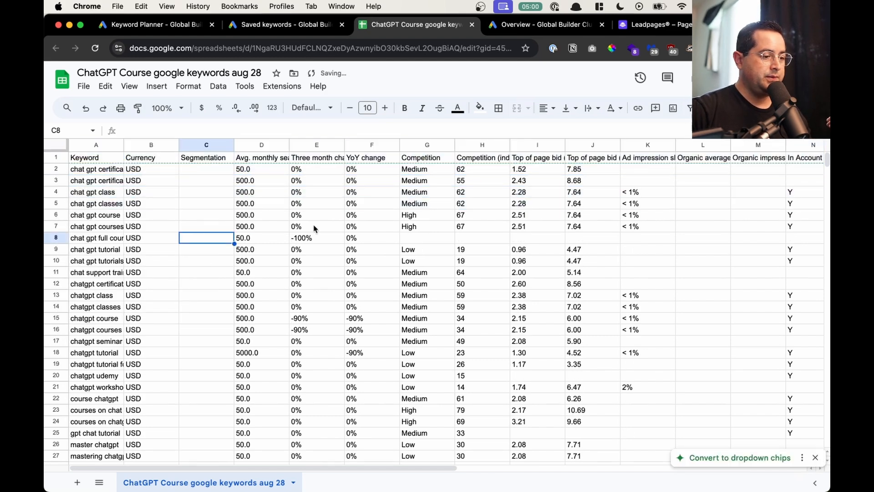
{"action": "left_click", "coordinate": [161, 207]}
{"action": "key", "text": "super+a"}
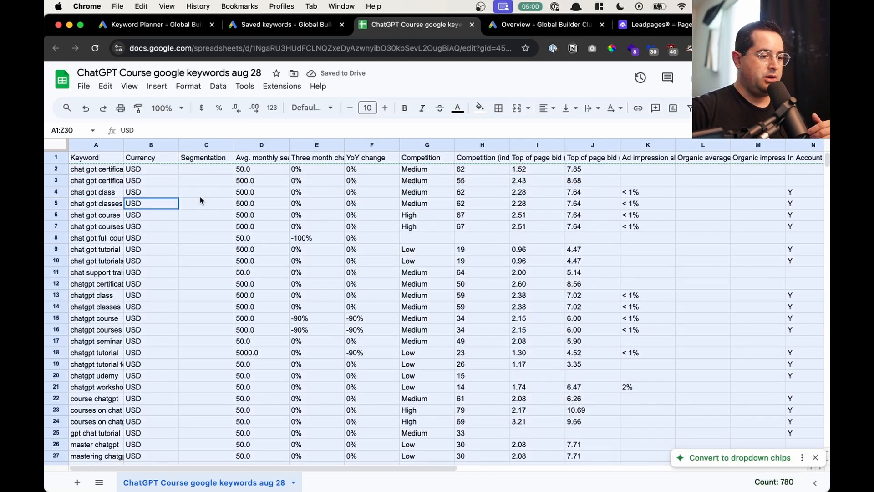
{"action": "left_click", "coordinate": [689, 109]}
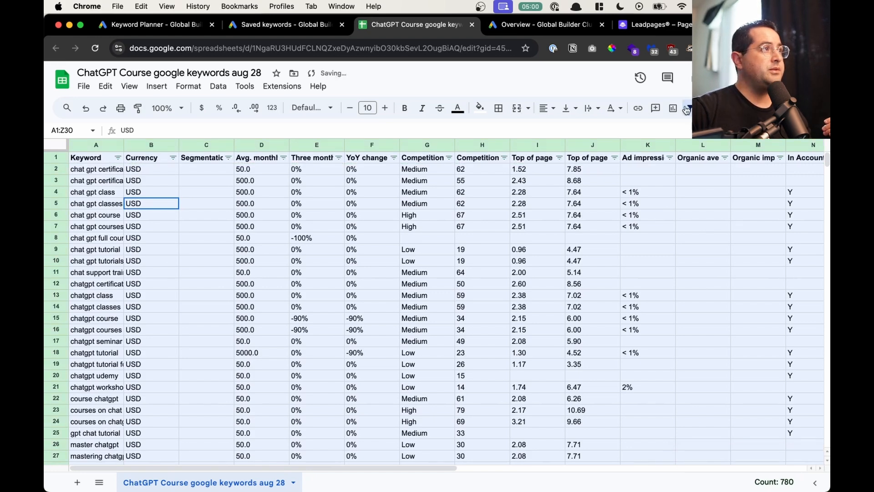
{"action": "left_click", "coordinate": [118, 169]}
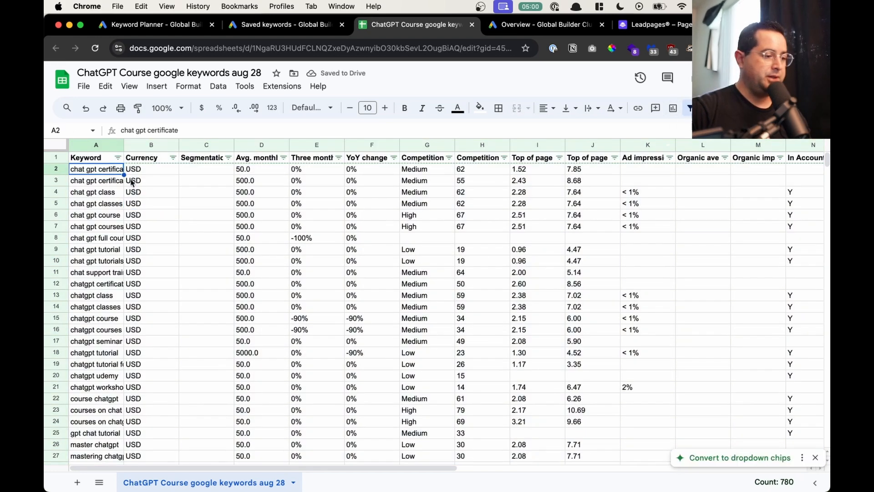
{"action": "left_click_drag", "start_coordinate": [124, 146], "coordinate": [192, 145]}
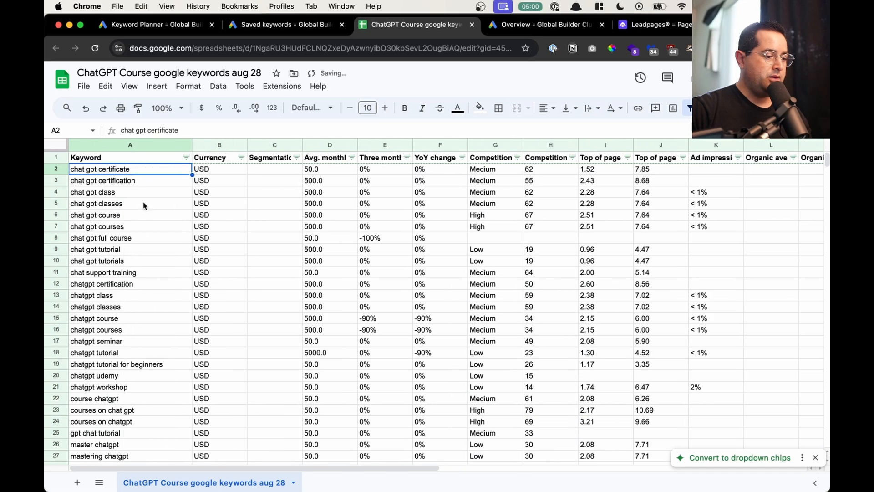
Step: Clear the contents of the Currency and Segmentation columns, B and C, including their headers
{"action": "left_click", "coordinate": [274, 182]}
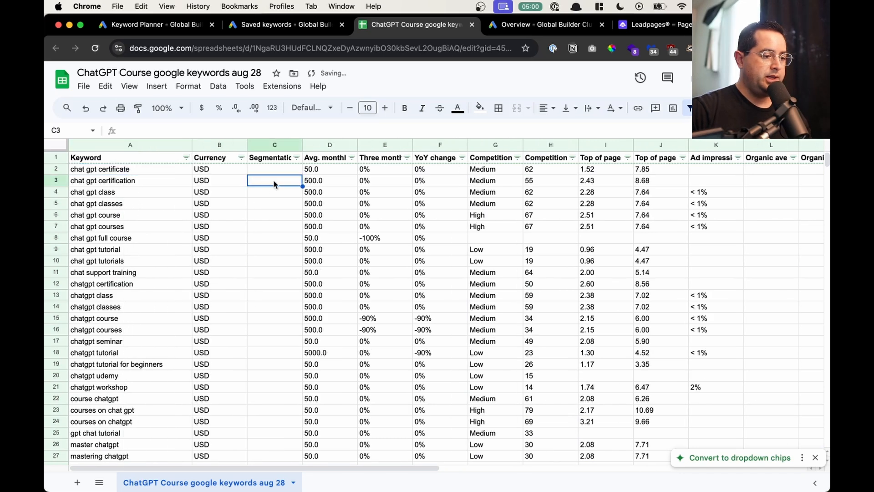
{"action": "left_click", "coordinate": [269, 145]}
{"action": "left_click_drag", "start_coordinate": [214, 145], "coordinate": [273, 145]}
{"action": "key", "text": "Delete"}
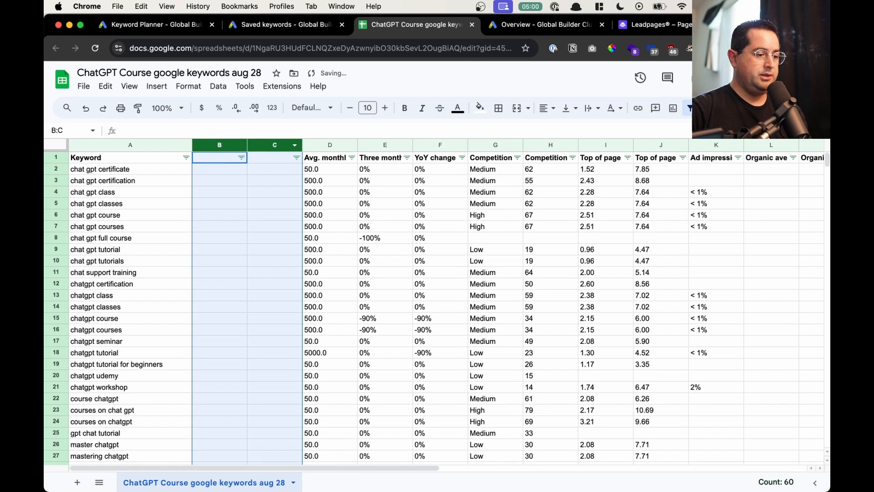
{"action": "left_click", "coordinate": [245, 202]}
{"action": "left_click", "coordinate": [261, 185]}
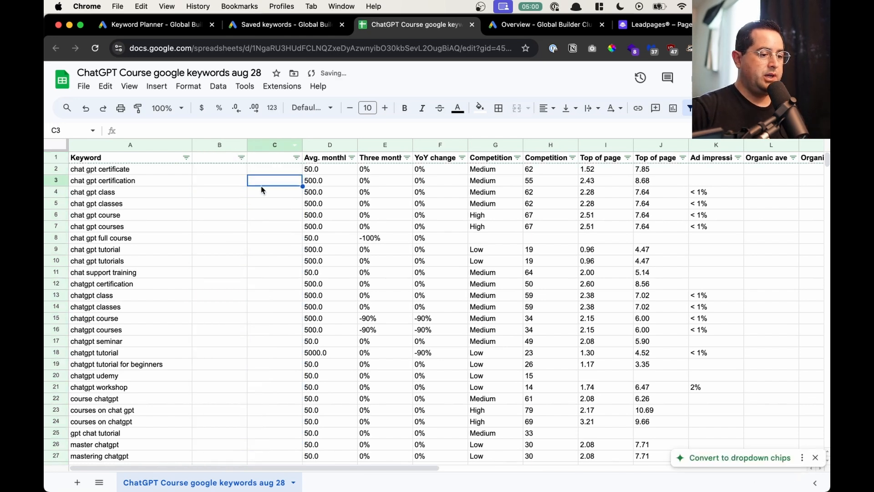
Step: Enter "Use" as the header of column B and indicate the empty cells below it for marking keywords
{"action": "left_click", "coordinate": [222, 158]}
{"action": "type", "text": "Use"}
{"action": "key", "text": "Return"}
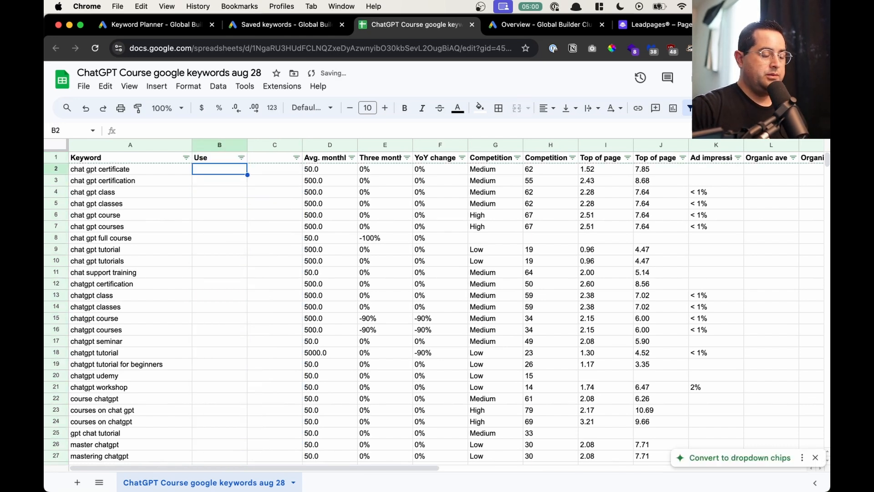
{"action": "left_click", "coordinate": [223, 159]}
{"action": "left_click_drag", "start_coordinate": [223, 183], "coordinate": [229, 285]}
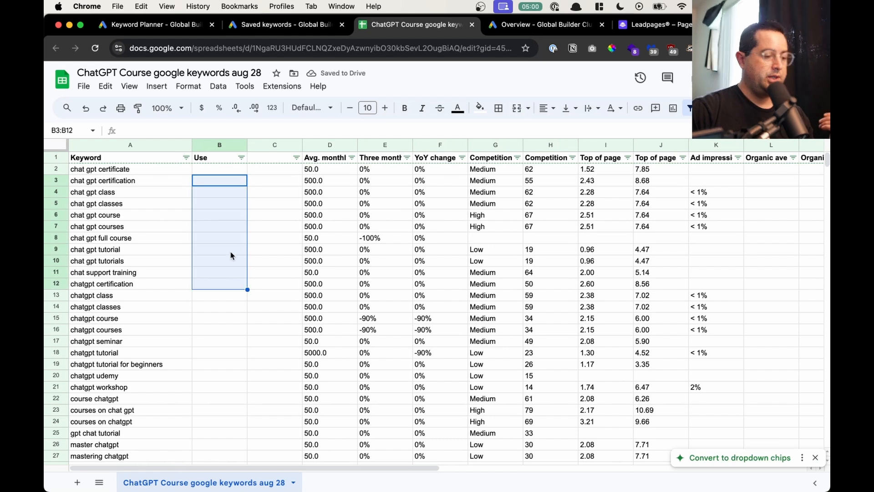
{"action": "left_click", "coordinate": [258, 236]}
{"action": "left_click_drag", "start_coordinate": [208, 190], "coordinate": [188, 356]}
{"action": "left_click", "coordinate": [275, 227]}
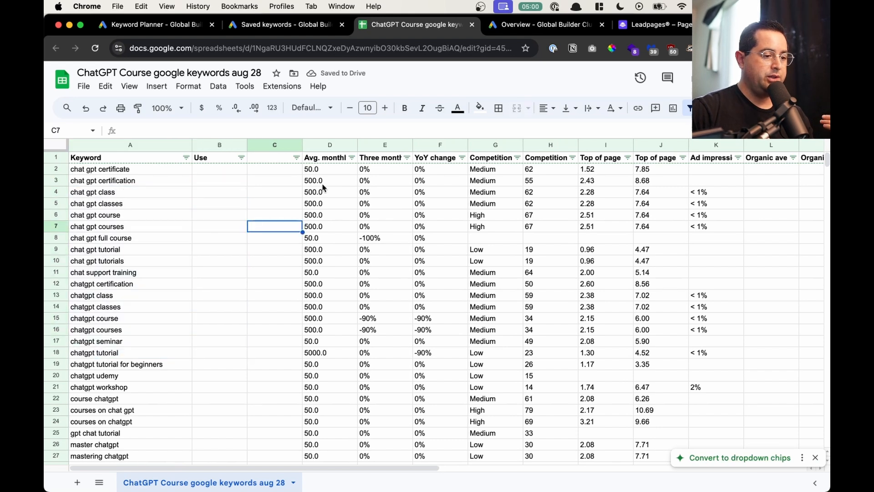
Step: Format the Avg. monthly searches column as Number with no decimal places
{"action": "left_click", "coordinate": [351, 159]}
{"action": "left_click", "coordinate": [366, 178]}
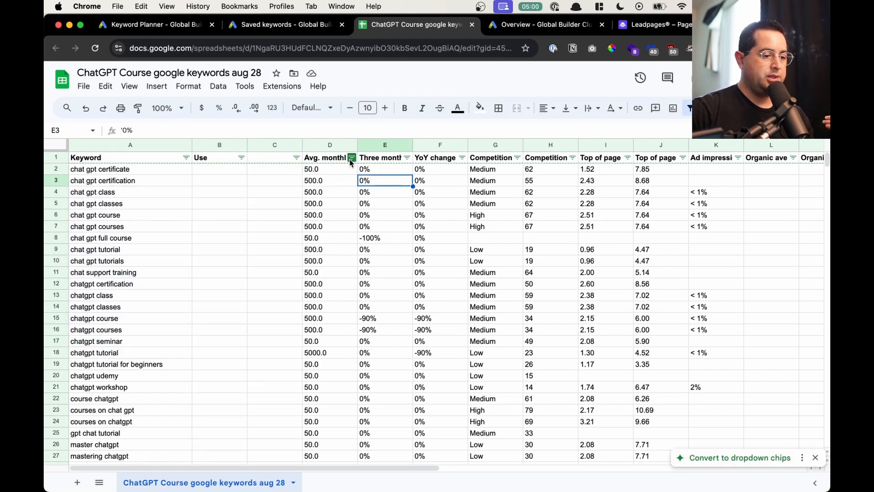
{"action": "left_click", "coordinate": [343, 145]}
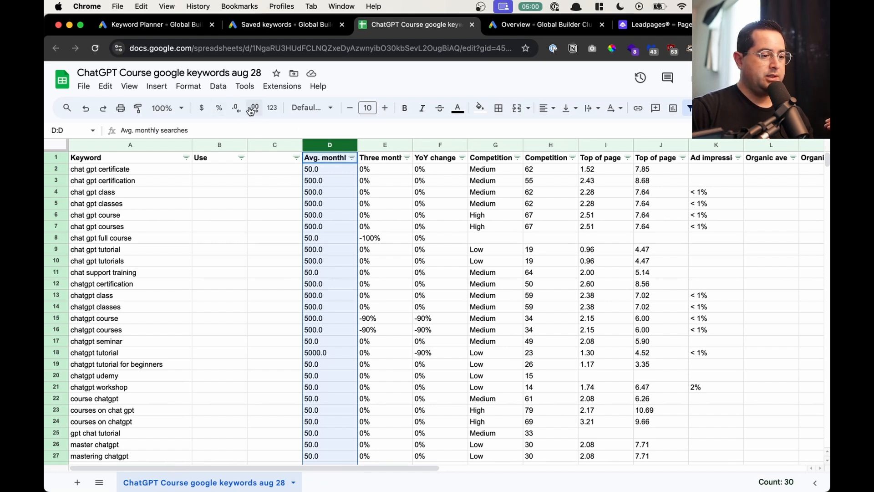
{"action": "left_click", "coordinate": [272, 108]}
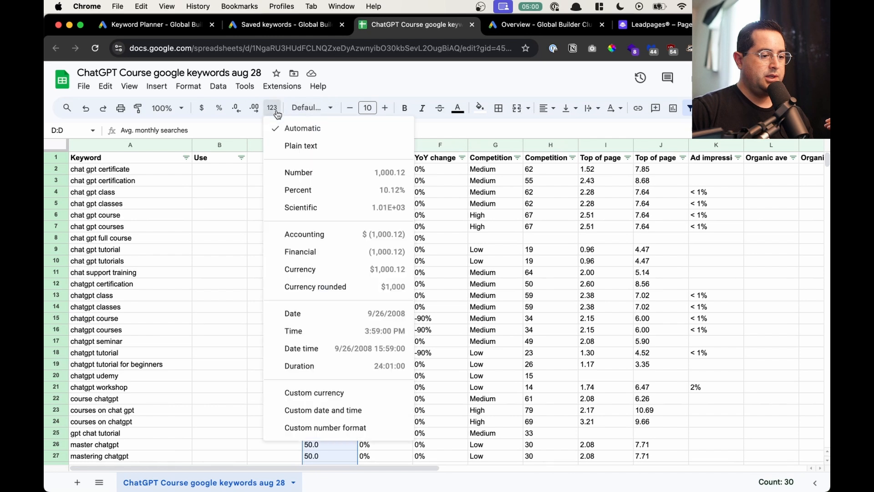
{"action": "left_click", "coordinate": [350, 176]}
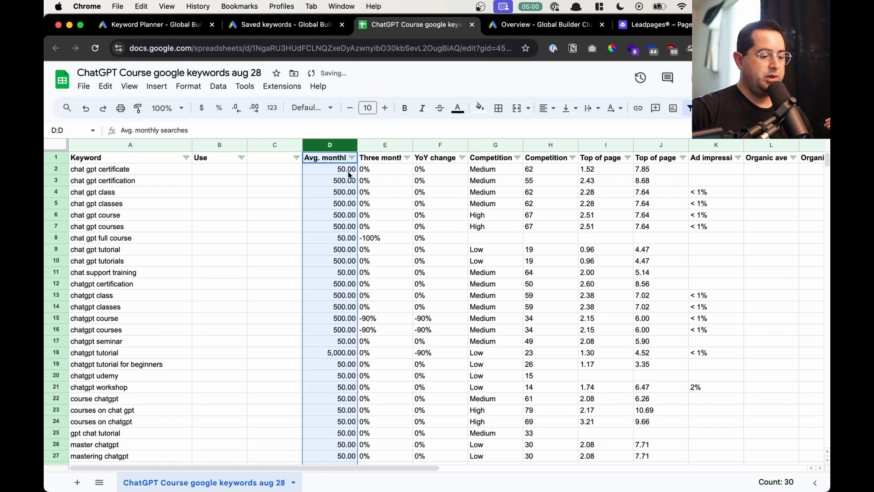
{"action": "left_click", "coordinate": [237, 111]}
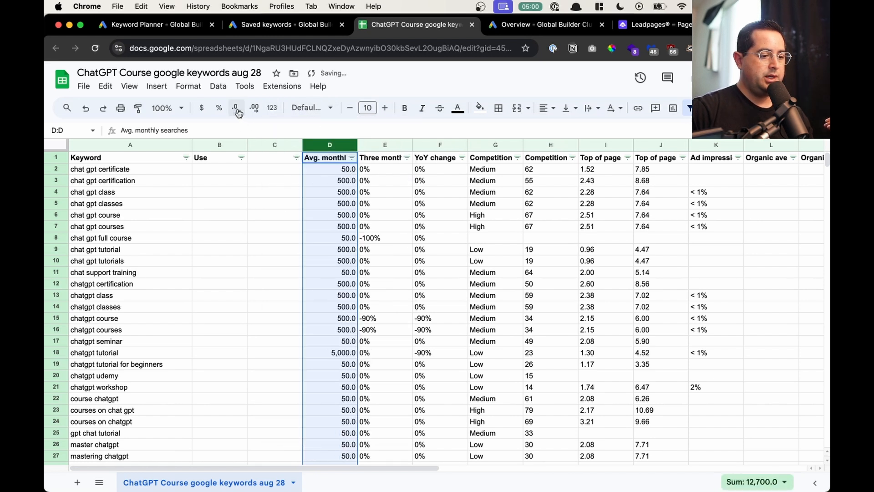
{"action": "left_click", "coordinate": [238, 111]}
{"action": "left_click", "coordinate": [304, 238]}
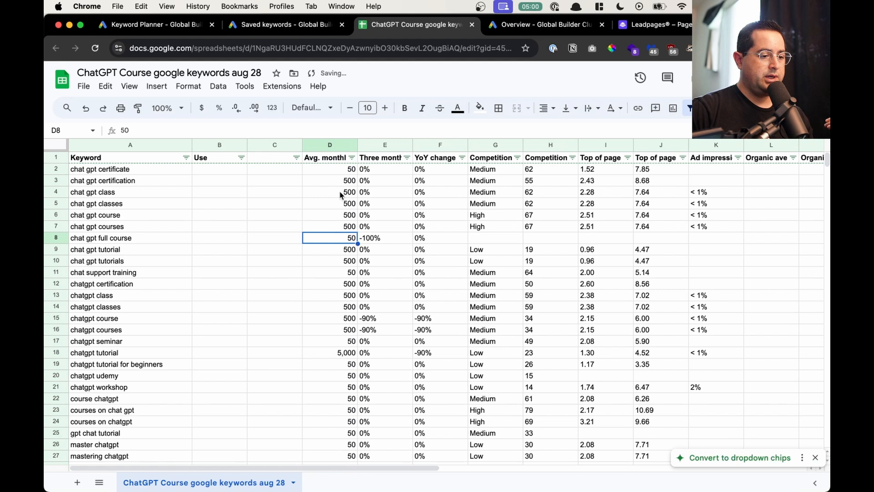
Step: Sort the keyword table by Avg. monthly searches from highest to lowest
{"action": "left_click", "coordinate": [342, 342]}
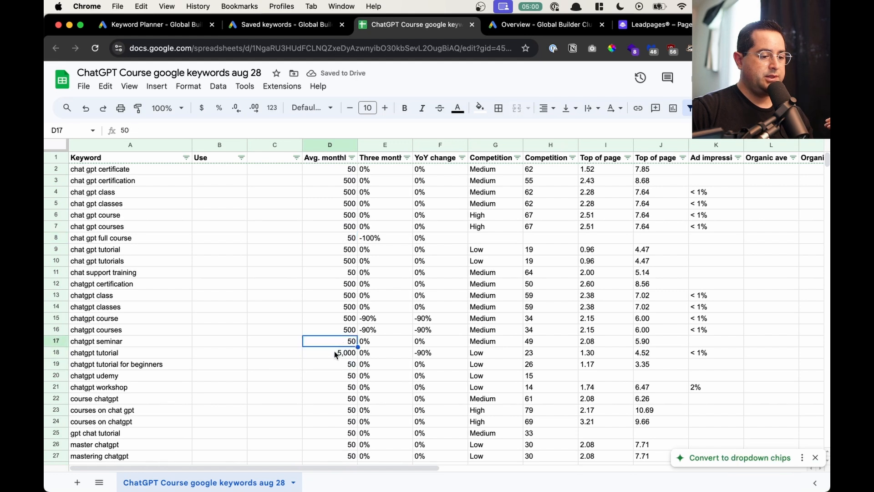
{"action": "left_click", "coordinate": [350, 157]}
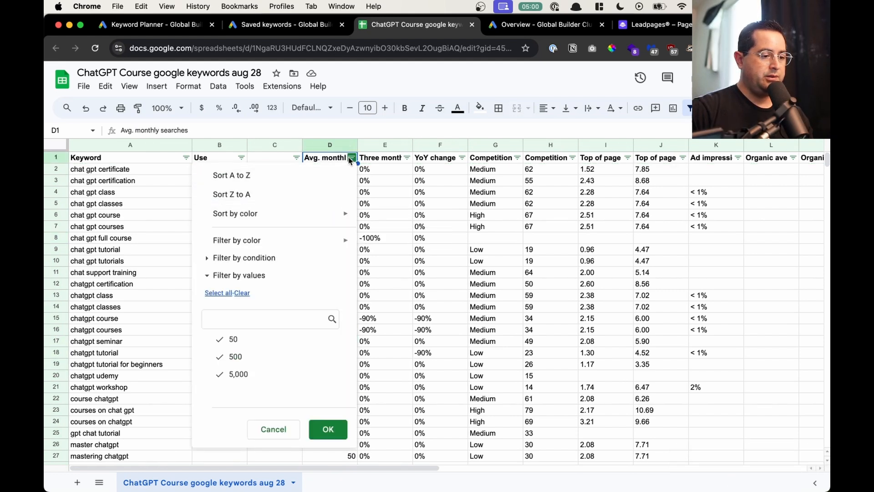
{"action": "left_click", "coordinate": [232, 194]}
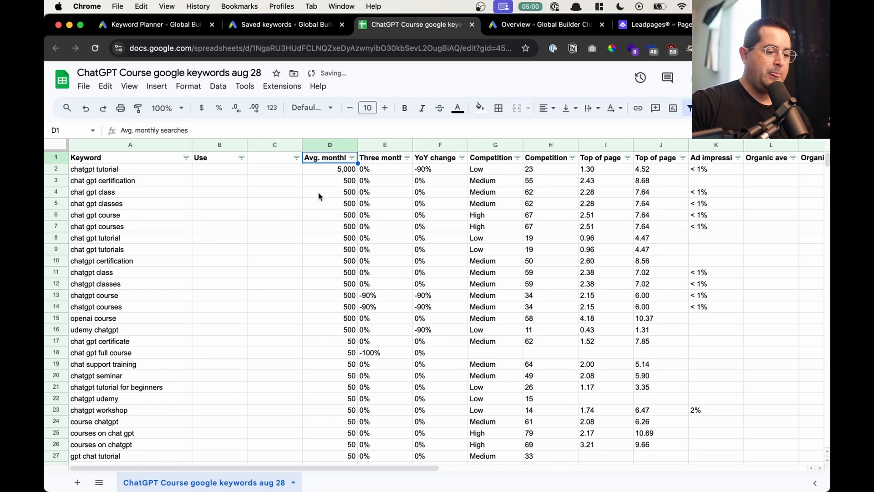
Step: Examine the highest-volume keywords and their average monthly searches, from "chatgpt tutorial" through "udemy chatgpt"
{"action": "left_click", "coordinate": [320, 202]}
{"action": "left_click", "coordinate": [118, 172]}
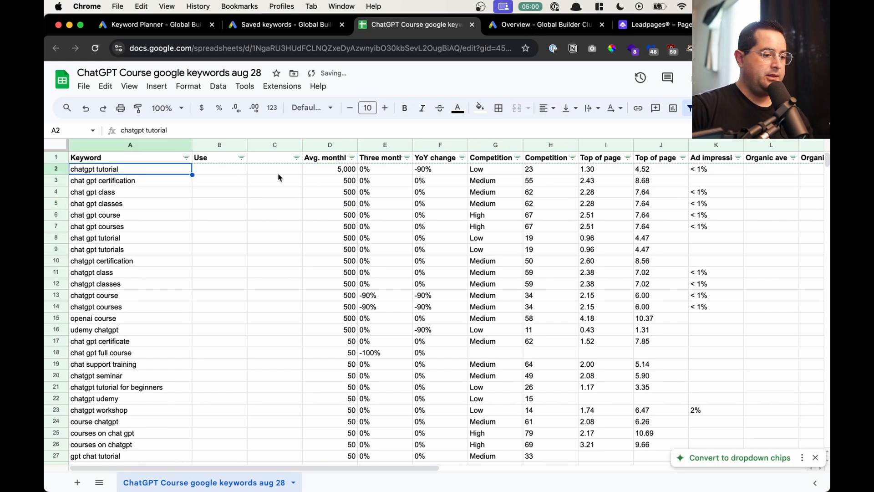
{"action": "left_click", "coordinate": [331, 175]}
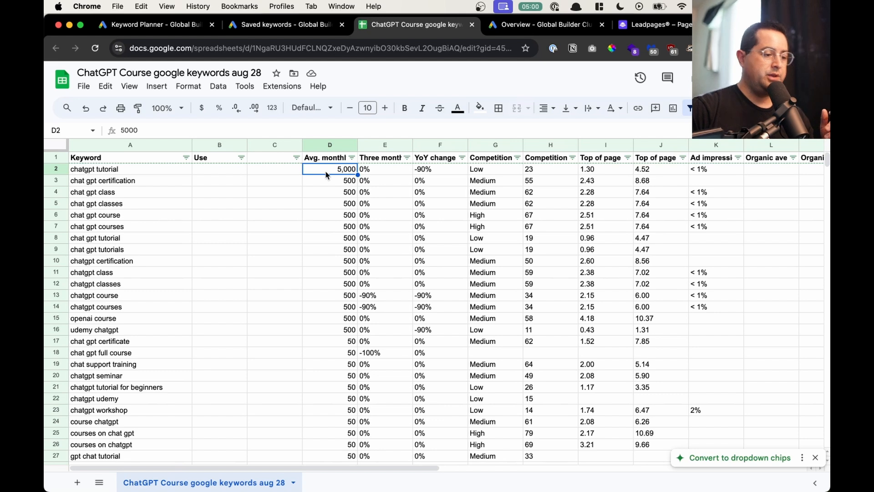
{"action": "left_click", "coordinate": [163, 173]}
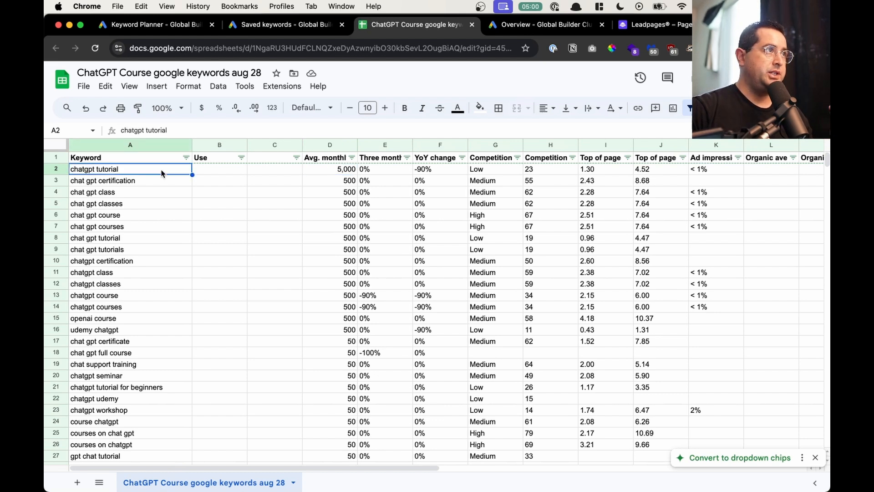
{"action": "left_click_drag", "start_coordinate": [337, 180], "coordinate": [323, 331]}
{"action": "left_click_drag", "start_coordinate": [112, 180], "coordinate": [126, 327]}
{"action": "scroll", "coordinate": [265, 273], "scroll_direction": "down", "scroll_amount": 7}
{"action": "scroll", "coordinate": [286, 280], "scroll_direction": "up", "scroll_amount": 7}
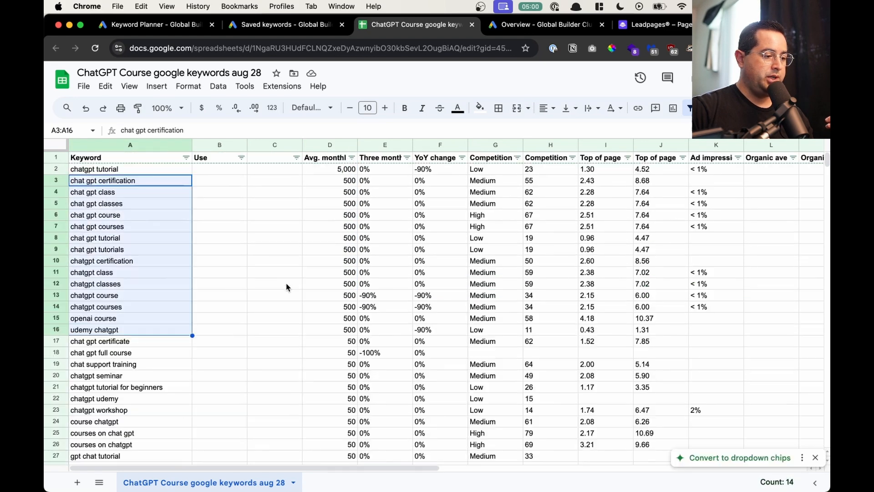
Step: Look through the lower-volume keywords from "chat gpt certificate" down to "udemy openai"
{"action": "left_click", "coordinate": [254, 318]}
{"action": "left_click", "coordinate": [184, 342]}
{"action": "scroll", "coordinate": [146, 412], "scroll_direction": "down", "scroll_amount": 3}
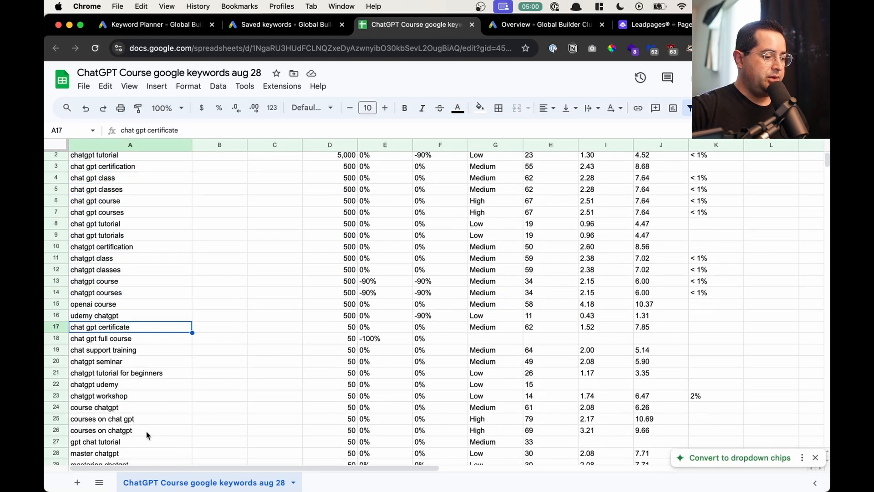
{"action": "left_click", "coordinate": [146, 408]}
{"action": "left_click", "coordinate": [151, 394]}
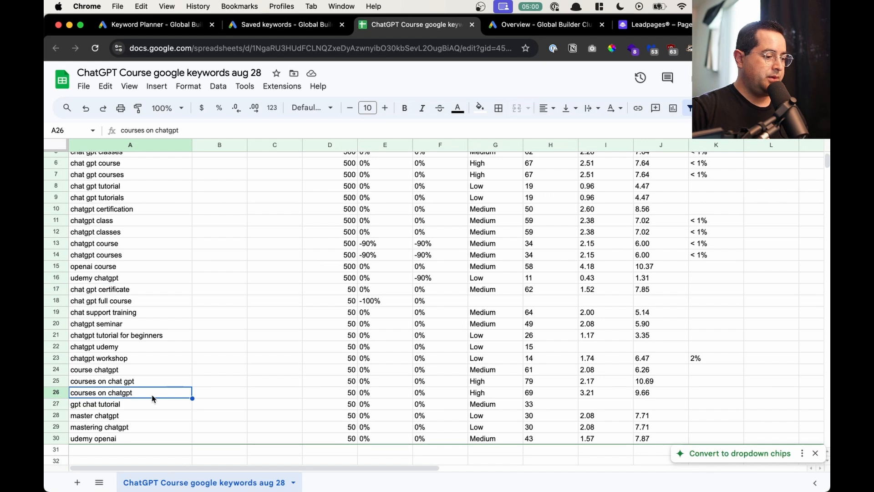
{"action": "left_click_drag", "start_coordinate": [159, 237], "coordinate": [152, 302]}
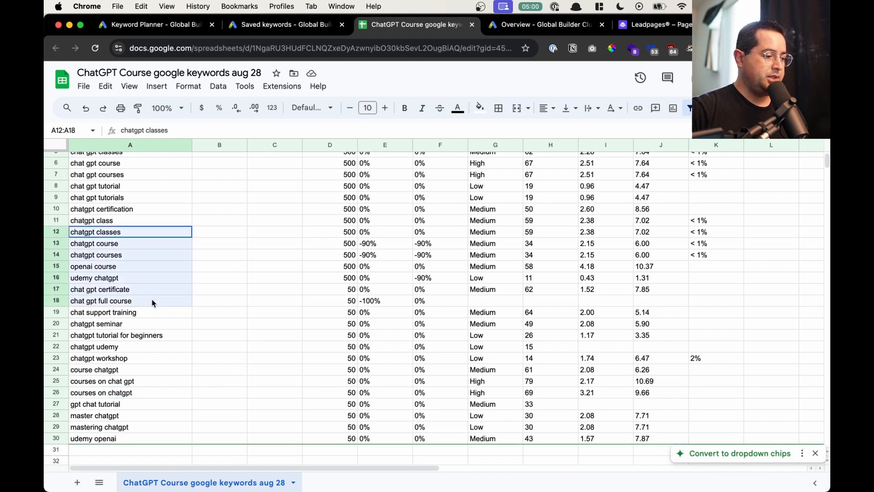
{"action": "left_click", "coordinate": [124, 402]}
{"action": "left_click", "coordinate": [127, 441]}
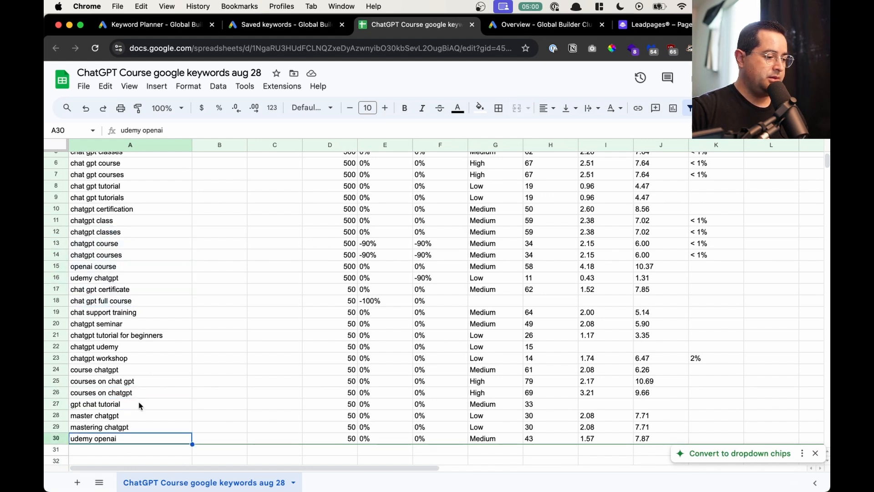
{"action": "left_click", "coordinate": [146, 327]}
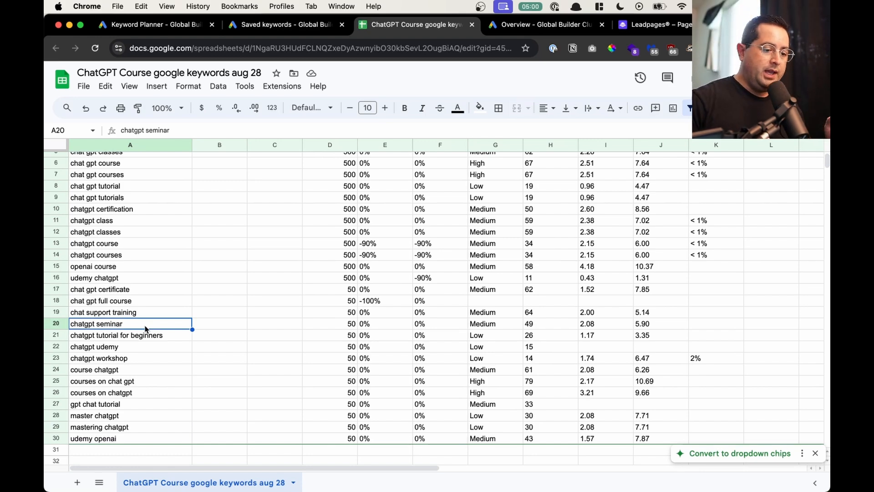
Step: Examine the Top of page bid (high range) column for the listed keywords
{"action": "scroll", "coordinate": [484, 211], "scroll_direction": "right", "scroll_amount": 3}
{"action": "scroll", "coordinate": [484, 210], "scroll_direction": "up", "scroll_amount": 2}
{"action": "scroll", "coordinate": [485, 211], "scroll_direction": "right", "scroll_amount": 1}
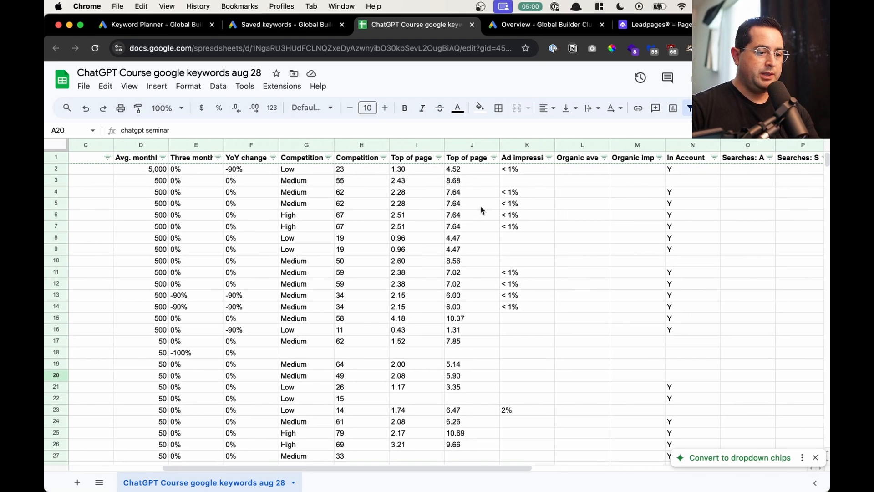
{"action": "left_click", "coordinate": [488, 146]}
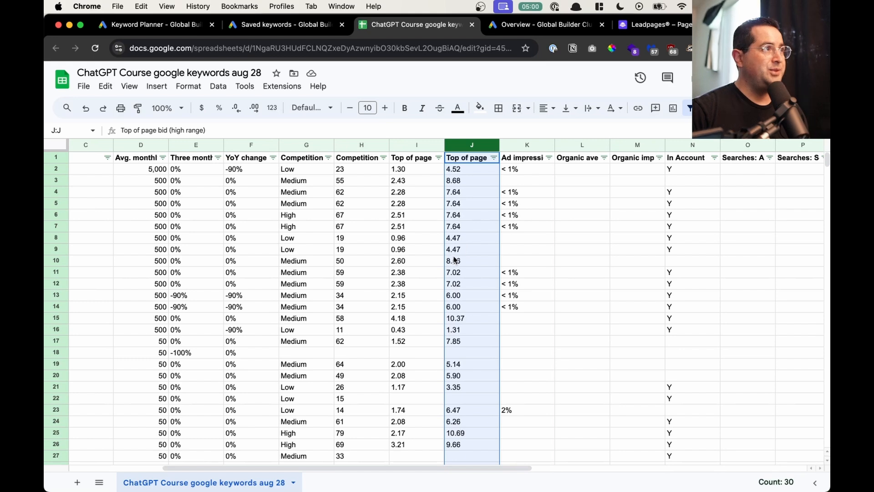
{"action": "left_click", "coordinate": [447, 271]}
{"action": "scroll", "coordinate": [464, 220], "scroll_direction": "left", "scroll_amount": 8}
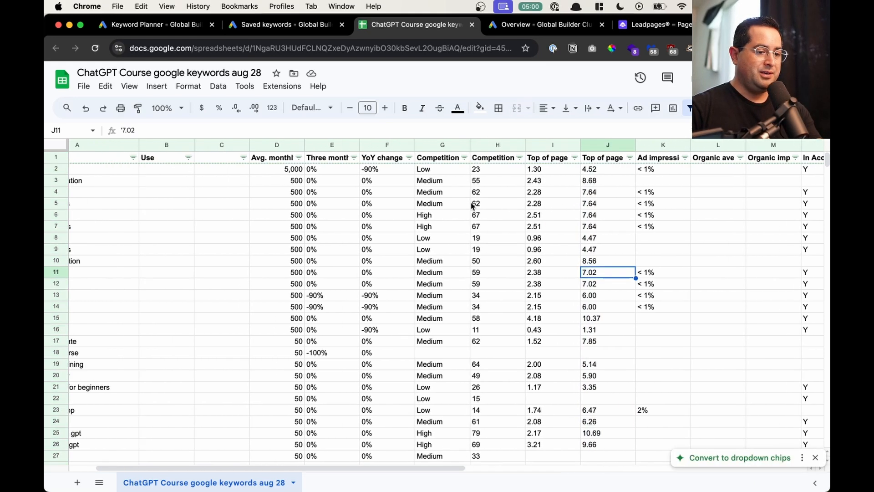
Step: Review the Avg. monthly searches column and the "chatgpt tutorial" row across its search and bid data
{"action": "left_click", "coordinate": [325, 145]}
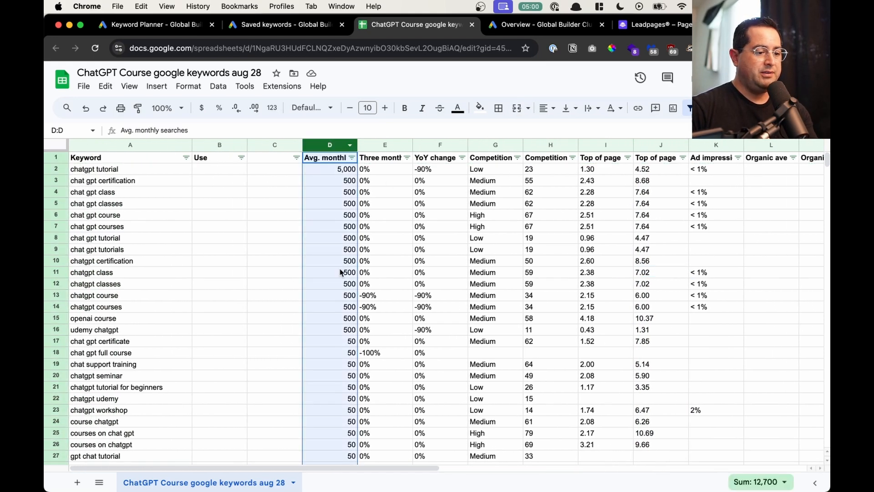
{"action": "left_click_drag", "start_coordinate": [344, 231], "coordinate": [339, 176]}
{"action": "left_click", "coordinate": [222, 173]}
{"action": "left_click_drag", "start_coordinate": [166, 173], "coordinate": [334, 171]}
{"action": "left_click", "coordinate": [698, 180]}
{"action": "scroll", "coordinate": [700, 182], "scroll_direction": "right", "scroll_amount": 5}
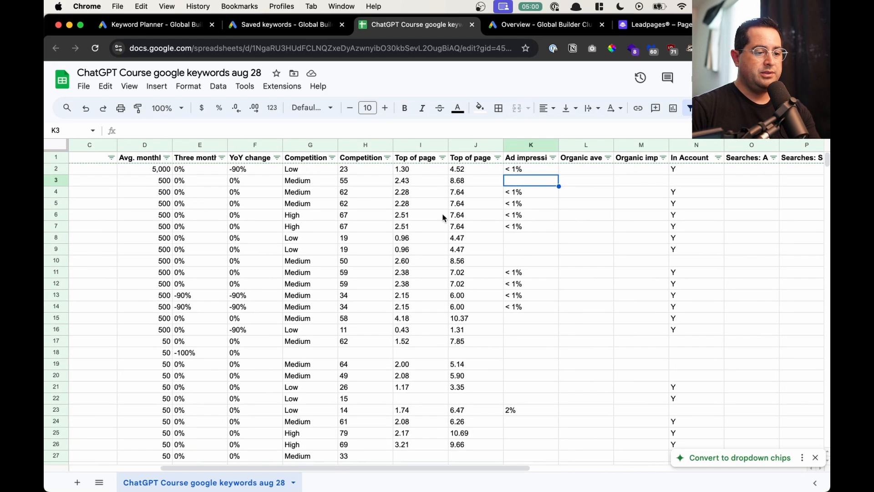
Step: Compare the Top of page bid (high range) values from the first keyword to the end of the table
{"action": "left_click", "coordinate": [483, 145]}
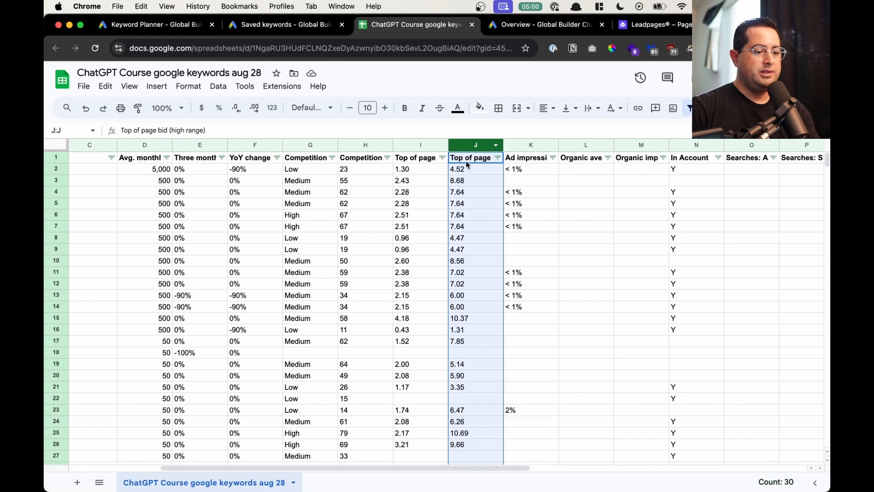
{"action": "left_click", "coordinate": [462, 169]}
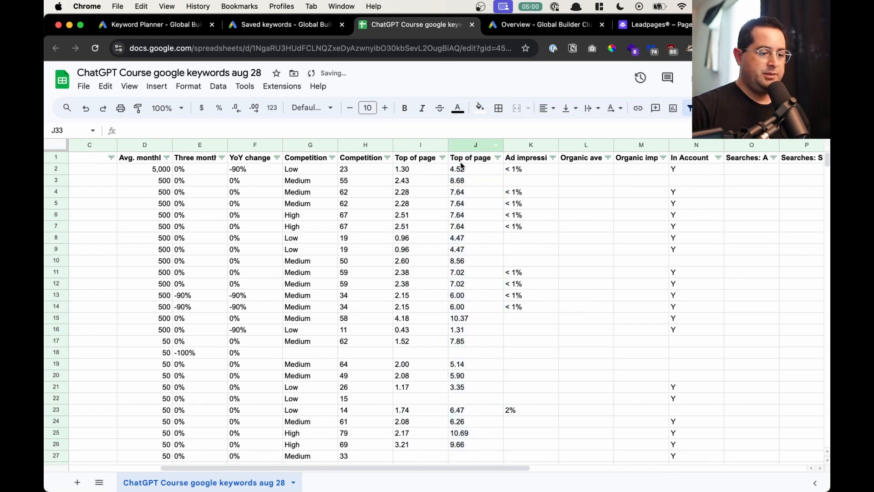
{"action": "scroll", "coordinate": [480, 275], "scroll_direction": "down", "scroll_amount": 6}
{"action": "left_click", "coordinate": [479, 238]}
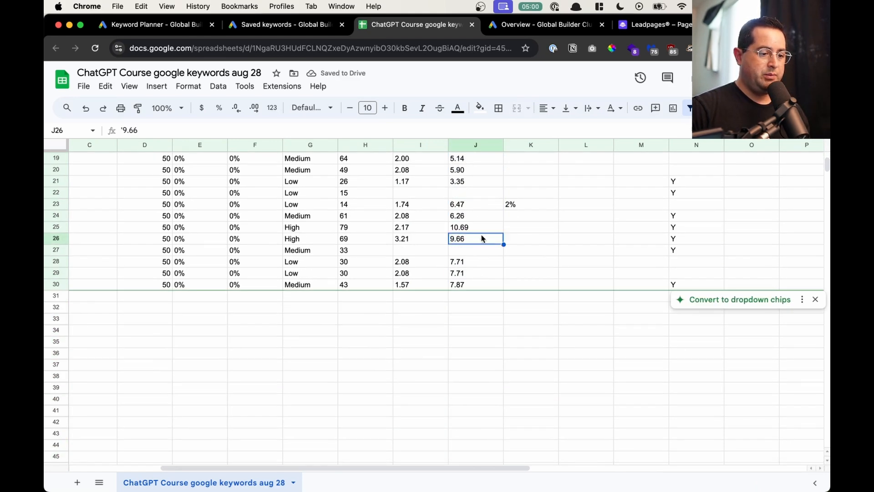
{"action": "left_click", "coordinate": [482, 228]}
{"action": "scroll", "coordinate": [476, 254], "scroll_direction": "up", "scroll_amount": 6}
{"action": "left_click", "coordinate": [470, 277]}
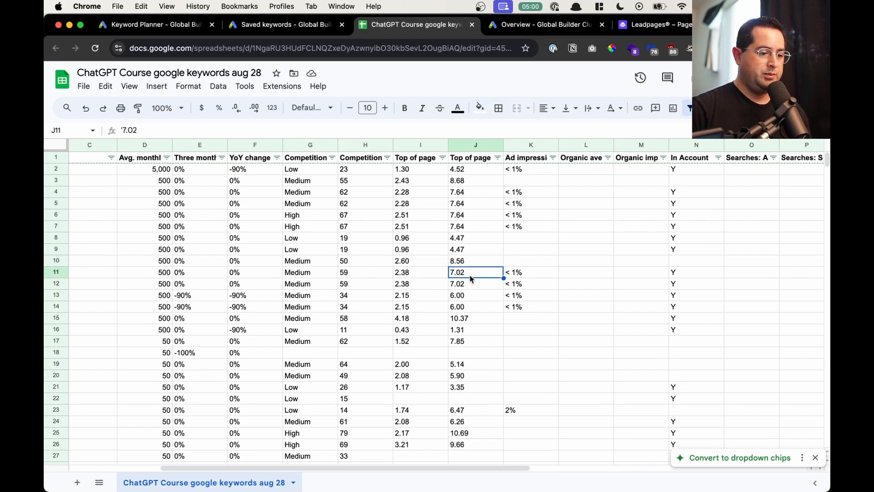
Step: Return to the keyword list and select the first empty cell in the Use column
{"action": "scroll", "coordinate": [469, 275], "scroll_direction": "left", "scroll_amount": 4}
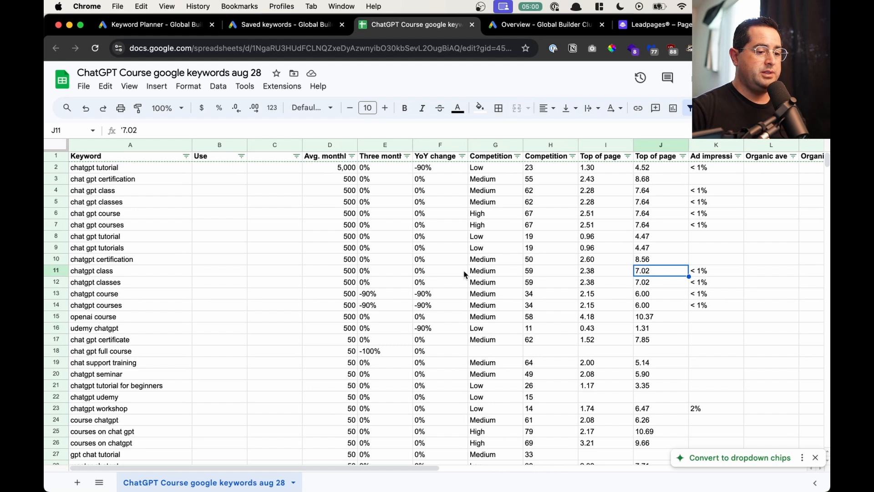
{"action": "left_click", "coordinate": [465, 273]}
{"action": "left_click", "coordinate": [621, 245]}
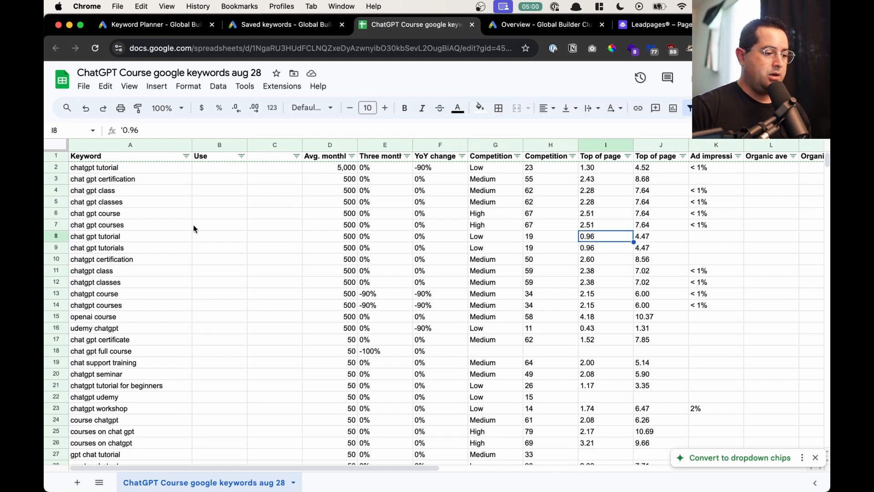
{"action": "left_click", "coordinate": [175, 222]}
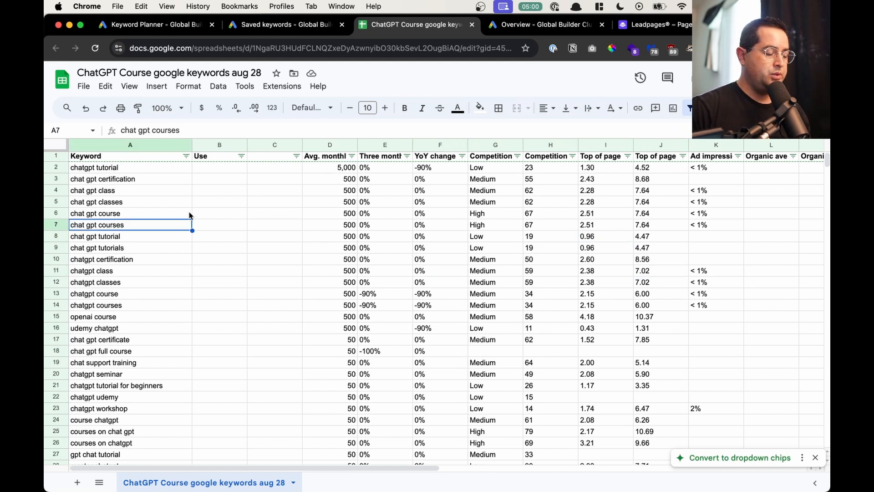
{"action": "left_click", "coordinate": [212, 171]}
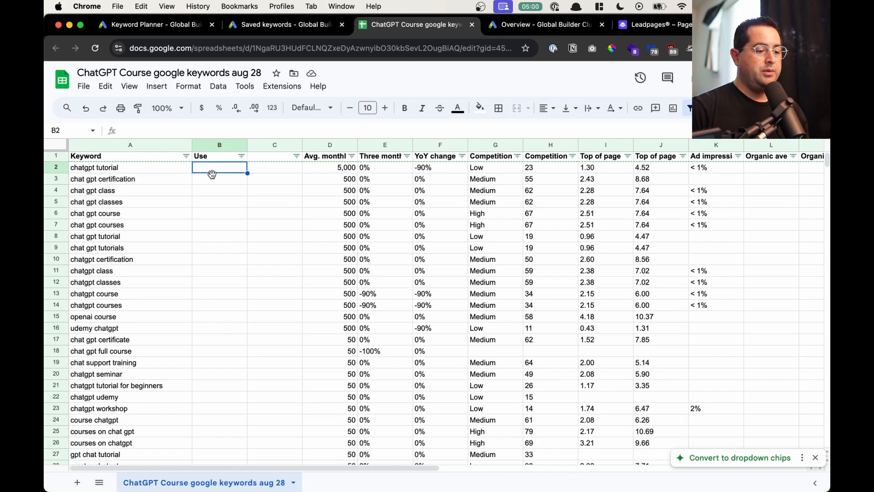
Step: Search the web for "google brad phrase exact ad syntax" in a new tab
{"action": "key", "text": "ctrl+t"}
{"action": "type", "text": "google "}
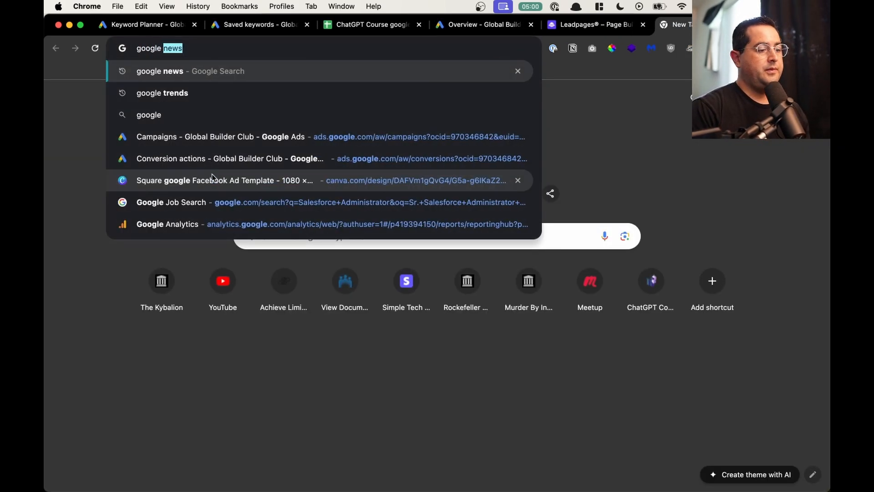
{"action": "type", "text": "brad"}
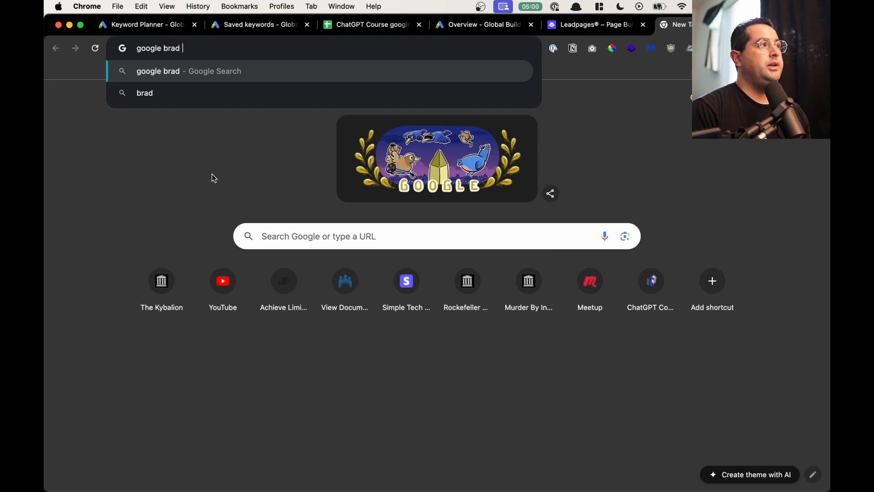
{"action": "type", "text": " phrase ex"}
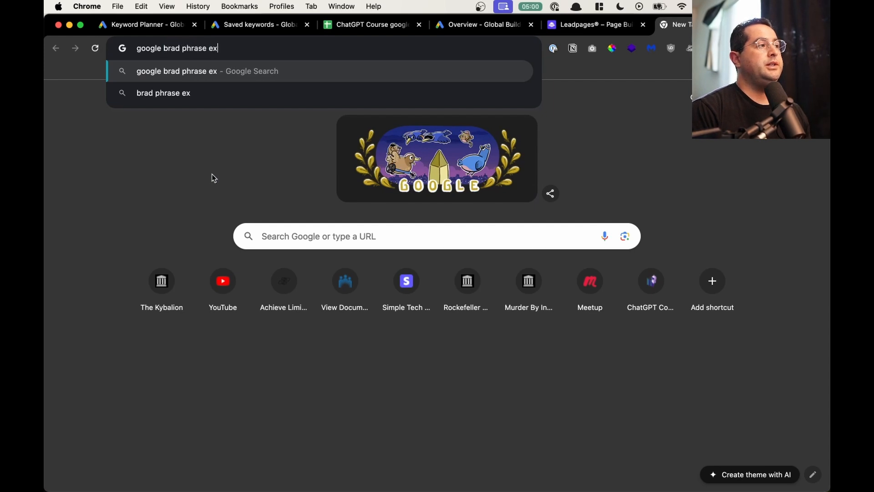
{"action": "type", "text": "act ad"}
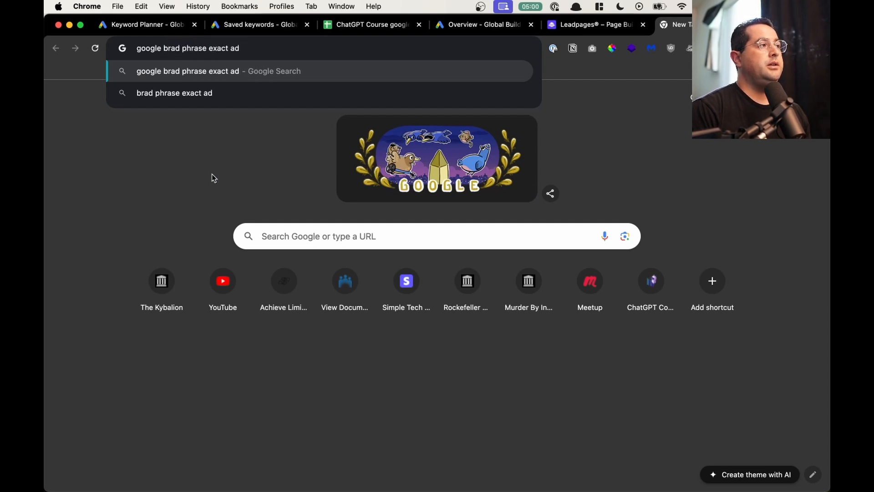
{"action": "type", "text": " syntax"}
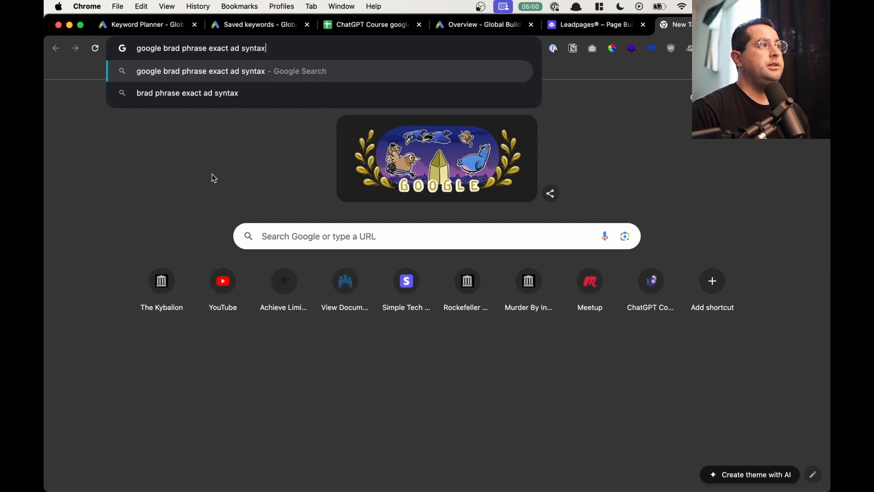
{"action": "key", "text": "Return"}
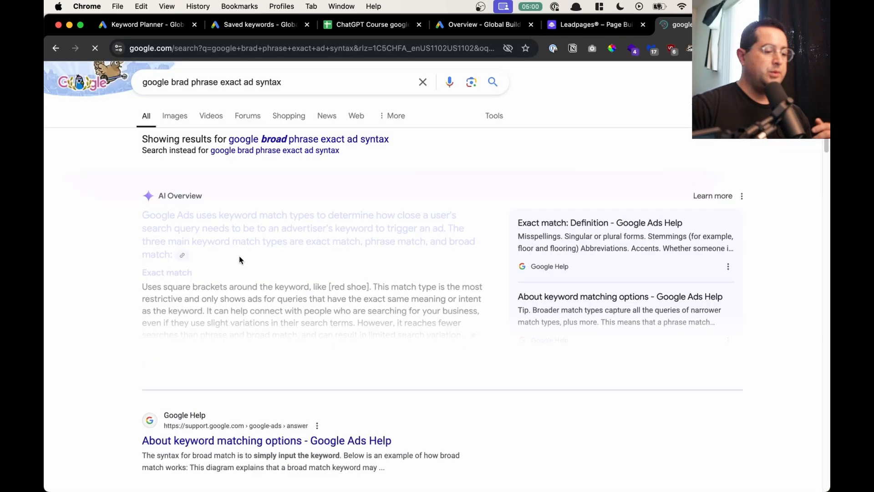
Step: Show image results for the search and enlarge WordStream's Keyword Match Types chart to read the broad, phrase and exact match syntax
{"action": "left_click", "coordinate": [175, 117]}
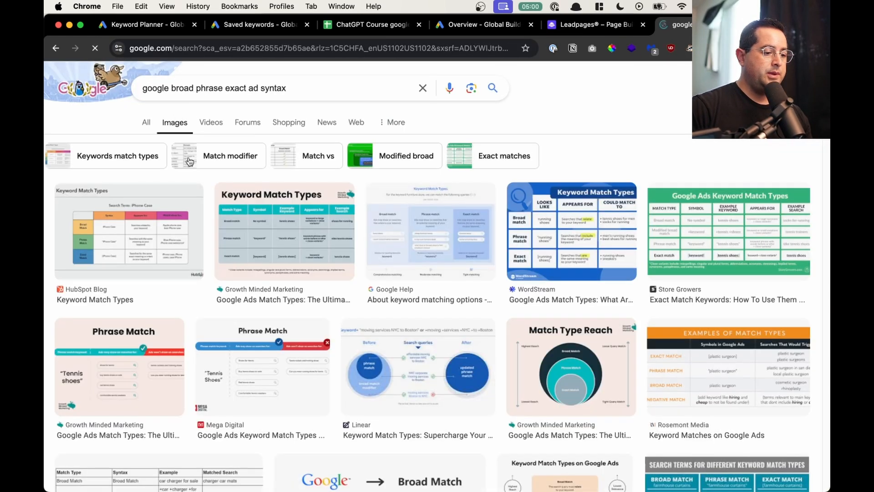
{"action": "left_click", "coordinate": [549, 232]}
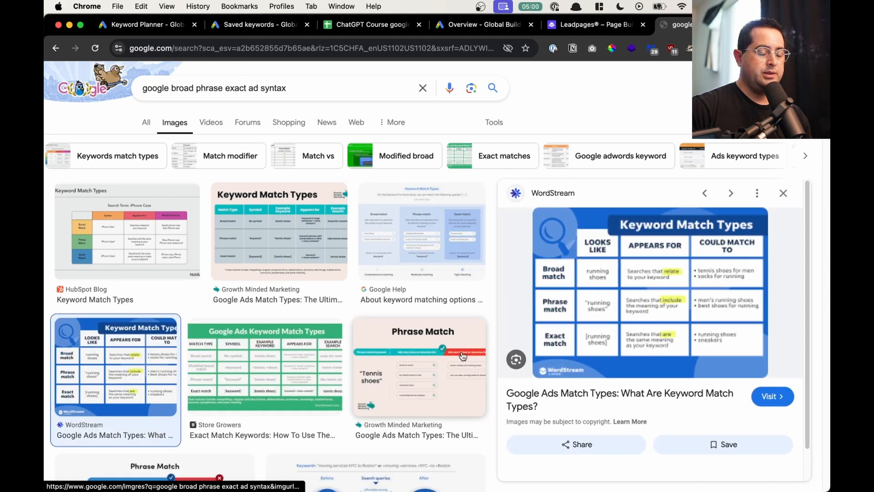
{"action": "scroll", "coordinate": [712, 304], "scroll_direction": "up", "scroll_amount": 5}
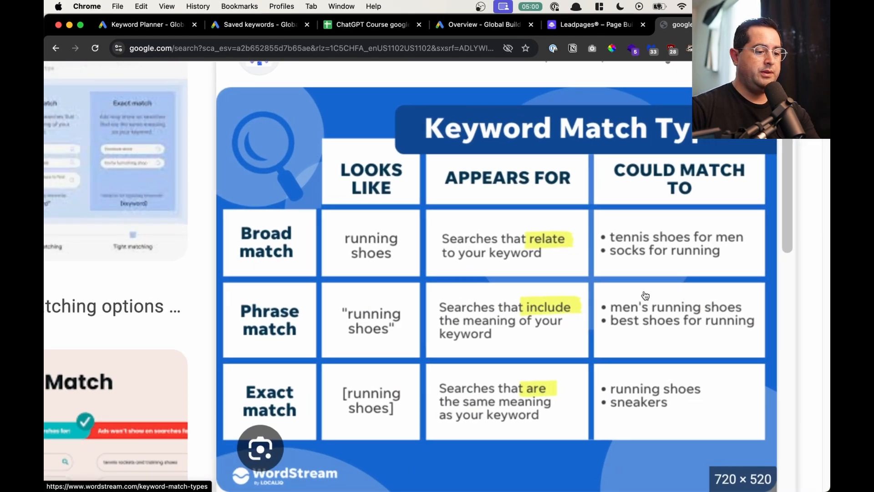
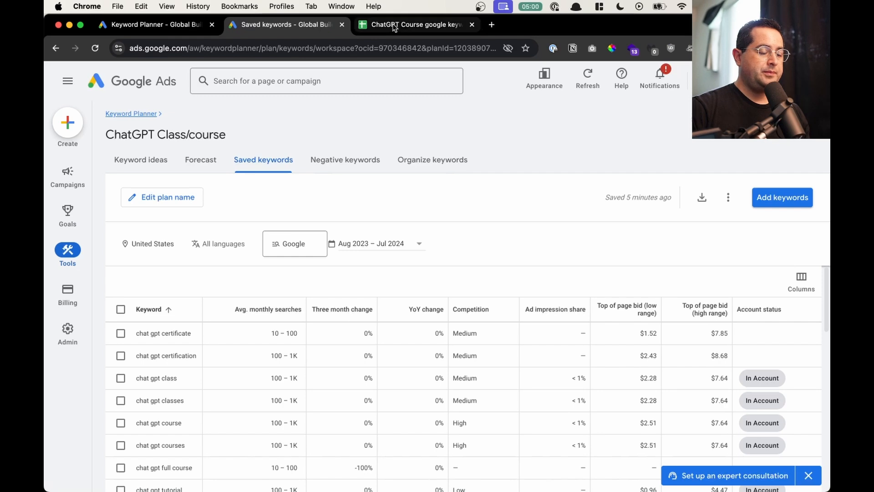
Step: Return to the ChatGPT Course google keywords aug 28 spreadsheet and enter a double quotation mark (") in cell B2
{"action": "left_click", "coordinate": [414, 25]}
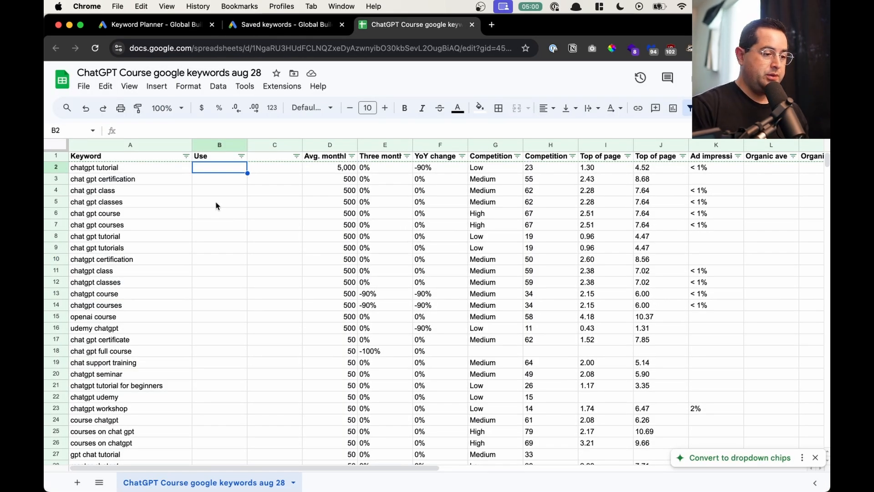
{"action": "type", "text": "\""}
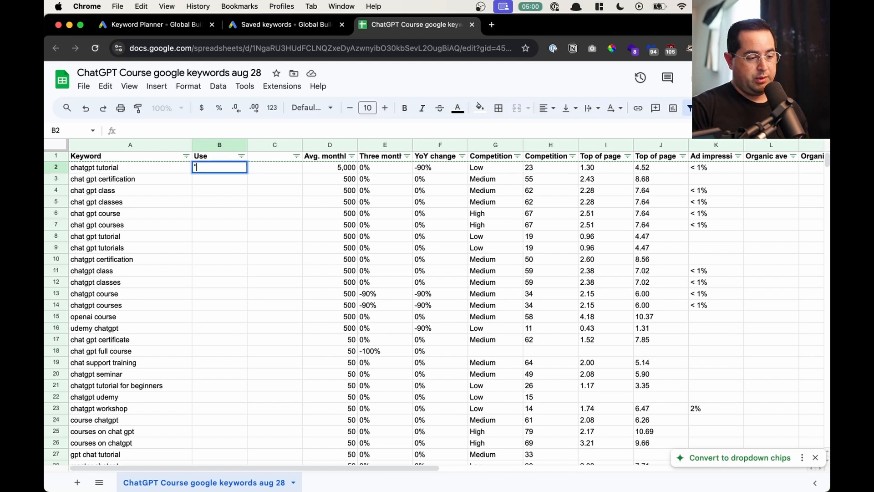
{"action": "key", "text": "Tab"}
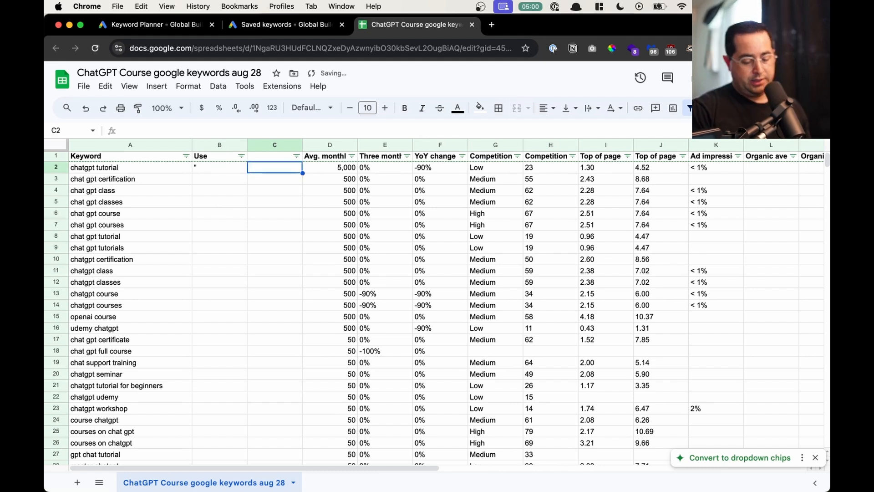
Step: Enter the formula =CONCATENATE(B2,A2,B2) in cell C2 to wrap the first keyword in quotation marks
{"action": "type", "text": "="}
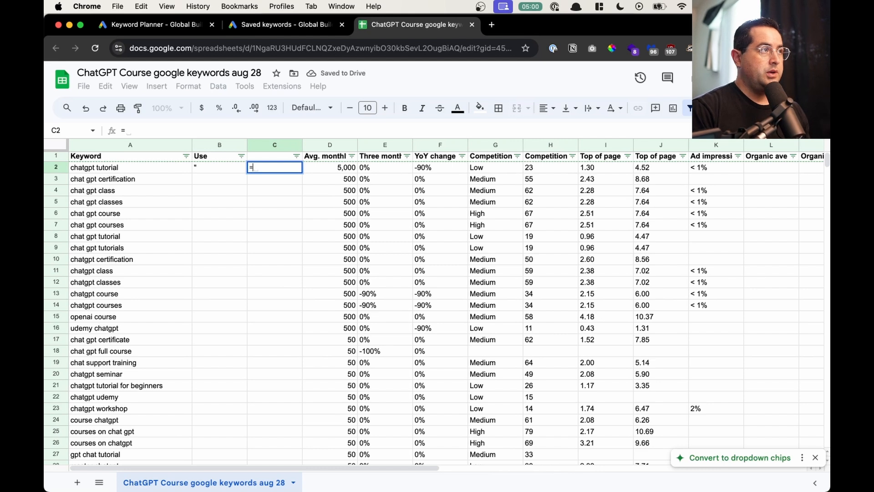
{"action": "type", "text": "concan"}
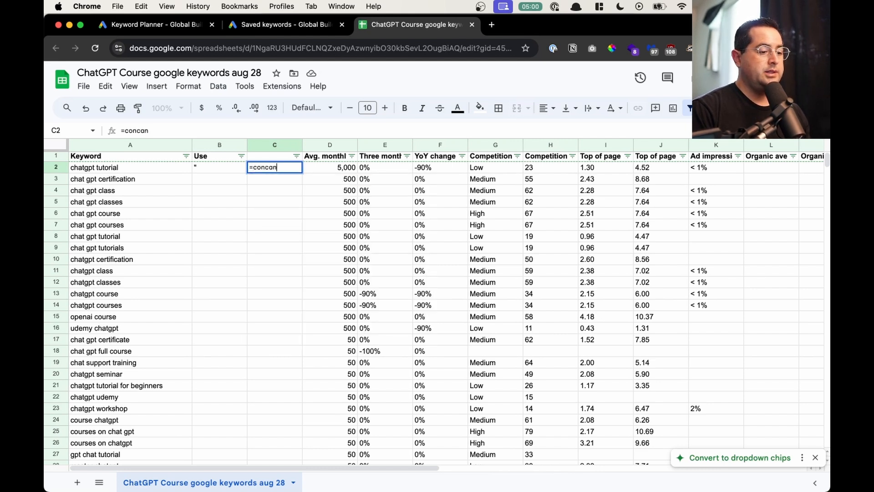
{"action": "key", "text": "BackSpace"}
{"action": "key", "text": "BackSpace"}
{"action": "key", "text": "Down"}
{"action": "key", "text": "Tab"}
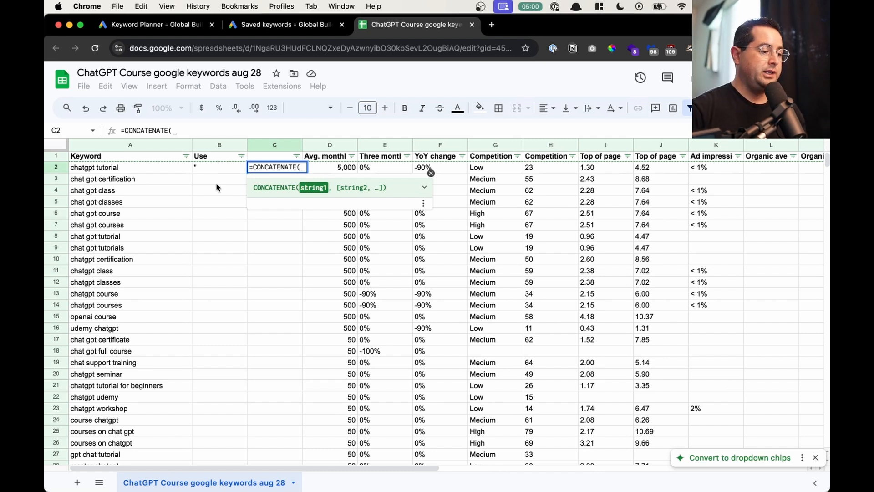
{"action": "left_click", "coordinate": [203, 169]}
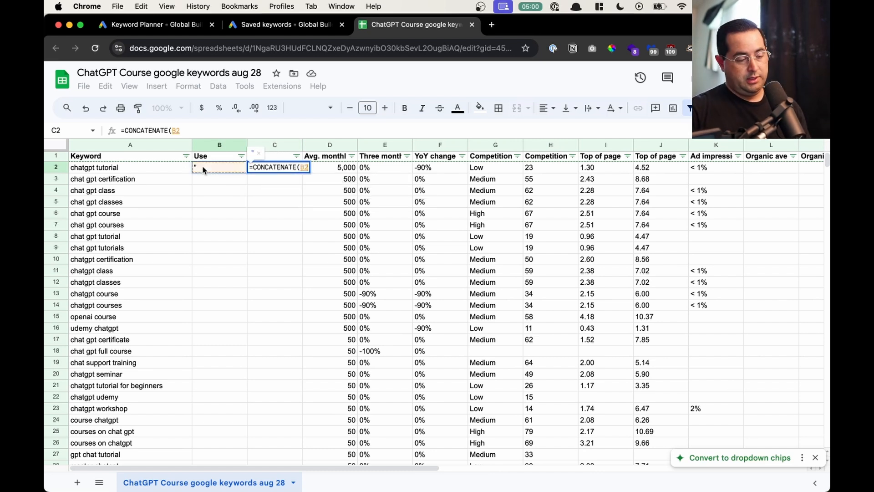
{"action": "type", "text": ","}
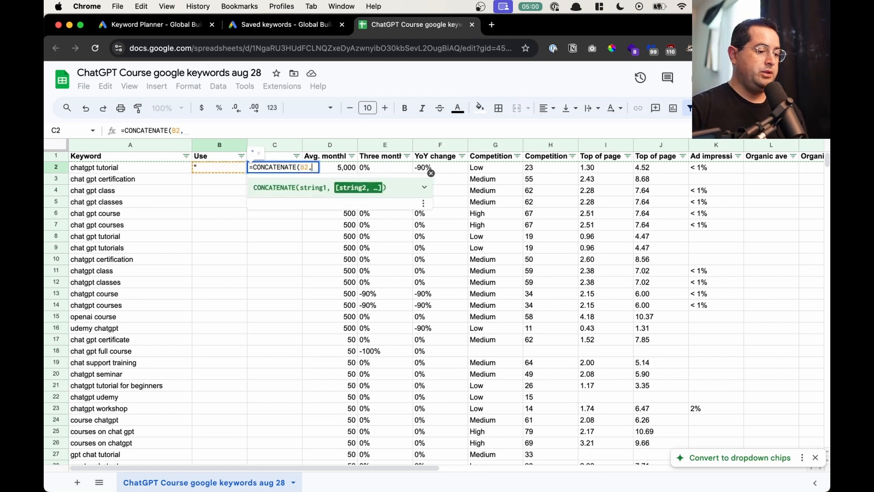
{"action": "left_click", "coordinate": [121, 167]}
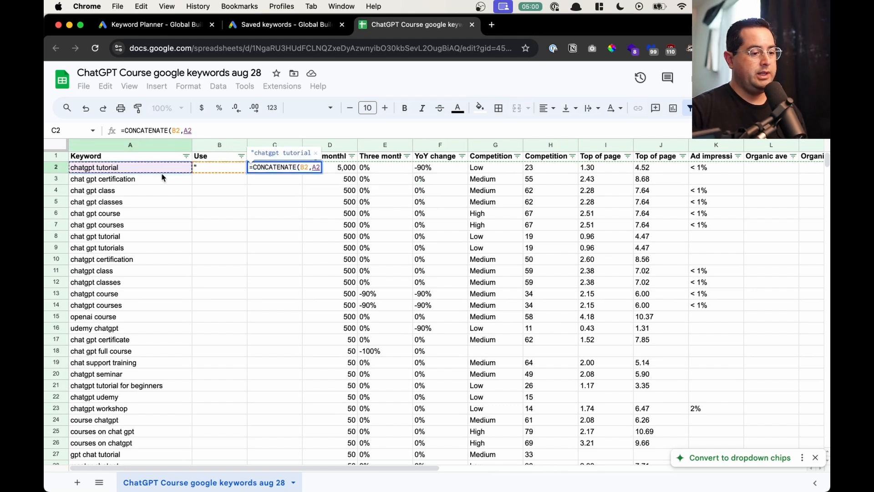
{"action": "type", "text": ","}
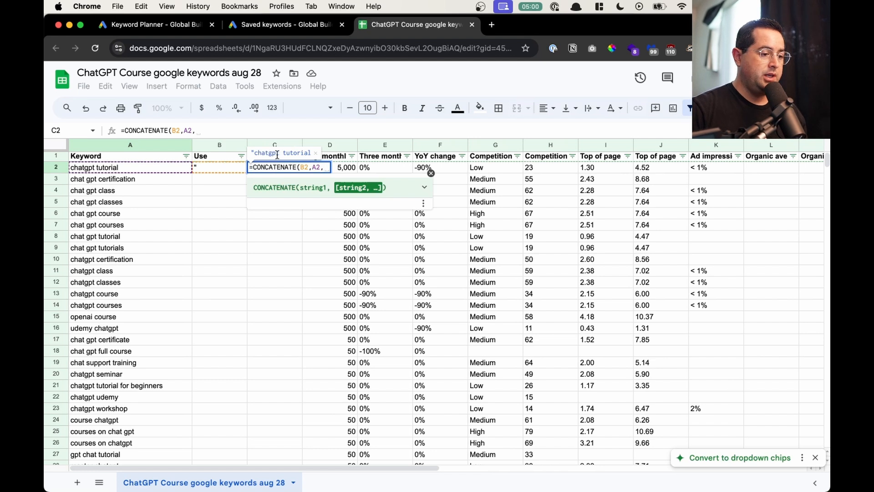
{"action": "left_click", "coordinate": [230, 171]}
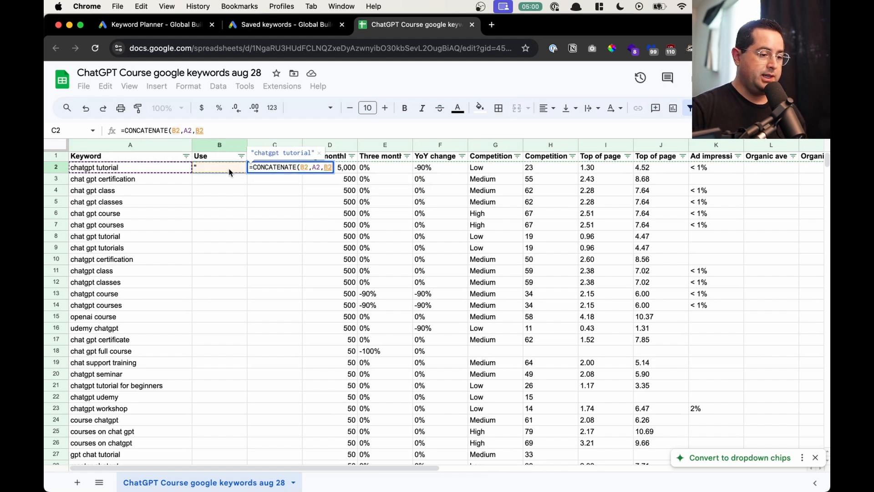
{"action": "type", "text": ")"}
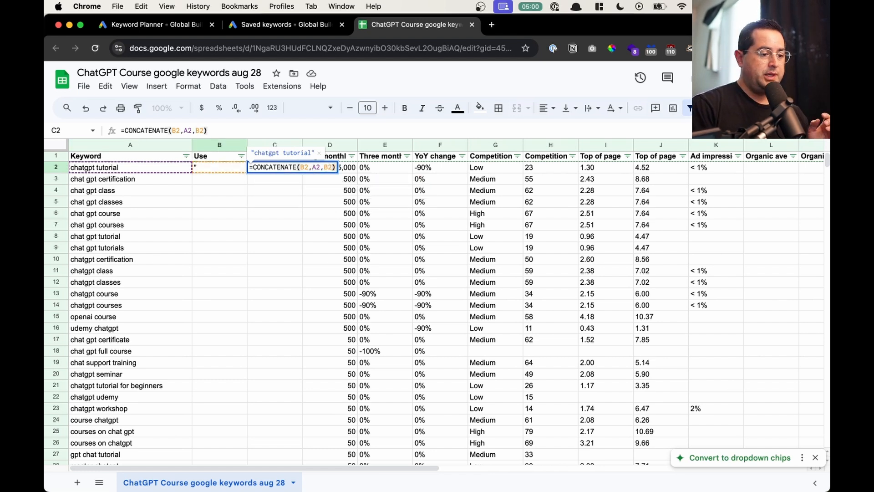
{"action": "key", "text": "Return"}
Step: Fill the quotation mark and CONCATENATE formula from B2:C2 down through row 30
{"action": "left_click_drag", "start_coordinate": [218, 168], "coordinate": [273, 170]}
{"action": "scroll", "coordinate": [264, 228], "scroll_direction": "down", "scroll_amount": 5}
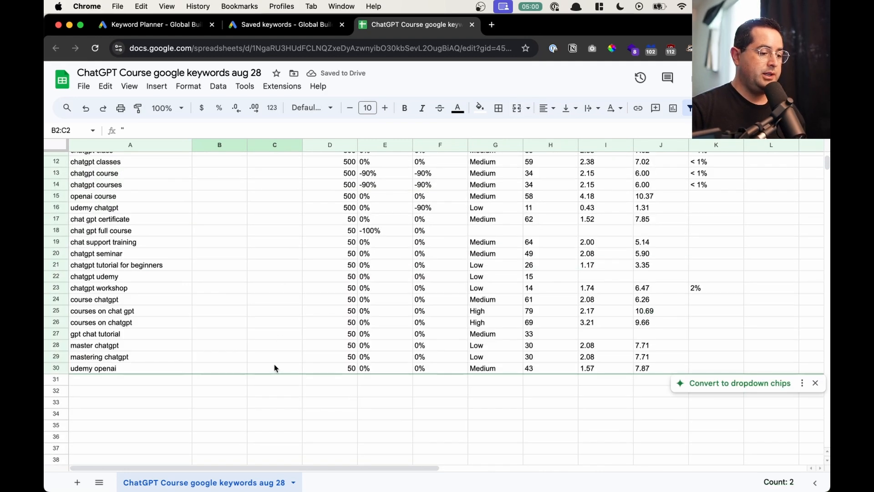
{"action": "left_click", "coordinate": [274, 367], "text": "shift"}
{"action": "key", "text": "ctrl+d"}
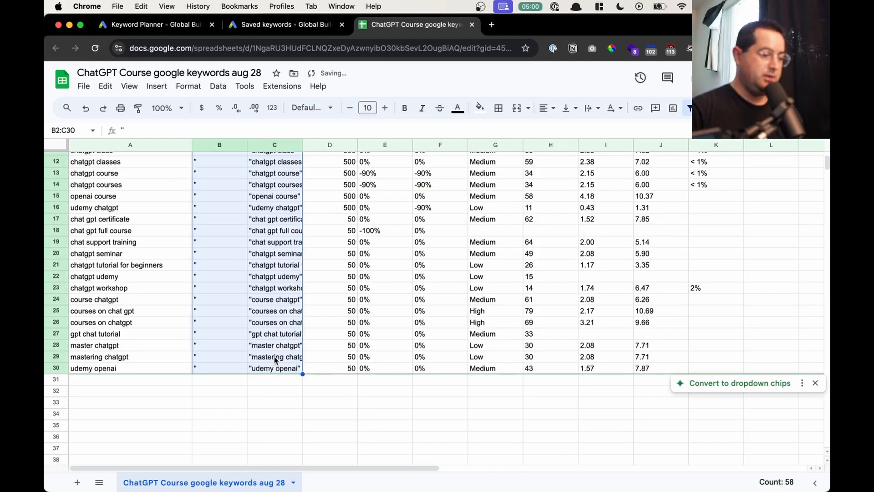
{"action": "scroll", "coordinate": [274, 359], "scroll_direction": "up", "scroll_amount": 5}
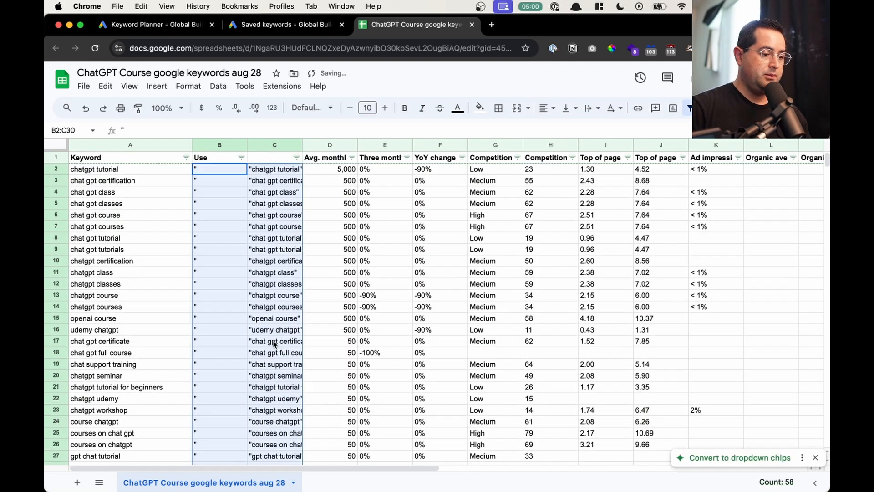
Step: Widen column C so the quoted keywords fit in full
{"action": "left_click", "coordinate": [301, 144]}
{"action": "left_click_drag", "start_coordinate": [301, 144], "coordinate": [363, 143]}
{"action": "left_click", "coordinate": [328, 228]}
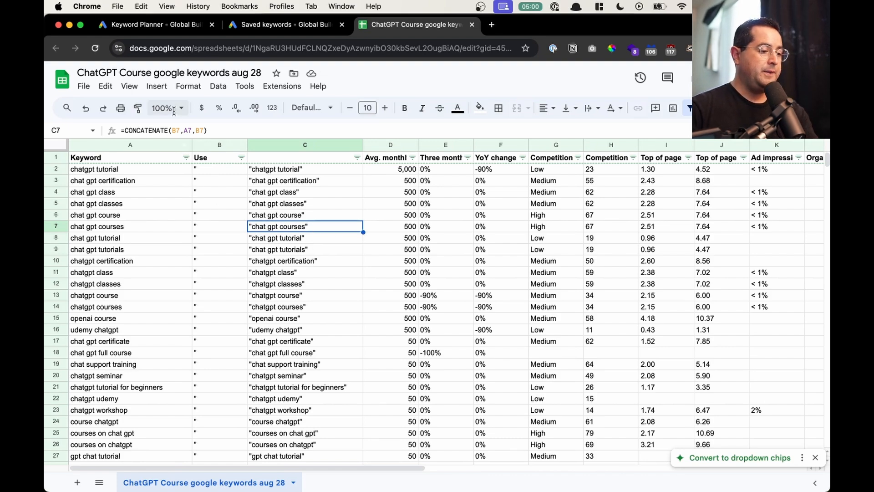
Step: Compare the plain keywords in column A with the quotation marks in column B and the combined phrases in column C
{"action": "scroll", "coordinate": [173, 111], "scroll_direction": "up", "scroll_amount": 5}
{"action": "scroll", "coordinate": [174, 111], "scroll_direction": "down", "scroll_amount": 2}
{"action": "scroll", "coordinate": [174, 110], "scroll_direction": "left", "scroll_amount": 3}
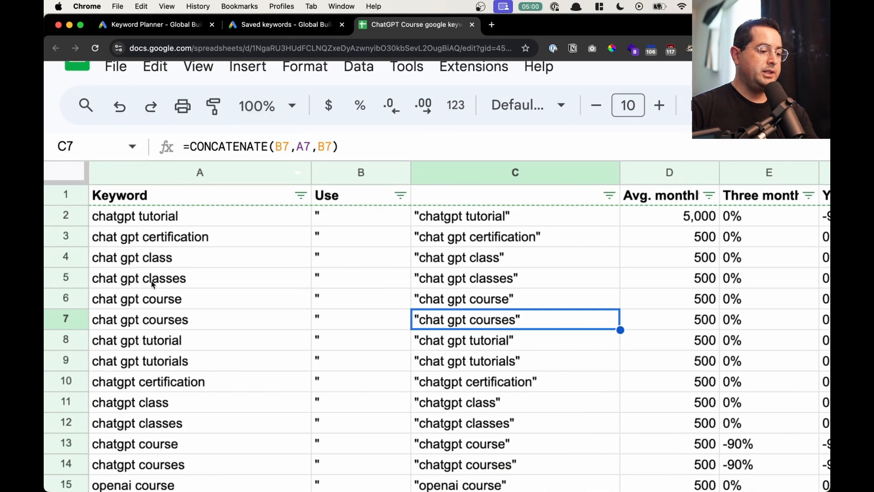
{"action": "left_click", "coordinate": [211, 219]}
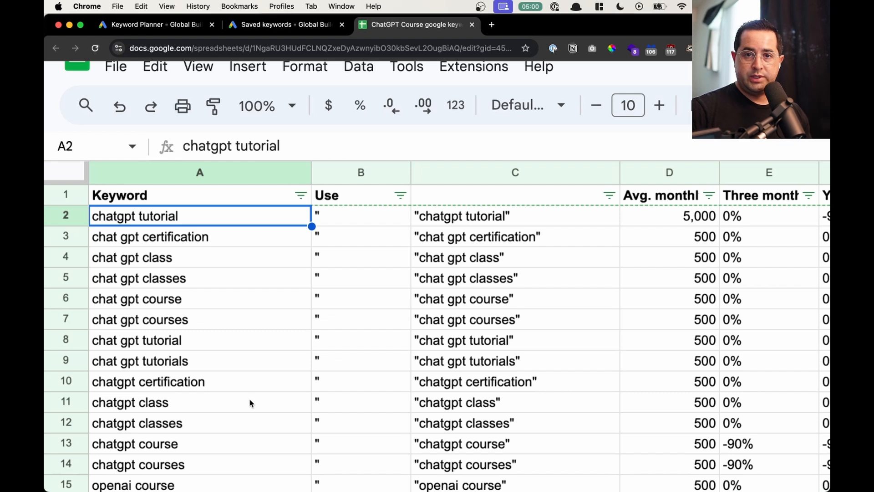
{"action": "left_click", "coordinate": [256, 351]}
{"action": "left_click", "coordinate": [314, 301]}
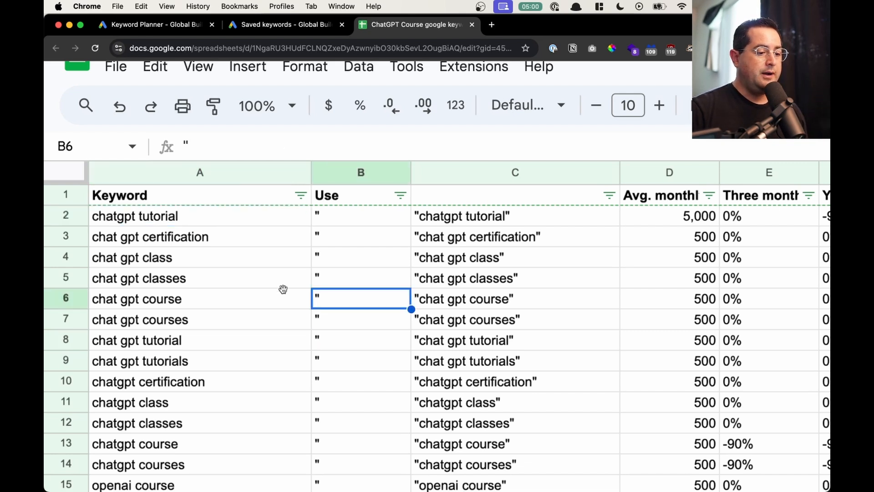
{"action": "left_click", "coordinate": [481, 220]}
{"action": "left_click", "coordinate": [374, 222]}
{"action": "left_click", "coordinate": [445, 223]}
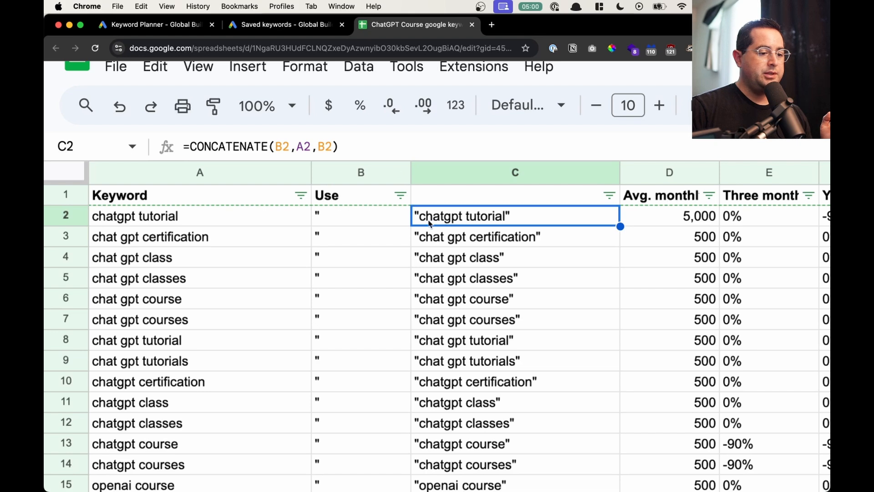
{"action": "type", "text": "`"}
{"action": "left_click", "coordinate": [382, 225]}
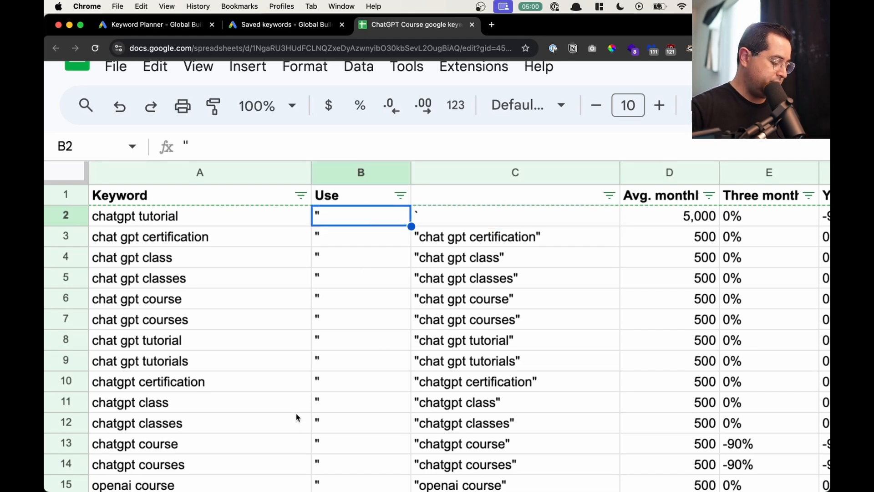
{"action": "key", "text": "super+z"}
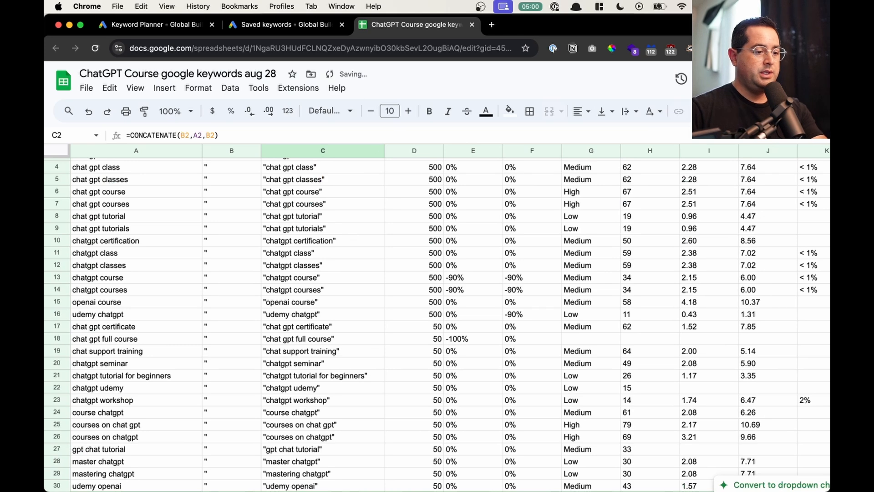
Step: Select all the quoted phrase-match keywords in C2:C30
{"action": "scroll", "coordinate": [283, 272], "scroll_direction": "up", "scroll_amount": 2}
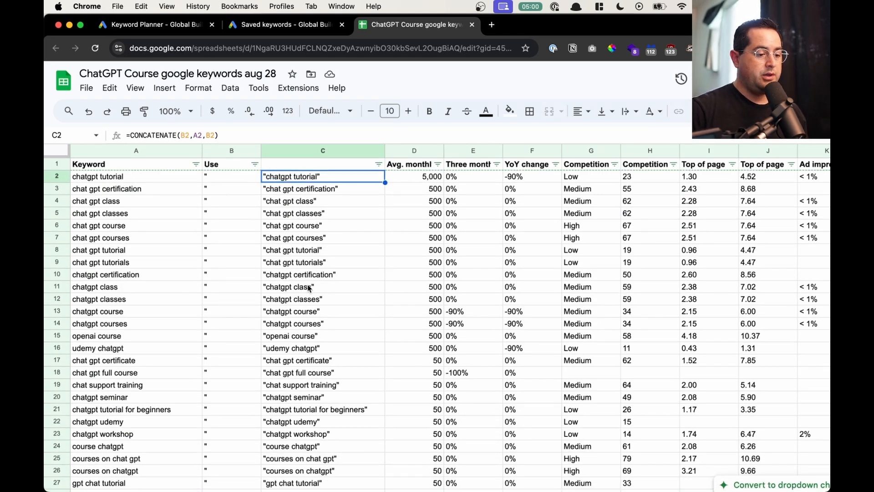
{"action": "scroll", "coordinate": [307, 289], "scroll_direction": "down", "scroll_amount": 10}
{"action": "scroll", "coordinate": [306, 305], "scroll_direction": "up", "scroll_amount": 7}
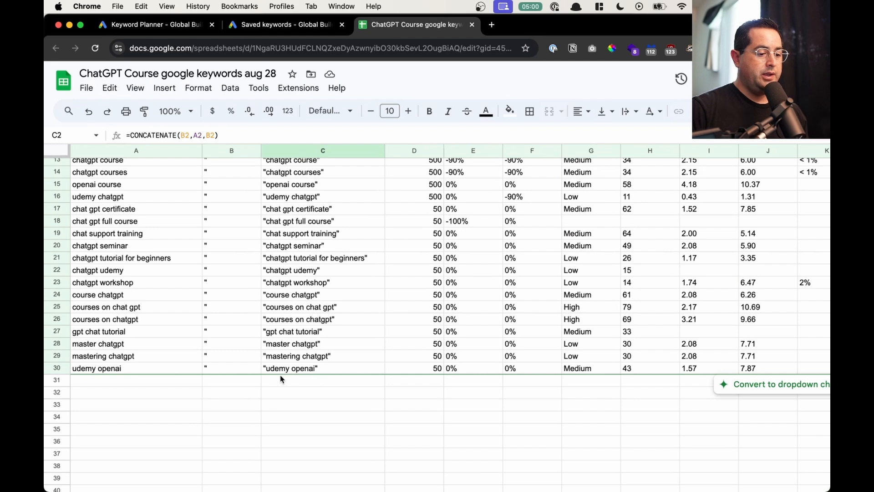
{"action": "left_click", "coordinate": [318, 362], "text": "shift"}
{"action": "scroll", "coordinate": [327, 360], "scroll_direction": "up", "scroll_amount": 5}
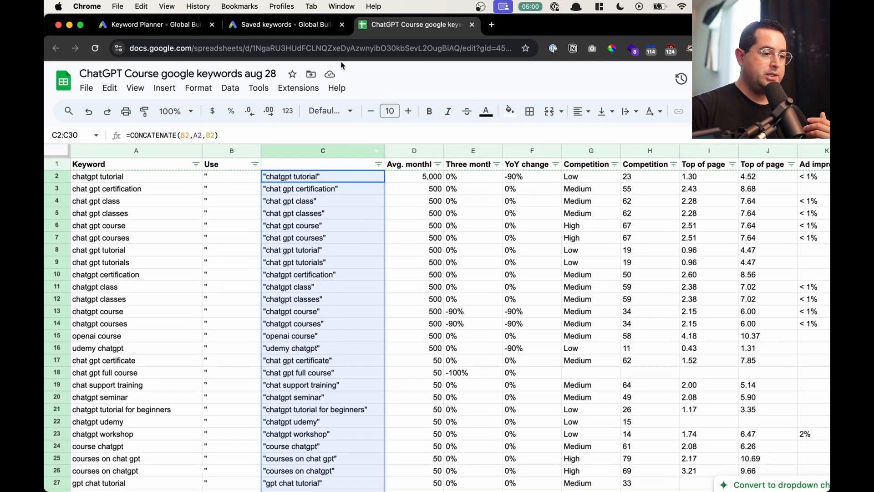
Step: Switch to the Google Ads saved keywords page and open the campaigns Overview
{"action": "left_click_drag", "start_coordinate": [267, 26], "coordinate": [505, 26]}
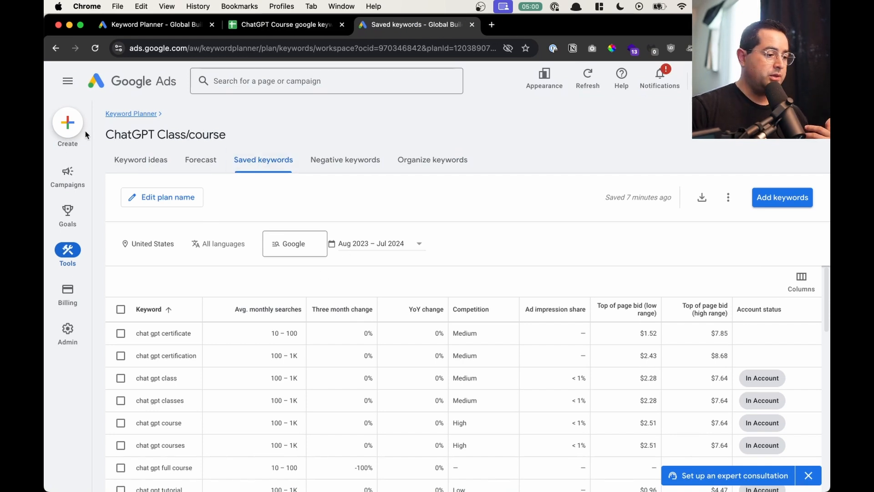
{"action": "mouse_move", "coordinate": [68, 171]}
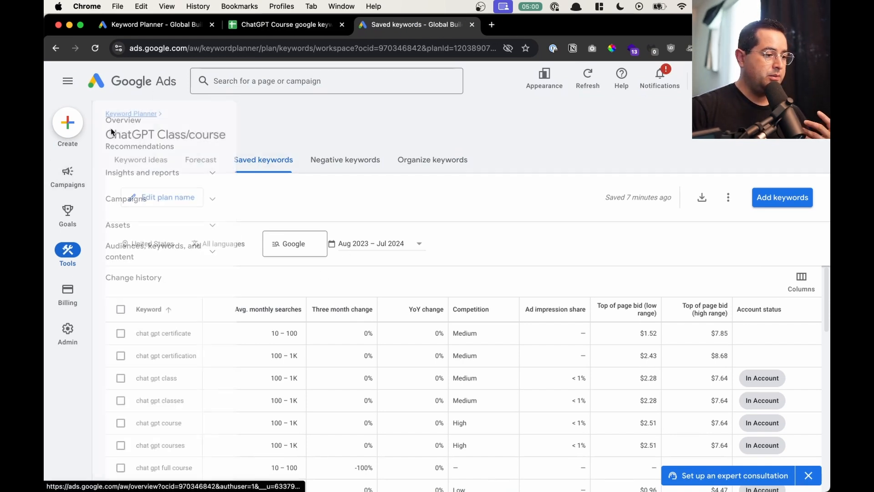
{"action": "left_click", "coordinate": [146, 119]}
{"action": "mouse_move", "coordinate": [79, 177]}
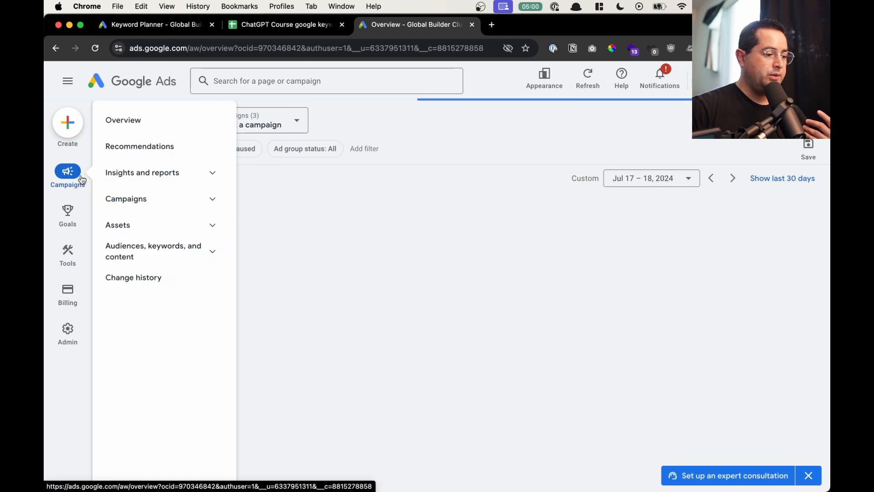
{"action": "left_click", "coordinate": [138, 125]}
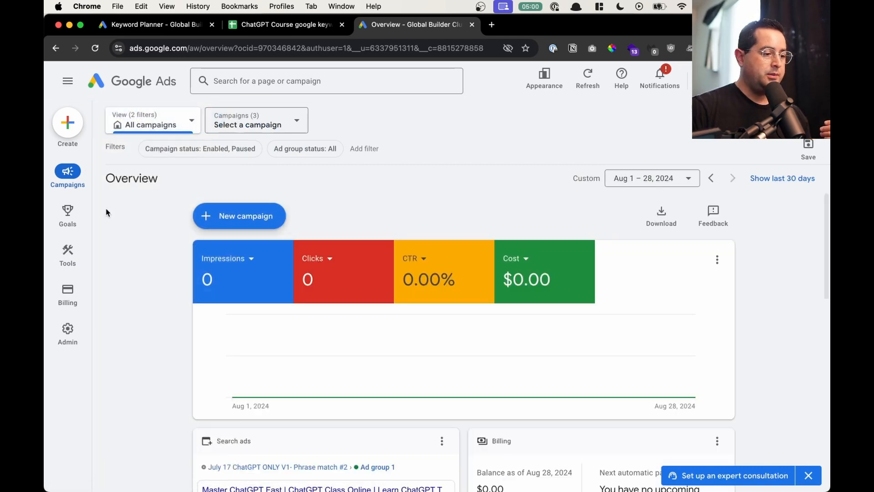
{"action": "mouse_move", "coordinate": [72, 182]}
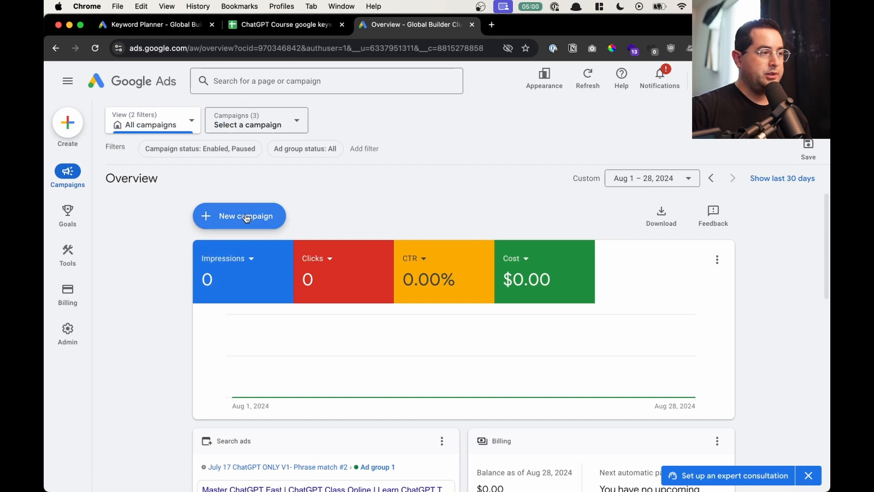
Step: Start a new campaign and choose Leads as its objective
{"action": "left_click", "coordinate": [248, 215]}
{"action": "left_click", "coordinate": [245, 233]}
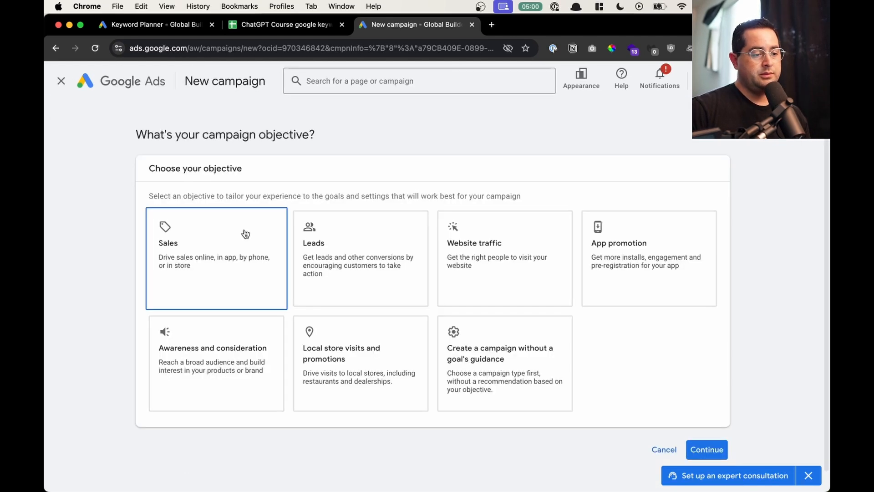
{"action": "left_click", "coordinate": [373, 260]}
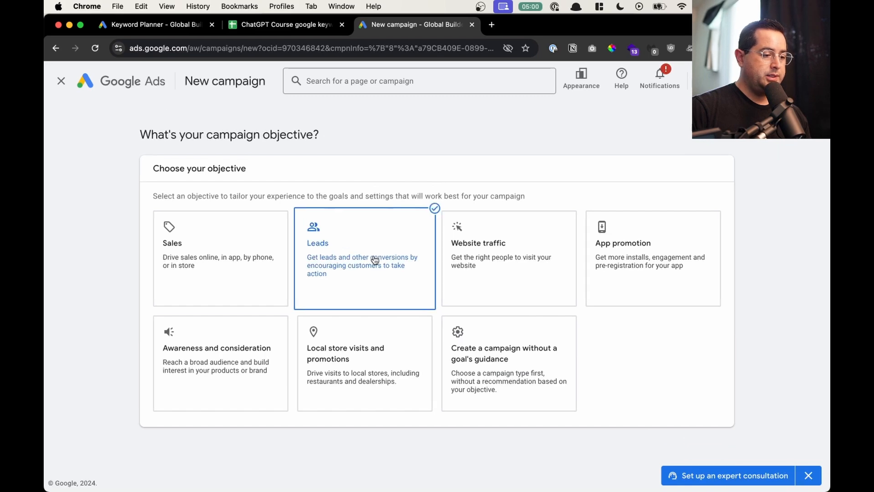
Step: Add Submit lead forms to the conversion goals used for the Leads campaign
{"action": "scroll", "coordinate": [360, 272], "scroll_direction": "down", "scroll_amount": 3}
{"action": "scroll", "coordinate": [360, 272], "scroll_direction": "down", "scroll_amount": 2}
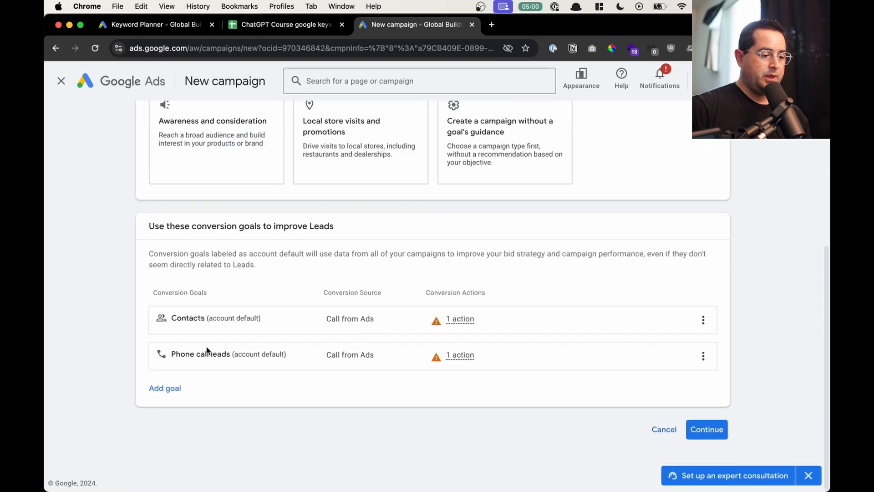
{"action": "left_click", "coordinate": [155, 388]}
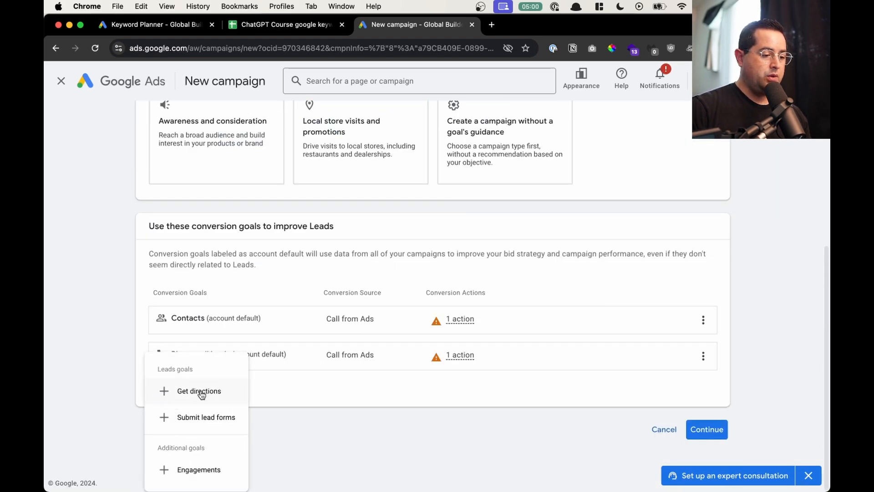
{"action": "left_click", "coordinate": [201, 418]}
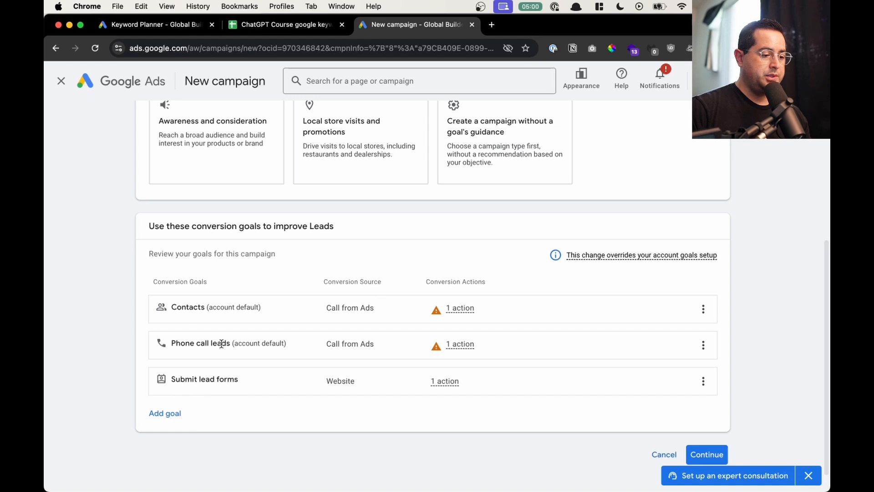
Step: Remove the Phone call leads and Contacts conversion goals from the campaign, leaving only Submit lead forms
{"action": "left_click", "coordinate": [705, 348]}
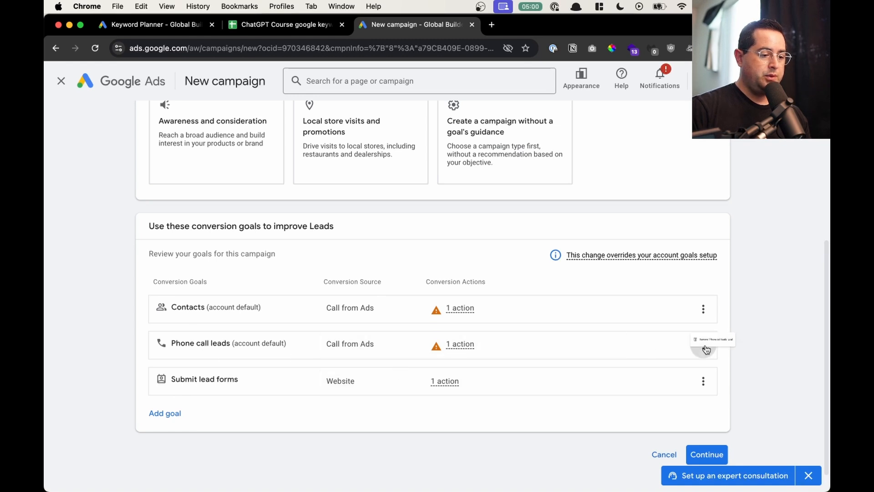
{"action": "left_click", "coordinate": [717, 357]}
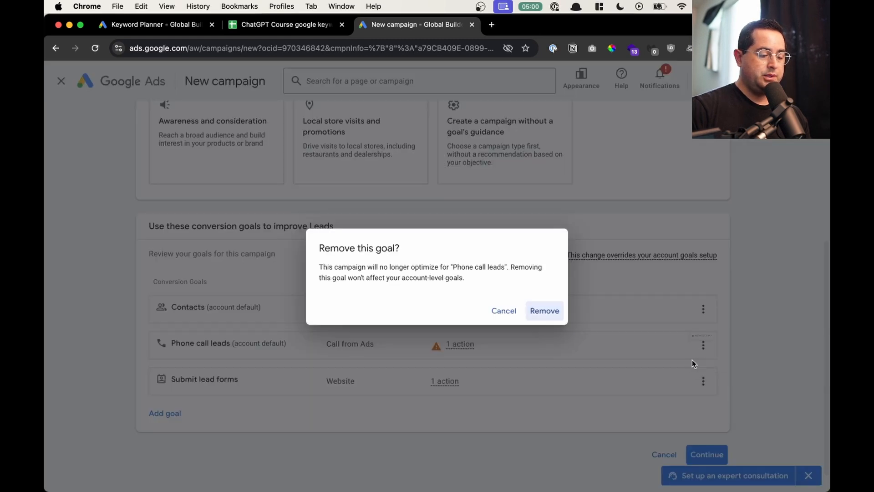
{"action": "left_click", "coordinate": [534, 310]}
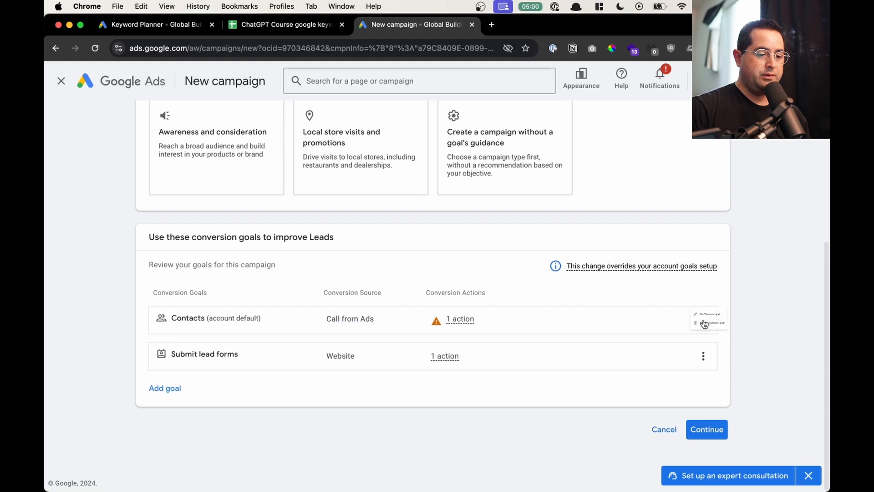
{"action": "left_click", "coordinate": [703, 320]}
{"action": "left_click", "coordinate": [710, 355]}
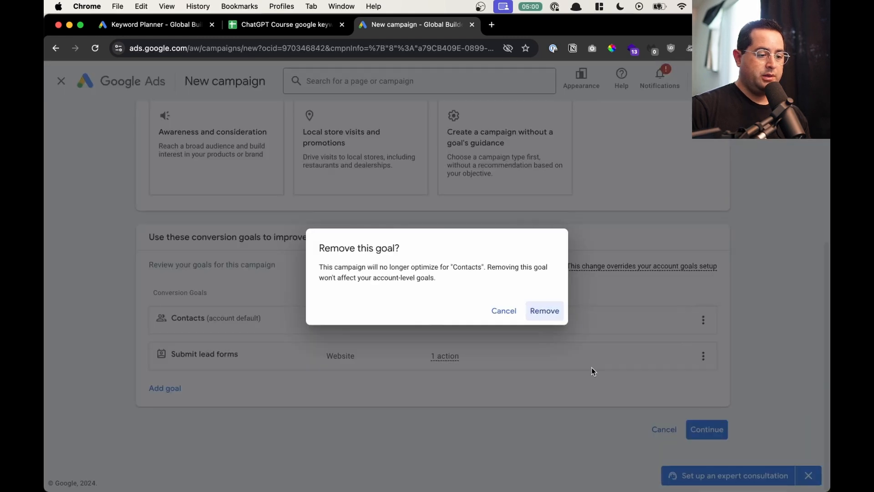
{"action": "left_click", "coordinate": [528, 311]}
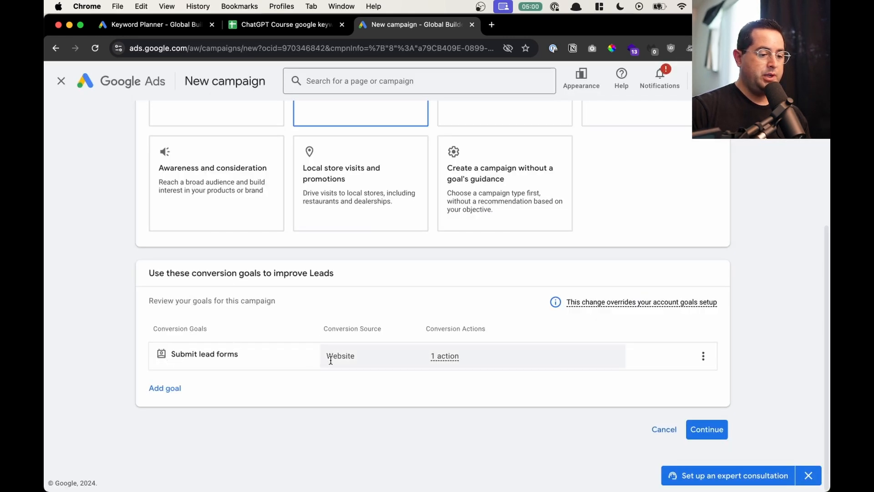
Step: Check the conversion action behind the Submit lead forms goal and continue with this goal setup
{"action": "mouse_move", "coordinate": [352, 366]}
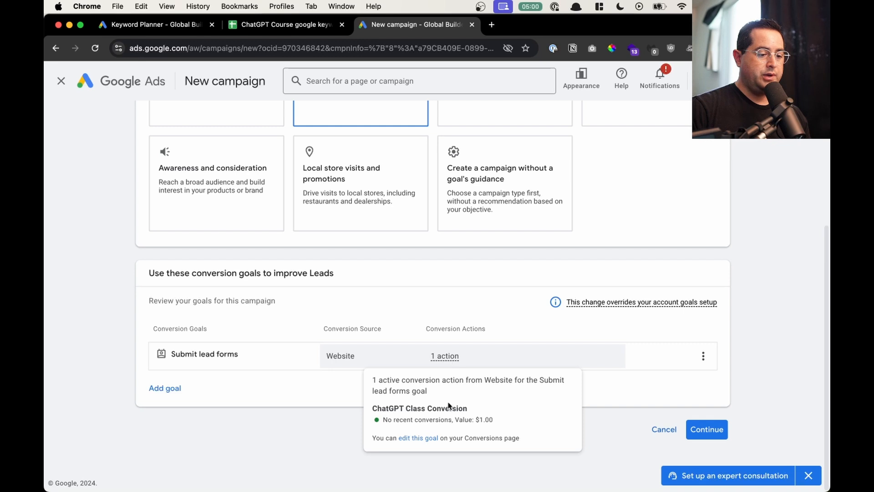
{"action": "left_click_drag", "start_coordinate": [474, 411], "coordinate": [366, 407]}
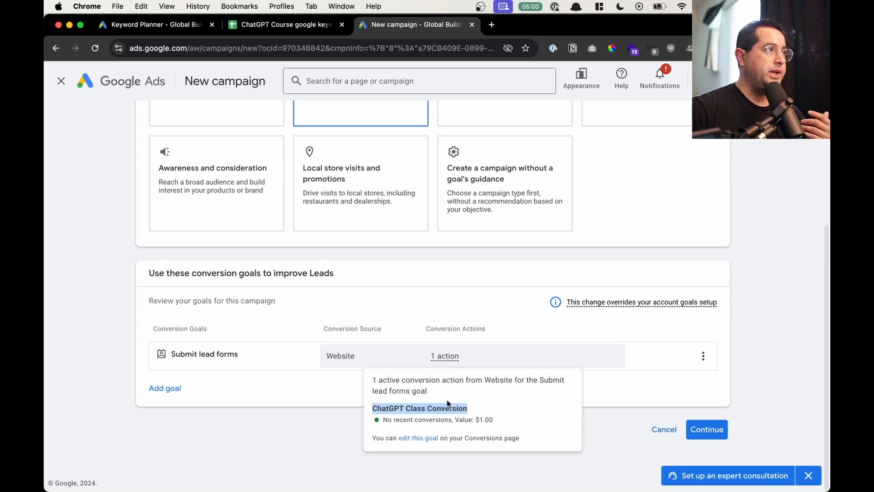
{"action": "left_click", "coordinate": [585, 371]}
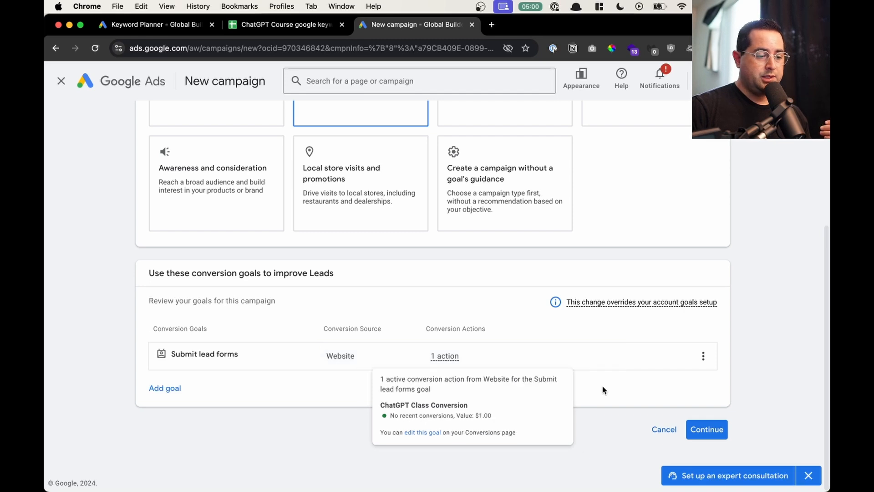
{"action": "left_click", "coordinate": [701, 431]}
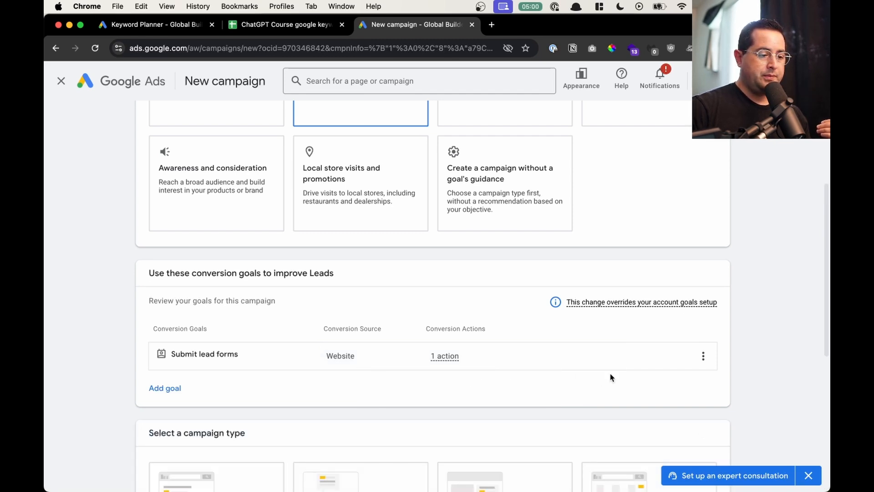
Step: Choose Search as the campaign type and enable Website visits as the way to reach the goal
{"action": "left_click", "coordinate": [207, 268]}
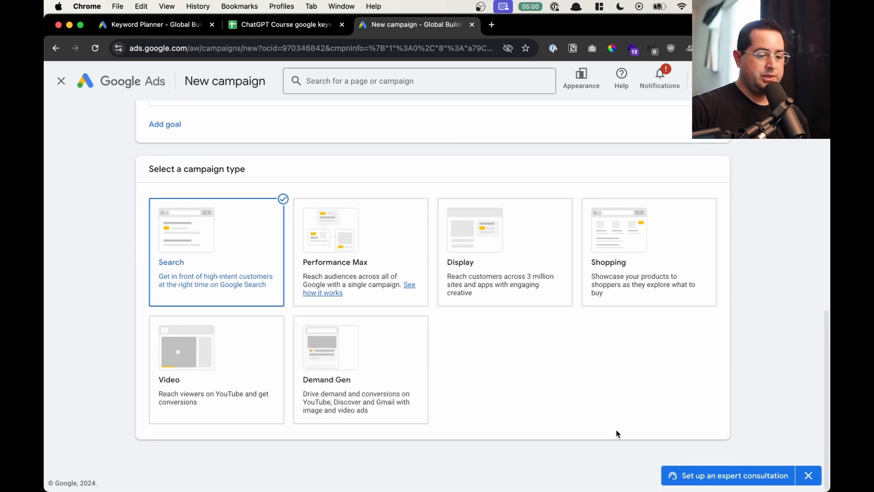
{"action": "scroll", "coordinate": [263, 363], "scroll_direction": "down", "scroll_amount": 4}
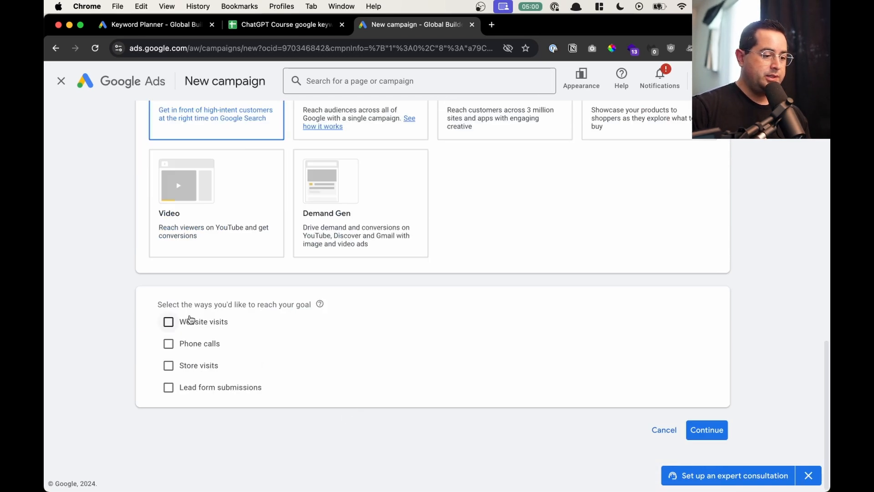
{"action": "left_click", "coordinate": [190, 321]}
{"action": "left_click", "coordinate": [246, 344]}
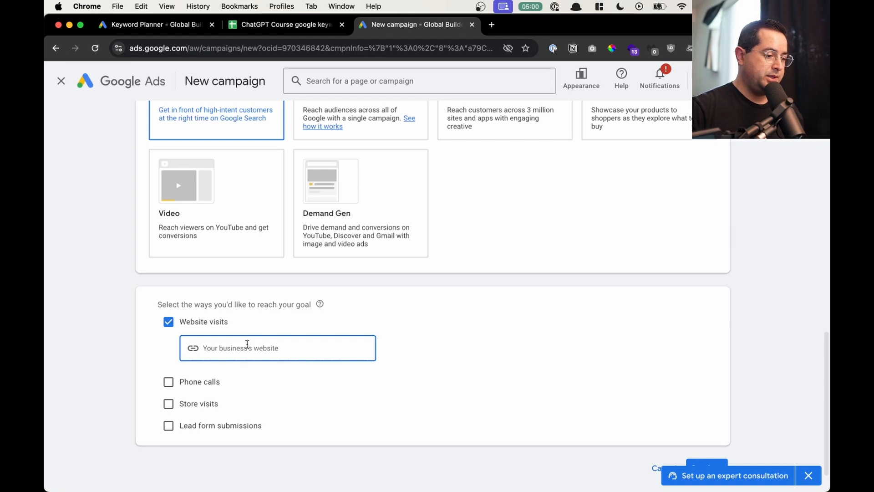
Step: Look up the Leadpages bookmark with the Alfred launcher and open its landing pages list
{"action": "scroll", "coordinate": [273, 318], "scroll_direction": "up", "scroll_amount": 2}
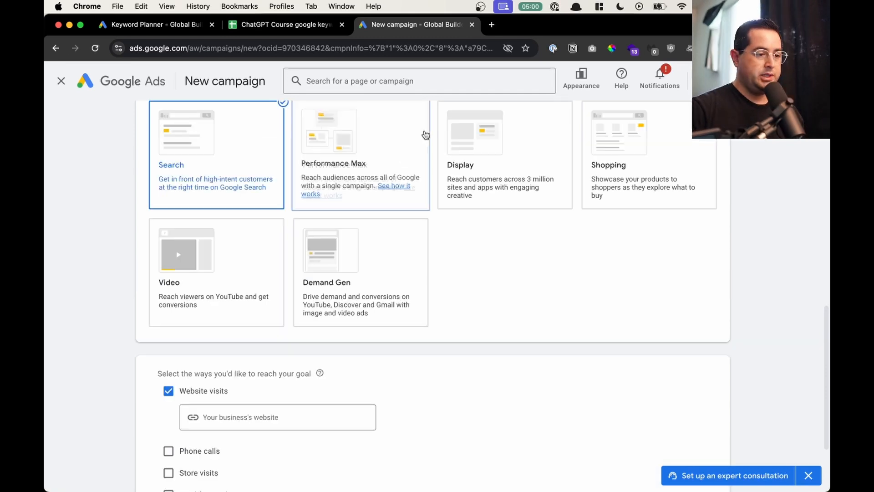
{"action": "key", "text": "alt+space"}
{"action": "type", "text": "lea"}
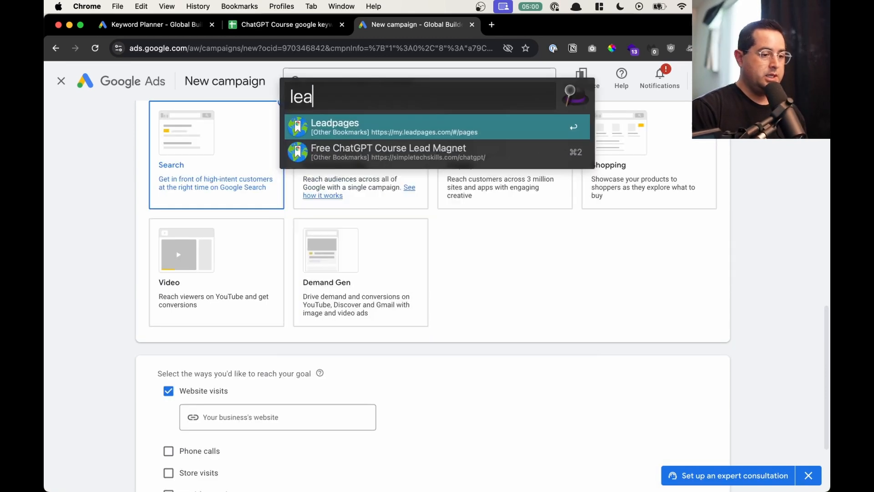
{"action": "key", "text": "Return"}
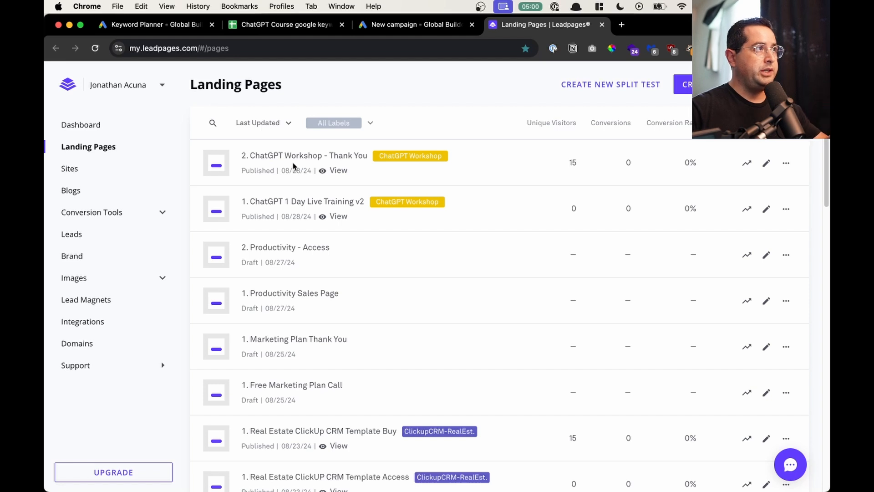
Step: Search the web for "alfred mac" in a new tab and open the official Alfred site
{"action": "key", "text": "cmd+t"}
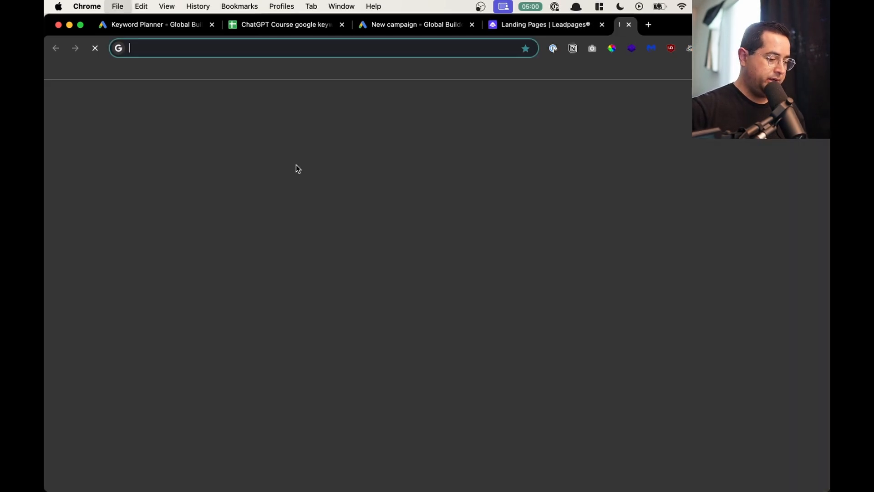
{"action": "type", "text": "alfred mac"}
{"action": "key", "text": "Return"}
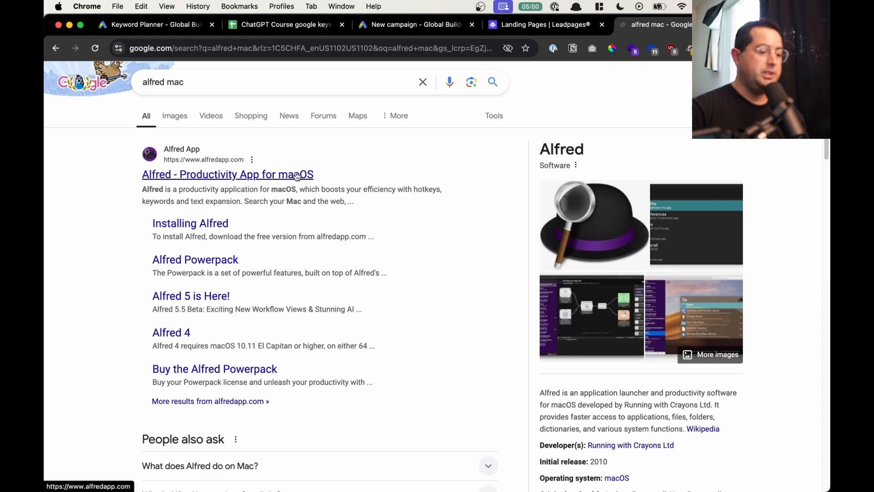
{"action": "left_click", "coordinate": [298, 176]}
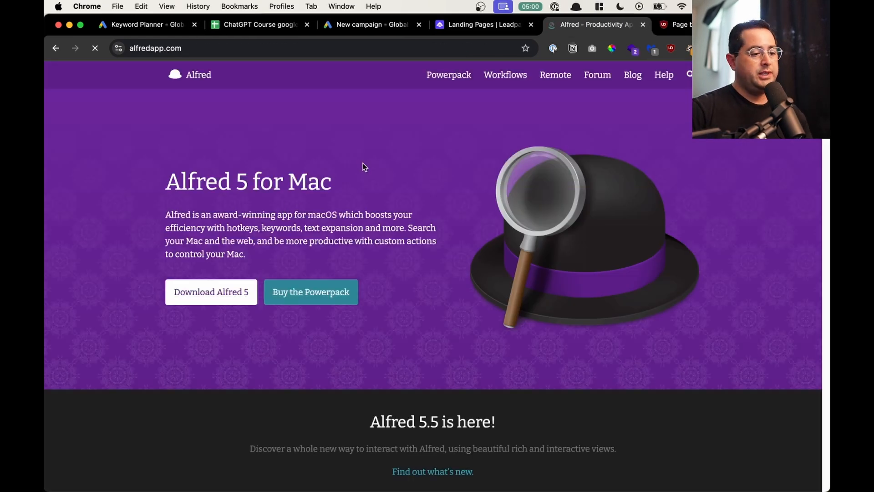
Step: Examine the site's Search and Browse section and briefly bring up Spotlight Search for comparison
{"action": "scroll", "coordinate": [282, 199], "scroll_direction": "down", "scroll_amount": 10}
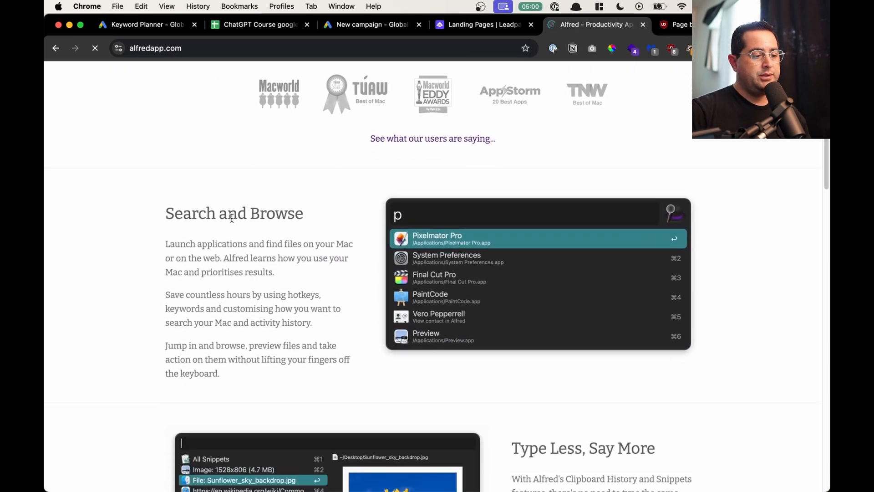
{"action": "triple_click", "coordinate": [277, 214]}
{"action": "left_click_drag", "start_coordinate": [276, 235], "coordinate": [297, 244]}
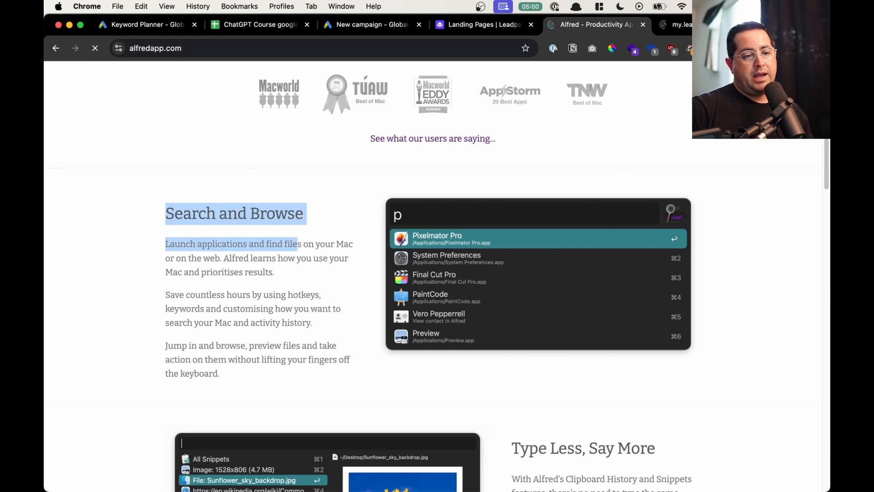
{"action": "key", "text": "super+space"}
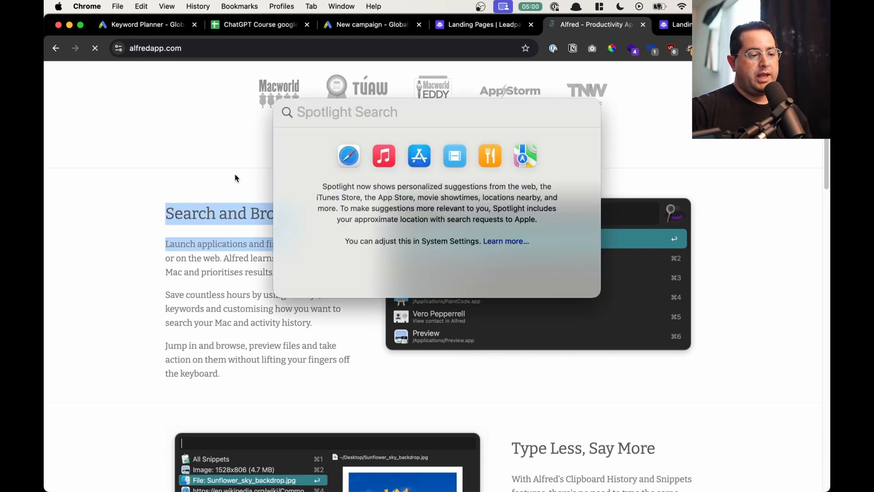
{"action": "key", "text": "Escape"}
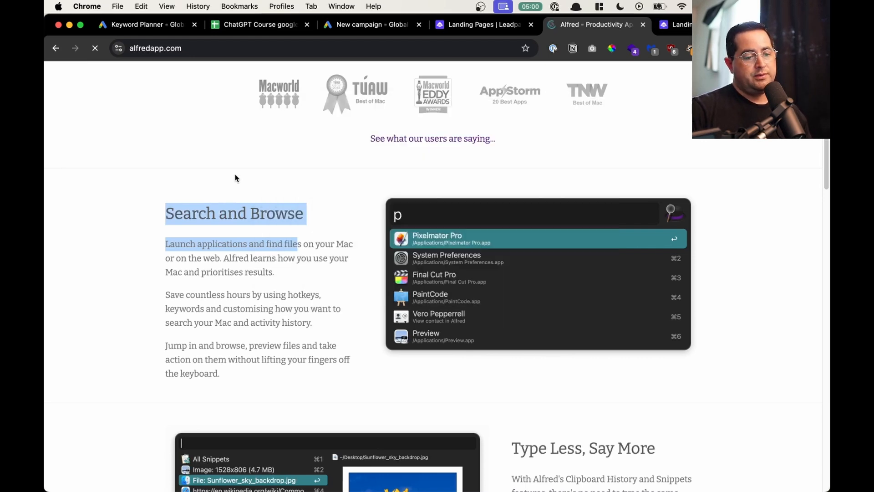
{"action": "left_click", "coordinate": [232, 240]}
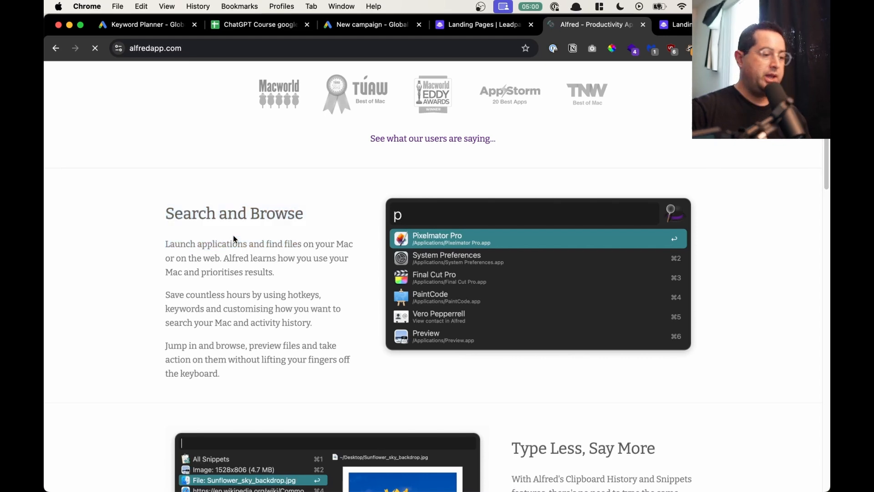
{"action": "left_click_drag", "start_coordinate": [309, 214], "coordinate": [175, 215]}
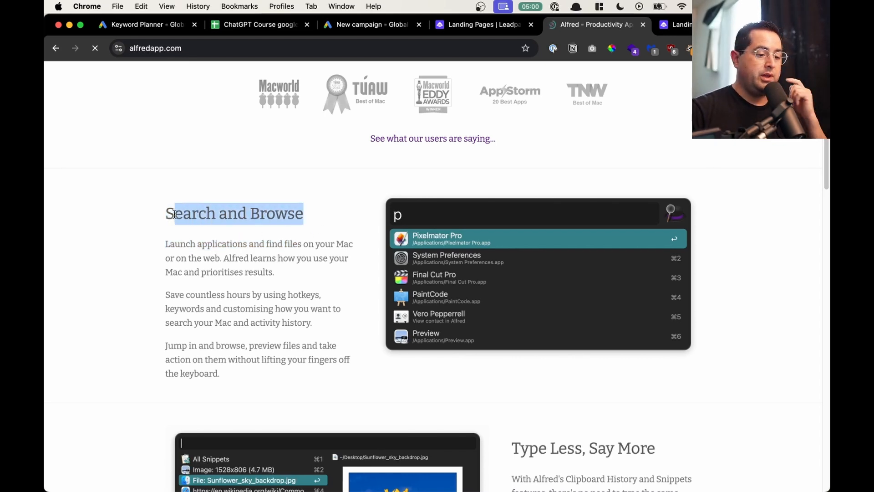
{"action": "scroll", "coordinate": [177, 212], "scroll_direction": "down", "scroll_amount": 2}
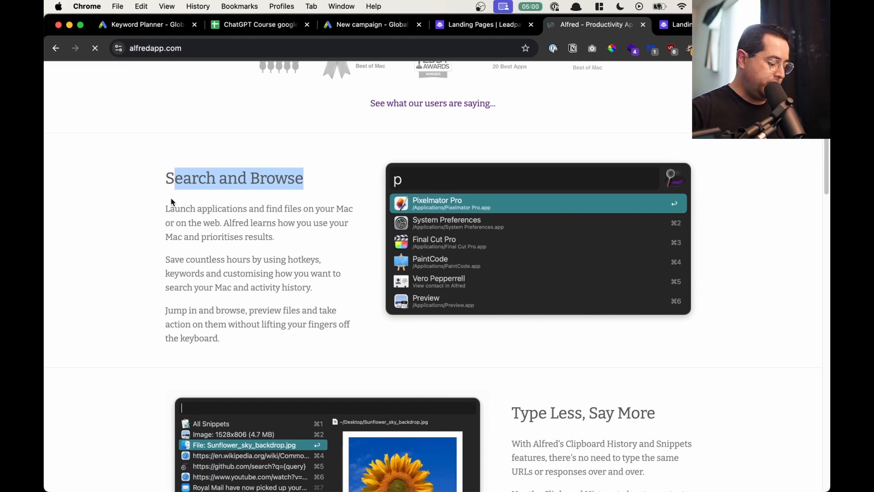
Step: Examine Alfred's clipboard history list alongside the site's Clipboard History and Snippets description
{"action": "key", "text": "alt+super+c"}
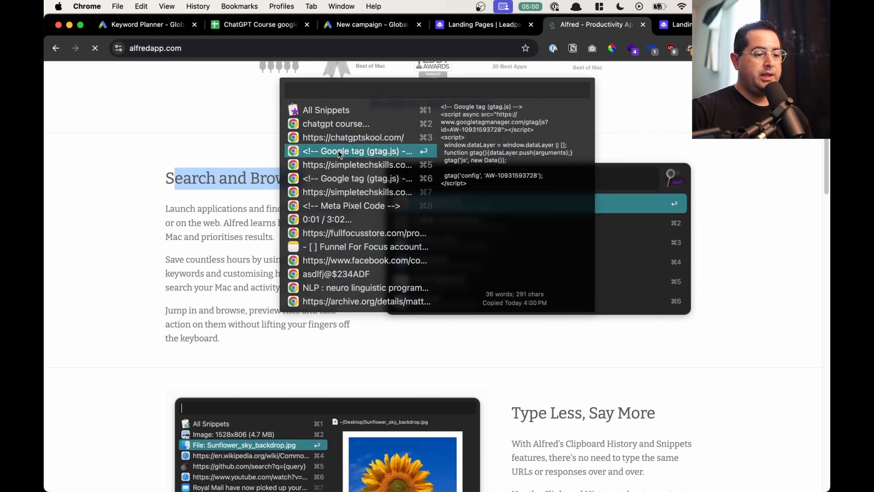
{"action": "left_click", "coordinate": [245, 229]}
{"action": "scroll", "coordinate": [337, 294], "scroll_direction": "down", "scroll_amount": 5}
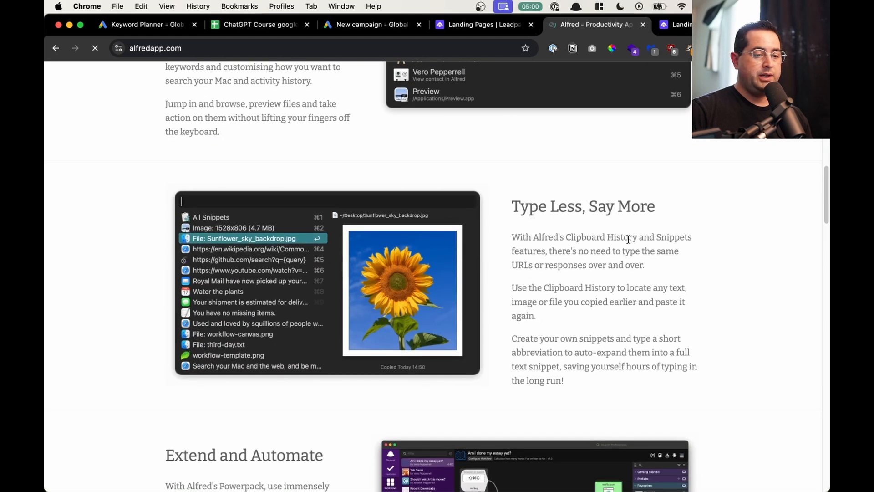
{"action": "left_click_drag", "start_coordinate": [565, 237], "coordinate": [675, 237]}
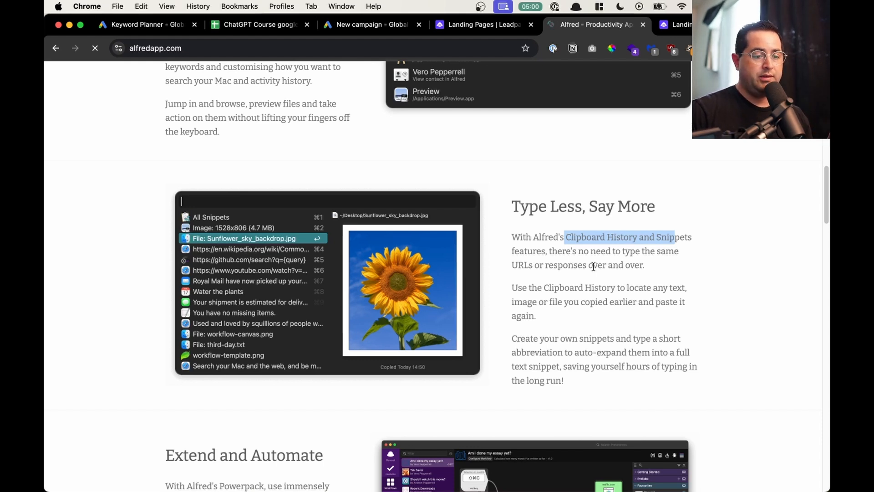
{"action": "key", "text": "super+alt+c"}
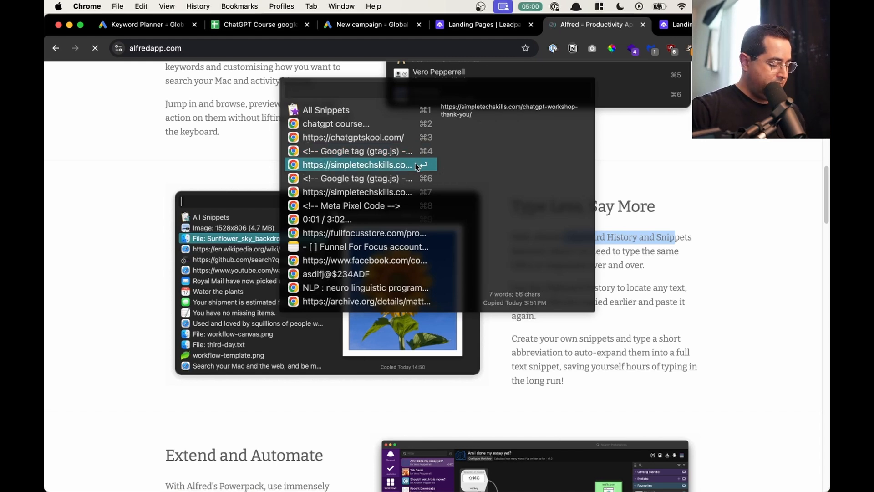
{"action": "left_click", "coordinate": [417, 165]}
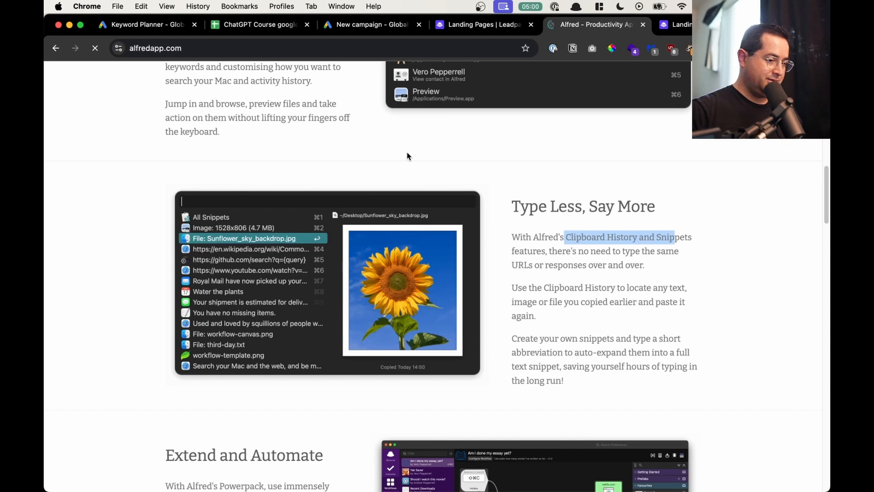
{"action": "key", "text": "super+alt+c"}
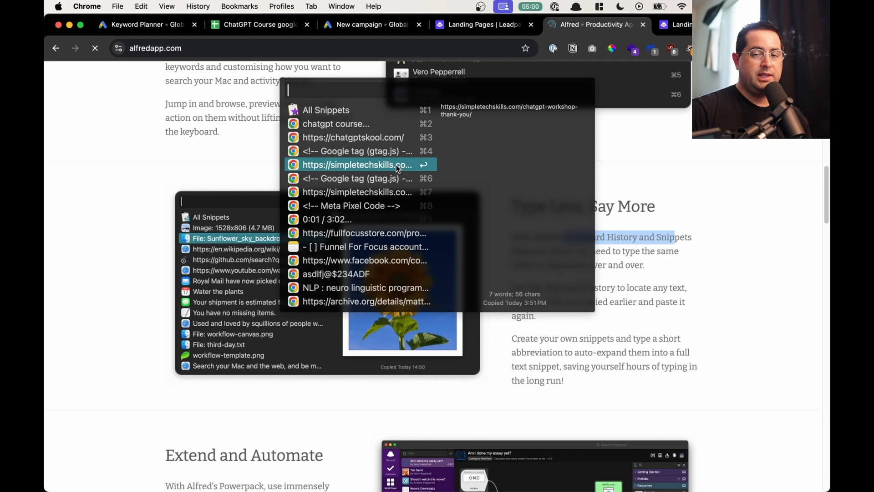
{"action": "left_click", "coordinate": [269, 131]}
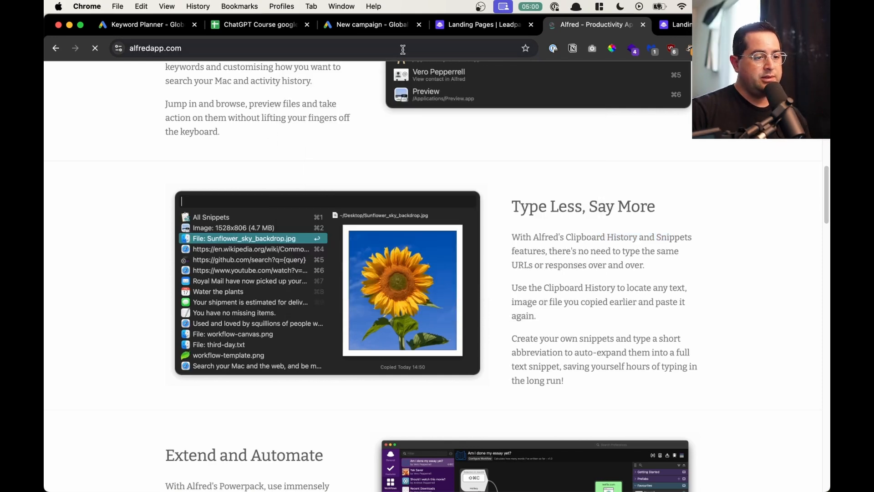
Step: Close the Alfred site and view the published "1. ChatGPT 1 Day Live Training v2" landing page from Leadpages
{"action": "left_click", "coordinate": [450, 26]}
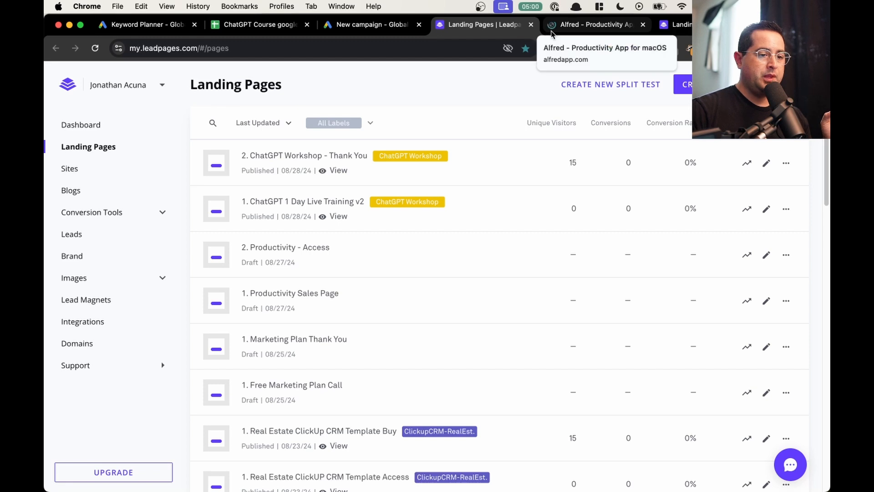
{"action": "left_click", "coordinate": [552, 31]}
{"action": "left_click", "coordinate": [642, 25]}
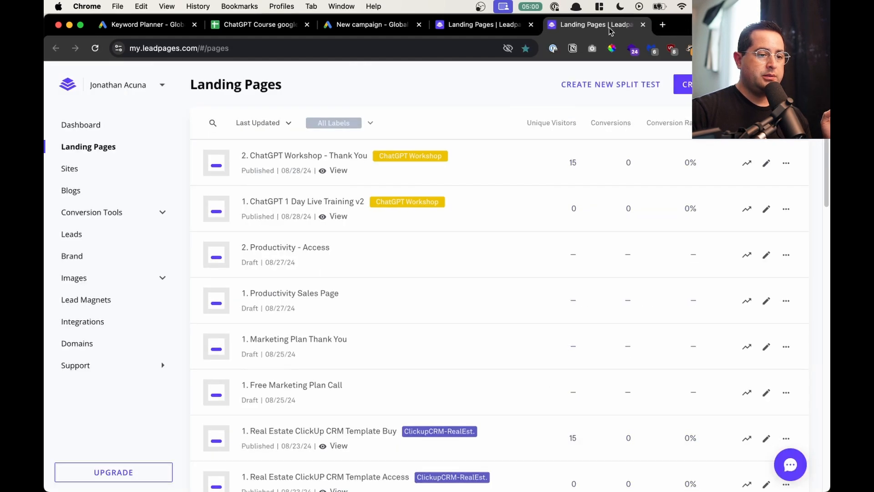
{"action": "left_click", "coordinate": [339, 216]}
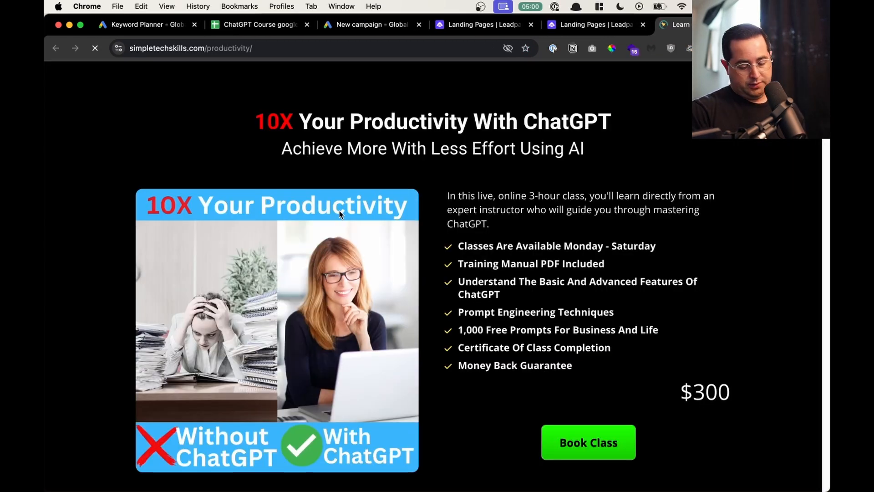
{"action": "key", "text": "super+l"}
{"action": "key", "text": "super+c"}
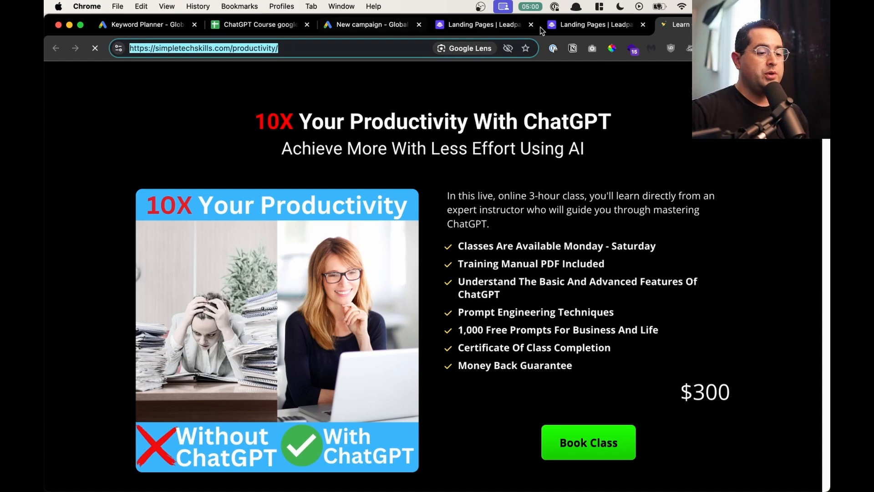
{"action": "left_click", "coordinate": [591, 31]}
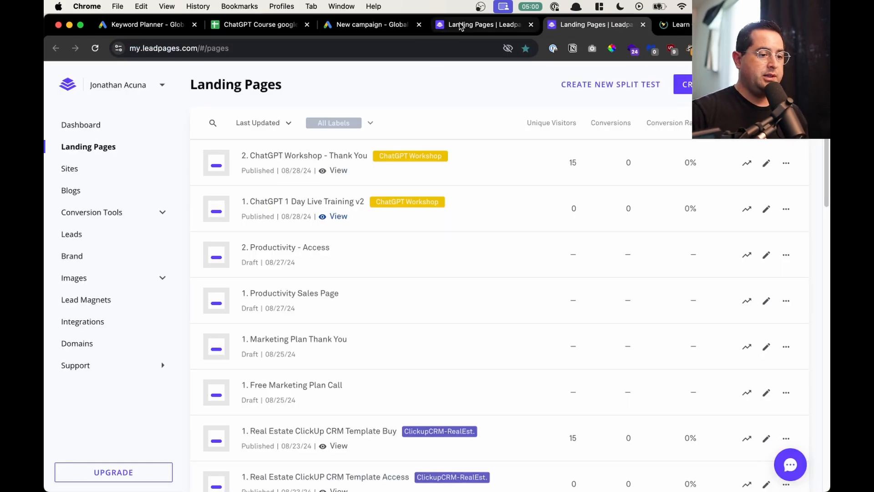
{"action": "left_click", "coordinate": [443, 27]}
{"action": "left_click", "coordinate": [390, 28]}
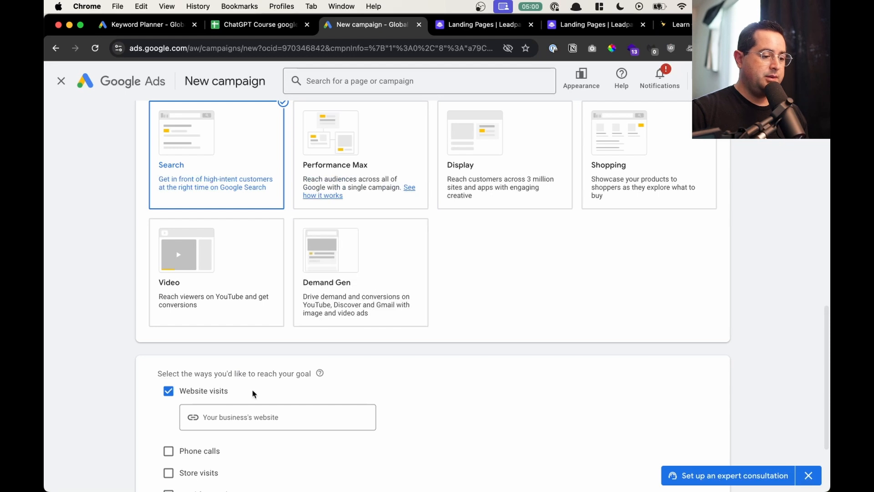
{"action": "left_click", "coordinate": [248, 421]}
{"action": "key", "text": "super+v"}
{"action": "scroll", "coordinate": [414, 346], "scroll_direction": "down", "scroll_amount": 3}
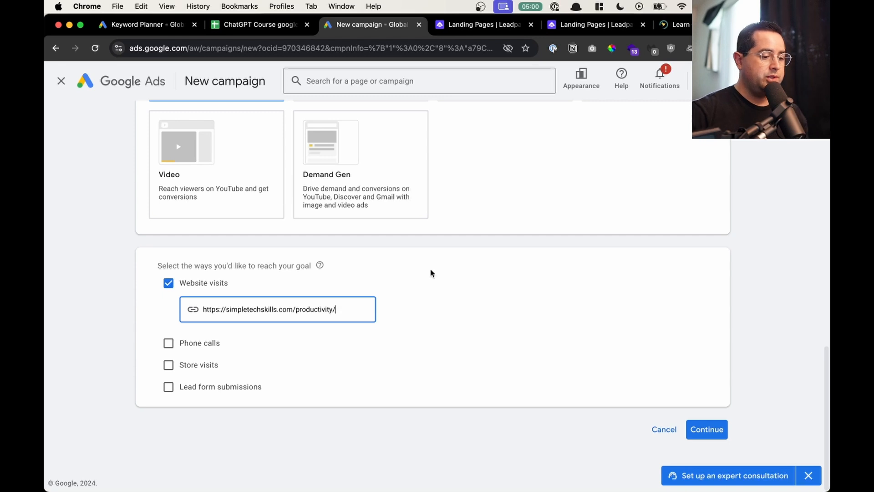
{"action": "left_click", "coordinate": [711, 426]}
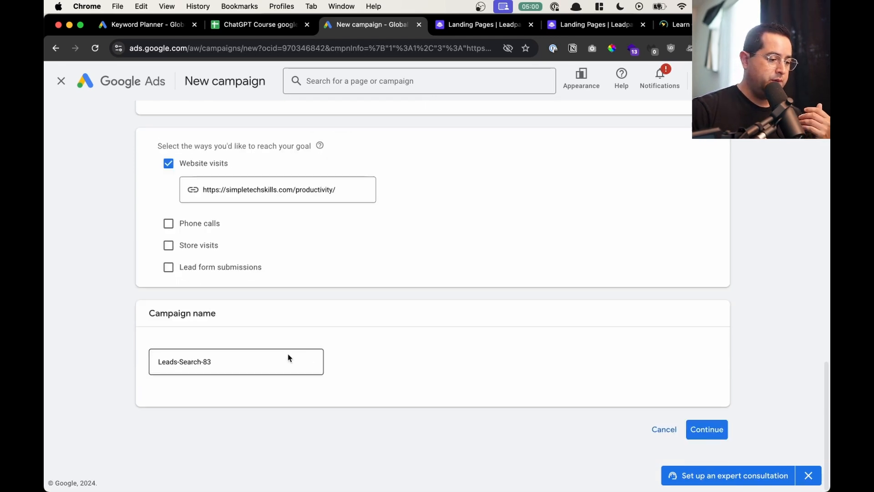
Step: Name the campaign "Aug 28 ChatGPT Class V1" and start it as a new campaign instead of finishing a saved draft
{"action": "left_click", "coordinate": [281, 360]}
{"action": "key", "text": "super+a"}
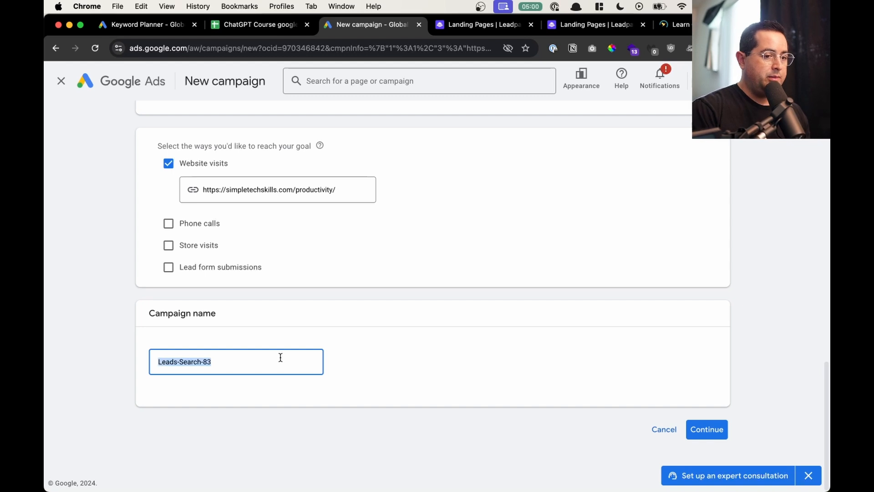
{"action": "type", "text": "Aug 28"}
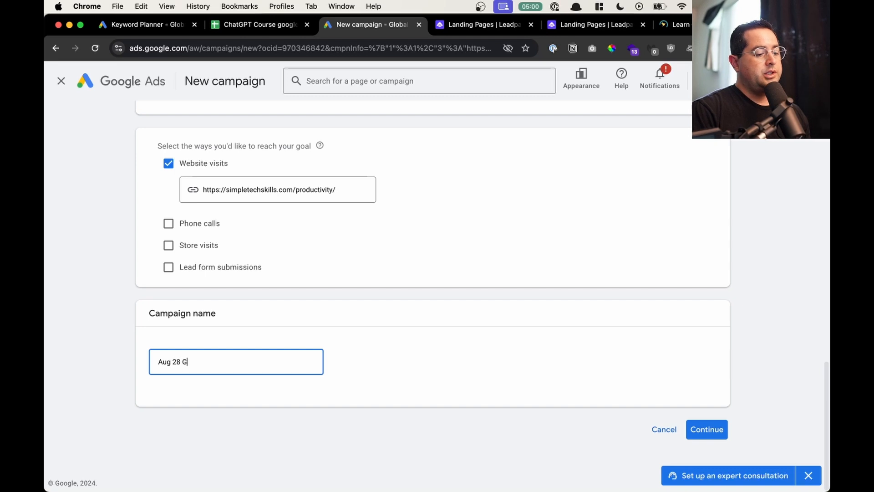
{"action": "type", "text": " ChatGPT Class V1"}
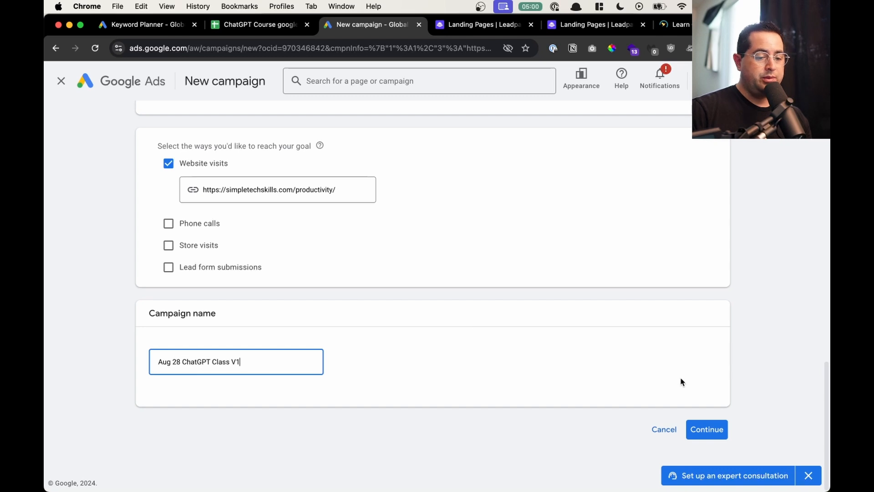
{"action": "left_click", "coordinate": [699, 428]}
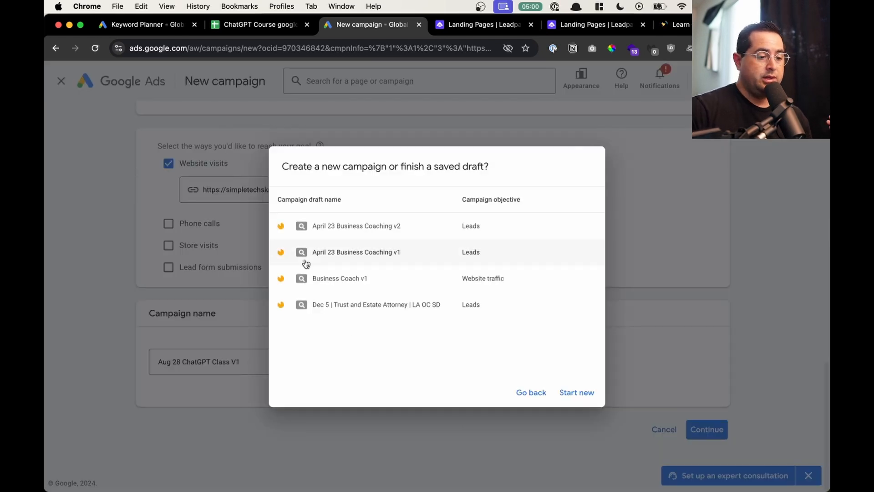
{"action": "left_click", "coordinate": [574, 394]}
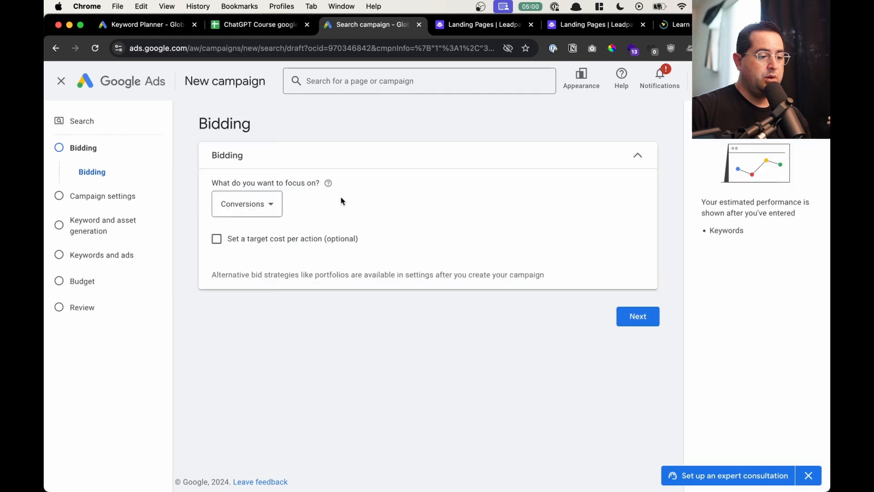
Step: Set the bidding focus to Clicks without a maximum cost-per-click limit and continue to the campaign settings
{"action": "left_click", "coordinate": [253, 204]}
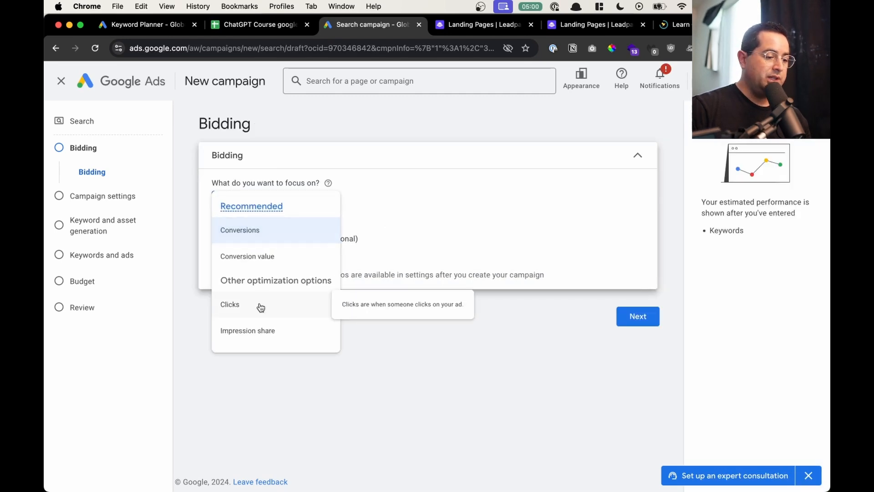
{"action": "left_click", "coordinate": [262, 305]}
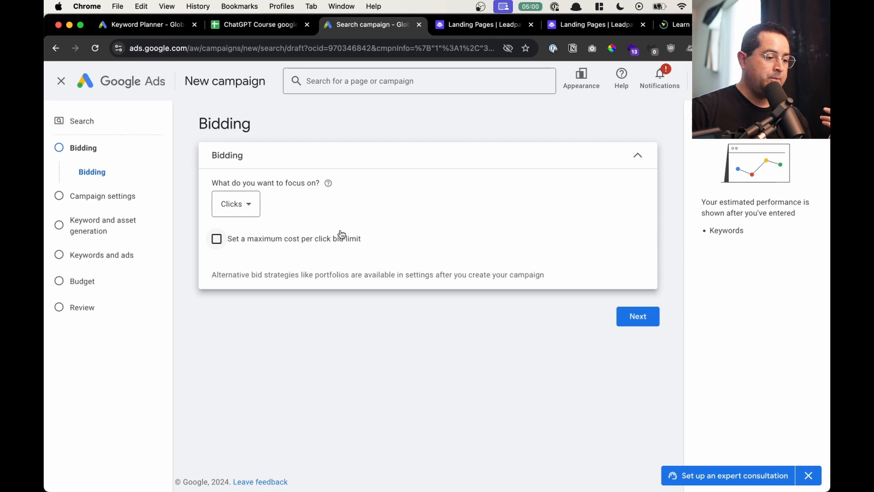
{"action": "left_click", "coordinate": [635, 323]}
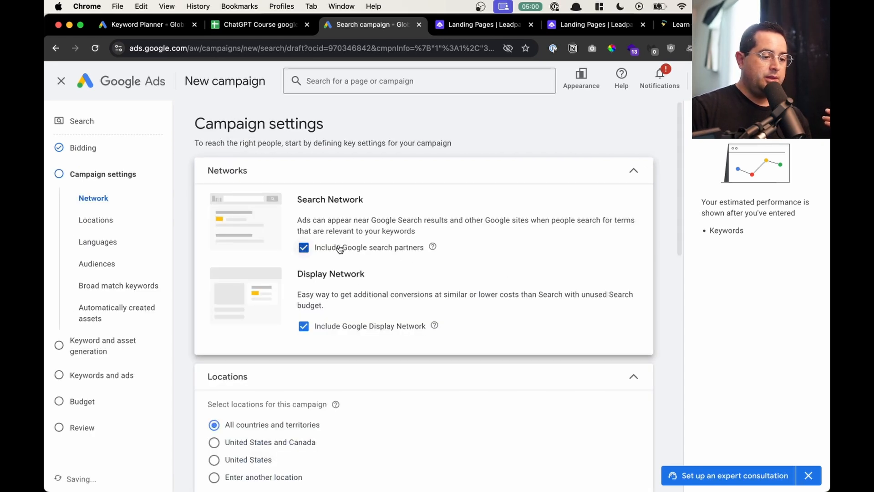
Step: Exclude Google search partners and the Google Display Network from the campaign's networks
{"action": "left_click", "coordinate": [303, 247]}
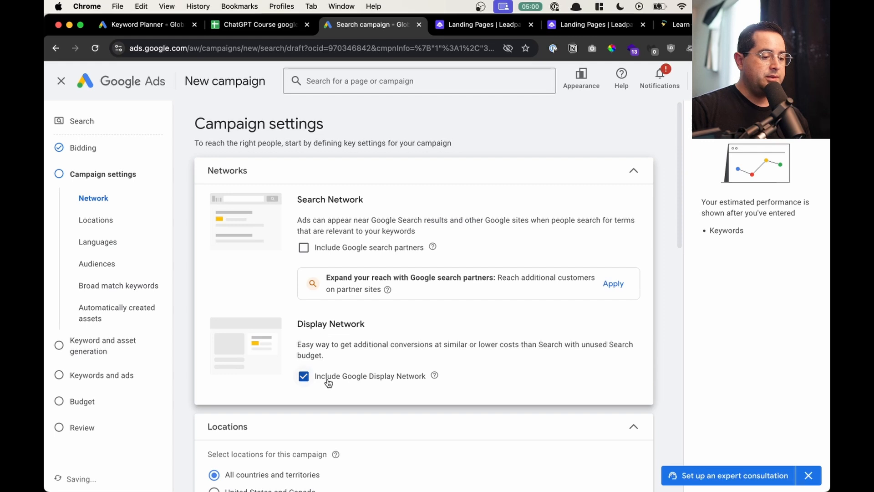
{"action": "left_click", "coordinate": [327, 377]}
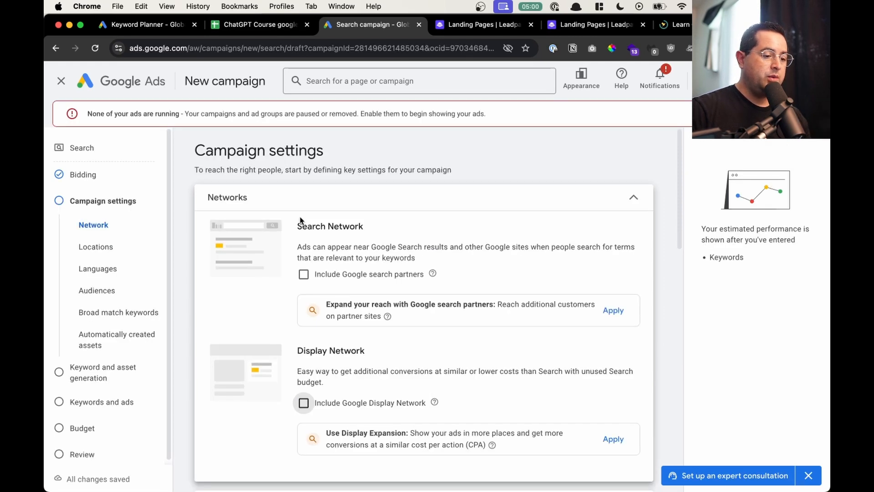
{"action": "left_click_drag", "start_coordinate": [342, 229], "coordinate": [312, 229]}
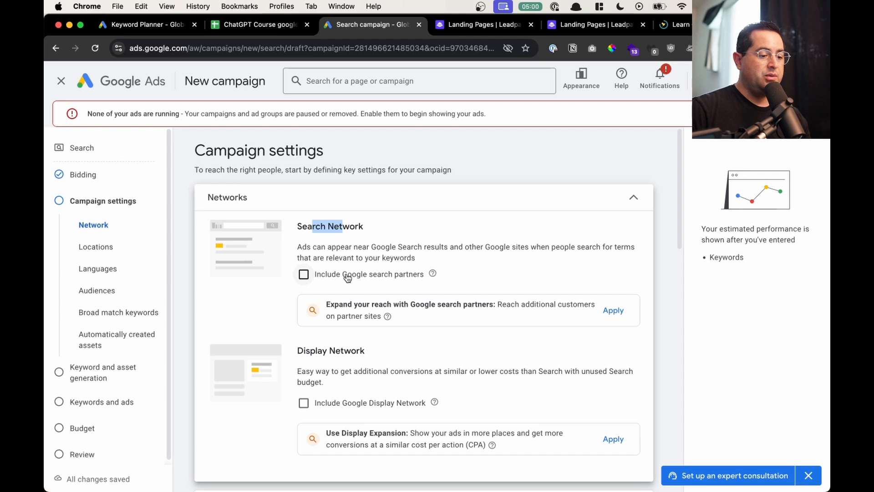
{"action": "left_click_drag", "start_coordinate": [347, 277], "coordinate": [407, 278]}
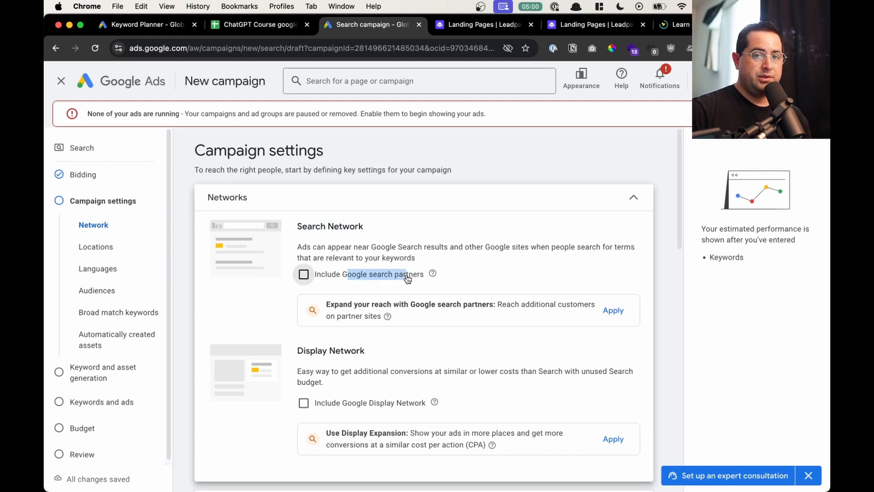
{"action": "left_click", "coordinate": [408, 278]}
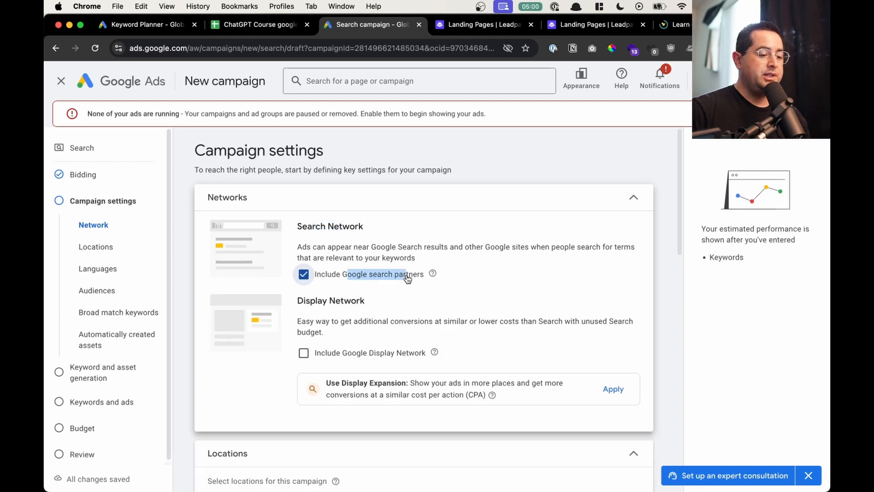
{"action": "left_click", "coordinate": [408, 278]}
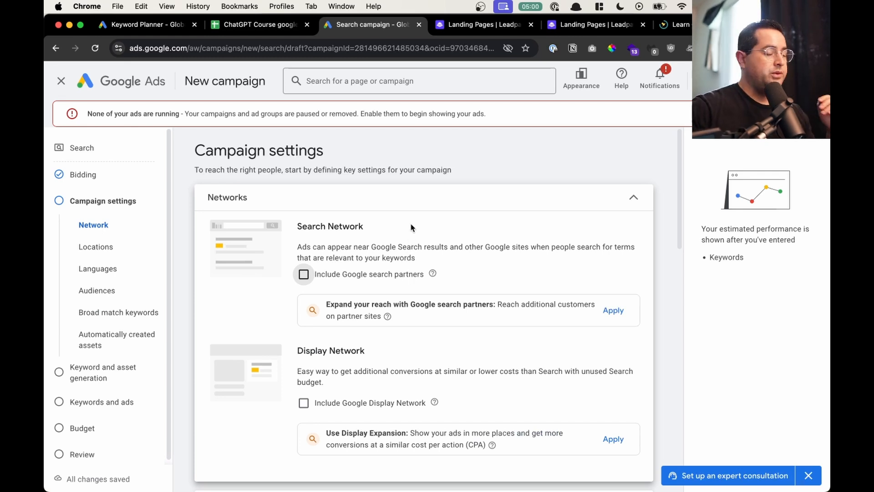
{"action": "scroll", "coordinate": [410, 223], "scroll_direction": "down", "scroll_amount": 1}
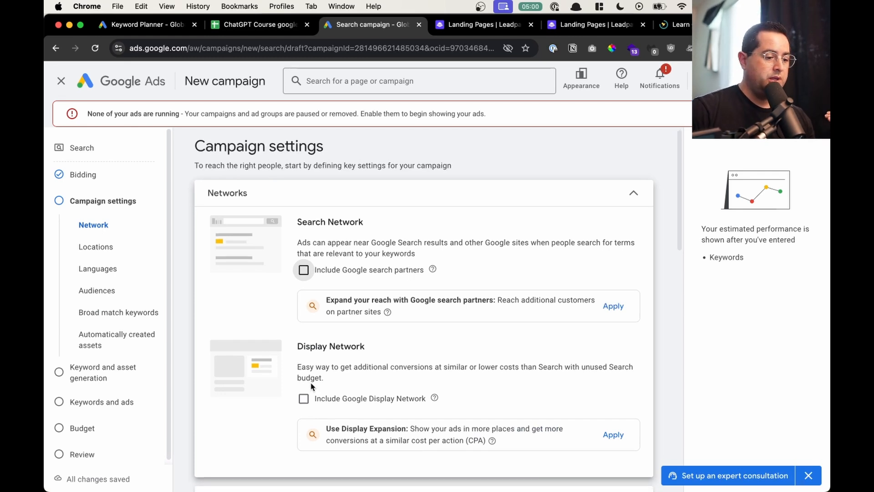
Step: Target the United States and restrict the location options to Presence: People in or regularly in your included locations
{"action": "scroll", "coordinate": [523, 334], "scroll_direction": "down", "scroll_amount": 6}
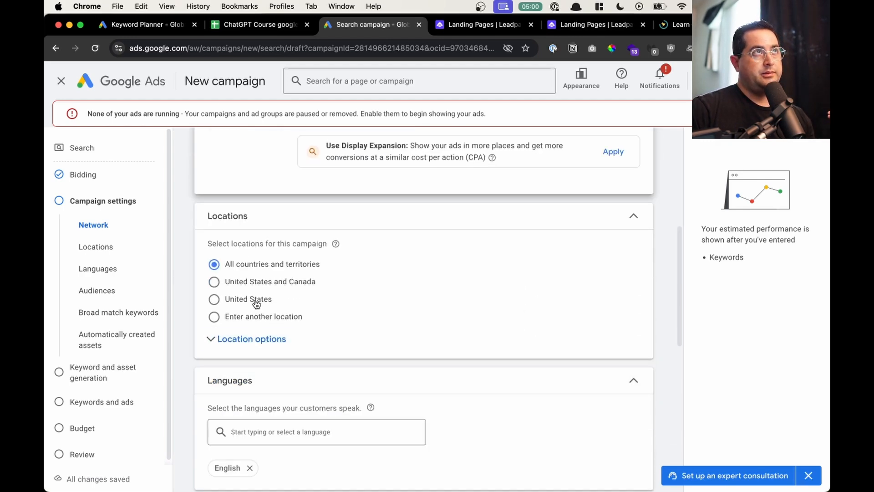
{"action": "left_click", "coordinate": [256, 304]}
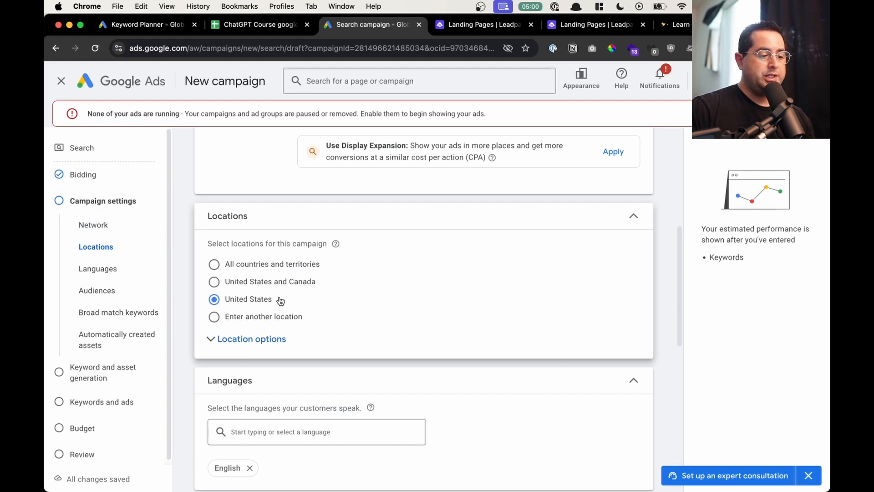
{"action": "left_click", "coordinate": [264, 338]}
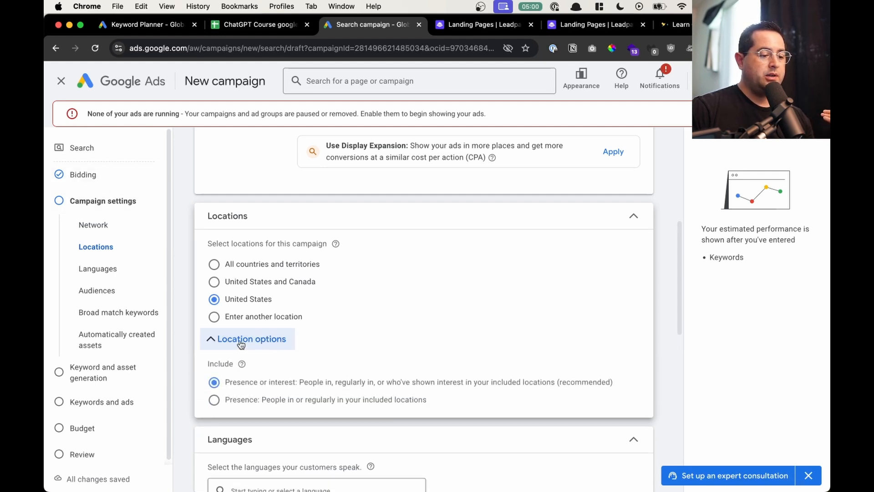
{"action": "scroll", "coordinate": [251, 351], "scroll_direction": "down", "scroll_amount": 1}
{"action": "left_click", "coordinate": [245, 386]}
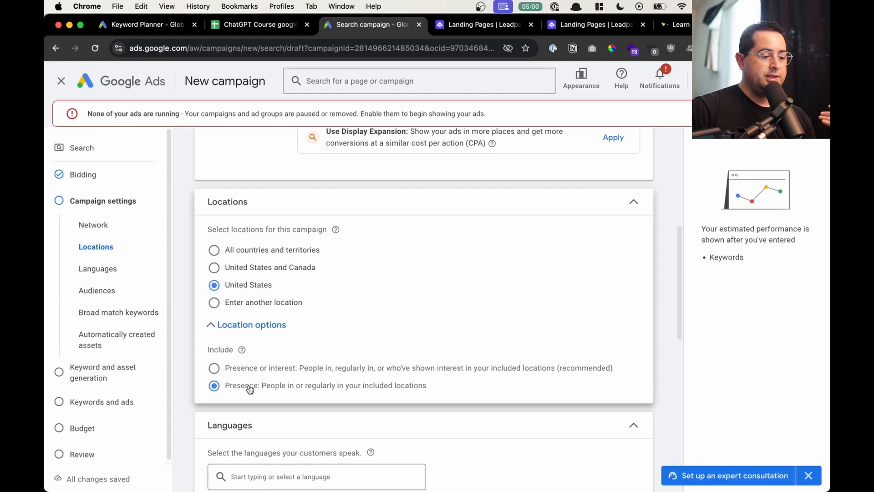
{"action": "left_click_drag", "start_coordinate": [490, 390], "coordinate": [234, 390]}
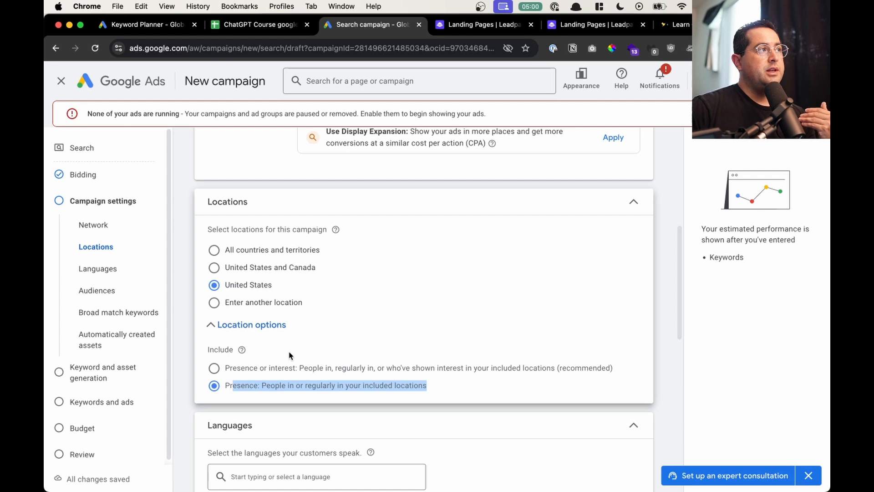
{"action": "left_click", "coordinate": [280, 367]}
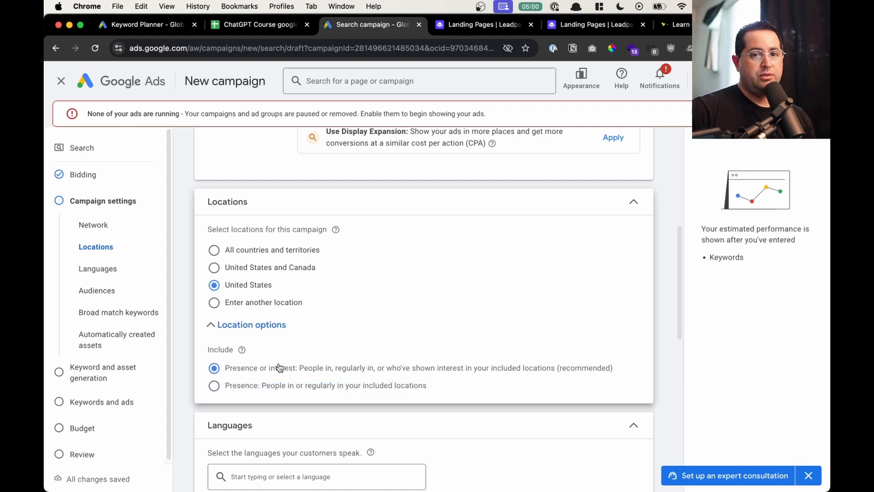
{"action": "left_click", "coordinate": [318, 387]}
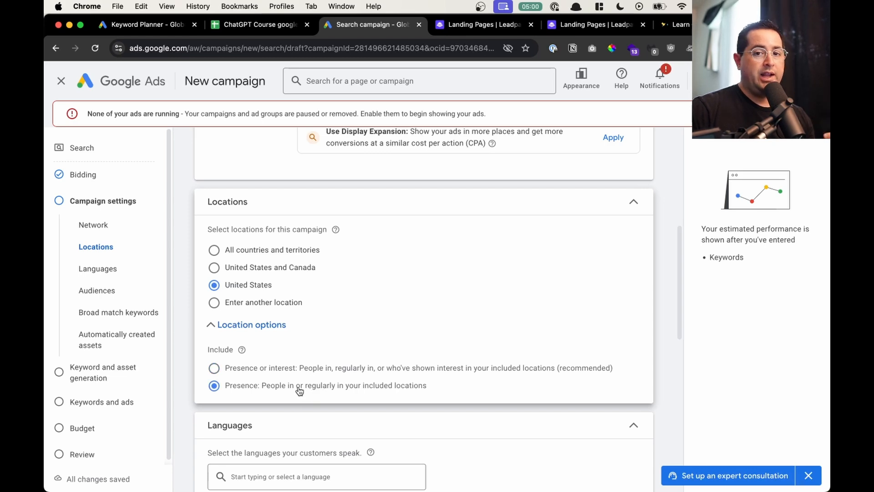
Step: Set the campaign's end date to Sep 7, 2024
{"action": "scroll", "coordinate": [299, 387], "scroll_direction": "down", "scroll_amount": 3}
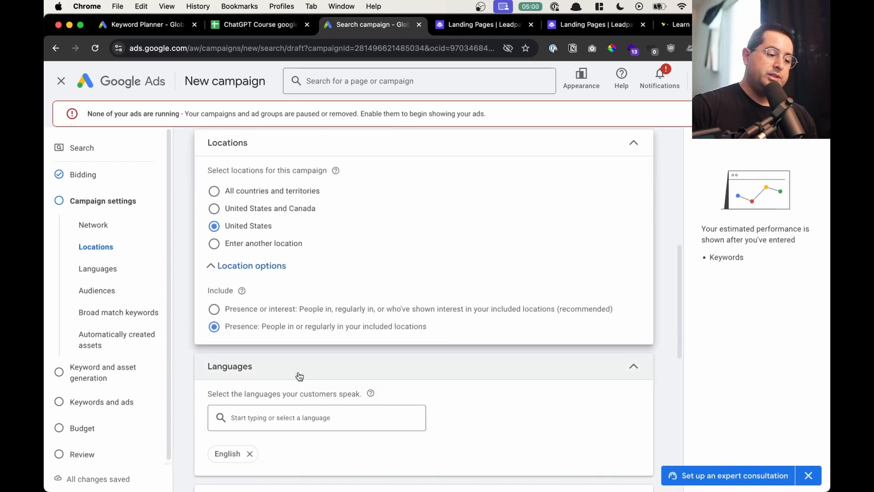
{"action": "scroll", "coordinate": [299, 375], "scroll_direction": "down", "scroll_amount": 5}
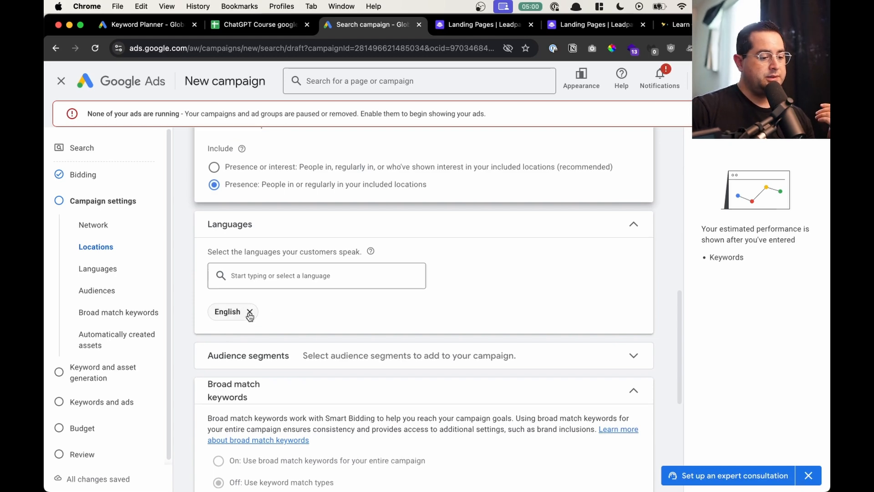
{"action": "scroll", "coordinate": [250, 316], "scroll_direction": "down", "scroll_amount": 5}
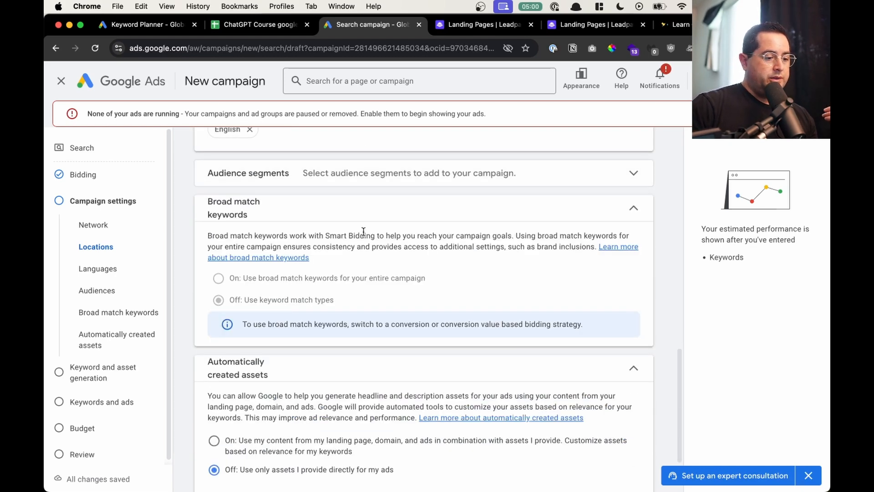
{"action": "scroll", "coordinate": [277, 318], "scroll_direction": "down", "scroll_amount": 1}
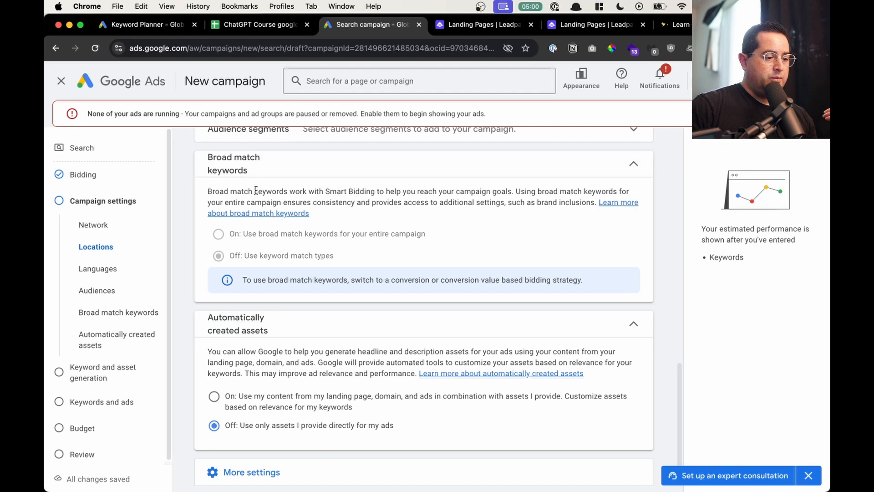
{"action": "scroll", "coordinate": [289, 294], "scroll_direction": "down", "scroll_amount": 1}
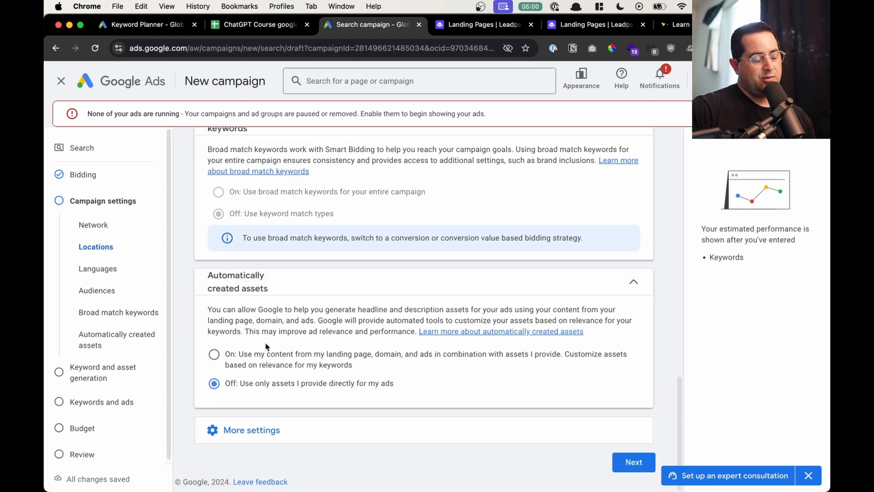
{"action": "left_click", "coordinate": [251, 430]}
{"action": "scroll", "coordinate": [280, 273], "scroll_direction": "down", "scroll_amount": 3}
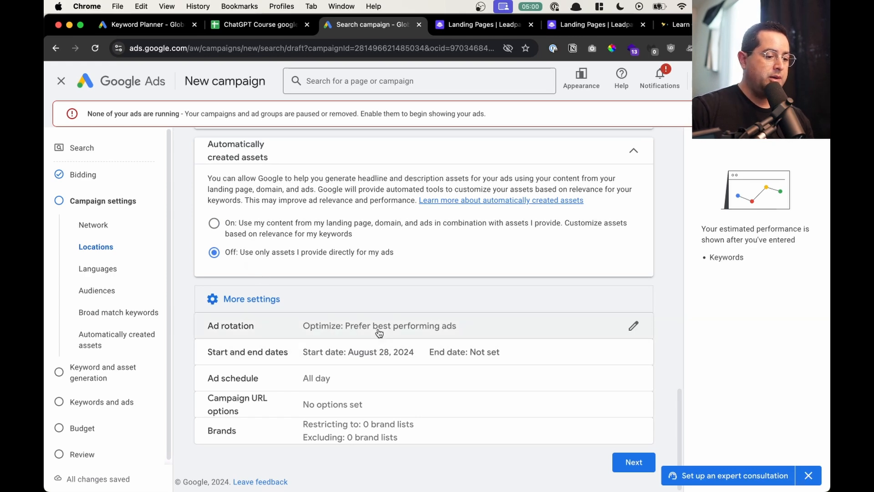
{"action": "left_click", "coordinate": [405, 354]}
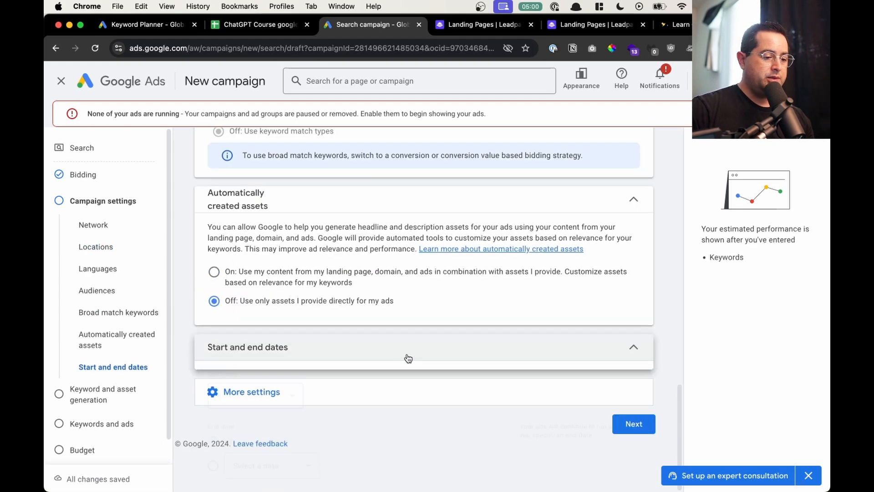
{"action": "left_click", "coordinate": [260, 379]}
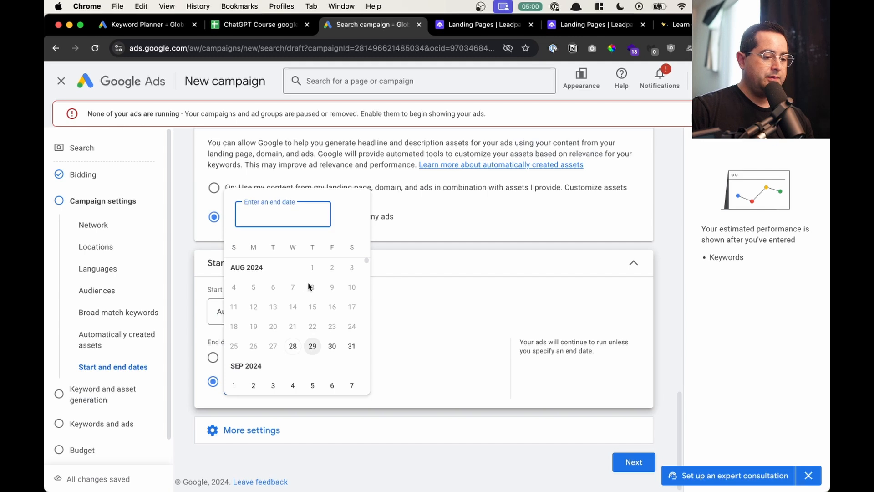
{"action": "scroll", "coordinate": [351, 388], "scroll_direction": "down", "scroll_amount": 2}
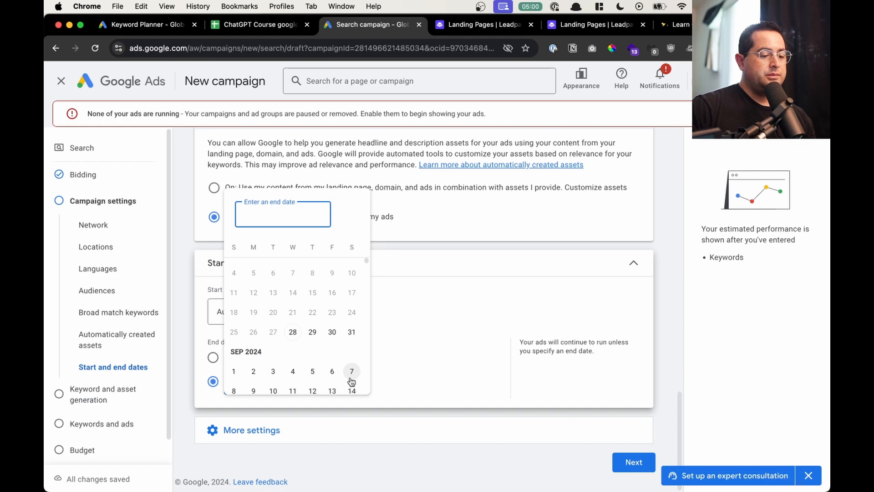
{"action": "left_click", "coordinate": [352, 371]}
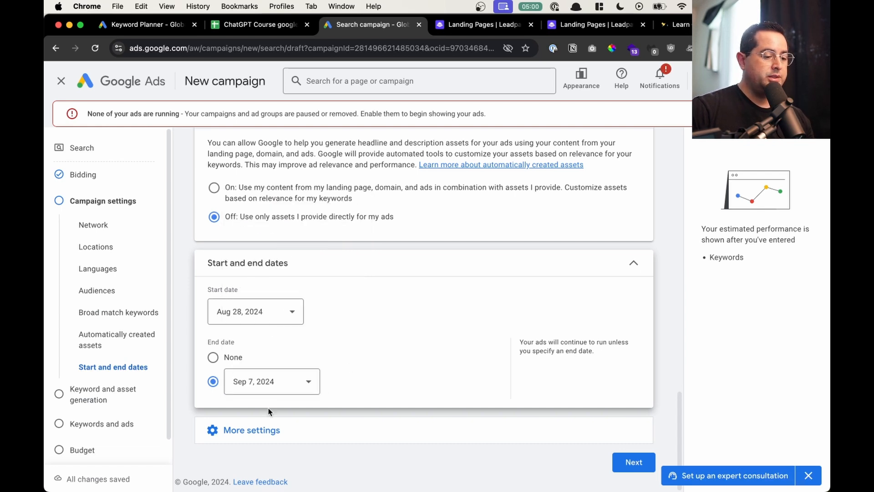
Step: Review the additional and existing campaign settings and continue to keyword and asset generation
{"action": "left_click", "coordinate": [254, 428]}
{"action": "scroll", "coordinate": [310, 381], "scroll_direction": "down", "scroll_amount": 2}
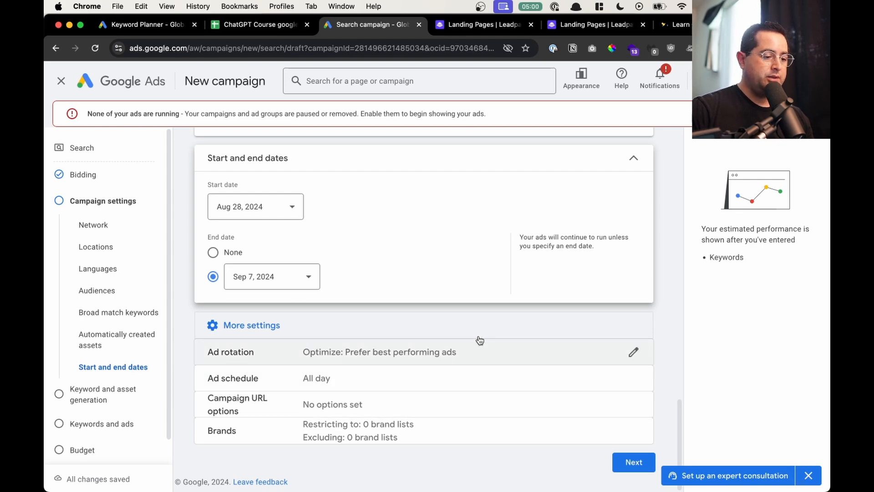
{"action": "scroll", "coordinate": [469, 305], "scroll_direction": "up", "scroll_amount": 3}
{"action": "scroll", "coordinate": [470, 306], "scroll_direction": "up", "scroll_amount": 3}
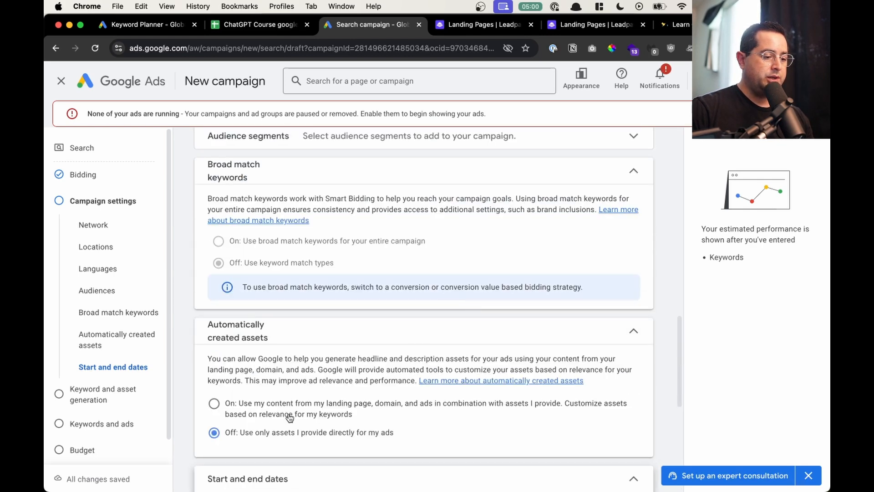
{"action": "scroll", "coordinate": [273, 264], "scroll_direction": "up", "scroll_amount": 4}
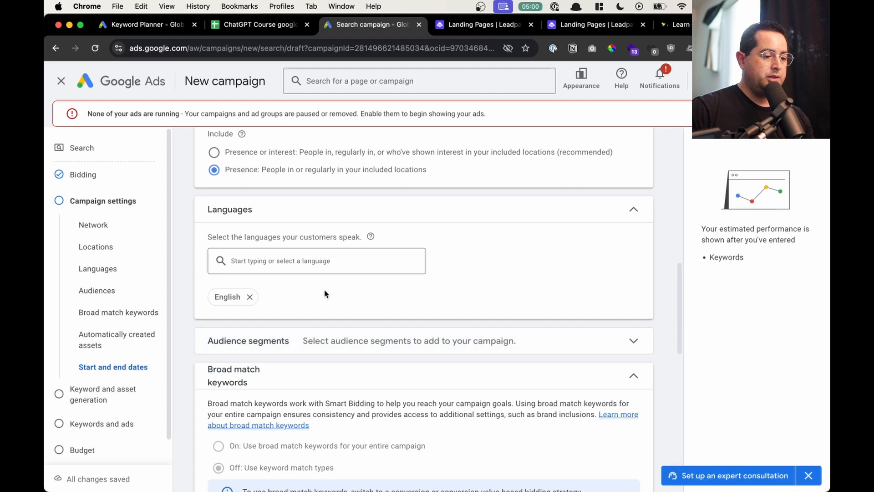
{"action": "scroll", "coordinate": [318, 273], "scroll_direction": "up", "scroll_amount": 3}
{"action": "scroll", "coordinate": [462, 364], "scroll_direction": "down", "scroll_amount": 10}
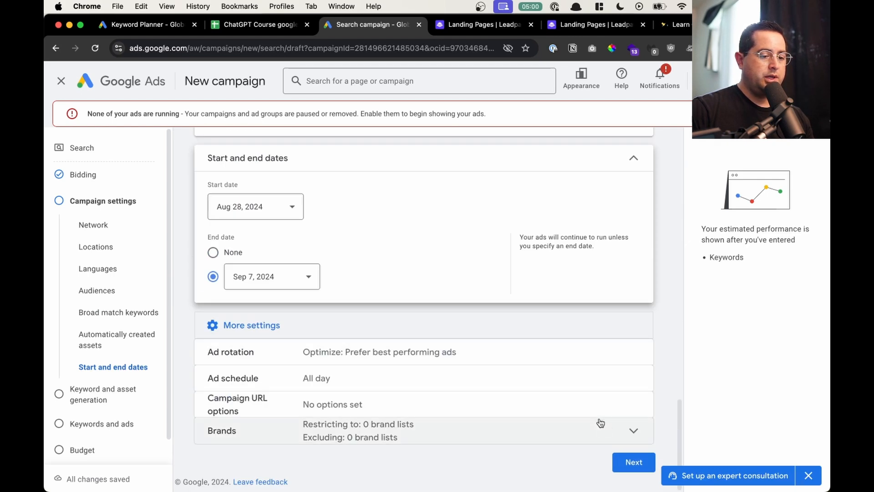
{"action": "left_click", "coordinate": [632, 461]}
Step: Clear the Final URL and skip the AI keyword and asset generation, dismissing the chat assistant on the keywords and ads page
{"action": "scroll", "coordinate": [336, 214], "scroll_direction": "down", "scroll_amount": 2}
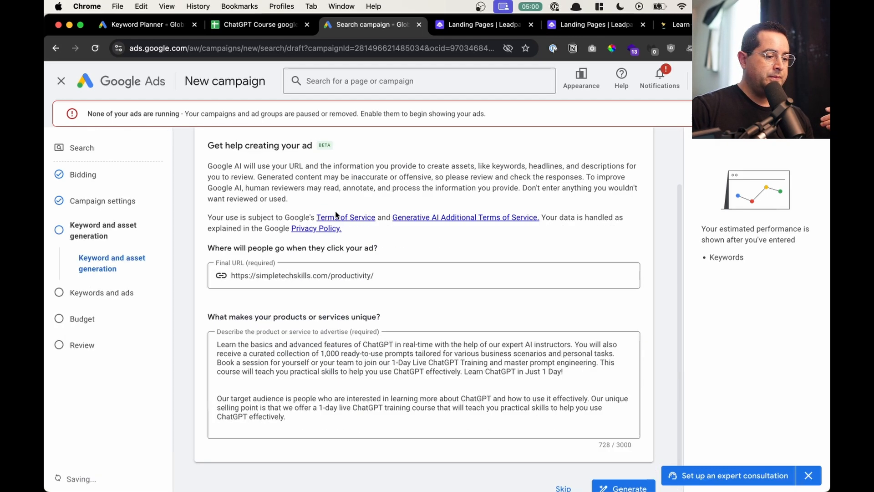
{"action": "left_click", "coordinate": [362, 273]}
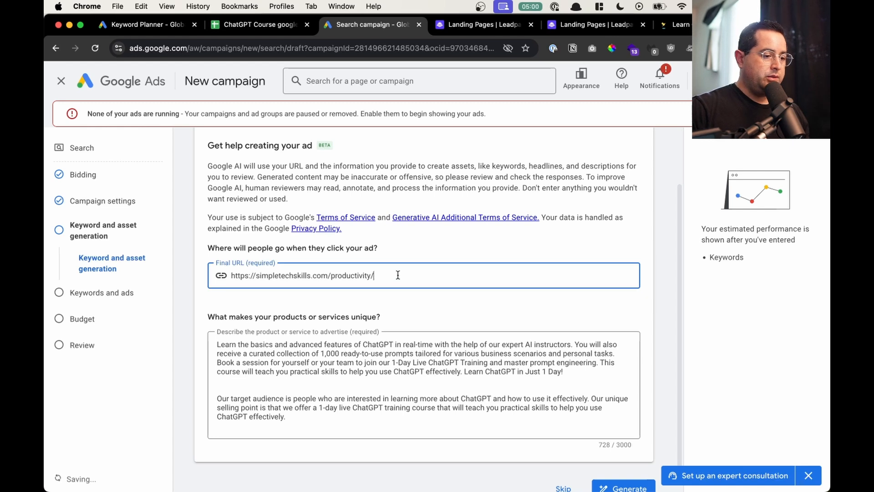
{"action": "key", "text": "super+a"}
{"action": "key", "text": "BackSpace"}
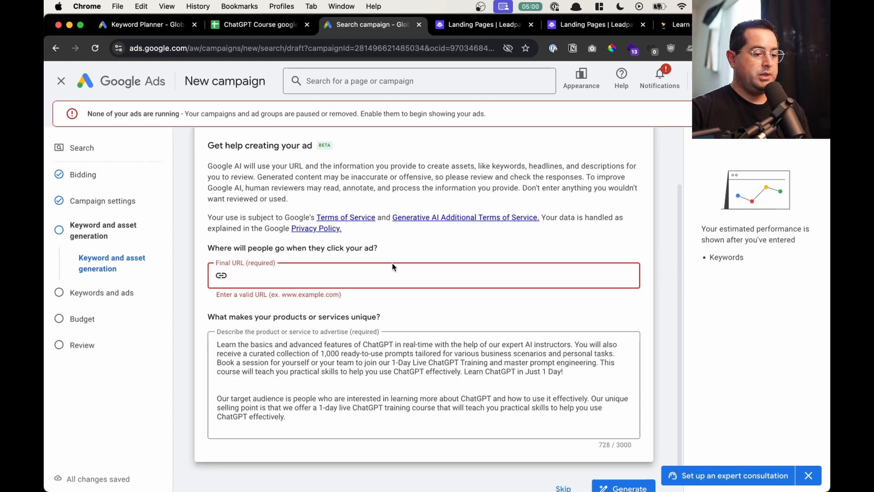
{"action": "scroll", "coordinate": [318, 318], "scroll_direction": "down", "scroll_amount": 1}
{"action": "left_click", "coordinate": [291, 360]}
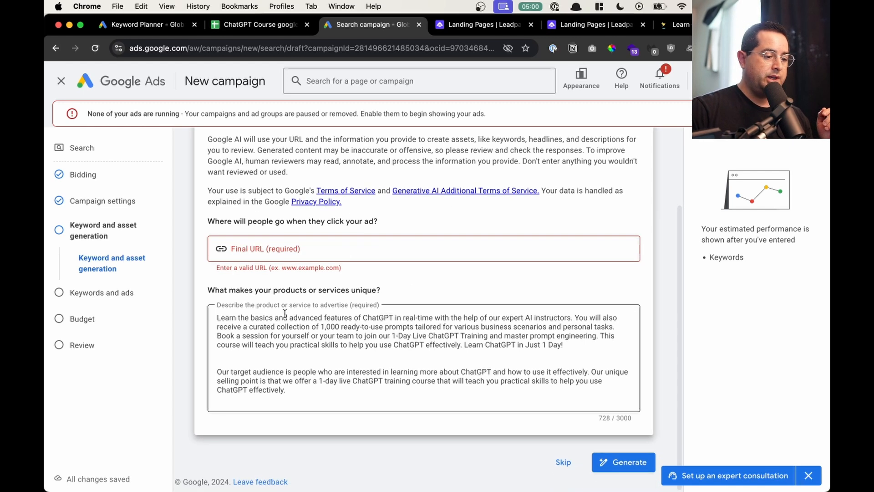
{"action": "left_click", "coordinate": [558, 463]}
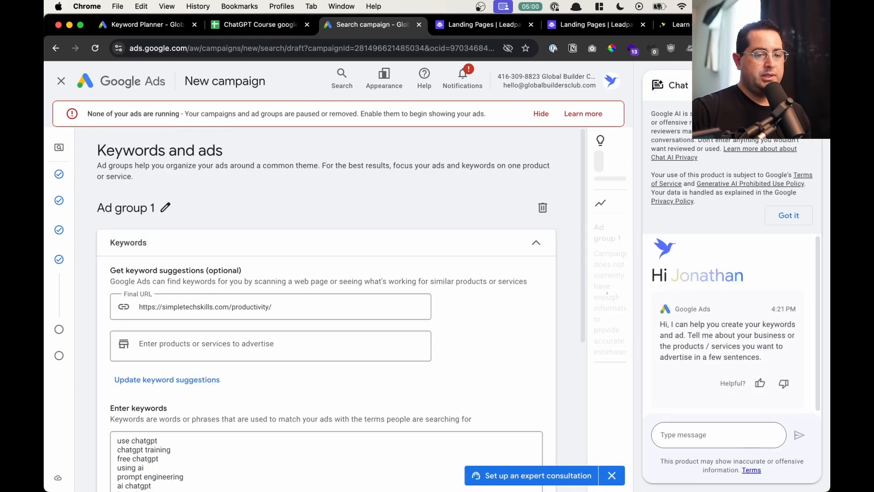
{"action": "left_click", "coordinate": [807, 85]}
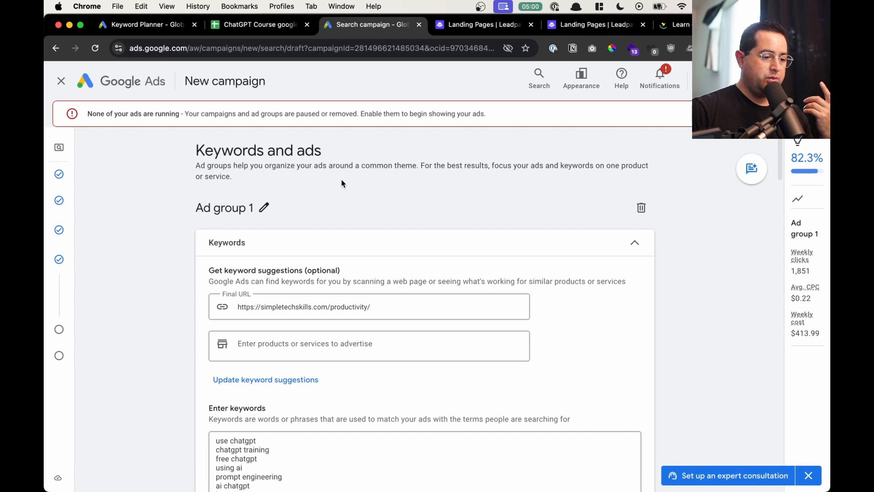
Step: Replace Ad group 1's suggested keywords with the quoted phrase-match keywords from C2:C30 of the "ChatGPT Course google keywords aug 28" sheet and check the list
{"action": "scroll", "coordinate": [335, 271], "scroll_direction": "down", "scroll_amount": 4}
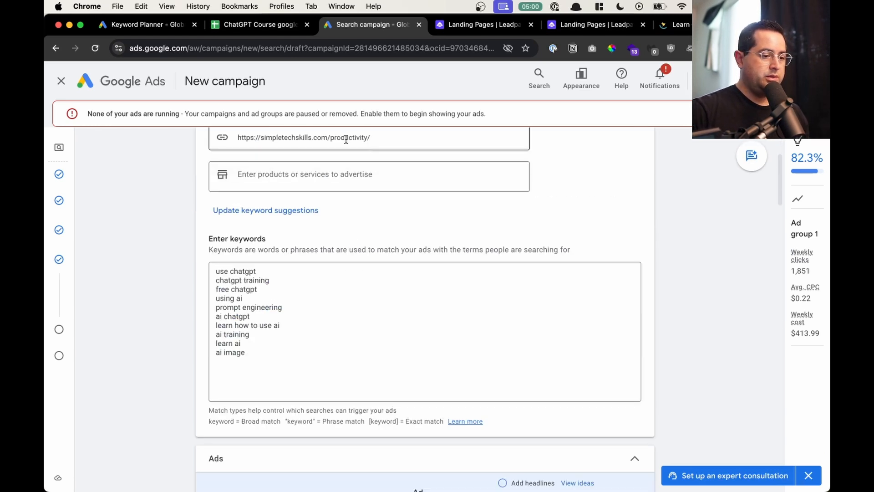
{"action": "left_click", "coordinate": [382, 137]}
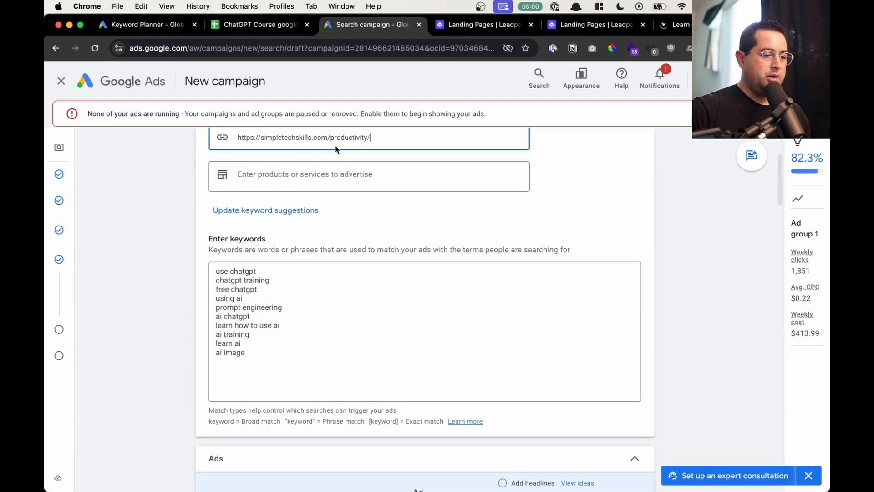
{"action": "left_click", "coordinate": [289, 268]}
{"action": "key", "text": "super+a"}
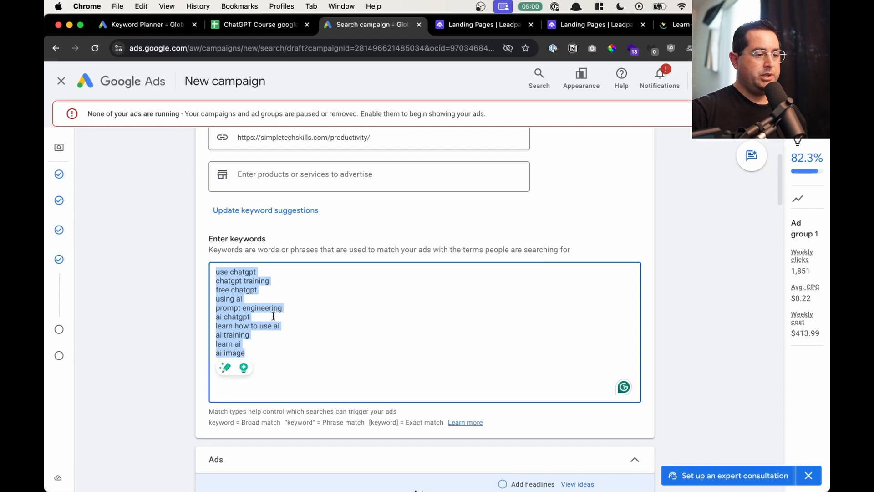
{"action": "left_click", "coordinate": [255, 25]}
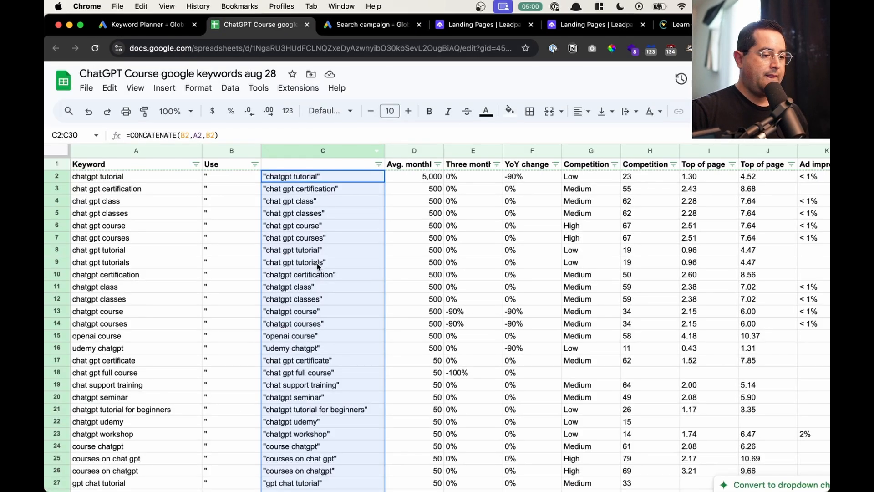
{"action": "key", "text": "super+c"}
{"action": "left_click", "coordinate": [364, 24]}
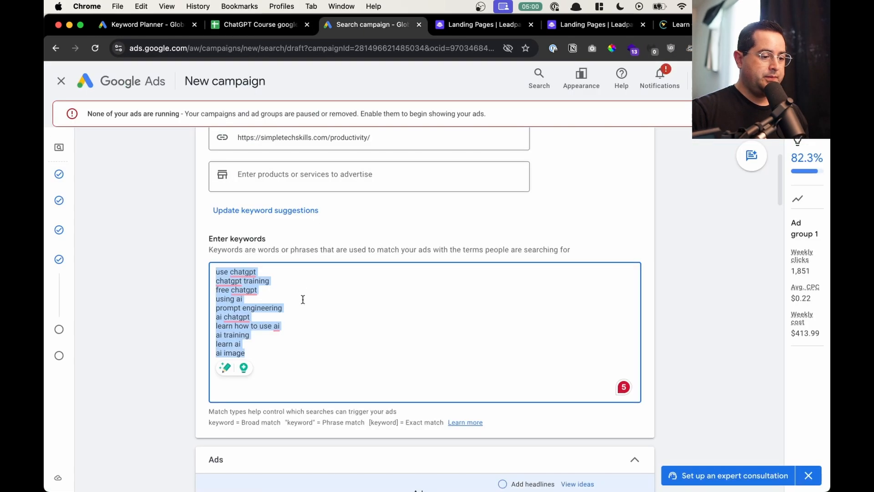
{"action": "key", "text": "super+v"}
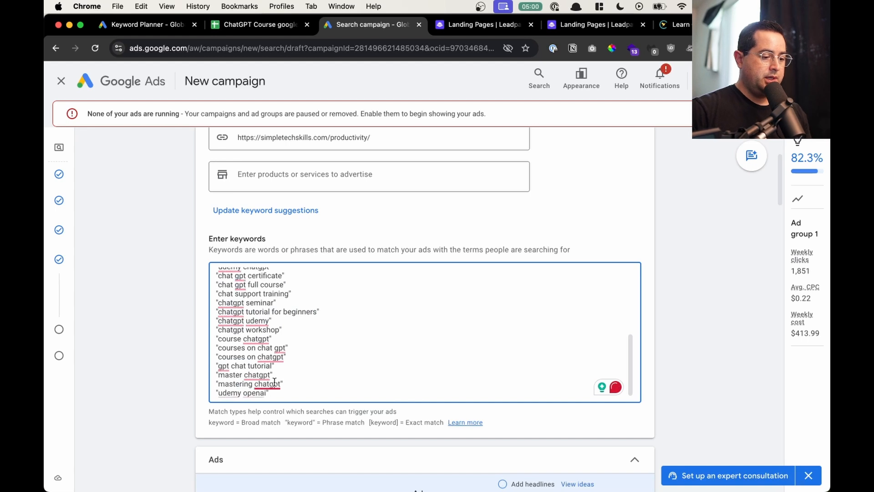
{"action": "left_click_drag", "start_coordinate": [276, 392], "coordinate": [216, 397]}
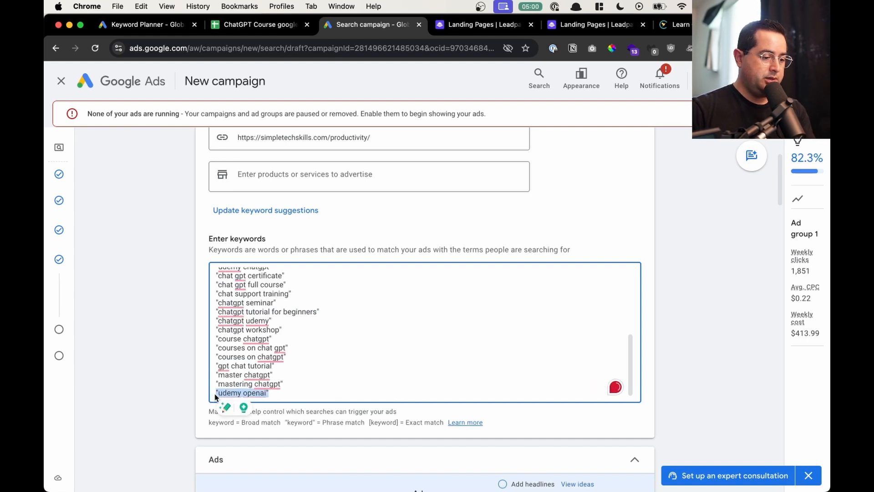
{"action": "scroll", "coordinate": [273, 377], "scroll_direction": "up", "scroll_amount": 2}
{"action": "left_click", "coordinate": [308, 364]}
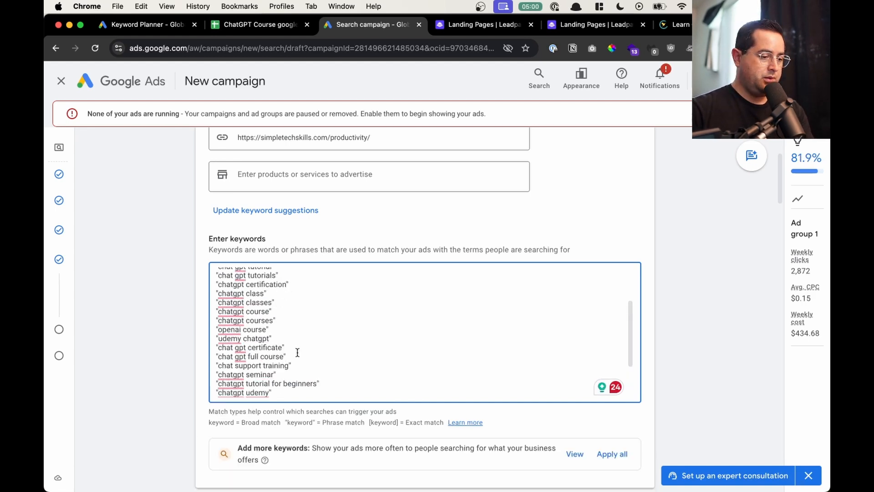
{"action": "scroll", "coordinate": [273, 325], "scroll_direction": "up", "scroll_amount": 2}
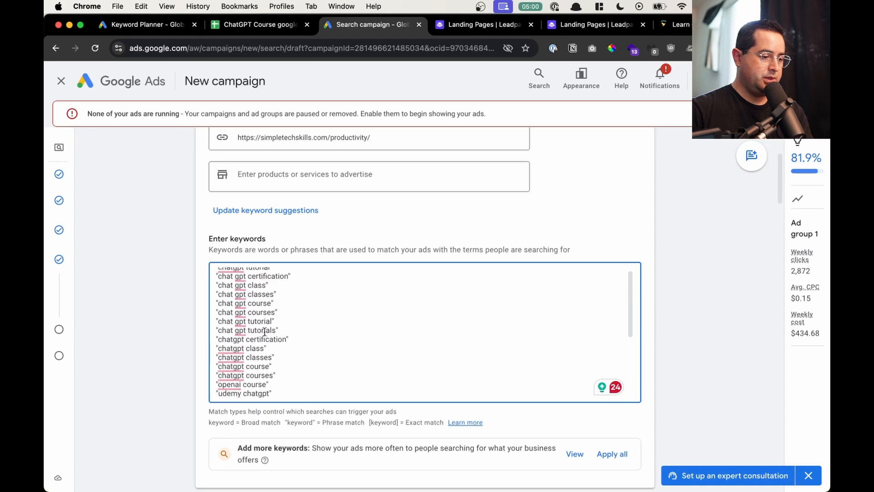
{"action": "scroll", "coordinate": [258, 308], "scroll_direction": "up", "scroll_amount": 1}
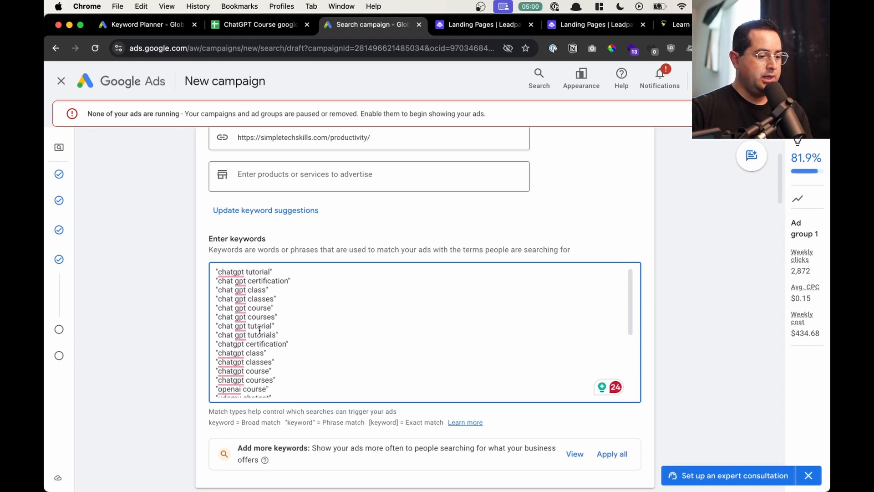
{"action": "scroll", "coordinate": [259, 329], "scroll_direction": "down", "scroll_amount": 5}
{"action": "scroll", "coordinate": [346, 283], "scroll_direction": "down", "scroll_amount": 10}
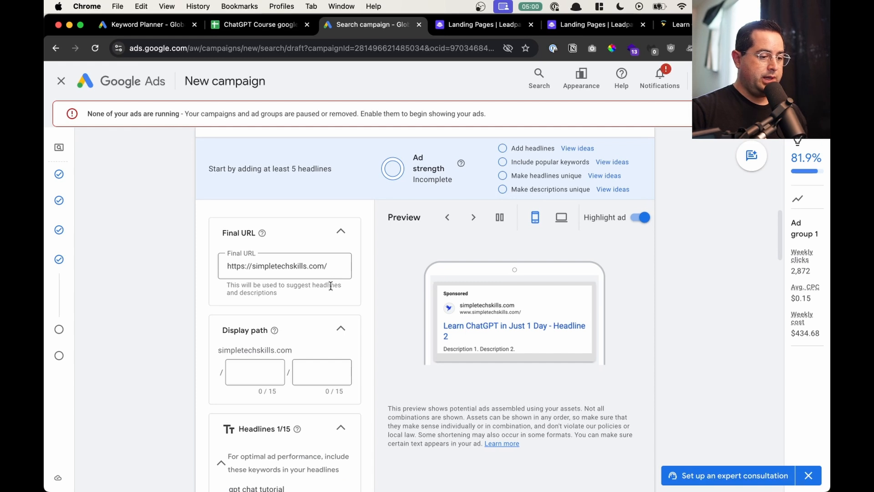
{"action": "left_click", "coordinate": [317, 271]}
{"action": "type", "text": "productivity/"}
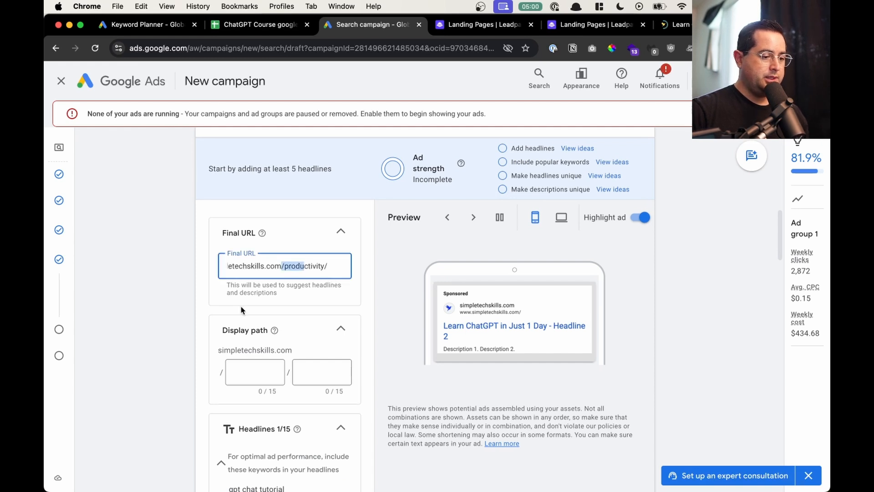
Step: Set the first part of the ad's display path to "chatgpt"
{"action": "scroll", "coordinate": [241, 310], "scroll_direction": "down", "scroll_amount": 2}
{"action": "left_click", "coordinate": [241, 306]}
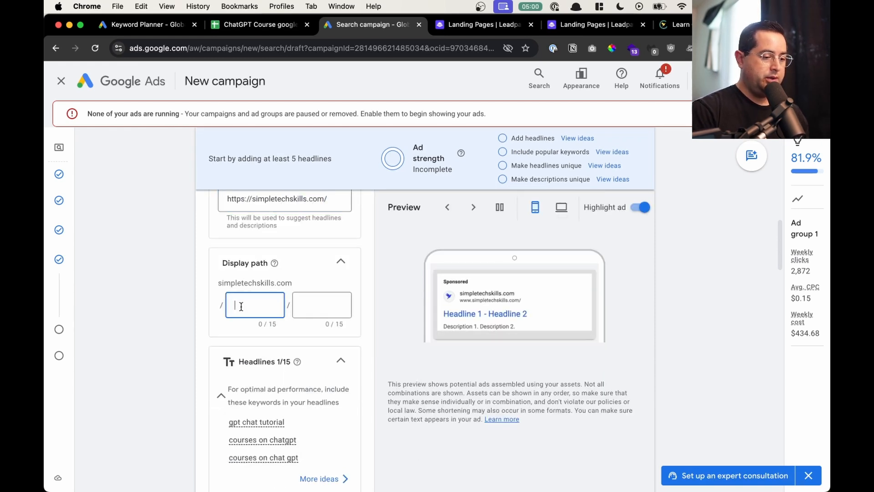
{"action": "type", "text": "chatgpt"}
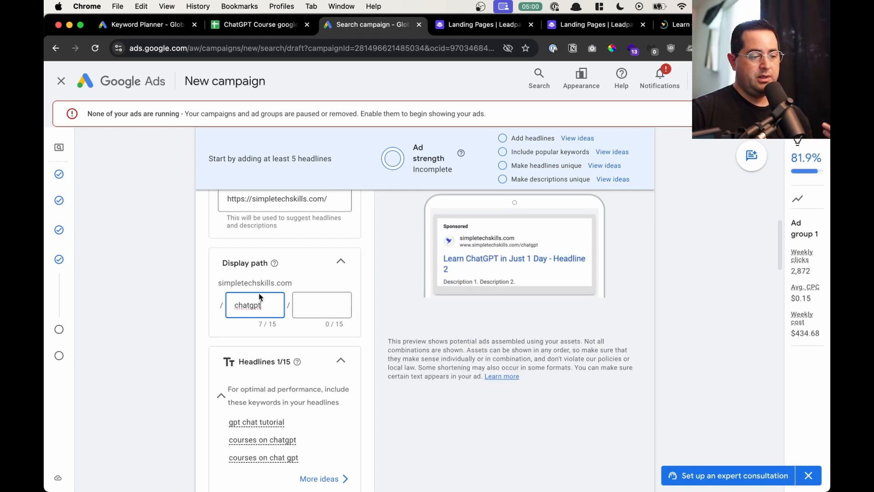
{"action": "scroll", "coordinate": [272, 265], "scroll_direction": "up", "scroll_amount": 1}
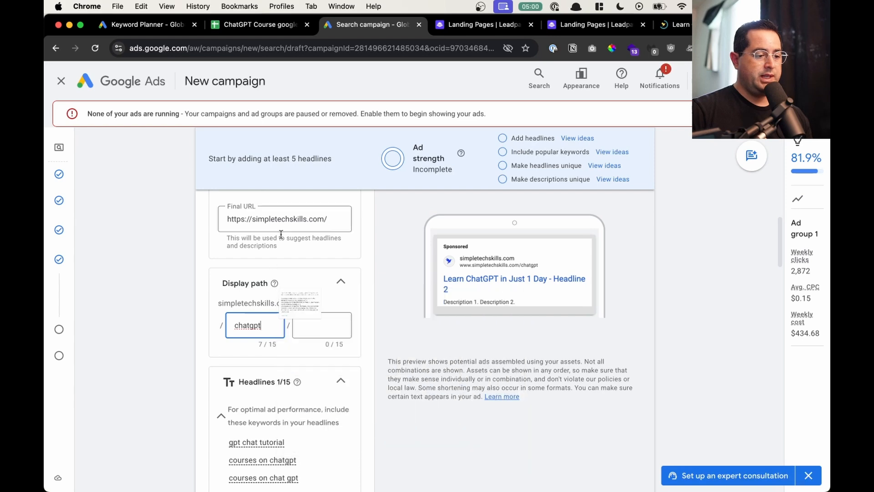
Step: Check the ad's Final URL against its preview and review the headline fields below the display path
{"action": "scroll", "coordinate": [280, 236], "scroll_direction": "up", "scroll_amount": 2}
{"action": "left_click_drag", "start_coordinate": [276, 300], "coordinate": [355, 300]}
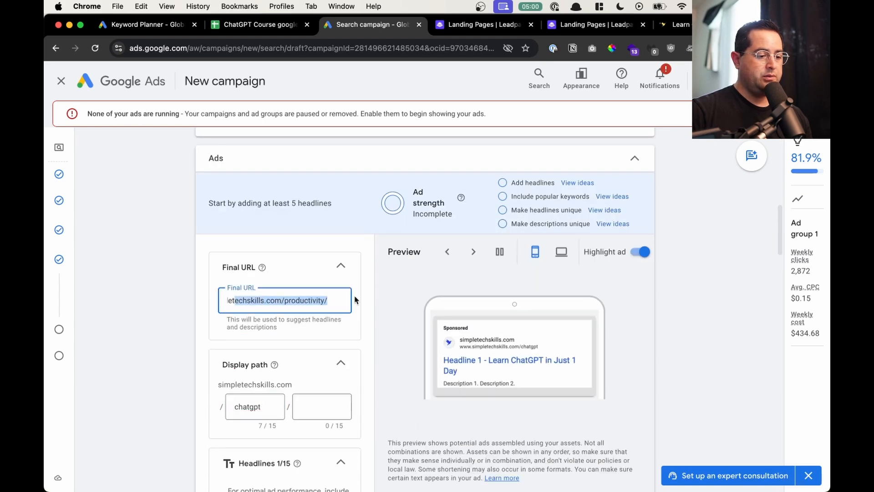
{"action": "scroll", "coordinate": [278, 334], "scroll_direction": "down", "scroll_amount": 2}
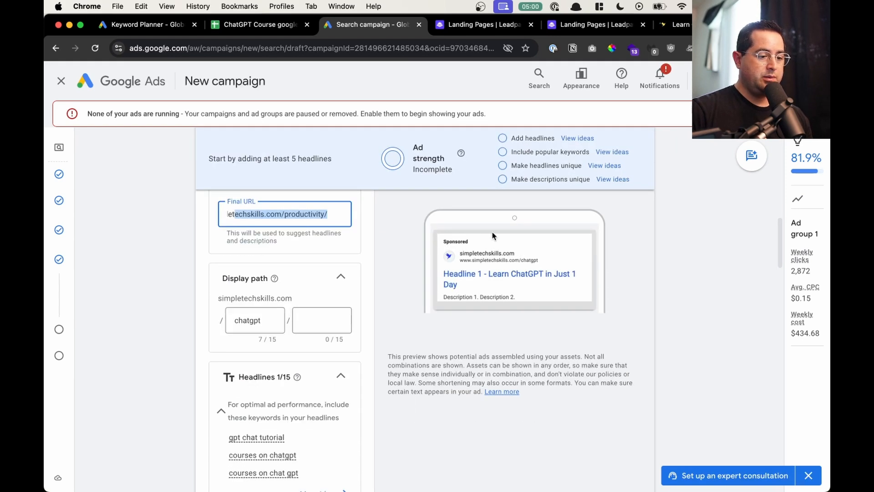
{"action": "scroll", "coordinate": [512, 281], "scroll_direction": "down", "scroll_amount": 6}
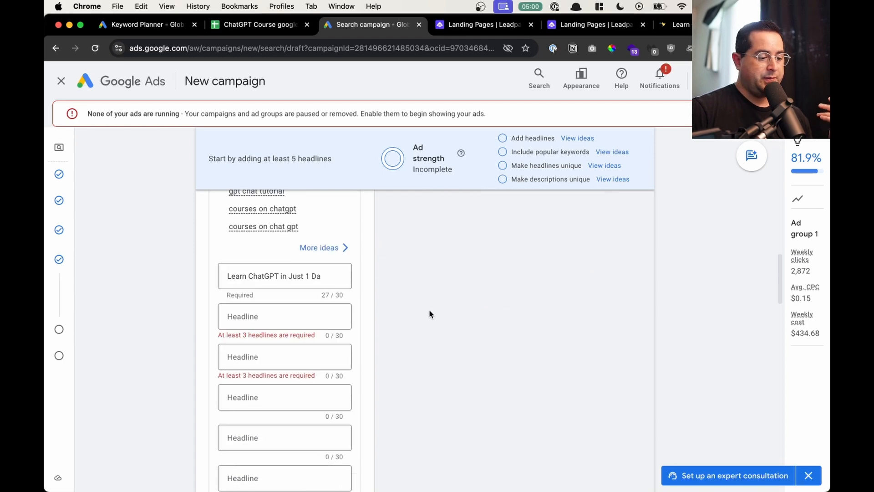
Step: Search Google for "chatgpt tutorial" in a new incognito window and review the organic result titles
{"action": "key", "text": "super+shift+n"}
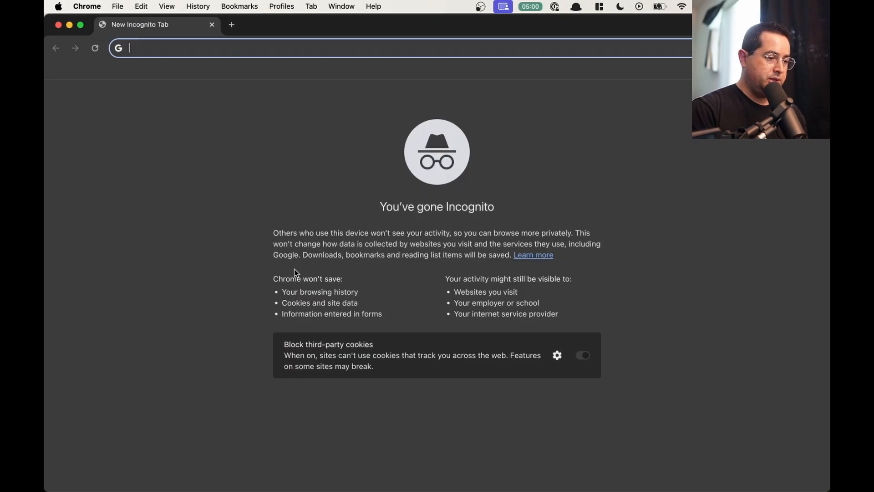
{"action": "type", "text": "chatgpt tu"}
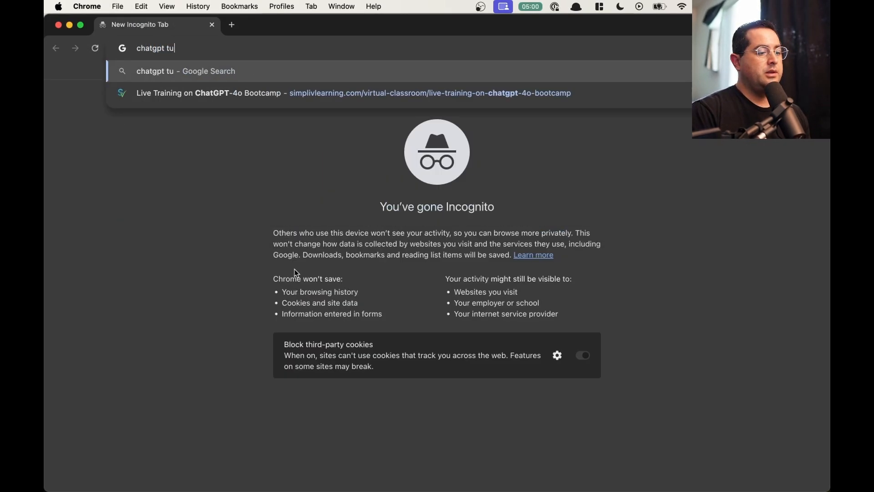
{"action": "key", "text": "BackSpace"}
{"action": "key", "text": "BackSpace"}
{"action": "type", "text": "tutorial"}
{"action": "key", "text": "Return"}
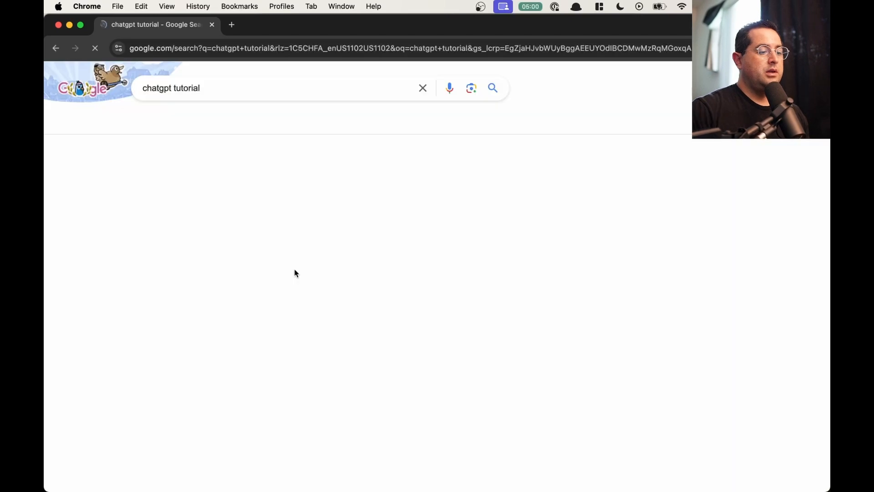
{"action": "scroll", "coordinate": [228, 244], "scroll_direction": "down", "scroll_amount": 5}
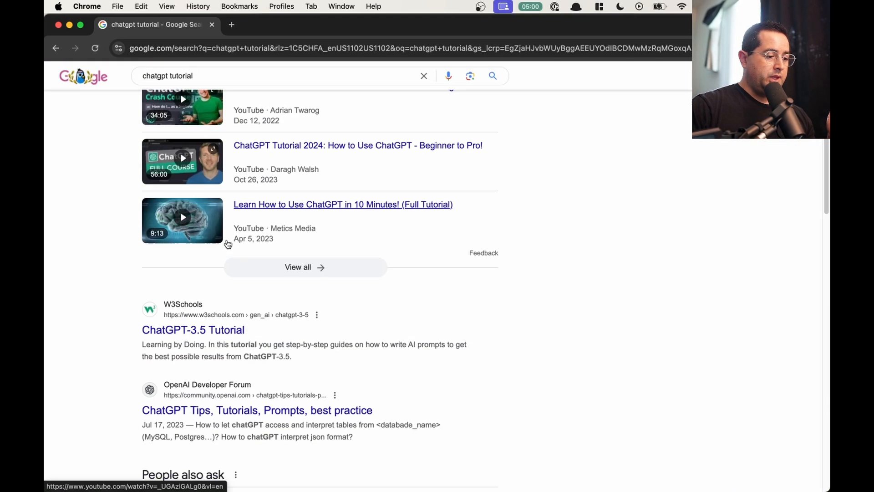
{"action": "scroll", "coordinate": [228, 246], "scroll_direction": "down", "scroll_amount": 1}
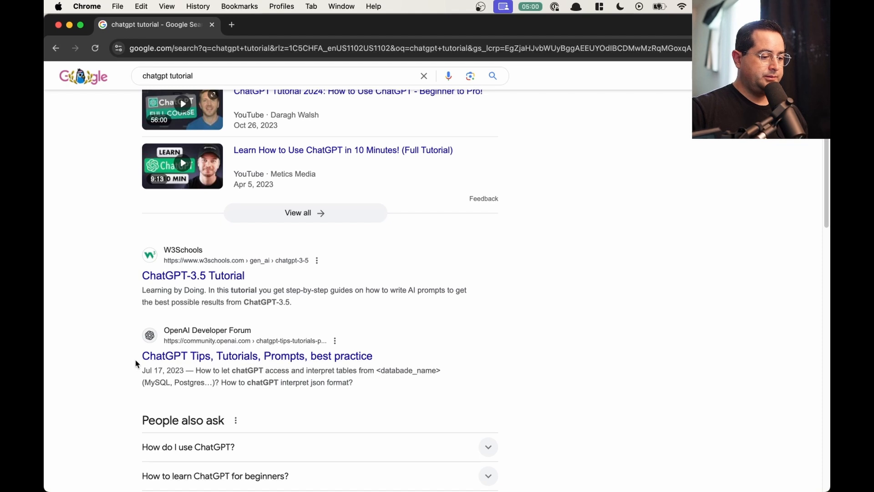
Step: Copy the OpenAI Developer Forum result title "ChatGPT Tips, Tutorials, Prompts, best practice" from the search results
{"action": "left_click_drag", "start_coordinate": [137, 360], "coordinate": [395, 356]}
{"action": "key", "text": "super+c"}
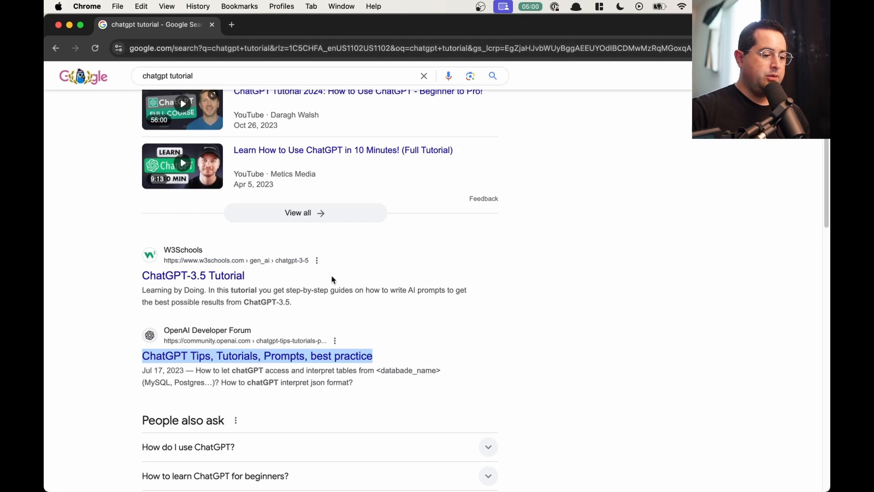
{"action": "scroll", "coordinate": [331, 279], "scroll_direction": "down", "scroll_amount": 7}
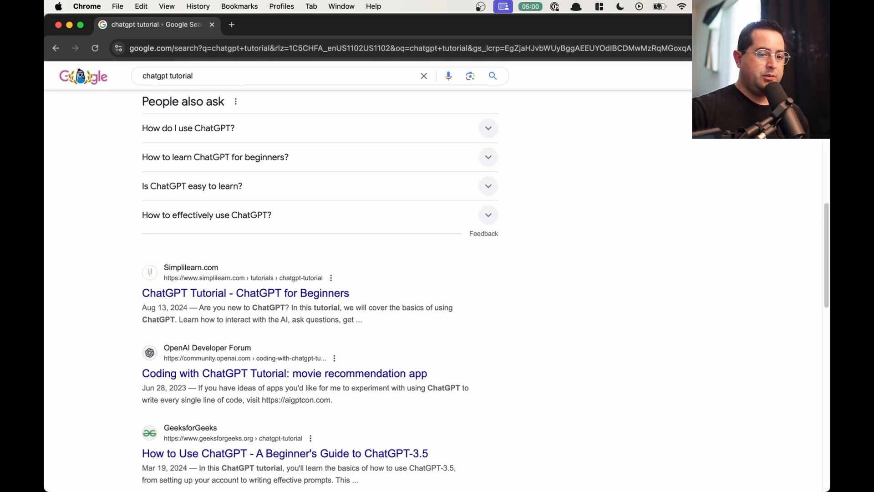
Step: Switch to Notes, place a new note beside the search results and title it "Header"
{"action": "left_click_drag", "start_coordinate": [830, 151], "coordinate": [638, 154]}
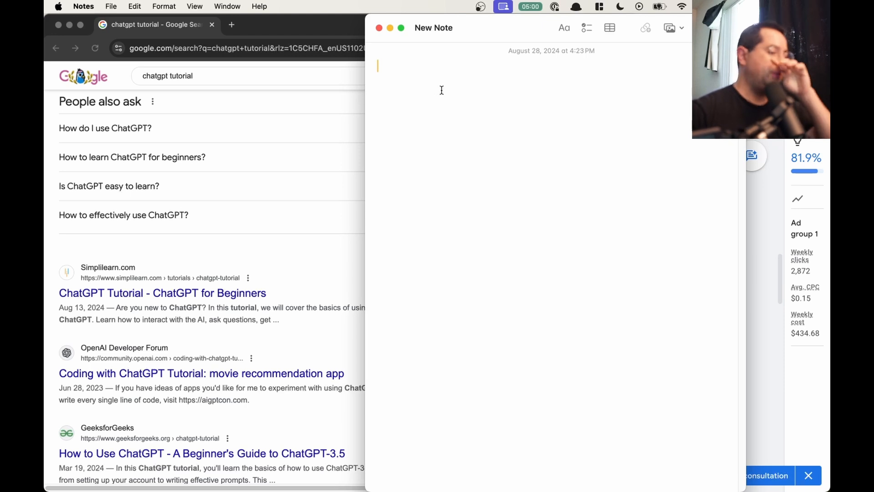
{"action": "left_click_drag", "start_coordinate": [469, 37], "coordinate": [829, 53]}
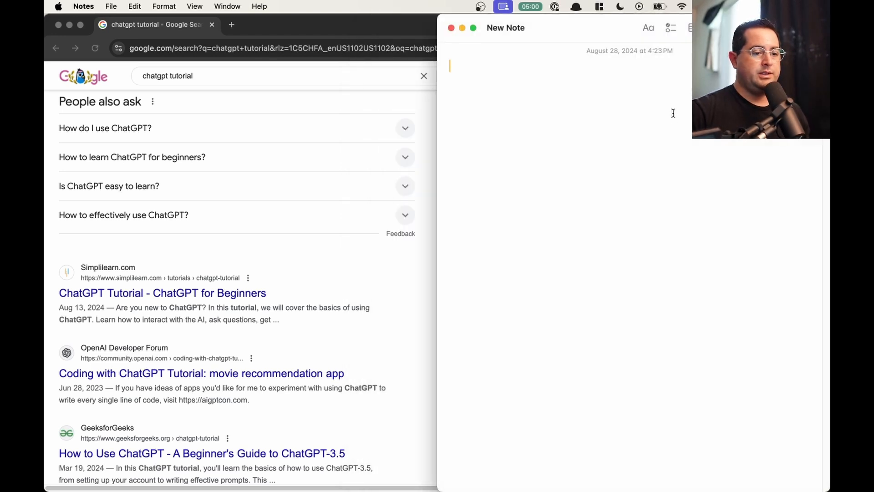
{"action": "left_click_drag", "start_coordinate": [439, 100], "coordinate": [547, 98]}
{"action": "type", "text": "Header"}
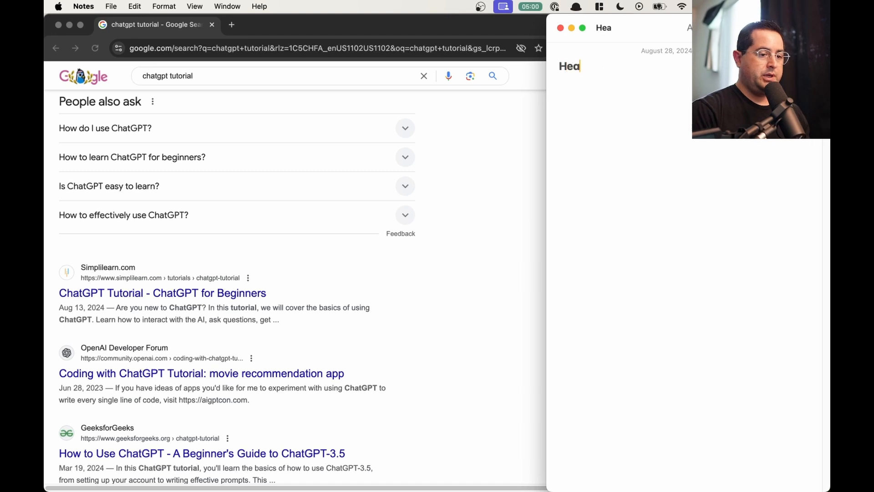
Step: Add a "Descriptions" line below the note's title, leaving space between them, and format it as a heading
{"action": "key", "text": "Return"}
{"action": "key", "text": "Return"}
{"action": "type", "text": "Dess"}
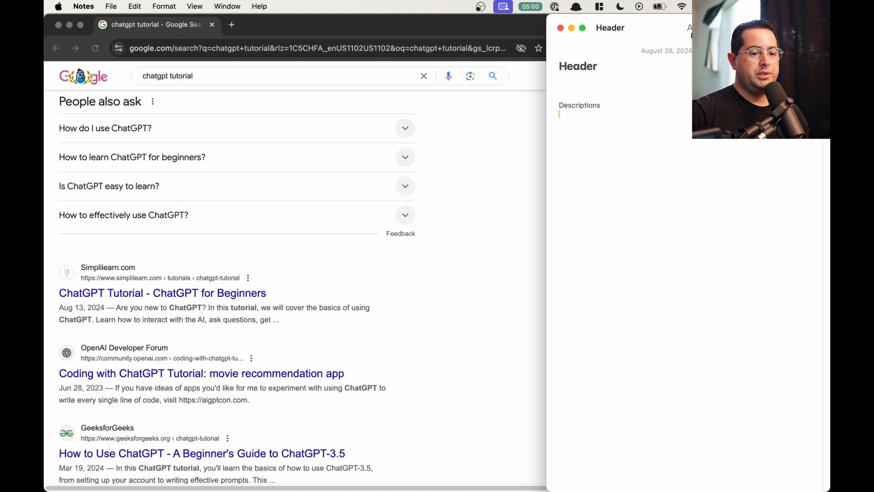
{"action": "left_click_drag", "start_coordinate": [611, 106], "coordinate": [527, 105]}
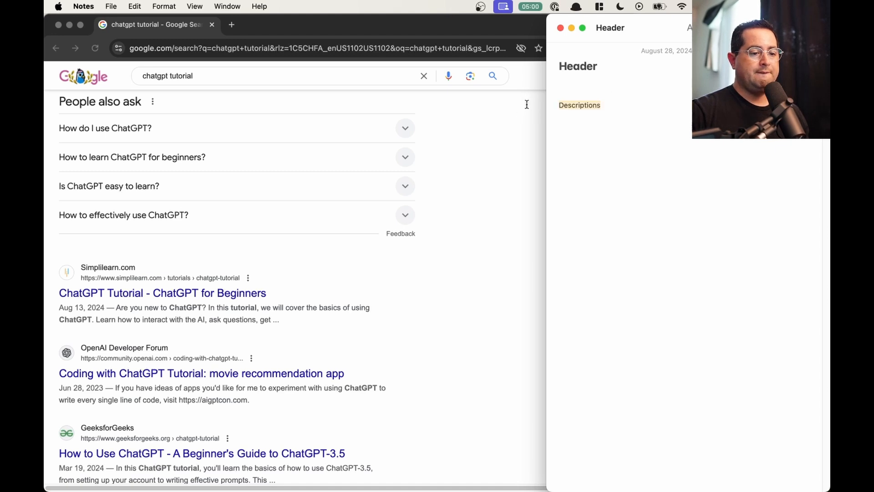
{"action": "left_click", "coordinate": [693, 27]}
{"action": "left_click", "coordinate": [671, 75]}
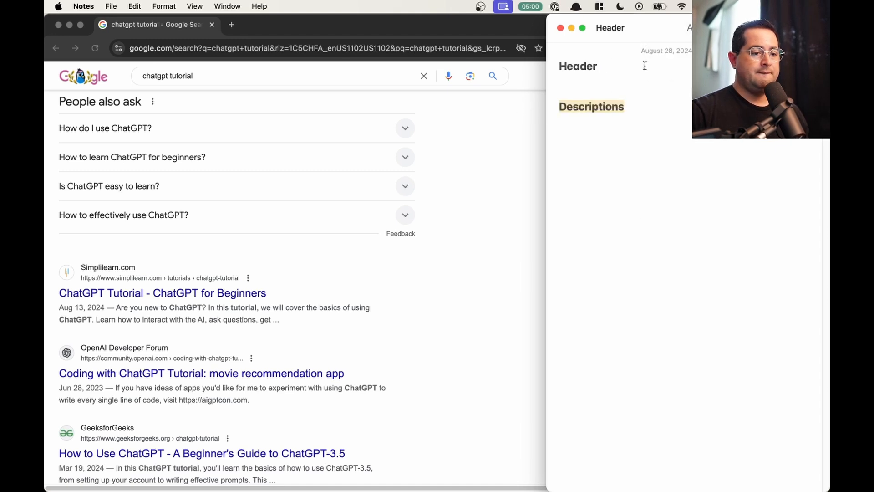
Step: Paste the copied title "ChatGPT Tips, Tutorials, Prompts, best practice" on a new line under "Header" in the note
{"action": "left_click", "coordinate": [644, 66]}
{"action": "key", "text": "Return"}
{"action": "key", "text": "super+v"}
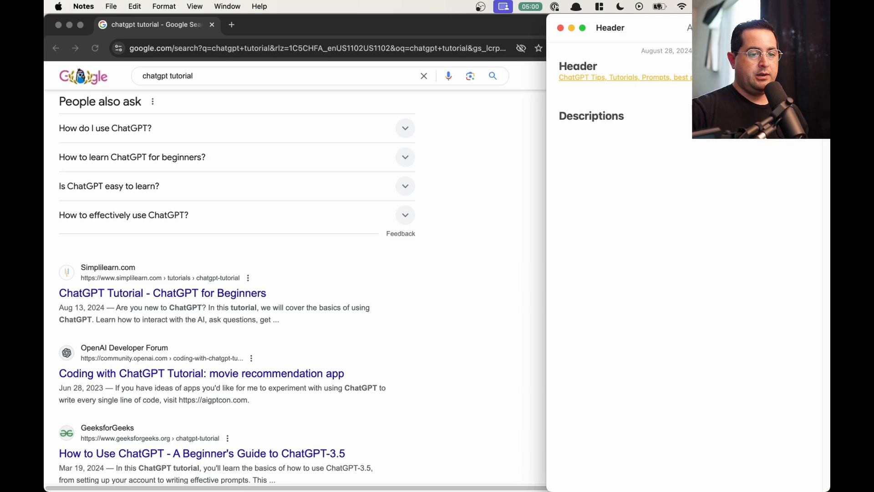
{"action": "key", "text": "super+z"}
{"action": "key", "text": "super+v"}
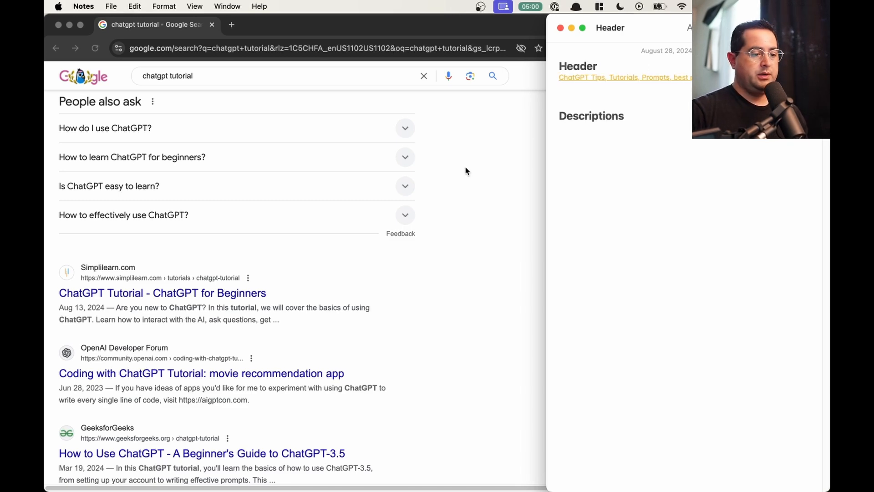
Step: Add the phrases "How to Use ChatGPT" and "ChatGPT Full Tutorial for Beginners" from the search results under "Header" in the note
{"action": "left_click", "coordinate": [344, 291]}
{"action": "scroll", "coordinate": [335, 296], "scroll_direction": "down", "scroll_amount": 2}
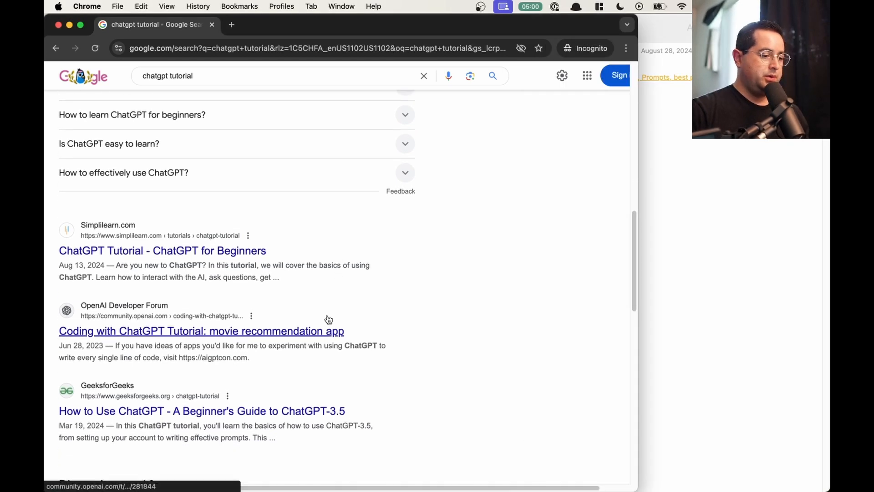
{"action": "scroll", "coordinate": [328, 318], "scroll_direction": "down", "scroll_amount": 5}
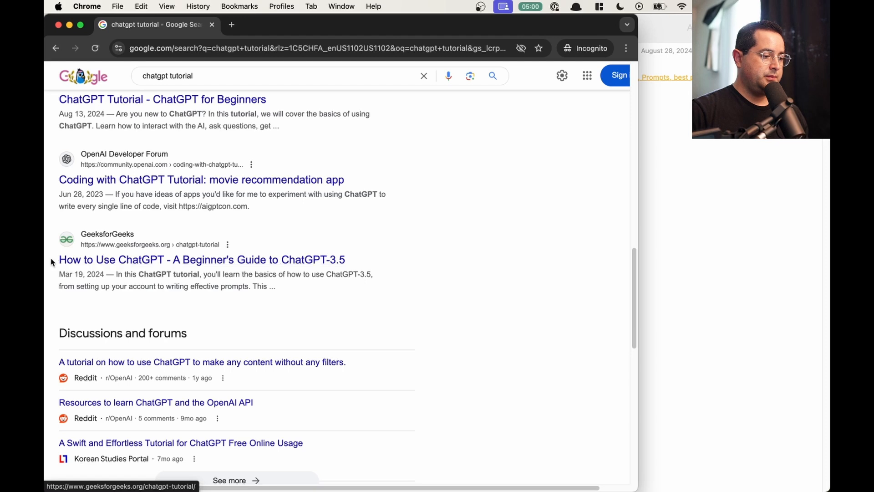
{"action": "left_click_drag", "start_coordinate": [52, 262], "coordinate": [163, 258]}
{"action": "key", "text": "super+c"}
{"action": "key", "text": "super+Tab"}
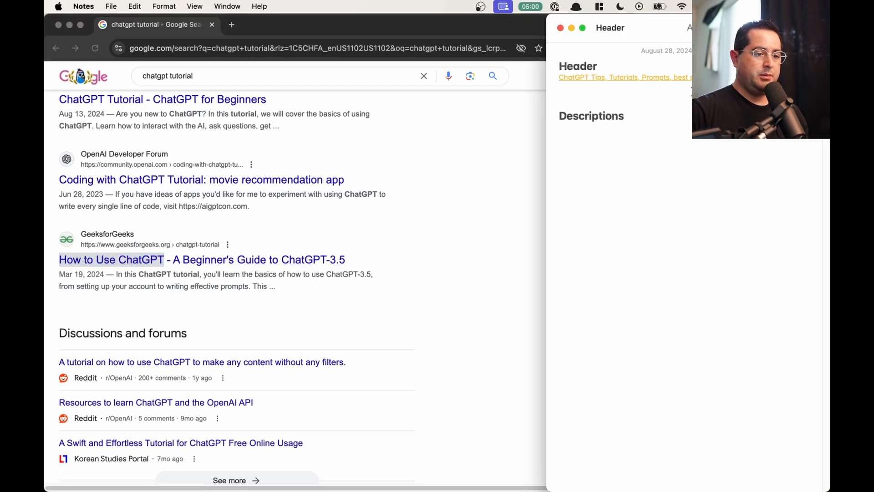
{"action": "key", "text": "super+v"}
{"action": "scroll", "coordinate": [376, 234], "scroll_direction": "down", "scroll_amount": 1}
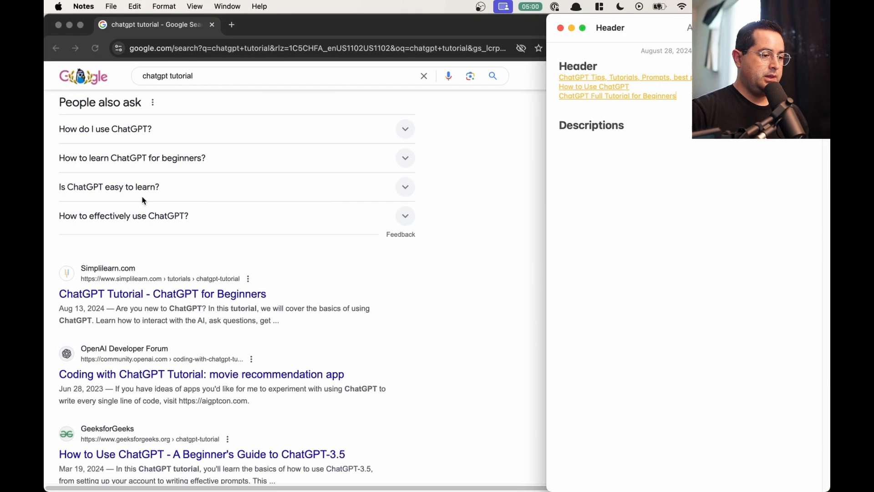
Step: Copy the keyword "chat gpt class" from cell A4 of the keyword sheet and search Google for it in the incognito window
{"action": "scroll", "coordinate": [142, 197], "scroll_direction": "up", "scroll_amount": 5}
{"action": "left_click", "coordinate": [186, 94]}
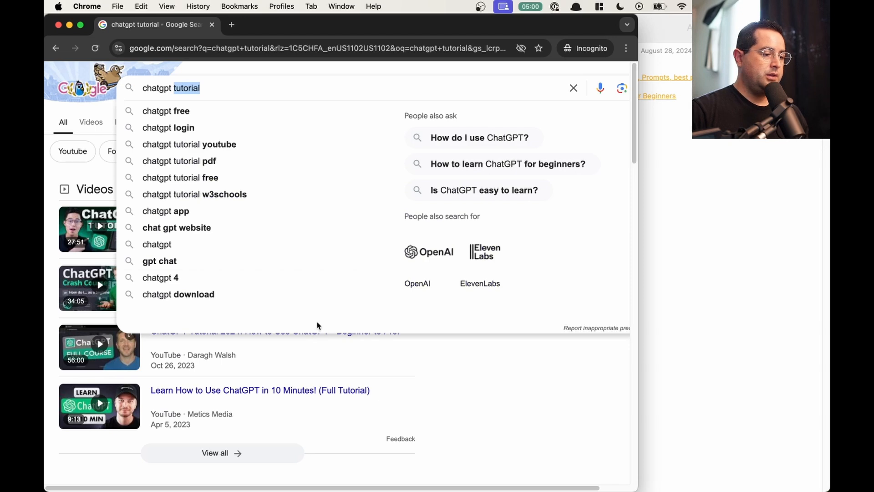
{"action": "left_click", "coordinate": [492, 406]}
{"action": "left_click", "coordinate": [196, 86]}
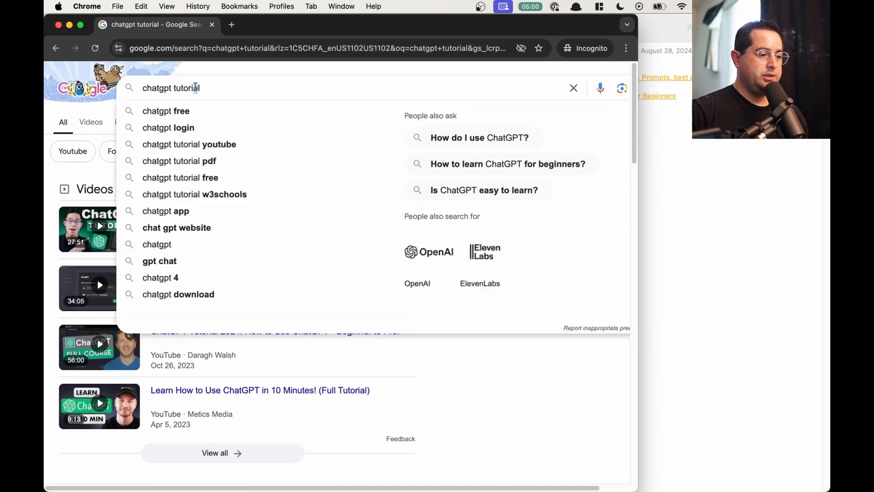
{"action": "double_click", "coordinate": [196, 88]}
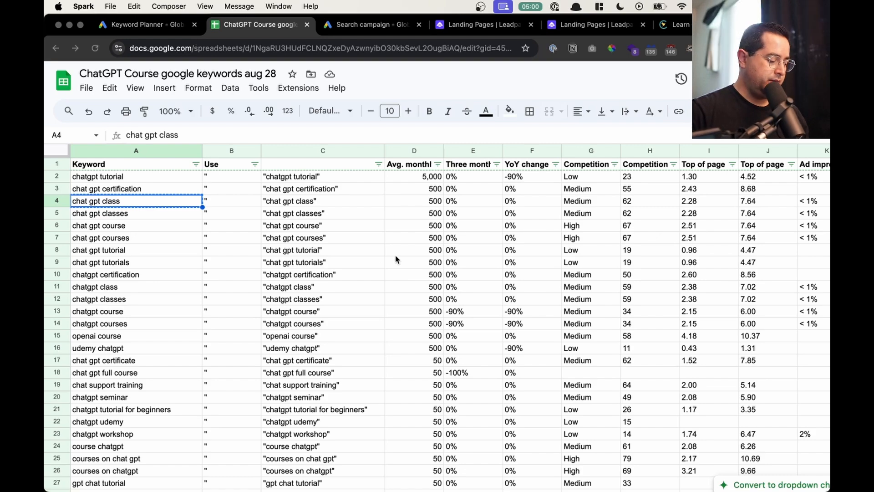
{"action": "key", "text": "ctrl+Up"}
{"action": "left_click", "coordinate": [569, 313]}
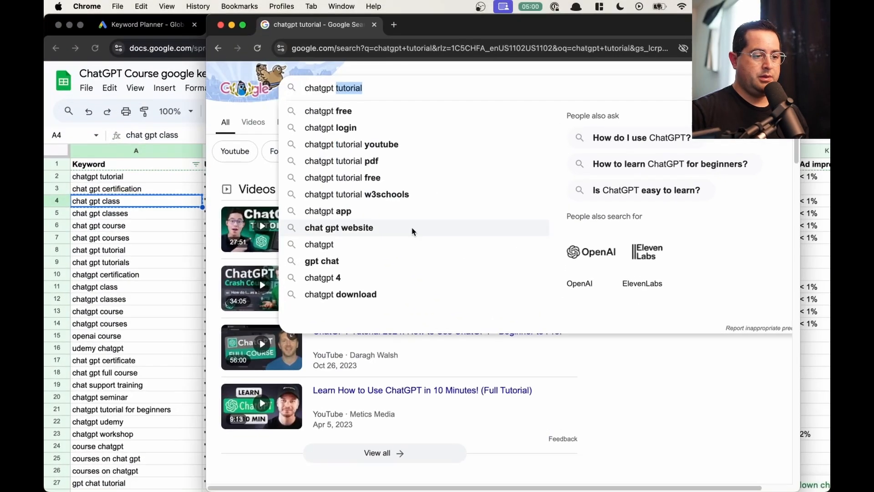
{"action": "key", "text": "super+a"}
{"action": "key", "text": "super+v"}
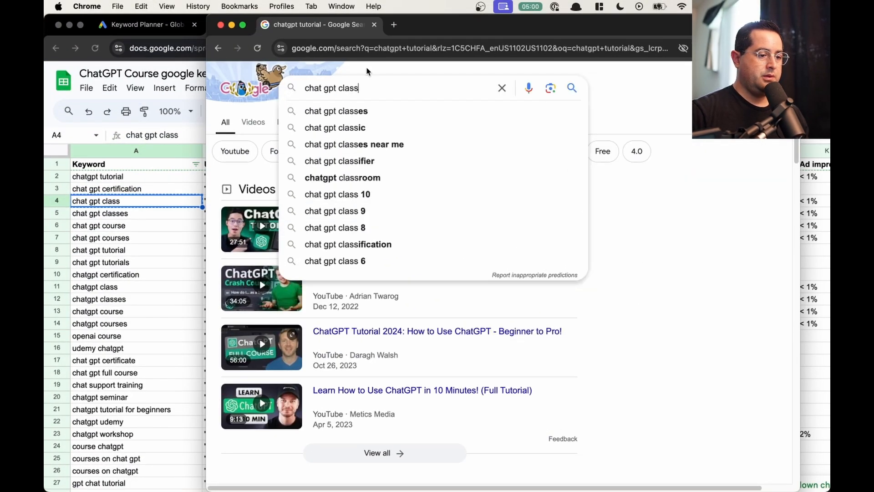
{"action": "key", "text": "Return"}
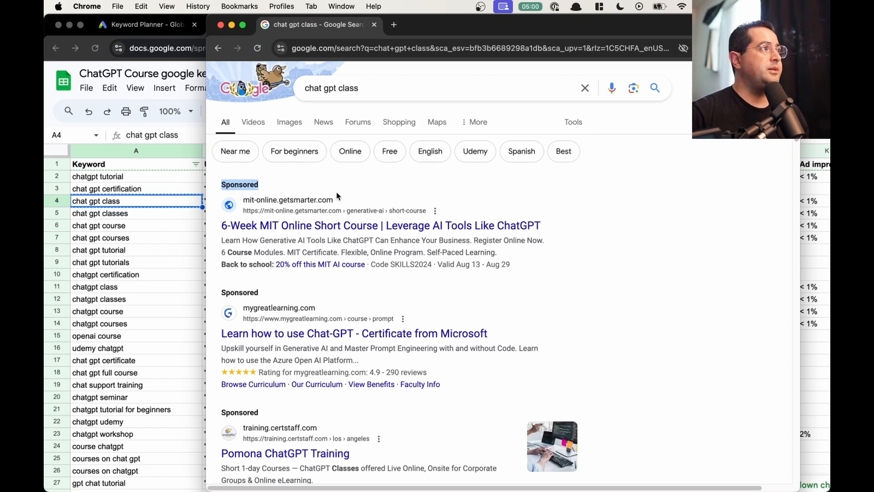
Step: Examine the competition index and top-of-page bid range of "chatgpt tutorial" in H2:J2 of the keyword sheet
{"action": "left_click", "coordinate": [171, 178]}
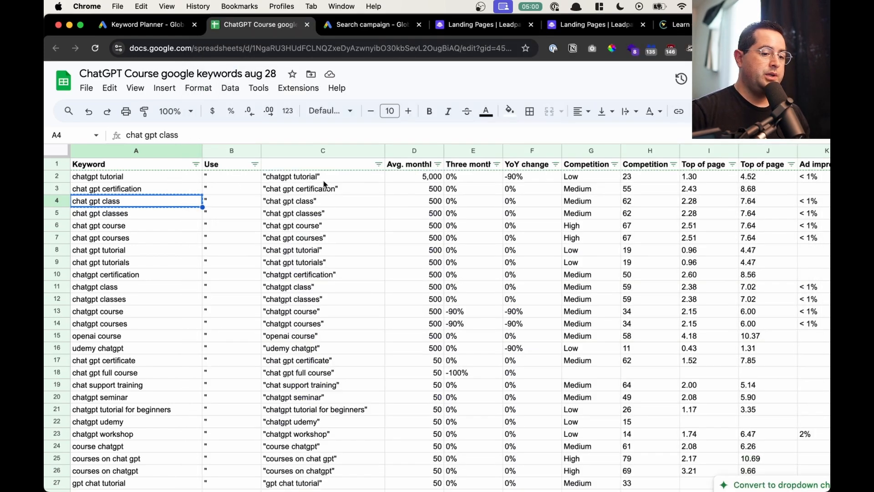
{"action": "left_click", "coordinate": [414, 187]}
{"action": "scroll", "coordinate": [587, 195], "scroll_direction": "right", "scroll_amount": 3}
{"action": "left_click_drag", "start_coordinate": [650, 177], "coordinate": [534, 178]}
{"action": "scroll", "coordinate": [534, 178], "scroll_direction": "left", "scroll_amount": 5}
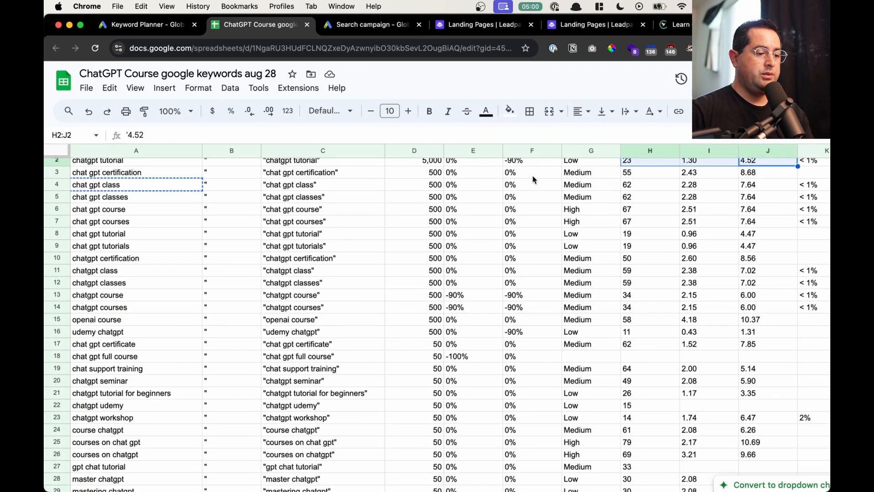
Step: View the landing page of the sponsored MIT online short course ad and return to the "chat gpt class" results
{"action": "key", "text": "ctrl+Up"}
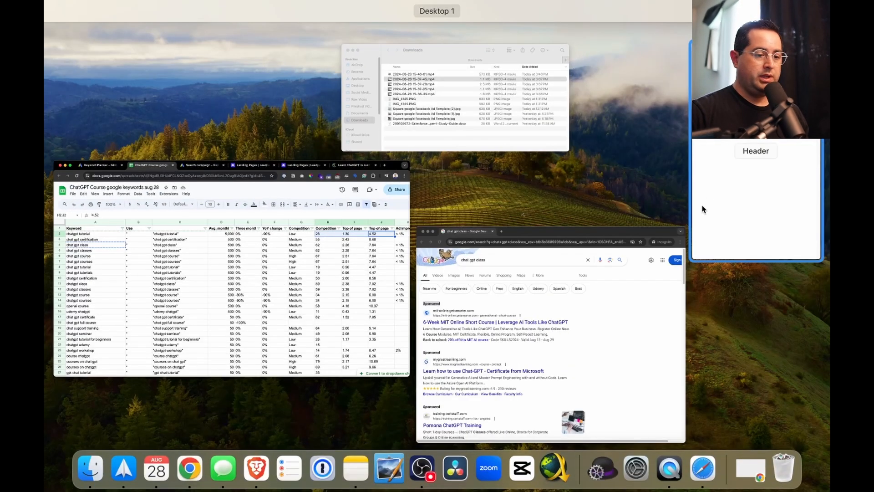
{"action": "left_click", "coordinate": [564, 296]}
{"action": "left_click", "coordinate": [284, 199]}
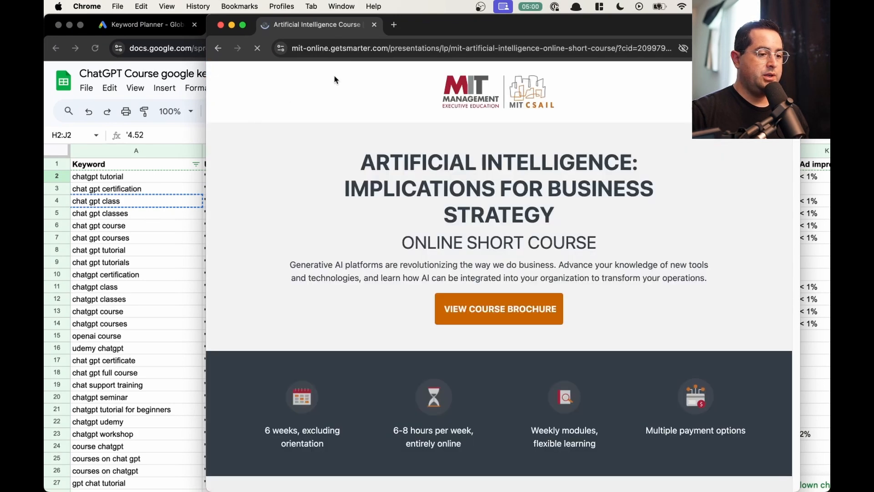
{"action": "left_click", "coordinate": [218, 48]}
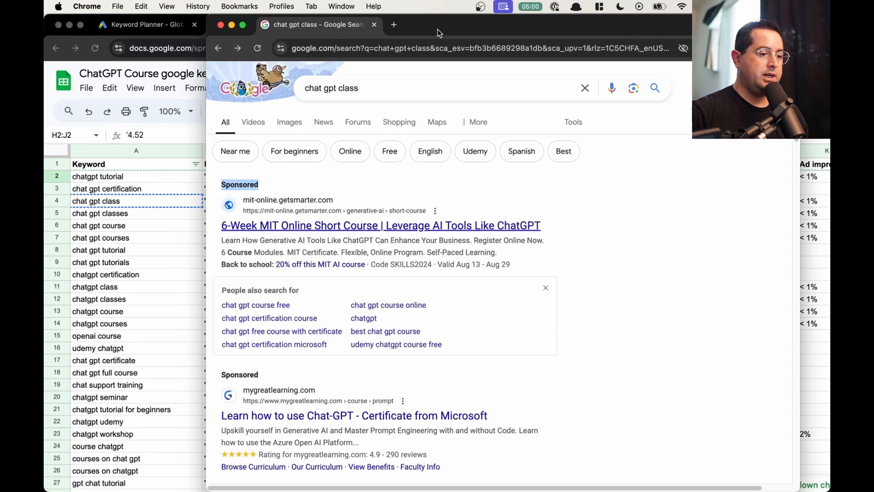
Step: Move the incognito search window aside and bring the keyword sheet's browser window back to the front
{"action": "left_click_drag", "start_coordinate": [438, 30], "coordinate": [44, 142]}
{"action": "key", "text": "ctrl+Up"}
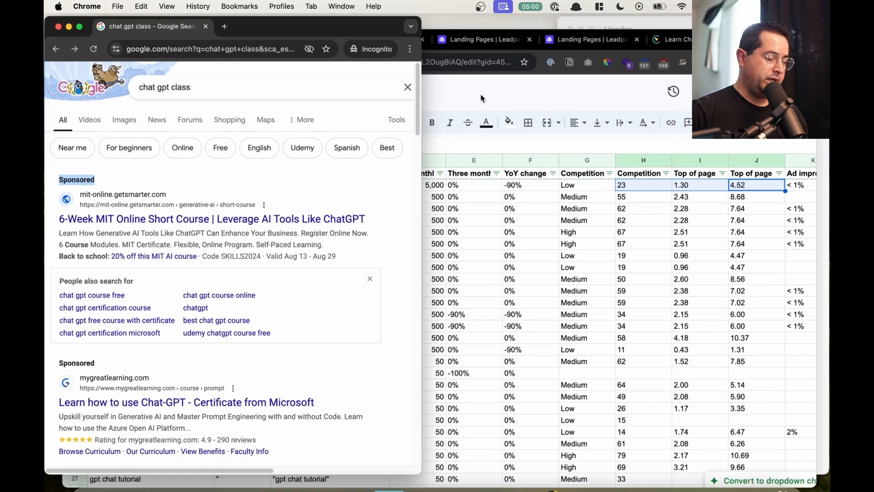
{"action": "left_click", "coordinate": [470, 258]}
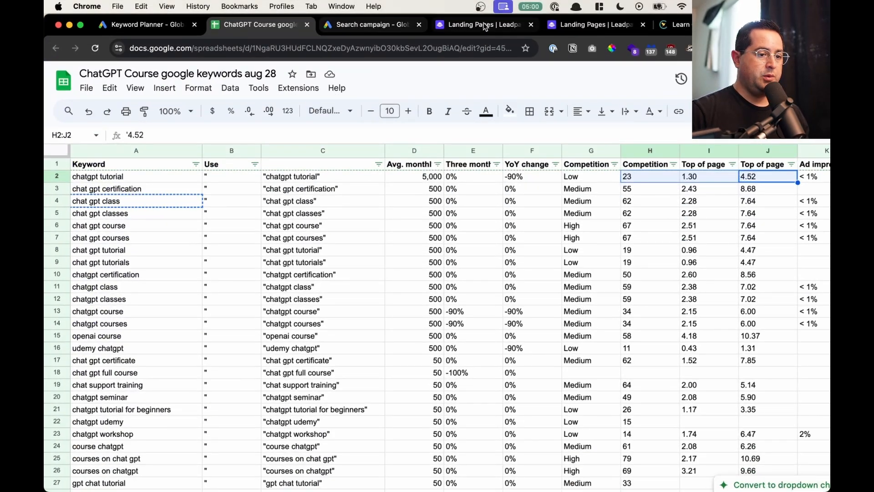
Step: Close the Keyword Planner page and return to the Search campaign draft
{"action": "left_click", "coordinate": [121, 25]}
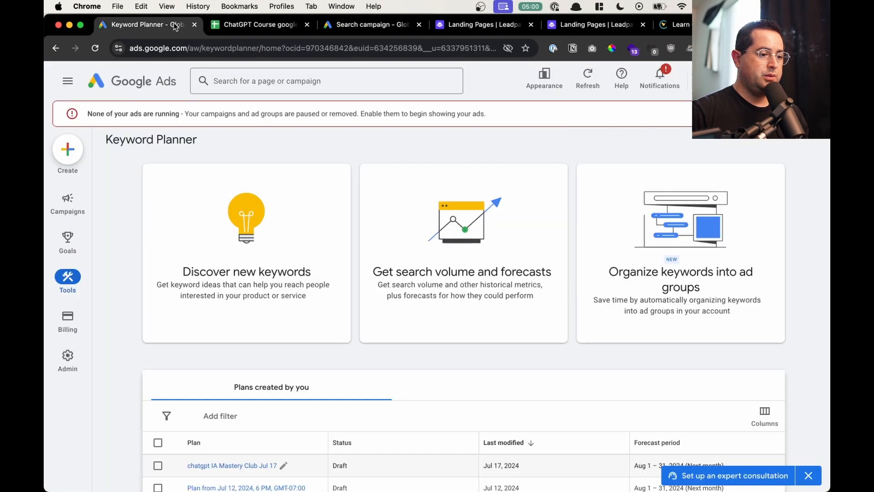
{"action": "key", "text": "super+w"}
{"action": "left_click", "coordinate": [302, 27]}
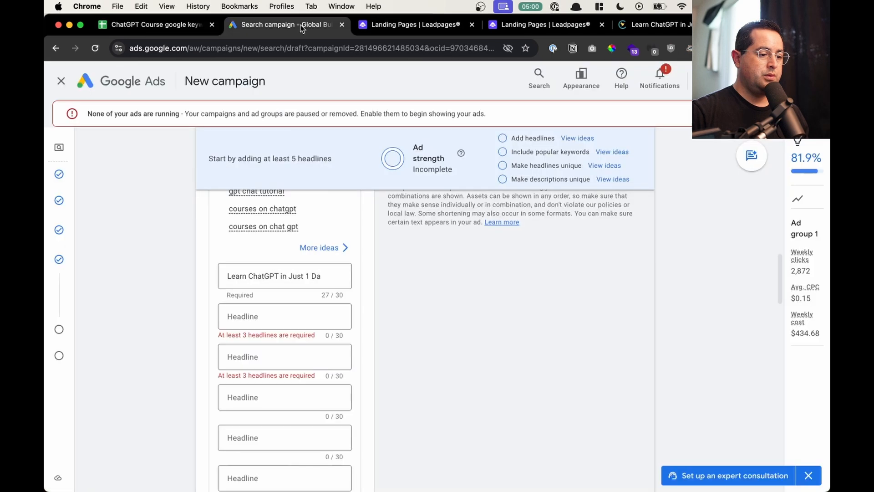
Step: Copy the word "tutorial" from the first entry of the ad group's keyword list and delete the "chatgpt tutorial" keyword
{"action": "scroll", "coordinate": [352, 352], "scroll_direction": "up", "scroll_amount": 15}
{"action": "left_click", "coordinate": [293, 306]}
{"action": "scroll", "coordinate": [290, 326], "scroll_direction": "up", "scroll_amount": 3}
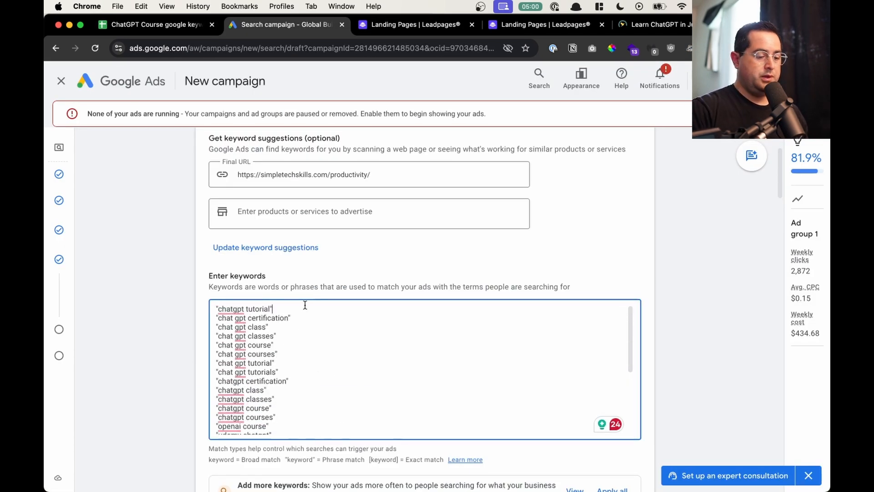
{"action": "double_click", "coordinate": [257, 309]}
{"action": "key", "text": "super+c"}
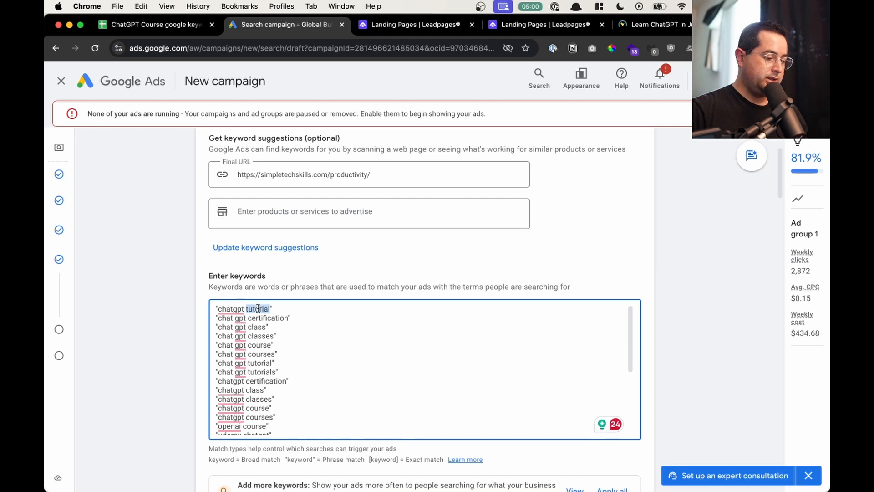
{"action": "key", "text": "BackSpace"}
{"action": "key", "text": "super+BackSpace"}
{"action": "key", "text": "Delete"}
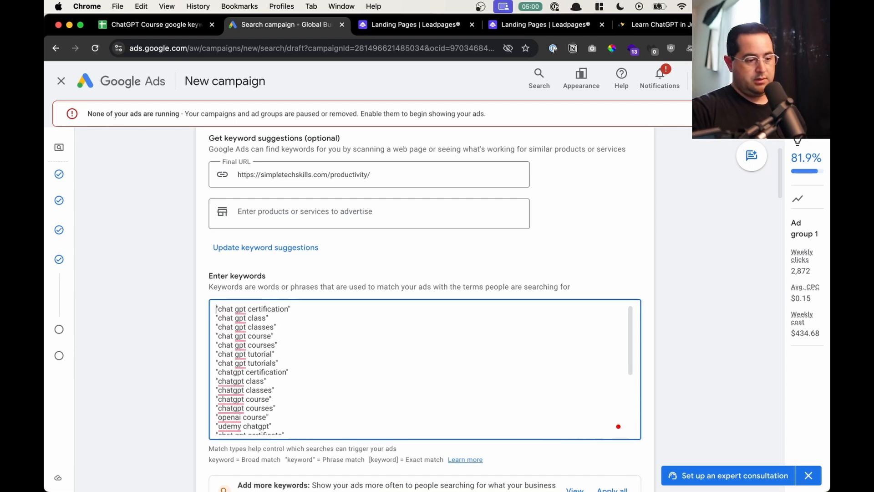
Step: Remove the keywords "chat gpt tutorial", "chat gpt tutorials" and "chatgpt tutorial for beginners", plus the trailing blank line, from the keyword list
{"action": "left_click_drag", "start_coordinate": [284, 365], "coordinate": [171, 355]}
{"action": "key", "text": "BackSpace"}
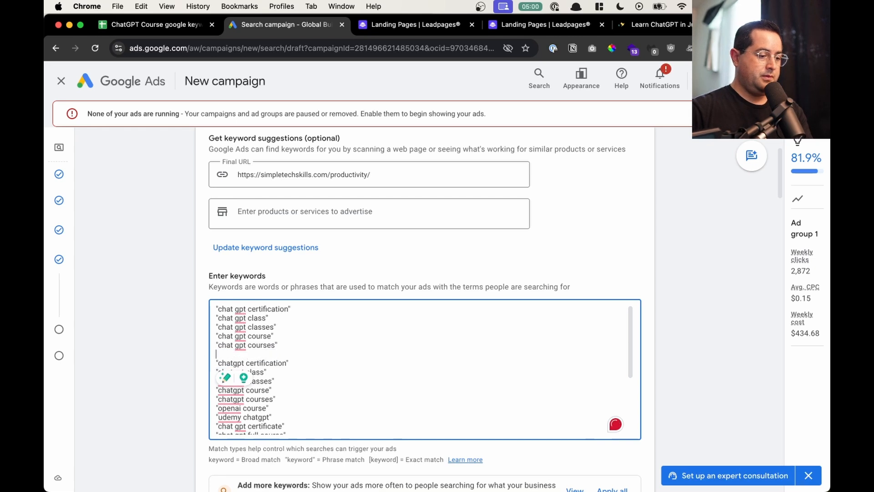
{"action": "key", "text": "BackSpace"}
{"action": "scroll", "coordinate": [268, 374], "scroll_direction": "down", "scroll_amount": 1}
{"action": "scroll", "coordinate": [268, 374], "scroll_direction": "down", "scroll_amount": 3}
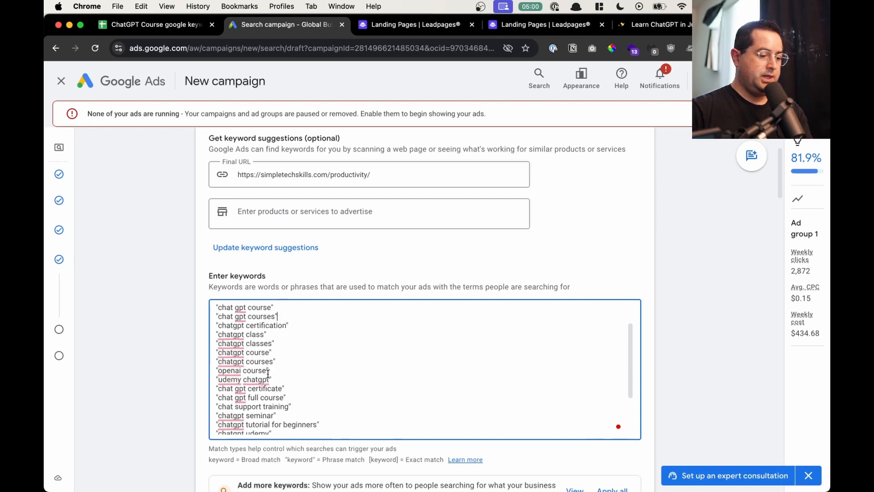
{"action": "left_click_drag", "start_coordinate": [338, 386], "coordinate": [215, 387]}
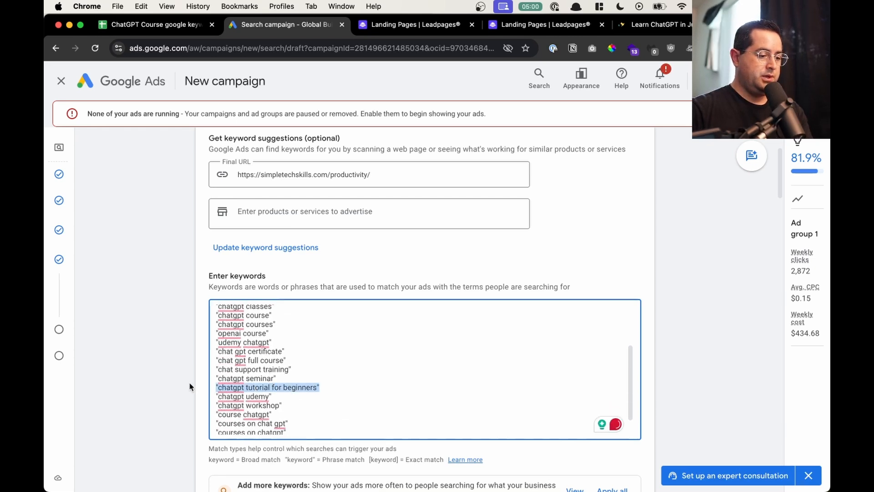
{"action": "key", "text": "BackSpace"}
{"action": "key", "text": "BackSpace"}
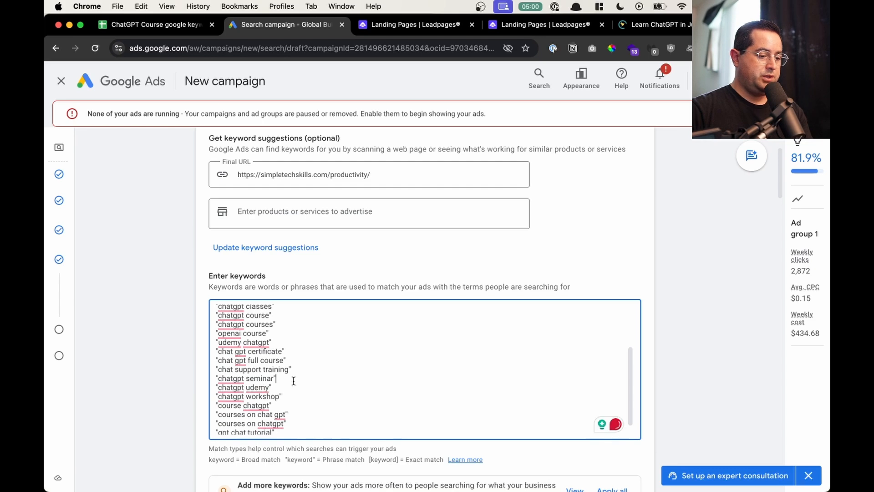
{"action": "scroll", "coordinate": [294, 381], "scroll_direction": "down", "scroll_amount": 1}
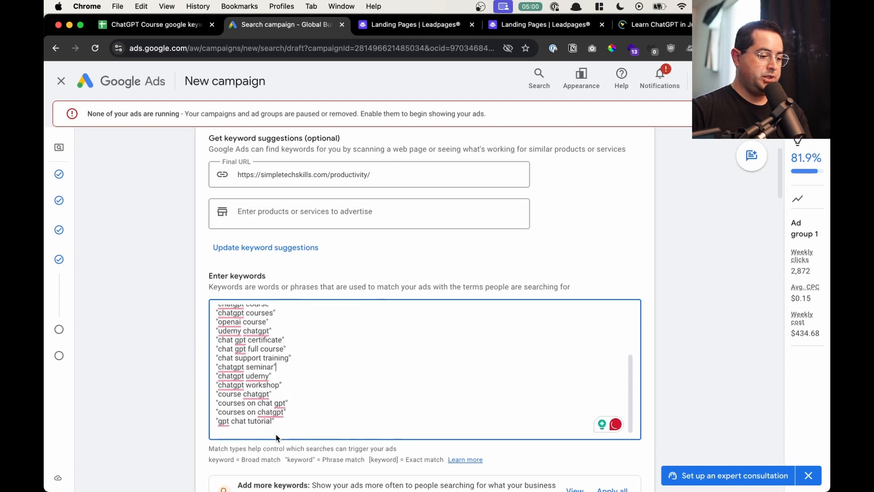
{"action": "left_click", "coordinate": [286, 427]}
{"action": "key", "text": "BackSpace"}
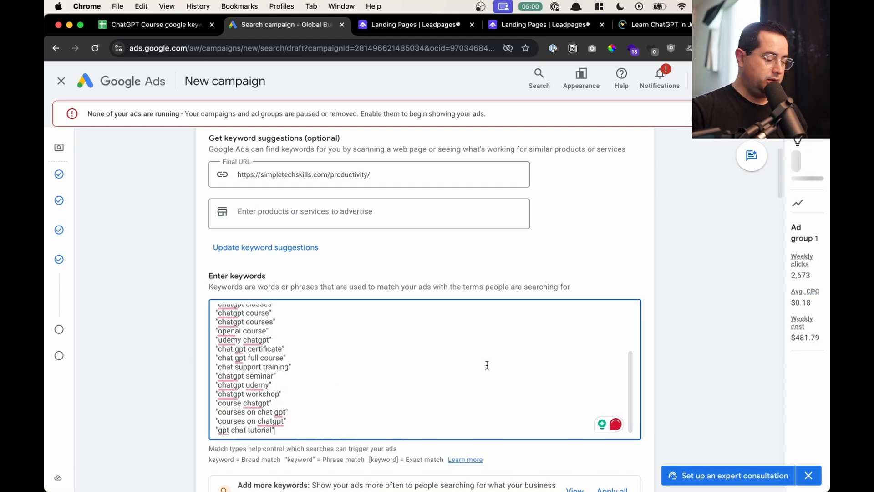
Step: Switch to the Notes app and add "tutorial" below Descriptions under a new "Negative Keywords" line formatted as a bold heading
{"action": "key", "text": "ctrl+Up"}
{"action": "left_click", "coordinate": [717, 188]}
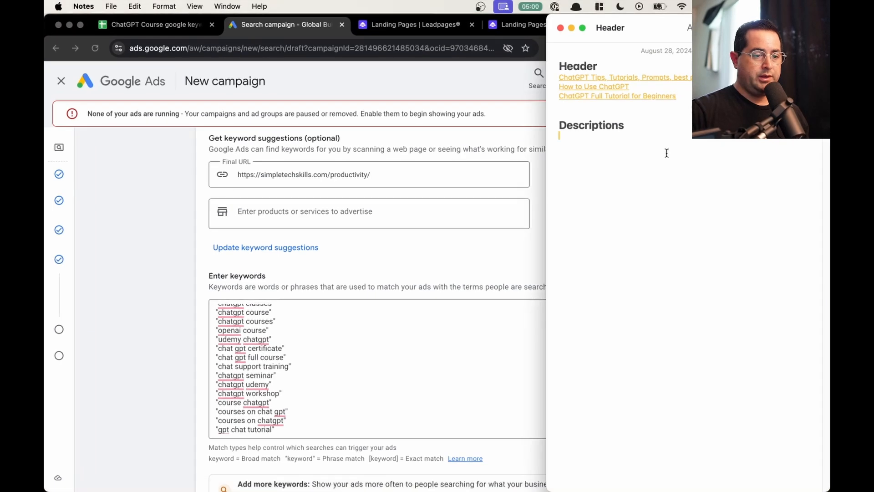
{"action": "key", "text": "super+v"}
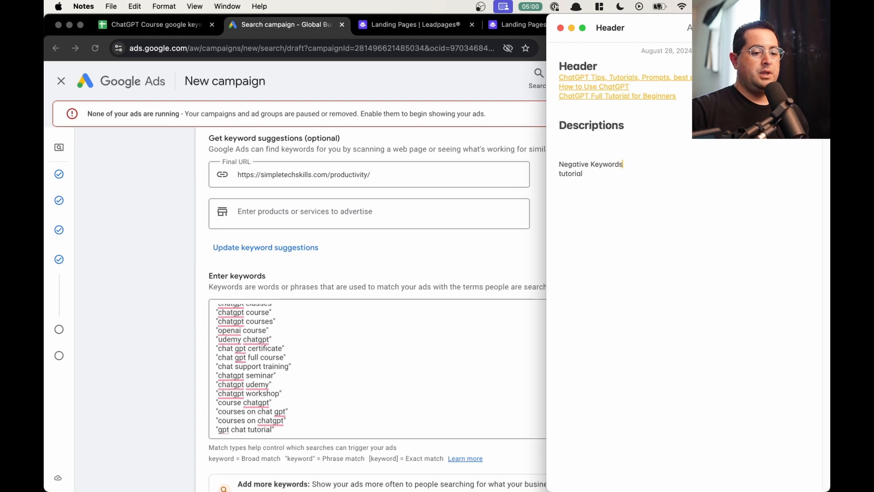
{"action": "left_click_drag", "start_coordinate": [635, 165], "coordinate": [501, 164]}
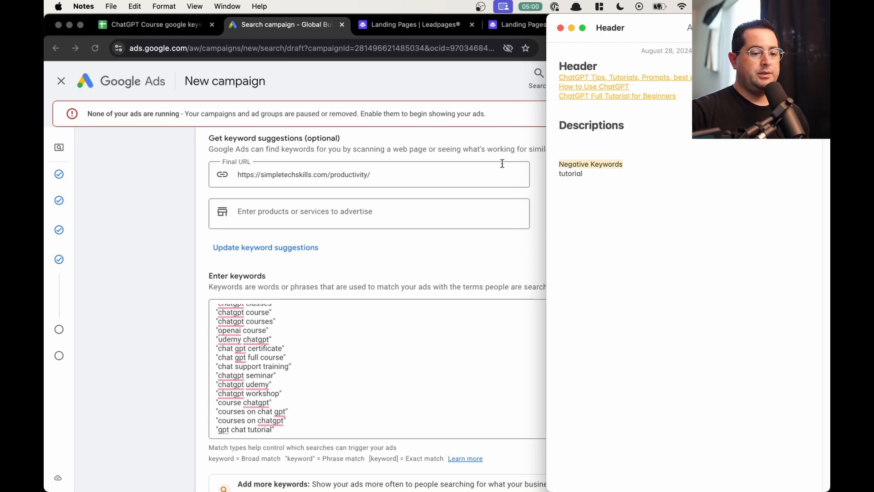
{"action": "left_click", "coordinate": [689, 28]}
{"action": "left_click", "coordinate": [674, 90]}
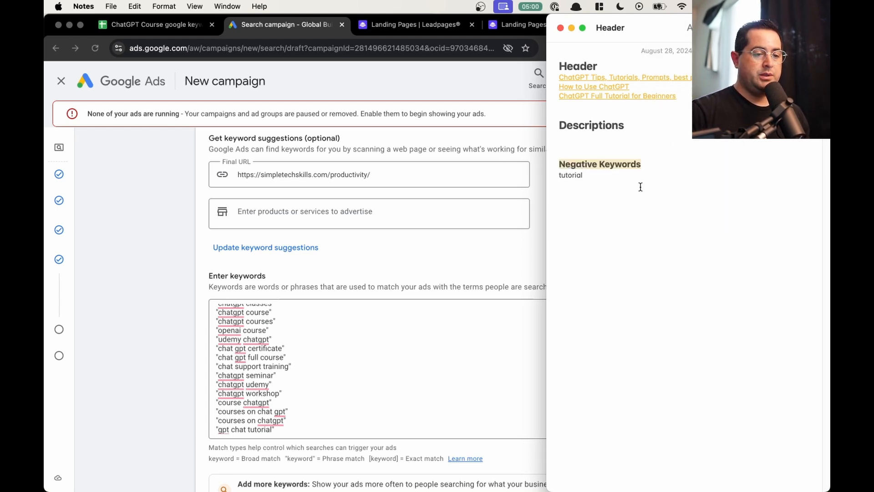
Step: Add "Free", "YouTube" and "Student" on separate lines to the Negative Keywords list in the note
{"action": "left_click", "coordinate": [637, 180]}
{"action": "key", "text": "Return"}
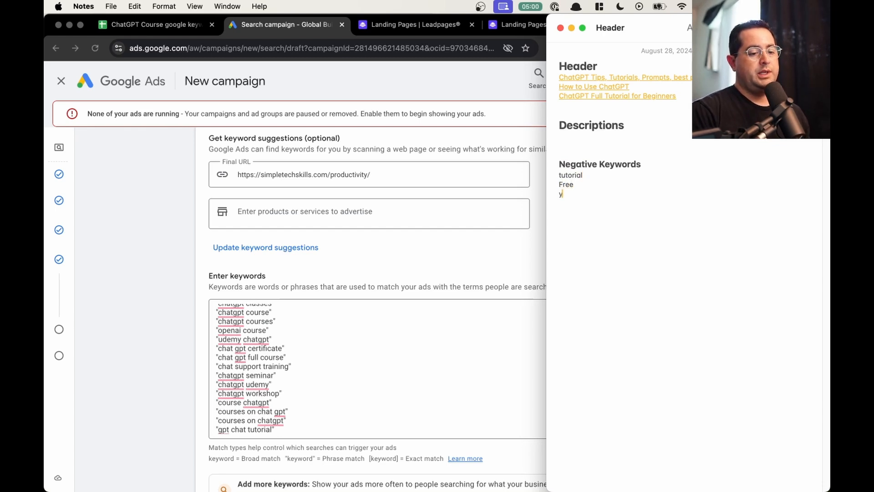
{"action": "type", "text": "youtube"}
{"action": "key", "text": "Return"}
{"action": "type", "text": "student"}
{"action": "key", "text": "Return"}
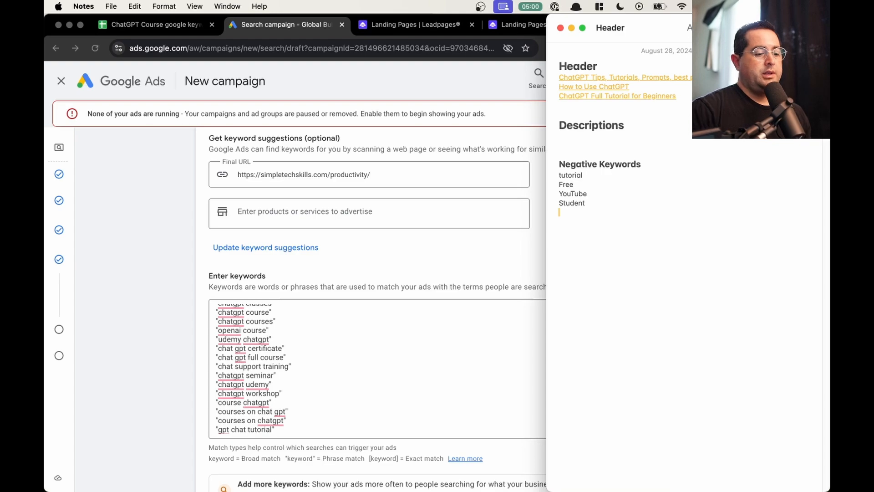
Step: Show the incognito "chat gpt class" search window beside the note and widen it up to near the note's edge
{"action": "key", "text": "ctrl+Up"}
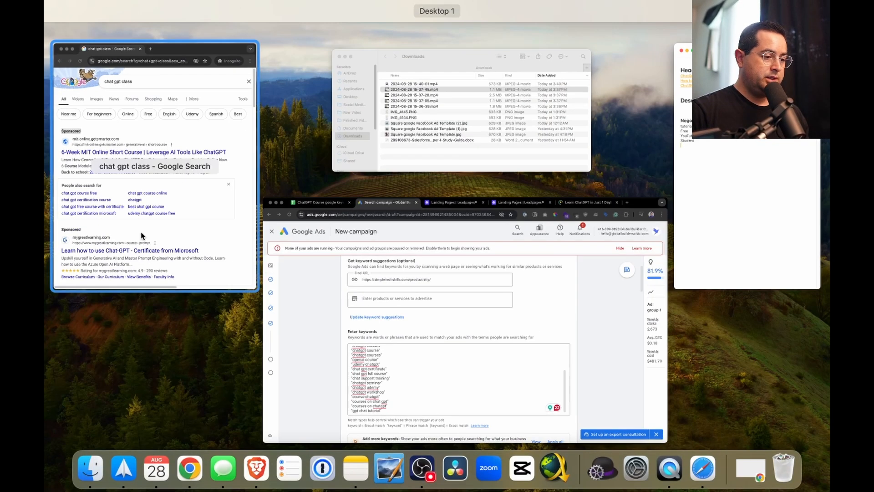
{"action": "left_click", "coordinate": [143, 236]}
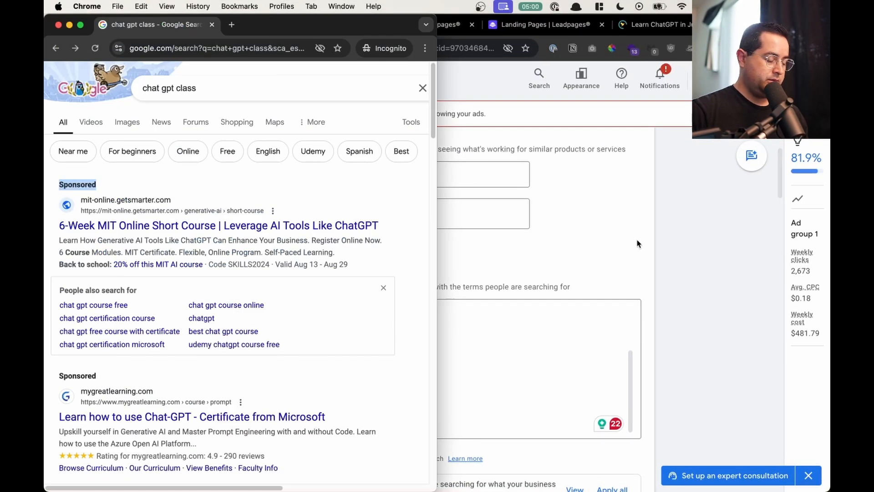
{"action": "key", "text": "ctrl+Up"}
{"action": "left_click", "coordinate": [762, 201]}
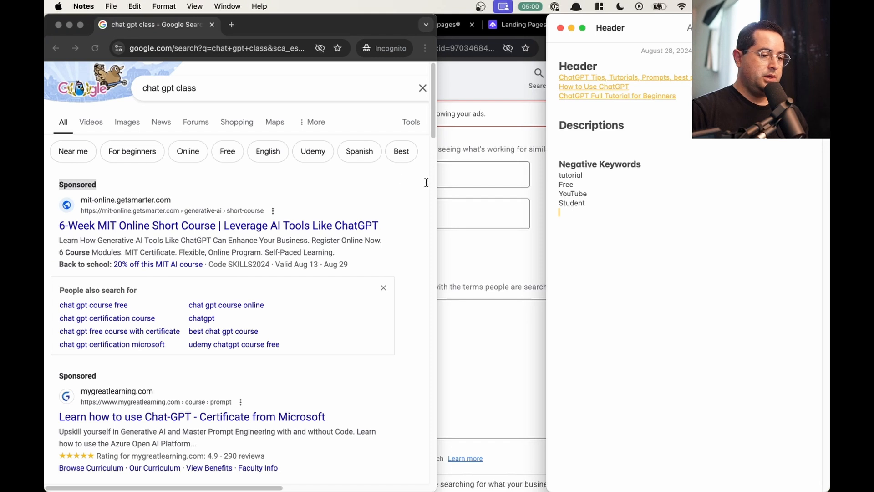
{"action": "left_click_drag", "start_coordinate": [436, 179], "coordinate": [511, 184]}
Step: Add "Leverage AI Tools Like ChatGPT" from the sponsored MIT ad's title to the Header list in the note
{"action": "left_click", "coordinate": [419, 227]}
{"action": "left_click_drag", "start_coordinate": [405, 221], "coordinate": [242, 224]}
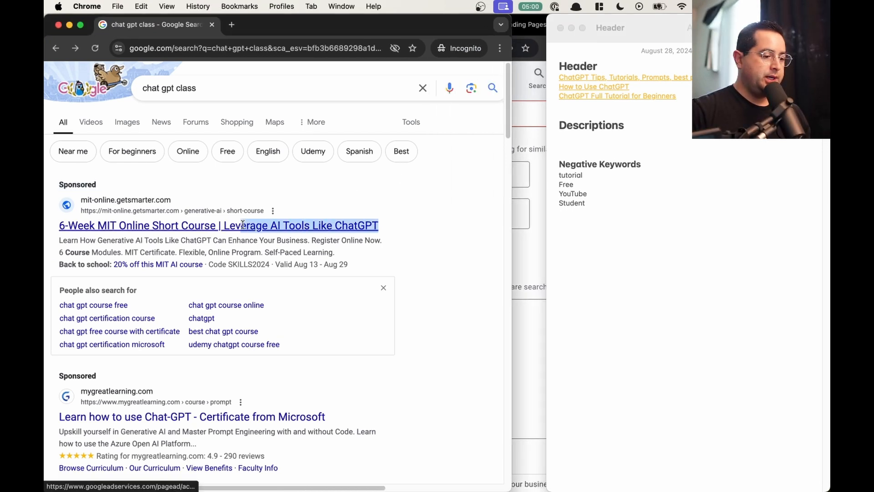
{"action": "key", "text": "super+Tab"}
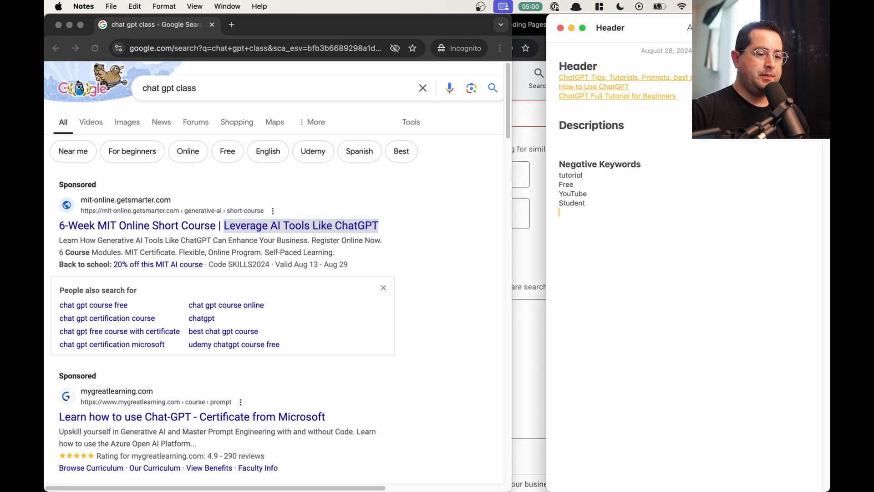
{"action": "key", "text": "Return"}
{"action": "type", "text": "Leverage AI Tools Like ChatGPT"}
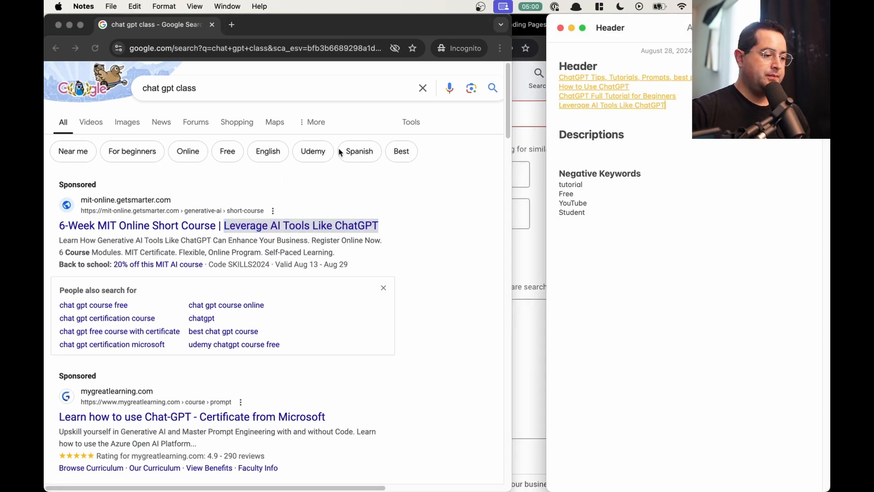
Step: Copy "Learn how to use Chat-GPT" from the mygreatlearning.com ad's title onto a new line of the note's Header list
{"action": "key", "text": "super+Tab"}
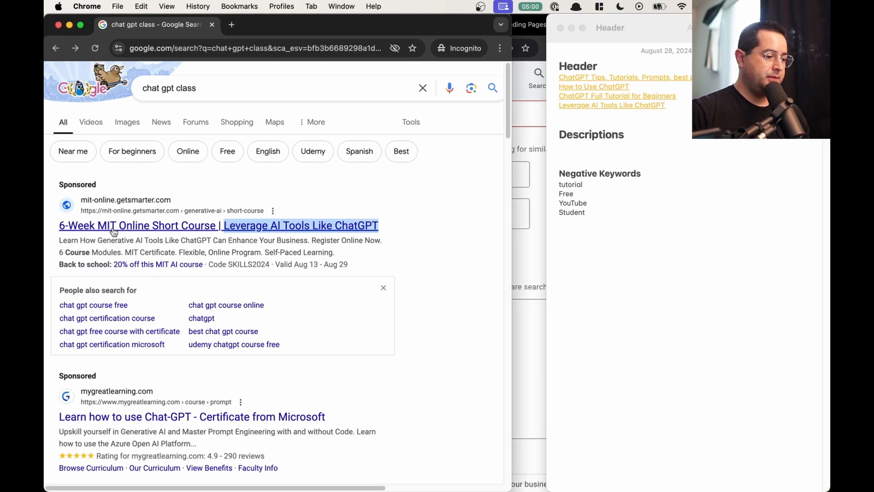
{"action": "scroll", "coordinate": [67, 309], "scroll_direction": "down", "scroll_amount": 1}
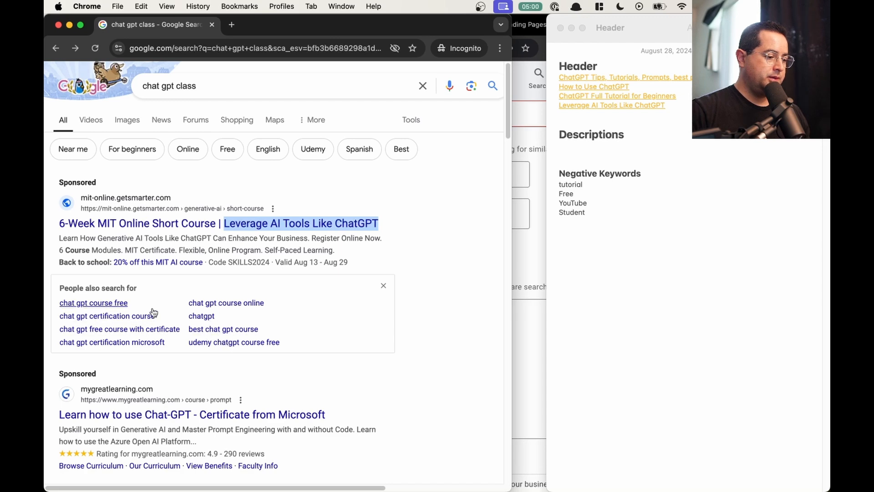
{"action": "scroll", "coordinate": [307, 364], "scroll_direction": "down", "scroll_amount": 5}
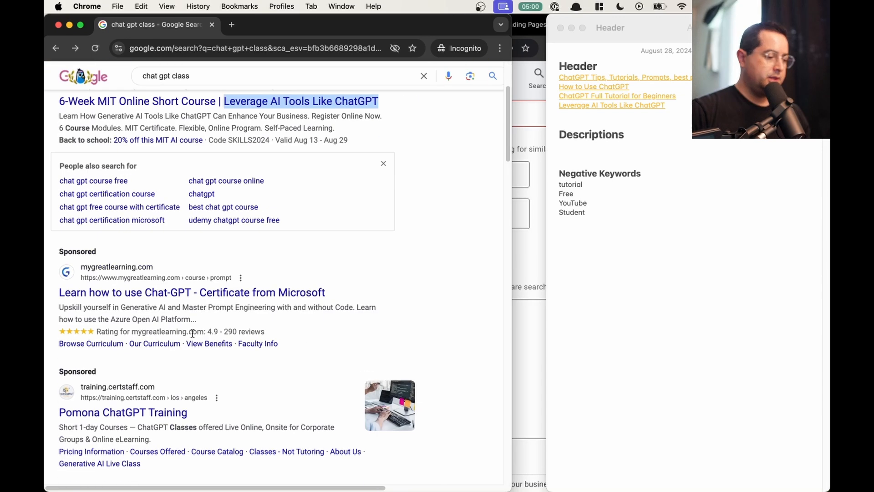
{"action": "left_click_drag", "start_coordinate": [56, 294], "coordinate": [191, 297]}
{"action": "key", "text": "super+c"}
{"action": "left_click", "coordinate": [620, 121]}
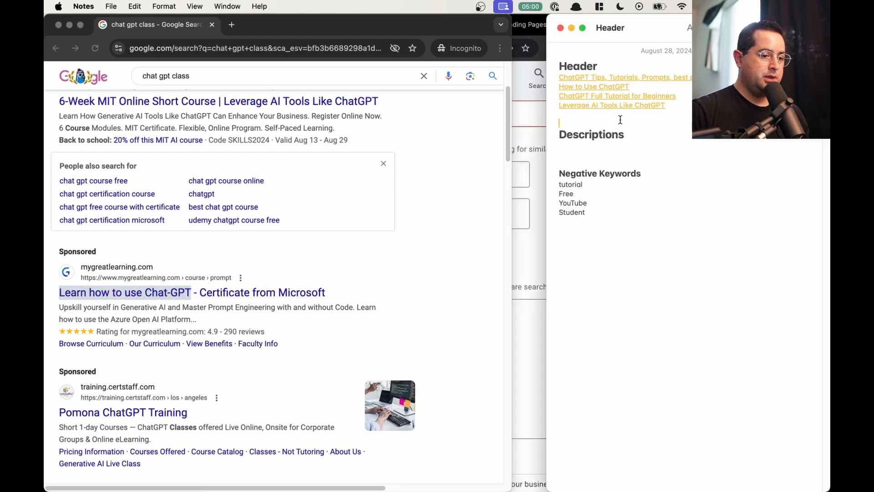
{"action": "key", "text": "super+v"}
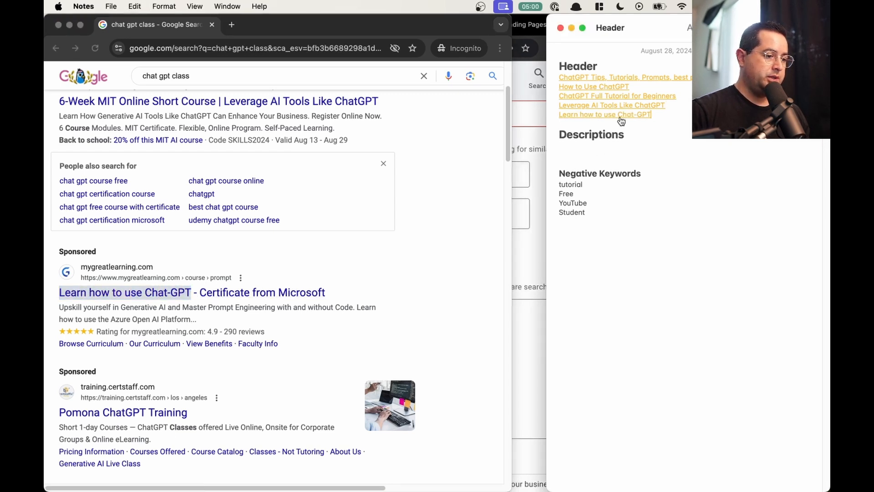
Step: Open the sponsored results from training.certstaff.com, mygreatlearning.com, MIT and Cornell University in separate background tabs
{"action": "left_click", "coordinate": [359, 107]}
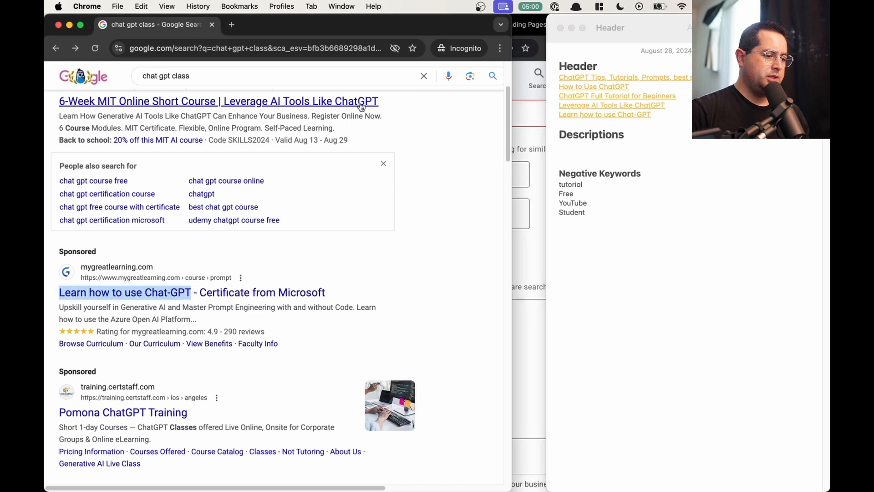
{"action": "scroll", "coordinate": [355, 324], "scroll_direction": "down", "scroll_amount": 3}
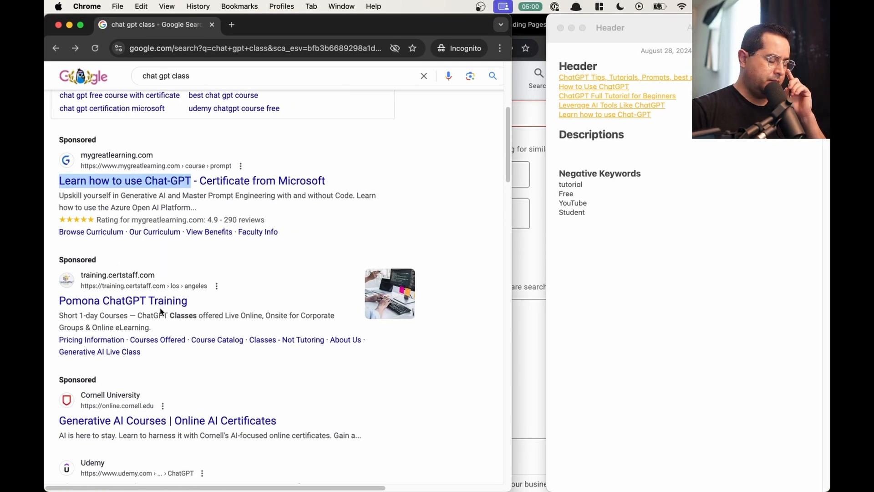
{"action": "scroll", "coordinate": [172, 300], "scroll_direction": "down", "scroll_amount": 1}
{"action": "scroll", "coordinate": [173, 301], "scroll_direction": "down", "scroll_amount": 2}
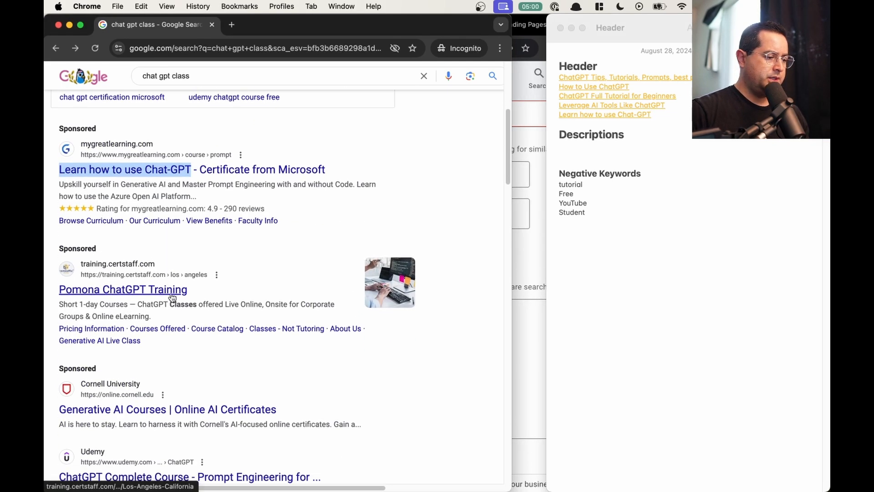
{"action": "left_click", "coordinate": [162, 291], "text": "super"}
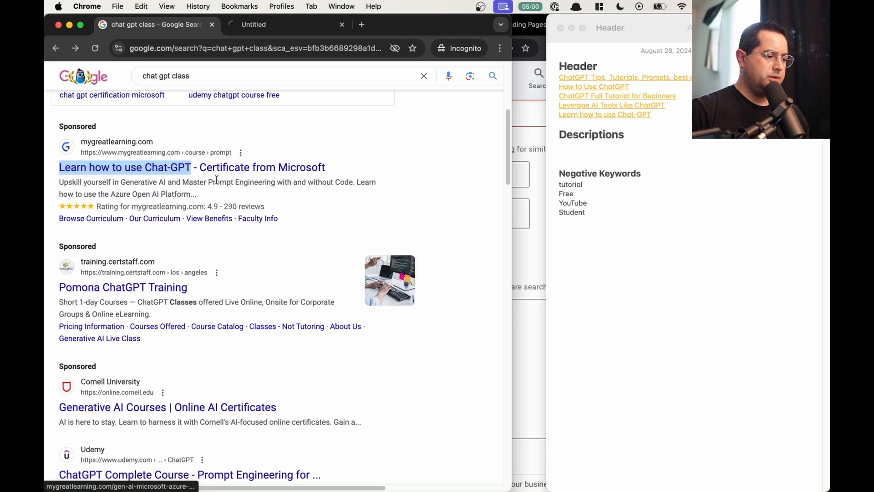
{"action": "left_click", "coordinate": [214, 169], "text": "super"}
{"action": "scroll", "coordinate": [182, 205], "scroll_direction": "up", "scroll_amount": 6}
{"action": "left_click", "coordinate": [156, 216], "text": "super"}
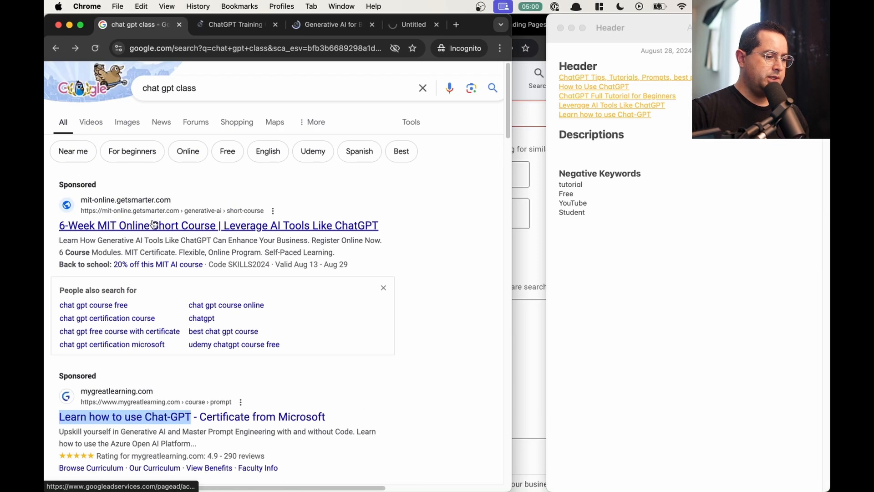
{"action": "scroll", "coordinate": [154, 237], "scroll_direction": "down", "scroll_amount": 10}
{"action": "left_click", "coordinate": [154, 251], "text": "super"}
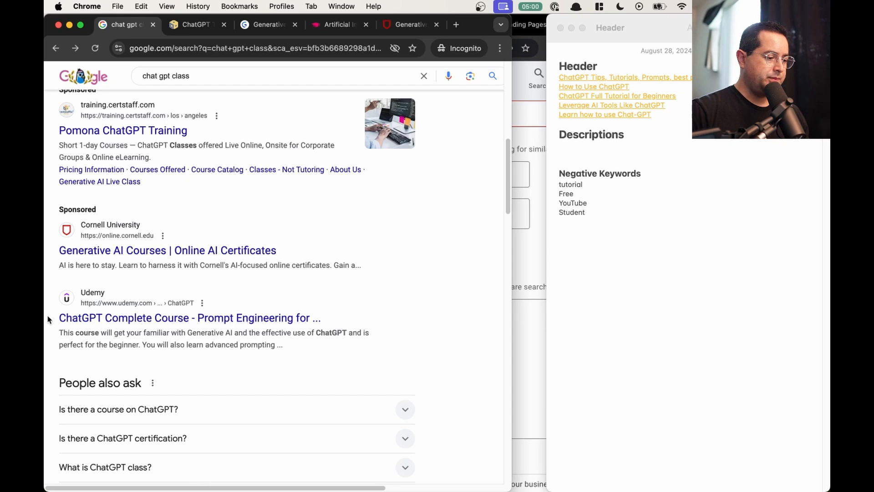
Step: Copy "ChatGPT Complete Course" from the Udemy result's title onto a new line of the note's Header list
{"action": "left_click_drag", "start_coordinate": [54, 320], "coordinate": [181, 320]}
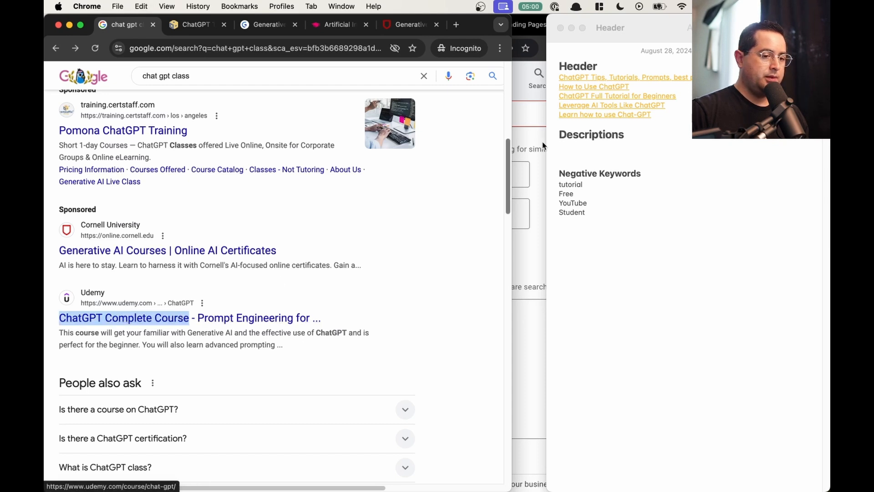
{"action": "left_click", "coordinate": [700, 116]}
{"action": "key", "text": "Return"}
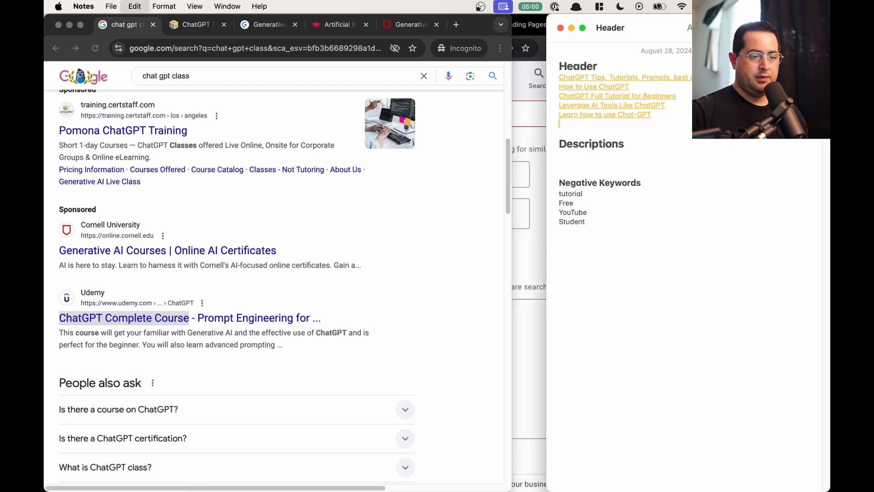
{"action": "key", "text": "super+v"}
Step: Open Udemy's "ChatGPT Complete Course - Prompt Engineering for ..." result in a separate background tab
{"action": "left_click", "coordinate": [314, 344]}
{"action": "scroll", "coordinate": [310, 341], "scroll_direction": "down", "scroll_amount": 3}
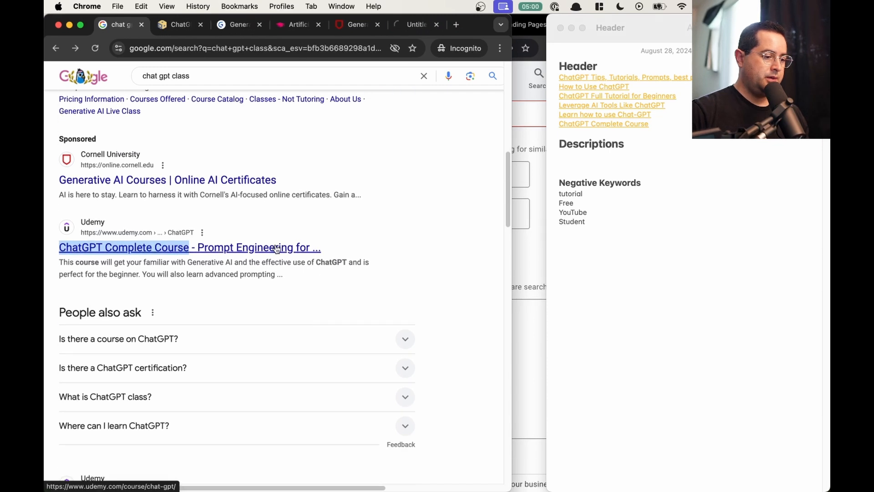
{"action": "right_click", "coordinate": [278, 249]}
{"action": "left_click", "coordinate": [239, 302]}
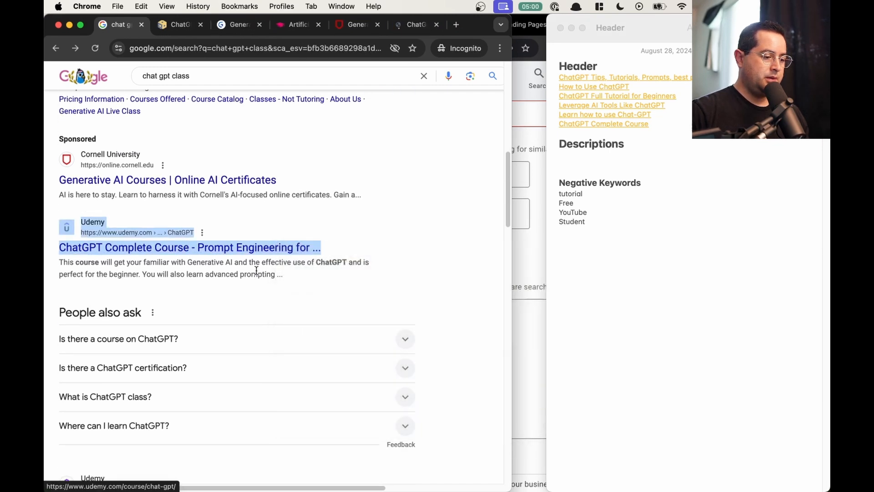
Step: Look through the rest of the "chat gpt class" results and go to the next results page
{"action": "scroll", "coordinate": [281, 278], "scroll_direction": "down", "scroll_amount": 5}
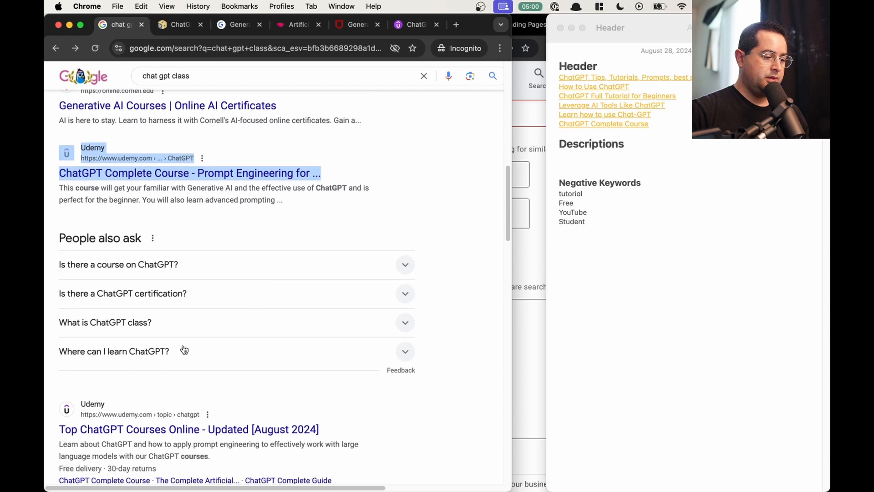
{"action": "scroll", "coordinate": [105, 308], "scroll_direction": "down", "scroll_amount": 15}
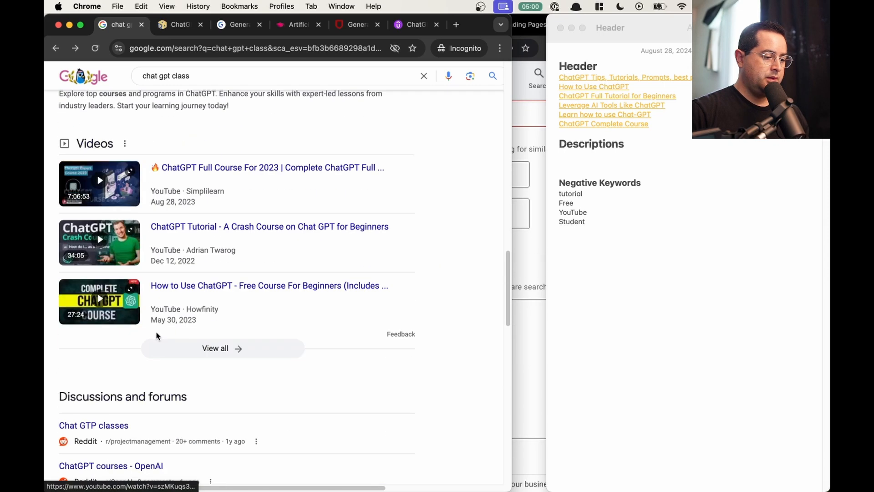
{"action": "scroll", "coordinate": [157, 335], "scroll_direction": "down", "scroll_amount": 10}
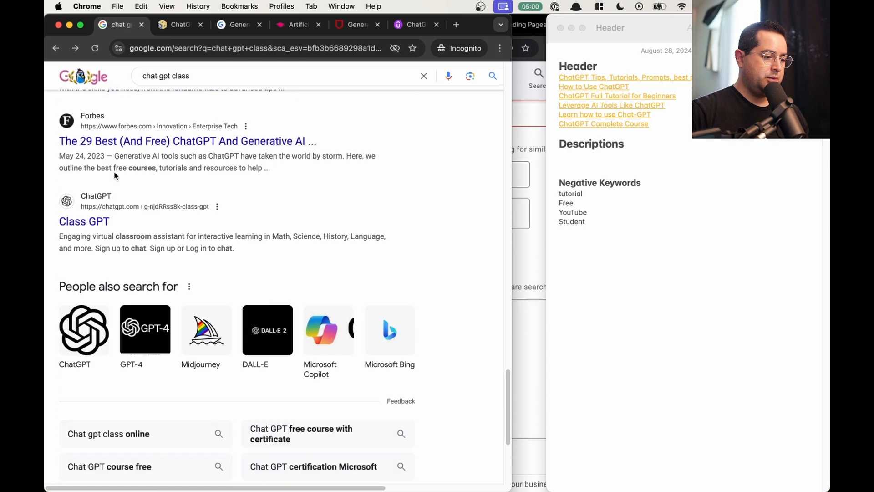
{"action": "left_click", "coordinate": [312, 395]}
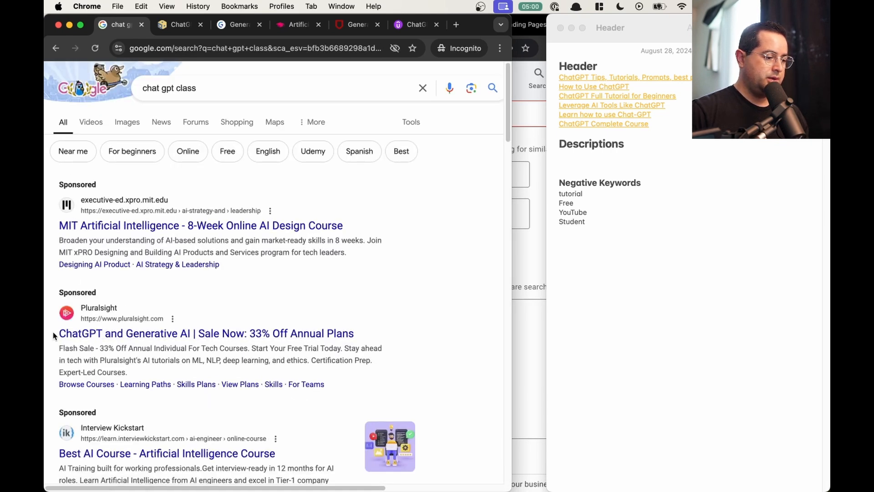
Step: Copy "ChatGPT and Generative AI" from the sponsored Pluralsight ad's title onto a new line of the note's Header list
{"action": "left_click_drag", "start_coordinate": [53, 336], "coordinate": [192, 332]}
{"action": "left_click", "coordinate": [690, 149]}
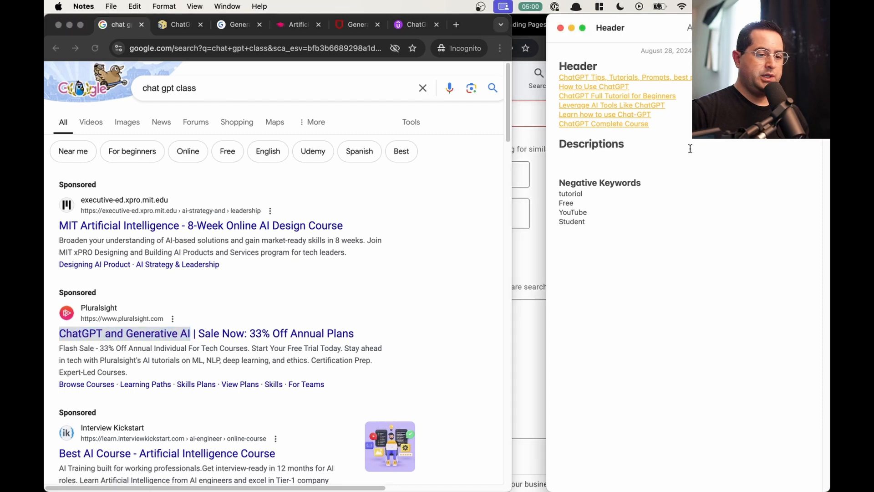
{"action": "key", "text": "Return"}
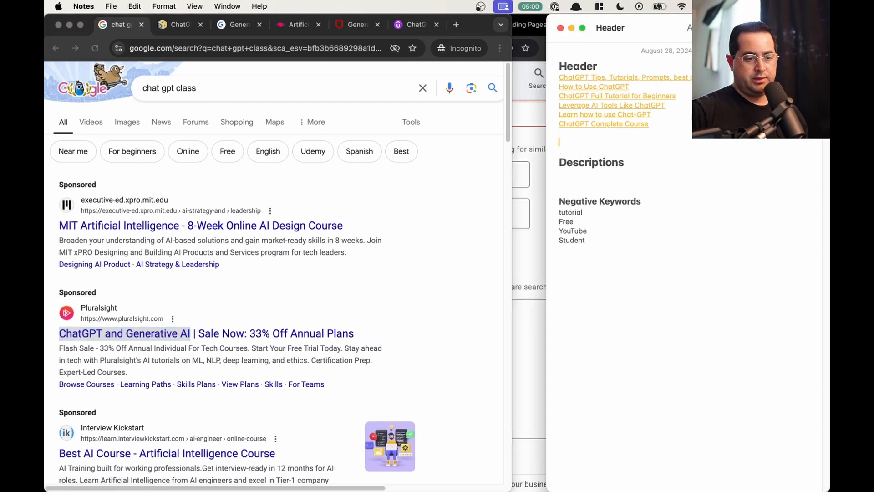
{"action": "key", "text": "super+v"}
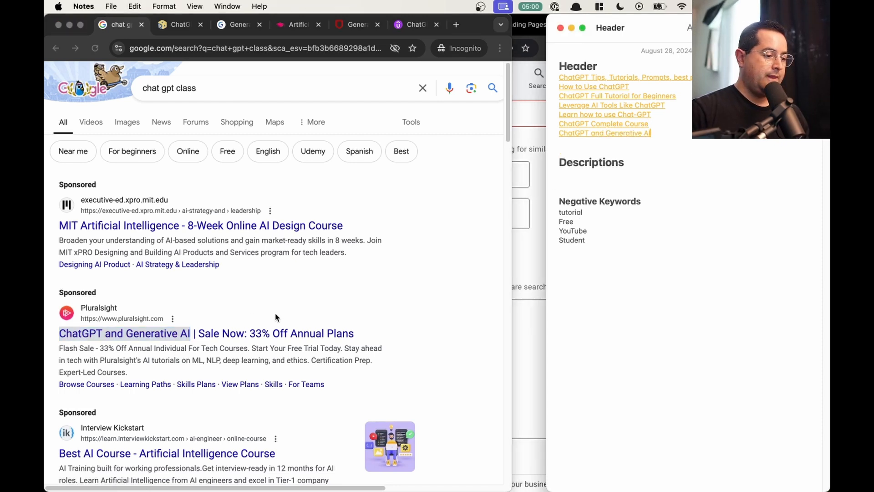
Step: Copy "8-Week Online AI Design Course" from the sponsored MIT ad's title onto a new line of the note's Header list
{"action": "key", "text": "super+Tab"}
{"action": "scroll", "coordinate": [312, 296], "scroll_direction": "down", "scroll_amount": 1}
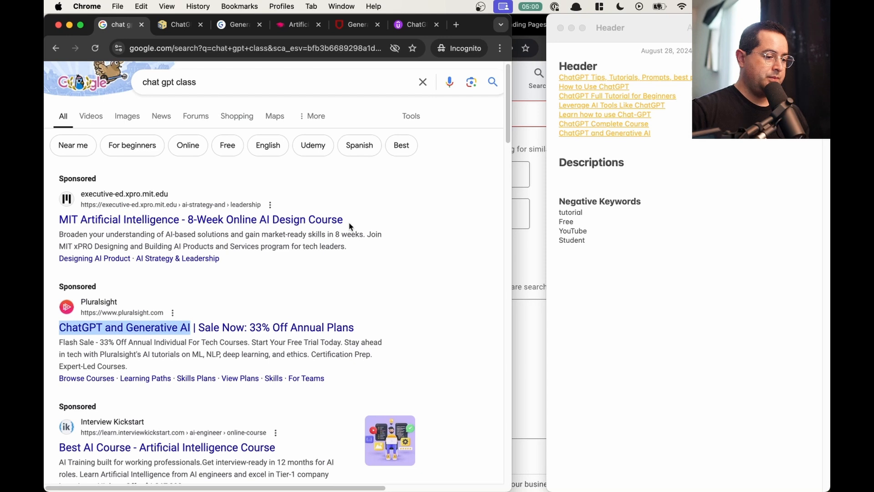
{"action": "left_click_drag", "start_coordinate": [344, 217], "coordinate": [182, 214]}
{"action": "key", "text": "super+c"}
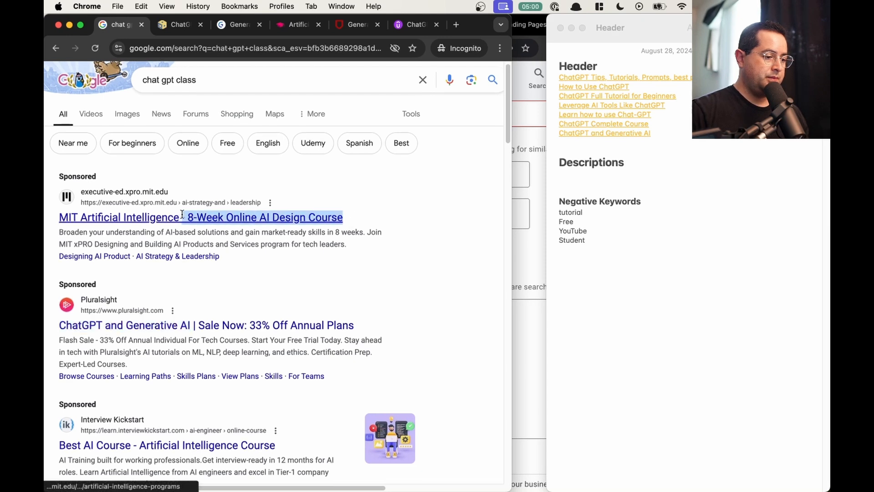
{"action": "left_click", "coordinate": [660, 143]}
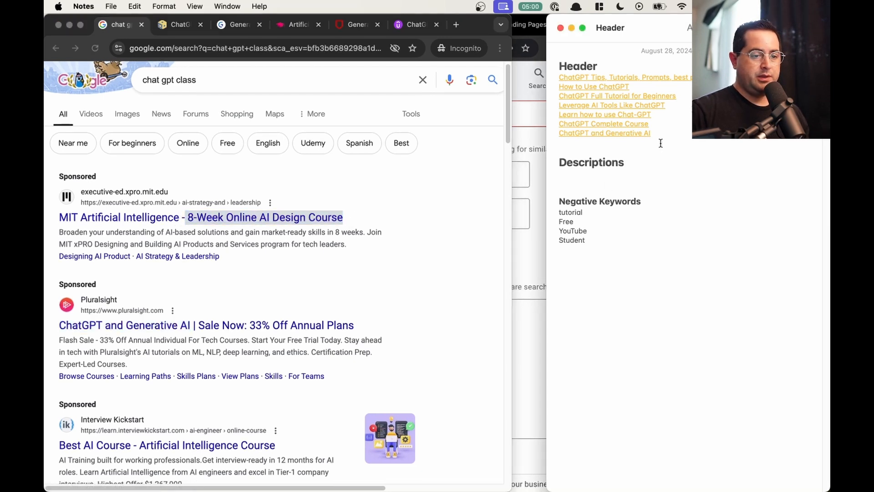
{"action": "key", "text": "Return"}
{"action": "key", "text": "super+v"}
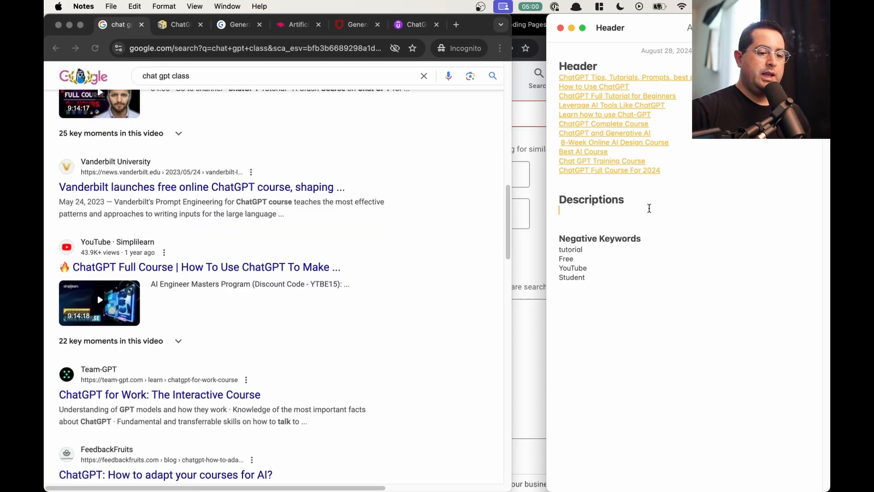
Step: Open the sponsored results from Caltech, MIT and Pluralsight in separate background tabs
{"action": "left_click_drag", "start_coordinate": [694, 174], "coordinate": [559, 75]}
{"action": "left_click", "coordinate": [619, 199]}
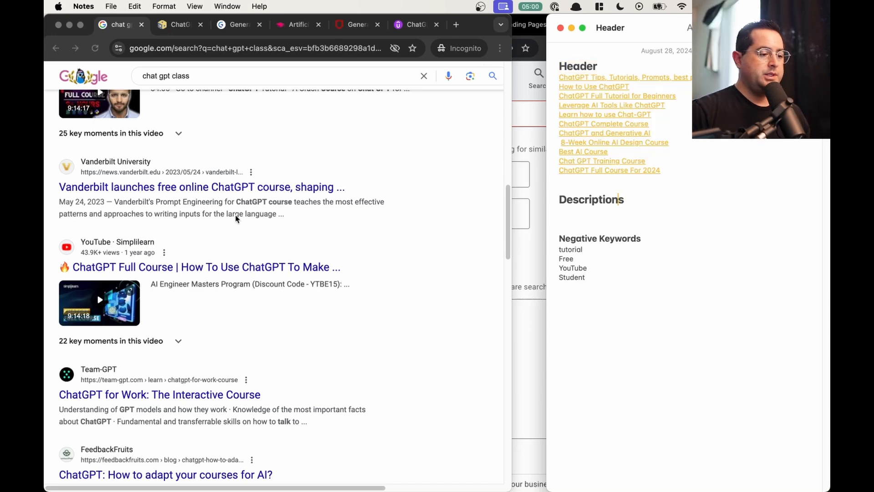
{"action": "left_click", "coordinate": [270, 200]}
{"action": "scroll", "coordinate": [158, 363], "scroll_direction": "up", "scroll_amount": 10}
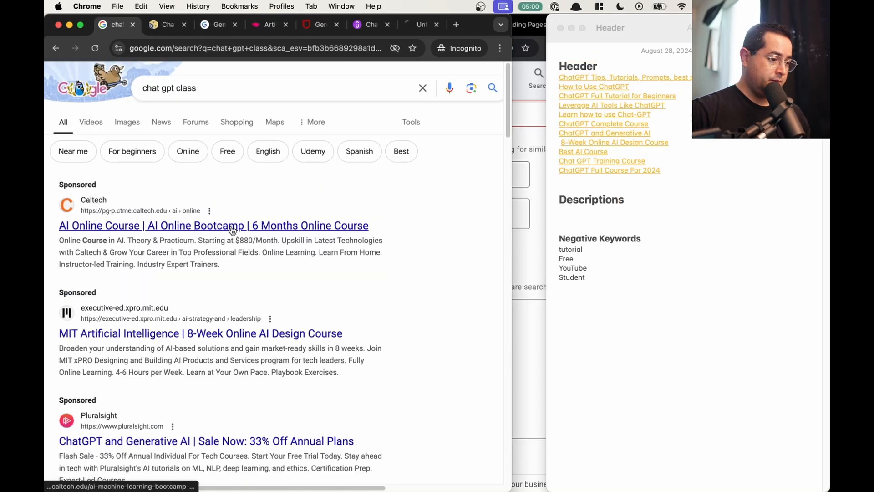
{"action": "left_click_drag", "start_coordinate": [234, 240], "coordinate": [297, 241]}
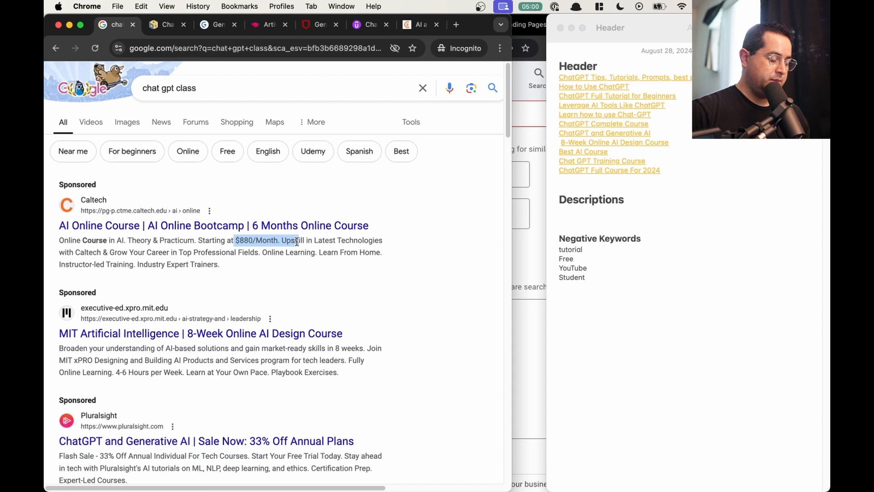
{"action": "scroll", "coordinate": [216, 346], "scroll_direction": "down", "scroll_amount": 2}
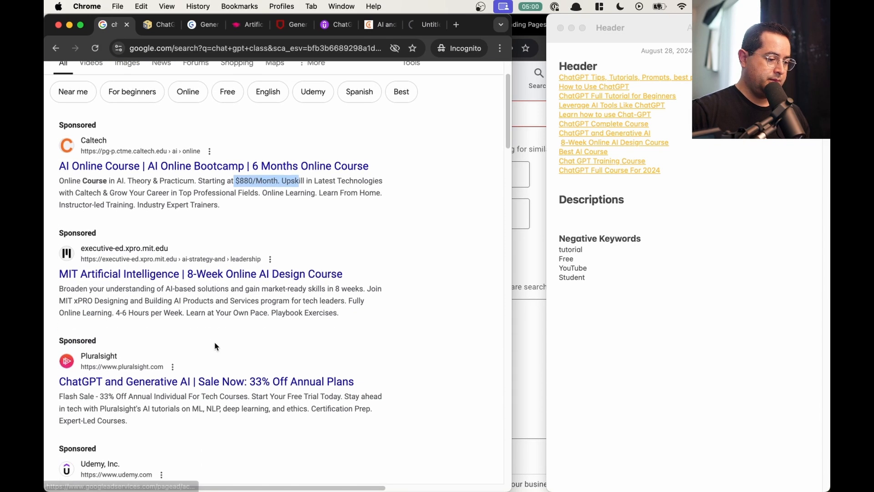
{"action": "left_click", "coordinate": [230, 381], "text": "super"}
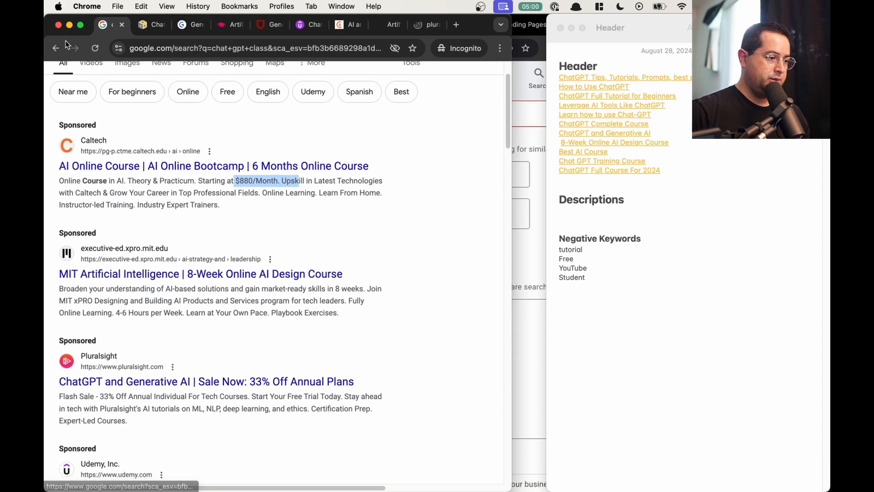
Step: Return to the previous results page and copy "AI Training built for working professionals." from the Interview Kickstart ad under the note's Descriptions heading
{"action": "left_click", "coordinate": [55, 48]}
{"action": "scroll", "coordinate": [219, 258], "scroll_direction": "up", "scroll_amount": 15}
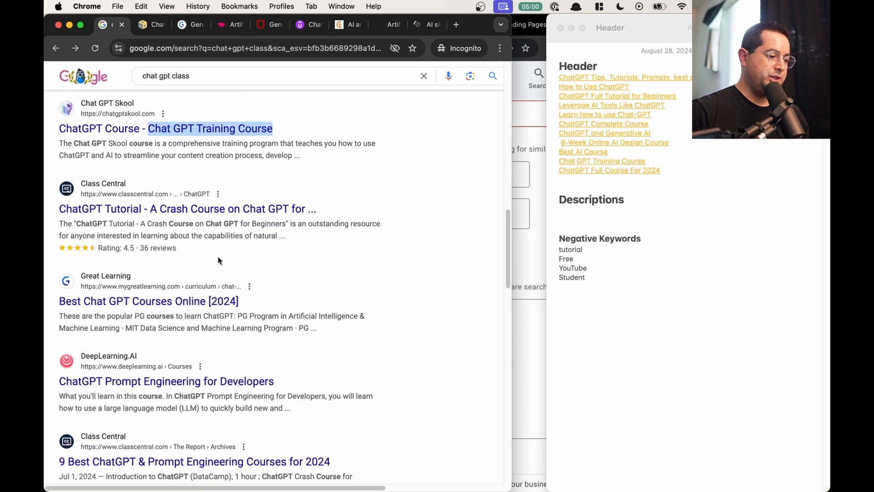
{"action": "scroll", "coordinate": [218, 259], "scroll_direction": "up", "scroll_amount": 10}
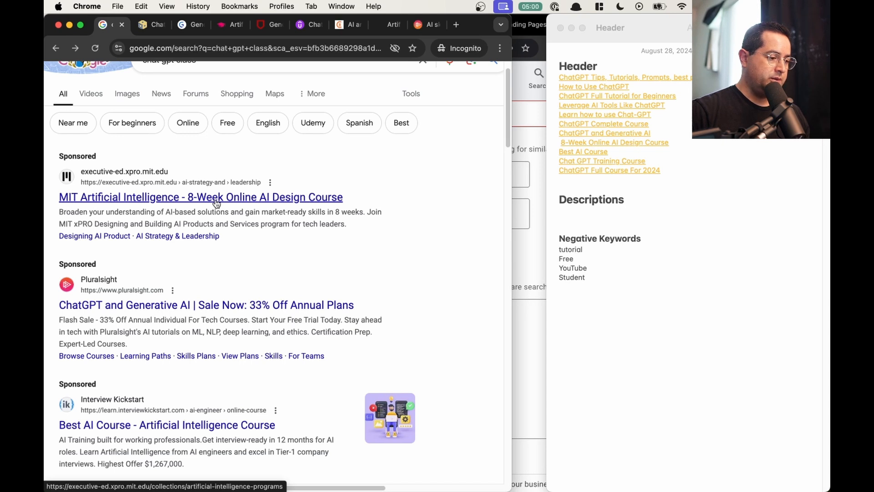
{"action": "scroll", "coordinate": [319, 282], "scroll_direction": "down", "scroll_amount": 2}
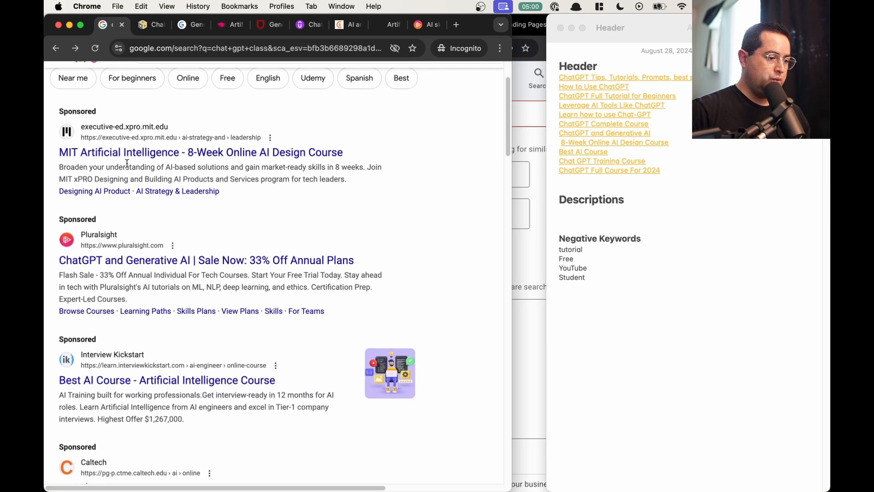
{"action": "left_click_drag", "start_coordinate": [127, 167], "coordinate": [268, 167]}
{"action": "scroll", "coordinate": [266, 164], "scroll_direction": "down", "scroll_amount": 3}
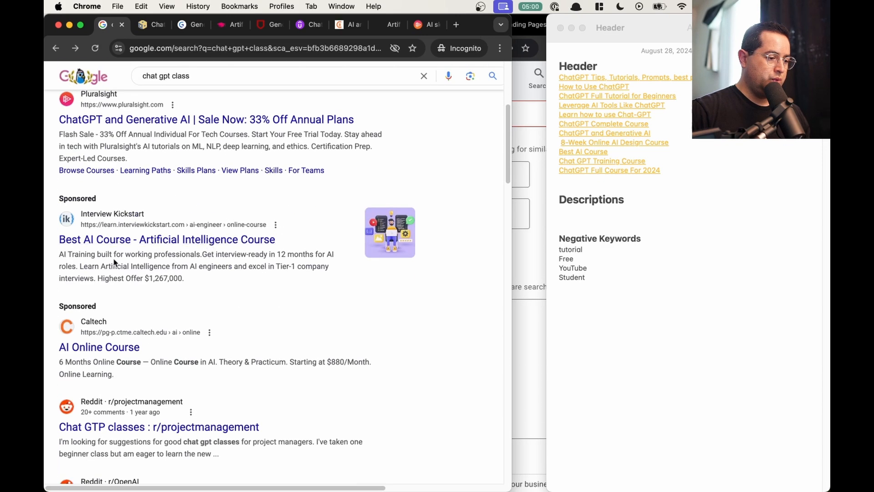
{"action": "left_click_drag", "start_coordinate": [202, 254], "coordinate": [46, 259]}
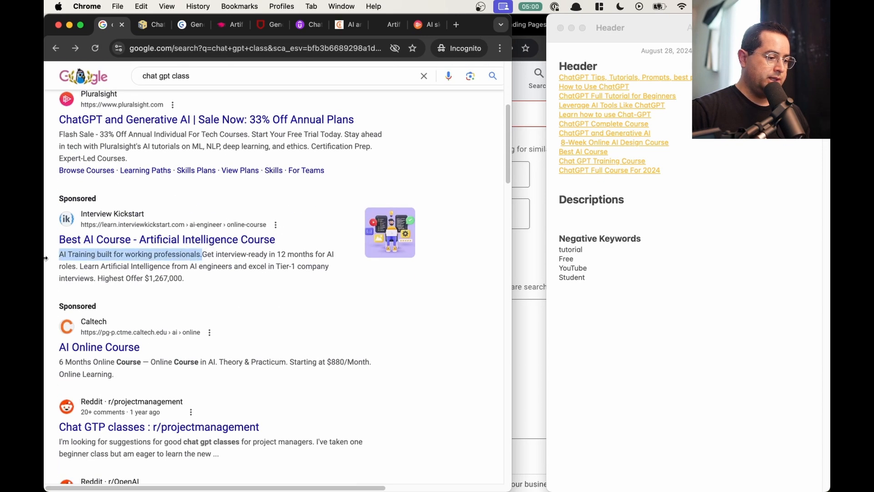
{"action": "left_click", "coordinate": [655, 203]}
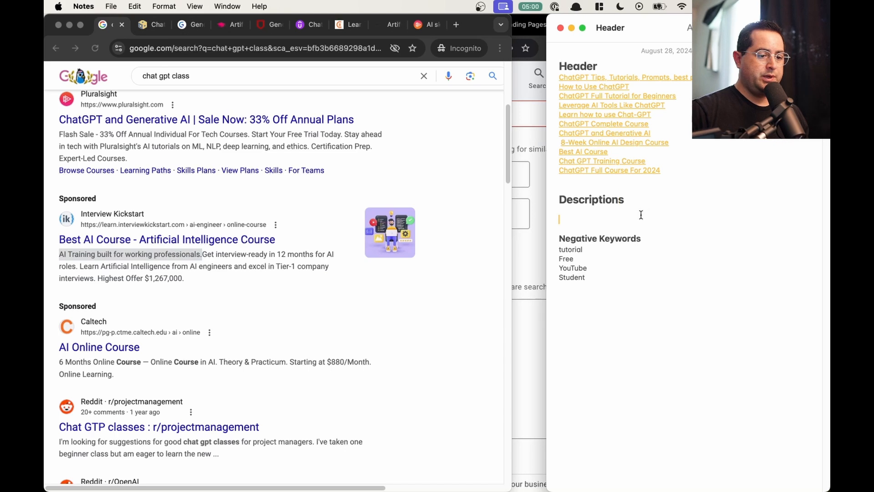
{"action": "left_click", "coordinate": [641, 209]}
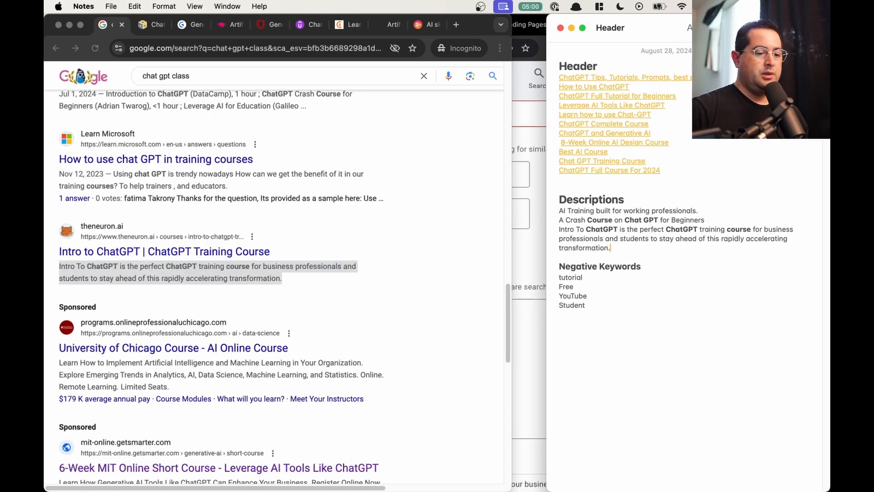
Step: Look through the remaining sponsored ads and related searches at the end of the "chat gpt class" results
{"action": "scroll", "coordinate": [331, 233], "scroll_direction": "down", "scroll_amount": 6}
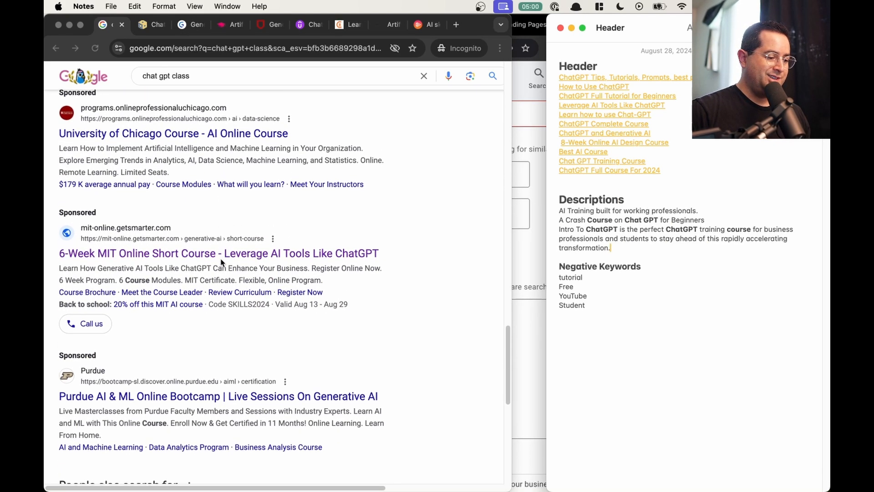
{"action": "scroll", "coordinate": [221, 262], "scroll_direction": "down", "scroll_amount": 1}
{"action": "scroll", "coordinate": [222, 262], "scroll_direction": "down", "scroll_amount": 5}
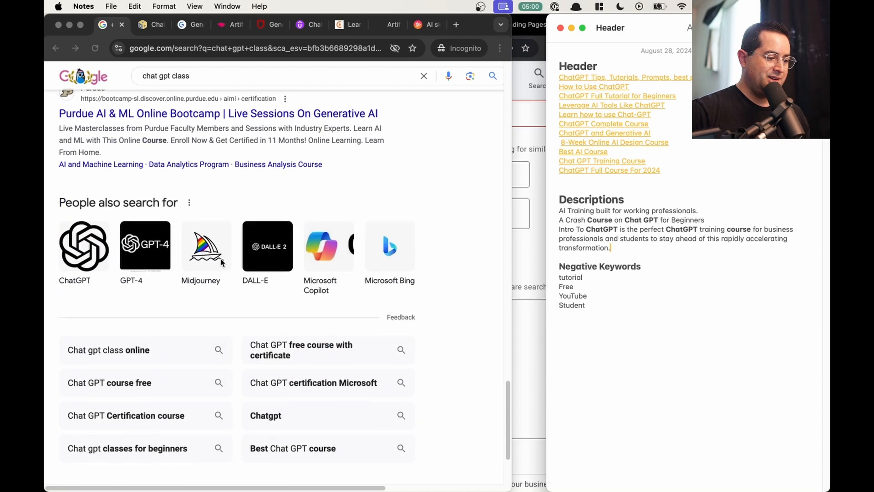
{"action": "left_click", "coordinate": [325, 475]}
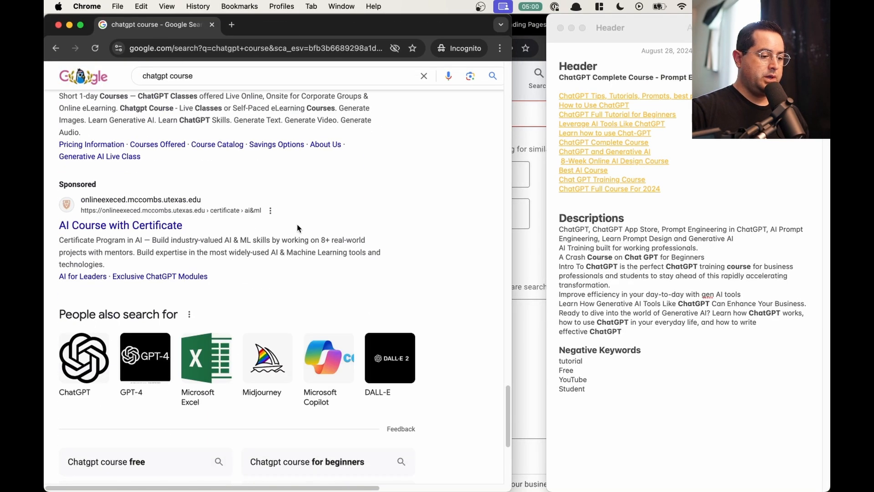
Step: Switch to the Google Ads campaign window and show the empty headline fields in the Ads section
{"action": "key", "text": "ctrl+Up"}
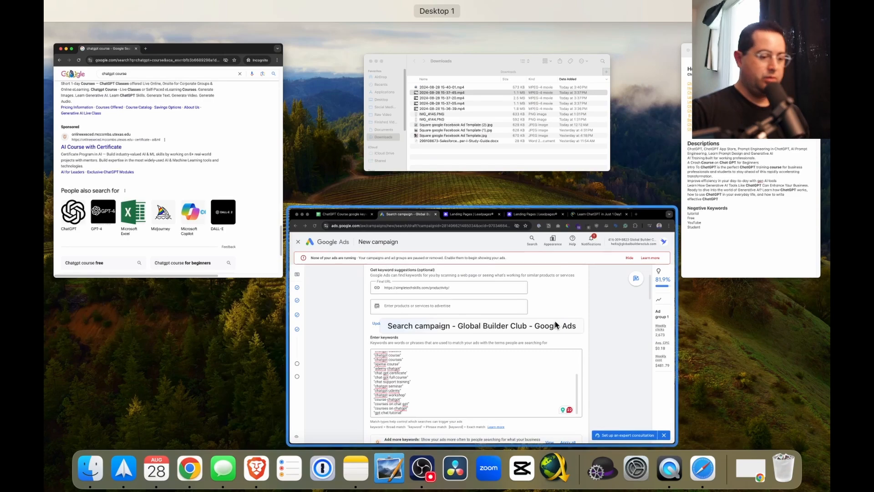
{"action": "left_click", "coordinate": [385, 267]}
{"action": "scroll", "coordinate": [376, 219], "scroll_direction": "down", "scroll_amount": 7}
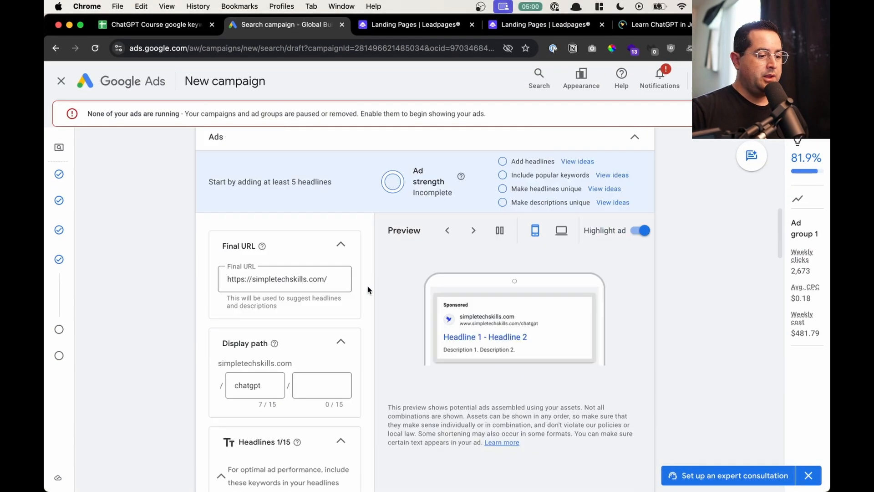
{"action": "scroll", "coordinate": [363, 298], "scroll_direction": "down", "scroll_amount": 5}
{"action": "scroll", "coordinate": [363, 319], "scroll_direction": "down", "scroll_amount": 4}
{"action": "scroll", "coordinate": [337, 321], "scroll_direction": "up", "scroll_amount": 2}
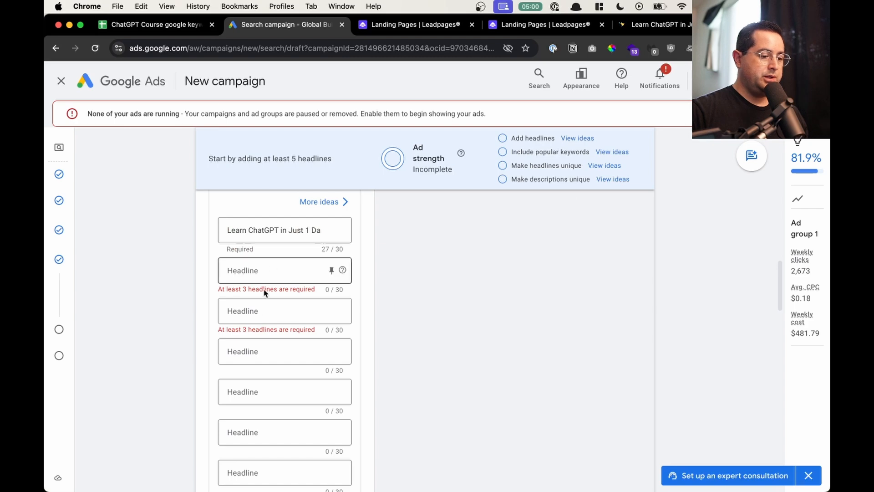
Step: Bring the note in front of the campaign window and select all the lines of its Header list
{"action": "key", "text": "ctrl+Up"}
{"action": "left_click", "coordinate": [706, 191]}
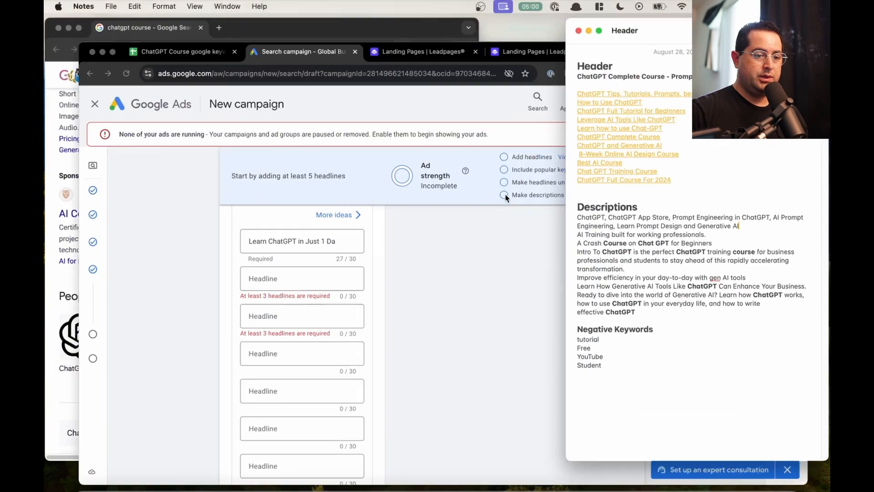
{"action": "left_click_drag", "start_coordinate": [695, 189], "coordinate": [556, 79]}
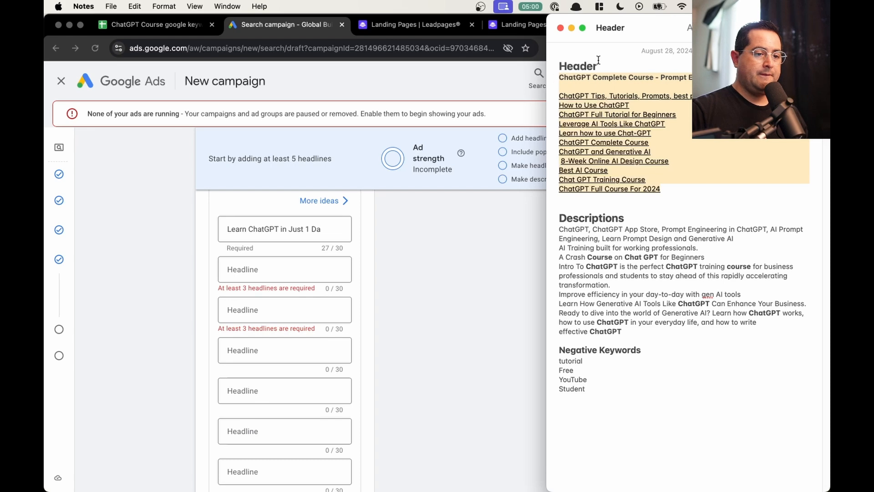
Step: Leave the note, open the ChatGPT Course keywords spreadsheet and copy the word "tutorial" from the first keyword
{"action": "key", "text": "super+Tab"}
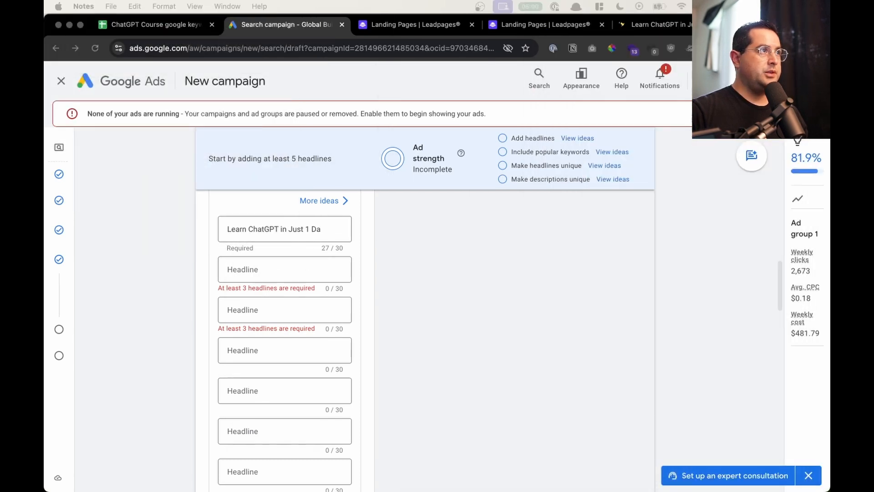
{"action": "scroll", "coordinate": [318, 291], "scroll_direction": "up", "scroll_amount": 15}
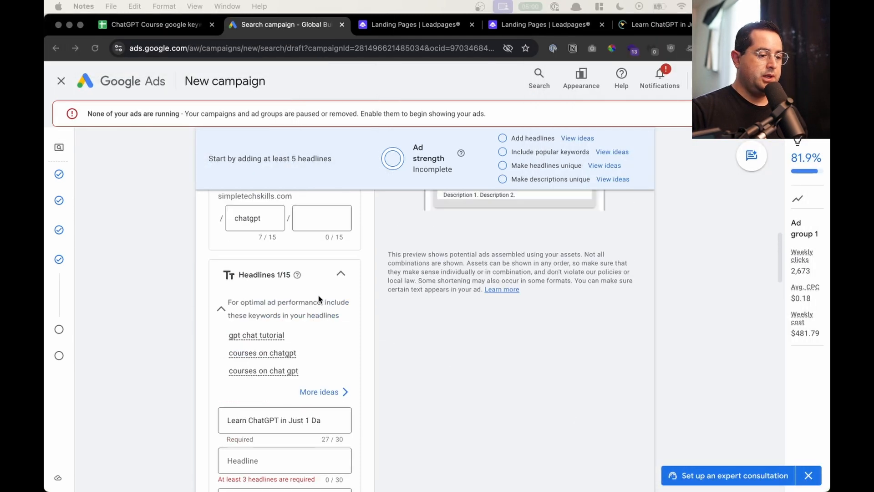
{"action": "left_click", "coordinate": [142, 28]}
{"action": "left_click", "coordinate": [240, 189]}
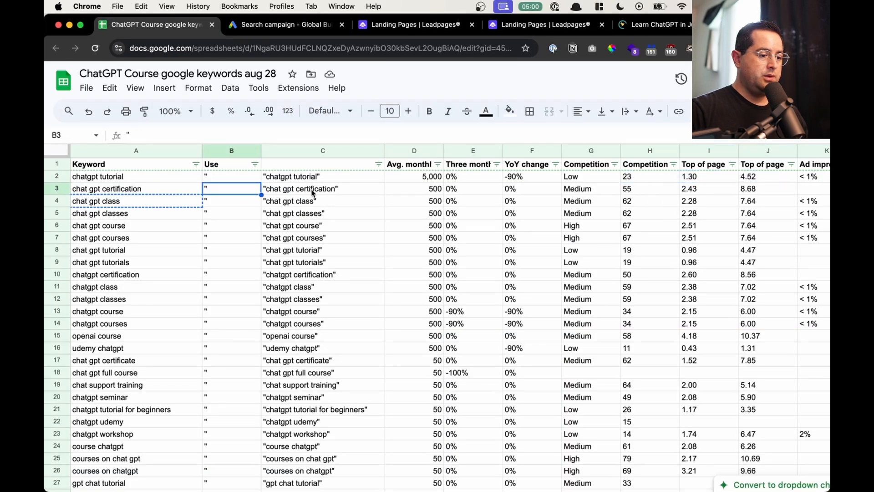
{"action": "left_click", "coordinate": [164, 182]}
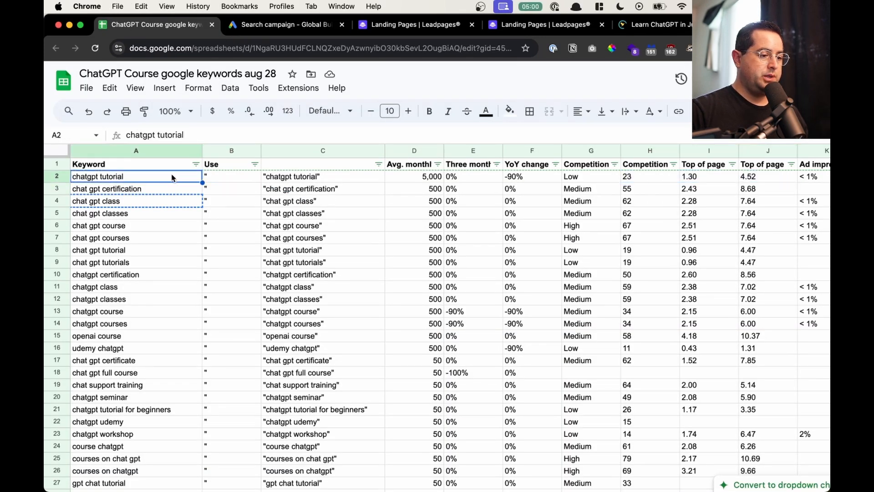
{"action": "double_click", "coordinate": [115, 178]}
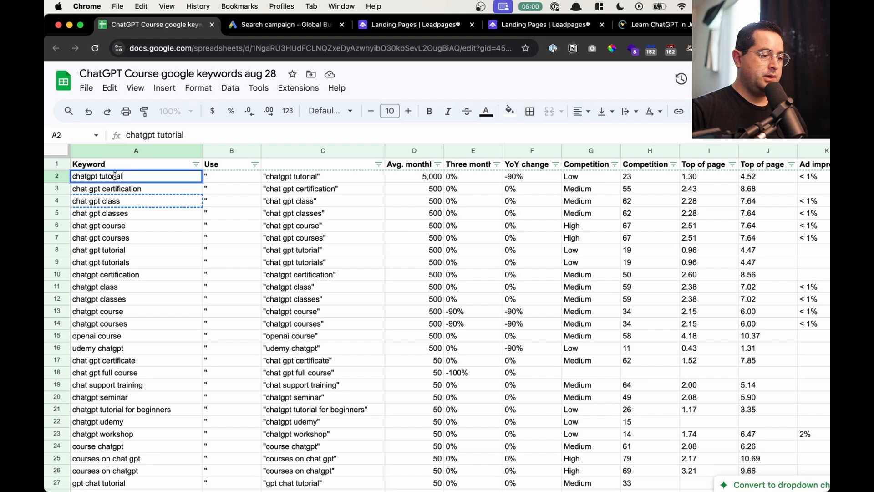
{"action": "double_click", "coordinate": [114, 176]}
{"action": "key", "text": "super+c"}
{"action": "key", "text": "Escape"}
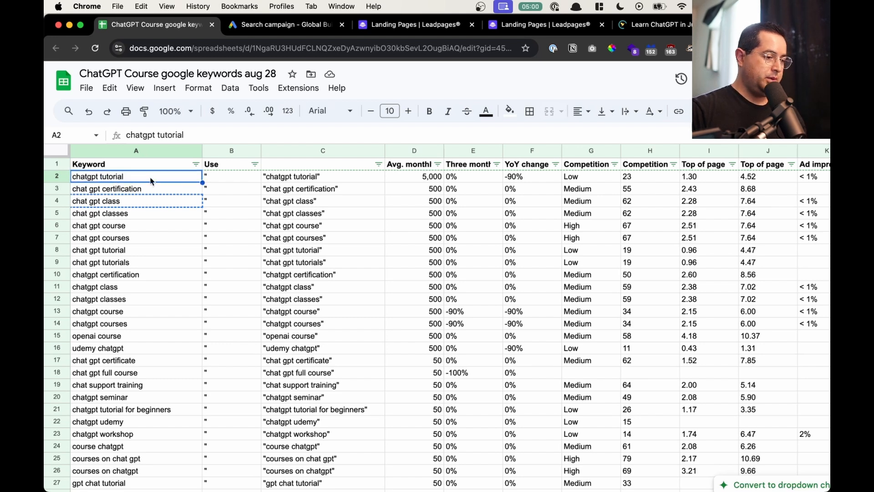
Step: Filter the Keyword column by condition to rows whose text contains "tutorial"
{"action": "left_click", "coordinate": [195, 164]}
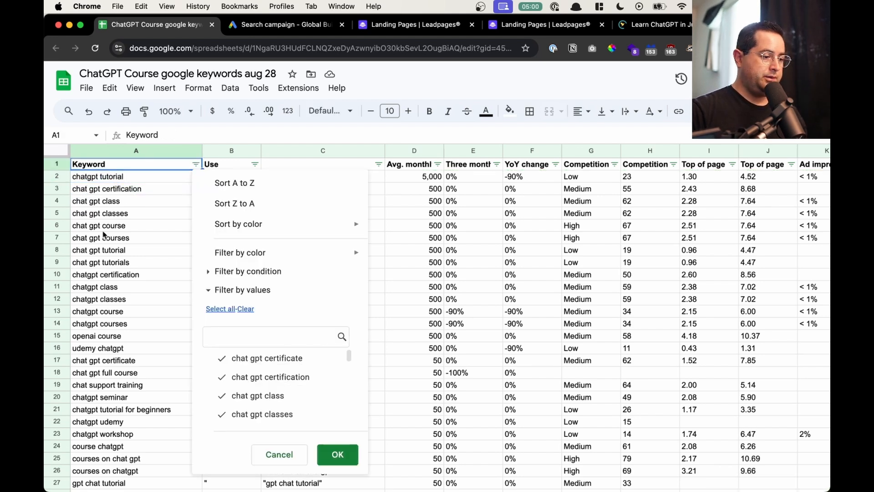
{"action": "left_click", "coordinate": [253, 271]}
{"action": "left_click", "coordinate": [254, 300]}
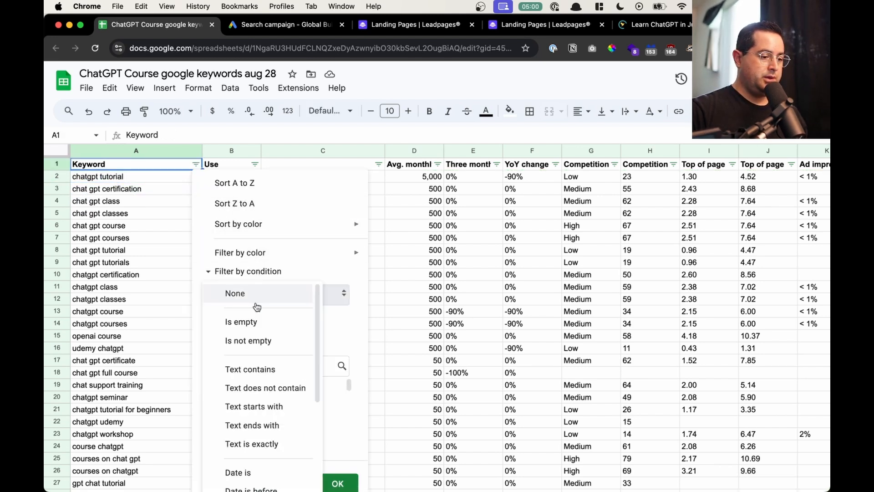
{"action": "left_click", "coordinate": [258, 369]}
{"action": "left_click", "coordinate": [280, 318]}
{"action": "type", "text": "tutorial"}
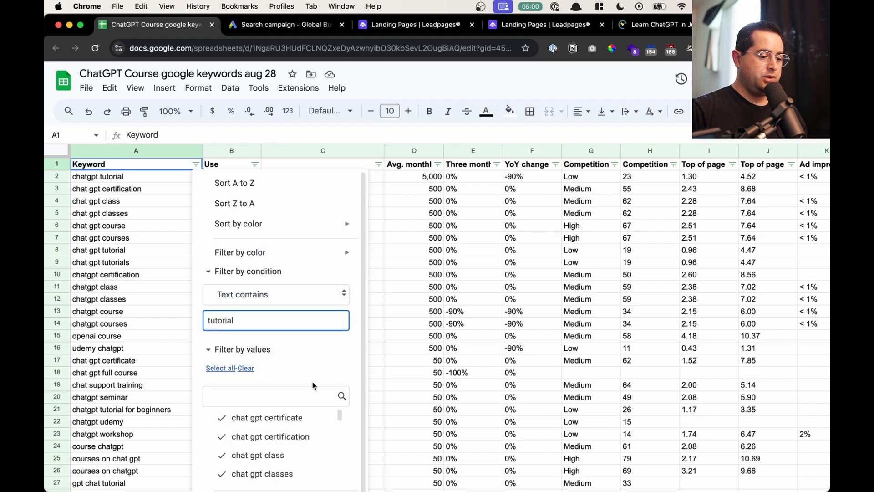
{"action": "scroll", "coordinate": [292, 409], "scroll_direction": "down", "scroll_amount": 10}
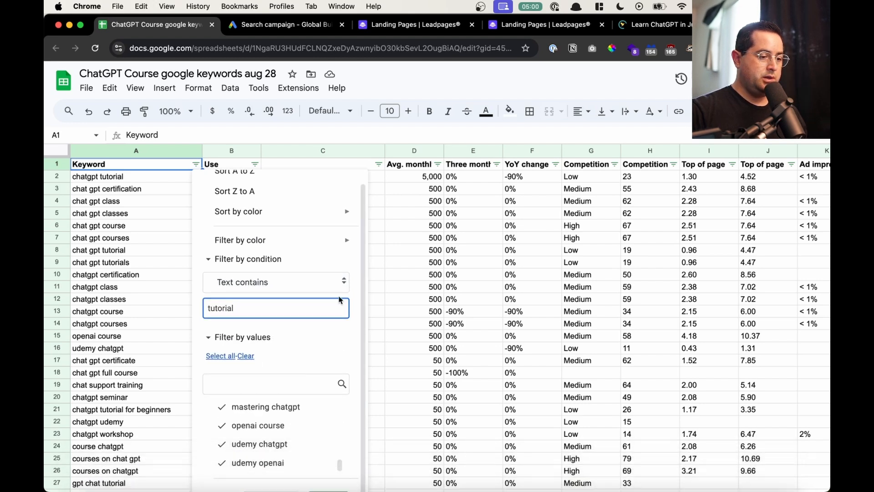
{"action": "scroll", "coordinate": [339, 299], "scroll_direction": "down", "scroll_amount": 2}
{"action": "left_click", "coordinate": [328, 472]}
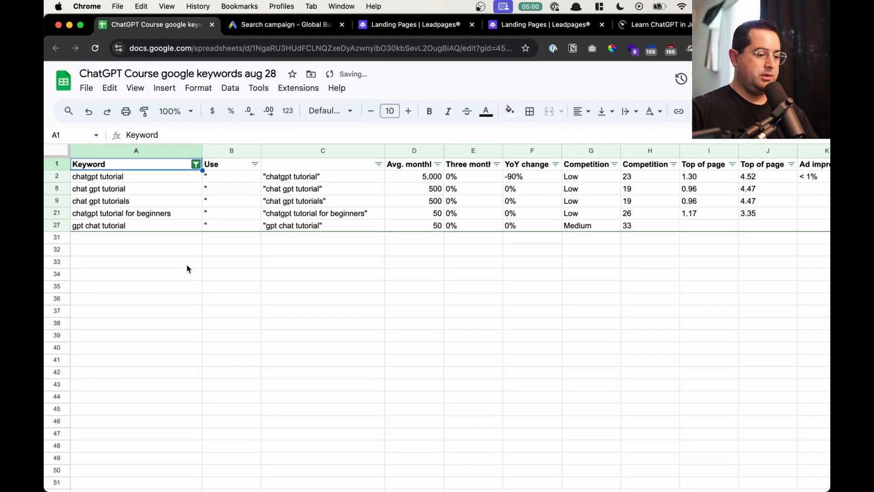
Step: Change the Keyword filter condition to "Text does not contain" for "tutorial"
{"action": "left_click", "coordinate": [196, 164]}
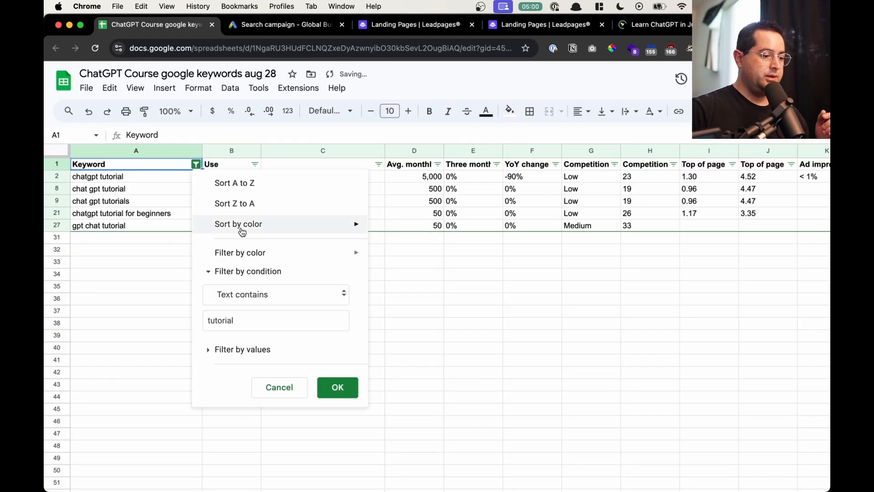
{"action": "left_click", "coordinate": [289, 298]}
{"action": "left_click", "coordinate": [289, 306]}
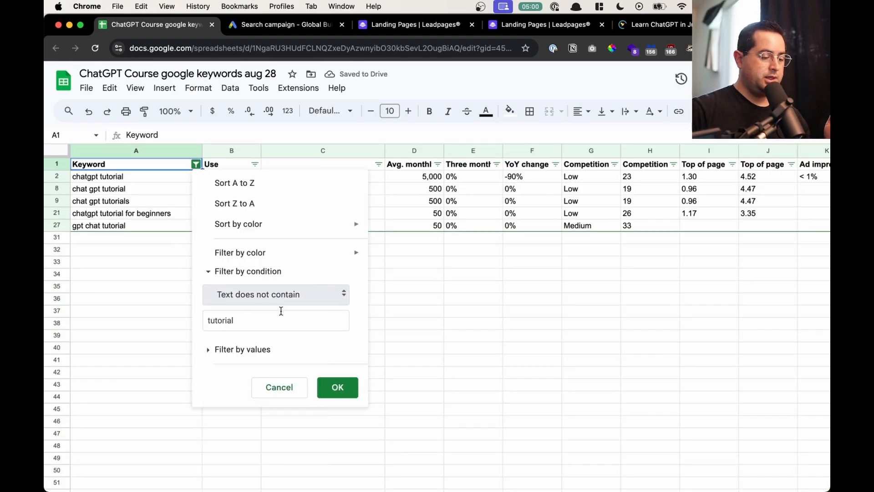
{"action": "left_click", "coordinate": [337, 387]}
Step: Fill the keyword rows from "chat gpt certification" through "udemy chatgpt" with light yellow
{"action": "left_click", "coordinate": [157, 213]}
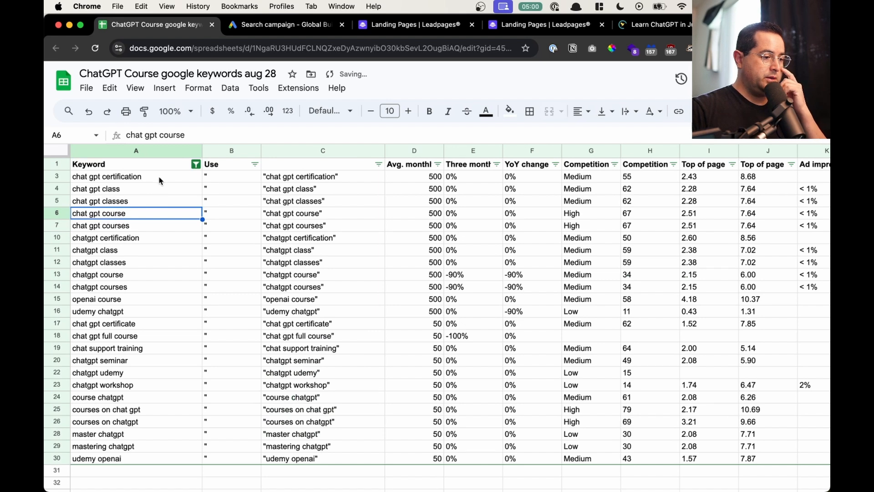
{"action": "left_click_drag", "start_coordinate": [161, 178], "coordinate": [116, 313]}
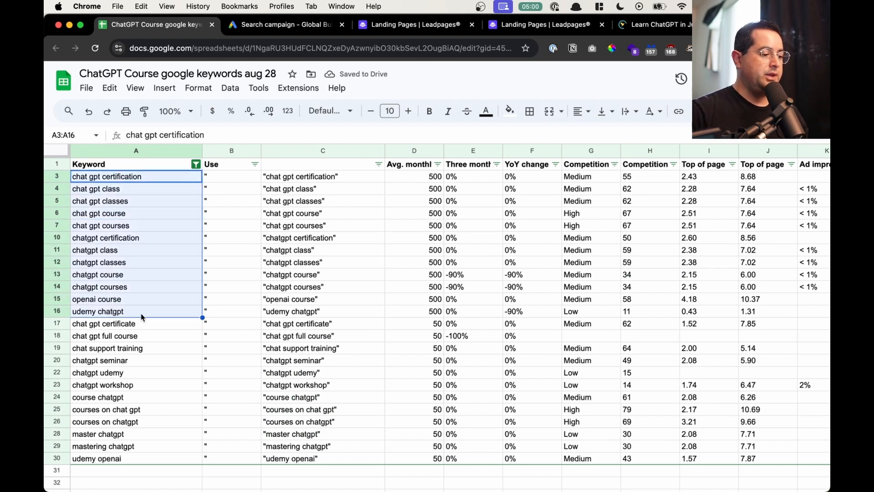
{"action": "left_click", "coordinate": [142, 316]}
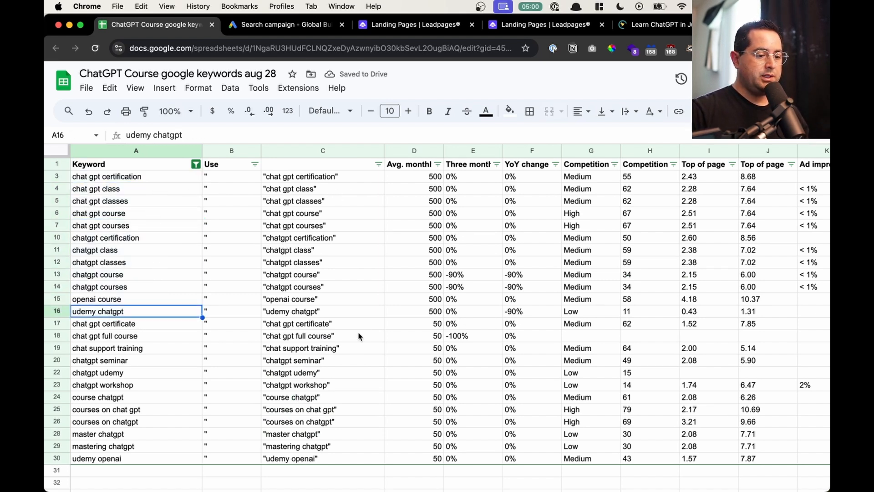
{"action": "left_click_drag", "start_coordinate": [321, 311], "coordinate": [56, 314]}
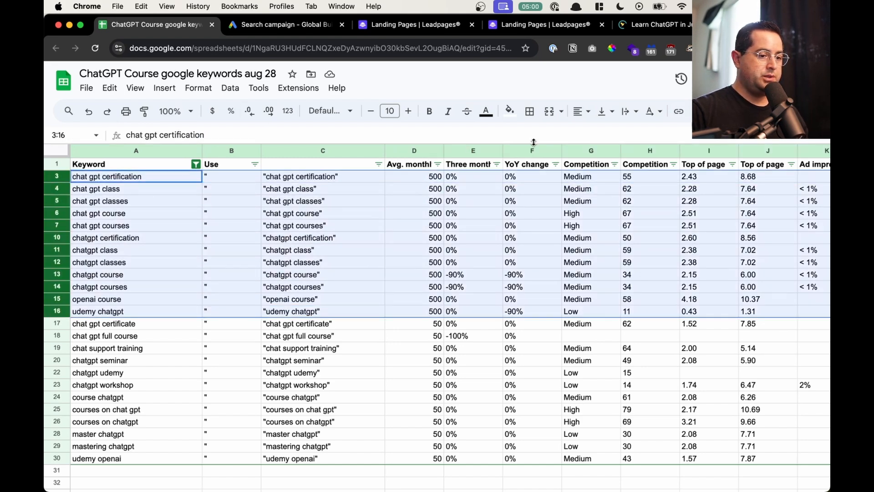
{"action": "left_click", "coordinate": [510, 110]}
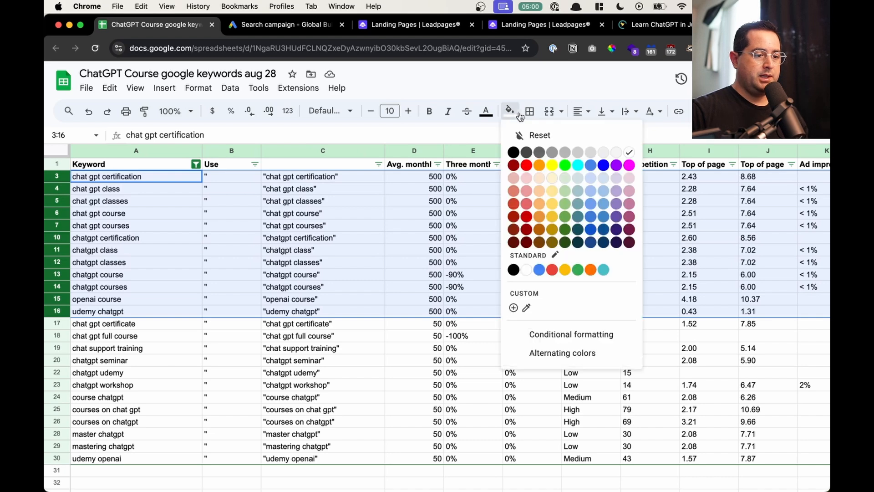
{"action": "left_click", "coordinate": [552, 180]}
{"action": "left_click", "coordinate": [307, 245]}
{"action": "left_click", "coordinate": [213, 254]}
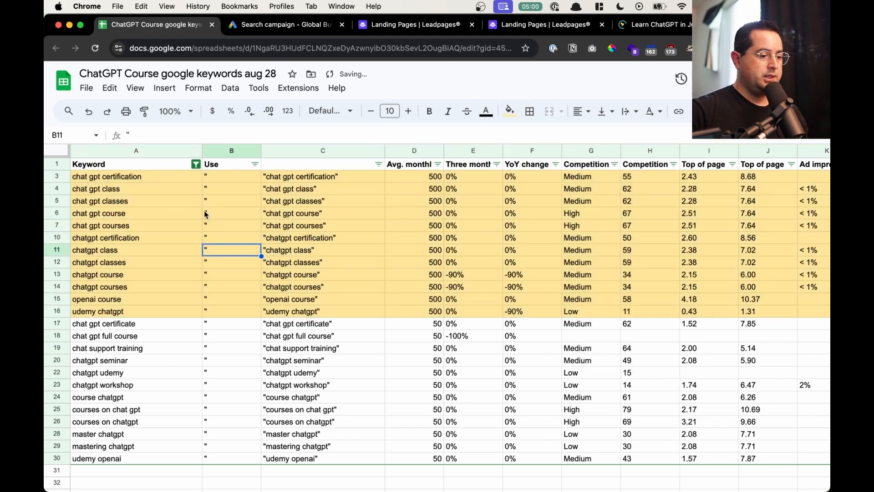
{"action": "left_click", "coordinate": [155, 202]}
{"action": "left_click", "coordinate": [155, 180]}
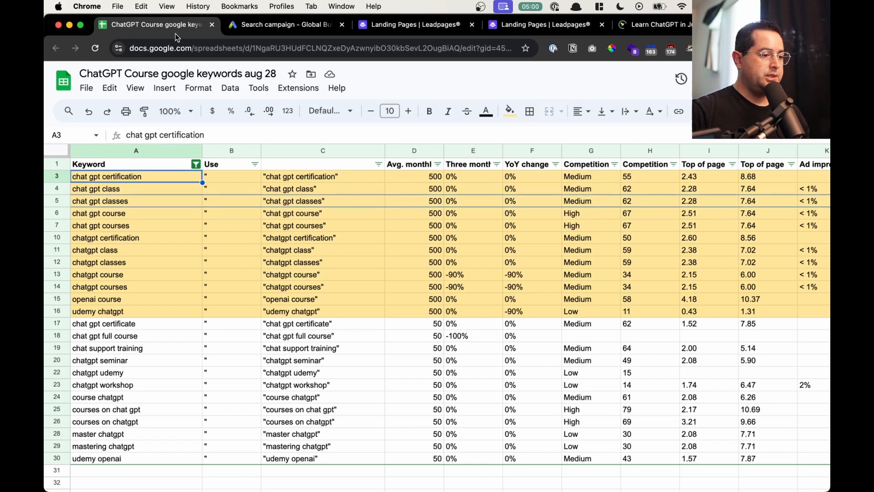
Step: Take the spreadsheet out of the campaign's browser window and replace the first ad headline with "ChatGPT Certification"
{"action": "key", "text": "super+w"}
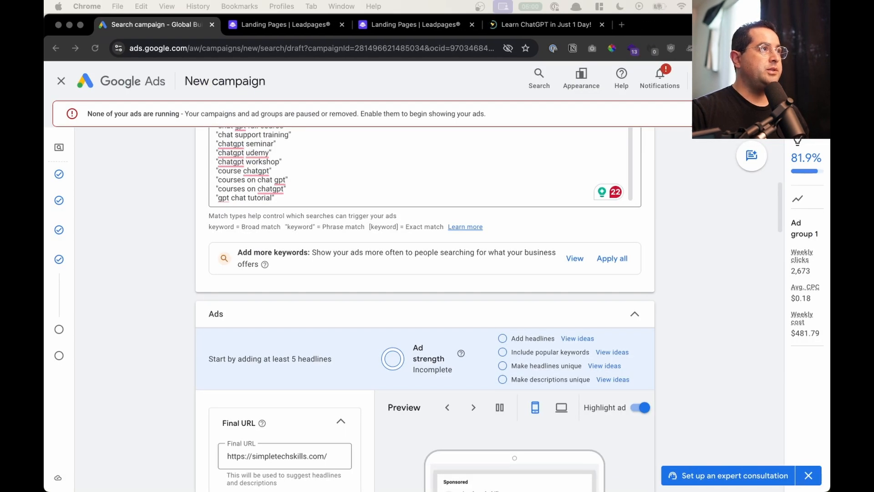
{"action": "scroll", "coordinate": [205, 310], "scroll_direction": "down", "scroll_amount": 10}
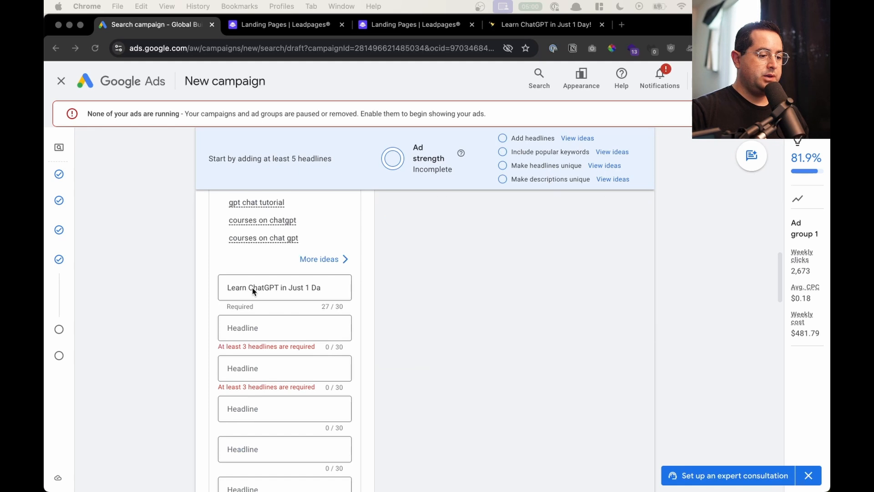
{"action": "left_click", "coordinate": [260, 288]}
{"action": "triple_click", "coordinate": [260, 288]}
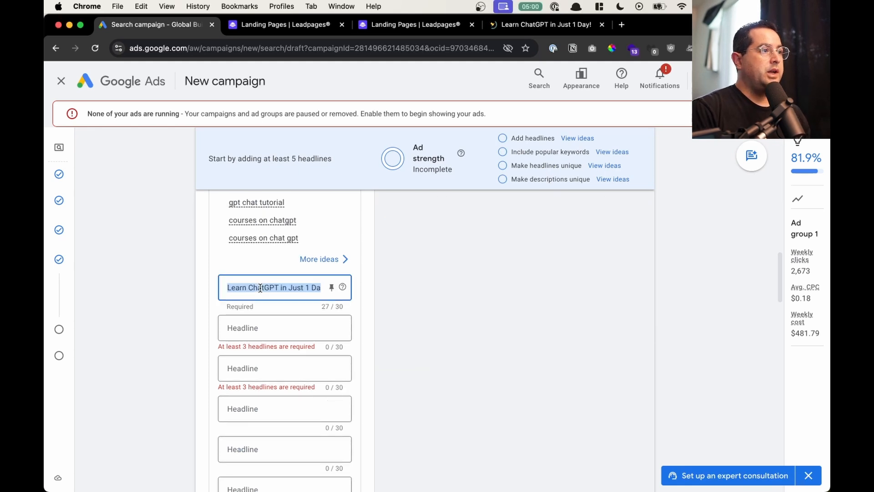
{"action": "type", "text": "ChatGPT Cer"}
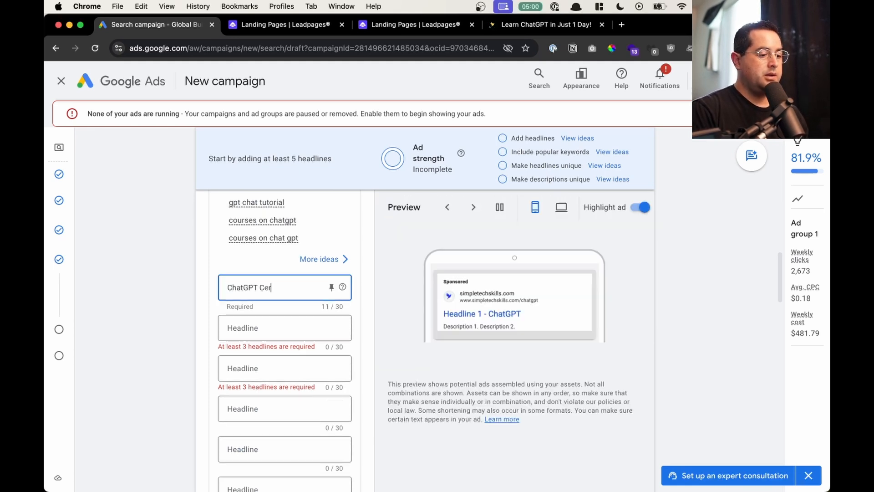
{"action": "type", "text": "tification"}
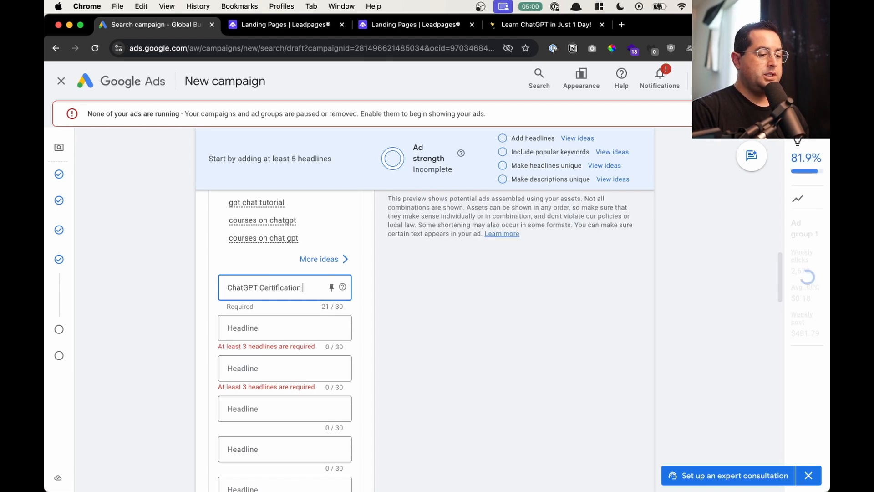
Step: Enter "ChatGPT Class" as the second headline and "ChatGPT Course" as the third
{"action": "key", "text": "Tab"}
{"action": "key", "text": "Tab"}
{"action": "key", "text": "Tab"}
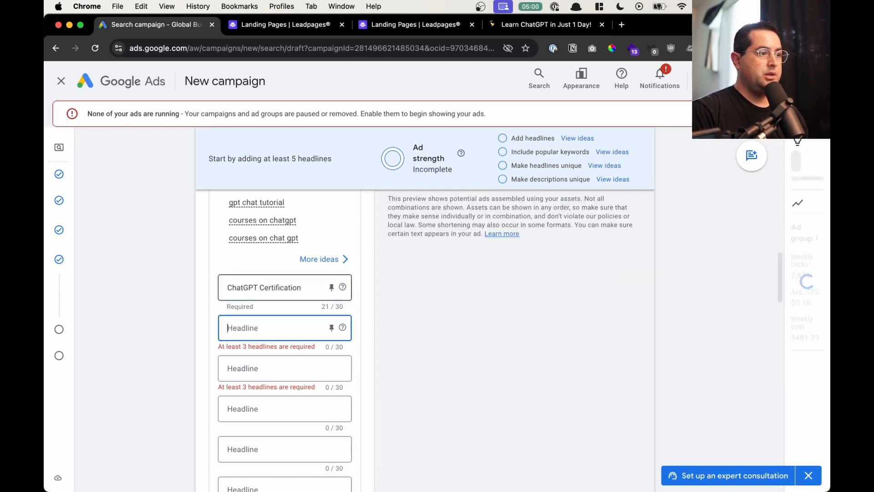
{"action": "type", "text": "ChatGPT Cla"}
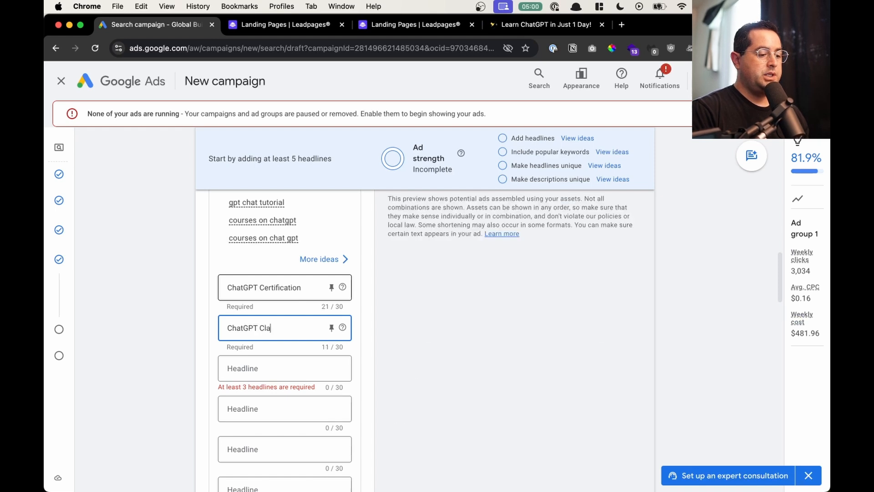
{"action": "key", "text": "Tab"}
{"action": "key", "text": "Tab"}
{"action": "key", "text": "Tab"}
{"action": "type", "text": "C"}
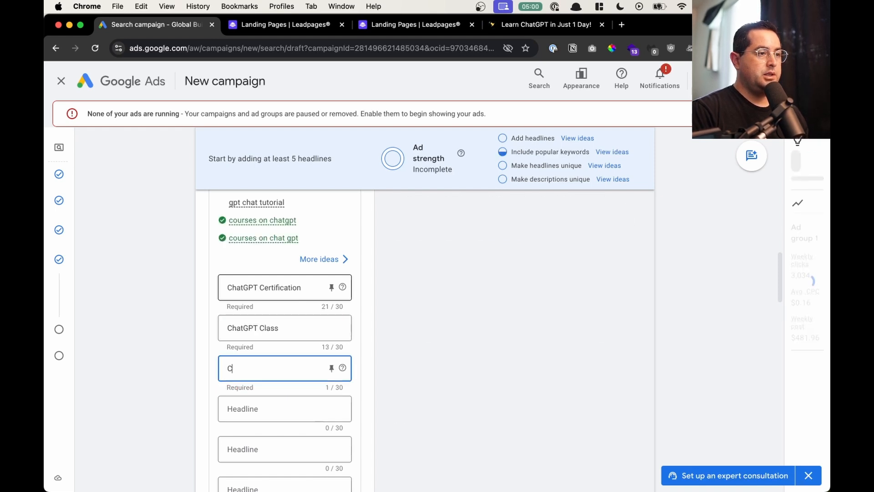
{"action": "type", "text": "hatGPT CO"}
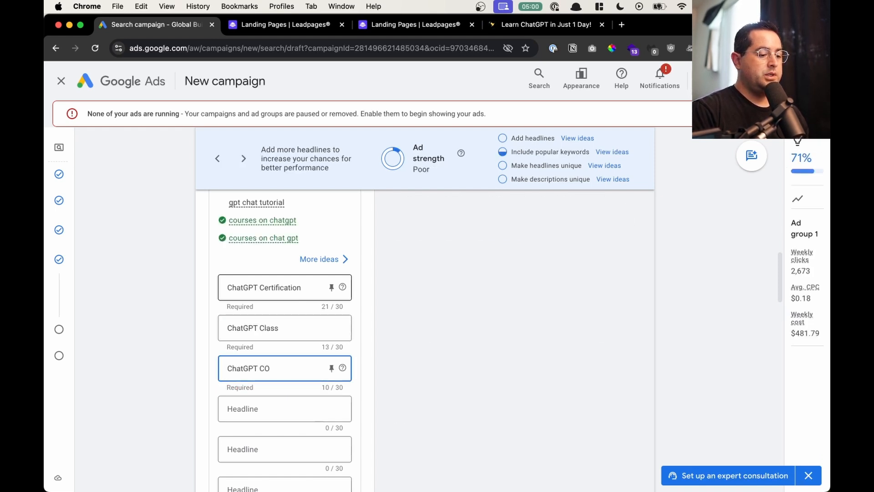
{"action": "key", "text": "BackSpace"}
{"action": "type", "text": "ourse"}
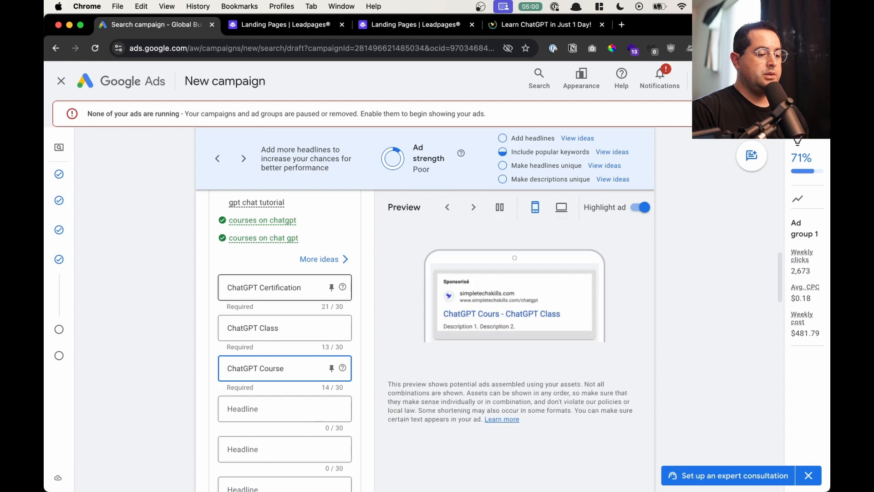
Step: Enter "ChatGPT Full Course" as the fourth headline
{"action": "key", "text": "Tab"}
{"action": "key", "text": "Tab"}
{"action": "key", "text": "Tab"}
{"action": "type", "text": "ChatGPT"}
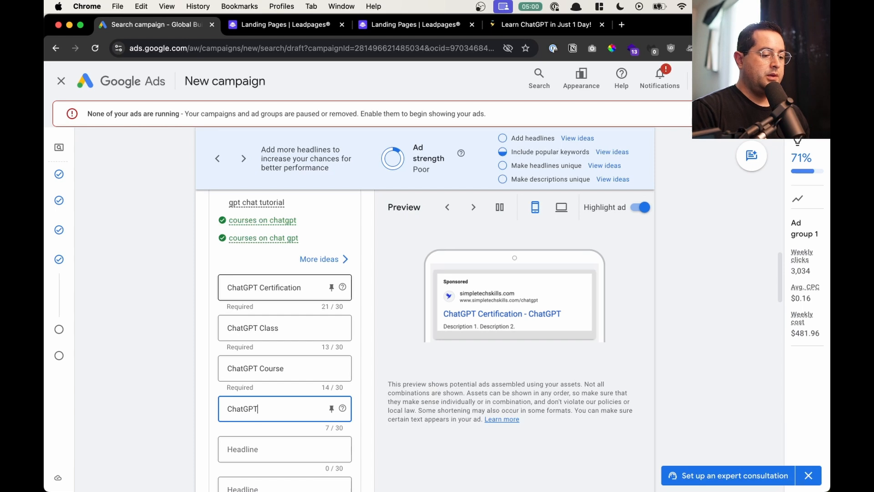
{"action": "type", "text": " Full Course"}
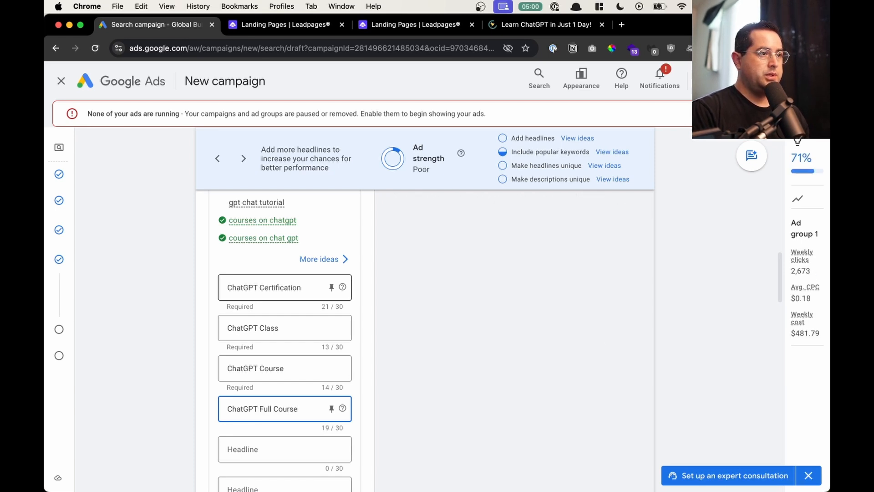
Step: Copy the fourth headline into the fifth headline field and change its wording to "ChatGPT Full Class"
{"action": "key", "text": "super+a"}
{"action": "key", "text": "super+c"}
{"action": "key", "text": "Tab"}
{"action": "key", "text": "Tab"}
{"action": "key", "text": "Tab"}
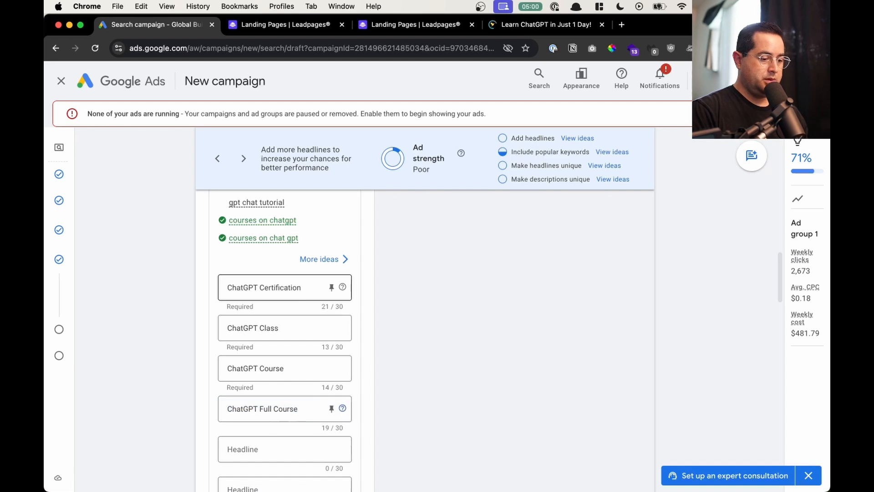
{"action": "key", "text": "super+v"}
{"action": "key", "text": "BackSpace"}
{"action": "key", "text": "BackSpace"}
{"action": "key", "text": "BackSpace"}
{"action": "key", "text": "BackSpace"}
{"action": "key", "text": "BackSpace"}
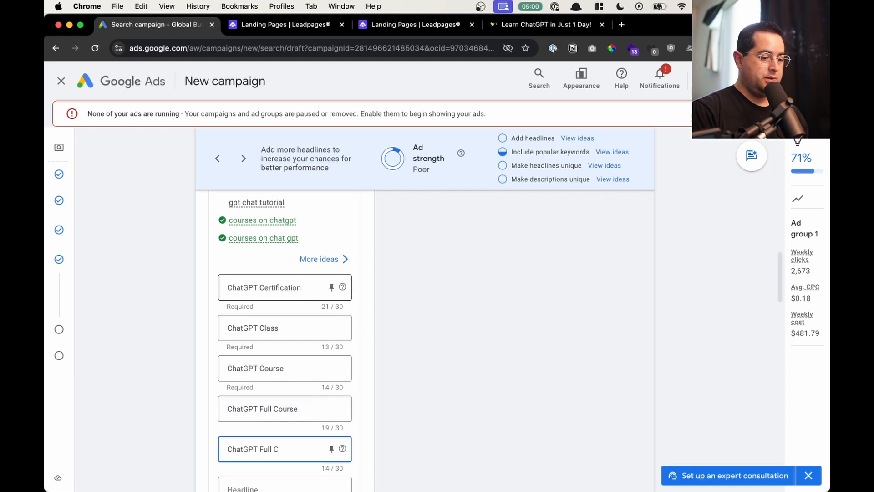
{"action": "type", "text": "lass"}
{"action": "key", "text": "Tab"}
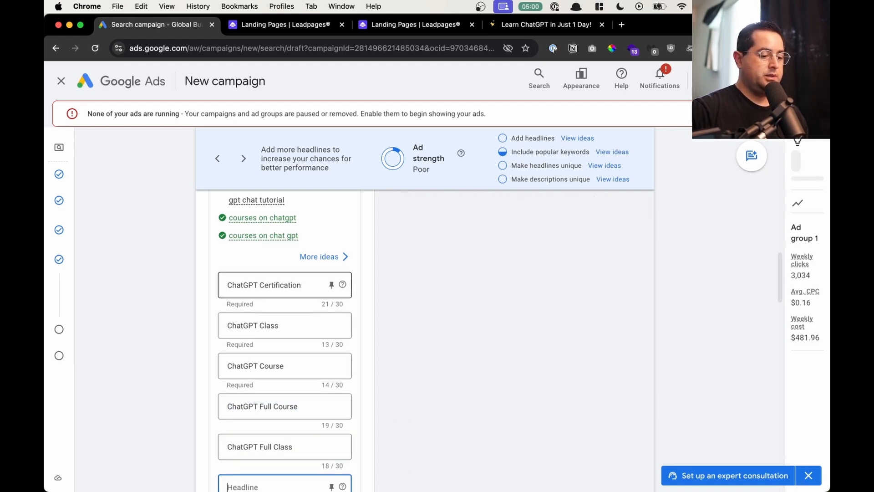
Step: Enter "Learn Prompt Engineering" as the sixth ad headline
{"action": "scroll", "coordinate": [284, 270], "scroll_direction": "down", "scroll_amount": 2}
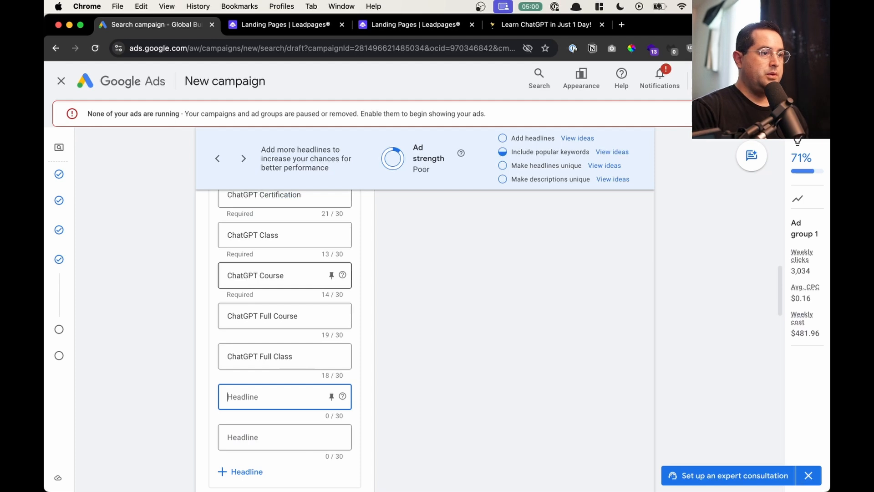
{"action": "type", "text": "Prompt Engin"}
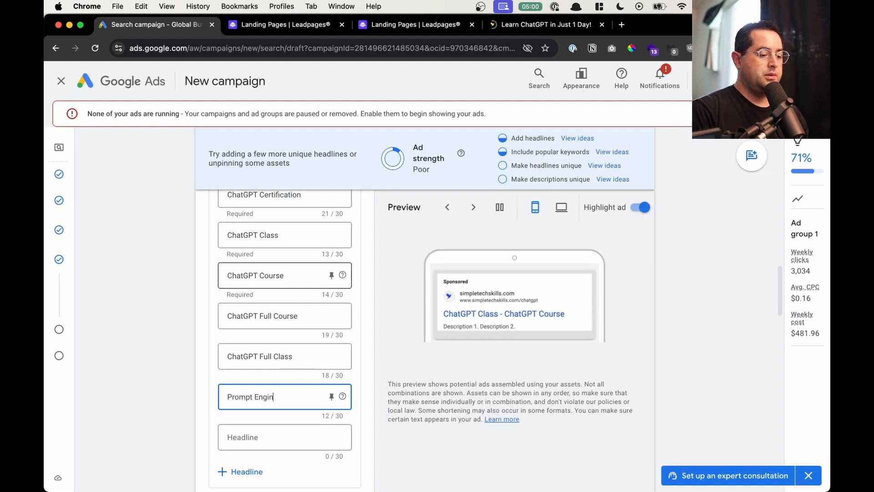
{"action": "type", "text": "eering GUide"}
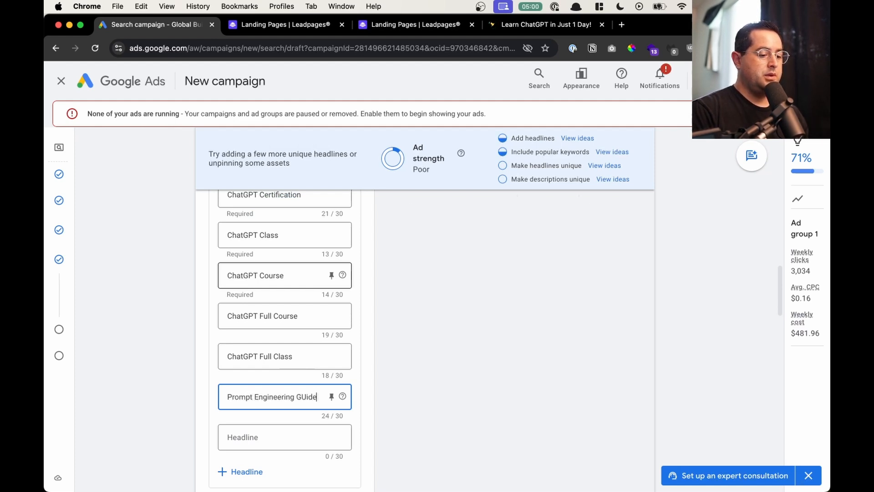
{"action": "key", "text": "BackSpace"}
{"action": "key", "text": "BackSpace"}
{"action": "key", "text": "BackSpace"}
{"action": "key", "text": "BackSpace"}
{"action": "key", "text": "BackSpace"}
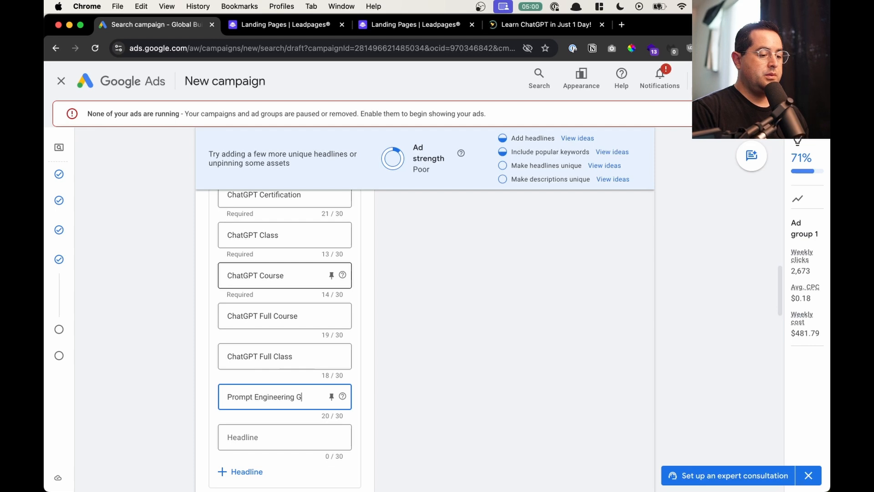
{"action": "key", "text": "BackSpace"}
{"action": "key", "text": "BackSpace"}
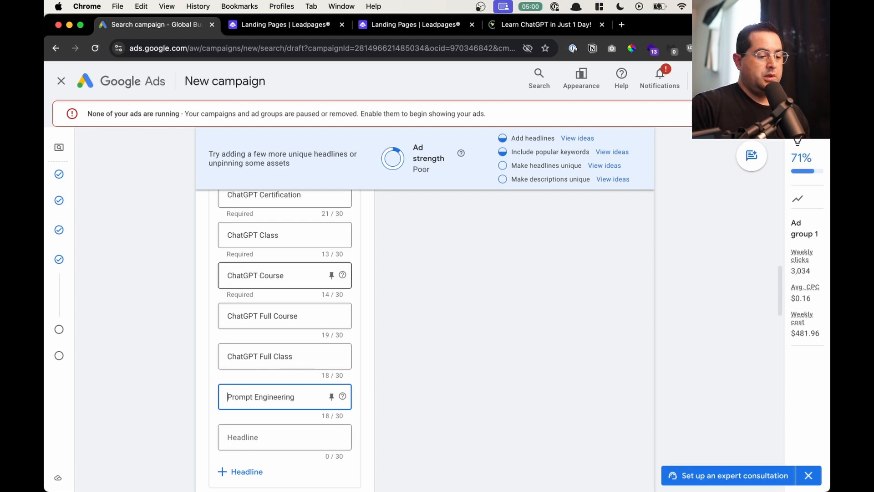
{"action": "type", "text": "Learn"}
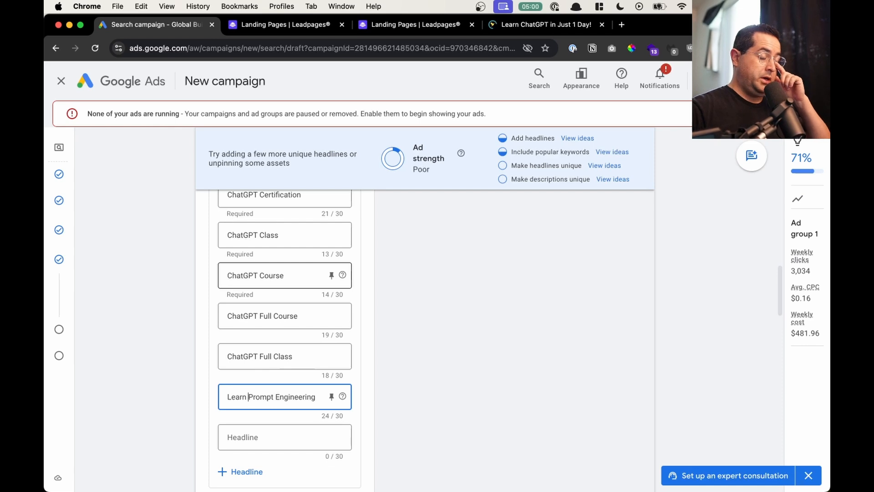
Step: Enter "Complete ChatGPT Course" as the seventh ad headline
{"action": "scroll", "coordinate": [237, 292], "scroll_direction": "down", "scroll_amount": 2}
{"action": "left_click", "coordinate": [239, 399]}
{"action": "left_click", "coordinate": [271, 367]}
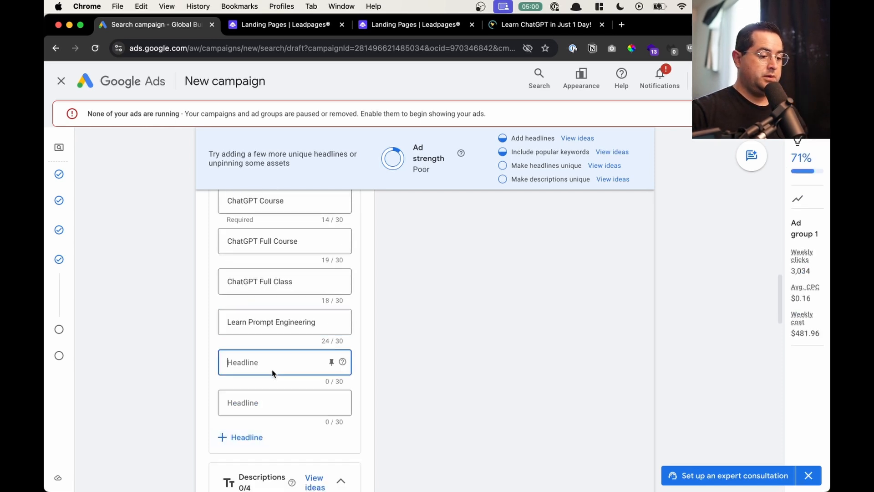
{"action": "type", "text": "Complet"}
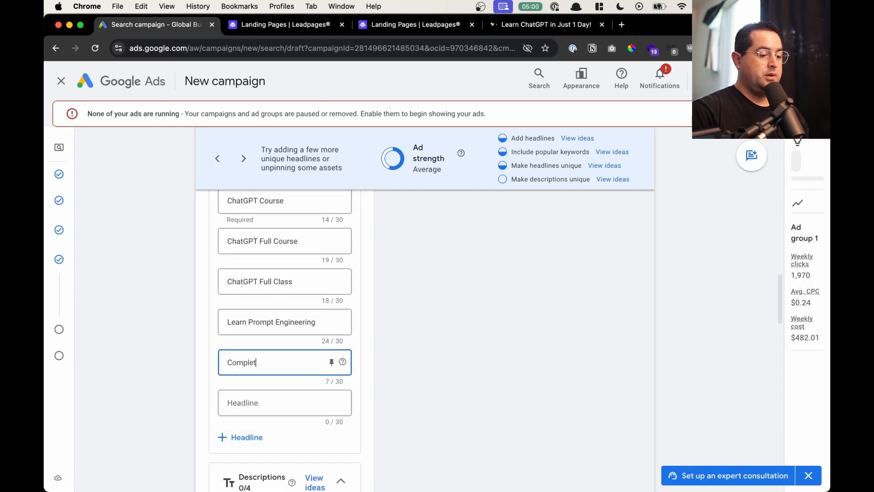
{"action": "type", "text": "e Chat"}
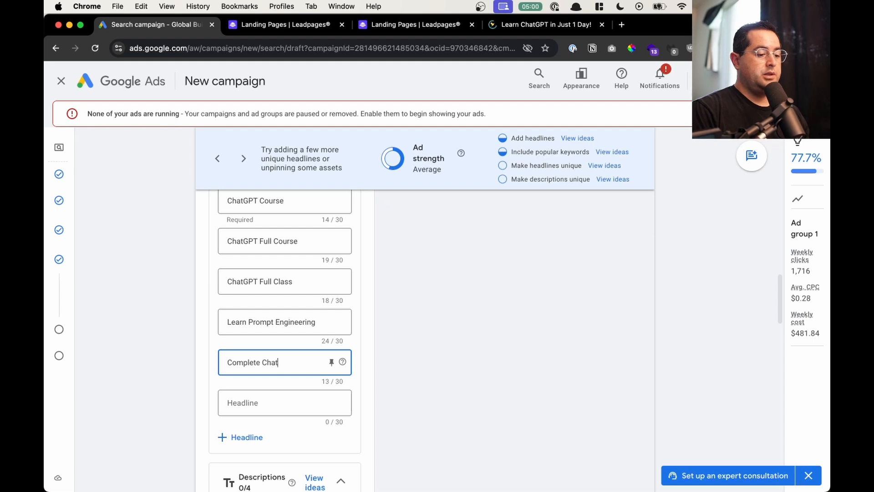
{"action": "type", "text": "GPT Course"}
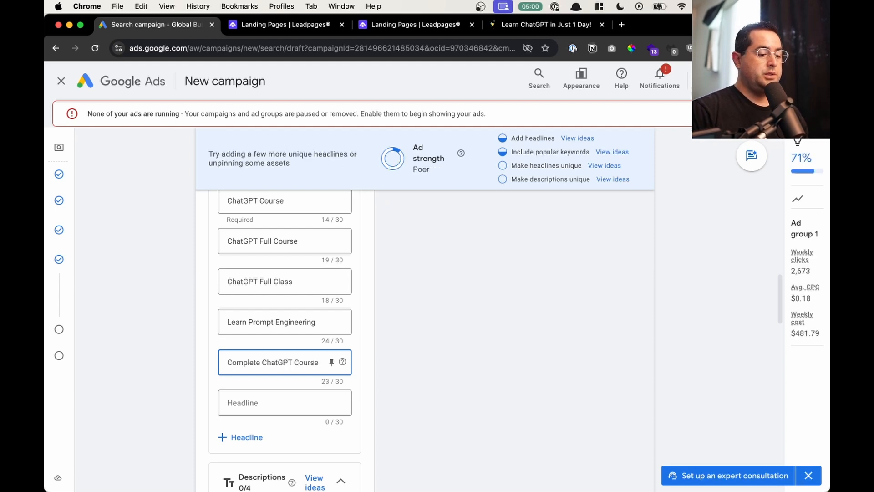
Step: Enter "How To Use ChatGPT" as the eighth ad headline
{"action": "key", "text": "Tab"}
{"action": "key", "text": "Tab"}
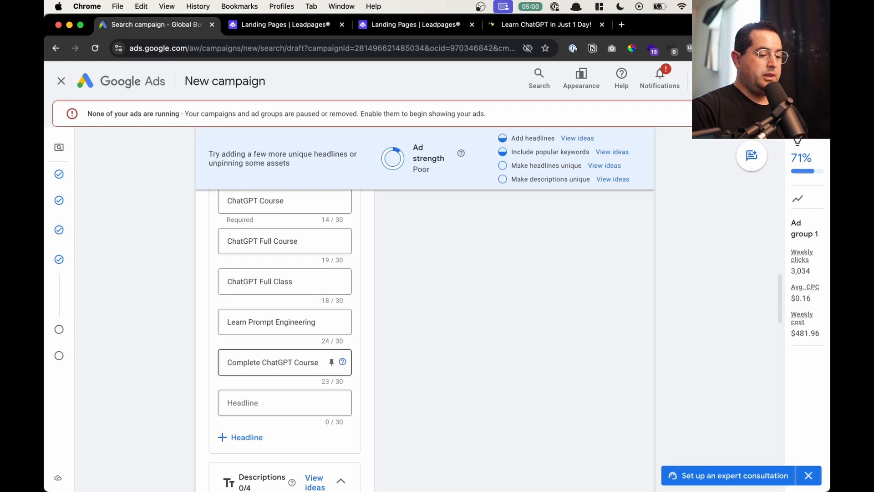
{"action": "left_click", "coordinate": [253, 402]}
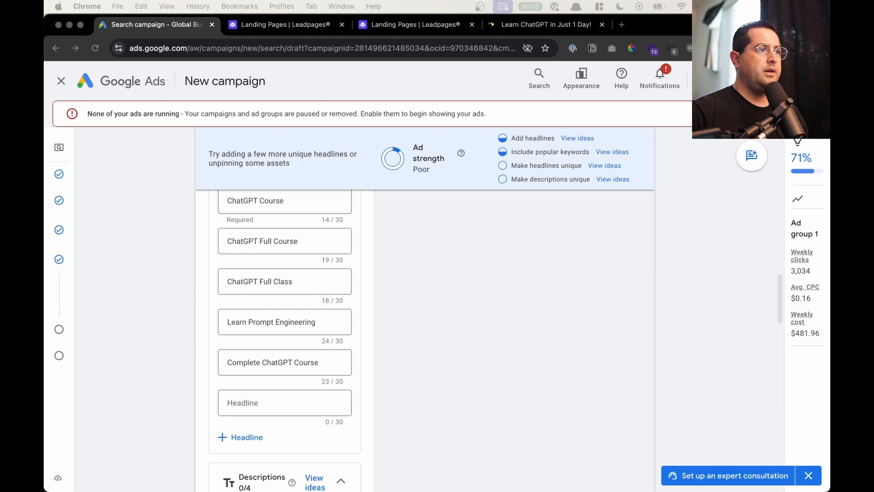
{"action": "left_click", "coordinate": [237, 399]}
{"action": "type", "text": "How"}
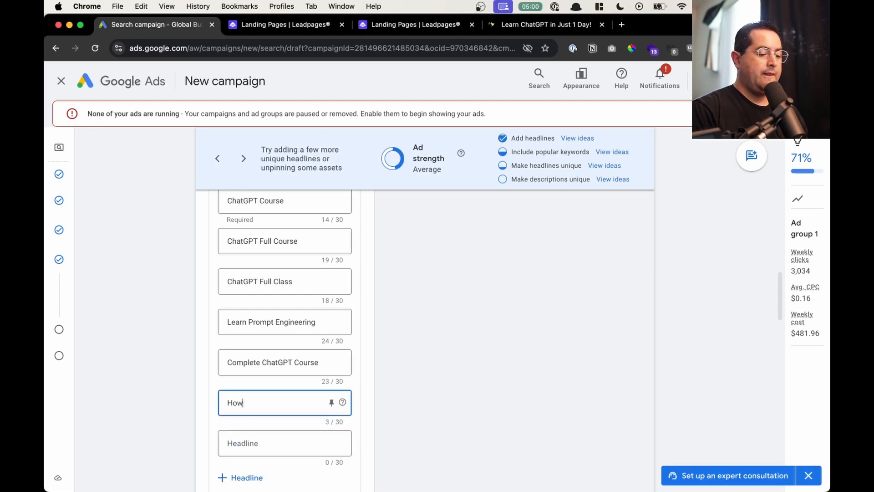
{"action": "type", "text": " To U"}
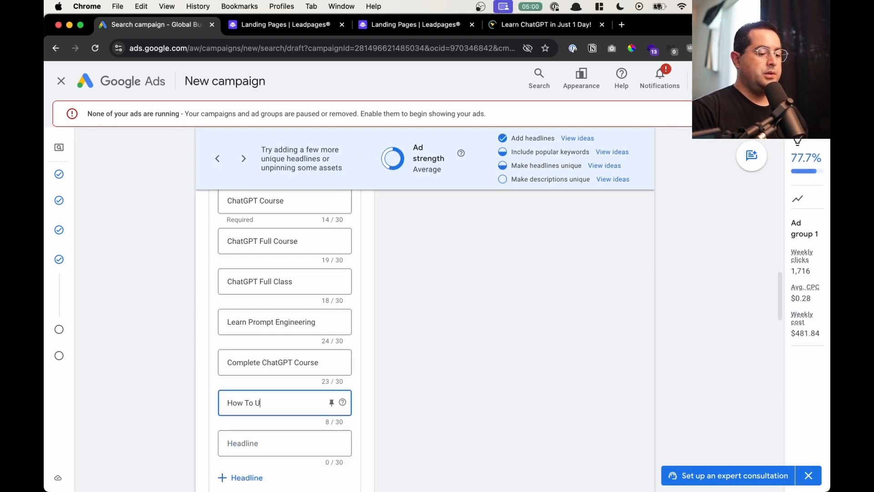
{"action": "type", "text": "se CHatGP"}
{"action": "key", "text": "BackSpace"}
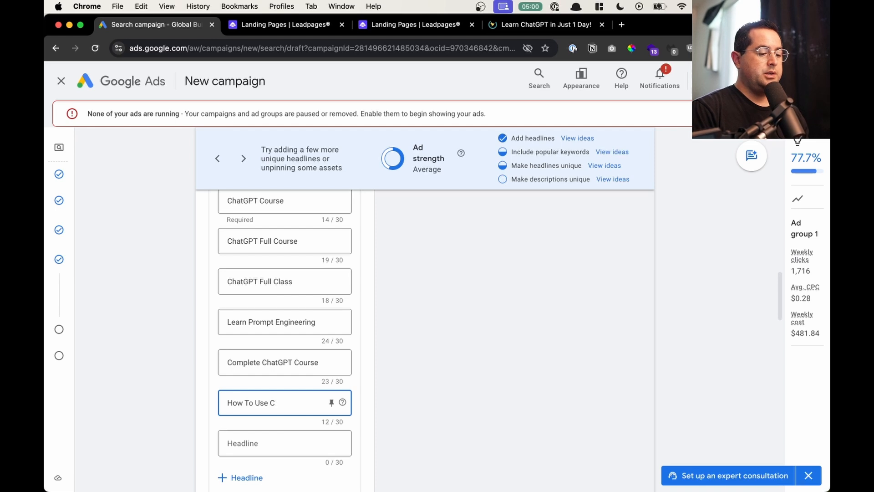
{"action": "type", "text": "hatGPT"}
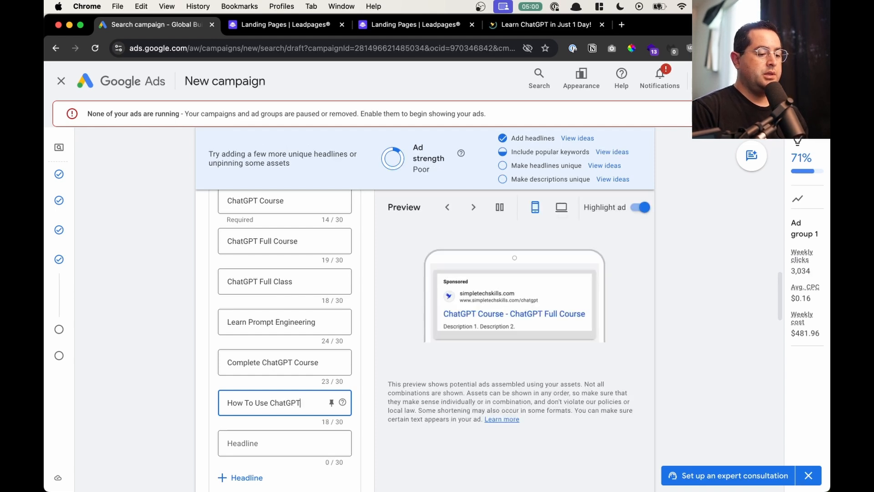
Step: Enter "ChatGPT Tutorial, Tips,Prompts" as the ninth ad headline
{"action": "key", "text": "Tab"}
{"action": "key", "text": "Tab"}
{"action": "key", "text": "Tab"}
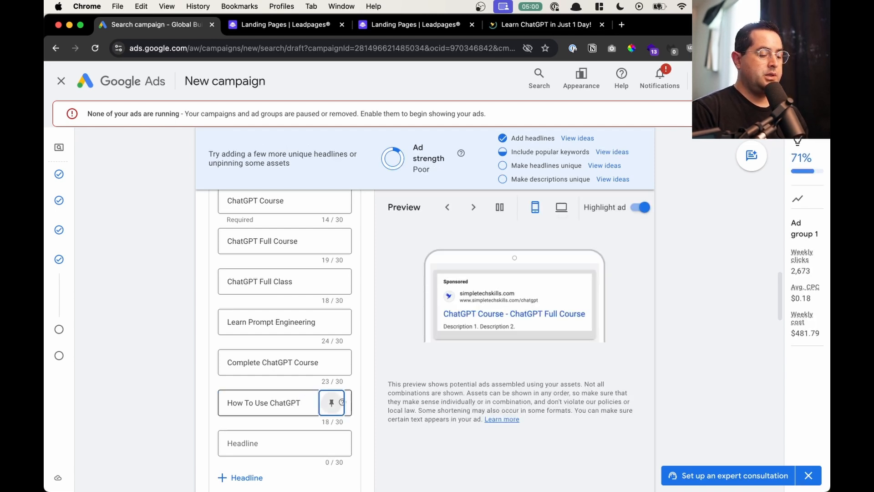
{"action": "type", "text": "ChatGPT"}
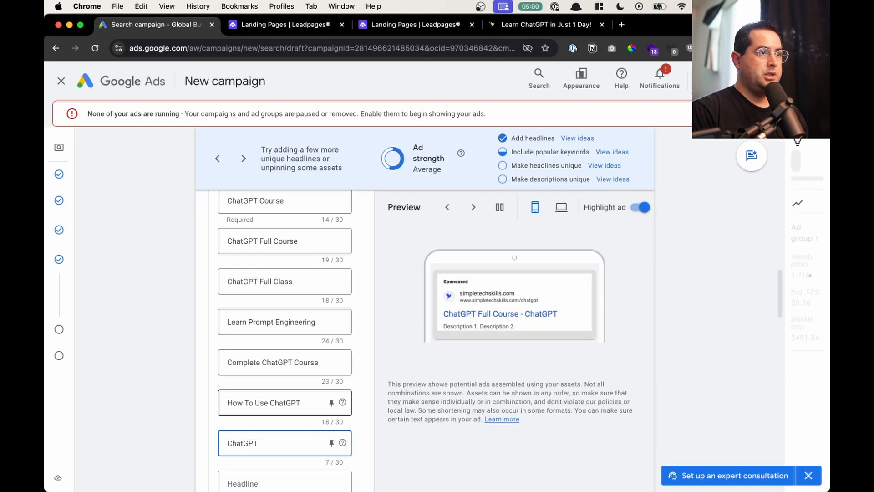
{"action": "type", "text": " Tutoria"}
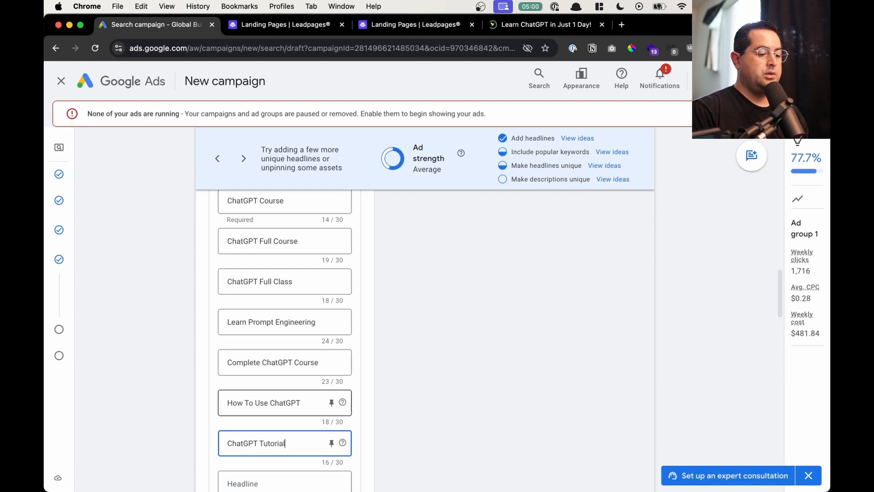
{"action": "type", "text": "l, Tips,"}
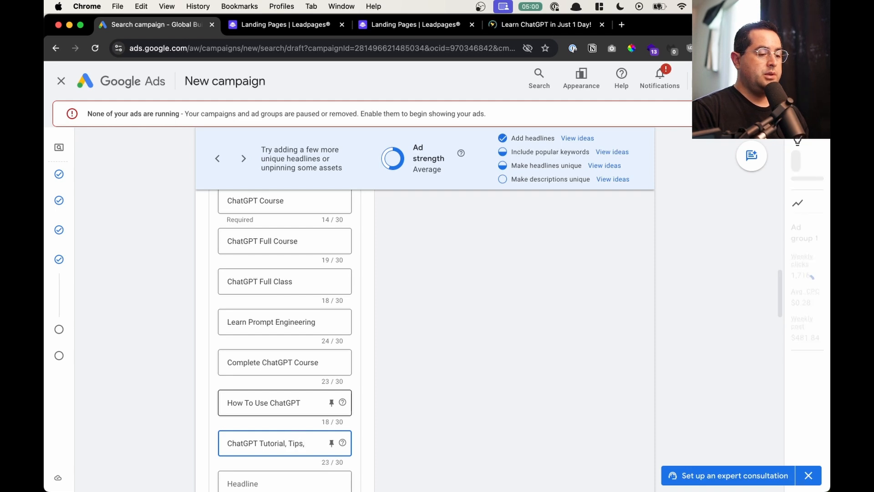
{"action": "type", "text": " Prompts"}
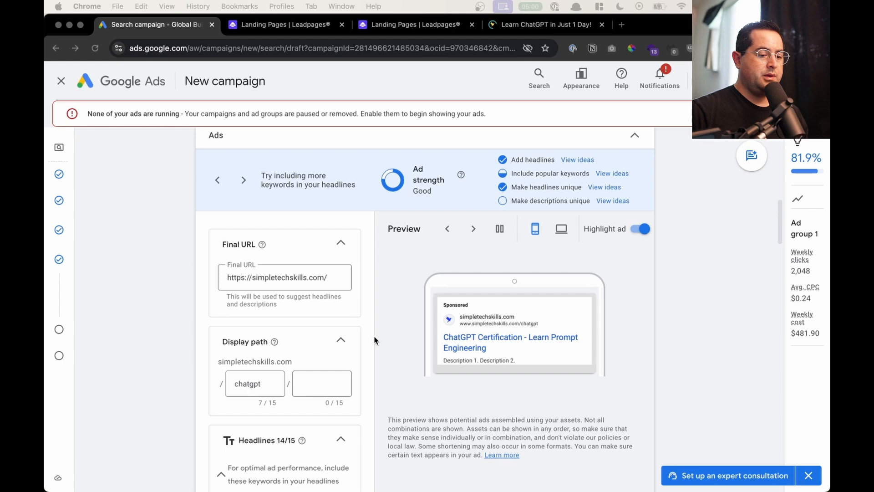
Step: Open ChatGPT in a new tab and enter a prompt for 5 Google ad descriptions under 90 characters based on the collected keywords and ideas
{"action": "scroll", "coordinate": [375, 340], "scroll_direction": "down", "scroll_amount": 10}
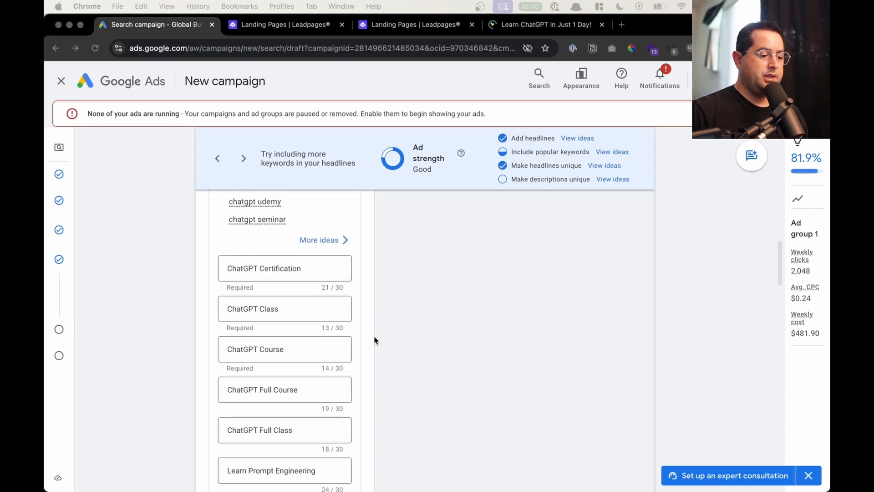
{"action": "scroll", "coordinate": [272, 334], "scroll_direction": "down", "scroll_amount": 10}
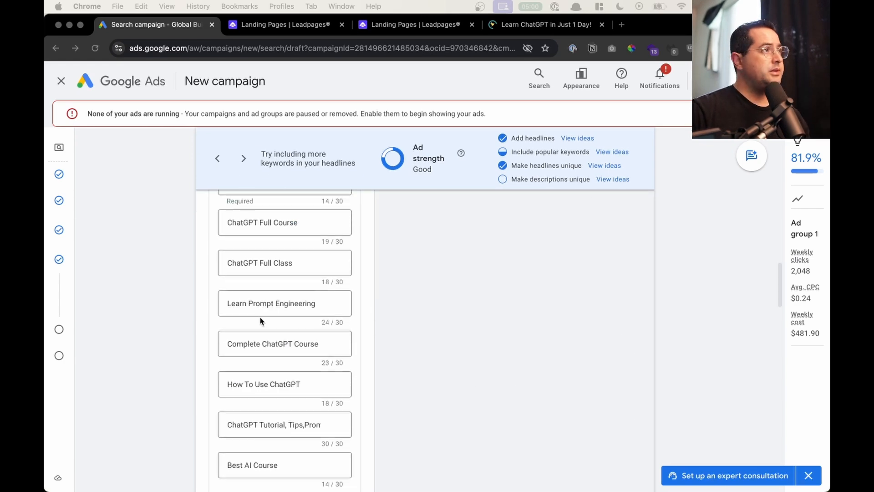
{"action": "scroll", "coordinate": [268, 291], "scroll_direction": "down", "scroll_amount": 1}
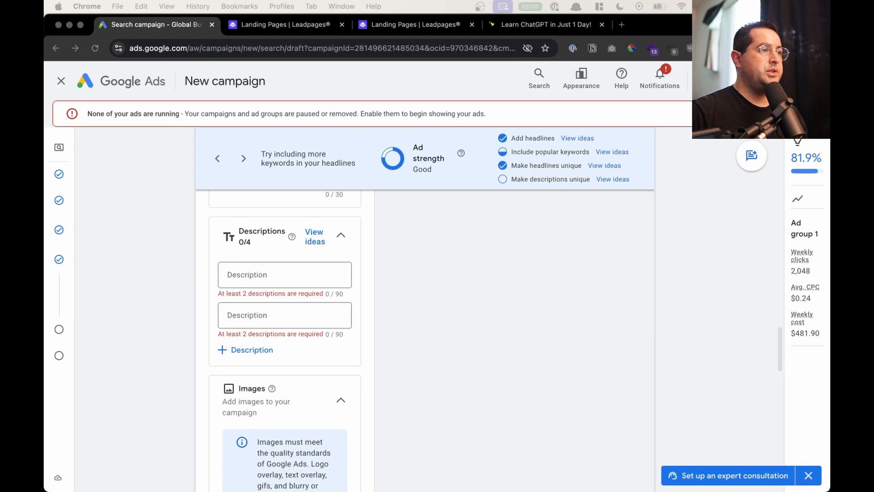
{"action": "key", "text": "alt+space"}
{"action": "type", "text": "chat"}
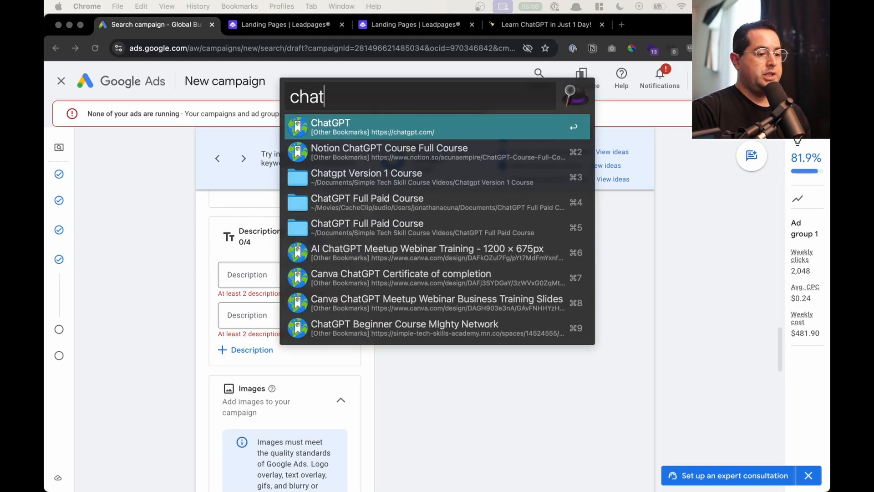
{"action": "key", "text": "Return"}
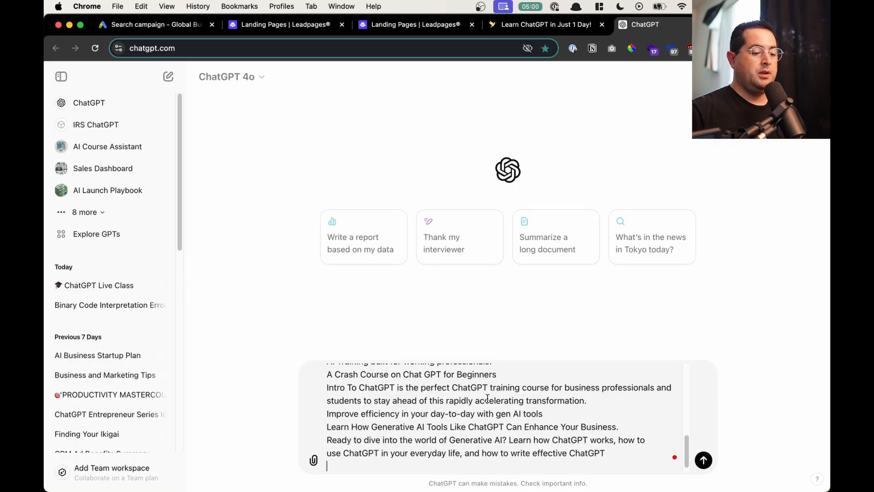
{"action": "scroll", "coordinate": [487, 399], "scroll_direction": "up", "scroll_amount": 8}
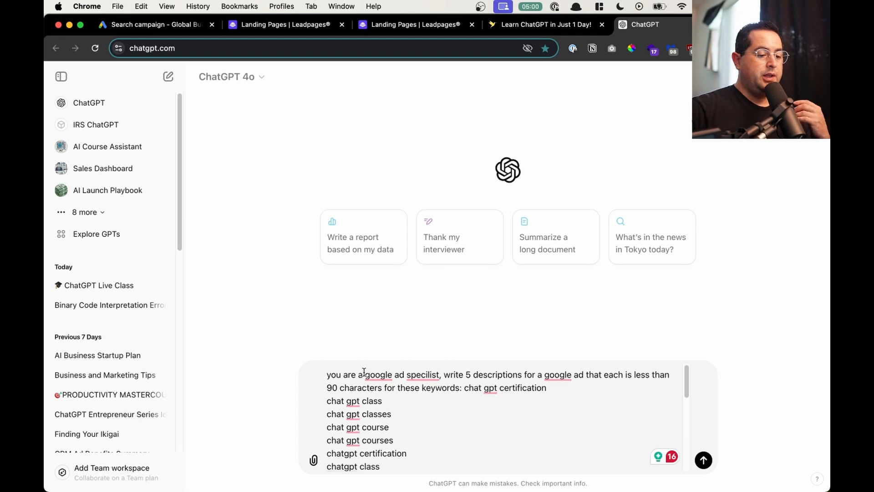
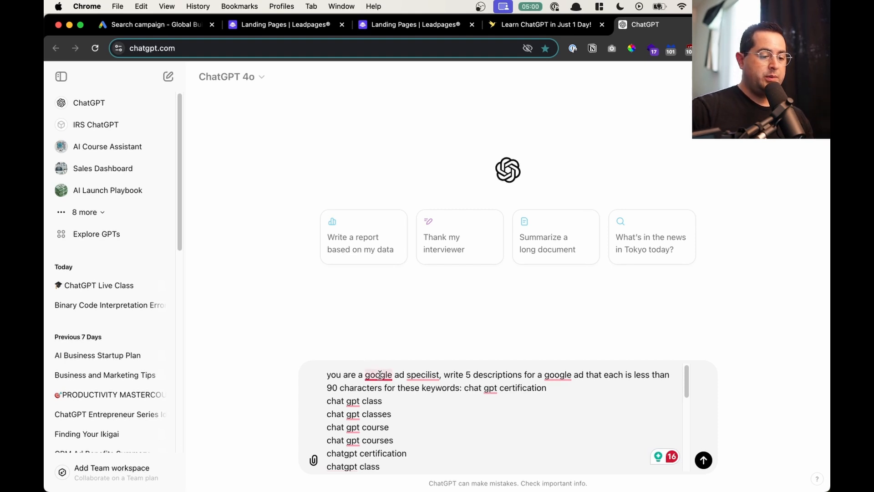
Step: Correct the misspelled "specilist" in the prompt's opening sentence to "specialist"
{"action": "mouse_move", "coordinate": [410, 376]}
{"action": "left_click", "coordinate": [415, 404]}
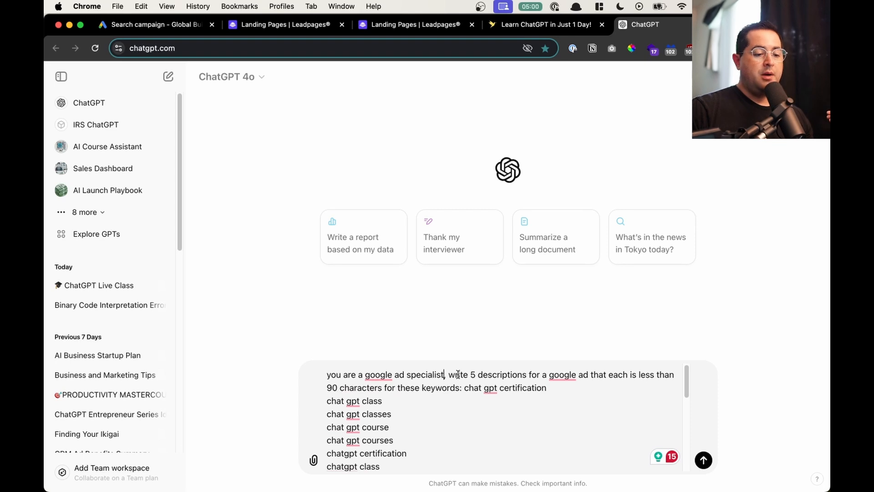
{"action": "left_click", "coordinate": [451, 379]}
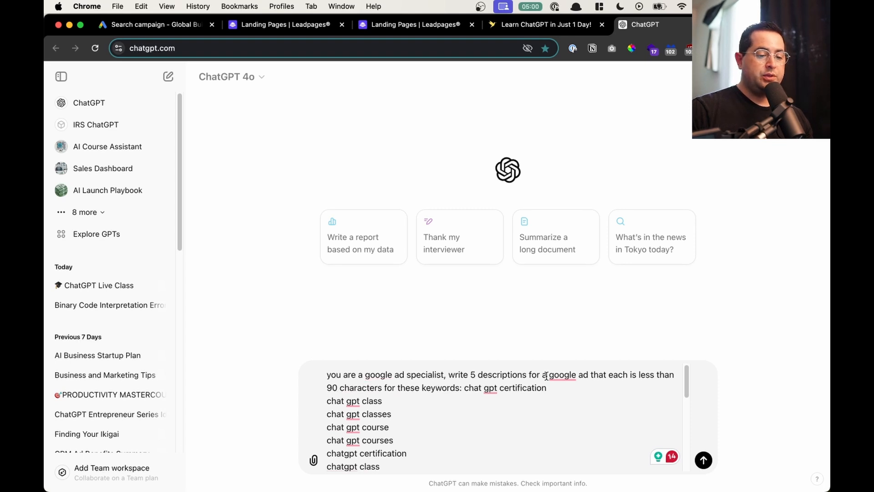
Step: Review the prompt's keyword list and example ad copy, and submit the prompt to ChatGPT
{"action": "mouse_move", "coordinate": [555, 378]}
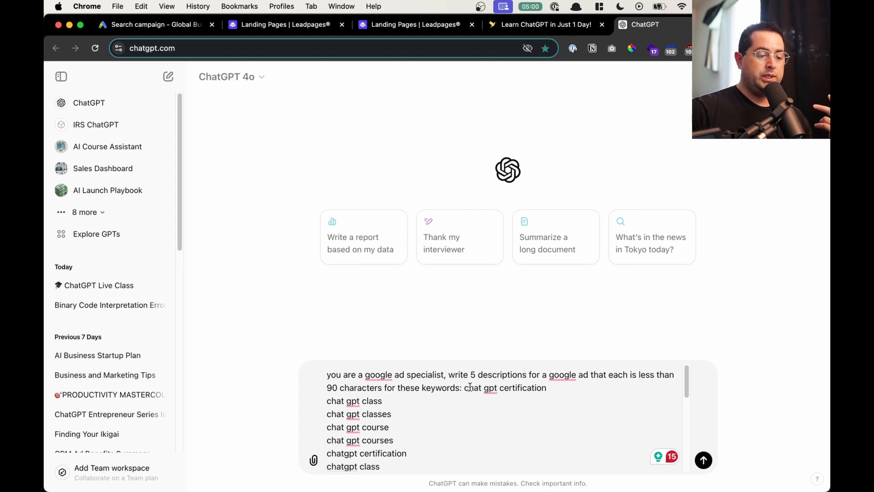
{"action": "left_click_drag", "start_coordinate": [462, 403], "coordinate": [327, 378]}
{"action": "scroll", "coordinate": [463, 440], "scroll_direction": "down", "scroll_amount": 5}
{"action": "scroll", "coordinate": [405, 394], "scroll_direction": "up", "scroll_amount": 5}
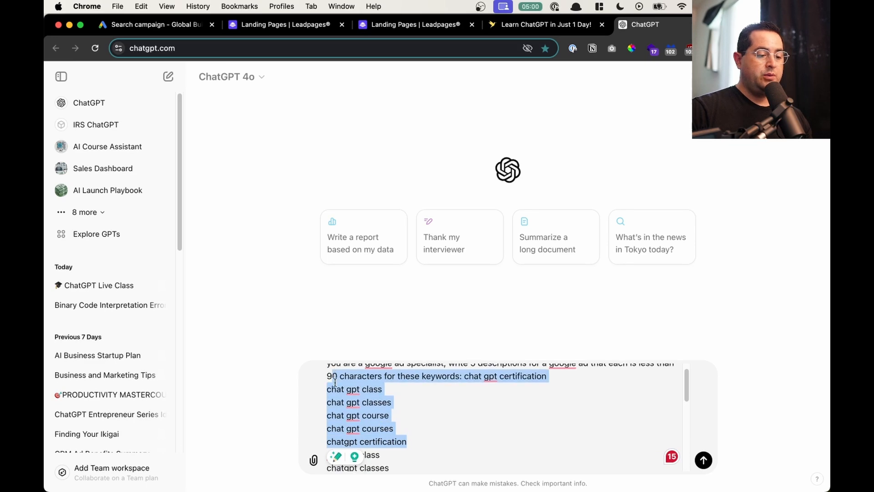
{"action": "key", "text": "super+v"}
{"action": "left_click_drag", "start_coordinate": [633, 465], "coordinate": [342, 394]}
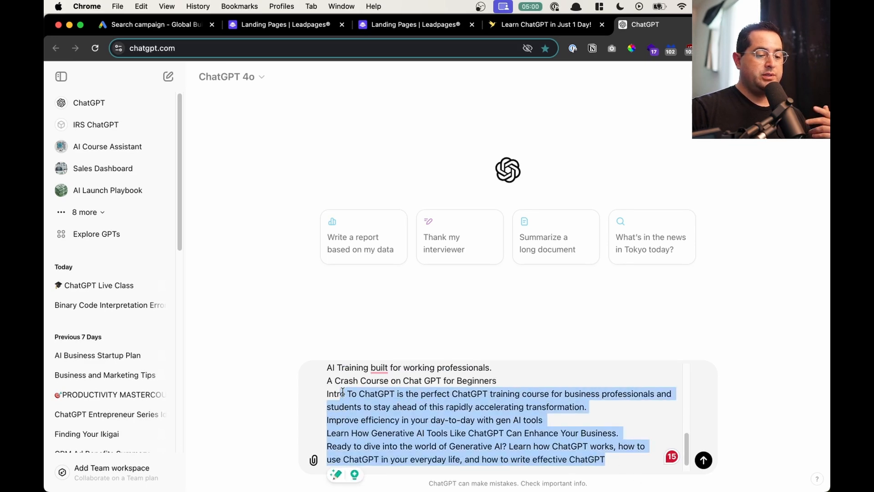
{"action": "scroll", "coordinate": [376, 395], "scroll_direction": "up", "scroll_amount": 5}
{"action": "scroll", "coordinate": [377, 394], "scroll_direction": "down", "scroll_amount": 5}
{"action": "left_click", "coordinate": [404, 395]}
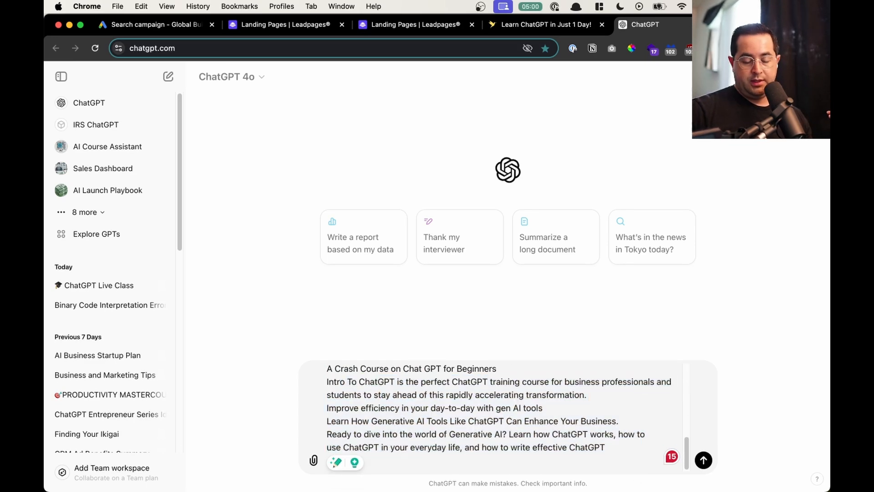
{"action": "key", "text": "Return"}
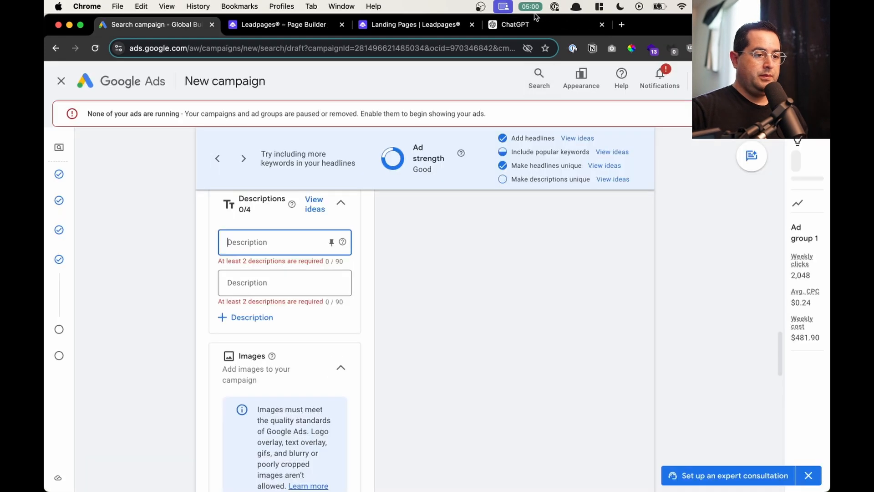
Step: Fill the first ad description with ChatGPT's first suggestion, "Master ChatGPT with our course! Get certified & boost your skills today."
{"action": "left_click", "coordinate": [509, 24]}
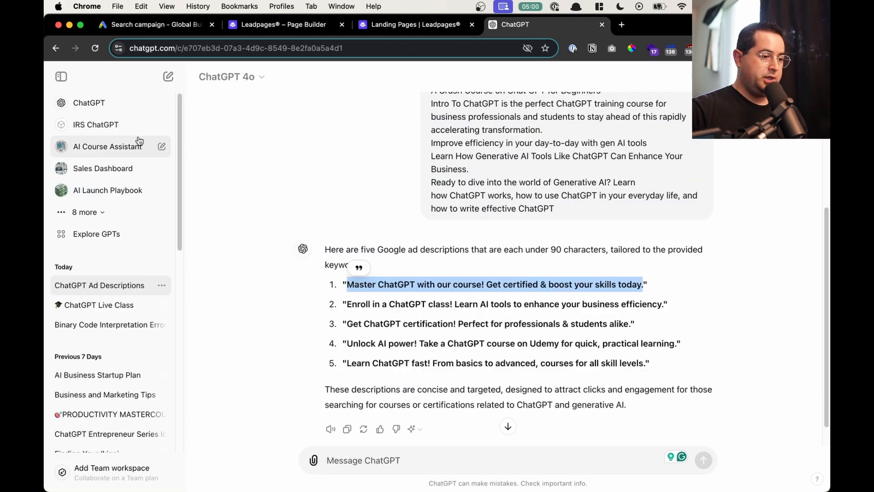
{"action": "left_click", "coordinate": [154, 24]}
{"action": "type", "text": "Master ChatGPT with our course! Get certified & boost your skills today."}
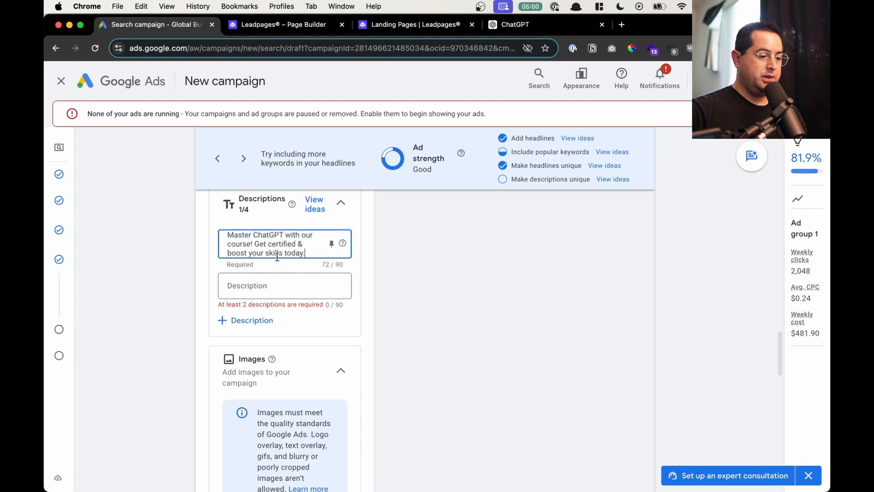
{"action": "left_click", "coordinate": [291, 244]}
{"action": "scroll", "coordinate": [311, 247], "scroll_direction": "up", "scroll_amount": 1}
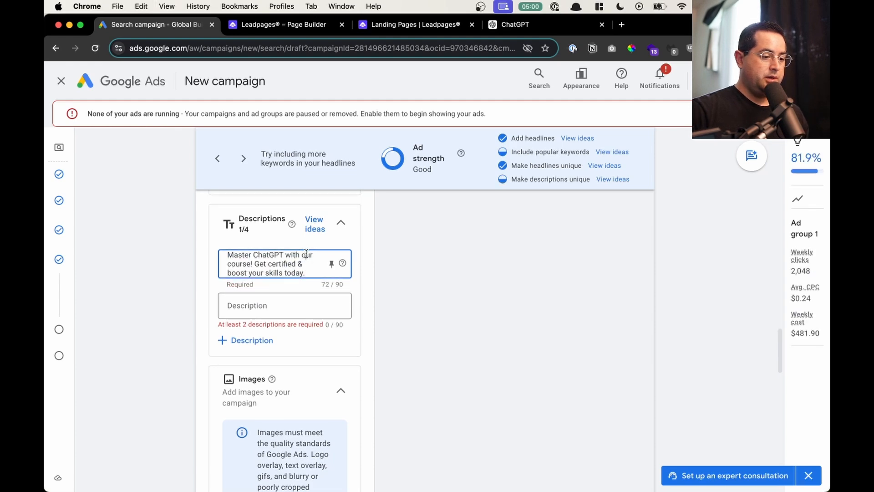
Step: Check the ad preview and insert "AI" before "skills" in the first description
{"action": "scroll", "coordinate": [411, 262], "scroll_direction": "up", "scroll_amount": 15}
{"action": "scroll", "coordinate": [446, 329], "scroll_direction": "down", "scroll_amount": 5}
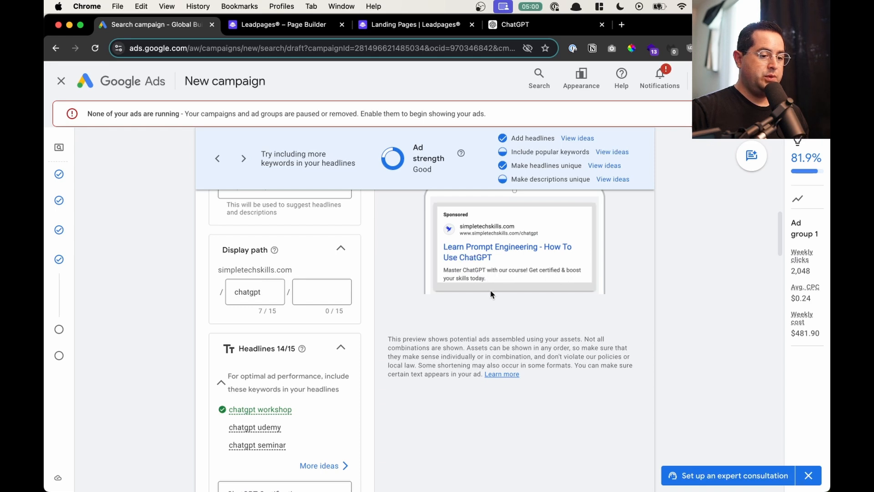
{"action": "scroll", "coordinate": [367, 351], "scroll_direction": "down", "scroll_amount": 10}
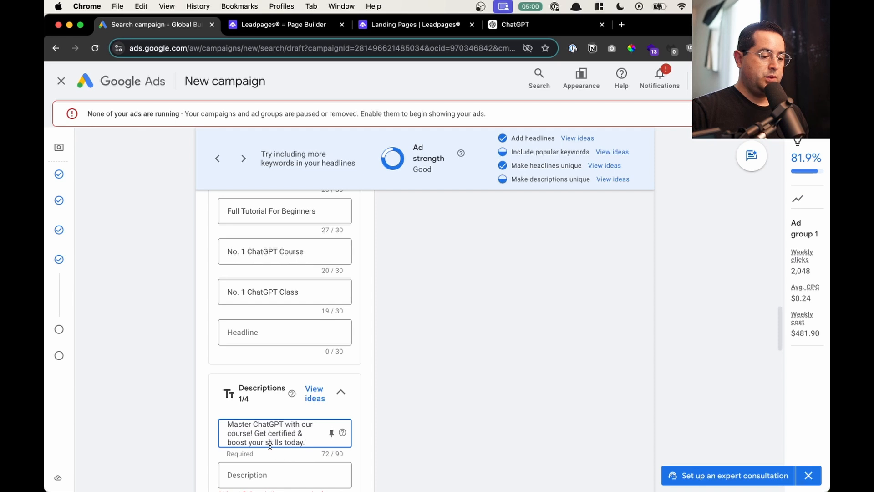
{"action": "left_click", "coordinate": [266, 442]}
{"action": "type", "text": "AI"}
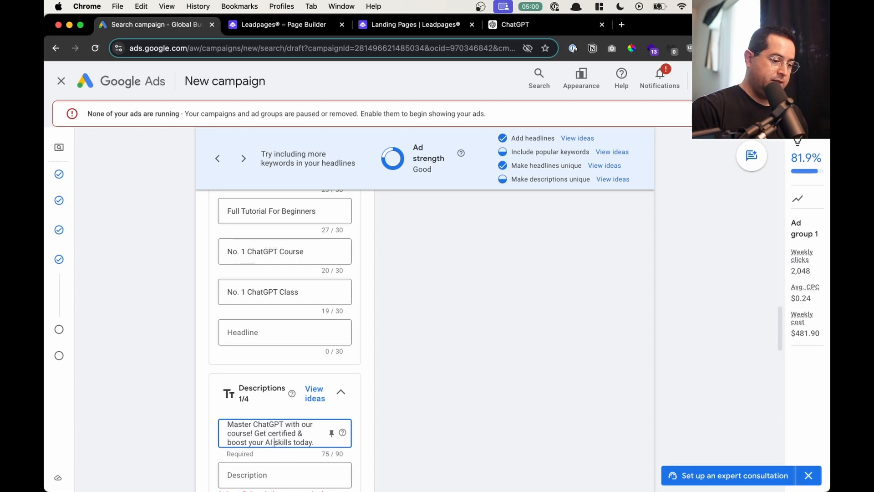
{"action": "left_click", "coordinate": [254, 434]}
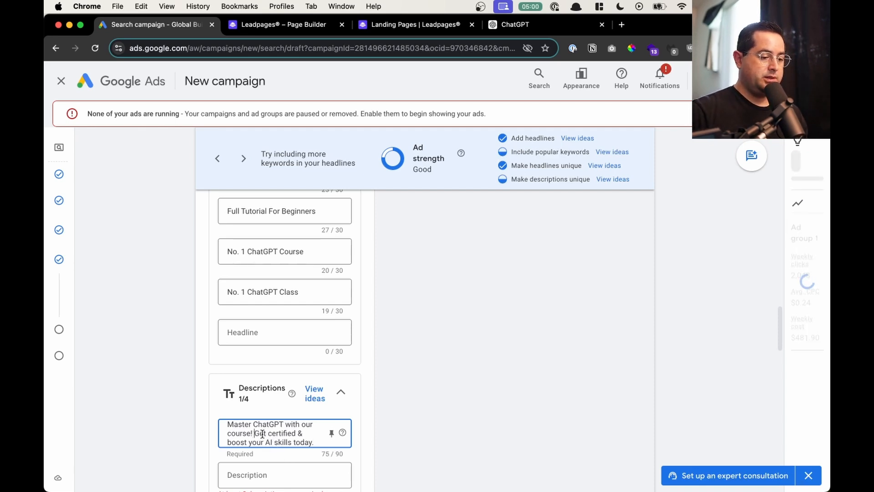
{"action": "scroll", "coordinate": [398, 378], "scroll_direction": "down", "scroll_amount": 3}
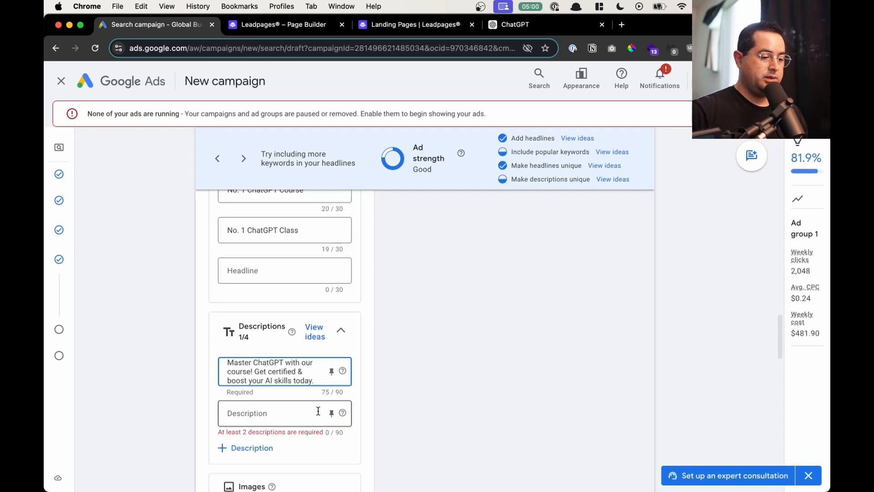
{"action": "left_click", "coordinate": [390, 377]}
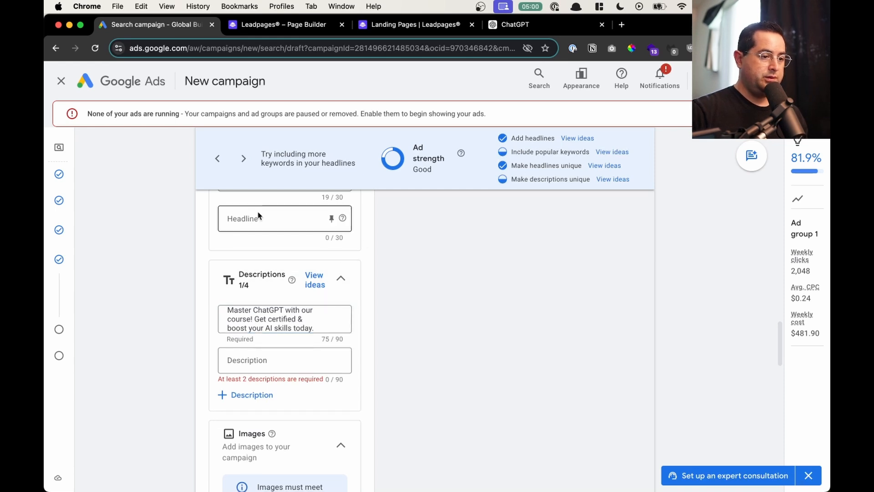
Step: Copy ChatGPT's third suggestion, about ChatGPT certification, into the second ad description and replace "students" with "entrepreneurs"
{"action": "left_click", "coordinate": [505, 26]}
{"action": "left_click_drag", "start_coordinate": [347, 323], "coordinate": [631, 322]}
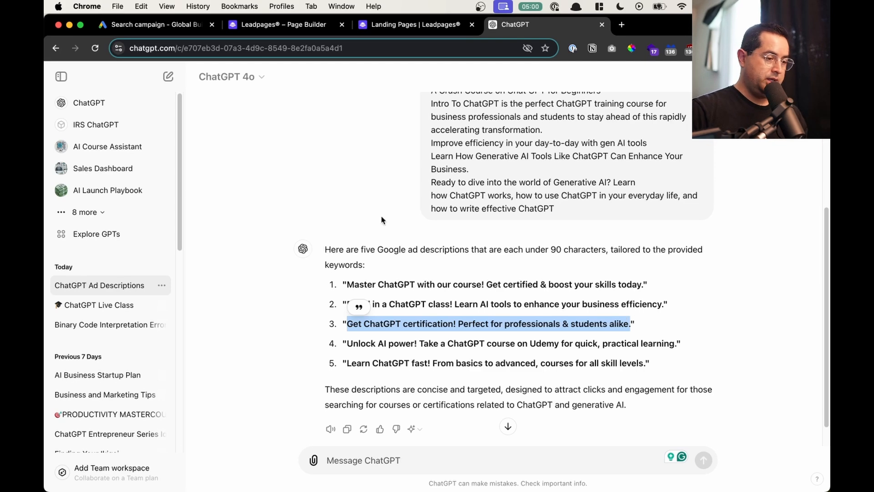
{"action": "left_click", "coordinate": [283, 31]}
{"action": "left_click", "coordinate": [190, 30]}
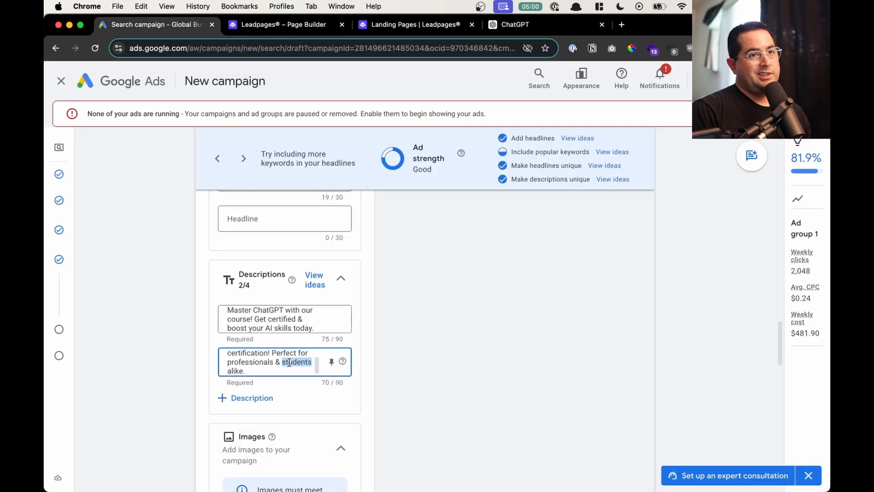
{"action": "type", "text": "entrepreneur"}
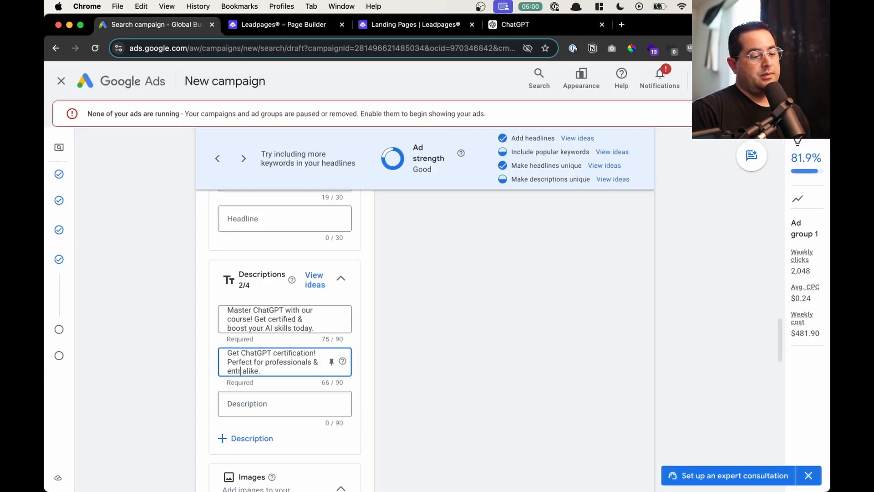
{"action": "type", "text": "s"}
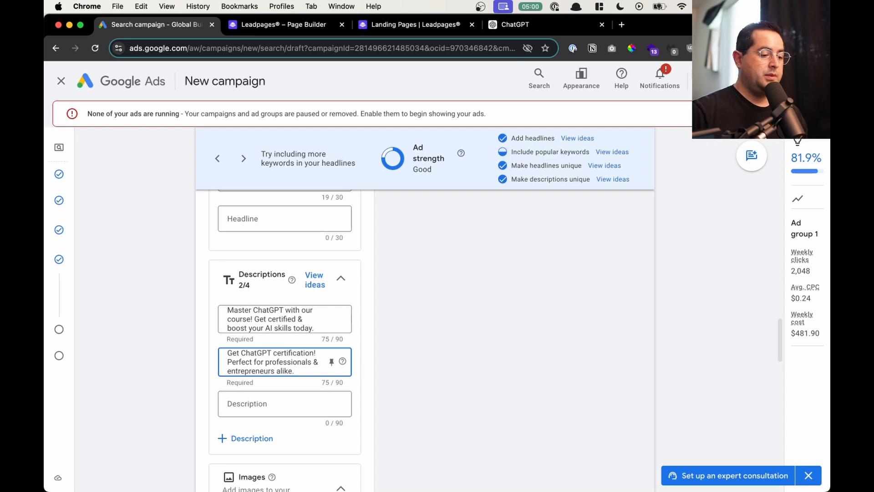
Step: Replace "alike" at the end of the second description so that it closes with "entrepreneurs. Enroll today!"
{"action": "left_click", "coordinate": [316, 368]}
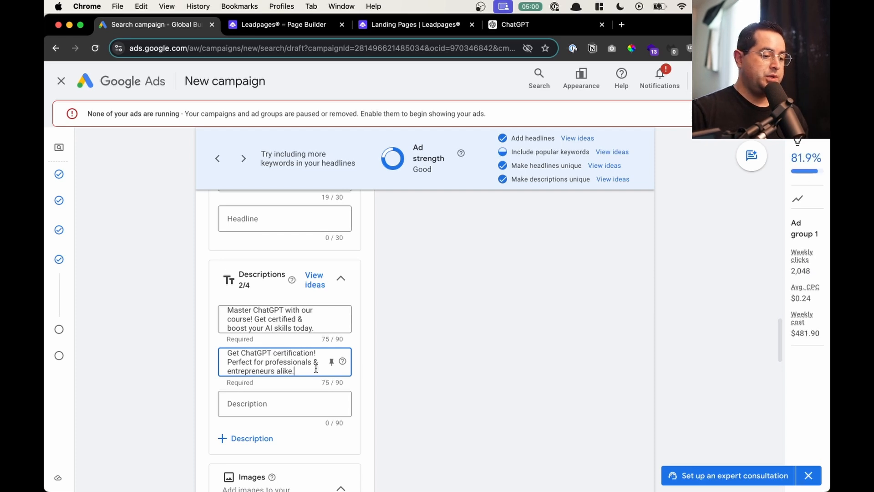
{"action": "left_click_drag", "start_coordinate": [295, 369], "coordinate": [277, 371]}
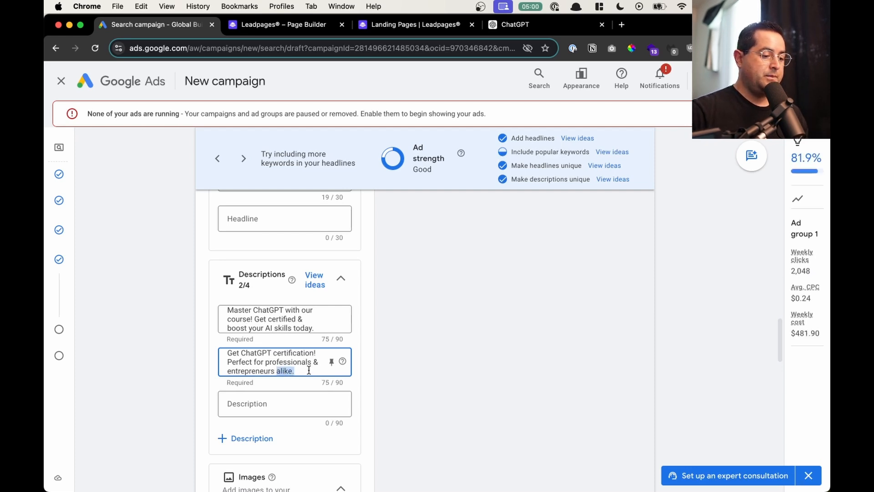
{"action": "key", "text": "BackSpace"}
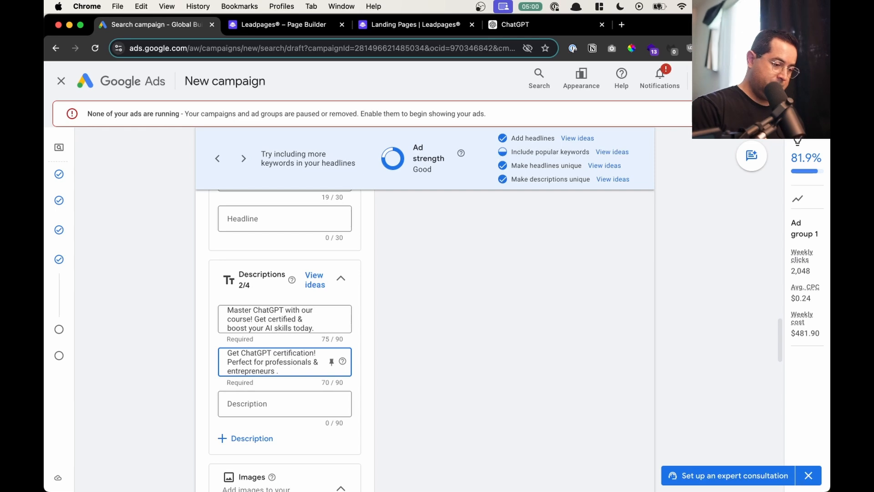
{"action": "type", "text": "Enr"}
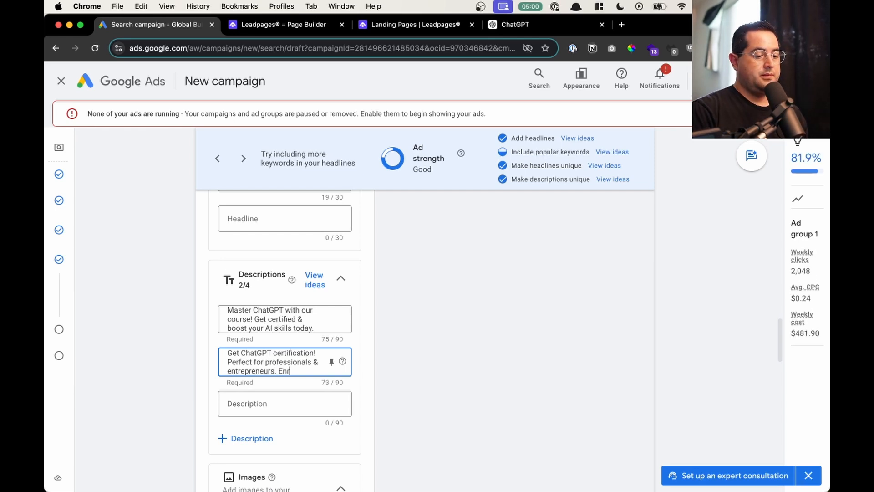
{"action": "type", "text": "oll to"}
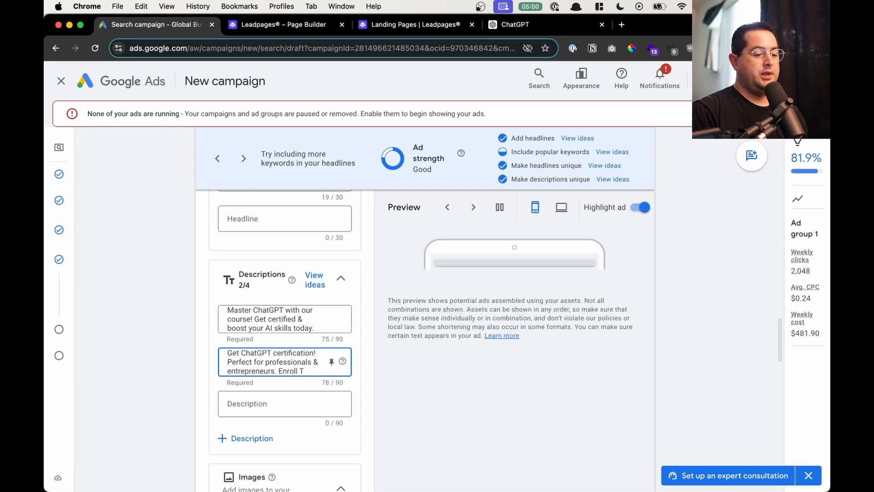
{"action": "type", "text": "day!"}
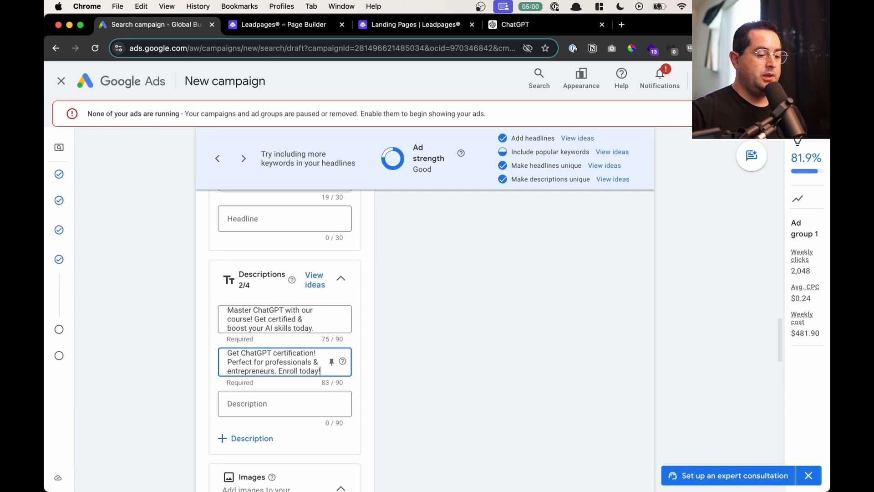
Step: Delete the word "Get" from the start of the second description so it begins with "ChatGPT certification!"
{"action": "scroll", "coordinate": [299, 363], "scroll_direction": "up", "scroll_amount": 2}
{"action": "scroll", "coordinate": [172, 380], "scroll_direction": "down", "scroll_amount": 2}
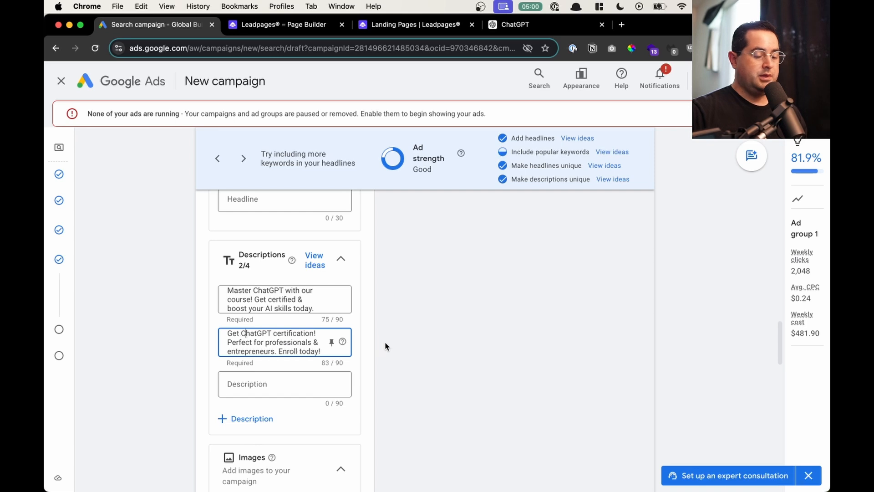
{"action": "key", "text": "BackSpace"}
{"action": "key", "text": "BackSpace"}
{"action": "key", "text": "BackSpace"}
{"action": "key", "text": "BackSpace"}
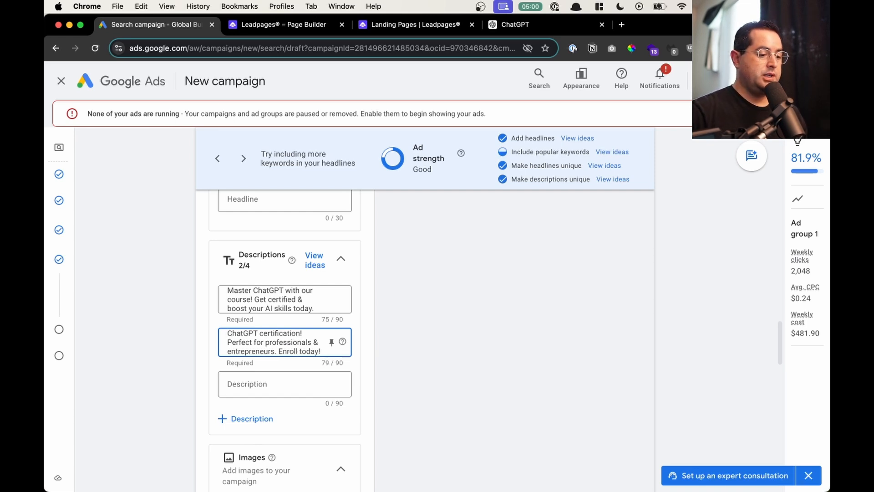
{"action": "left_click", "coordinate": [260, 342]}
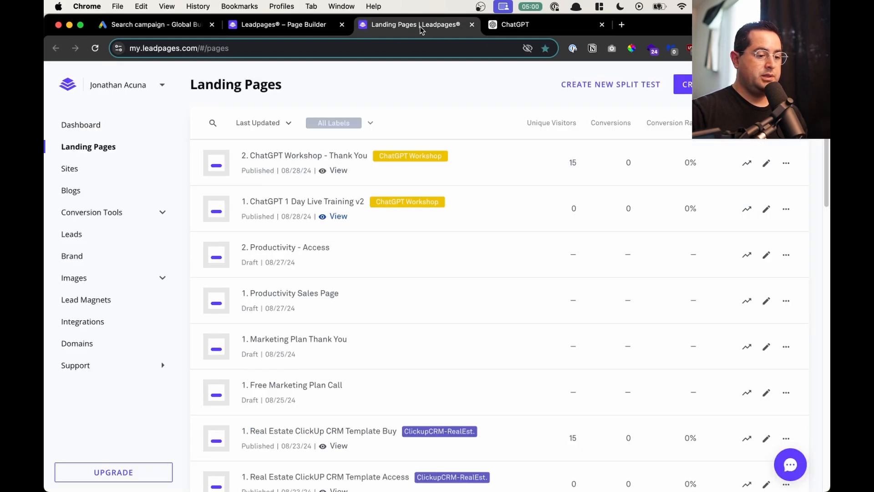
Step: Copy ChatGPT's fifth suggestion, "Learn ChatGPT fast! From basics to advanced, courses for all skill levels.", into the third ad description
{"action": "left_click", "coordinate": [261, 26]}
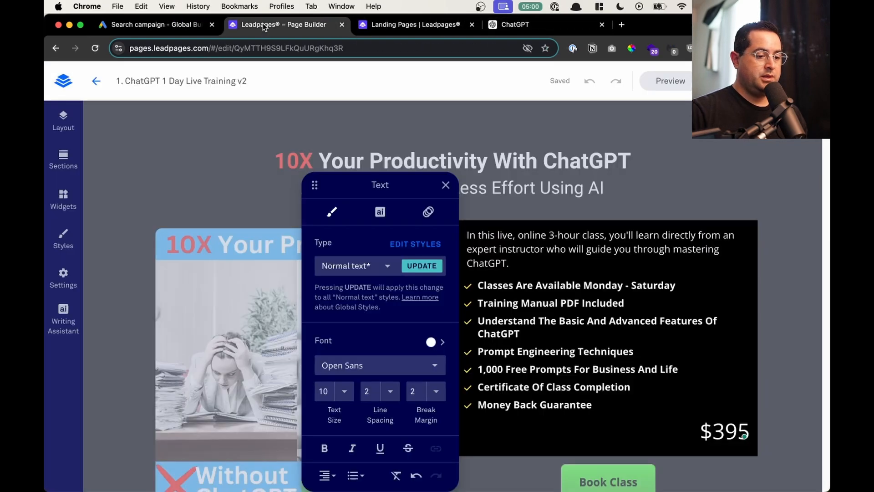
{"action": "left_click", "coordinate": [500, 27]}
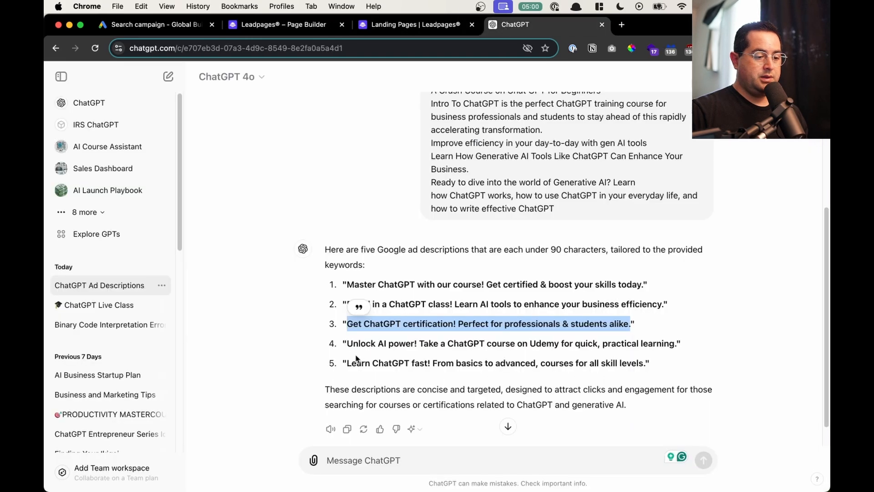
{"action": "left_click_drag", "start_coordinate": [347, 363], "coordinate": [645, 360]}
{"action": "left_click", "coordinate": [152, 24]}
{"action": "left_click", "coordinate": [269, 383]}
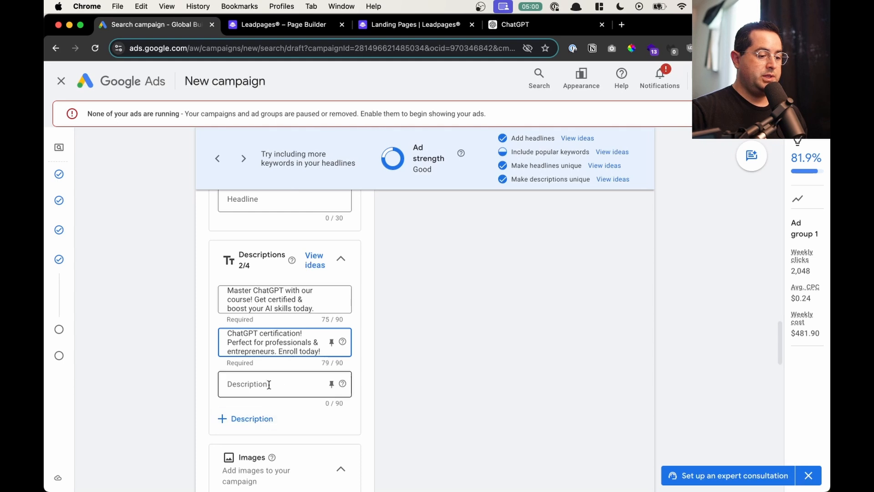
{"action": "key", "text": "super+v"}
{"action": "left_click", "coordinate": [276, 383]}
{"action": "scroll", "coordinate": [276, 383], "scroll_direction": "up", "scroll_amount": 1}
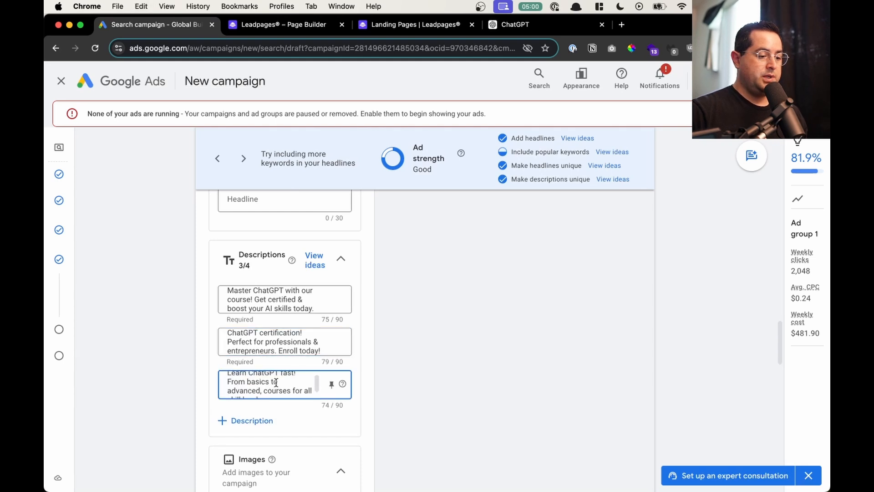
{"action": "scroll", "coordinate": [282, 383], "scroll_direction": "down", "scroll_amount": 3}
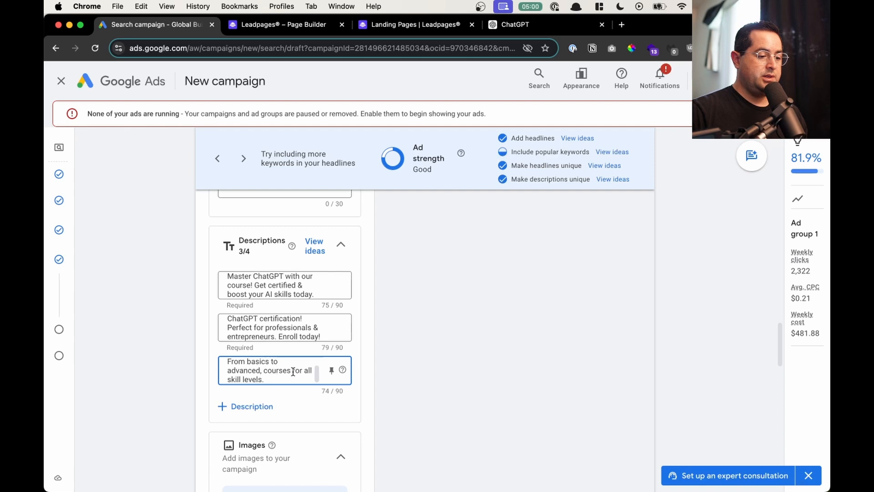
{"action": "left_click_drag", "start_coordinate": [292, 371], "coordinate": [272, 372]}
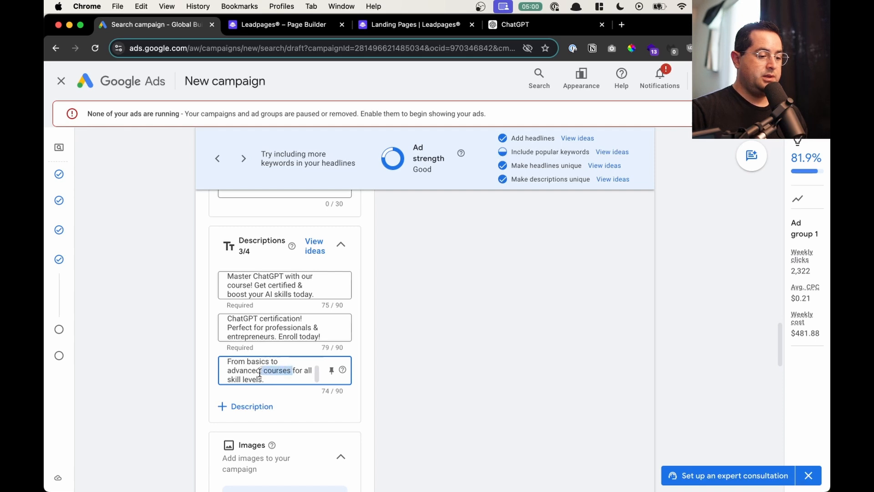
{"action": "left_click", "coordinate": [282, 370]}
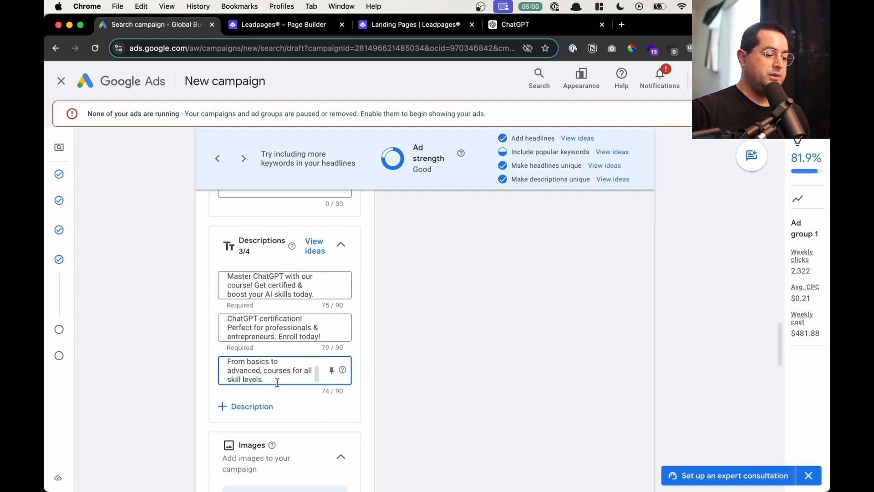
{"action": "left_click", "coordinate": [277, 381]}
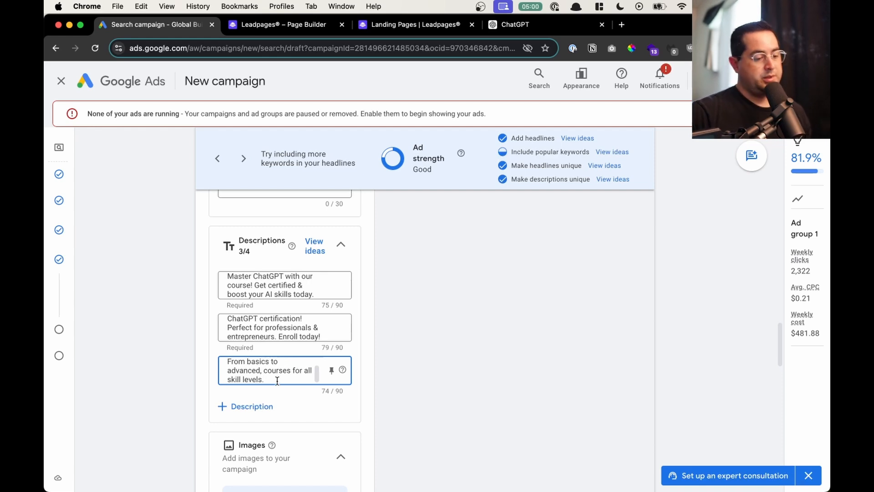
Step: Add a fourth description field in the ad and send ChatGPT the prompt "give me 5 more better"
{"action": "left_click", "coordinate": [254, 405]}
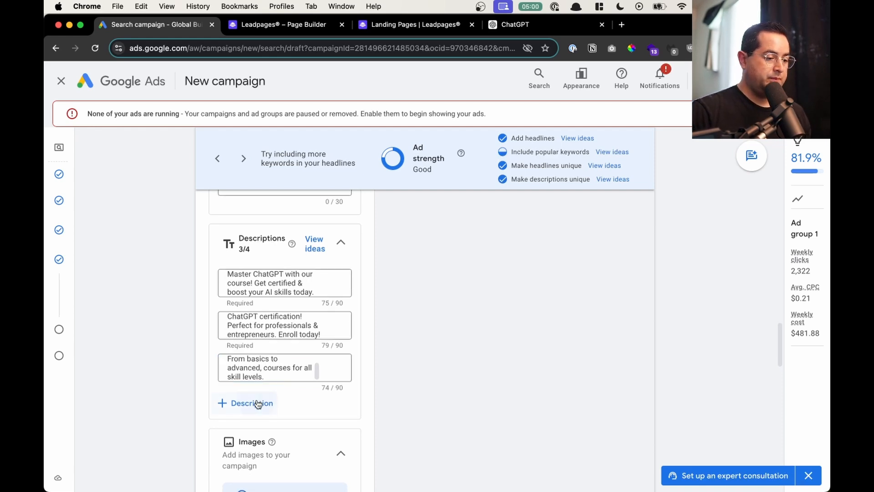
{"action": "left_click", "coordinate": [521, 26]}
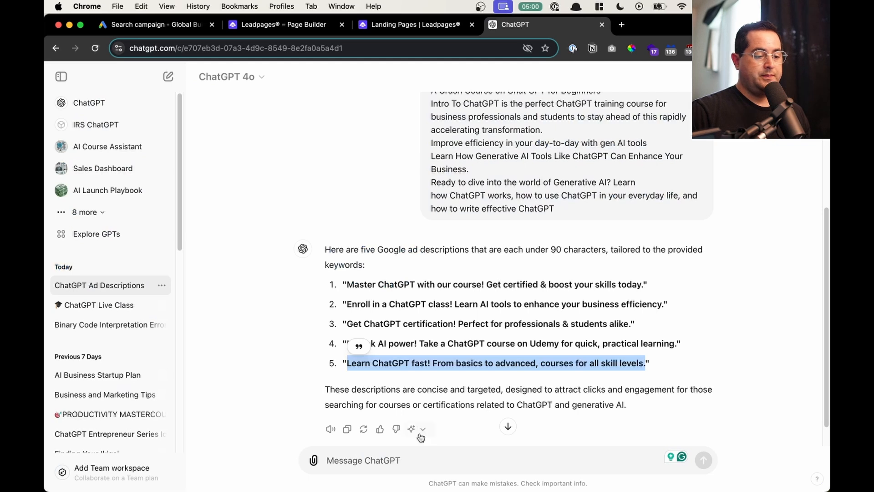
{"action": "left_click", "coordinate": [406, 470]}
{"action": "type", "text": "give me 5 more "}
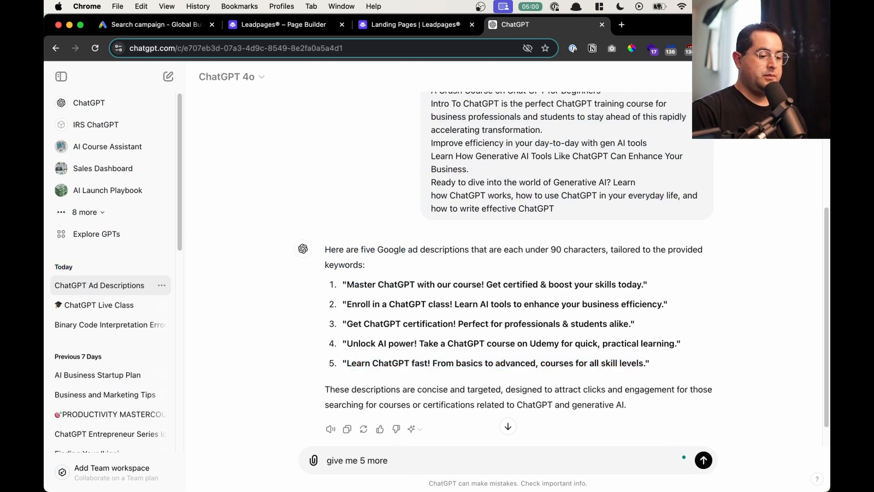
{"action": "type", "text": "better"}
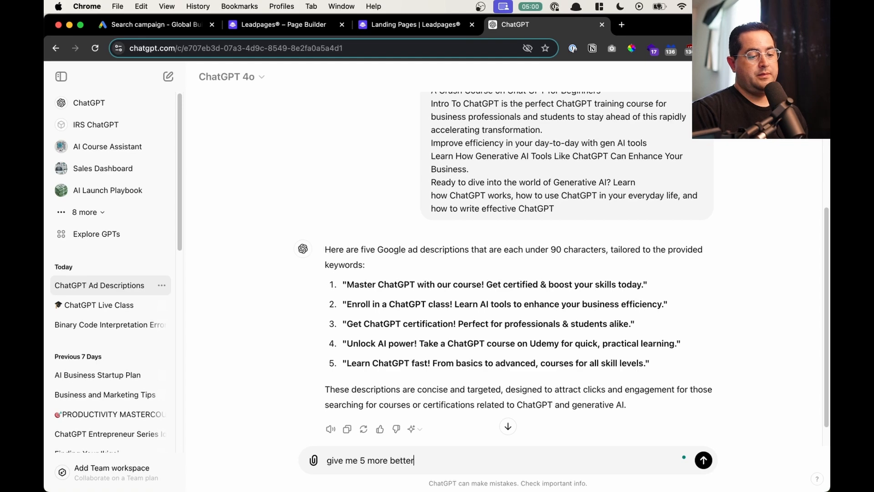
{"action": "key", "text": "Return"}
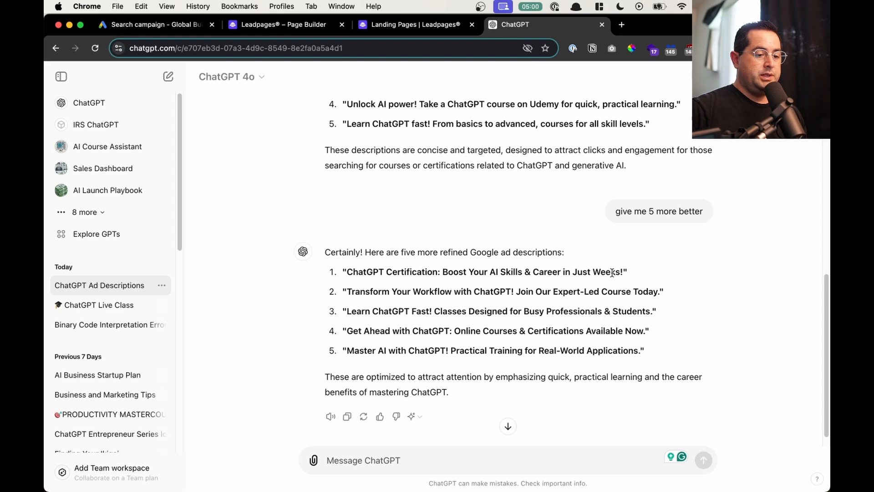
Step: Copy ChatGPT's new first suggestion, "ChatGPT Certification: Boost Your AI Skills & Career in Just Weeks!", into the fourth ad description
{"action": "mouse_move", "coordinate": [622, 272]}
{"action": "left_mouse_down"}
{"action": "mouse_move", "coordinate": [343, 271]}
{"action": "mouse_move", "coordinate": [626, 273]}
{"action": "left_mouse_up"}
{"action": "key", "text": "super+c"}
{"action": "left_click", "coordinate": [348, 266]}
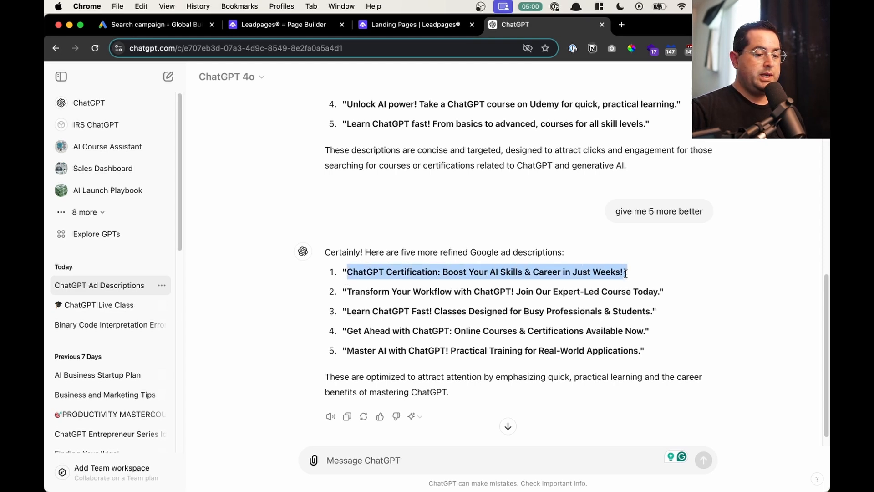
{"action": "left_click", "coordinate": [186, 26]}
{"action": "left_click", "coordinate": [245, 403]}
{"action": "key", "text": "super+v"}
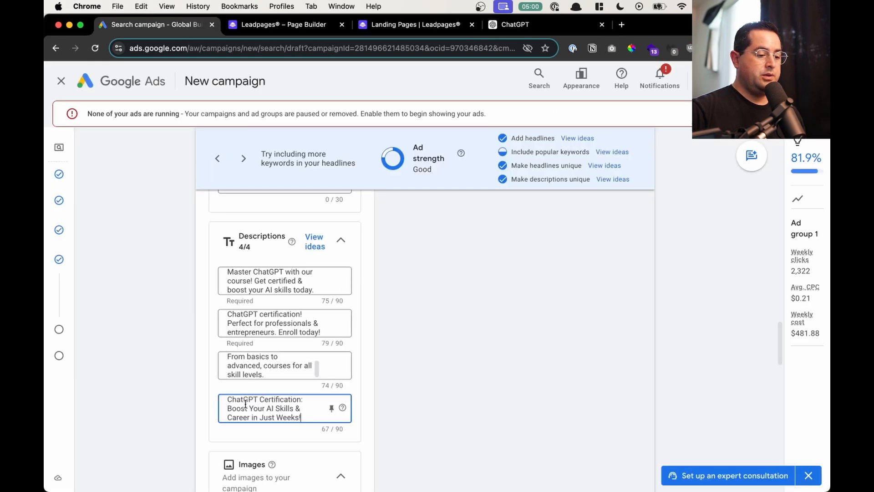
Step: Replace "Weeks" with "3 Hours" in the fourth description
{"action": "double_click", "coordinate": [285, 417]}
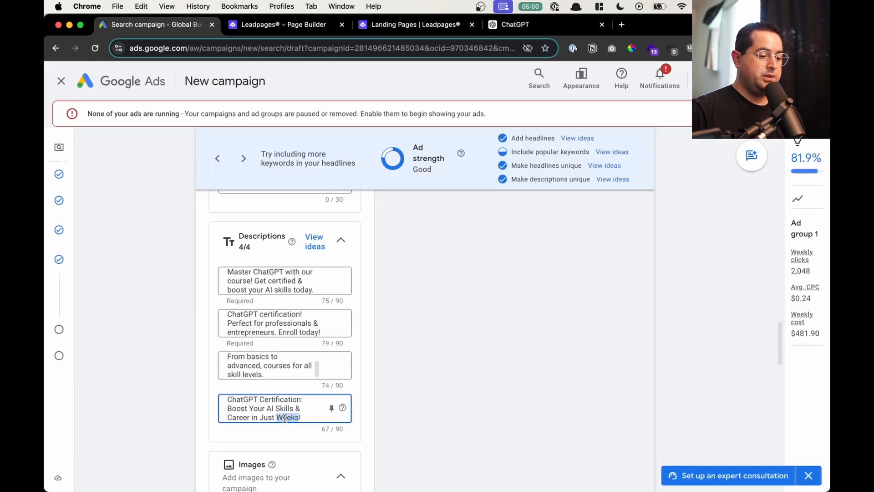
{"action": "type", "text": "3 Hour"}
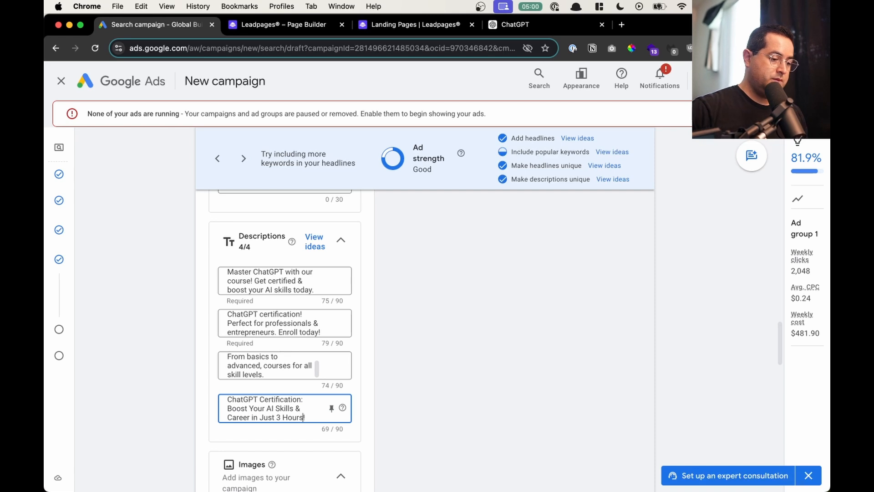
{"action": "type", "text": "s"}
{"action": "scroll", "coordinate": [280, 406], "scroll_direction": "up", "scroll_amount": 2}
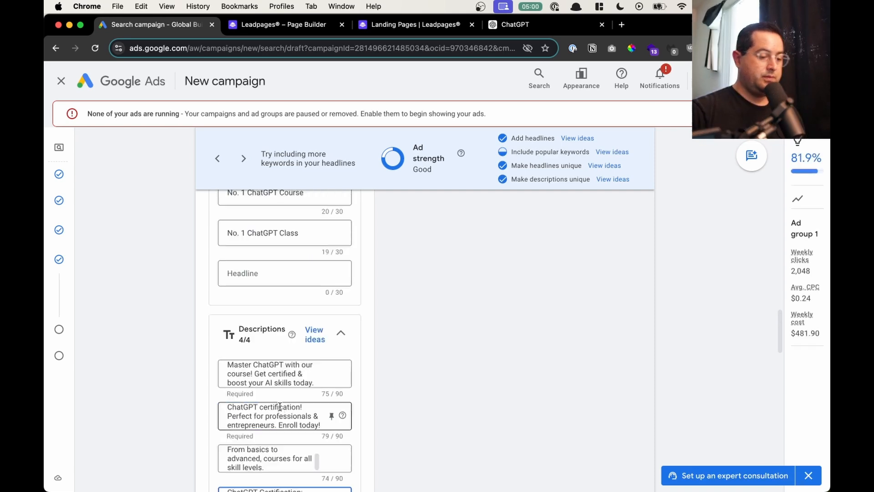
Step: Review the ad copy, then add the ChatGPT logo and the course bundle with certificate from the asset library as campaign images
{"action": "scroll", "coordinate": [279, 406], "scroll_direction": "down", "scroll_amount": 3}
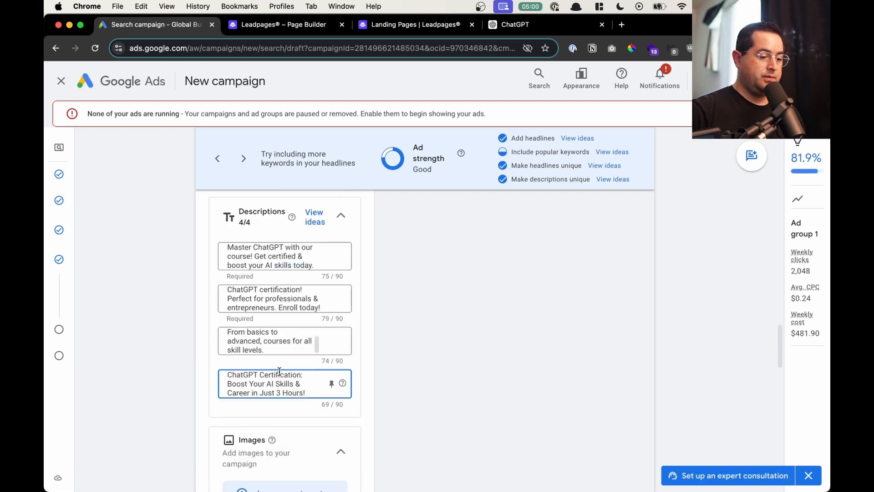
{"action": "scroll", "coordinate": [239, 379], "scroll_direction": "up", "scroll_amount": 10}
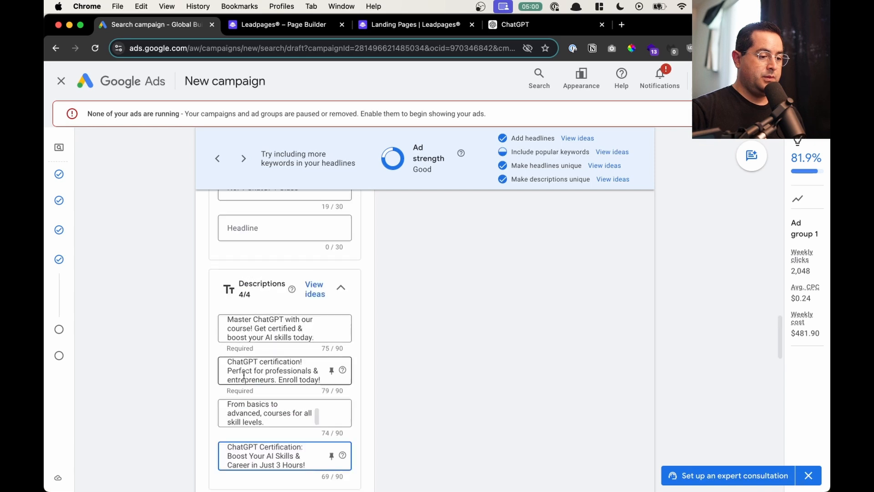
{"action": "scroll", "coordinate": [245, 376], "scroll_direction": "up", "scroll_amount": 10}
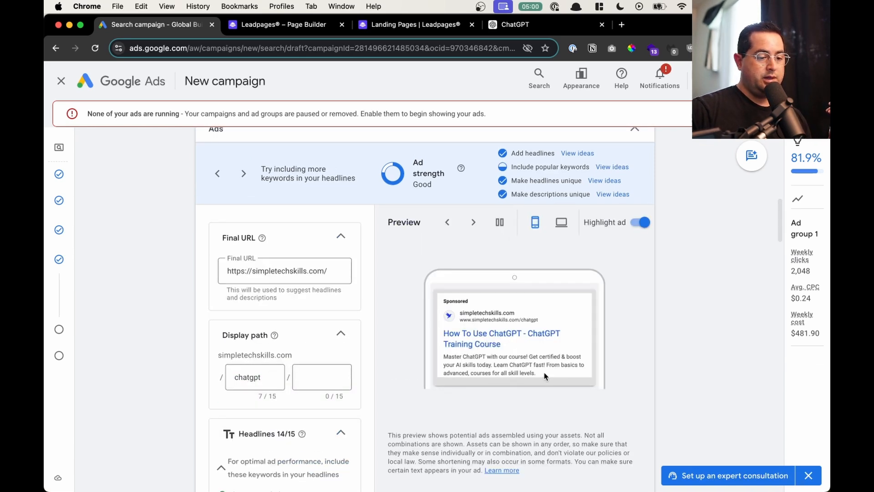
{"action": "scroll", "coordinate": [383, 357], "scroll_direction": "down", "scroll_amount": 12}
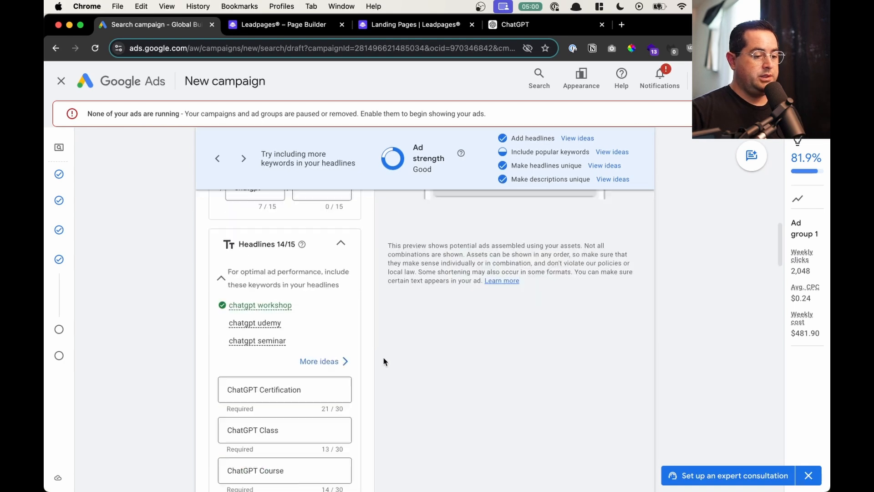
{"action": "scroll", "coordinate": [381, 359], "scroll_direction": "down", "scroll_amount": 5}
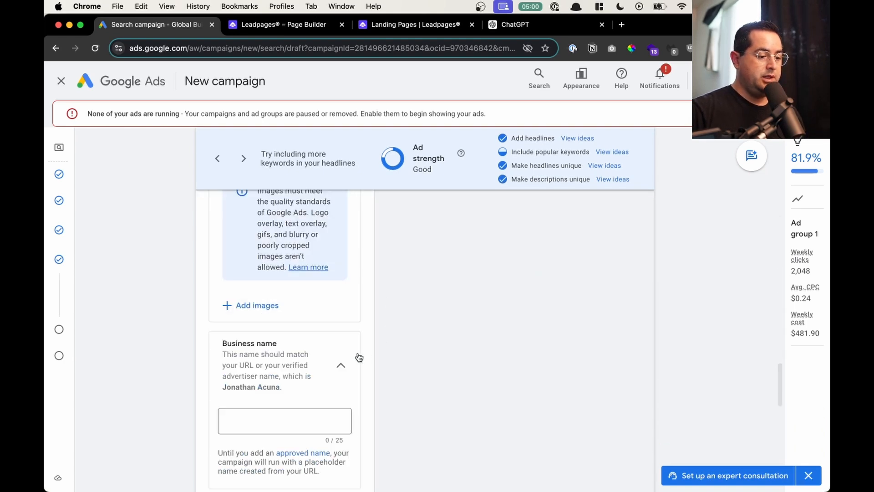
{"action": "left_click", "coordinate": [250, 313]}
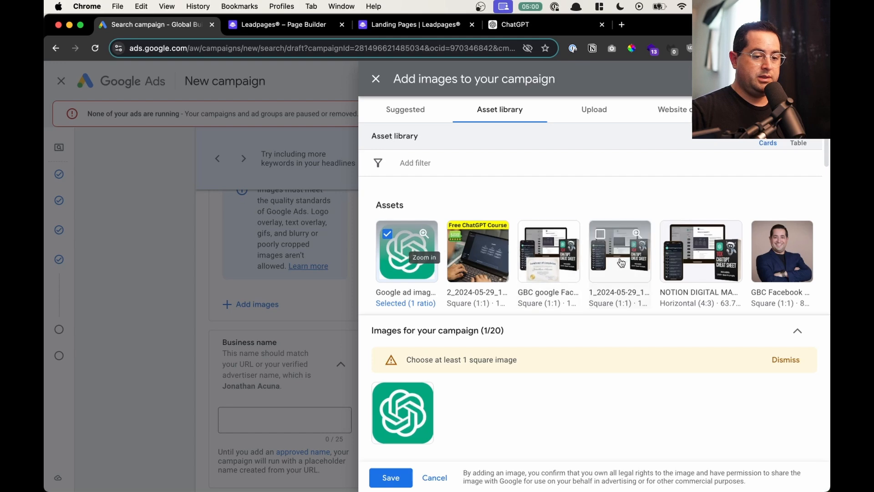
{"action": "left_click", "coordinate": [566, 258]}
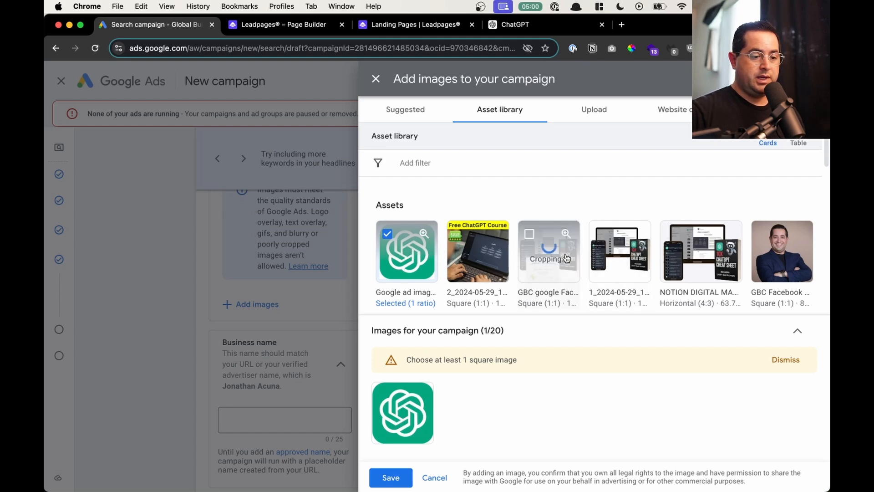
{"action": "scroll", "coordinate": [595, 254], "scroll_direction": "down", "scroll_amount": 5}
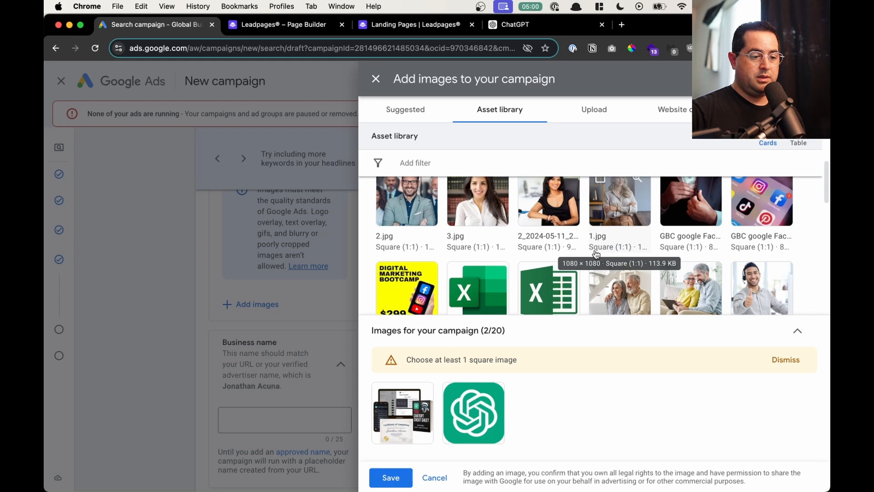
{"action": "left_click", "coordinate": [389, 478]}
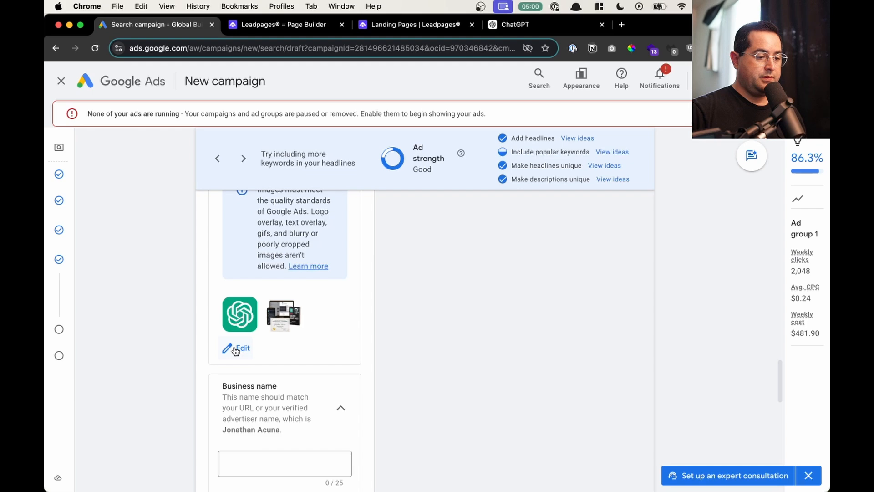
Step: Add the GBC Facebook portrait and 2.jpg from the asset library to the campaign images and save the selection
{"action": "left_click", "coordinate": [235, 349]}
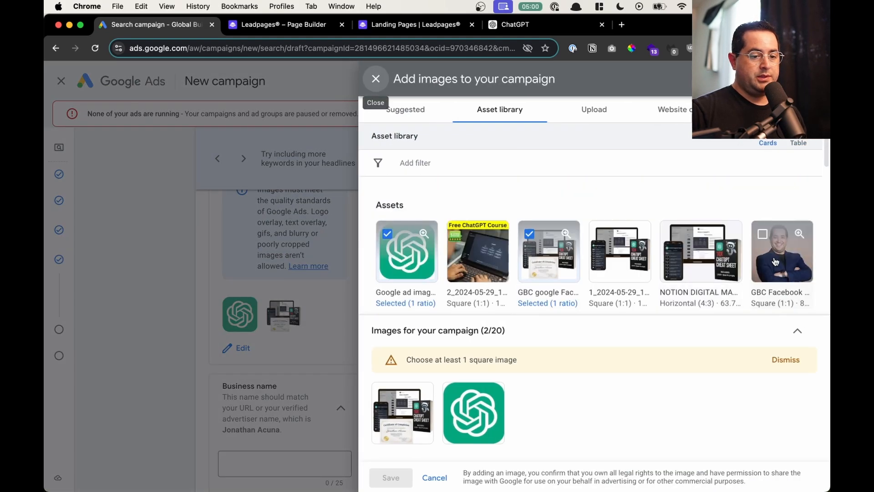
{"action": "left_click", "coordinate": [776, 255]}
{"action": "scroll", "coordinate": [564, 291], "scroll_direction": "down", "scroll_amount": 3}
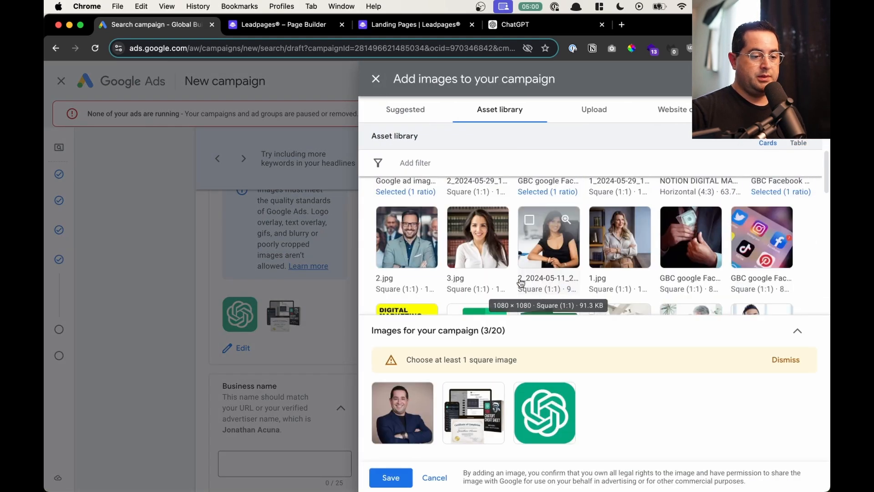
{"action": "left_click", "coordinate": [408, 236]}
{"action": "scroll", "coordinate": [408, 237], "scroll_direction": "down", "scroll_amount": 3}
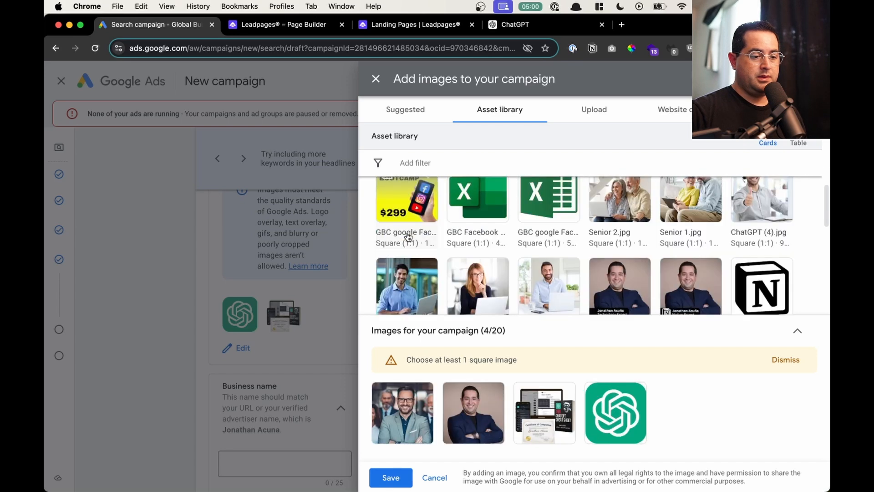
{"action": "left_click", "coordinate": [390, 477]}
Step: Enter "Simple Tech Skills" as the ad's business name
{"action": "scroll", "coordinate": [304, 336], "scroll_direction": "down", "scroll_amount": 3}
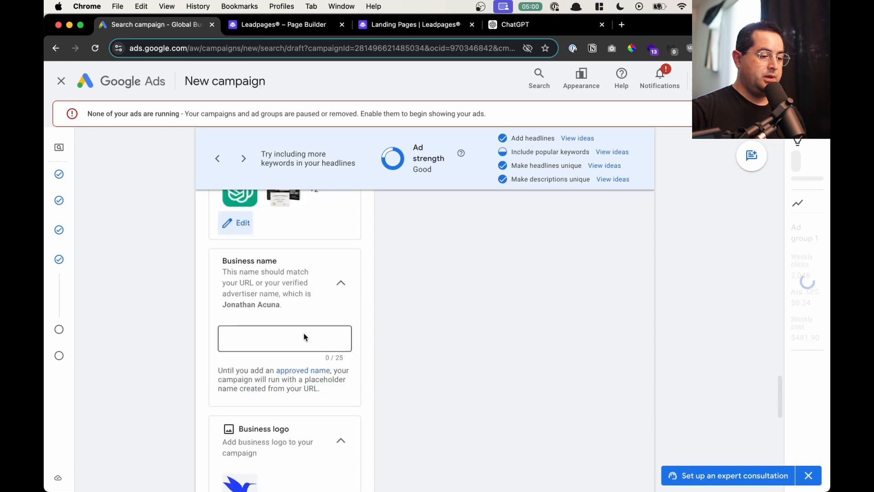
{"action": "left_click", "coordinate": [297, 336]}
{"action": "type", "text": "Simple Tech Skills"}
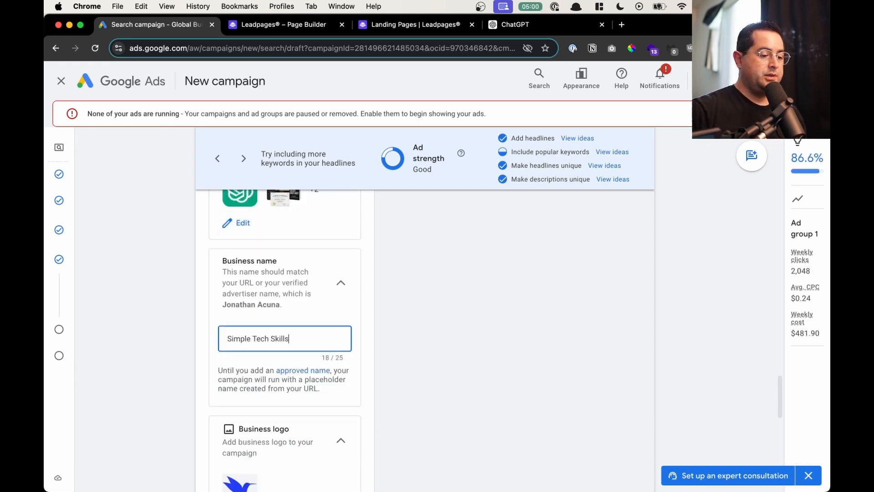
Step: Check the ad's sitelink slots, then switch to the "chatgpt course" search results and examine the sitelinks in competitors' sponsored ads
{"action": "scroll", "coordinate": [284, 337], "scroll_direction": "down", "scroll_amount": 2}
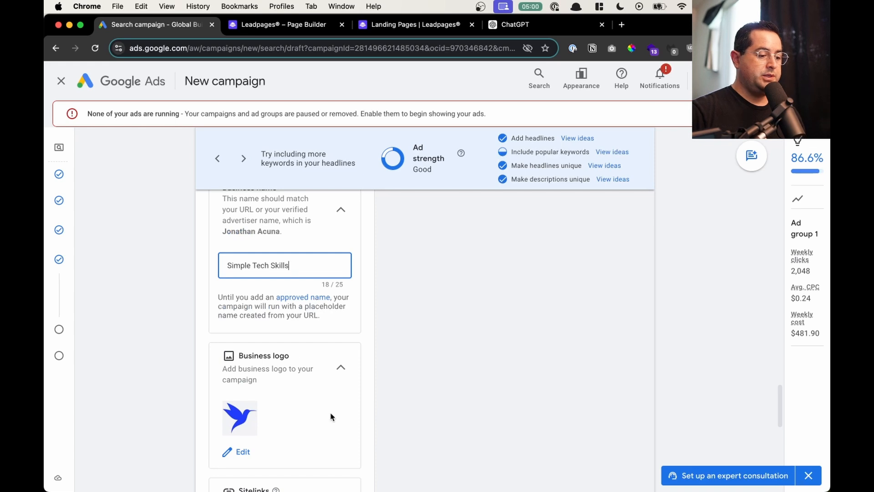
{"action": "scroll", "coordinate": [296, 300], "scroll_direction": "down", "scroll_amount": 6}
{"action": "scroll", "coordinate": [298, 286], "scroll_direction": "up", "scroll_amount": 2}
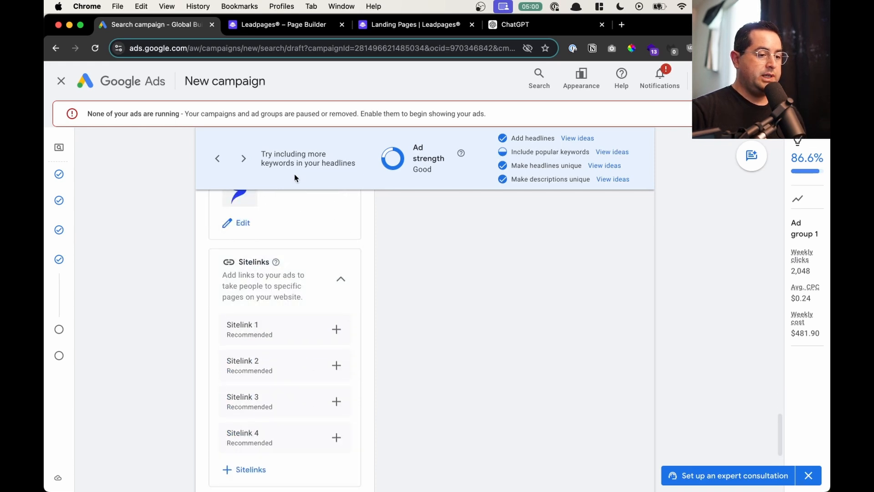
{"action": "left_click", "coordinate": [272, 26]}
{"action": "left_click", "coordinate": [153, 25]}
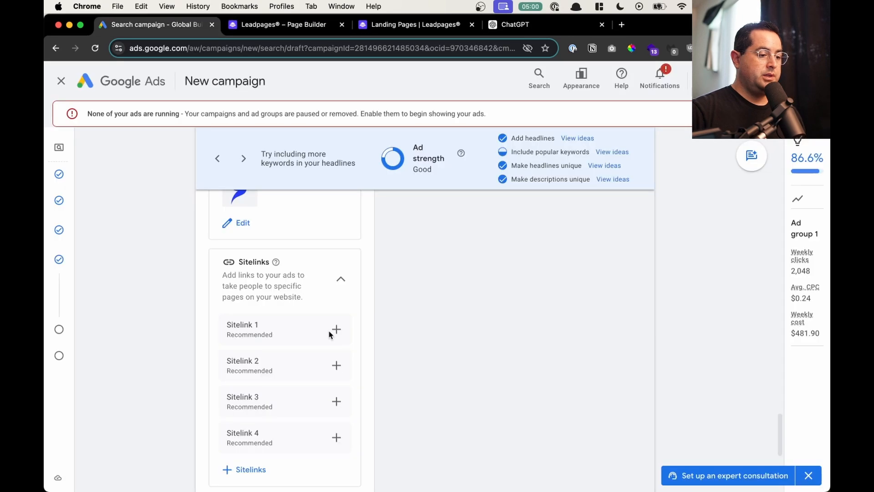
{"action": "key", "text": "ctrl+Up"}
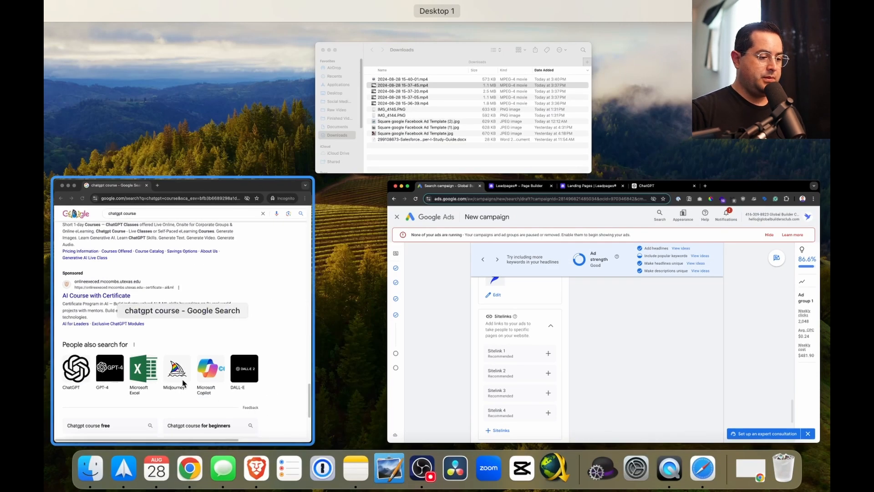
{"action": "left_click", "coordinate": [184, 384]}
{"action": "scroll", "coordinate": [319, 248], "scroll_direction": "up", "scroll_amount": 10}
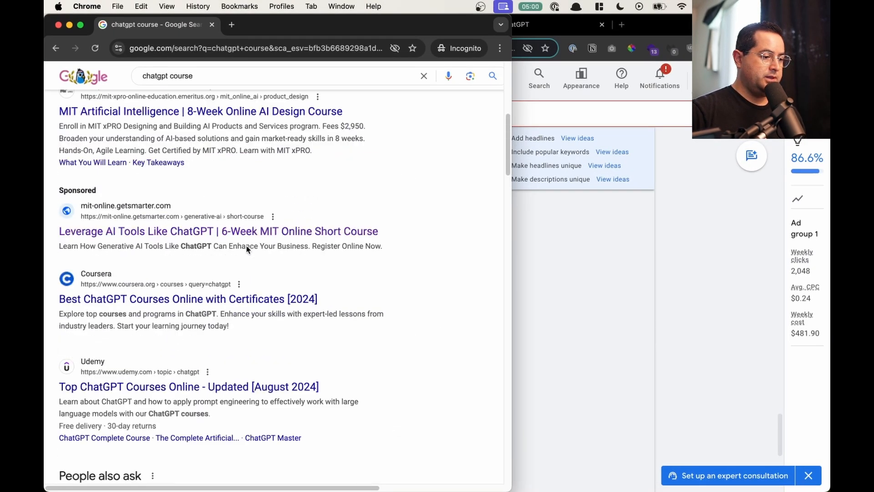
{"action": "scroll", "coordinate": [247, 248], "scroll_direction": "up", "scroll_amount": 6}
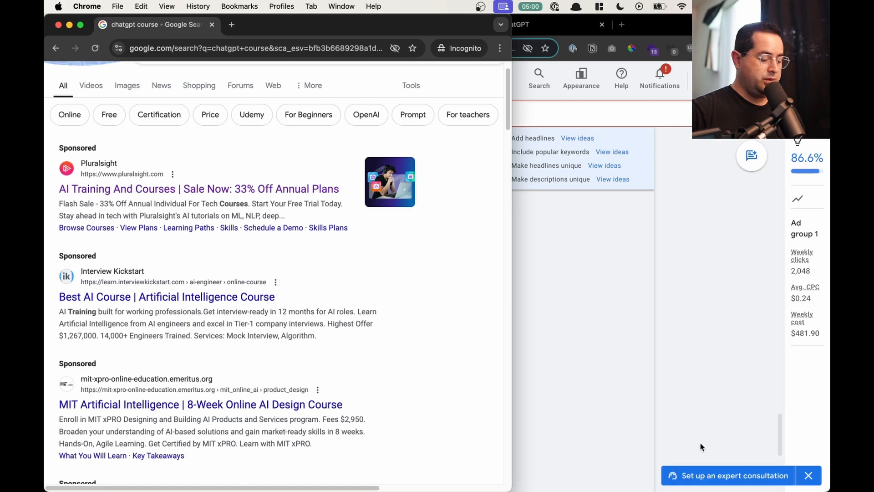
Step: Switch to Notes and place the Header note beside the search results
{"action": "key", "text": "ctrl+Up"}
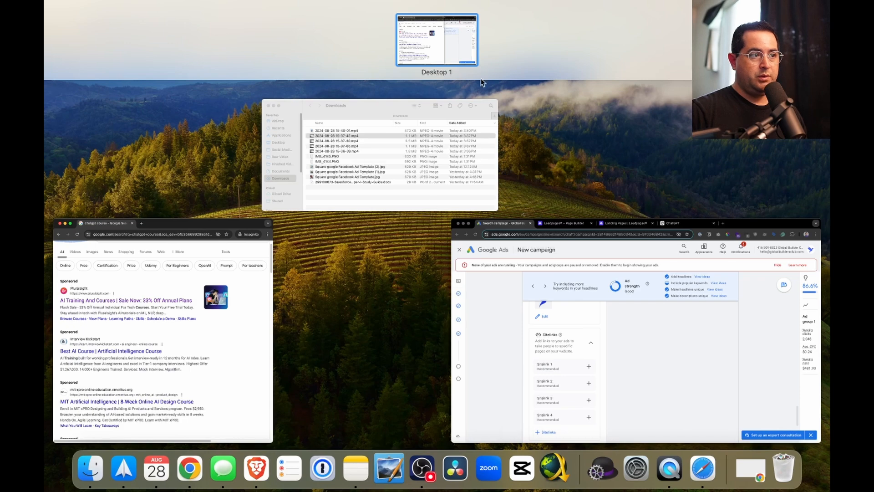
{"action": "left_click", "coordinate": [426, 248]}
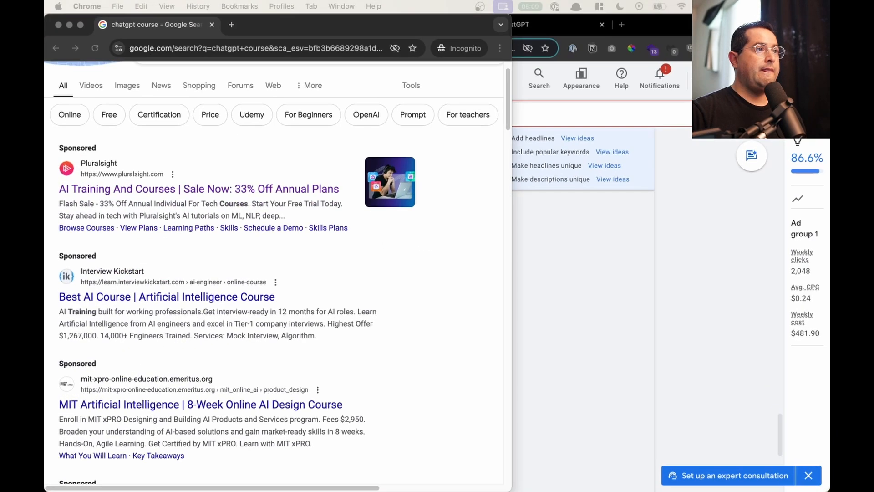
{"action": "left_click_drag", "start_coordinate": [446, 1], "coordinate": [573, 74]}
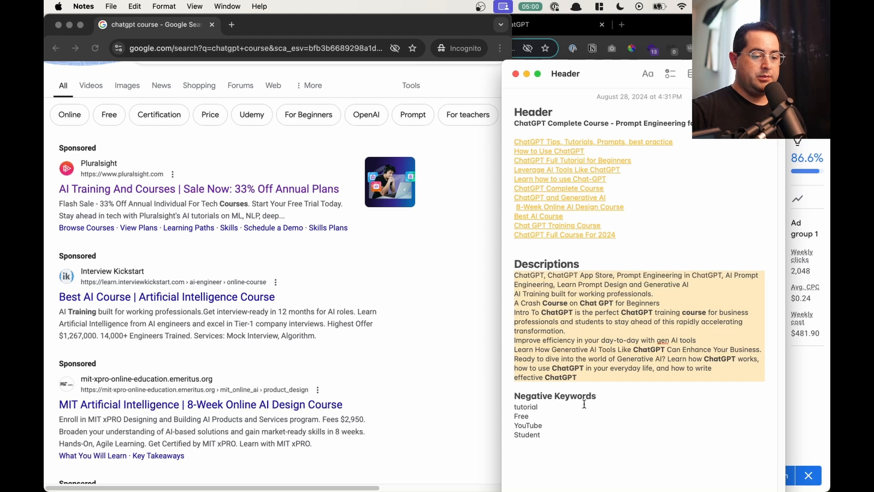
Step: Insert blank lines below the Descriptions section of the note and add a "Site Links" heading above Negative Keywords
{"action": "left_click", "coordinate": [604, 377]}
{"action": "key", "text": "Return"}
{"action": "key", "text": "Return"}
{"action": "key", "text": "Return"}
{"action": "key", "text": "Return"}
{"action": "key", "text": "Return"}
{"action": "key", "text": "Return"}
{"action": "key", "text": "Return"}
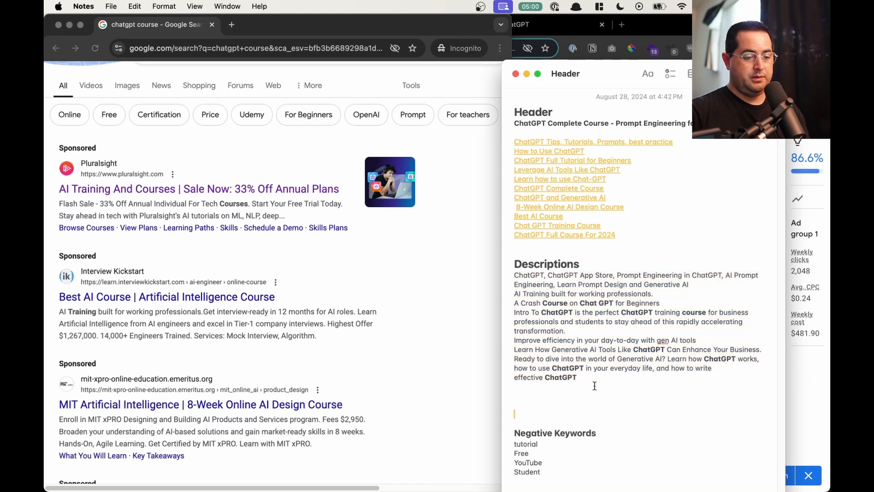
{"action": "left_click", "coordinate": [575, 402]}
{"action": "type", "text": "Site"}
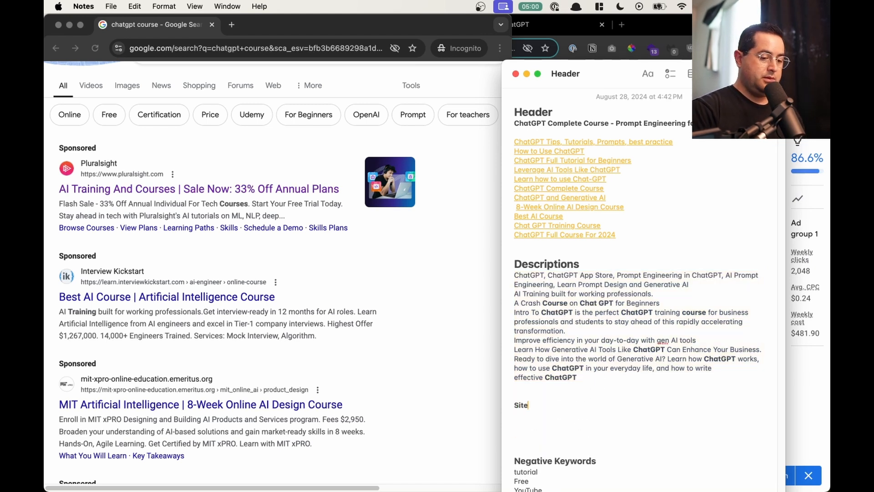
{"action": "type", "text": " Links"}
{"action": "key", "text": "Return"}
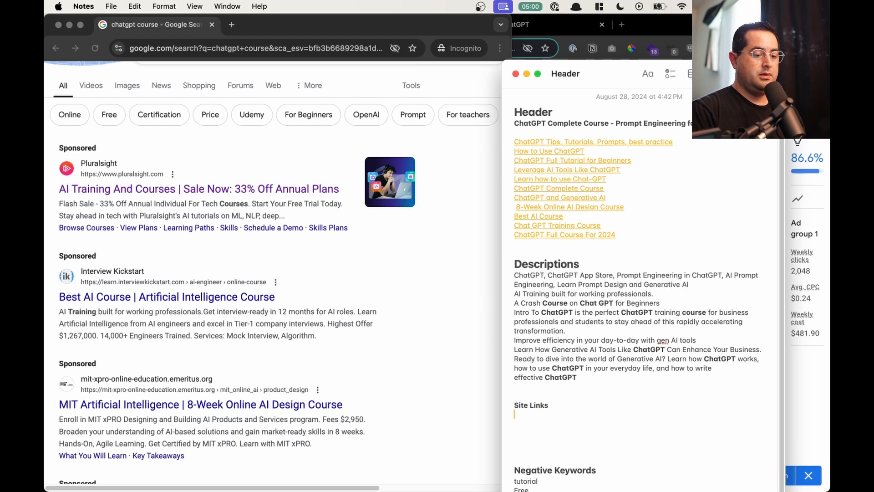
Step: Enter "View Prices" as the first idea under the Site Links heading
{"action": "scroll", "coordinate": [550, 423], "scroll_direction": "down", "scroll_amount": 1}
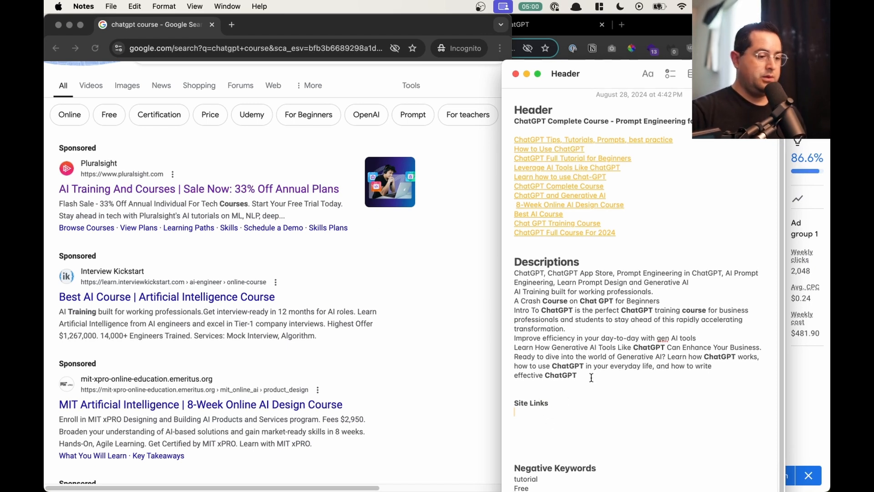
{"action": "type", "text": "View Plans"}
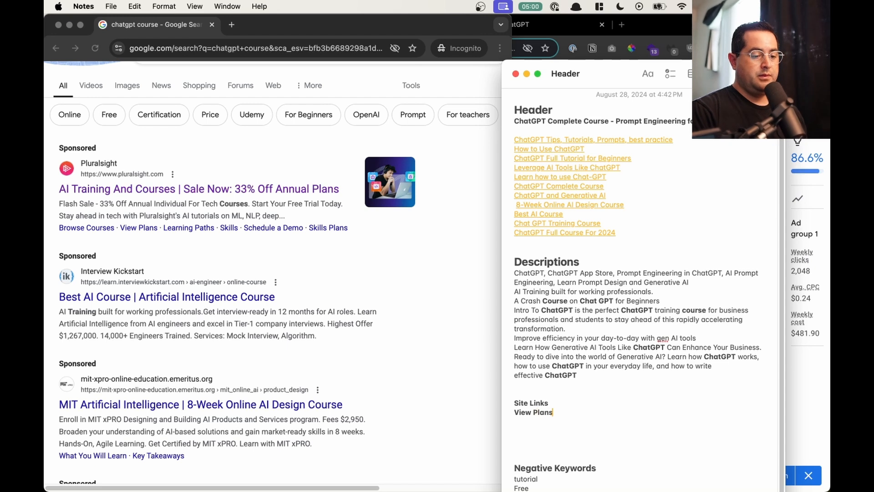
{"action": "key", "text": "BackSpace"}
{"action": "key", "text": "BackSpace"}
{"action": "key", "text": "BackSpace"}
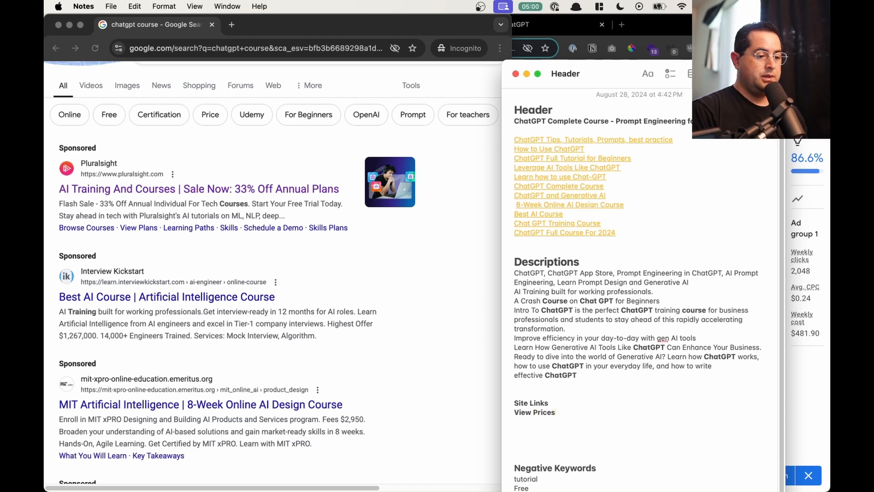
{"action": "key", "text": "Return"}
{"action": "key", "text": "Return"}
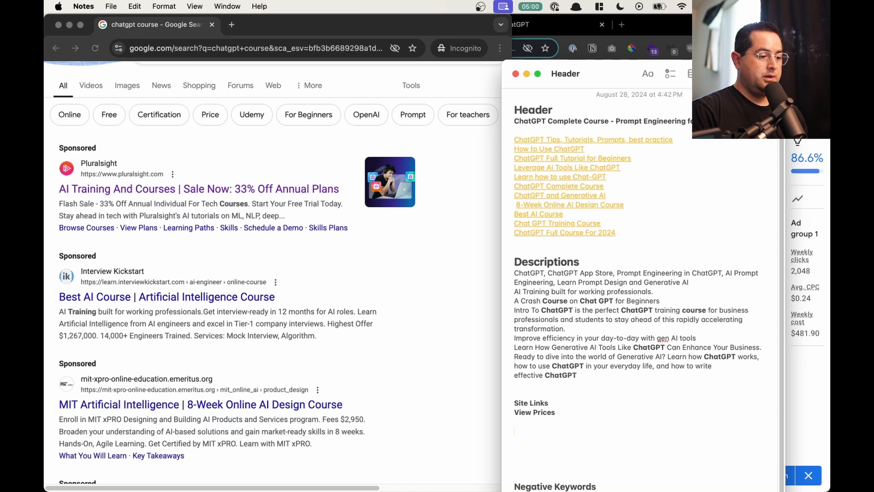
Step: Add "For All Levels" and "Beginner Course" on separate lines to the Site Links list in the note
{"action": "type", "text": "For All E"}
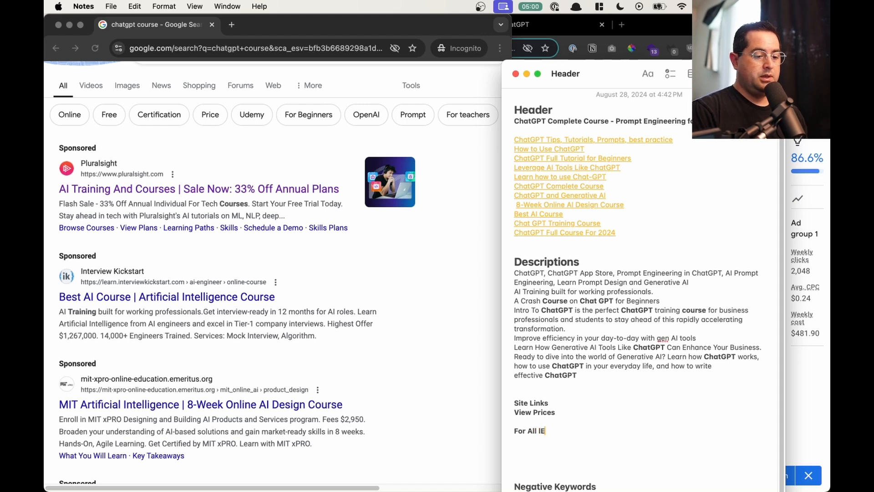
{"action": "key", "text": "BackSpace"}
{"action": "key", "text": "BackSpace"}
{"action": "key", "text": "BackSpace"}
{"action": "key", "text": "BackSpace"}
{"action": "key", "text": "BackSpace"}
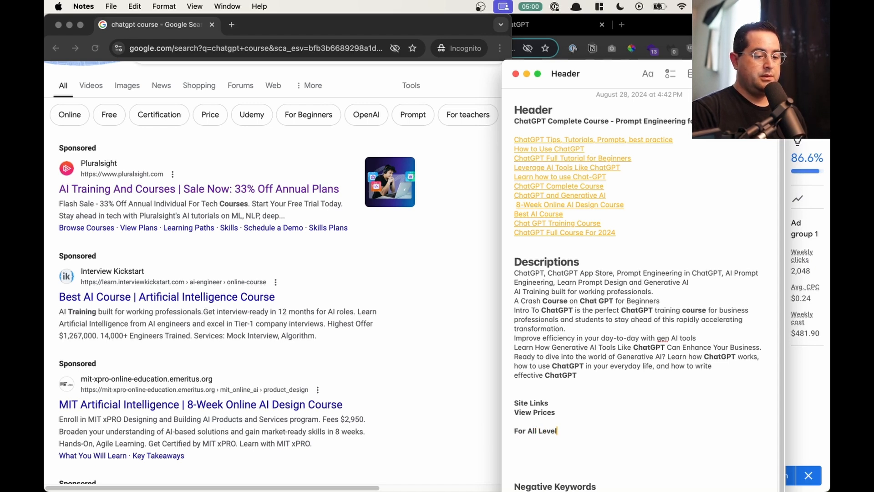
{"action": "type", "text": "Levels"}
{"action": "key", "text": "Return"}
{"action": "type", "text": "Begi"}
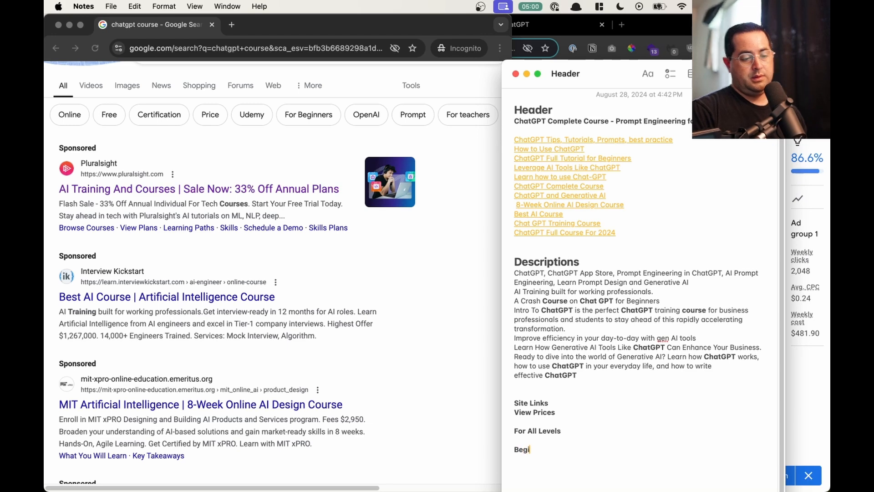
{"action": "type", "text": "nner Course"}
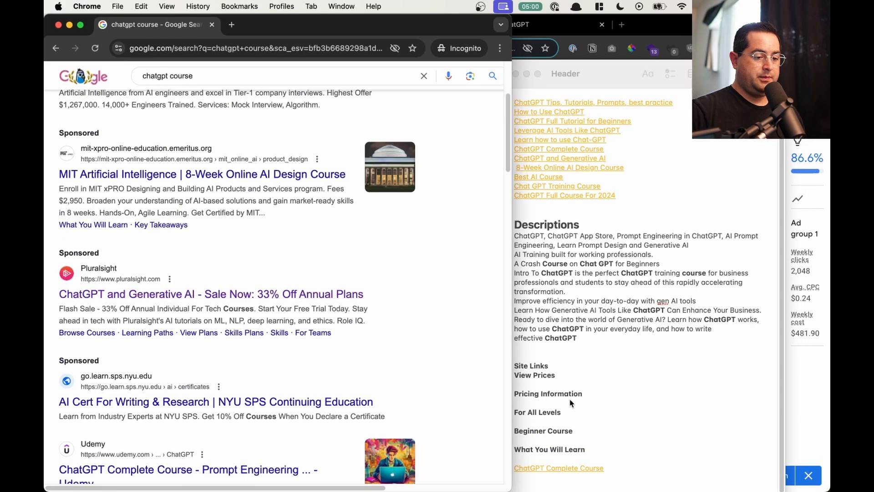
{"action": "left_click", "coordinate": [595, 103]}
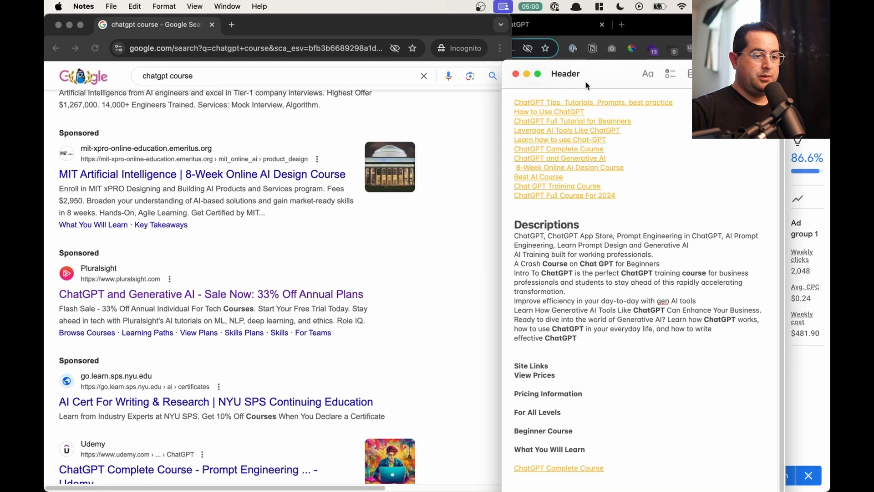
Step: Move the Header note aside and format its "Site Links" line in a larger heading style
{"action": "left_click_drag", "start_coordinate": [586, 85], "coordinate": [181, 64]}
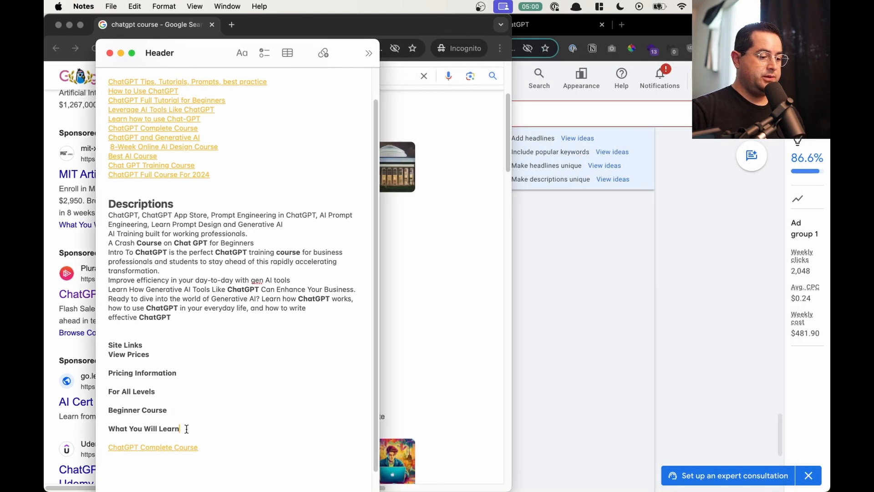
{"action": "left_click_drag", "start_coordinate": [186, 429], "coordinate": [45, 350]}
{"action": "left_click_drag", "start_coordinate": [180, 345], "coordinate": [141, 285]}
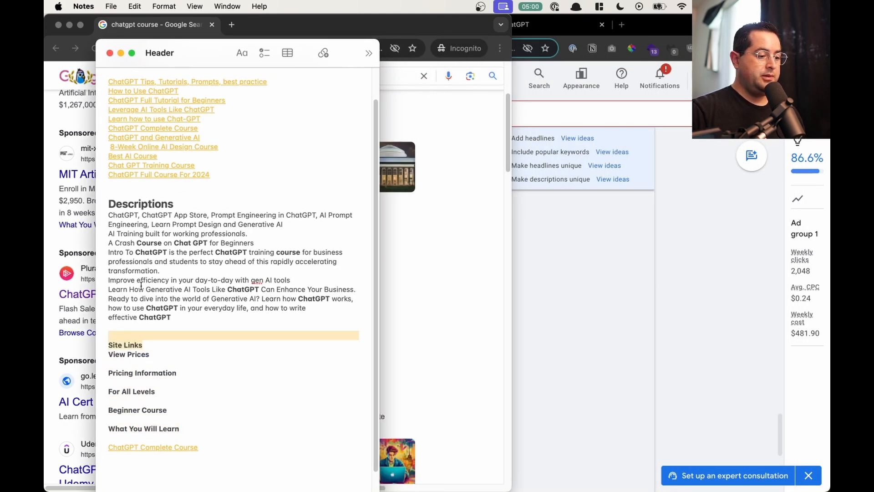
{"action": "left_click_drag", "start_coordinate": [144, 346], "coordinate": [103, 342]}
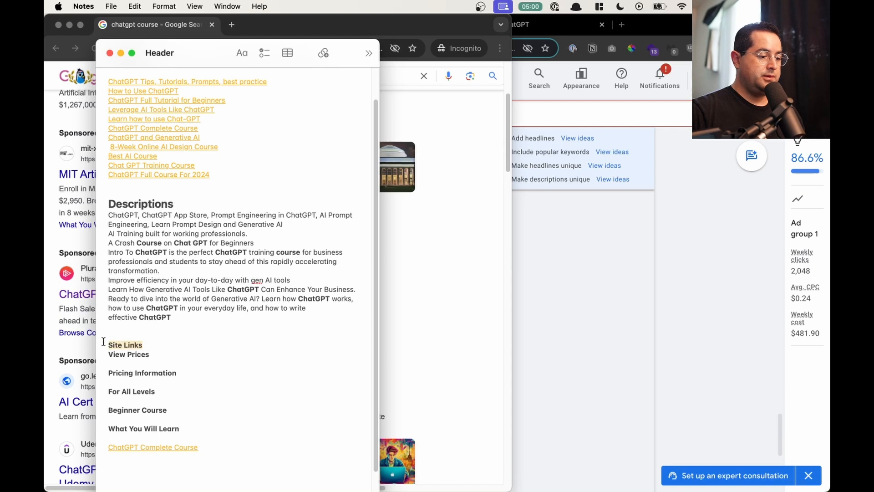
{"action": "left_click", "coordinate": [241, 53]}
{"action": "left_click", "coordinate": [242, 116]}
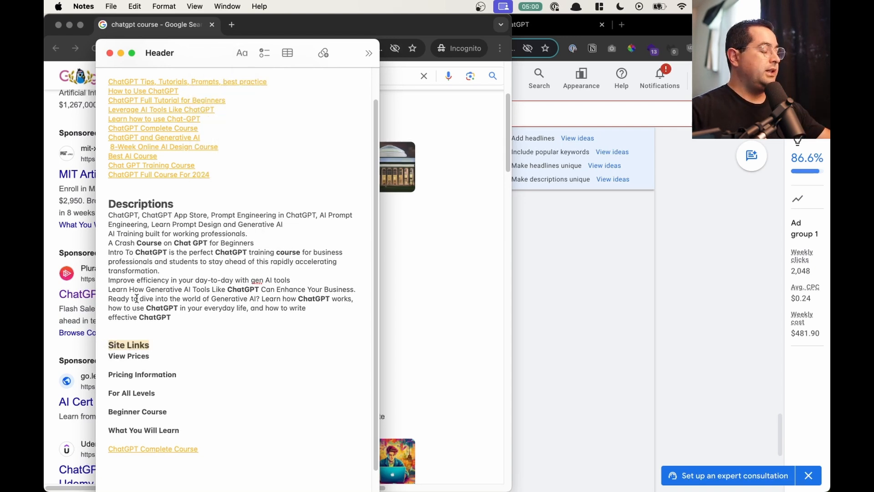
Step: Switch to the Leadpages list of landing pages in Chrome and open "1. ChatGPT 1 Day Live Training v2" for editing
{"action": "left_click", "coordinate": [531, 247]}
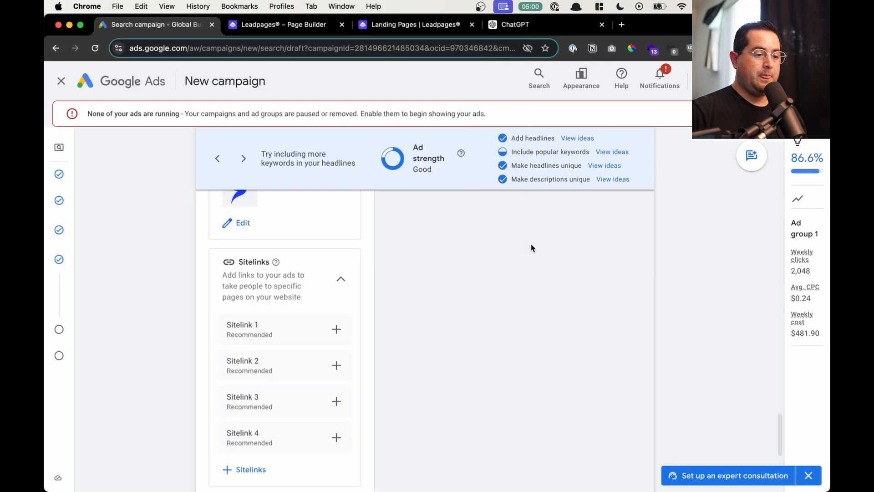
{"action": "left_click", "coordinate": [404, 24]}
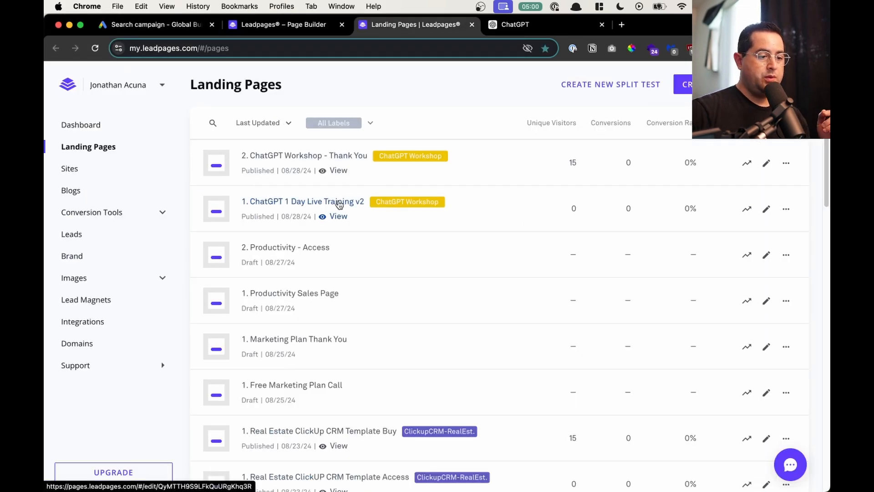
{"action": "left_click", "coordinate": [339, 204]}
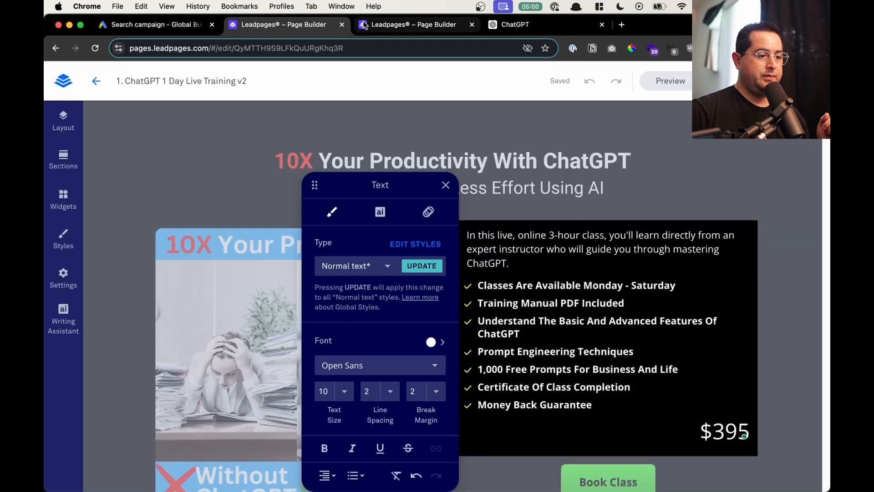
Step: Keep a single Leadpages Page Builder tab, placed after the ChatGPT tab, and close the open text settings
{"action": "left_click", "coordinate": [364, 25]}
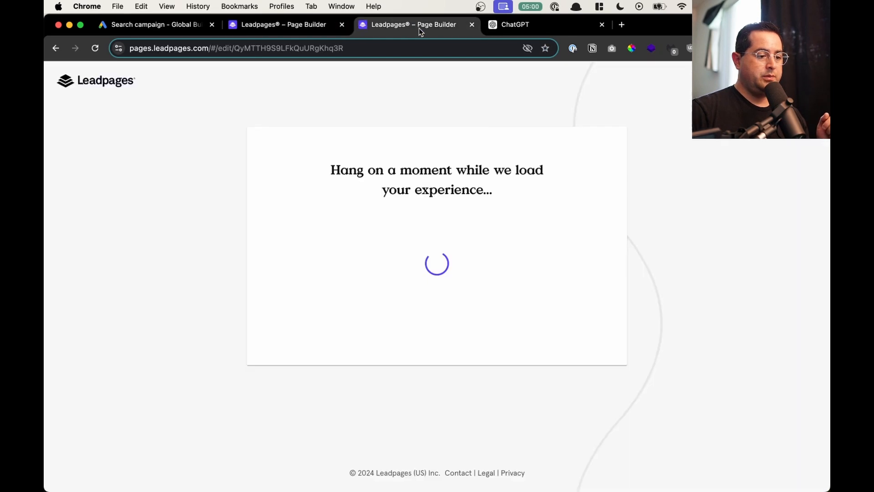
{"action": "left_click", "coordinate": [471, 24]}
{"action": "left_click", "coordinate": [354, 27]}
{"action": "left_click_drag", "start_coordinate": [355, 30], "coordinate": [430, 33]}
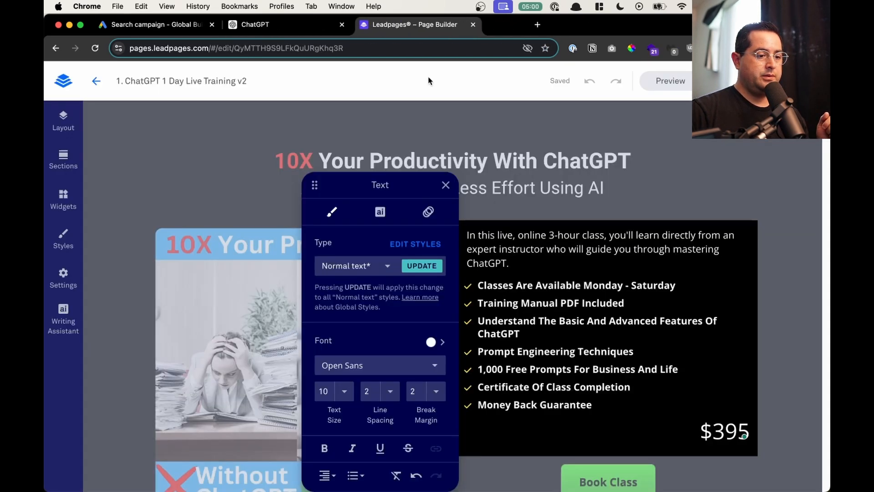
{"action": "left_click", "coordinate": [744, 197]}
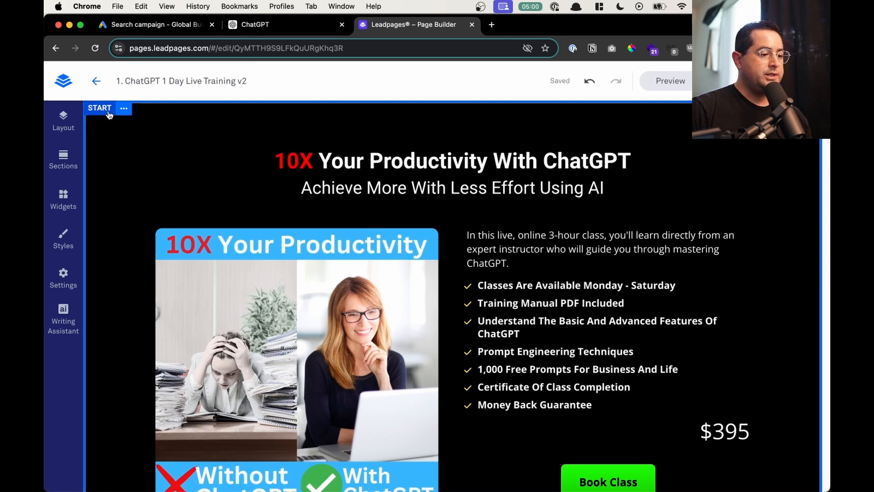
Step: Rename the landing page's first section from start to "about" in the page layout
{"action": "scroll", "coordinate": [127, 268], "scroll_direction": "down", "scroll_amount": 8}
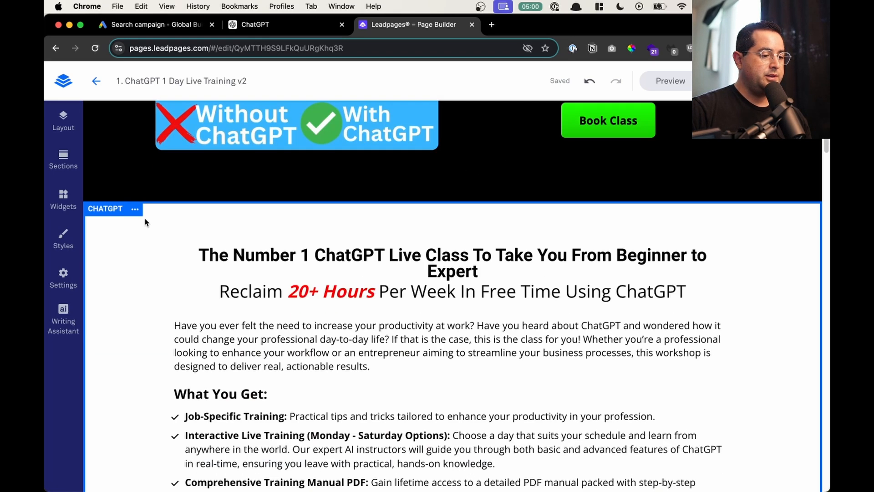
{"action": "scroll", "coordinate": [182, 255], "scroll_direction": "up", "scroll_amount": 8}
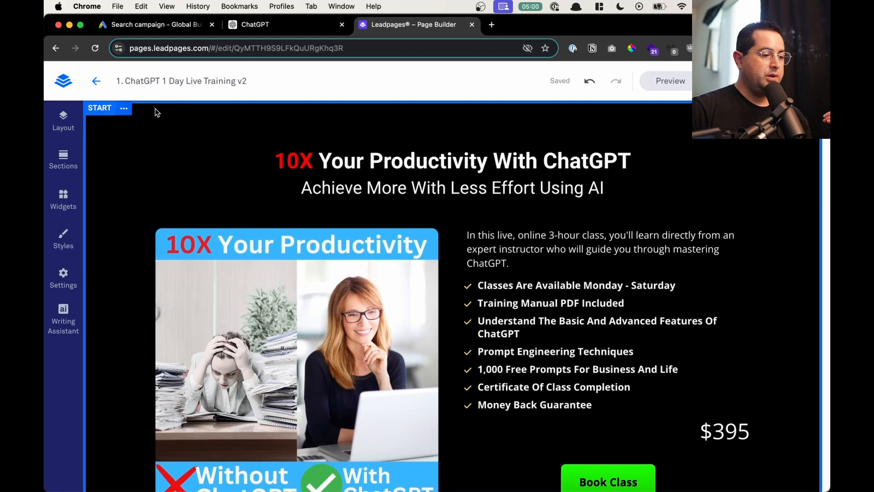
{"action": "left_click", "coordinate": [124, 108]}
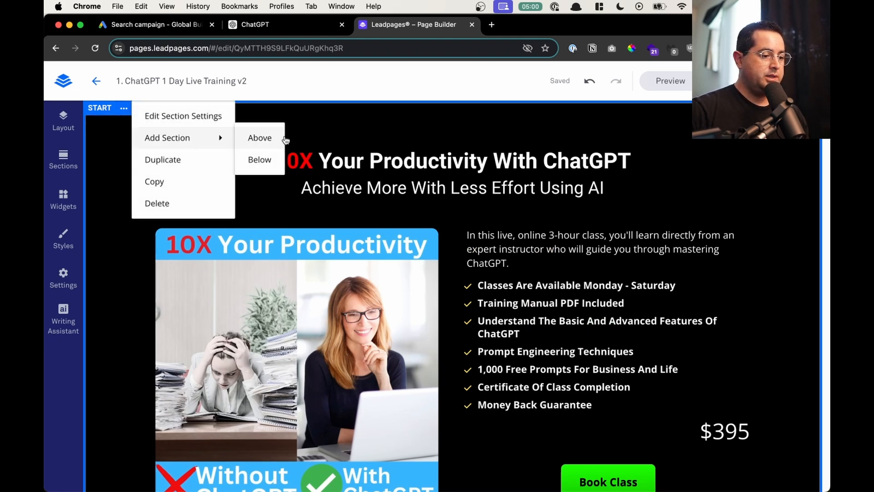
{"action": "left_click", "coordinate": [146, 116]}
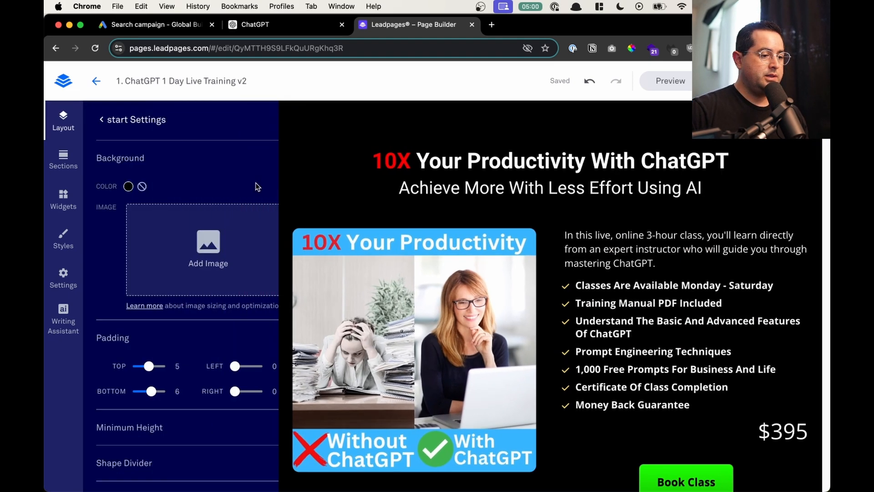
{"action": "left_click", "coordinate": [101, 119]}
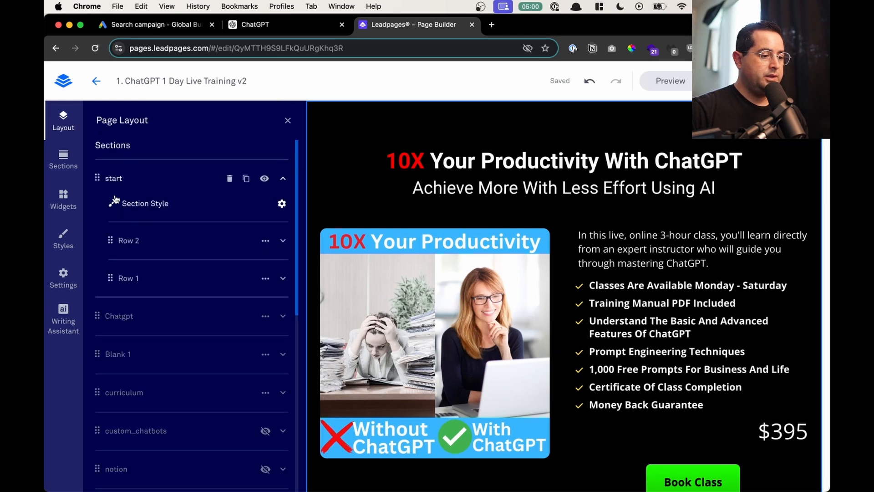
{"action": "left_click", "coordinate": [133, 182]}
{"action": "left_click", "coordinate": [129, 179]}
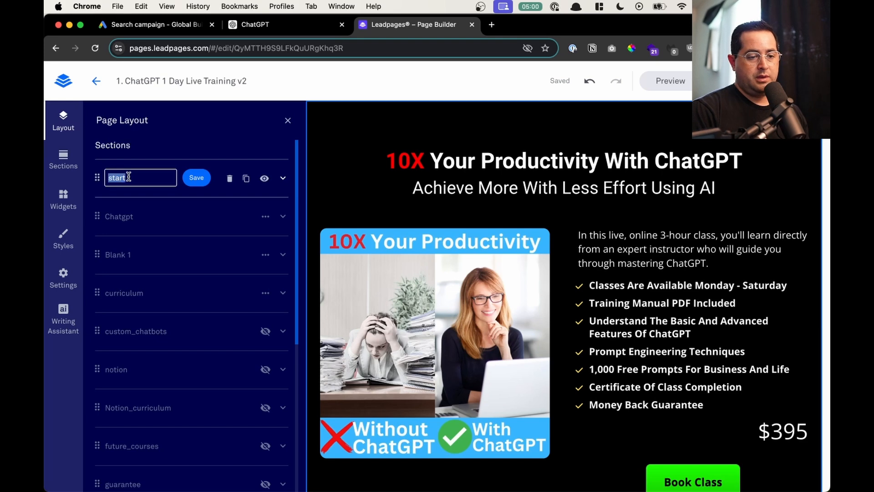
{"action": "type", "text": "about"}
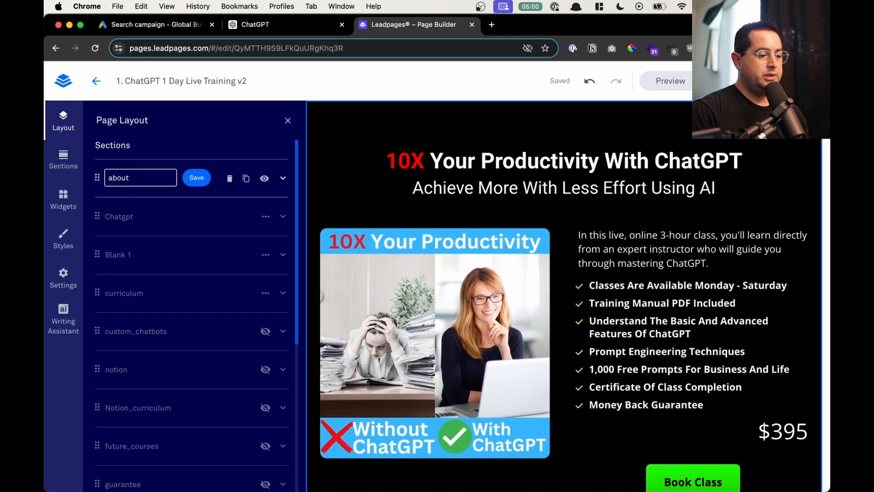
{"action": "key", "text": "Return"}
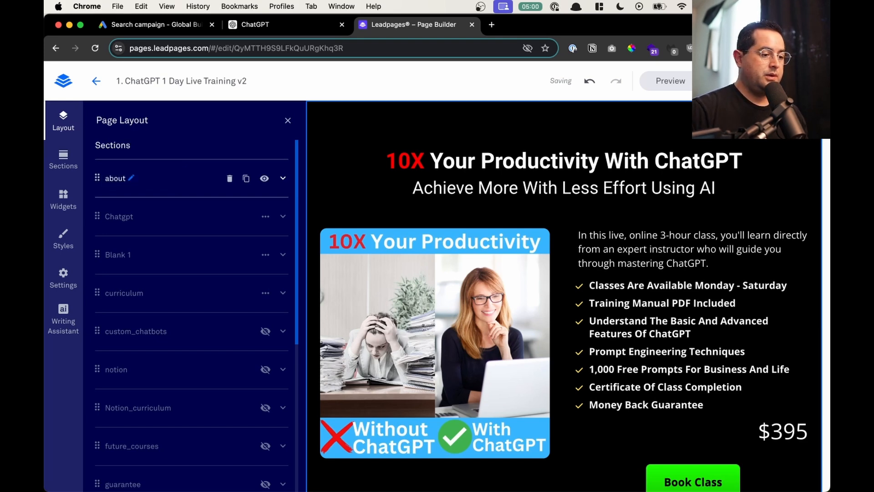
Step: Rename the first section back to "start"
{"action": "scroll", "coordinate": [576, 204], "scroll_direction": "down", "scroll_amount": 8}
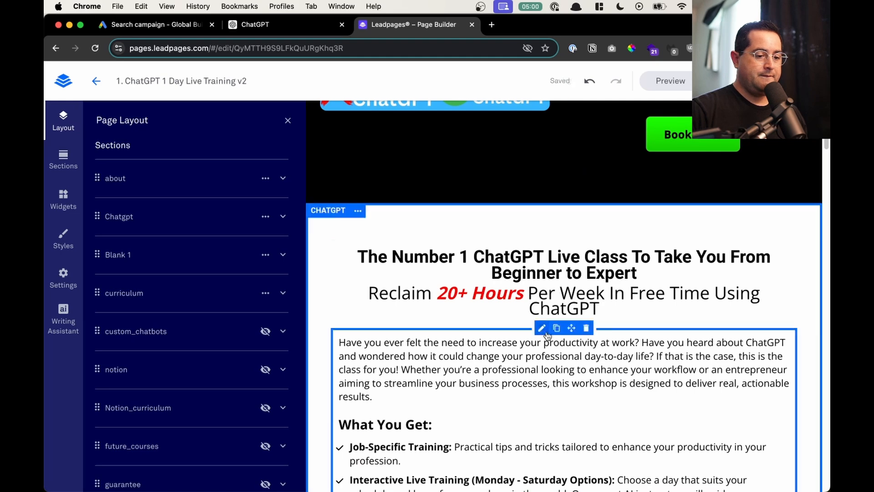
{"action": "scroll", "coordinate": [546, 335], "scroll_direction": "down", "scroll_amount": 2}
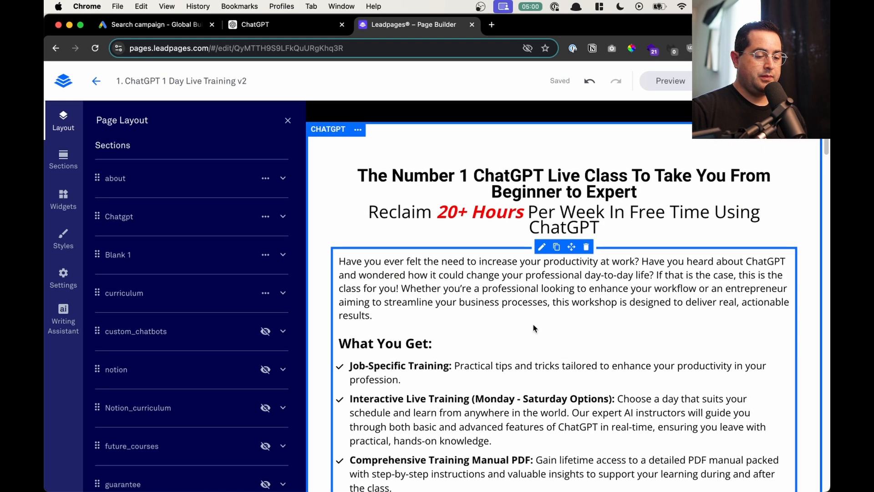
{"action": "left_click", "coordinate": [130, 178]}
{"action": "double_click", "coordinate": [117, 178]}
{"action": "type", "text": "start"}
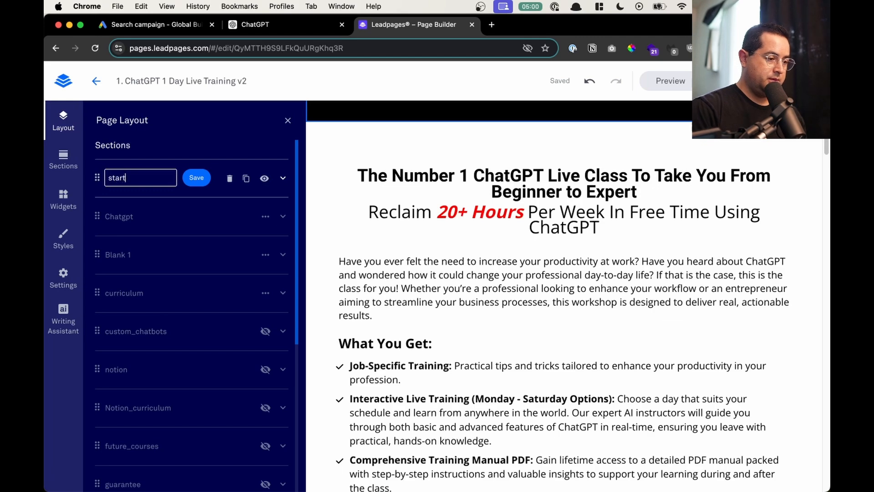
{"action": "key", "text": "Return"}
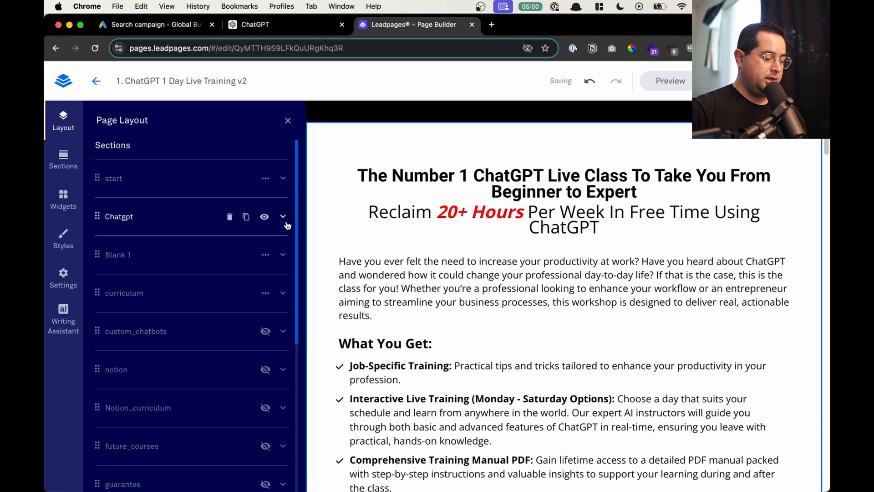
Step: Switch to the Header note and add "/start" on a new line under For All Levels
{"action": "key", "text": "ctrl+Up"}
{"action": "left_click", "coordinate": [129, 219]}
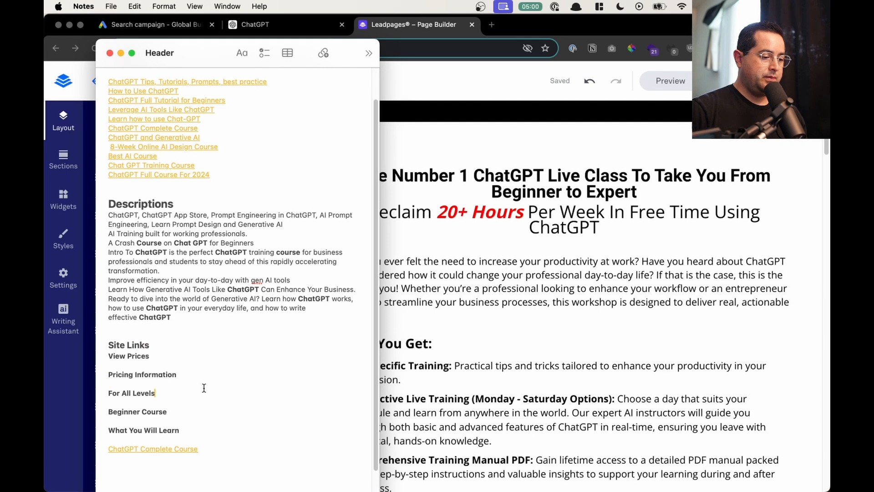
{"action": "key", "text": "Return"}
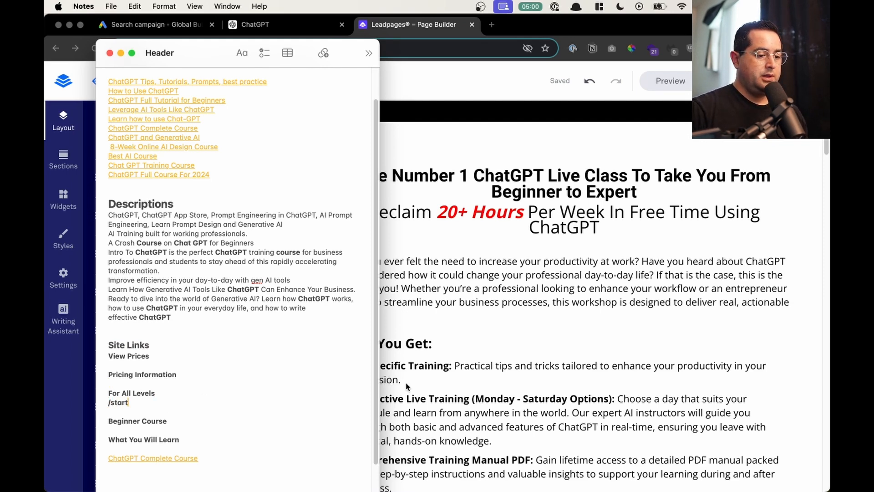
Step: Back in the page builder, rename the Chatgpt section of the landing page as "about"
{"action": "left_click", "coordinate": [478, 306]}
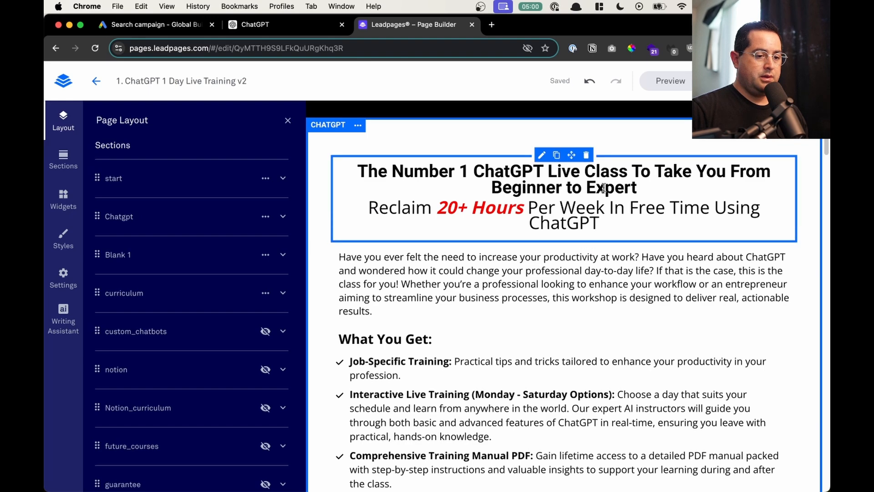
{"action": "scroll", "coordinate": [595, 313], "scroll_direction": "down", "scroll_amount": 8}
{"action": "scroll", "coordinate": [592, 314], "scroll_direction": "up", "scroll_amount": 10}
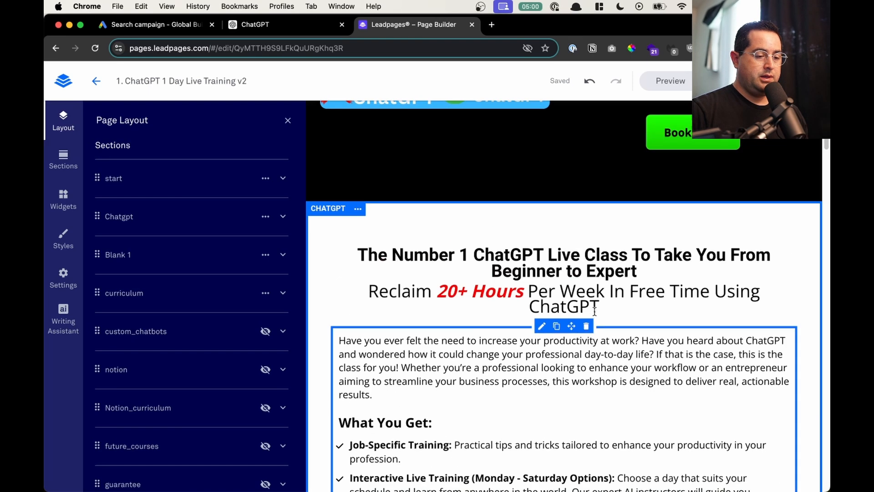
{"action": "left_click", "coordinate": [358, 211]}
{"action": "left_click", "coordinate": [375, 217]}
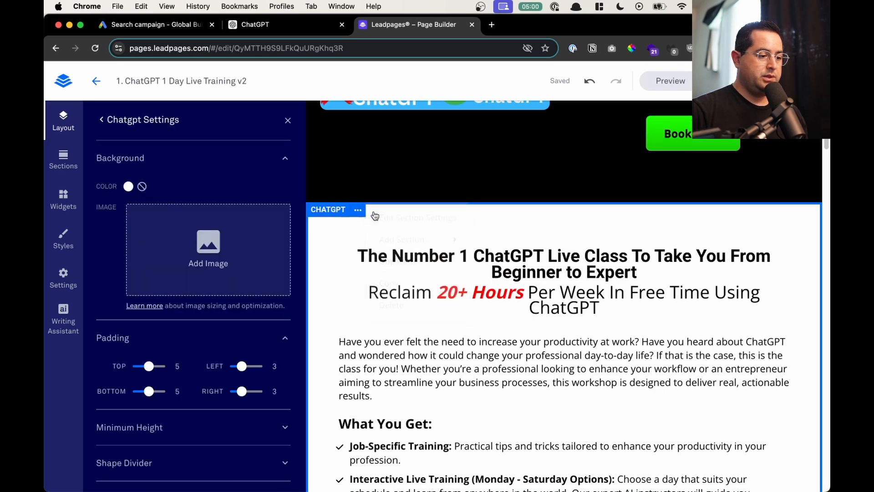
{"action": "left_click", "coordinate": [101, 120]}
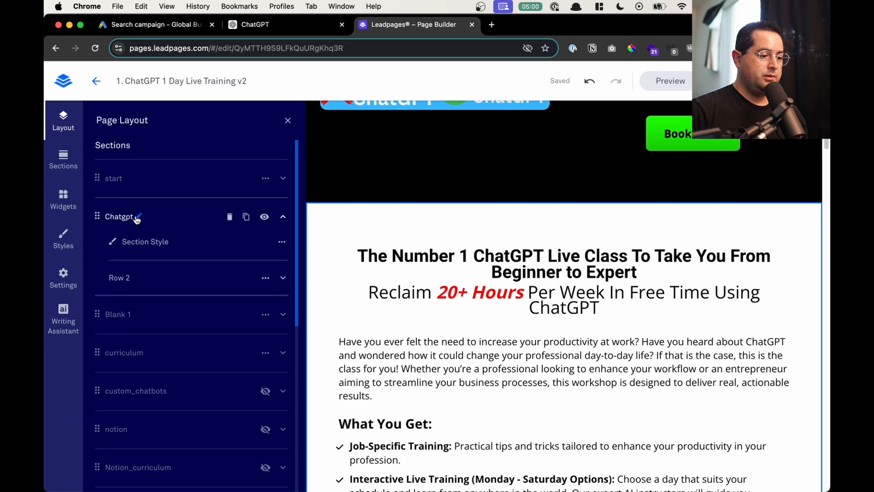
{"action": "left_click", "coordinate": [131, 217]}
{"action": "double_click", "coordinate": [132, 217]}
{"action": "type", "text": "about"}
{"action": "key", "text": "Return"}
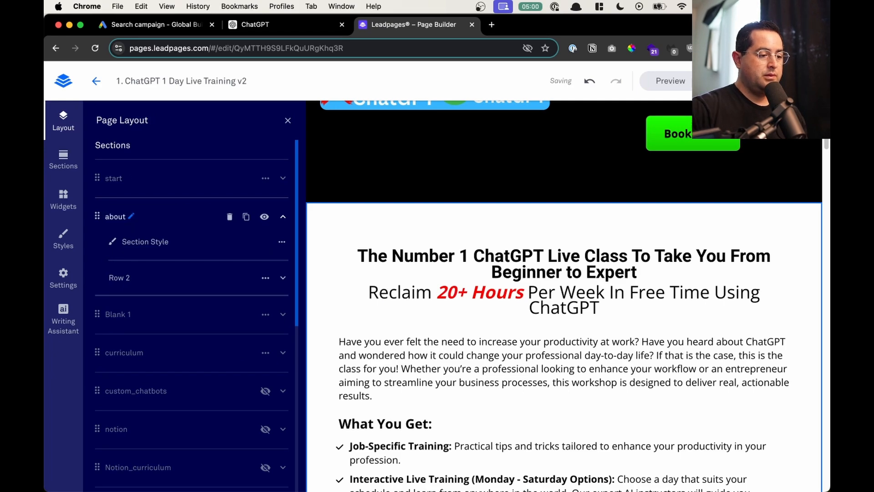
Step: Return to the Header note and add "/about" on a new line under Beginner Course
{"action": "key", "text": "ctrl+Up"}
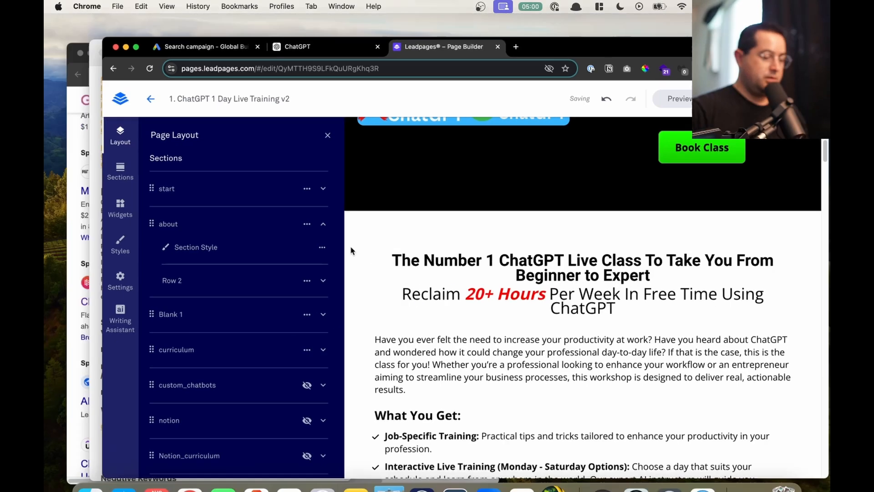
{"action": "left_click", "coordinate": [126, 254]}
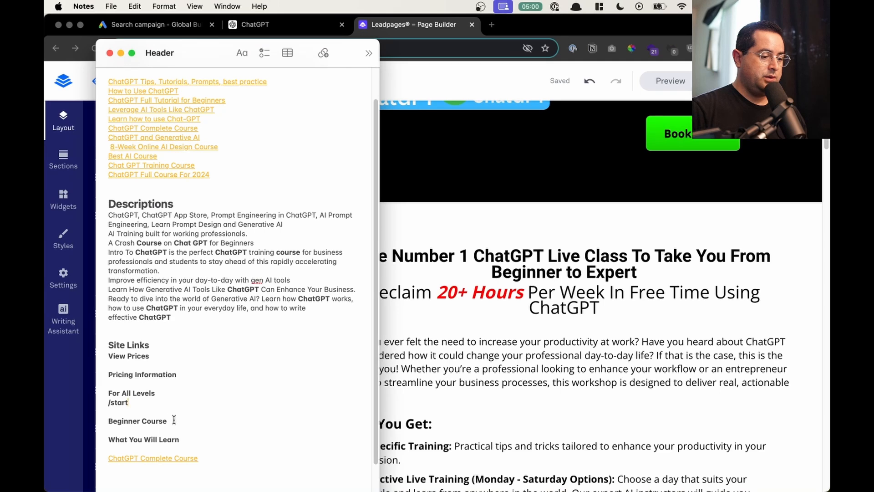
{"action": "key", "text": "Return"}
{"action": "key", "text": "BackSpace"}
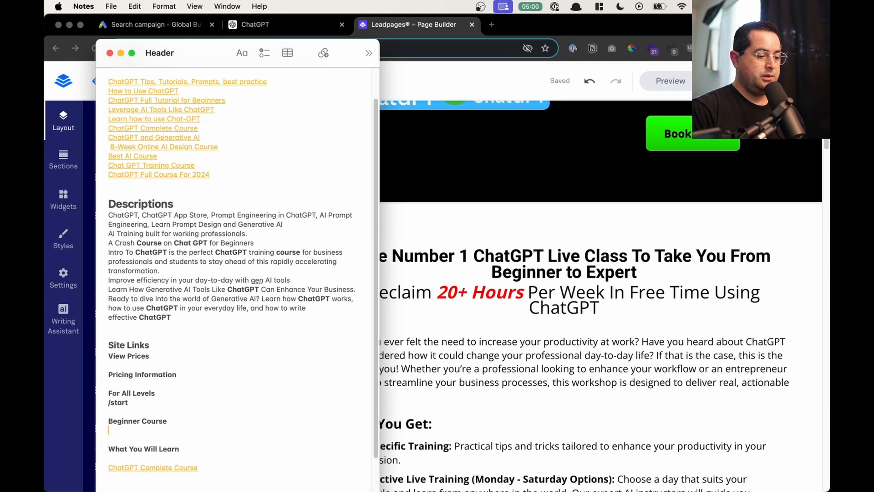
{"action": "type", "text": "/about"}
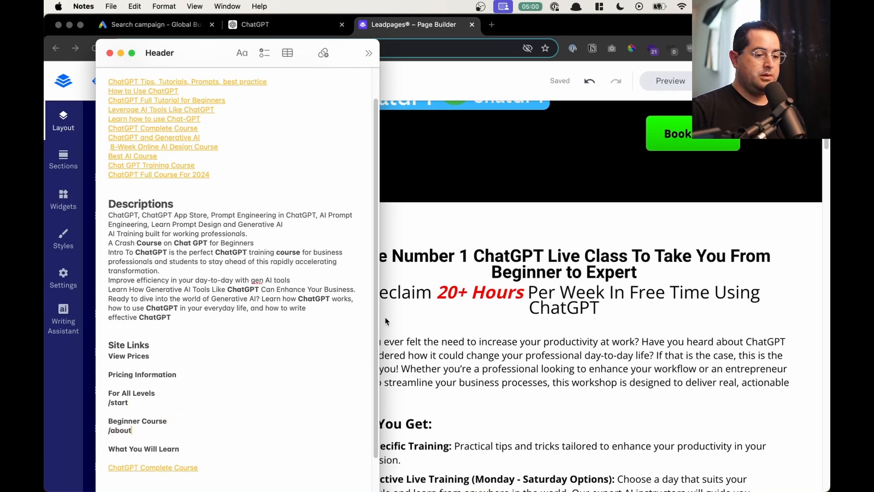
Step: Switch to the page builder and copy the name of the curriculum section holding the ChatGPT Mastery Curriculum
{"action": "left_click", "coordinate": [452, 314]}
{"action": "scroll", "coordinate": [451, 314], "scroll_direction": "down", "scroll_amount": 15}
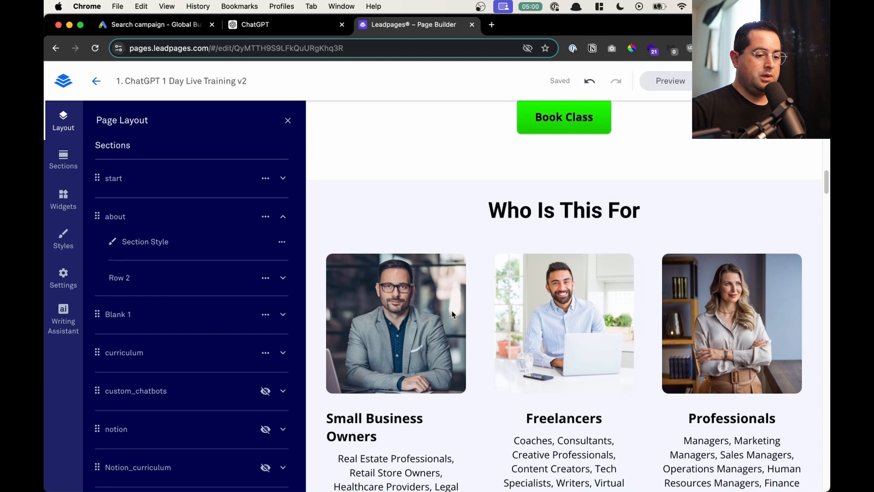
{"action": "scroll", "coordinate": [452, 314], "scroll_direction": "down", "scroll_amount": 10}
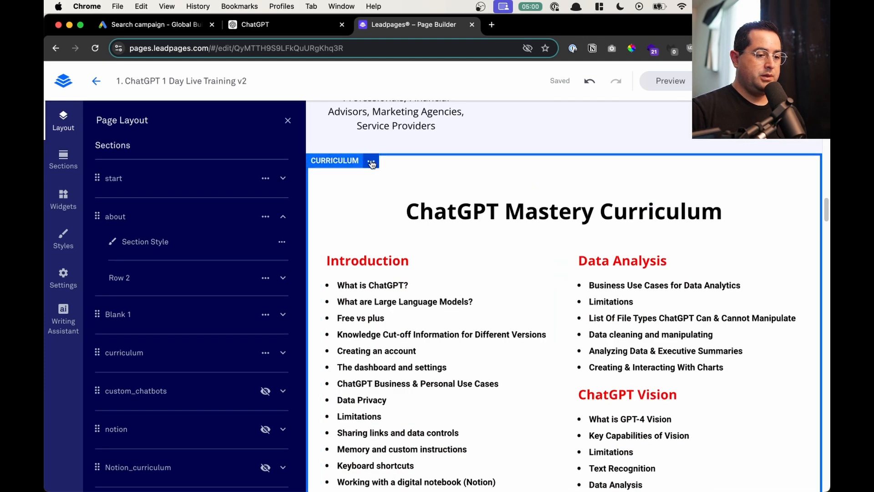
{"action": "left_click", "coordinate": [372, 162]}
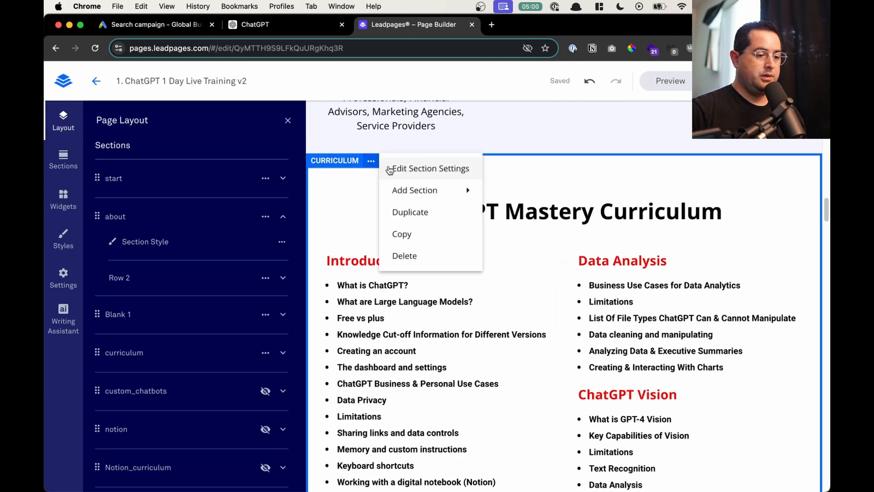
{"action": "left_click", "coordinate": [148, 356]}
{"action": "double_click", "coordinate": [150, 354]}
{"action": "key", "text": "super+c"}
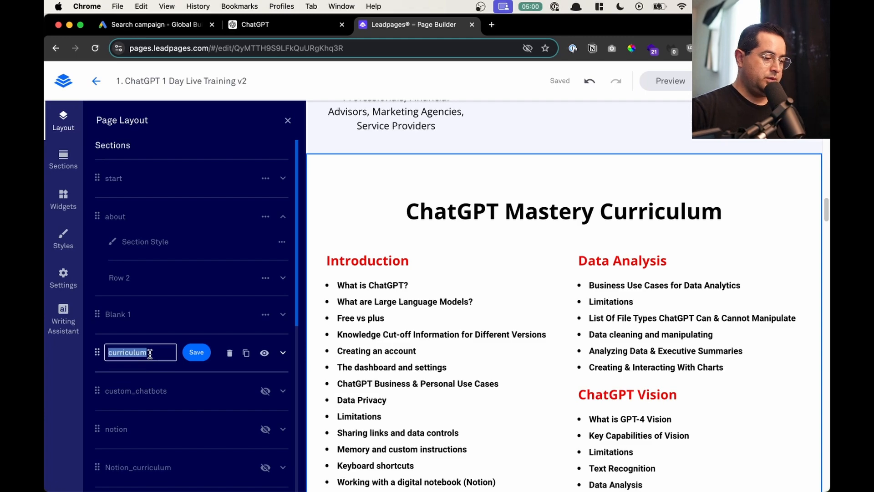
Step: Return to the Header note and add "/curriculum" on a new line under What You Will Learn
{"action": "key", "text": "ctrl+Up"}
{"action": "left_click", "coordinate": [159, 237]}
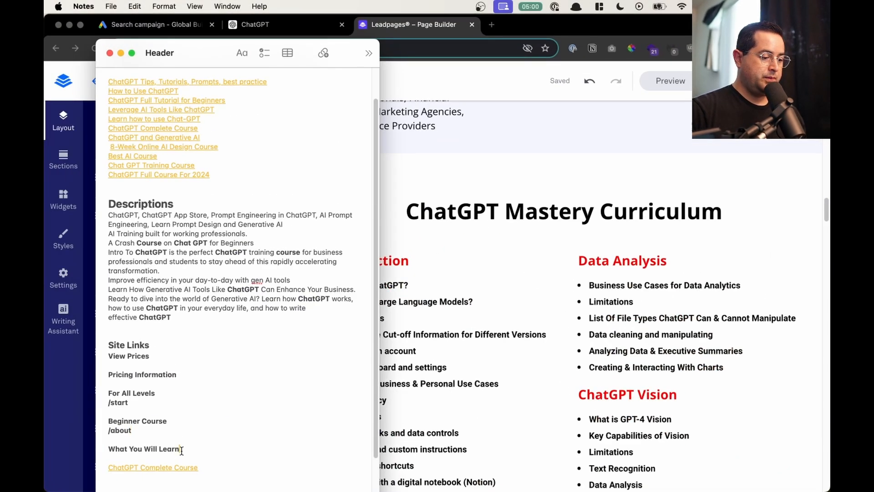
{"action": "key", "text": "Return"}
{"action": "type", "text": "/"}
{"action": "key", "text": "super+v"}
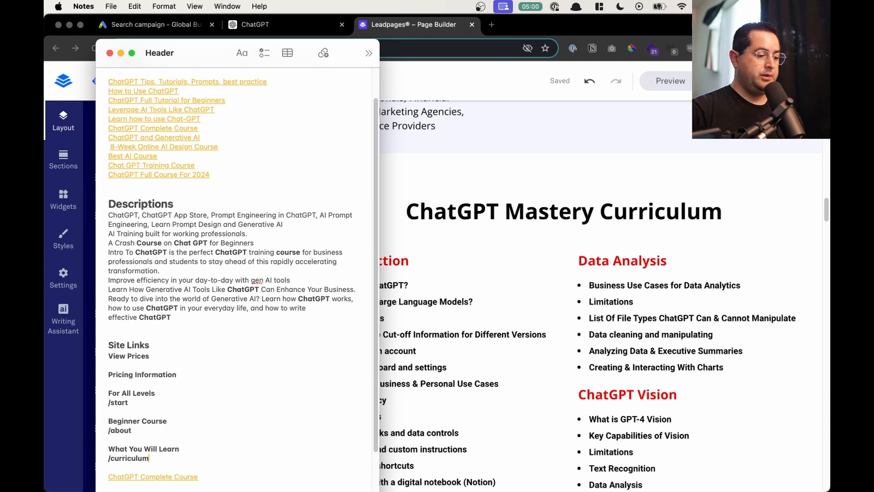
Step: Back in the page builder, rename the landing page's first section as "price"
{"action": "left_click", "coordinate": [485, 232]}
{"action": "scroll", "coordinate": [484, 275], "scroll_direction": "up", "scroll_amount": 15}
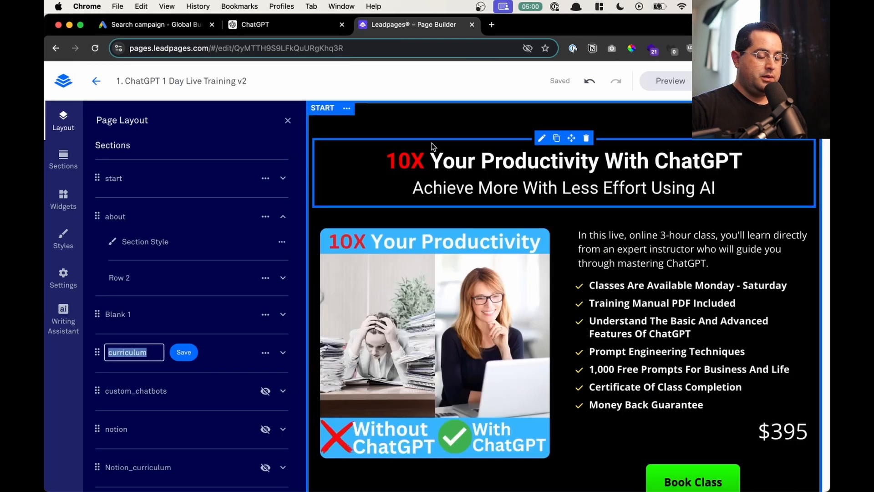
{"action": "scroll", "coordinate": [432, 150], "scroll_direction": "down", "scroll_amount": 20}
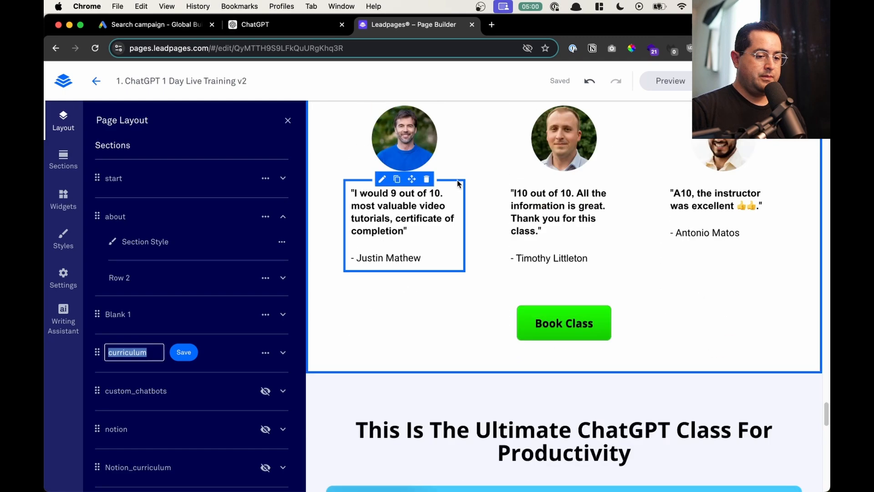
{"action": "scroll", "coordinate": [457, 182], "scroll_direction": "up", "scroll_amount": 20}
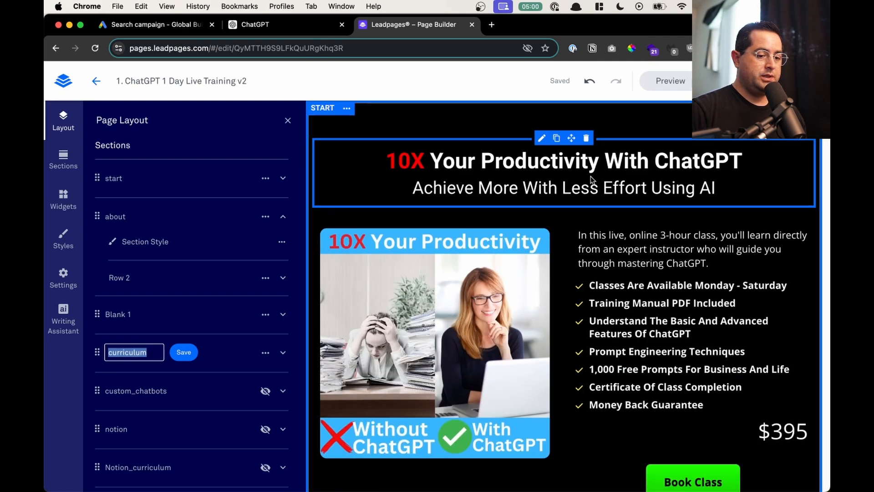
{"action": "double_click", "coordinate": [127, 179]}
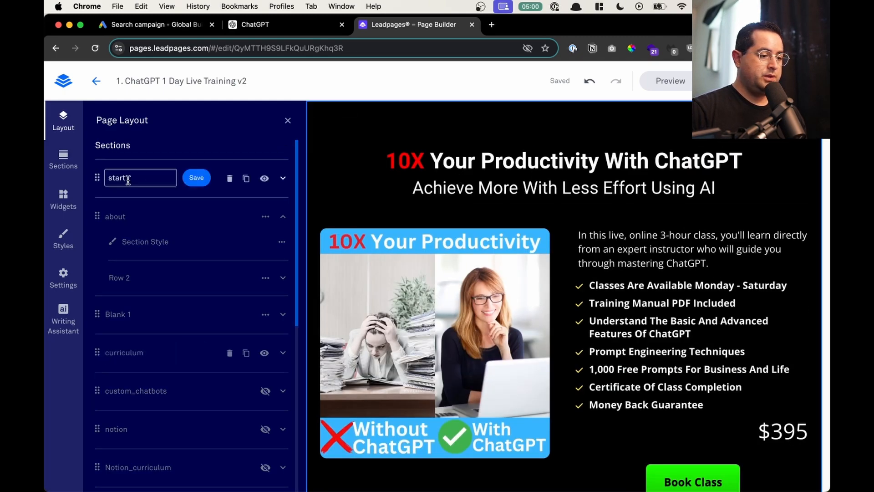
{"action": "key", "text": "super+a"}
{"action": "type", "text": "price"}
{"action": "key", "text": "Return"}
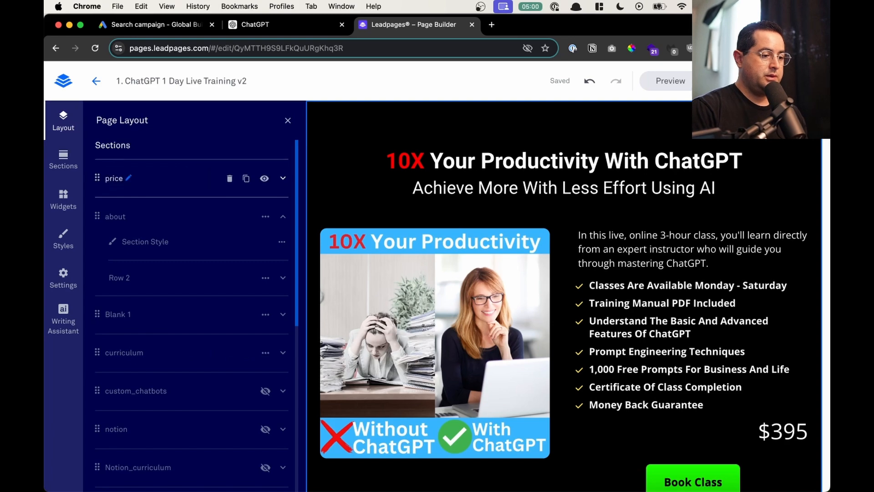
Step: Switch to the Header note and add "/price" on a new line under View Prices
{"action": "key", "text": "ctrl+Up"}
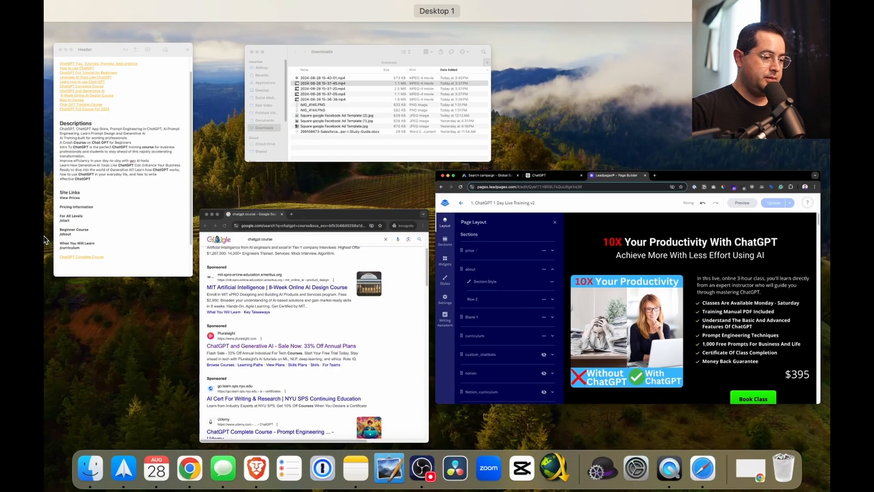
{"action": "left_click", "coordinate": [89, 234]}
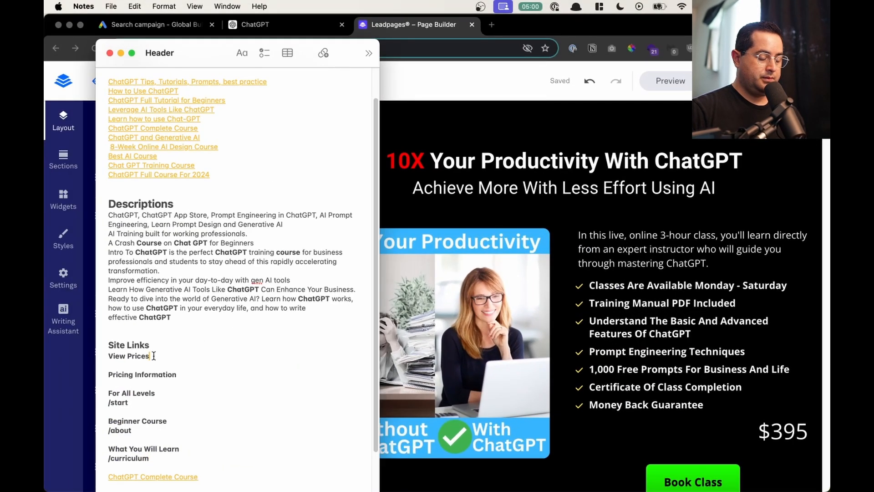
{"action": "key", "text": "Return"}
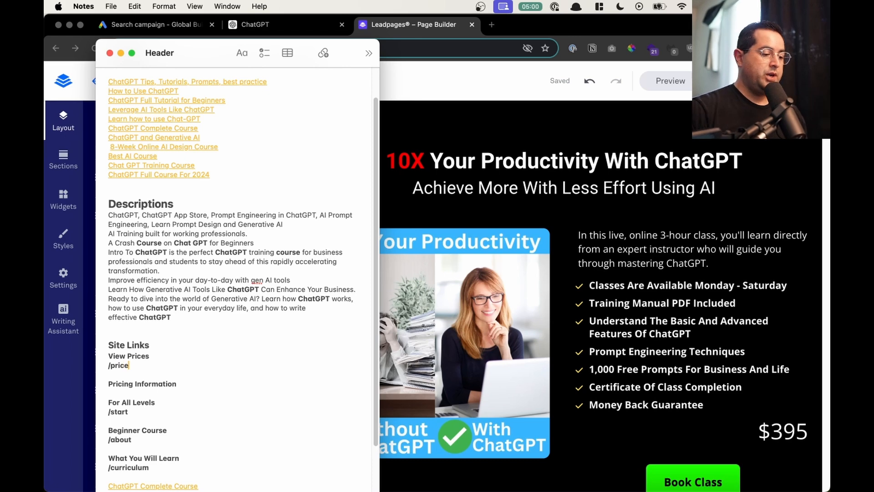
{"action": "scroll", "coordinate": [182, 386], "scroll_direction": "down", "scroll_amount": 2}
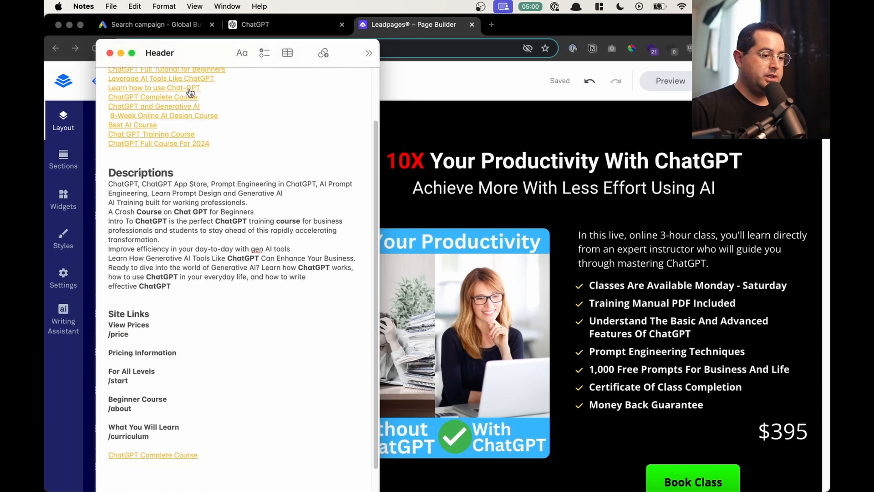
Step: Return to the page builder and copy the landing page's published link from its publishing options
{"action": "left_click", "coordinate": [559, 306]}
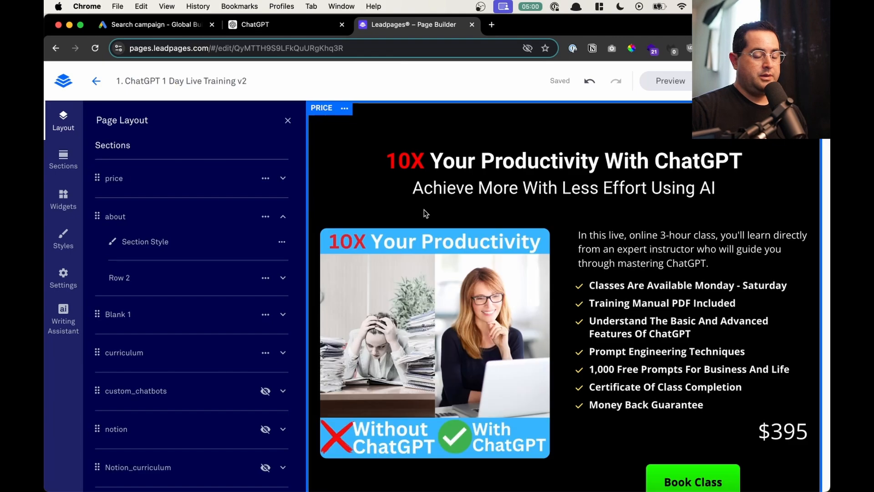
{"action": "scroll", "coordinate": [424, 209], "scroll_direction": "down", "scroll_amount": 15}
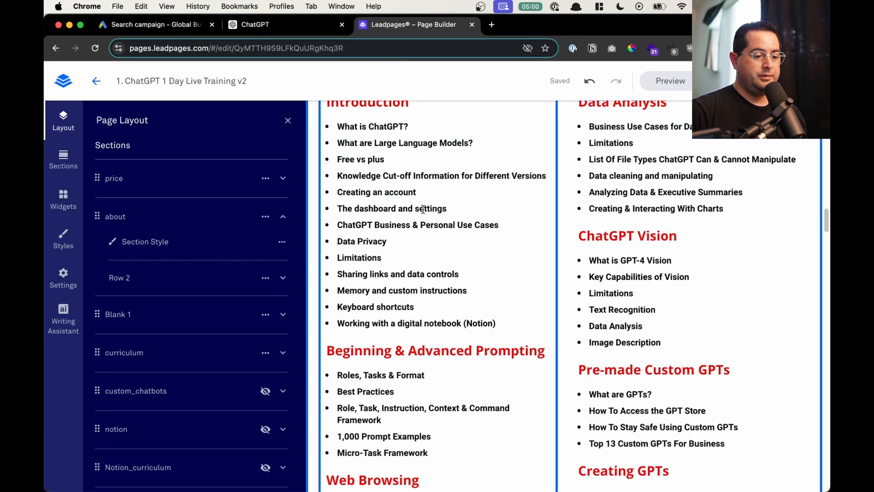
{"action": "scroll", "coordinate": [423, 209], "scroll_direction": "down", "scroll_amount": 15}
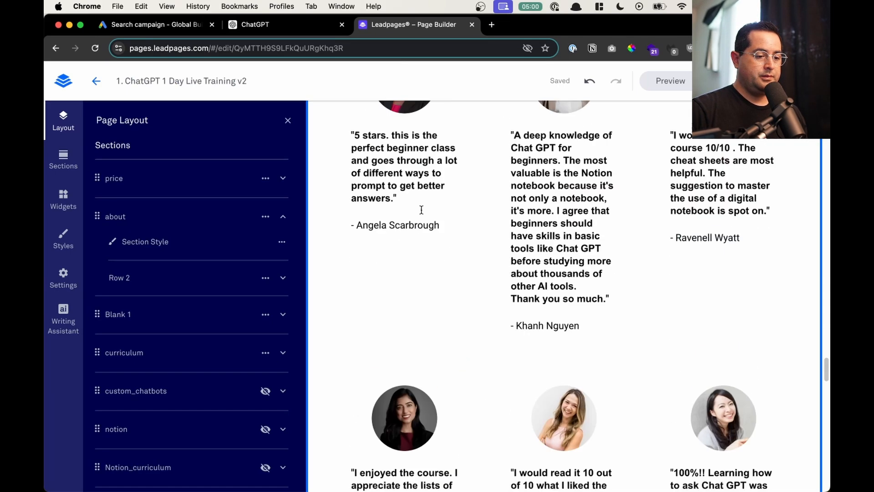
{"action": "scroll", "coordinate": [421, 209], "scroll_direction": "down", "scroll_amount": 15}
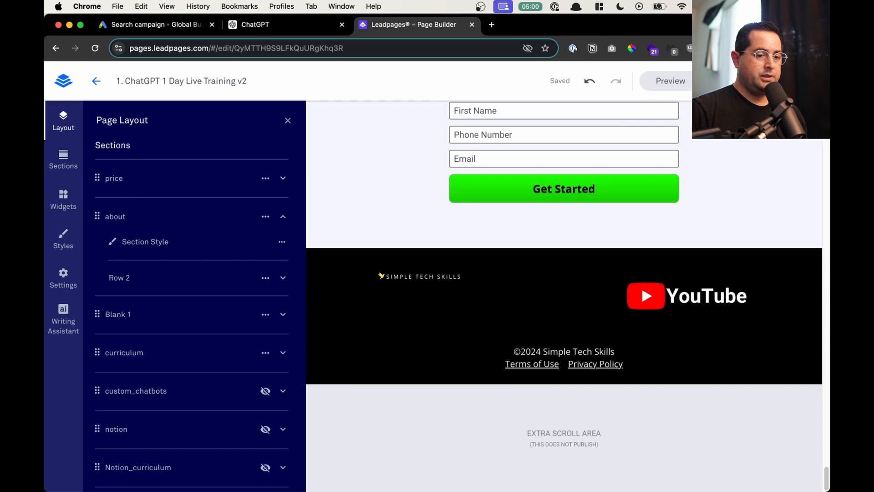
{"action": "left_click", "coordinate": [288, 120]}
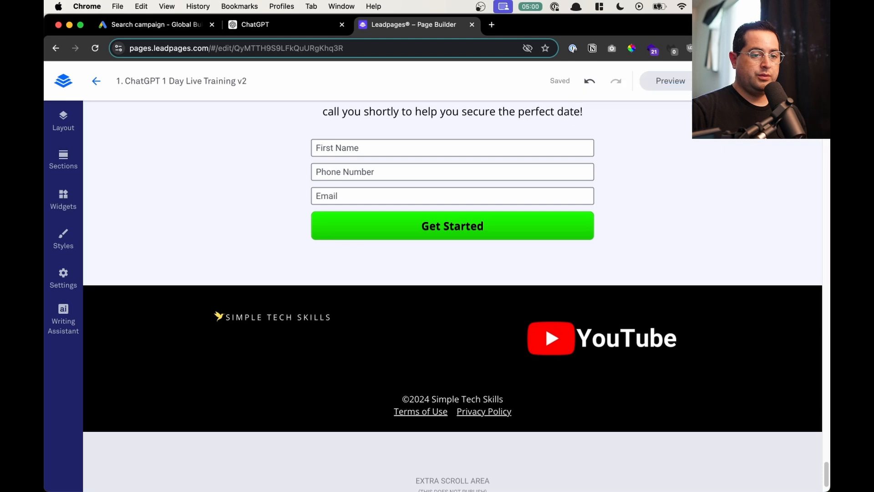
{"action": "left_click", "coordinate": [765, 81]}
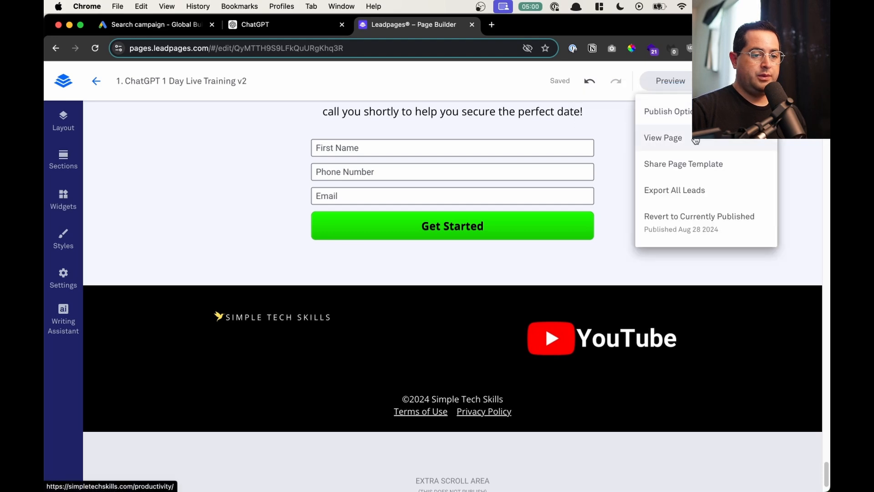
{"action": "left_click", "coordinate": [665, 112]}
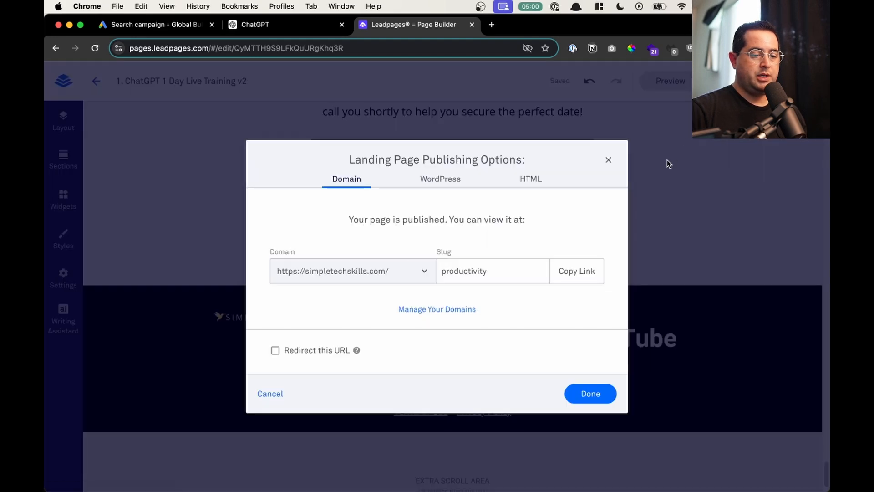
{"action": "left_click", "coordinate": [576, 275]}
{"action": "key", "text": "ctrl+Up"}
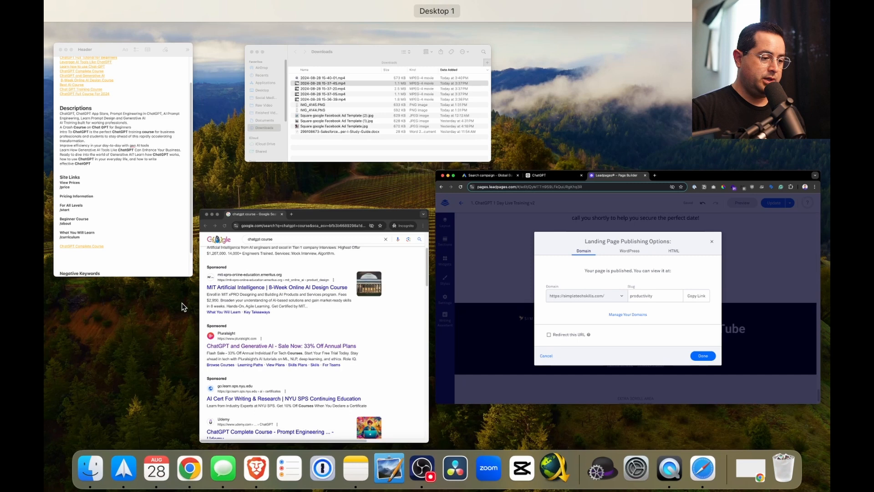
{"action": "left_click", "coordinate": [160, 248]}
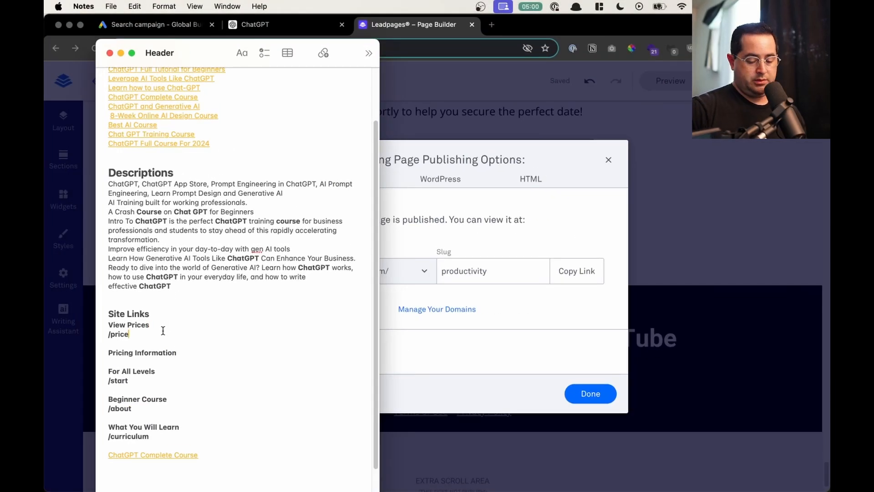
{"action": "key", "text": "super+v"}
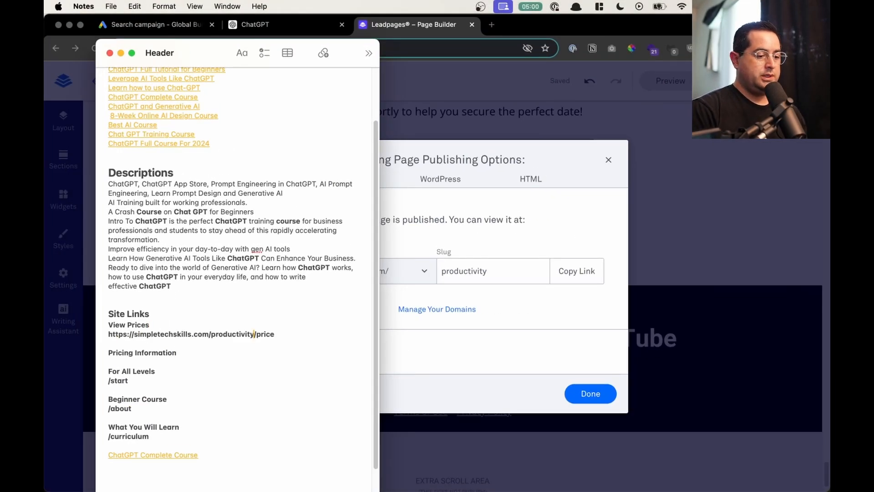
{"action": "type", "text": "#/"}
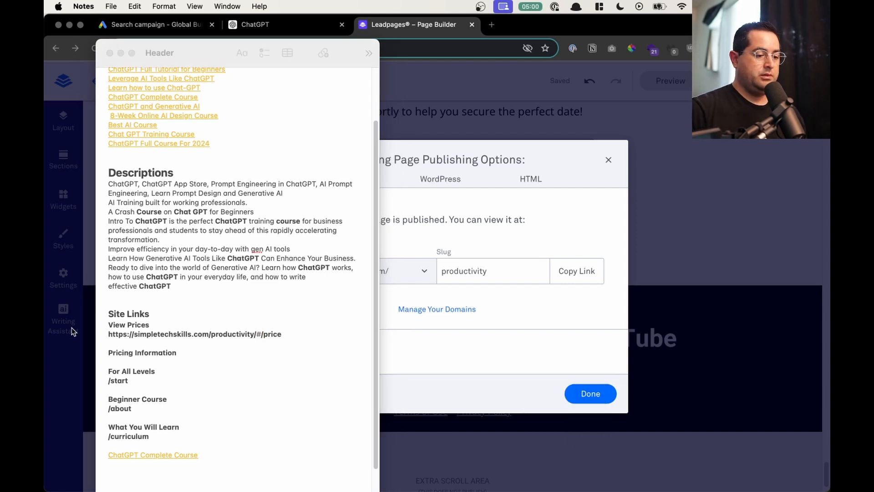
{"action": "left_click", "coordinate": [264, 334]}
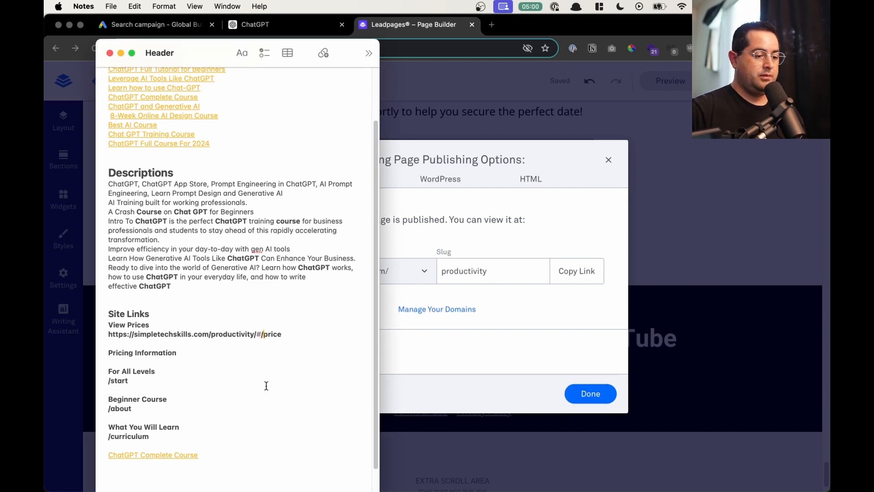
{"action": "key", "text": "BackSpace"}
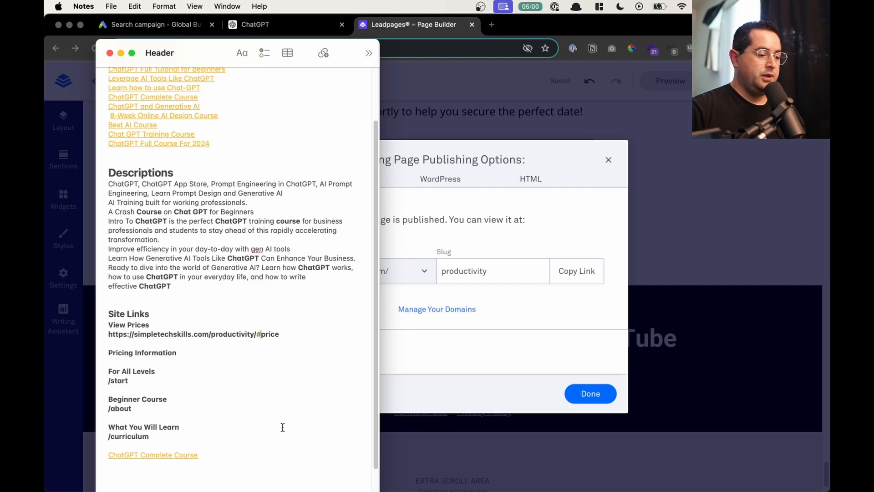
{"action": "left_click_drag", "start_coordinate": [256, 331], "coordinate": [205, 339]}
{"action": "left_click", "coordinate": [263, 333]}
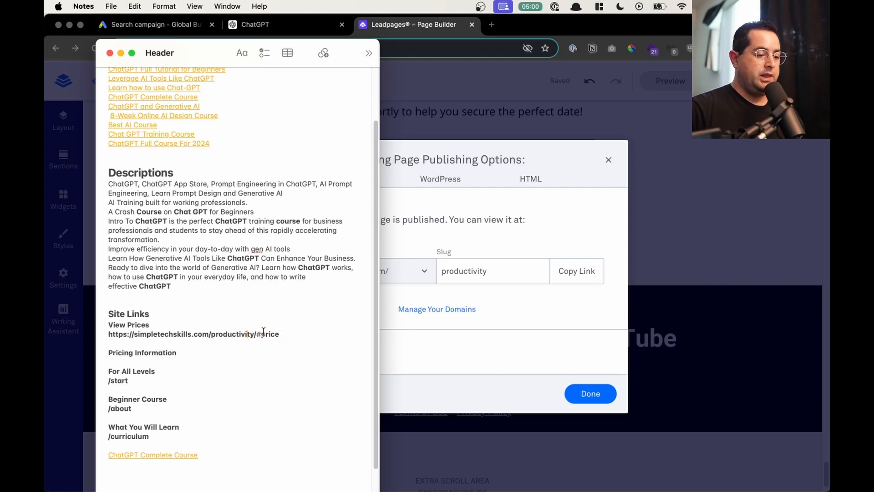
Step: Copy the View Prices link and open it in a new browser tab to test it
{"action": "left_click_drag", "start_coordinate": [255, 335], "coordinate": [86, 335]}
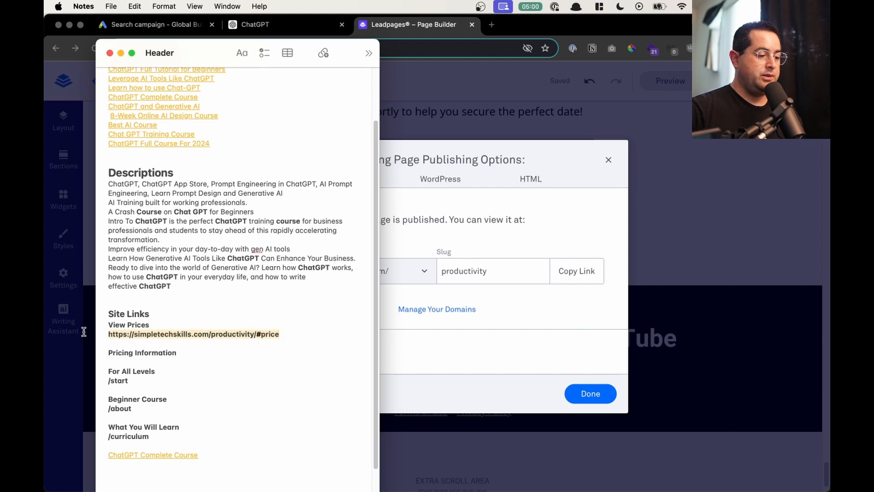
{"action": "key", "text": "super+c"}
{"action": "left_click", "coordinate": [438, 248]}
{"action": "key", "text": "super+t"}
{"action": "key", "text": "super+v"}
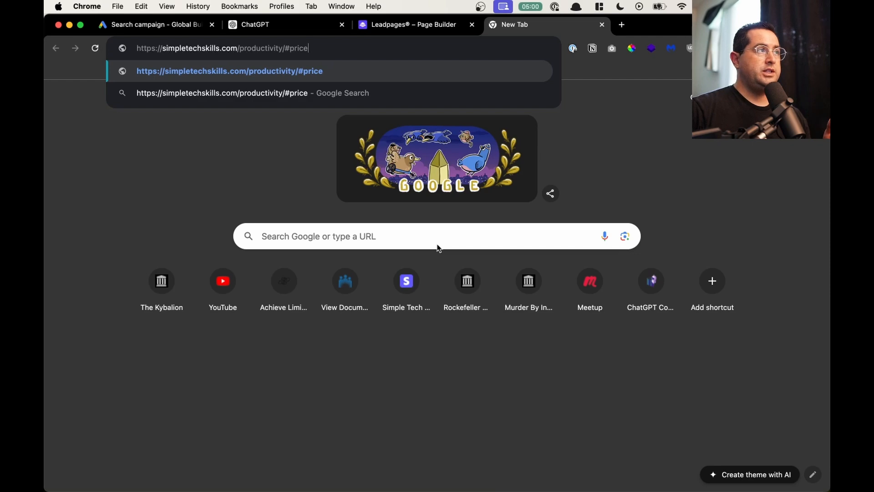
{"action": "key", "text": "Return"}
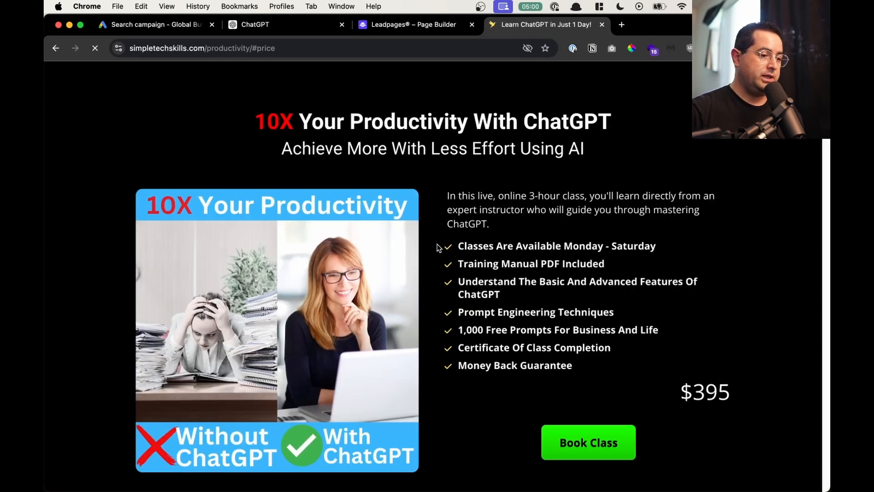
{"action": "key", "text": "ctrl+Up"}
{"action": "left_click", "coordinate": [122, 269]}
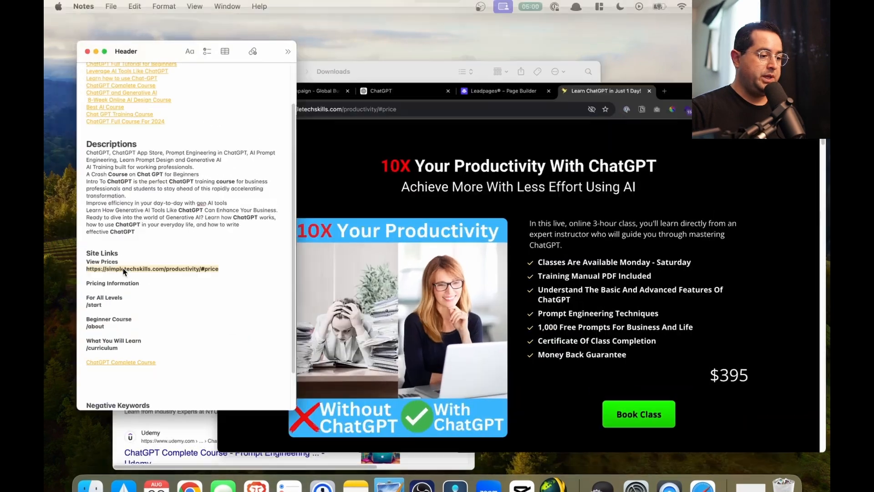
{"action": "left_click", "coordinate": [106, 382]}
{"action": "key", "text": "super+v"}
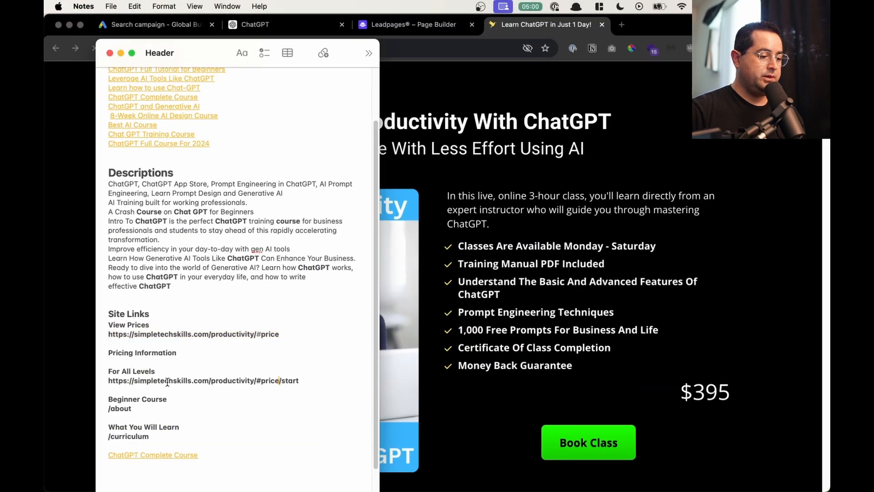
{"action": "key", "text": "BackSpace"}
{"action": "key", "text": "BackSpace"}
{"action": "key", "text": "BackSpace"}
{"action": "key", "text": "BackSpace"}
{"action": "key", "text": "BackSpace"}
{"action": "key", "text": "BackSpace"}
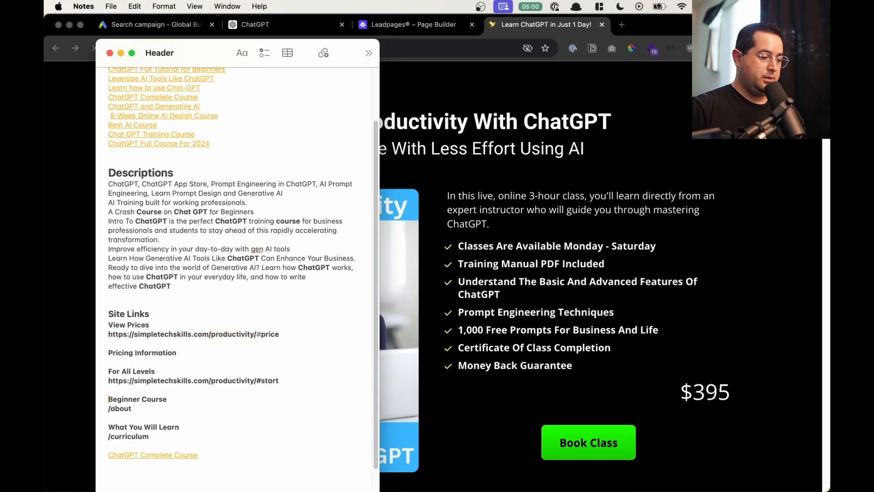
{"action": "key", "text": "super+v"}
{"action": "key", "text": "Down"}
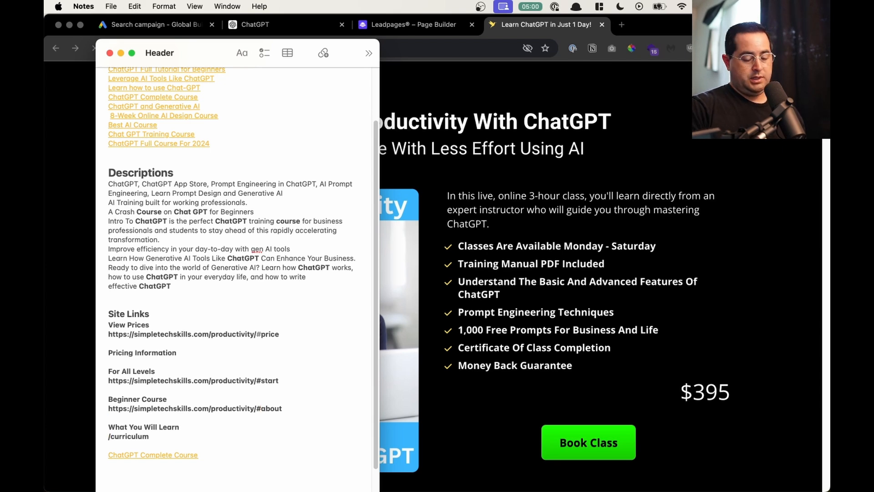
{"action": "key", "text": "shift+Right"}
{"action": "key", "text": "super+v"}
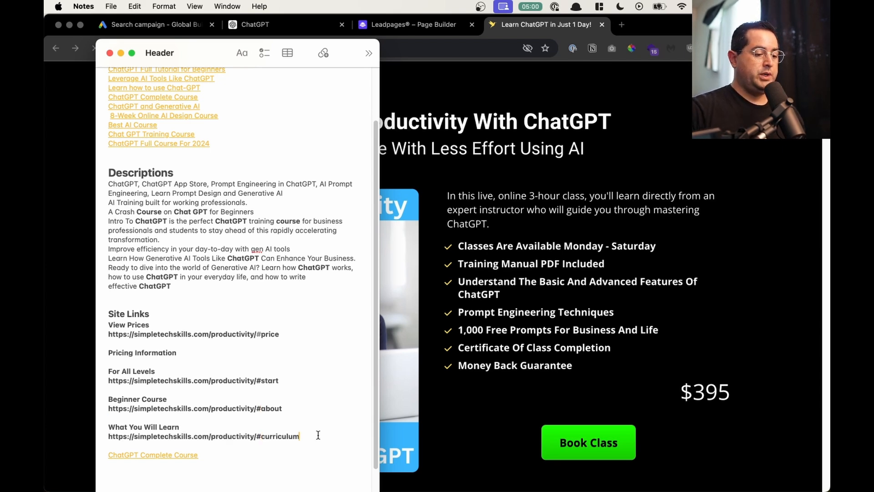
Step: Copy the What You Will Learn link and open it in a new browser tab to test it
{"action": "left_click_drag", "start_coordinate": [318, 435], "coordinate": [100, 438]}
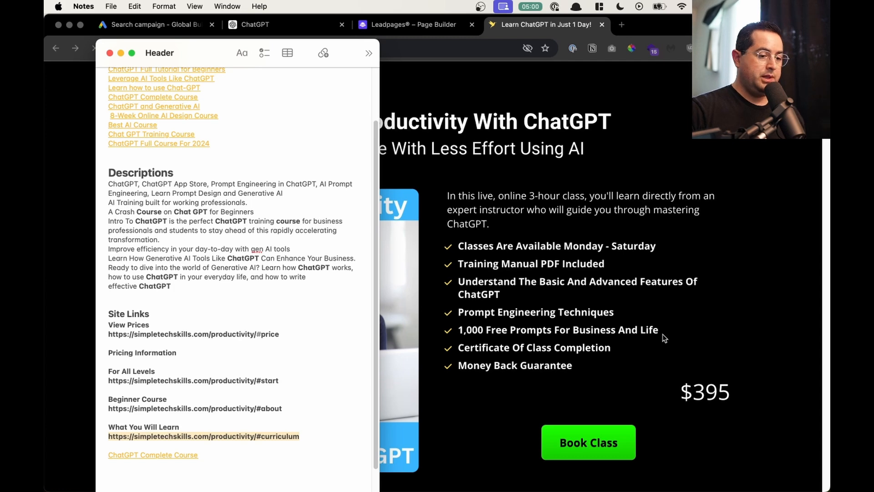
{"action": "key", "text": "super+c"}
{"action": "key", "text": "super+Tab"}
{"action": "key", "text": "super+t"}
{"action": "key", "text": "super+v"}
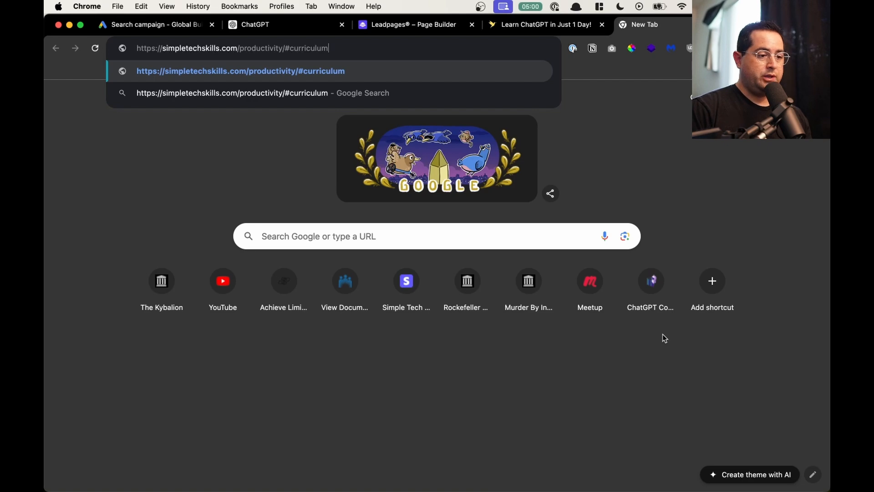
{"action": "key", "text": "Return"}
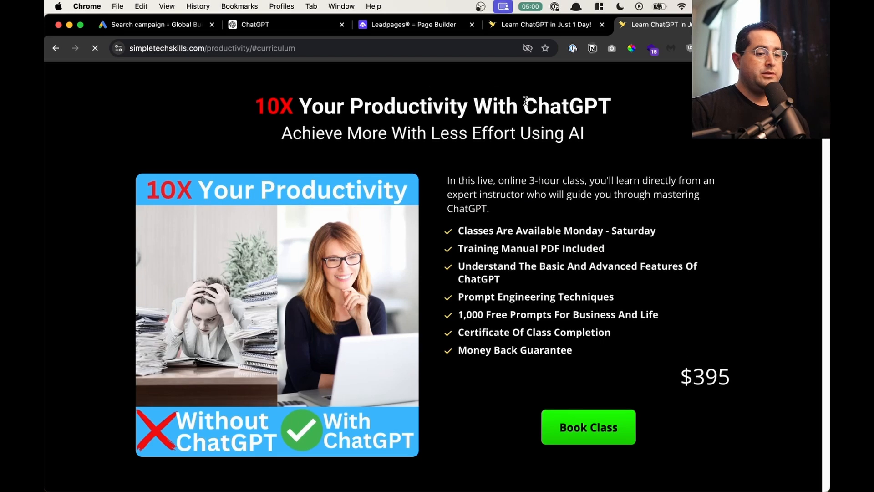
Step: Check the ChatGPT Mastery Curriculum section in the page builder, compare the test tabs, and close the curriculum one
{"action": "left_click", "coordinate": [462, 29]}
{"action": "left_click", "coordinate": [311, 125]}
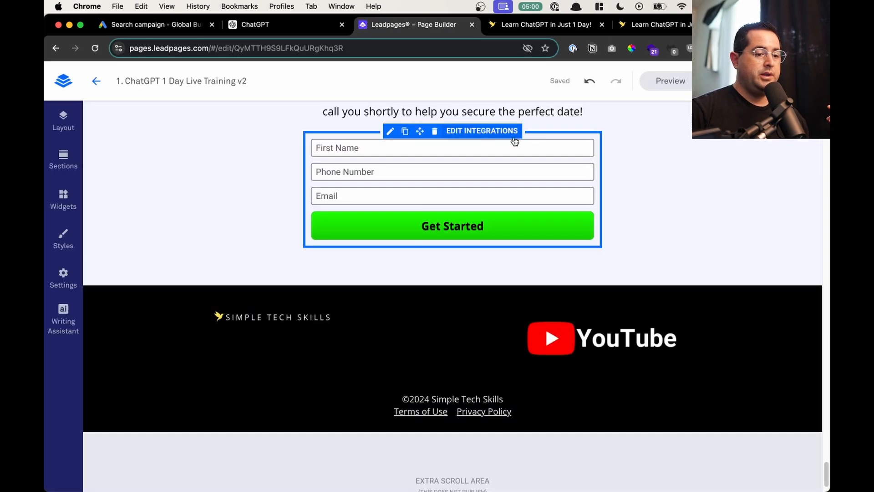
{"action": "scroll", "coordinate": [270, 268], "scroll_direction": "up", "scroll_amount": 10}
{"action": "scroll", "coordinate": [270, 267], "scroll_direction": "up", "scroll_amount": 20}
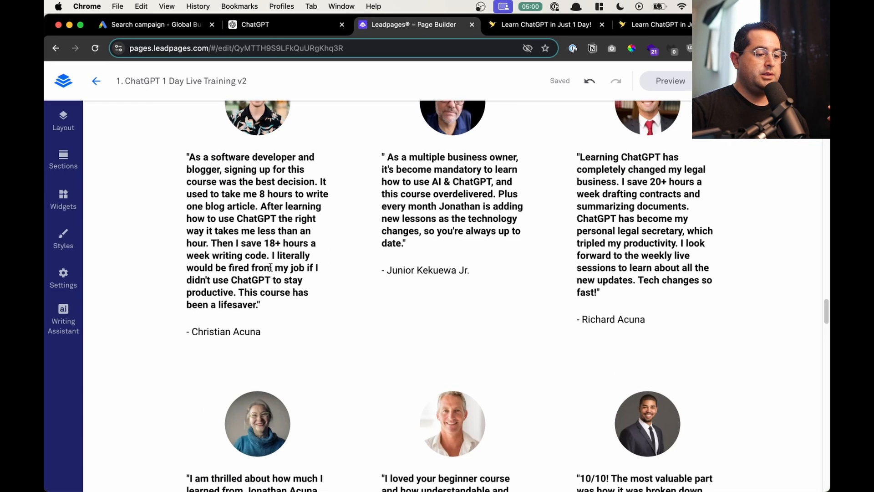
{"action": "scroll", "coordinate": [271, 268], "scroll_direction": "down", "scroll_amount": 5}
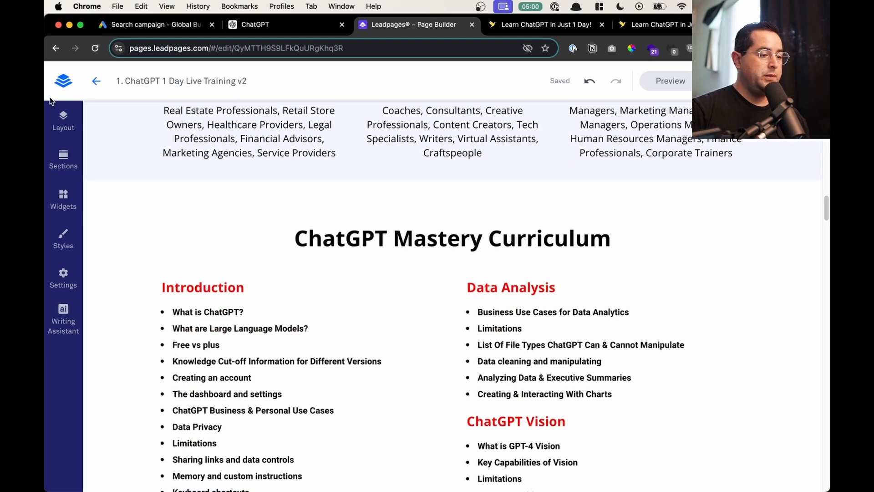
{"action": "left_click", "coordinate": [549, 26]}
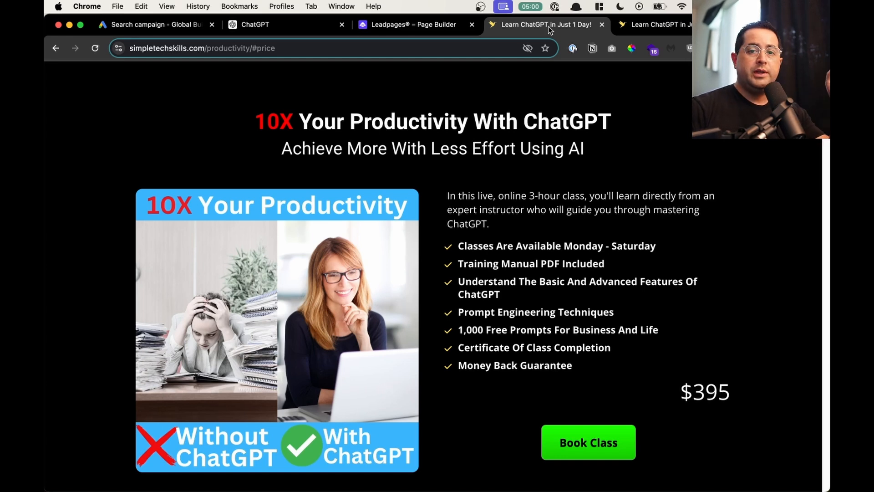
{"action": "left_click", "coordinate": [627, 26]}
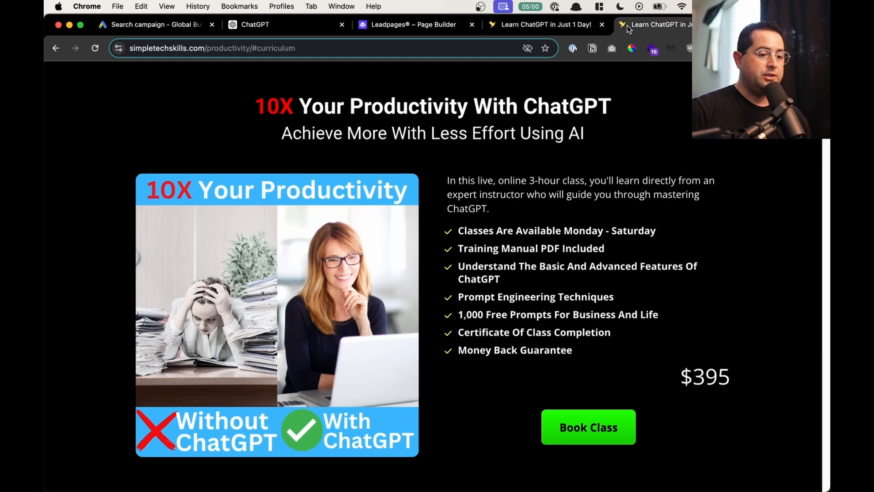
{"action": "key", "text": "super+w"}
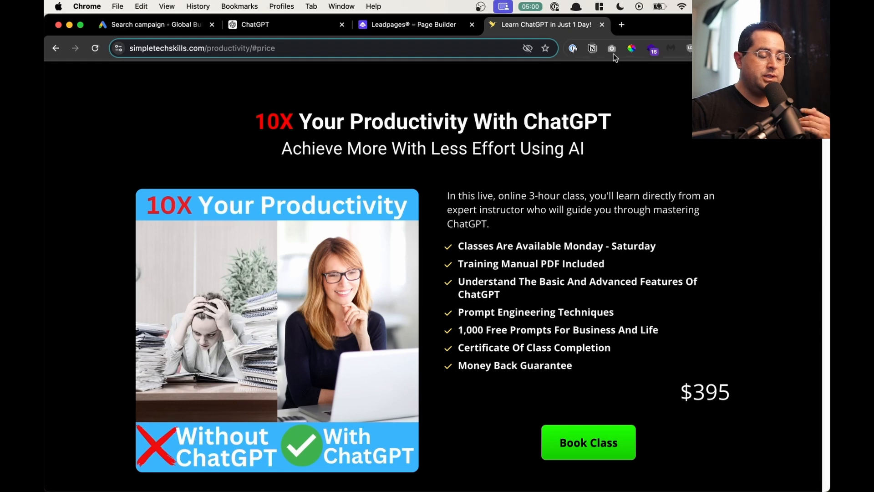
Step: Bring back the Header note, review its site link texts and URLs, and move the note clear of the browser window
{"action": "left_click", "coordinate": [400, 27]}
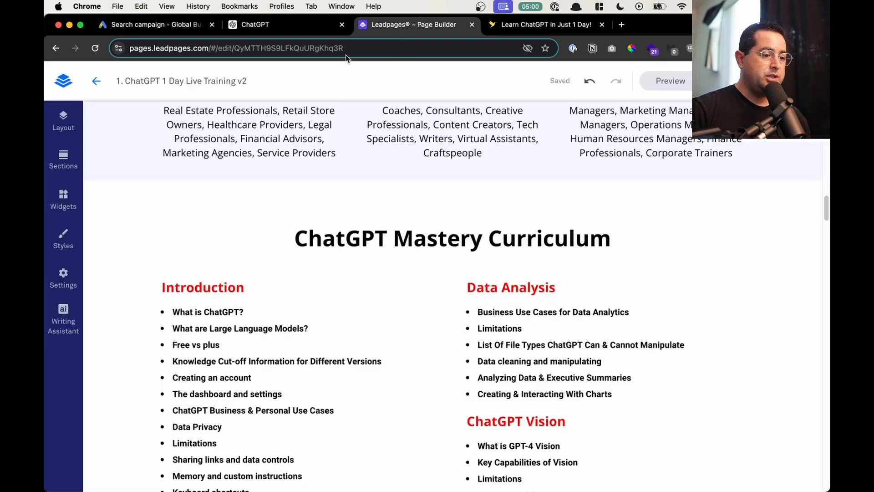
{"action": "left_click", "coordinate": [280, 25]}
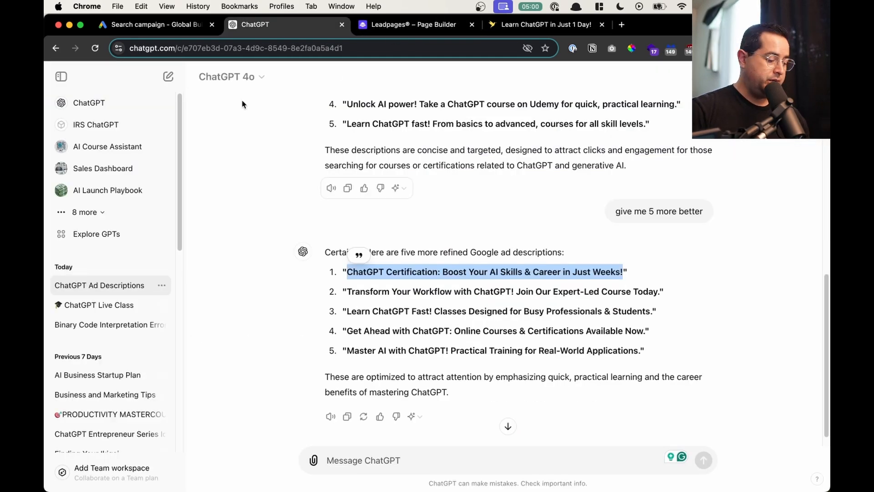
{"action": "key", "text": "ctrl+Up"}
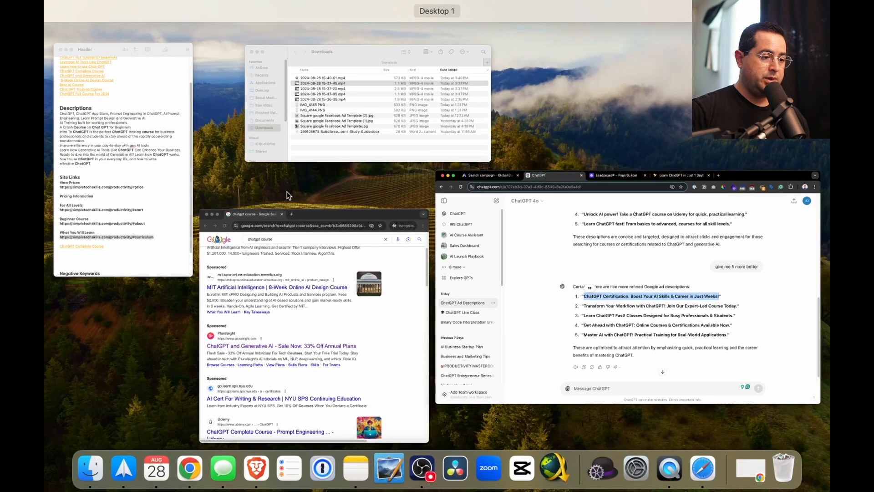
{"action": "left_click", "coordinate": [135, 186]}
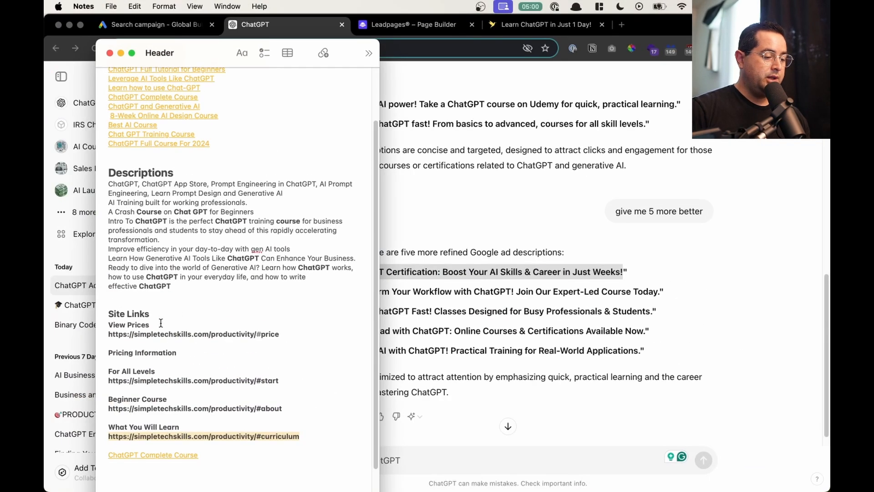
{"action": "left_click_drag", "start_coordinate": [160, 323], "coordinate": [95, 319]}
{"action": "left_click_drag", "start_coordinate": [291, 337], "coordinate": [172, 351]}
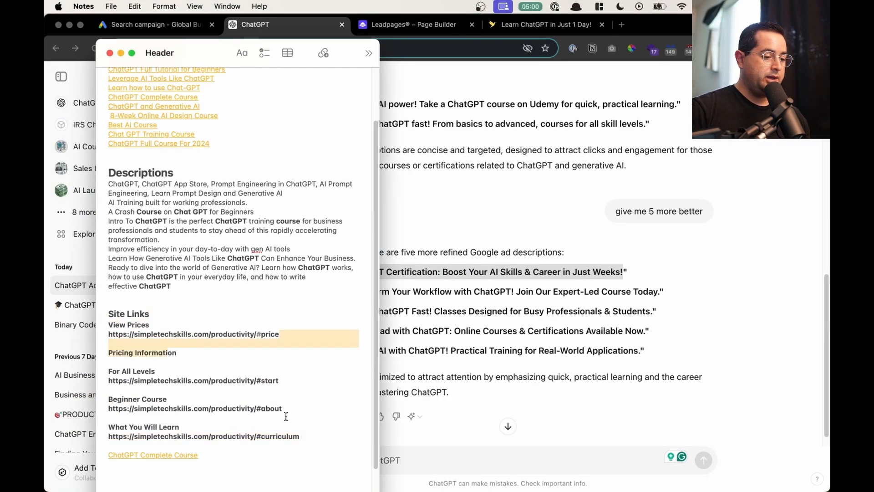
{"action": "left_click_drag", "start_coordinate": [311, 441], "coordinate": [270, 381]}
{"action": "left_click", "coordinate": [247, 374]}
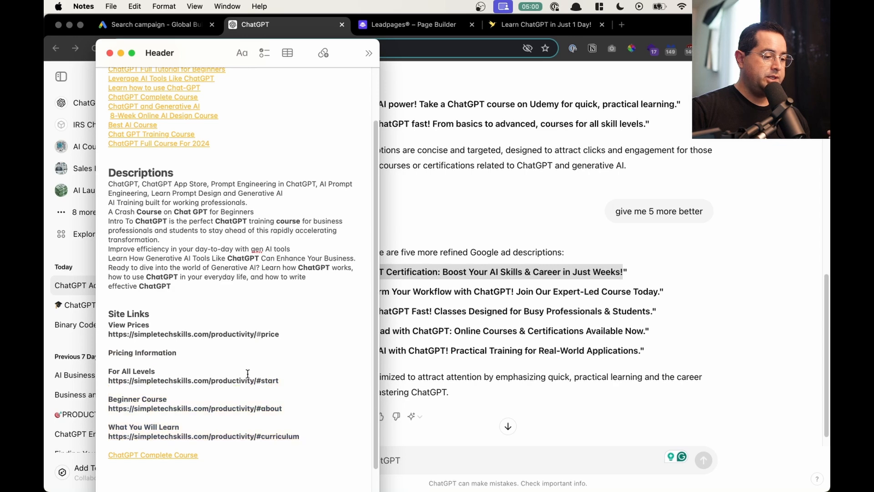
{"action": "left_click_drag", "start_coordinate": [183, 52], "coordinate": [273, 0]}
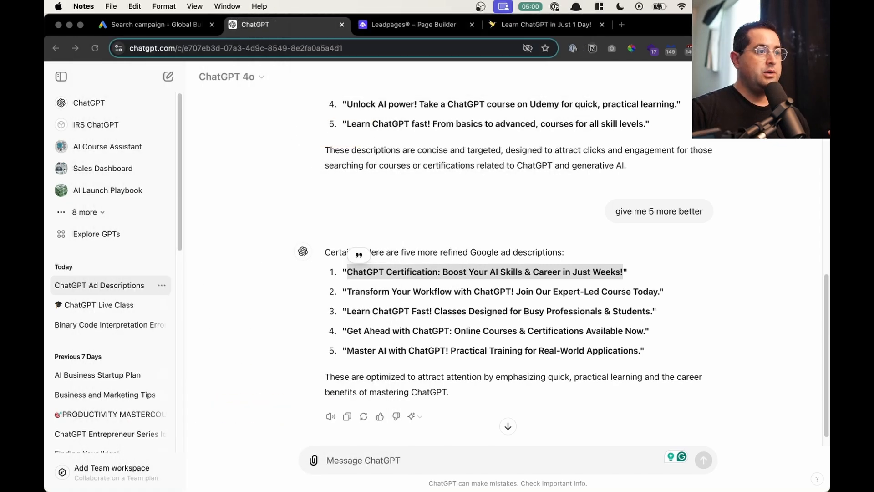
Step: In the Google Ads campaign, start Sitelink 1 with the text "View Price" and the descriptions "Affordable Prices" and "For All Levels"
{"action": "left_click", "coordinate": [130, 27]}
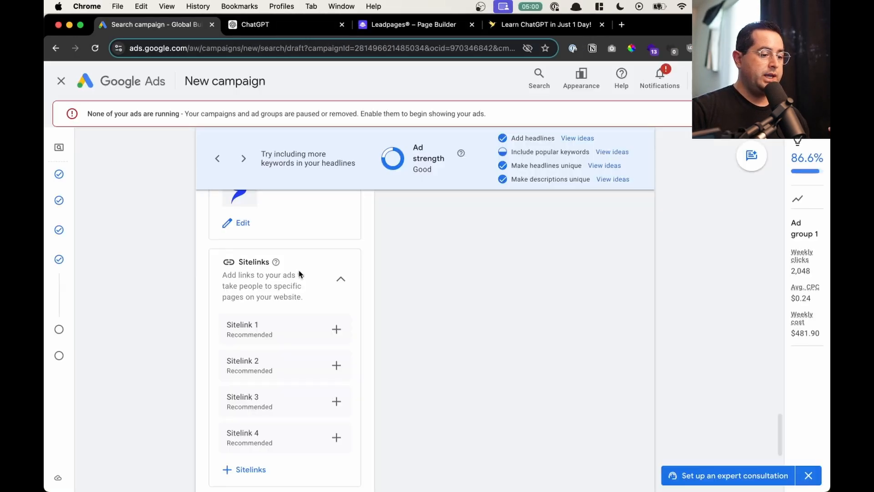
{"action": "left_click", "coordinate": [336, 329]}
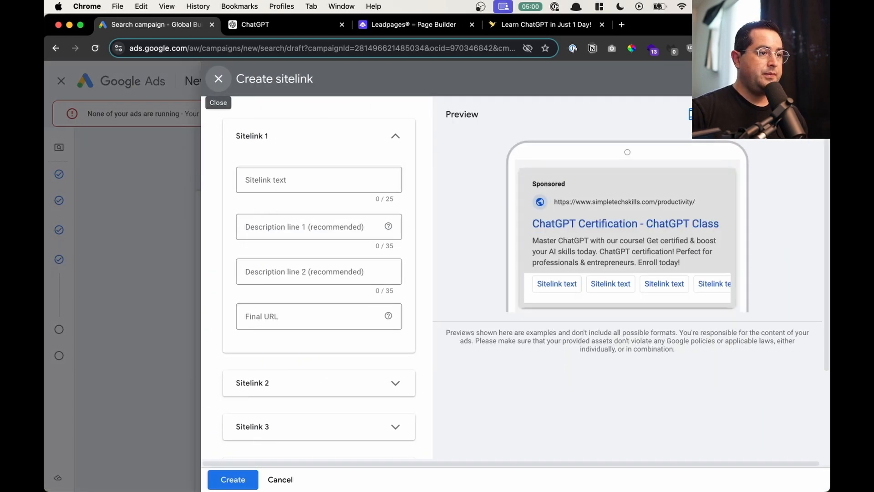
{"action": "left_click", "coordinate": [278, 182]}
{"action": "key", "text": "super+v"}
{"action": "left_click", "coordinate": [269, 227]}
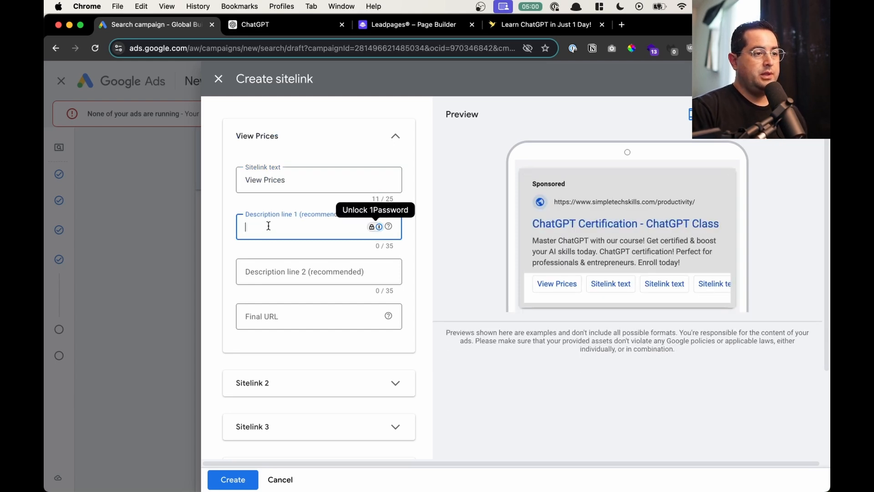
{"action": "type", "text": "Afforda"}
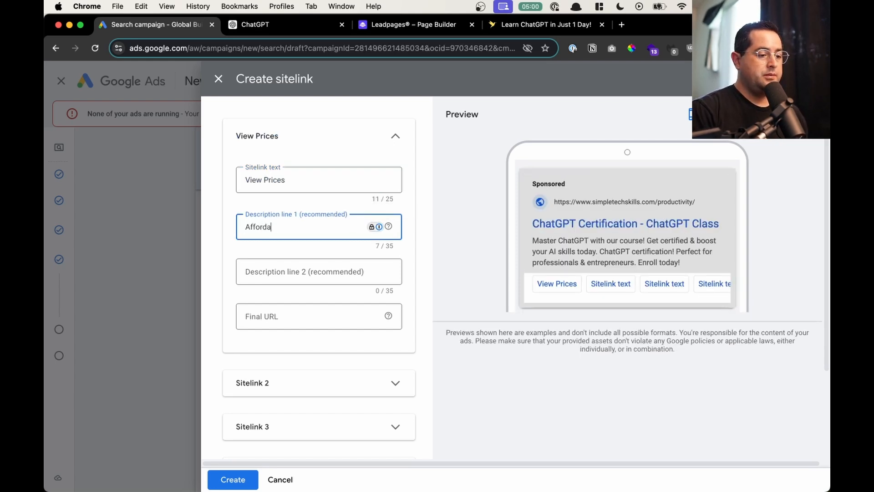
{"action": "type", "text": "ble Prices"}
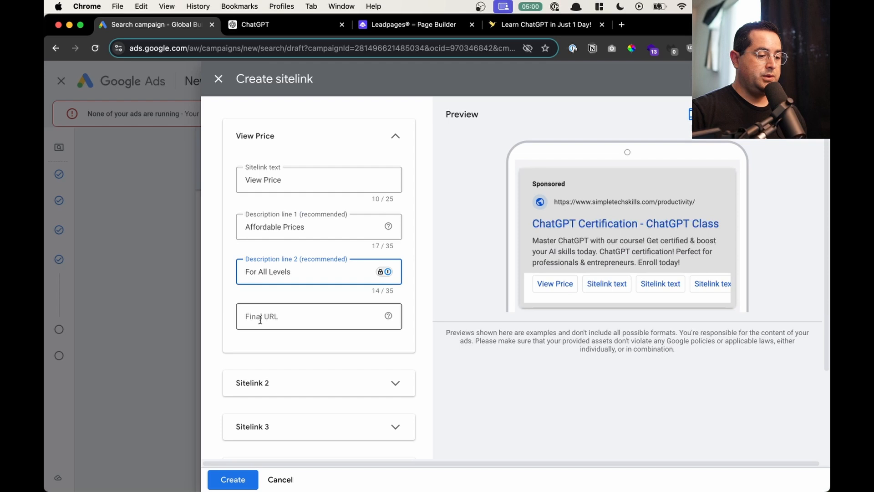
{"action": "left_click", "coordinate": [259, 317]}
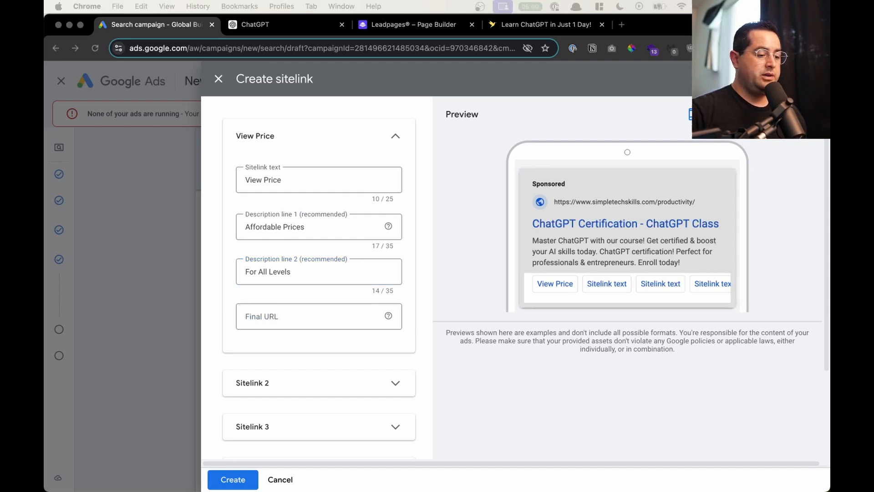
{"action": "left_click", "coordinate": [278, 324]}
{"action": "key", "text": "super+v"}
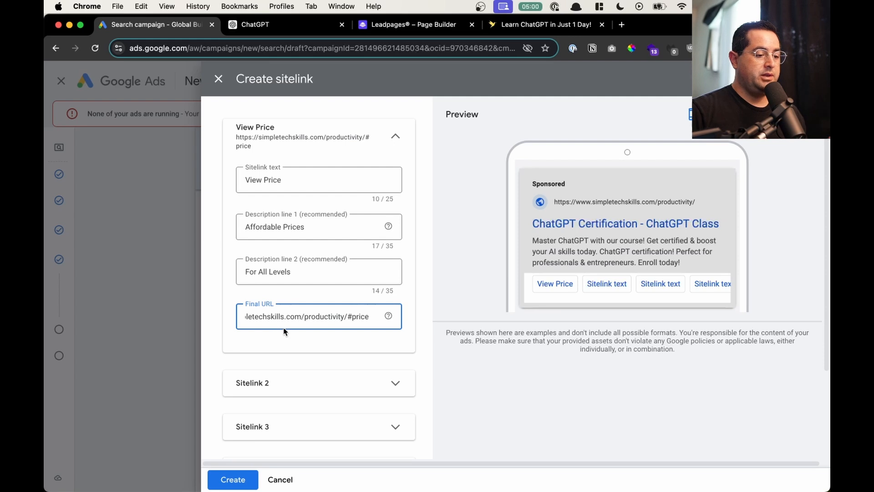
{"action": "left_click_drag", "start_coordinate": [295, 316], "coordinate": [267, 315]}
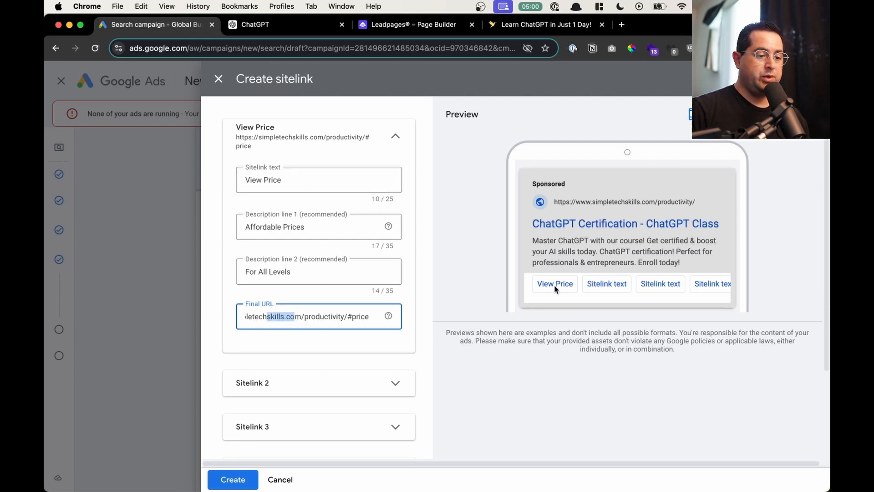
{"action": "left_click_drag", "start_coordinate": [311, 226], "coordinate": [272, 226]}
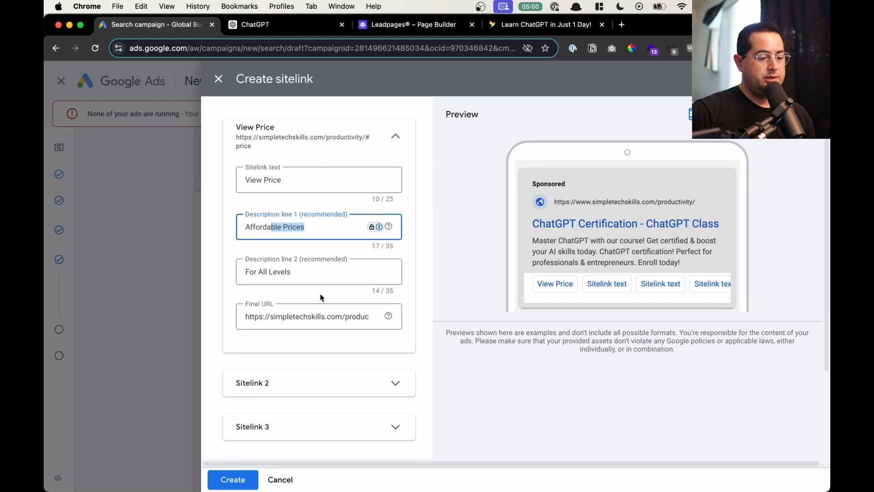
{"action": "left_click_drag", "start_coordinate": [326, 316], "coordinate": [376, 324]}
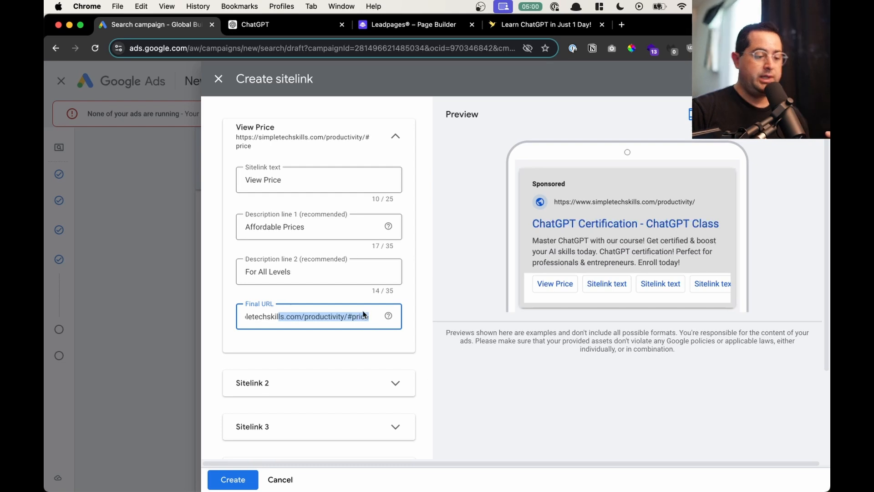
{"action": "scroll", "coordinate": [341, 252], "scroll_direction": "down", "scroll_amount": 3}
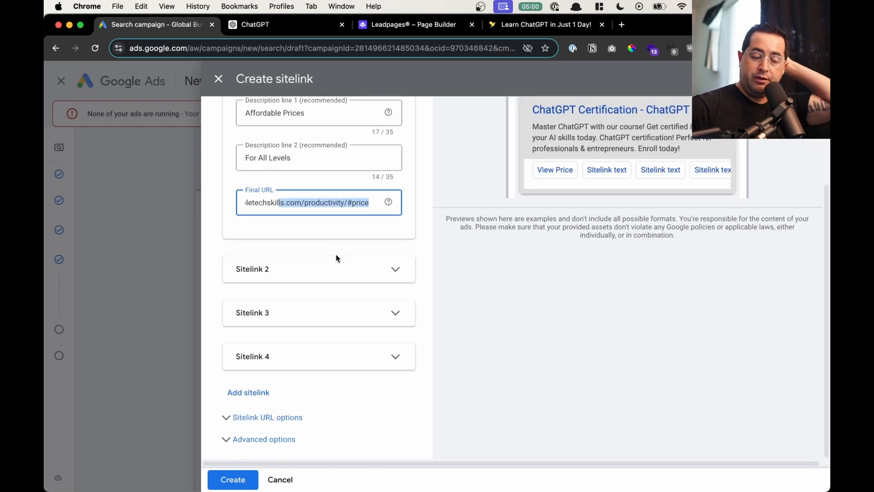
{"action": "scroll", "coordinate": [335, 260], "scroll_direction": "up", "scroll_amount": 3}
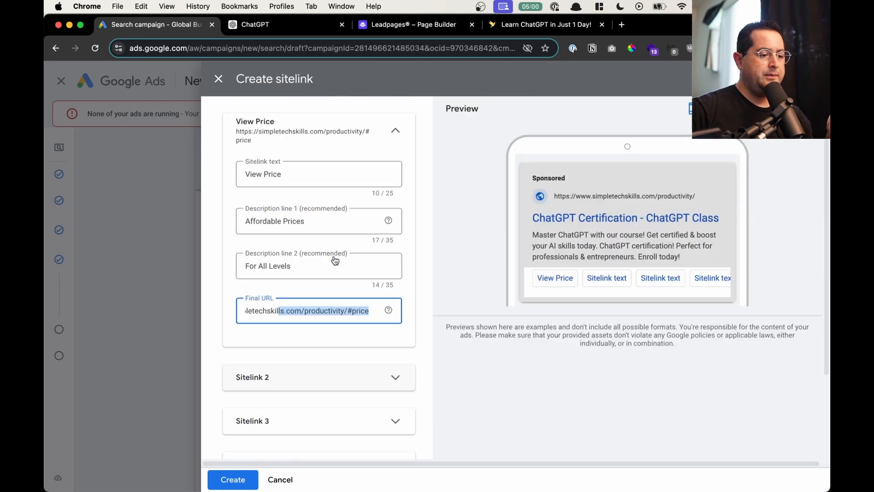
Step: Expand the Sitelink 2 form and change the View Price sitelink's second description line to "Pricing Information"
{"action": "left_click", "coordinate": [310, 374]}
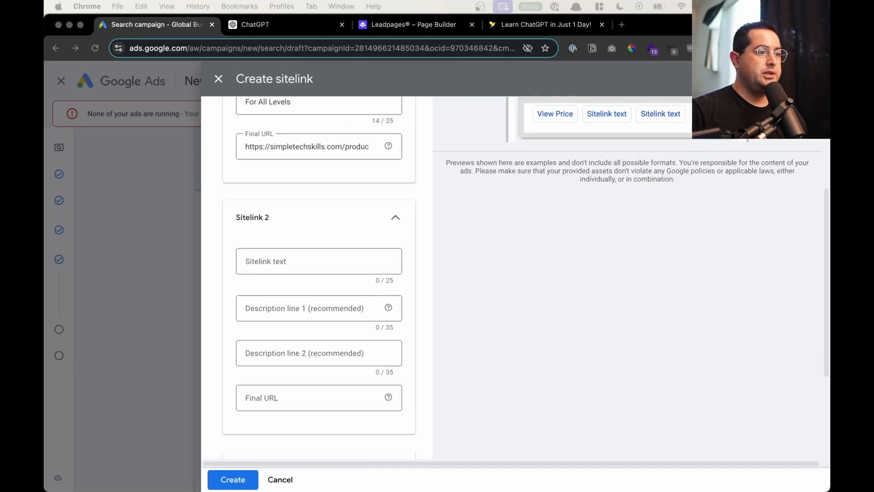
{"action": "scroll", "coordinate": [331, 214], "scroll_direction": "up", "scroll_amount": 3}
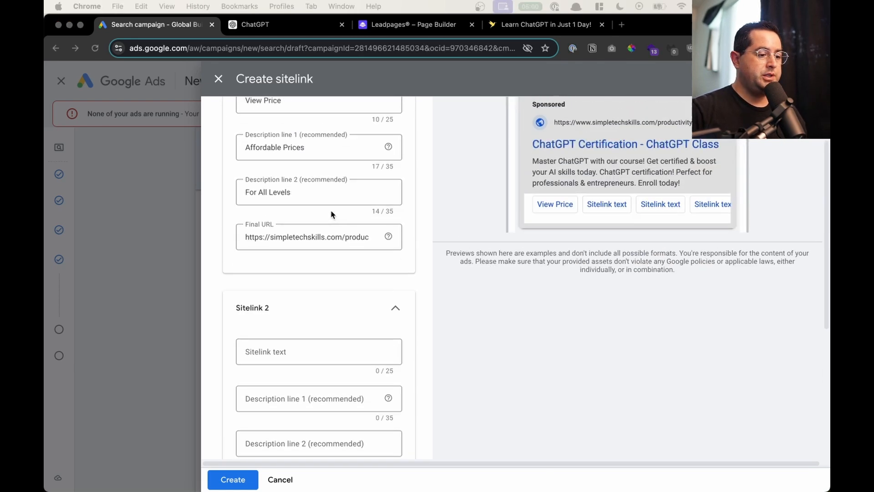
{"action": "triple_click", "coordinate": [302, 191]}
{"action": "type", "text": "Pricing Information"}
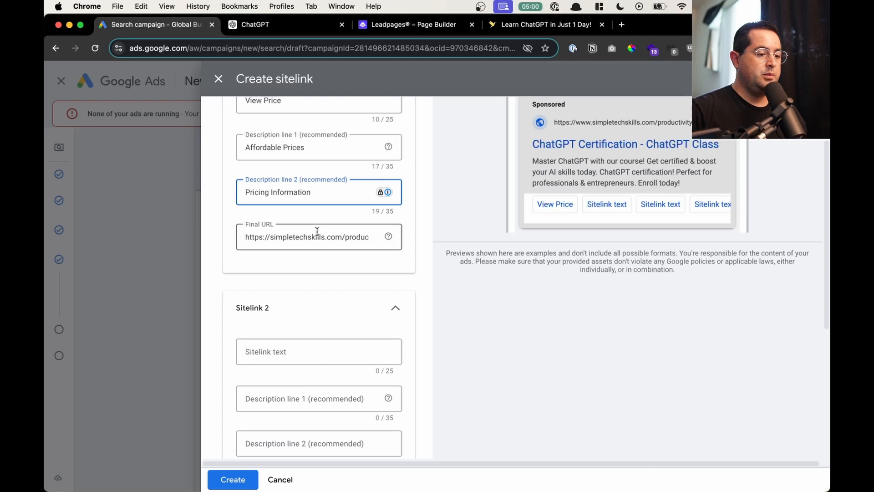
{"action": "scroll", "coordinate": [316, 233], "scroll_direction": "up", "scroll_amount": 3}
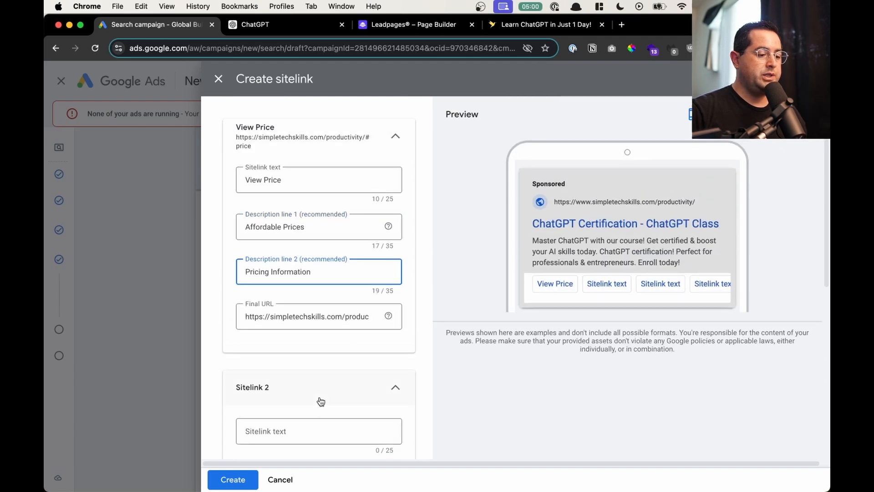
{"action": "scroll", "coordinate": [322, 339], "scroll_direction": "down", "scroll_amount": 4}
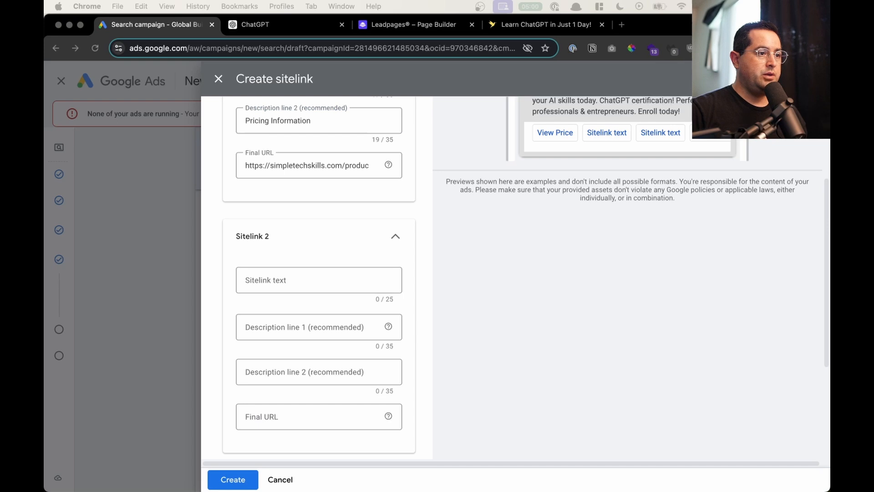
Step: Set the Sitelink 2 text to "ChatGPT Beginner Course"
{"action": "left_click", "coordinate": [282, 286]}
{"action": "type", "text": "Beginner Course"}
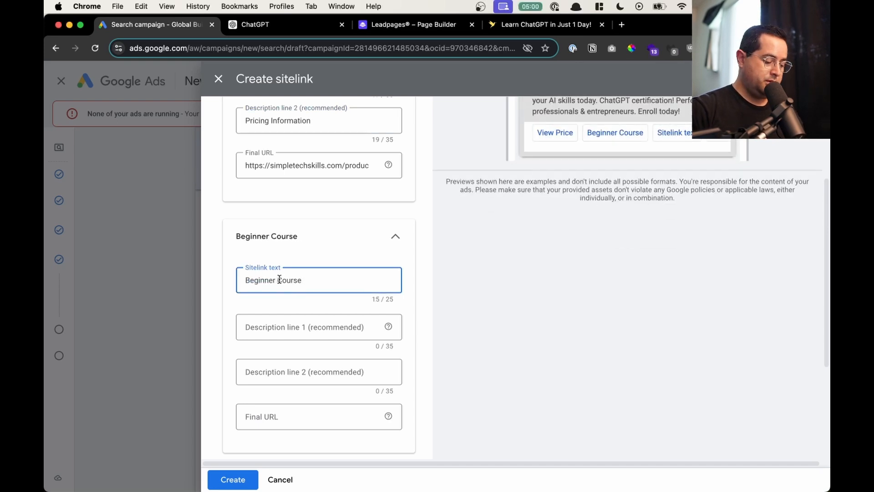
{"action": "left_click", "coordinate": [279, 280]}
{"action": "type", "text": "Ca"}
{"action": "key", "text": "BackSpace"}
{"action": "key", "text": "BackSpace"}
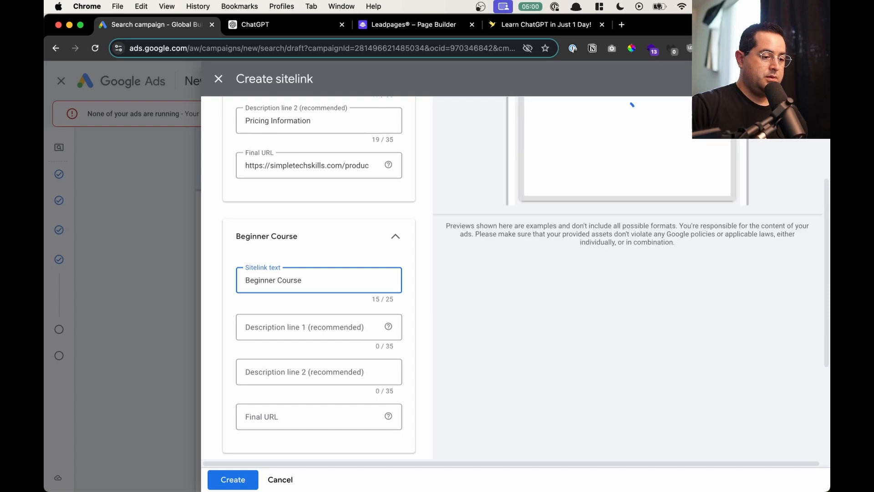
{"action": "type", "text": "ChatGPT"}
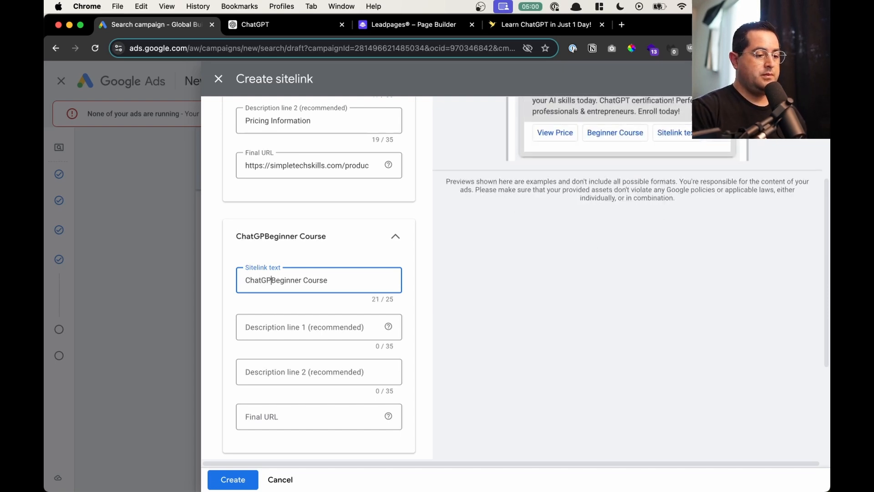
Step: Give the ChatGPT Beginner Course sitelink the descriptions "For all levels" and "Get started today"
{"action": "left_click", "coordinate": [292, 327]}
{"action": "type", "text": "For A"}
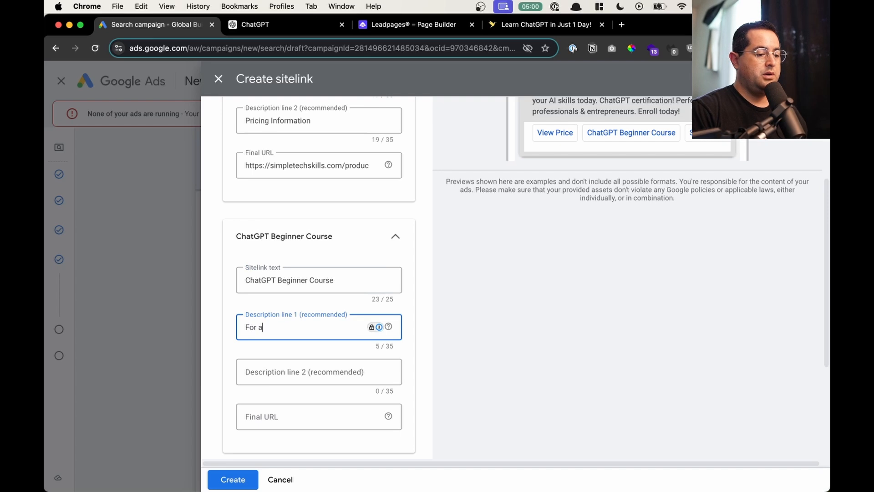
{"action": "key", "text": "Tab"}
{"action": "key", "text": "Tab"}
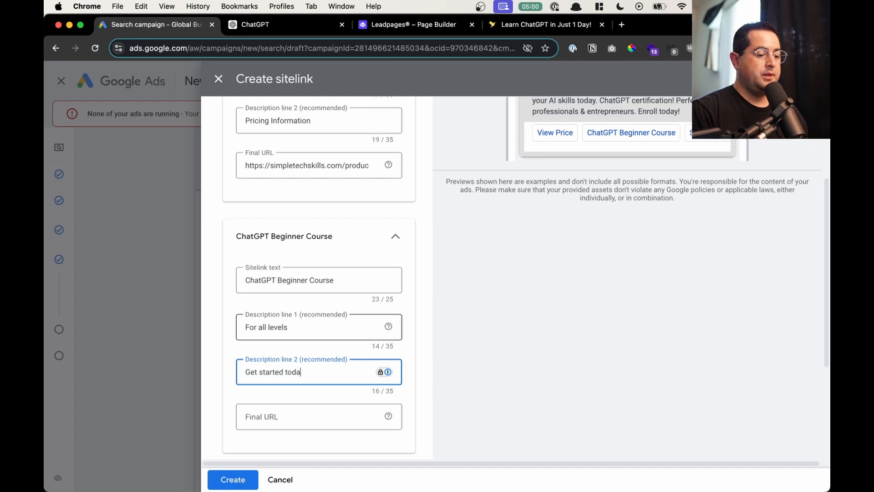
{"action": "key", "text": "super+Tab"}
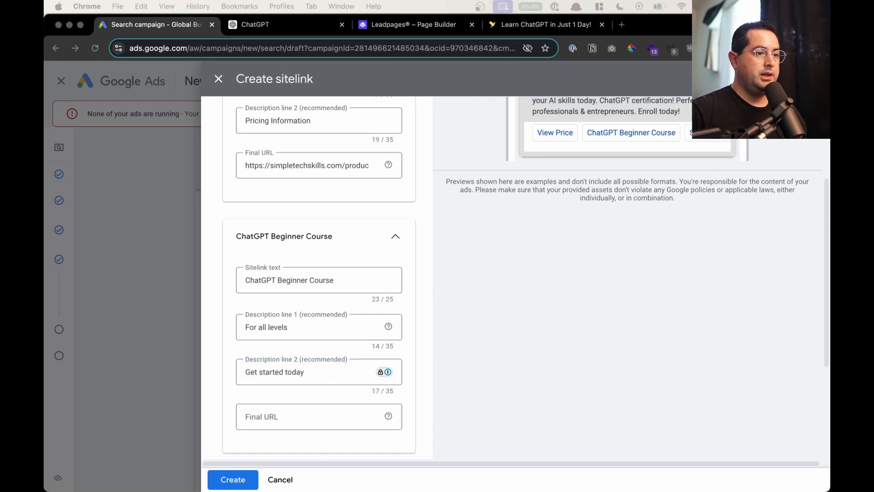
Step: Switch to the Leadpages page builder and look through the section names in the landing page's layout
{"action": "left_click", "coordinate": [426, 28]}
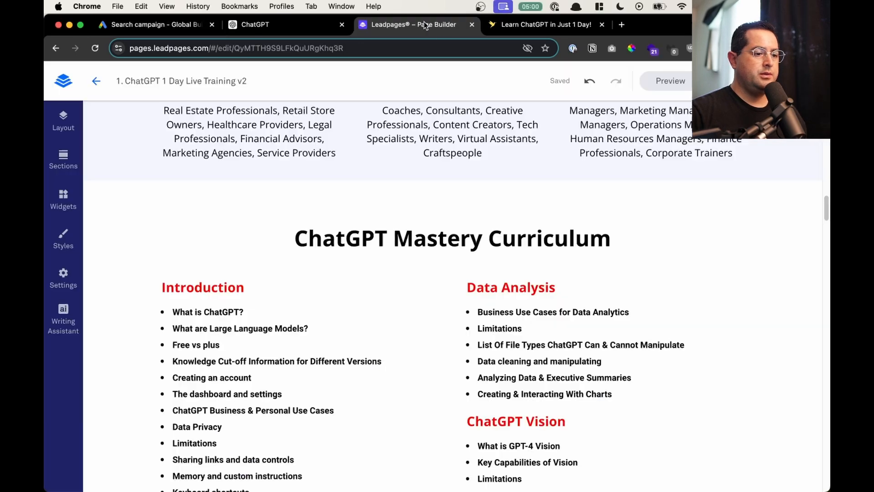
{"action": "left_click", "coordinate": [63, 155]}
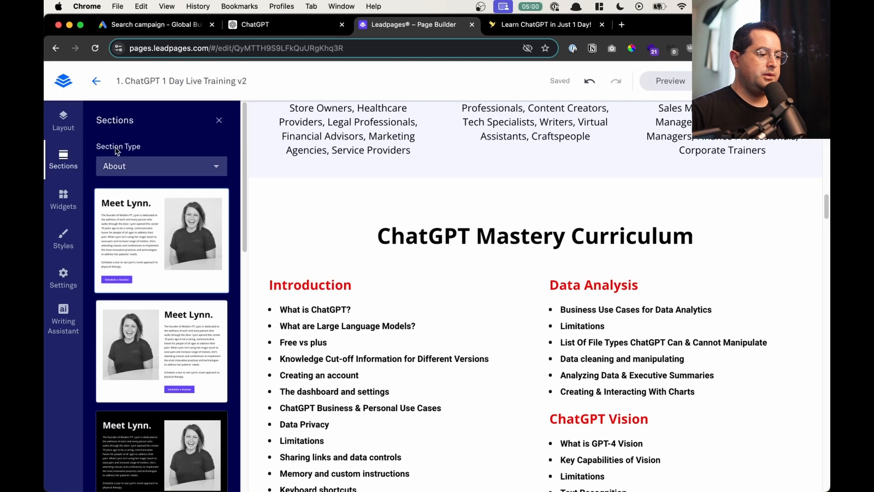
{"action": "left_click", "coordinate": [63, 122]}
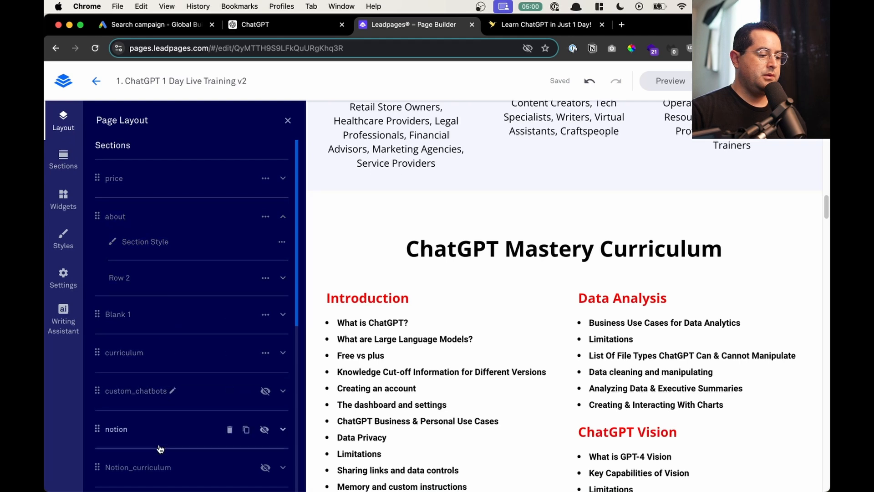
{"action": "scroll", "coordinate": [159, 448], "scroll_direction": "down", "scroll_amount": 5}
{"action": "scroll", "coordinate": [169, 446], "scroll_direction": "down", "scroll_amount": 6}
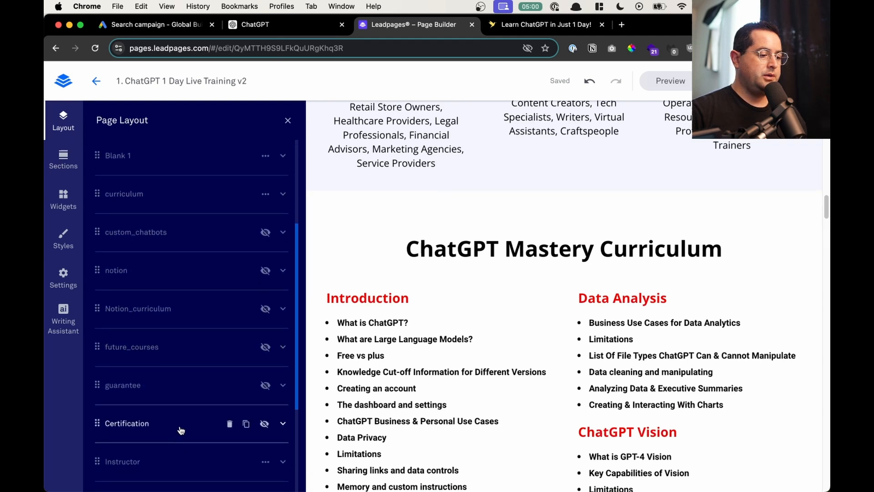
{"action": "scroll", "coordinate": [183, 425], "scroll_direction": "up", "scroll_amount": 11}
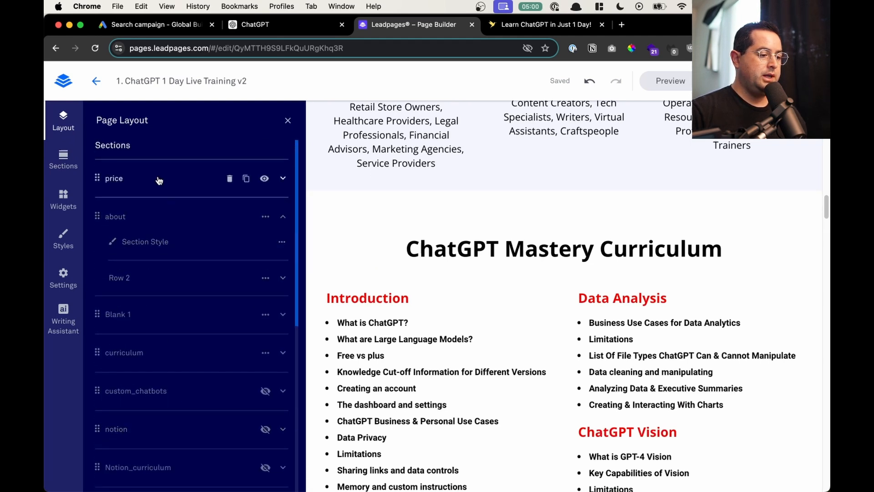
Step: Re-enter "about" as the name of the section below price, save it, and close the page layout
{"action": "left_click", "coordinate": [128, 218]}
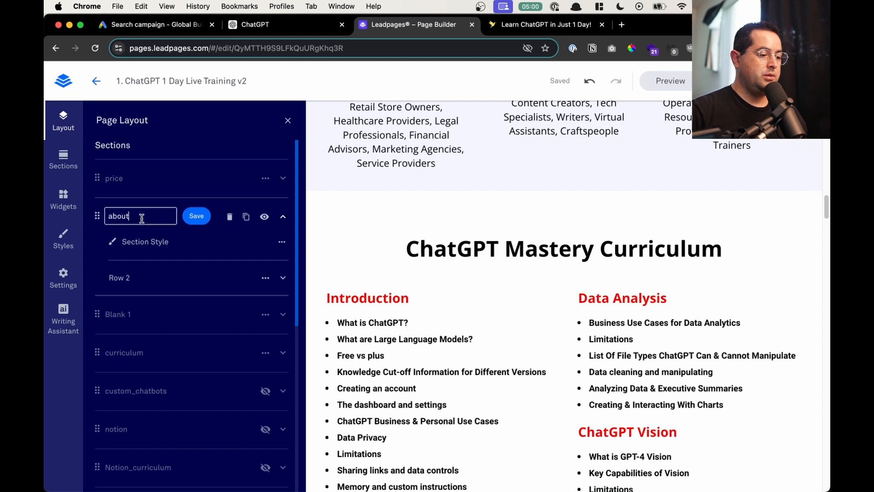
{"action": "double_click", "coordinate": [141, 218]}
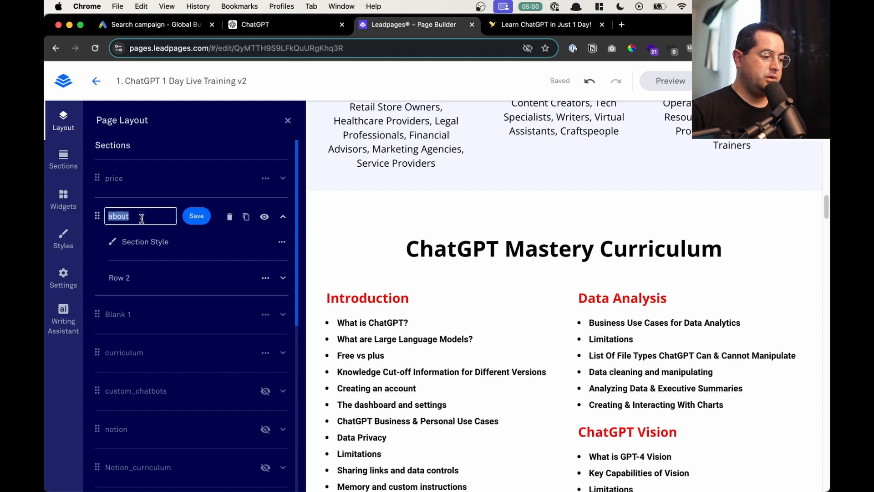
{"action": "type", "text": "s"}
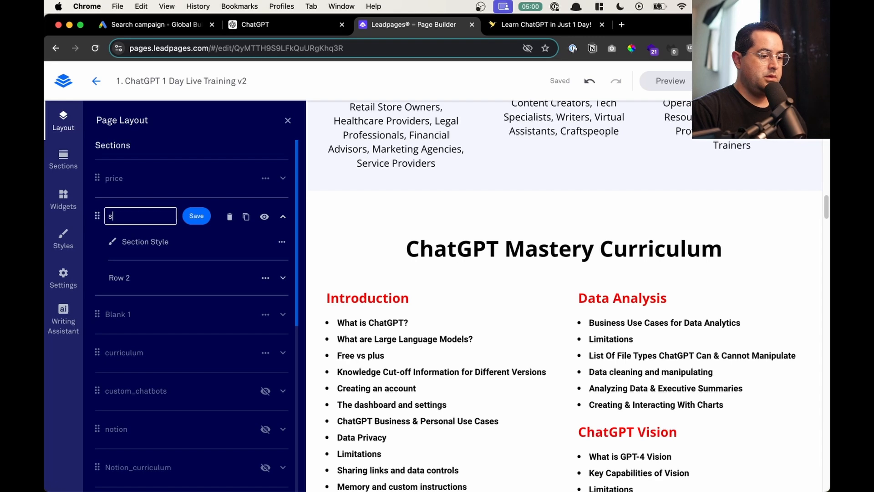
{"action": "type", "text": "tart"}
{"action": "key", "text": "super+a"}
{"action": "type", "text": "a"}
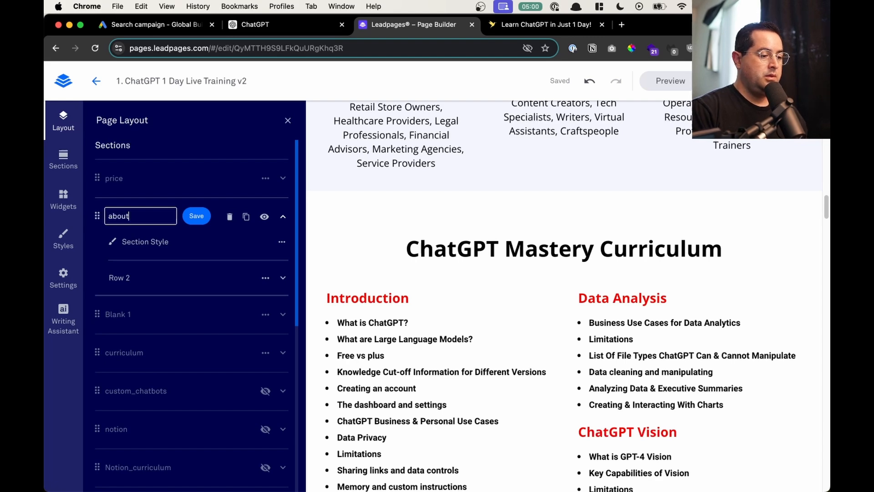
{"action": "left_click", "coordinate": [197, 216]}
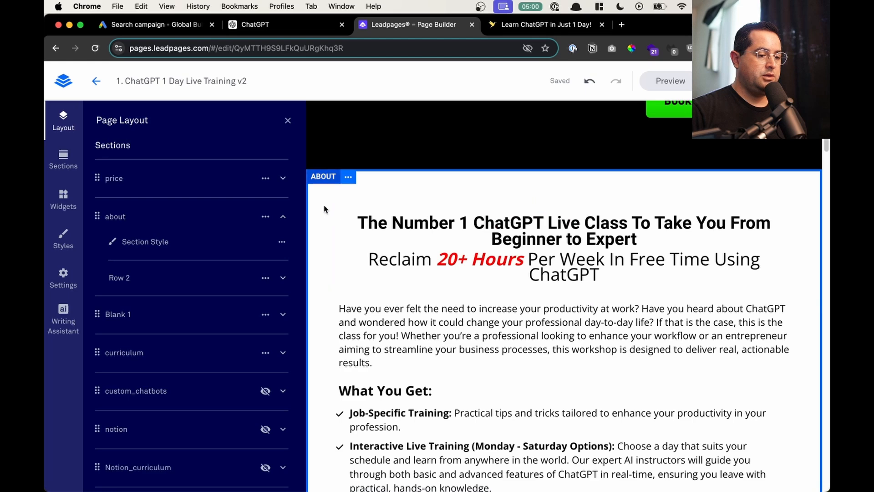
{"action": "left_click", "coordinate": [287, 121]}
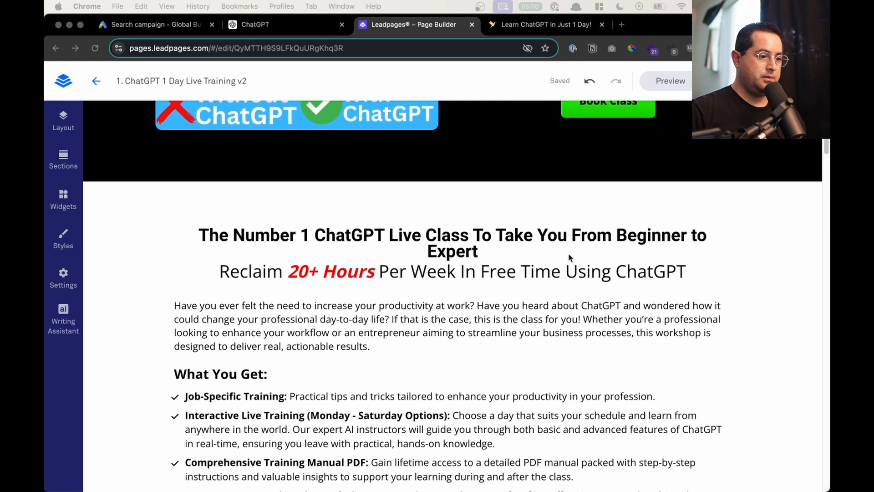
{"action": "left_click", "coordinate": [164, 26]}
{"action": "left_click", "coordinate": [297, 414]}
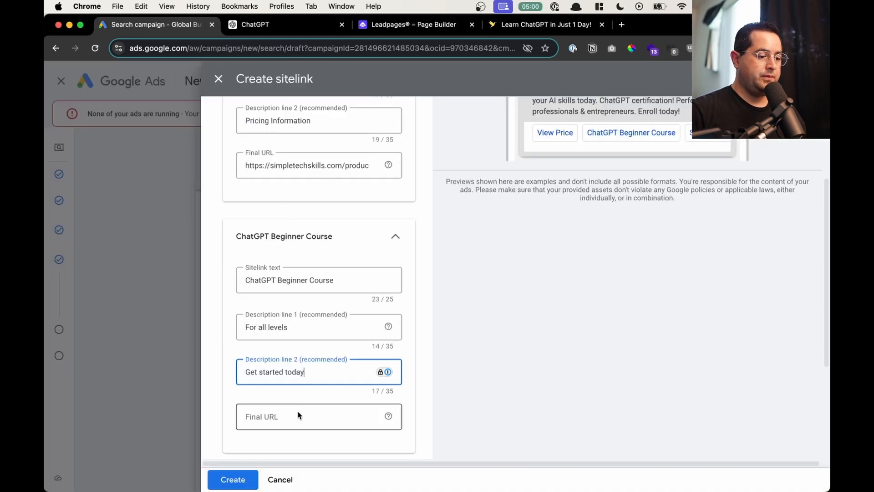
{"action": "type", "text": "https://simpletechskills.com/productivity/#about"}
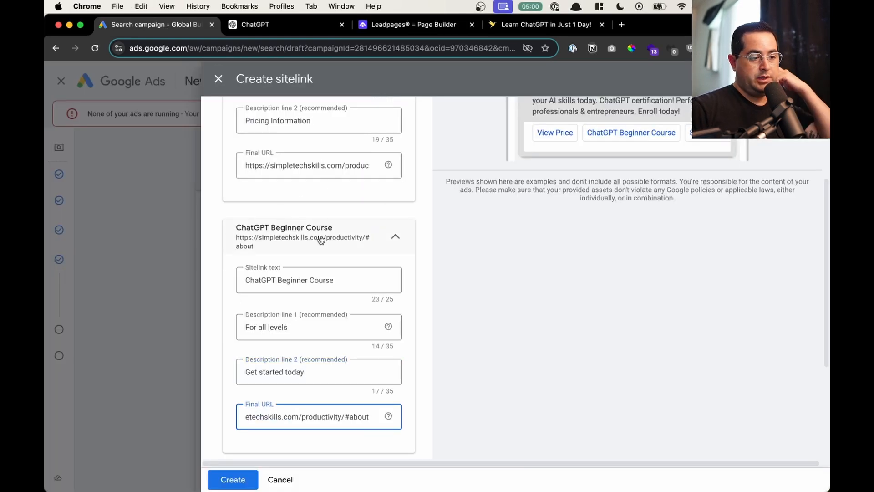
{"action": "scroll", "coordinate": [312, 287], "scroll_direction": "up", "scroll_amount": 3}
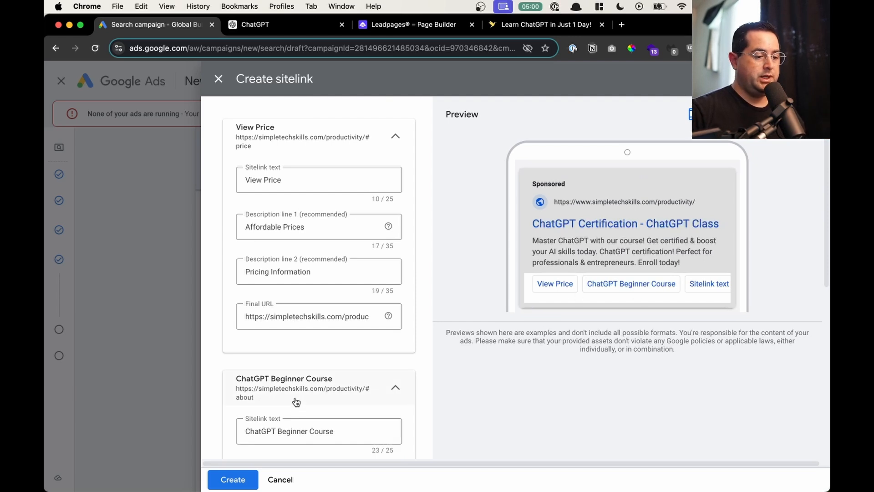
Step: Expand the Sitelink 3 form and set its sitelink text to "What You Will Learn"
{"action": "scroll", "coordinate": [314, 409], "scroll_direction": "down", "scroll_amount": 6}
{"action": "left_click", "coordinate": [302, 368]}
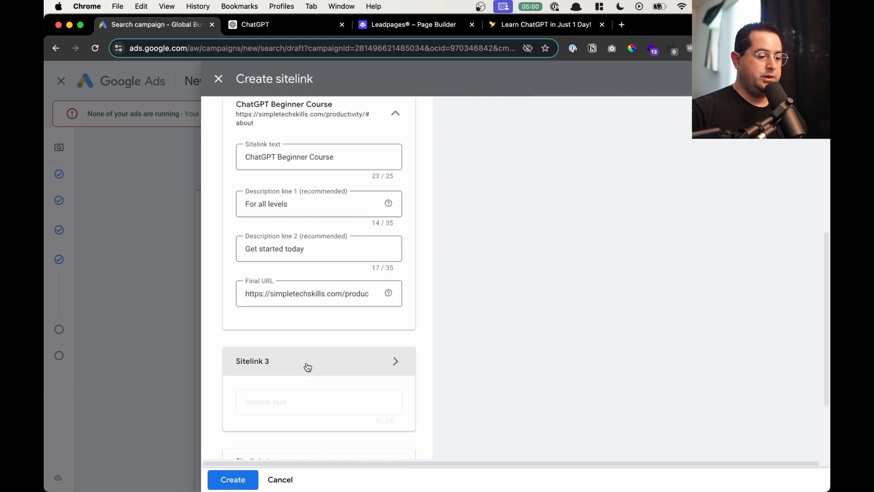
{"action": "left_click", "coordinate": [280, 240]}
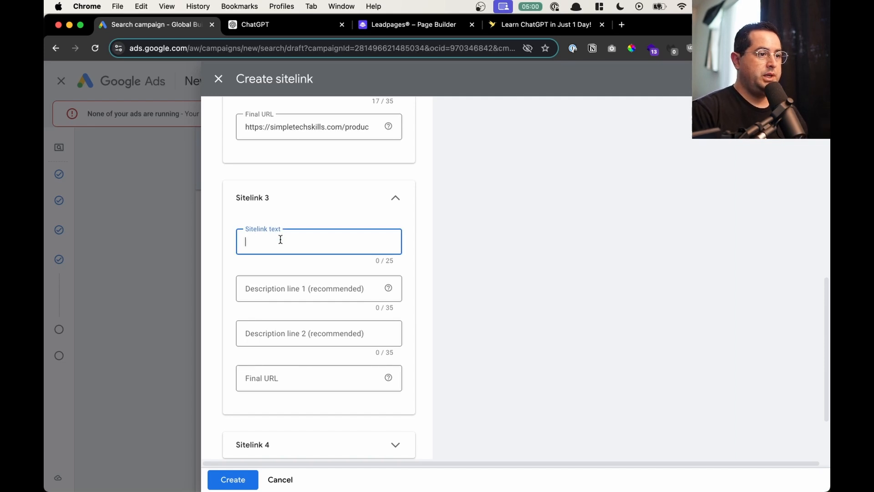
{"action": "type", "text": "What You Will"}
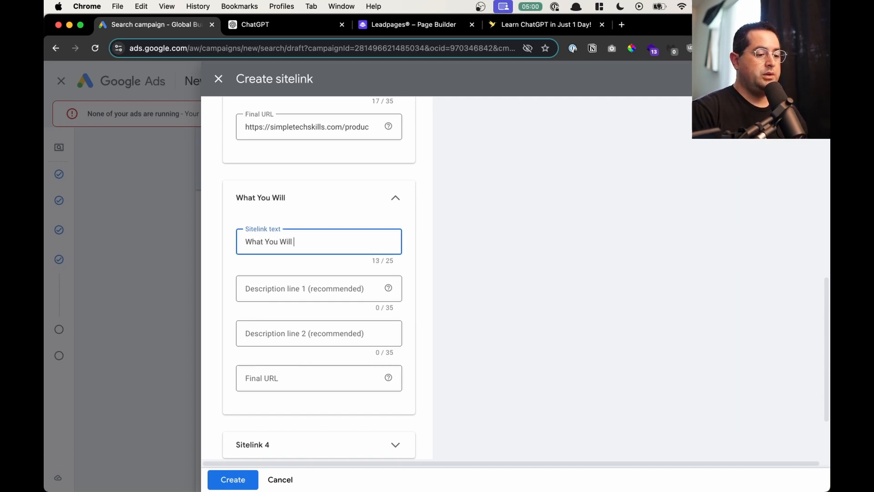
{"action": "type", "text": " Learn"}
{"action": "key", "text": "Tab"}
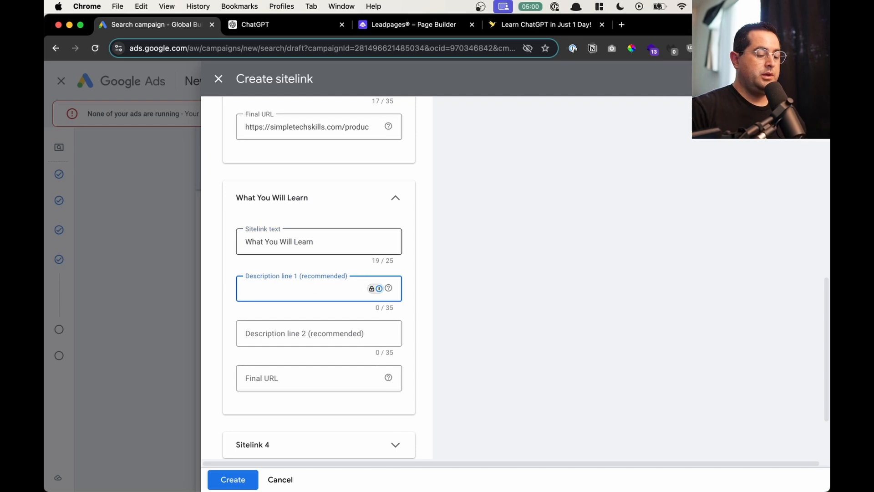
Step: Give the What You Will Learn sitelink the descriptions "View Curriculum" and "View Syllabus", reusing the copied word "curriculum" from the clipboard history
{"action": "key", "text": "cmd+alt+c"}
{"action": "key", "text": "Down"}
{"action": "key", "text": "Down"}
{"action": "key", "text": "Down"}
{"action": "key", "text": "Down"}
{"action": "key", "text": "Down"}
{"action": "key", "text": "Down"}
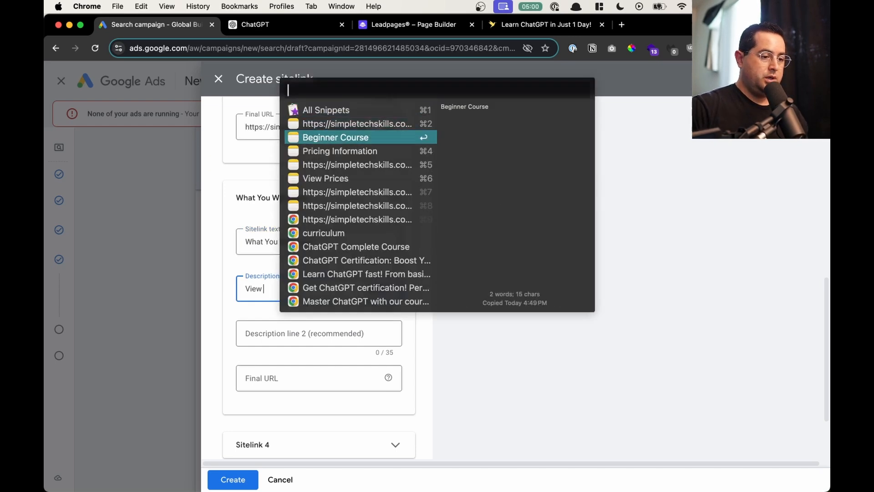
{"action": "key", "text": "Down"}
{"action": "key", "text": "Down"}
{"action": "key", "text": "Down"}
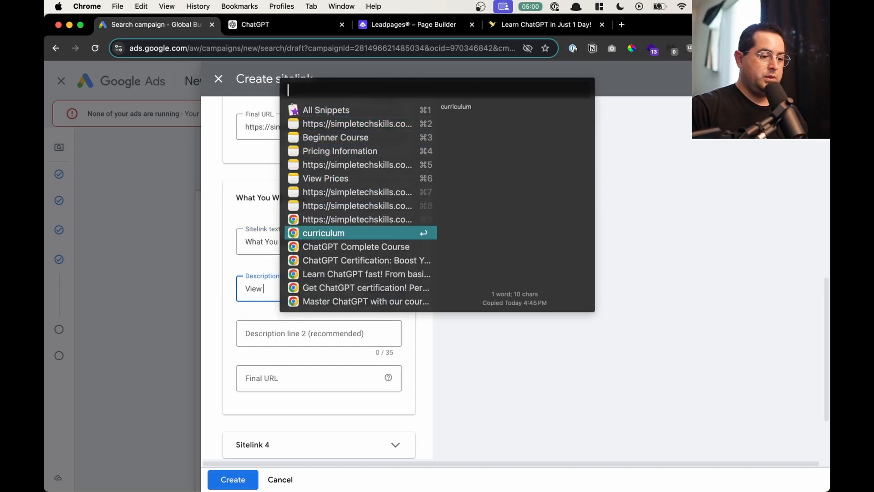
{"action": "key", "text": "Return"}
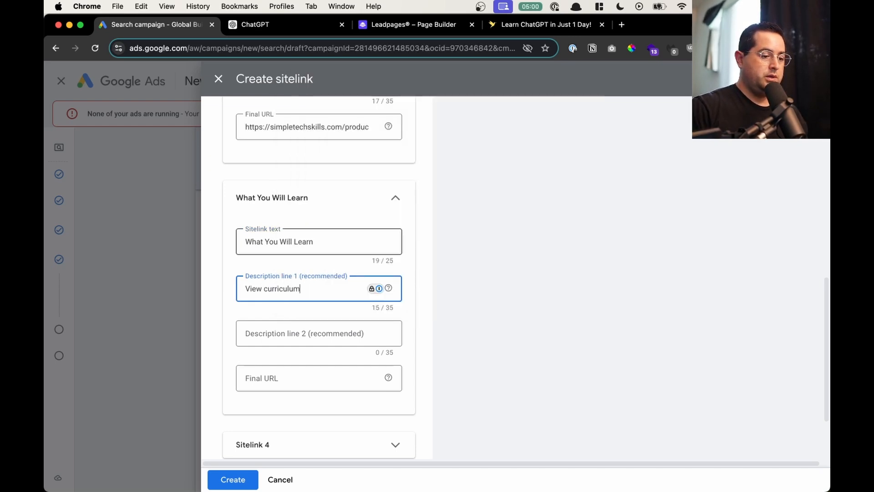
{"action": "left_click", "coordinate": [267, 287]}
{"action": "key", "text": "BackSpace"}
{"action": "type", "text": "C"}
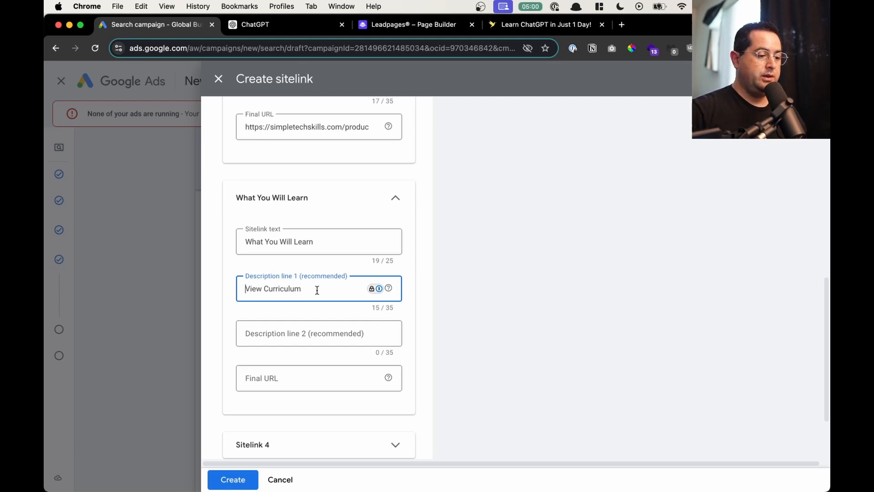
{"action": "left_click", "coordinate": [317, 334]}
{"action": "type", "text": "View Syllabus"}
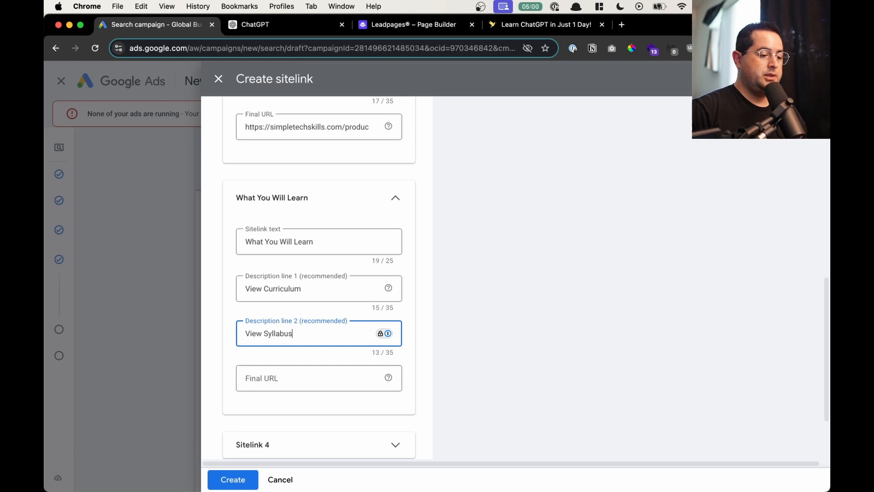
{"action": "key", "text": "Tab"}
{"action": "key", "text": "super+Tab"}
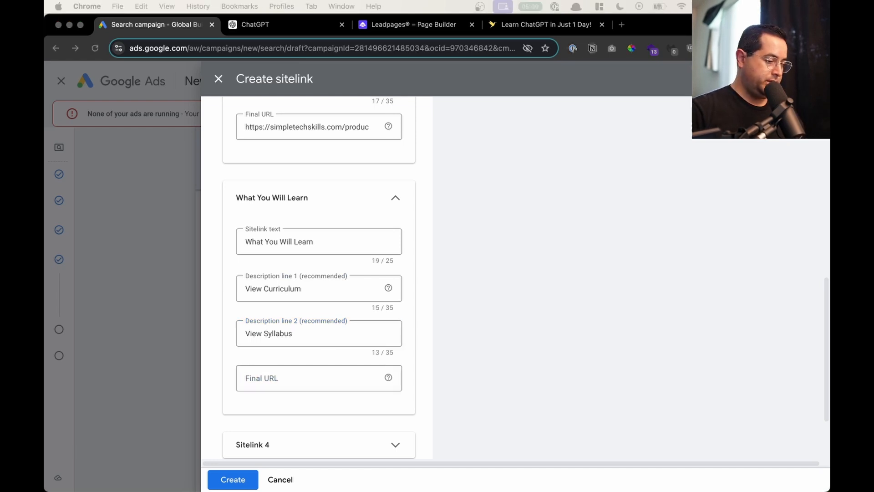
{"action": "left_click", "coordinate": [302, 377]}
{"action": "type", "text": "https://simpletechskills.com/productivity/#curriculum"}
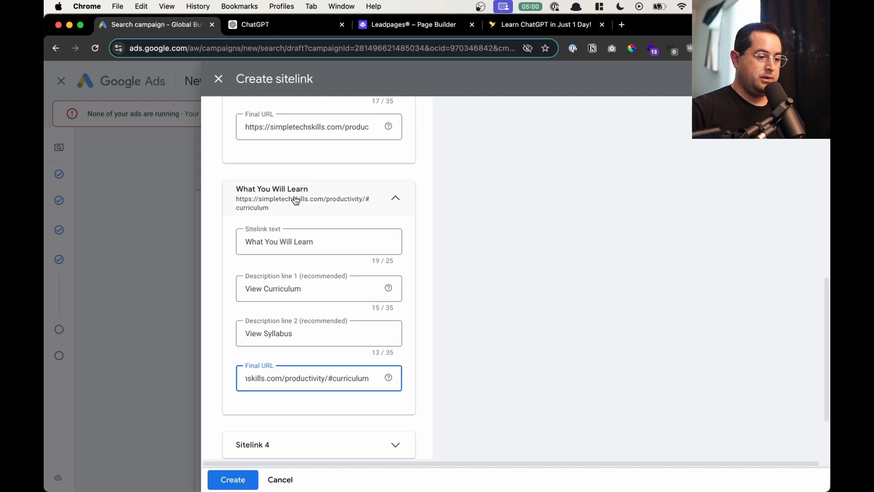
{"action": "scroll", "coordinate": [610, 346], "scroll_direction": "up", "scroll_amount": 7}
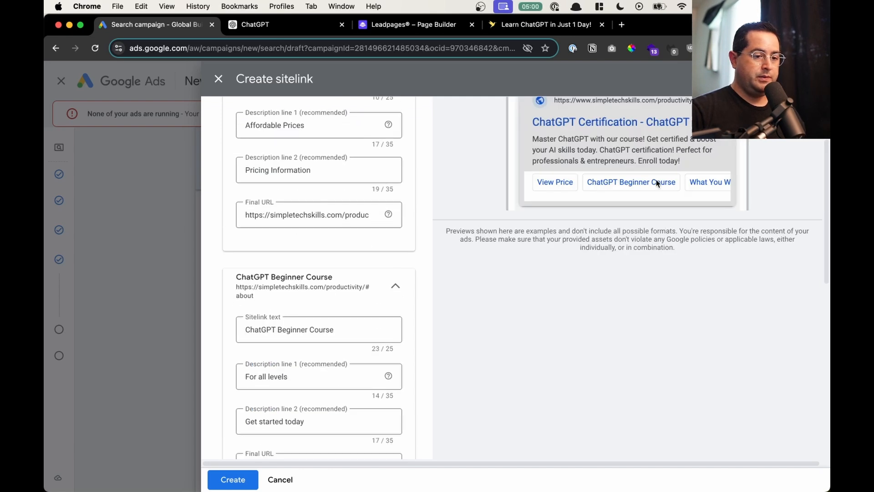
Step: Create the four filled-in sitelinks and go to the Callouts section of the ad
{"action": "scroll", "coordinate": [396, 255], "scroll_direction": "down", "scroll_amount": 9}
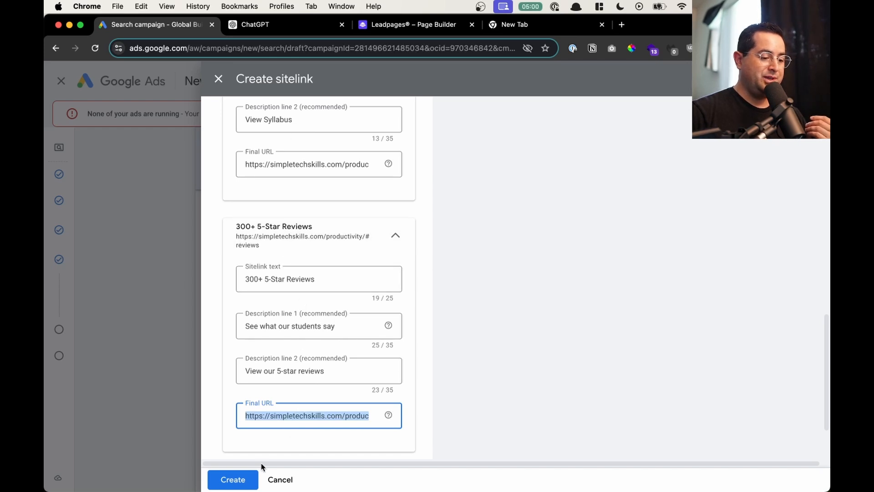
{"action": "left_click", "coordinate": [253, 479]}
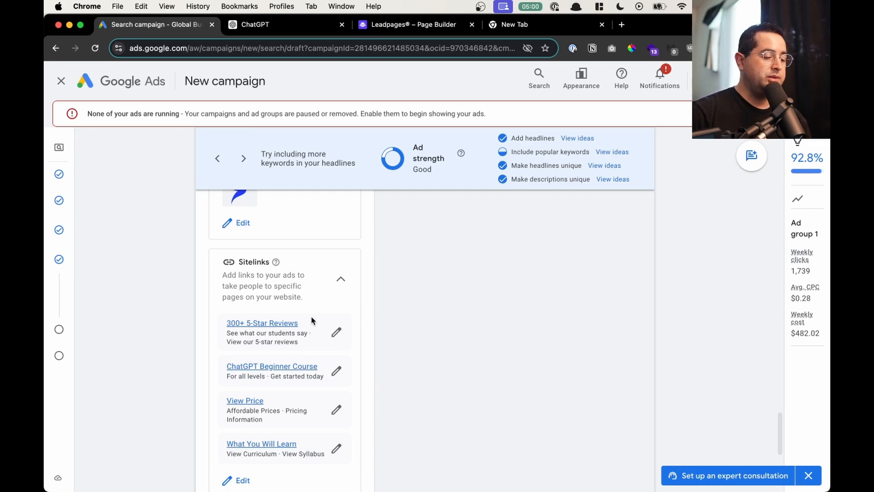
{"action": "scroll", "coordinate": [311, 320], "scroll_direction": "down", "scroll_amount": 6}
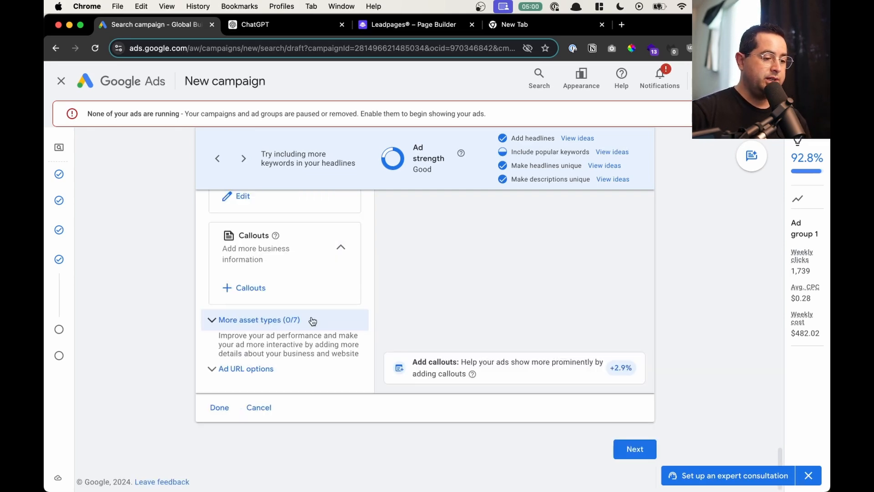
Step: Add and apply campaign callouts "Full ChatGPT Course", "For Beginners", "ChatGPT Certification", "Master ChatGPT In 3 Hours", "Enroll Today" and "Live Instructor"
{"action": "left_click", "coordinate": [254, 320]}
{"action": "left_click", "coordinate": [250, 288]}
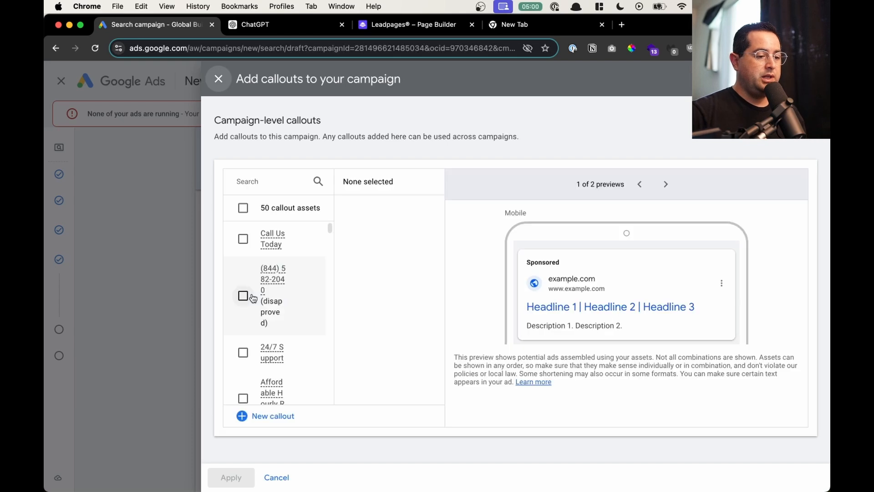
{"action": "left_click", "coordinate": [248, 415]}
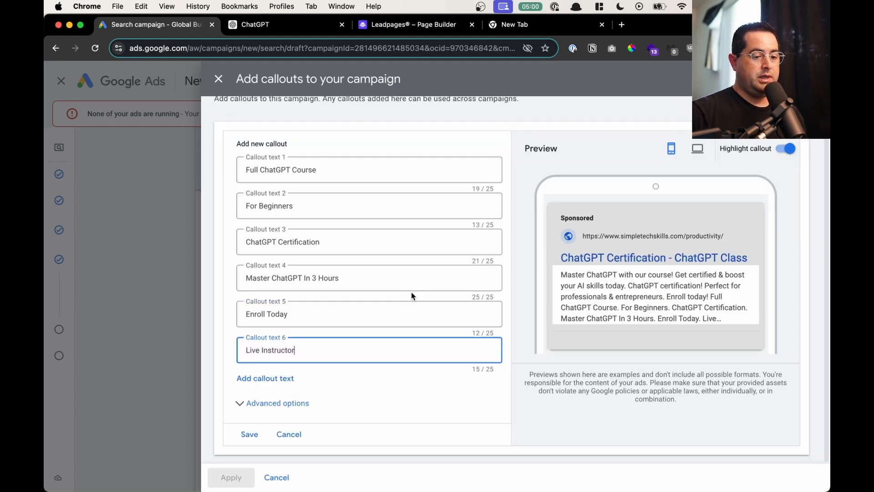
{"action": "left_click", "coordinate": [250, 434]}
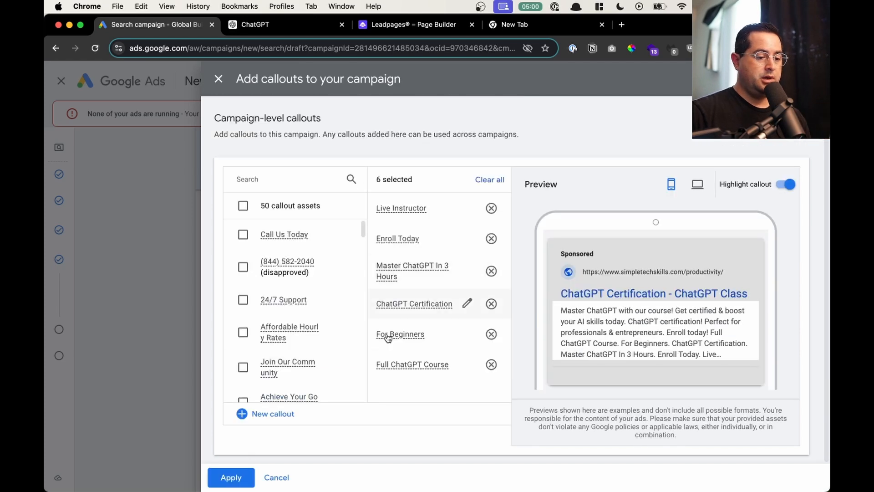
{"action": "left_click", "coordinate": [226, 476]}
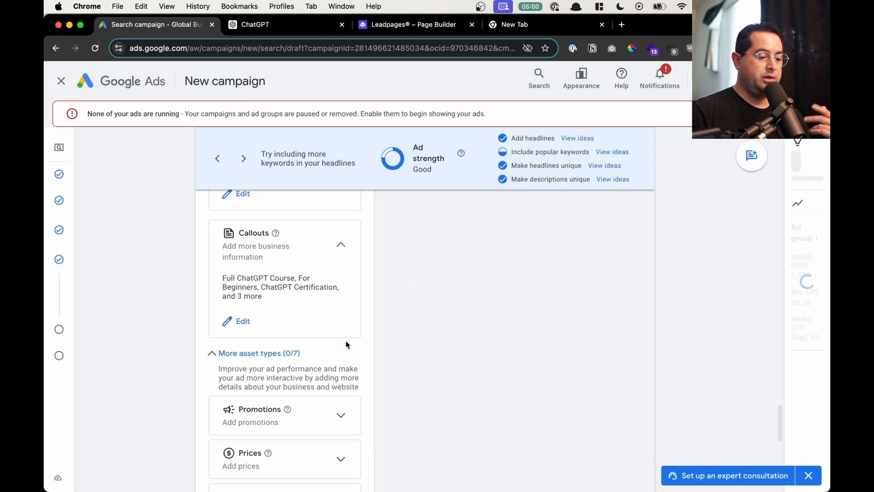
Step: Look through the additional asset types, including promotions, prices, calls, structured snippets, lead forms, locations and apps
{"action": "scroll", "coordinate": [347, 343], "scroll_direction": "down", "scroll_amount": 5}
{"action": "scroll", "coordinate": [346, 343], "scroll_direction": "down", "scroll_amount": 1}
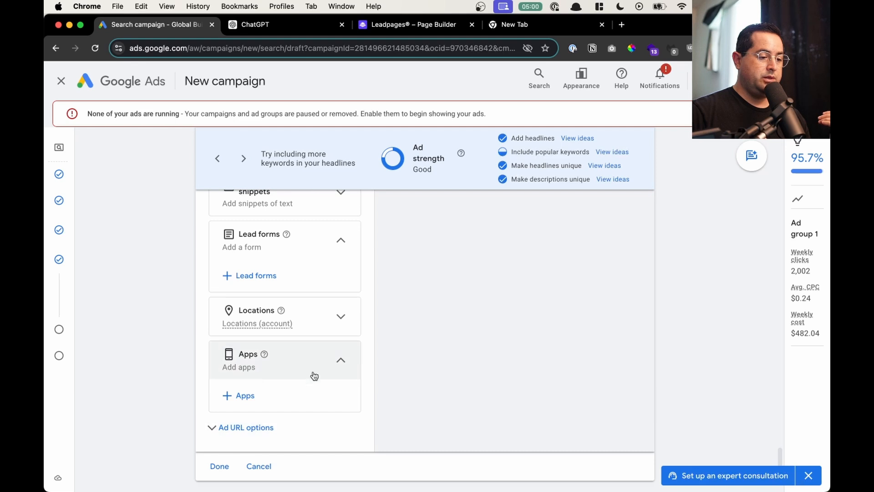
{"action": "scroll", "coordinate": [289, 362], "scroll_direction": "up", "scroll_amount": 2}
{"action": "scroll", "coordinate": [250, 296], "scroll_direction": "up", "scroll_amount": 2}
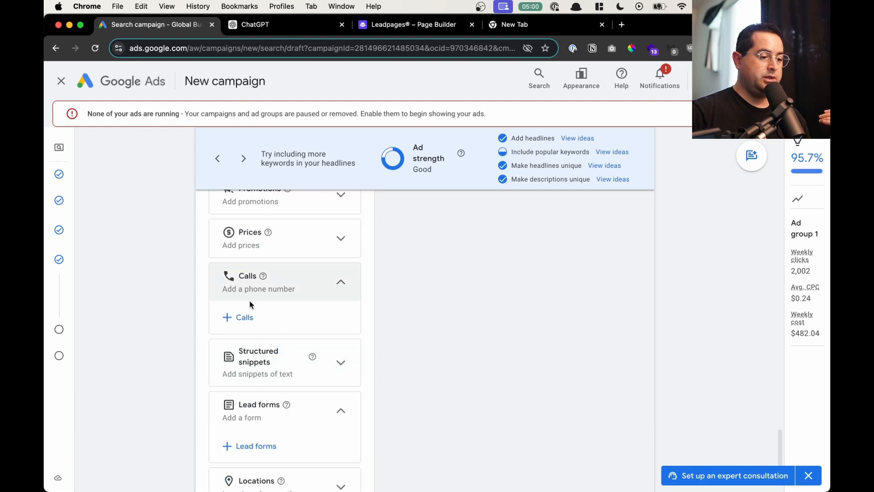
{"action": "scroll", "coordinate": [268, 260], "scroll_direction": "up", "scroll_amount": 2}
{"action": "scroll", "coordinate": [271, 278], "scroll_direction": "down", "scroll_amount": 6}
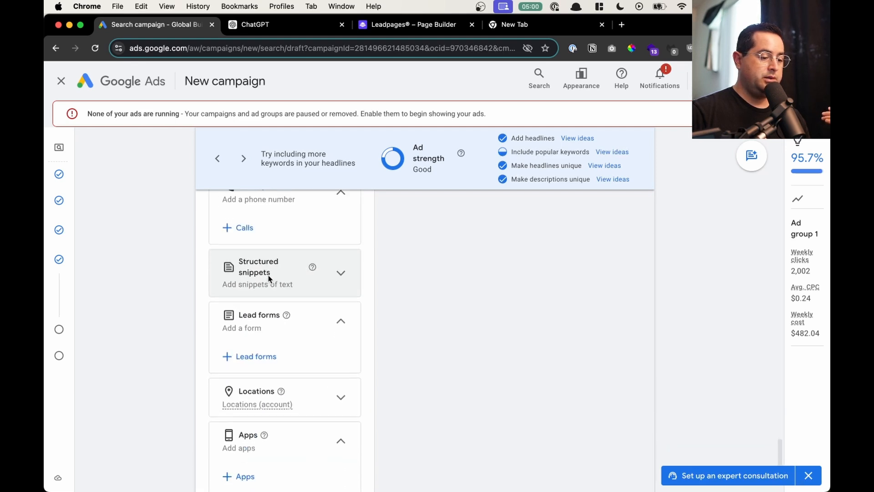
Step: Go back to the ad group's keywords and read through the full list of phrase-match keywords
{"action": "scroll", "coordinate": [268, 276], "scroll_direction": "up", "scroll_amount": 10}
{"action": "scroll", "coordinate": [254, 311], "scroll_direction": "up", "scroll_amount": 15}
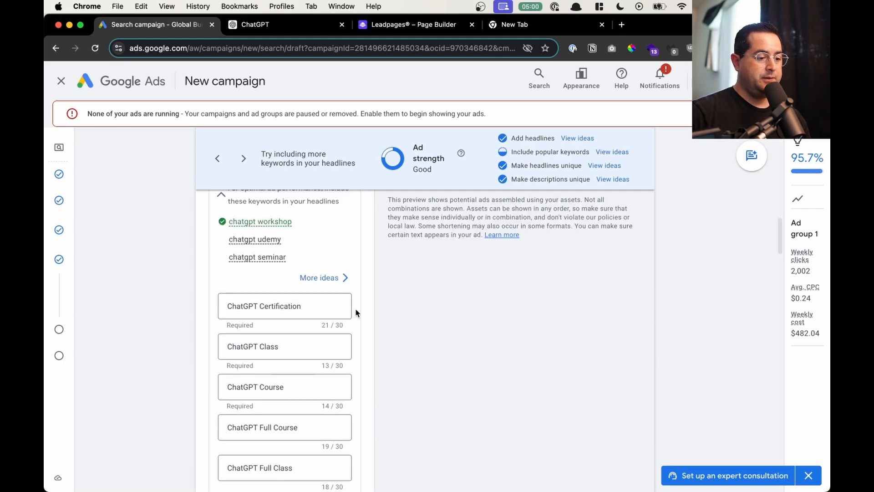
{"action": "scroll", "coordinate": [355, 310], "scroll_direction": "up", "scroll_amount": 10}
{"action": "scroll", "coordinate": [310, 221], "scroll_direction": "up", "scroll_amount": 3}
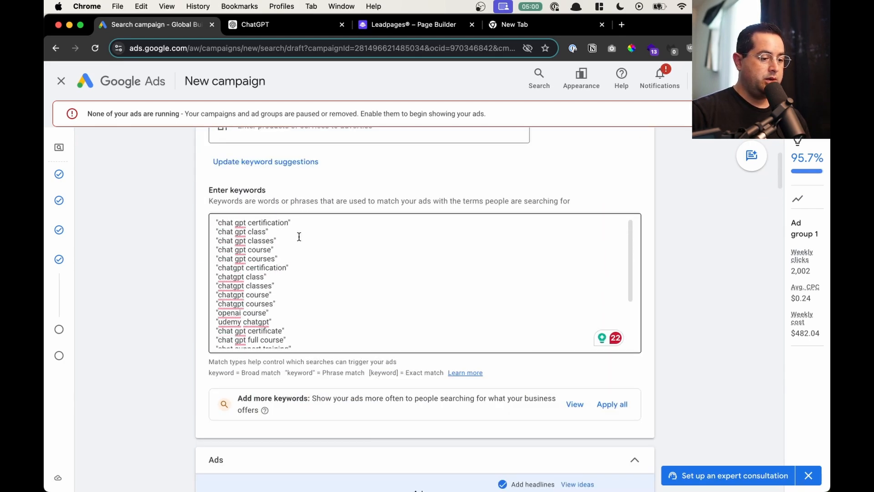
{"action": "scroll", "coordinate": [298, 292], "scroll_direction": "down", "scroll_amount": 3}
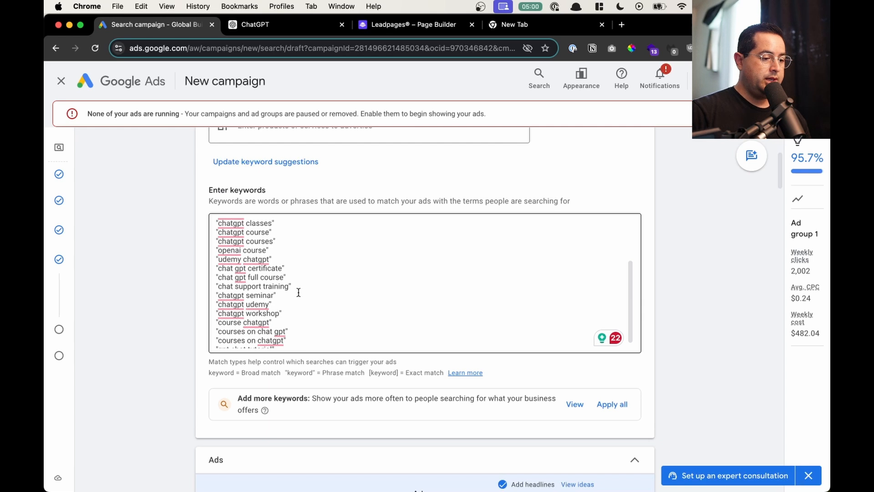
{"action": "scroll", "coordinate": [299, 292], "scroll_direction": "down", "scroll_amount": 5}
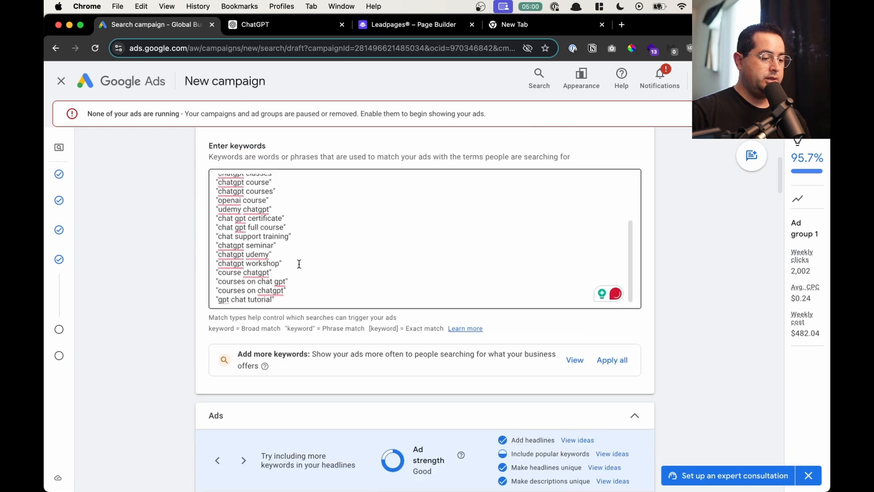
{"action": "scroll", "coordinate": [296, 301], "scroll_direction": "down", "scroll_amount": 3}
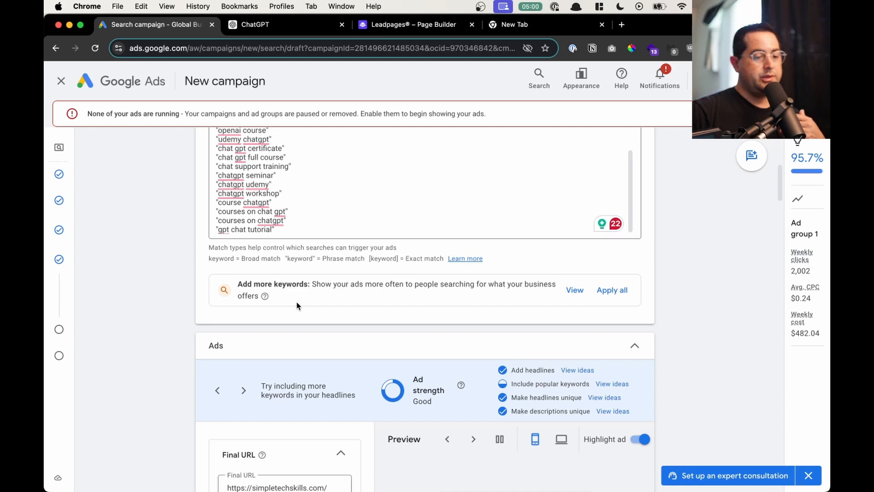
Step: Check the ad's final URL and its "chatgpt" display path against the ad preview
{"action": "scroll", "coordinate": [296, 305], "scroll_direction": "down", "scroll_amount": 10}
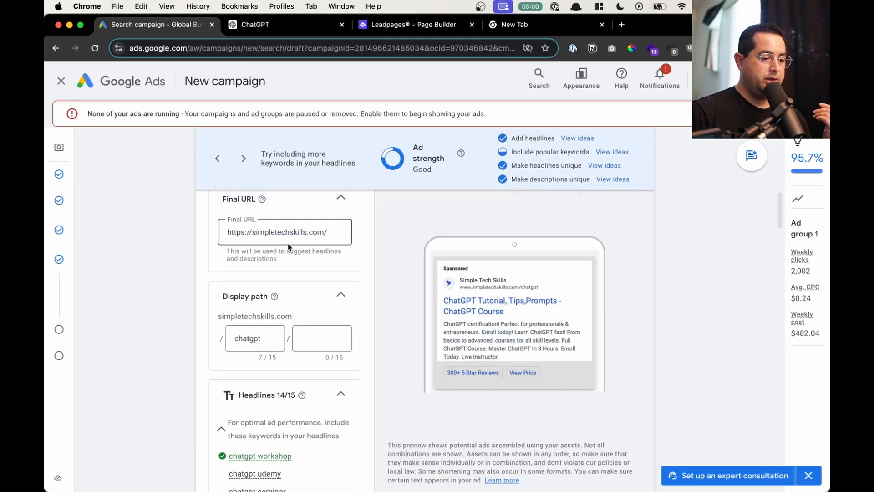
{"action": "left_click_drag", "start_coordinate": [275, 232], "coordinate": [390, 235]}
{"action": "scroll", "coordinate": [341, 264], "scroll_direction": "down", "scroll_amount": 8}
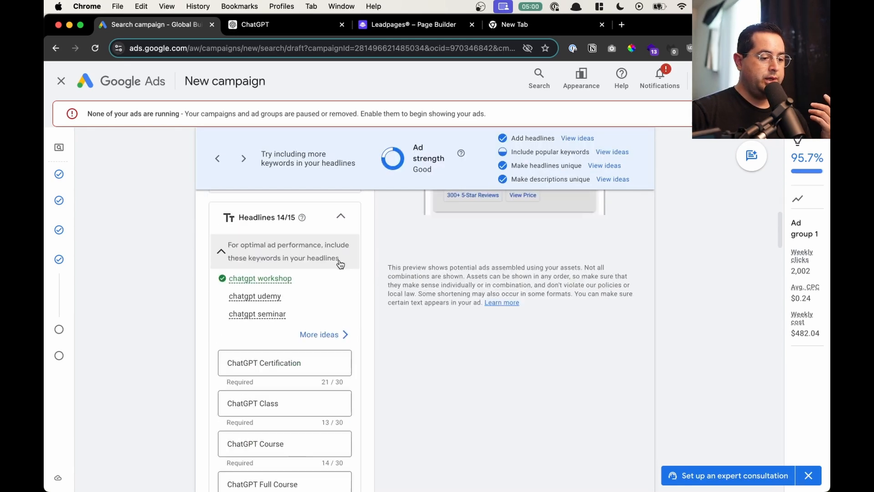
{"action": "scroll", "coordinate": [263, 245], "scroll_direction": "up", "scroll_amount": 4}
{"action": "left_click_drag", "start_coordinate": [265, 253], "coordinate": [224, 258]}
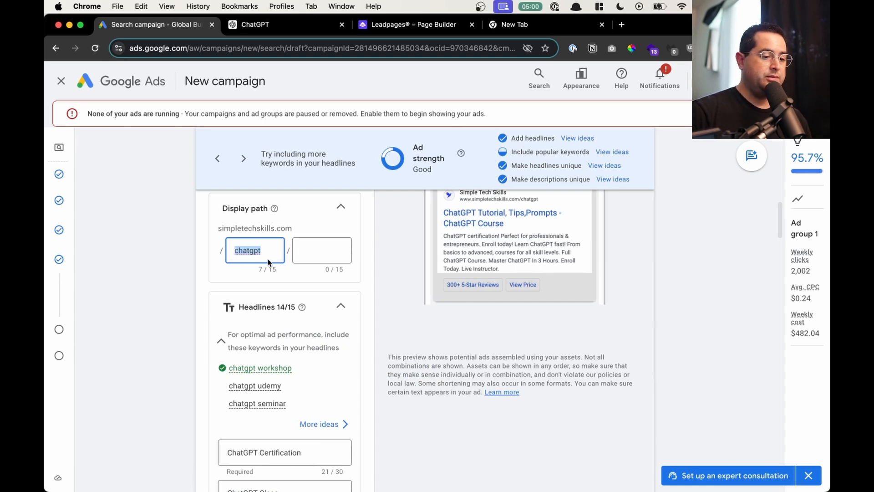
{"action": "scroll", "coordinate": [364, 266], "scroll_direction": "up", "scroll_amount": 6}
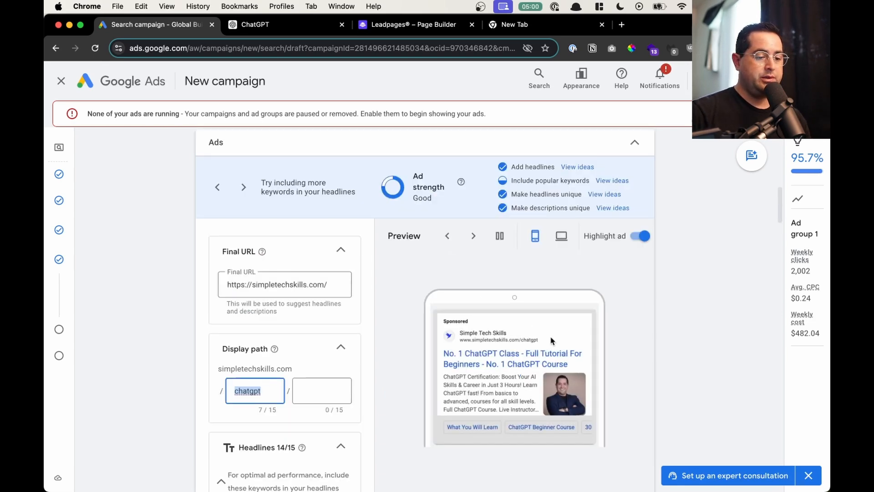
Step: Review the ad's headlines, descriptions, images, business name, logo, sitelinks and remaining asset types
{"action": "scroll", "coordinate": [291, 364], "scroll_direction": "down", "scroll_amount": 10}
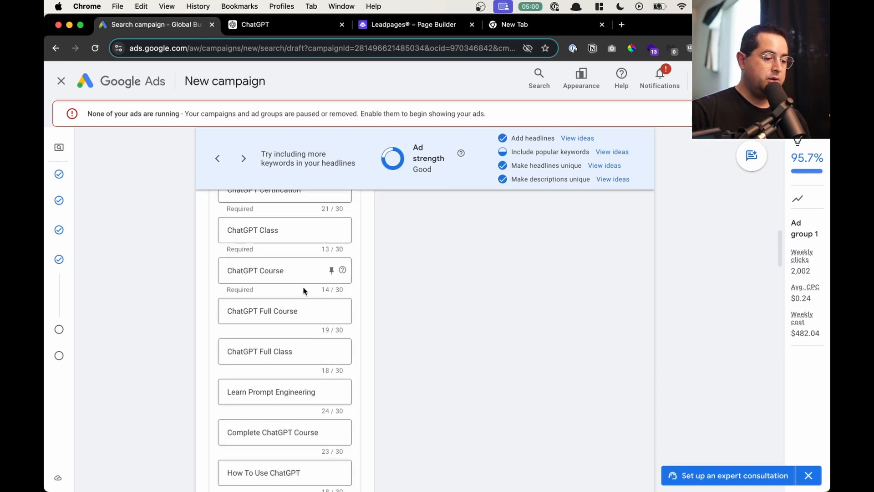
{"action": "scroll", "coordinate": [304, 290], "scroll_direction": "down", "scroll_amount": 12}
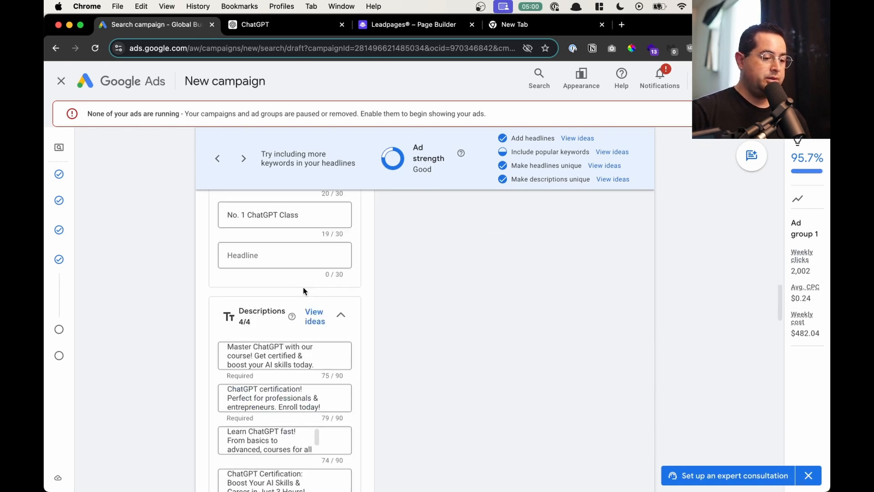
{"action": "scroll", "coordinate": [270, 363], "scroll_direction": "down", "scroll_amount": 2}
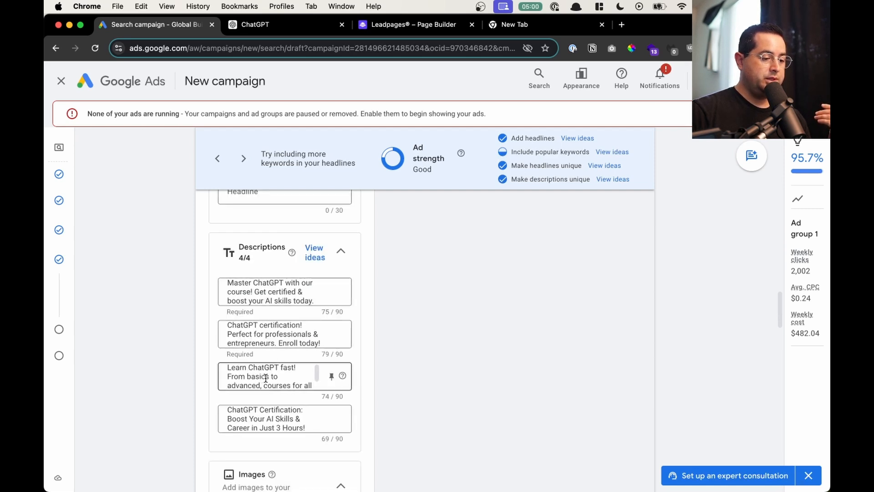
{"action": "scroll", "coordinate": [266, 378], "scroll_direction": "down", "scroll_amount": 1}
{"action": "scroll", "coordinate": [274, 418], "scroll_direction": "down", "scroll_amount": 1}
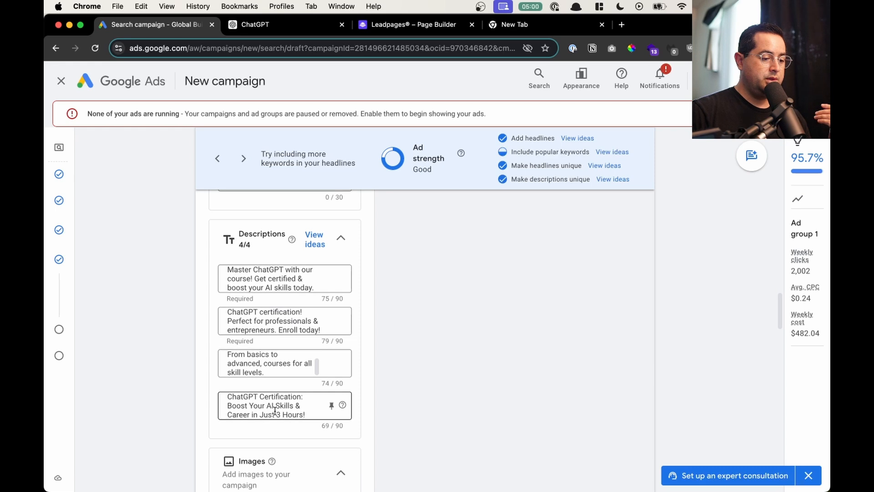
{"action": "scroll", "coordinate": [274, 411], "scroll_direction": "down", "scroll_amount": 1}
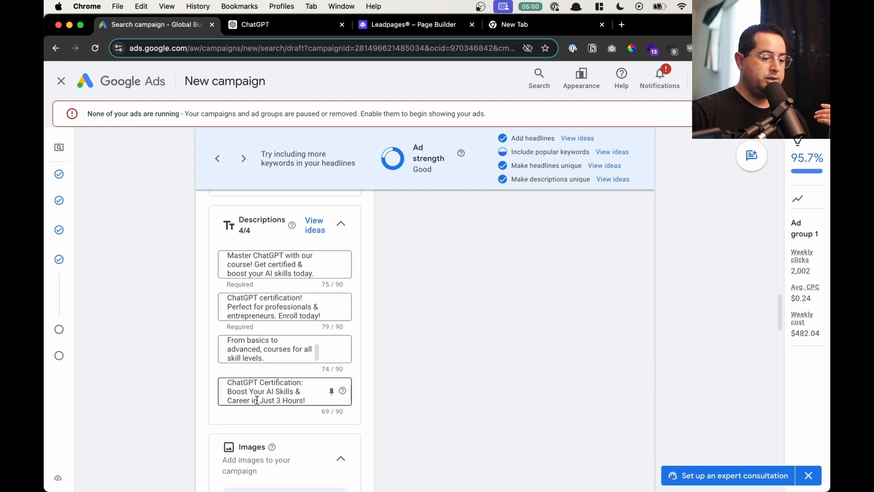
{"action": "scroll", "coordinate": [266, 397], "scroll_direction": "down", "scroll_amount": 10}
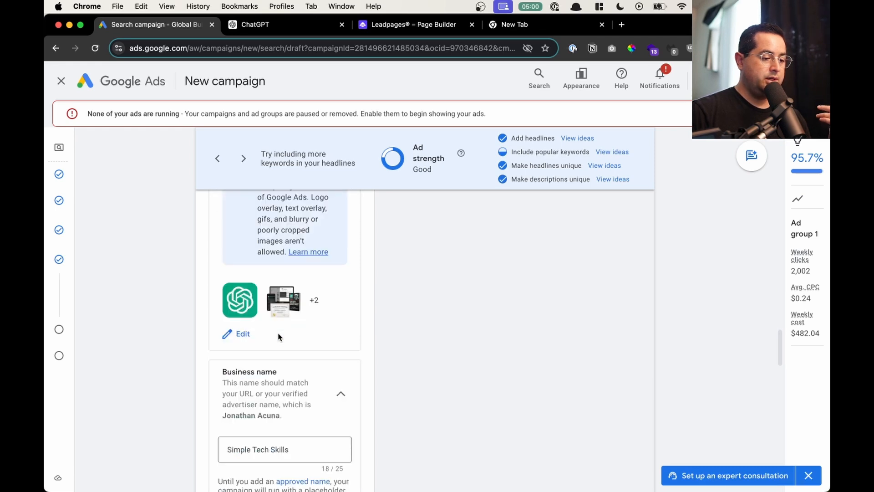
{"action": "scroll", "coordinate": [273, 314], "scroll_direction": "down", "scroll_amount": 5}
{"action": "scroll", "coordinate": [291, 298], "scroll_direction": "down", "scroll_amount": 4}
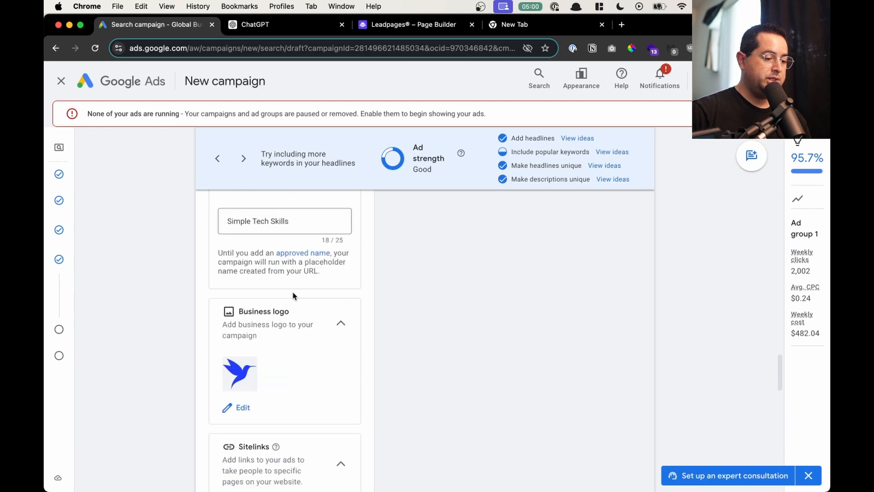
{"action": "scroll", "coordinate": [243, 309], "scroll_direction": "down", "scroll_amount": 4}
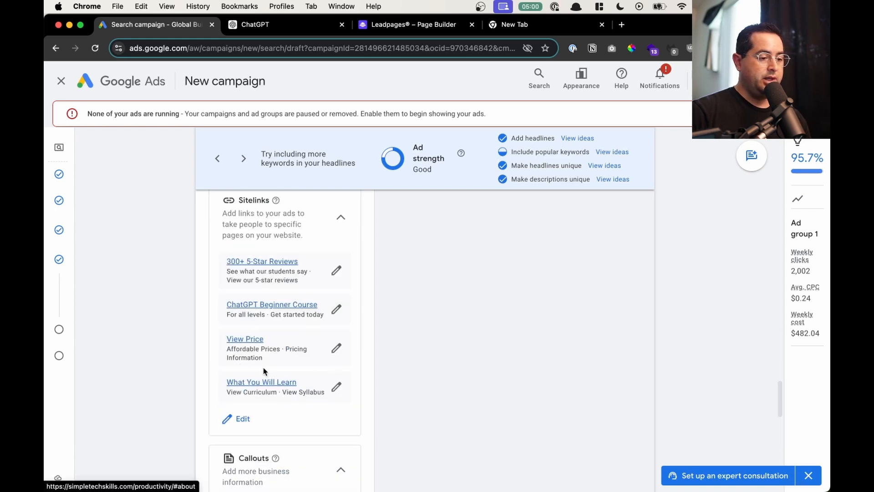
{"action": "scroll", "coordinate": [265, 390], "scroll_direction": "down", "scroll_amount": 15}
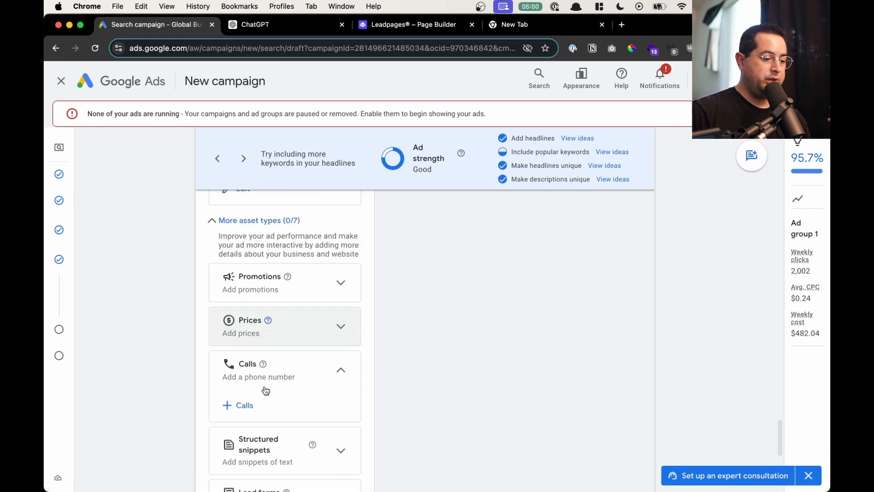
Step: Finish editing the ad, check its entry under the ad group's keywords, and continue to the campaign budget
{"action": "left_click", "coordinate": [225, 409]}
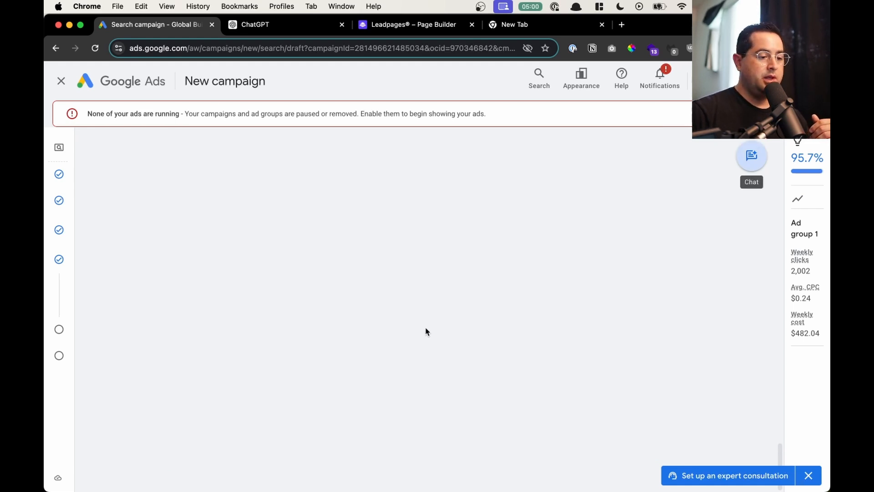
{"action": "scroll", "coordinate": [492, 205], "scroll_direction": "down", "scroll_amount": 5}
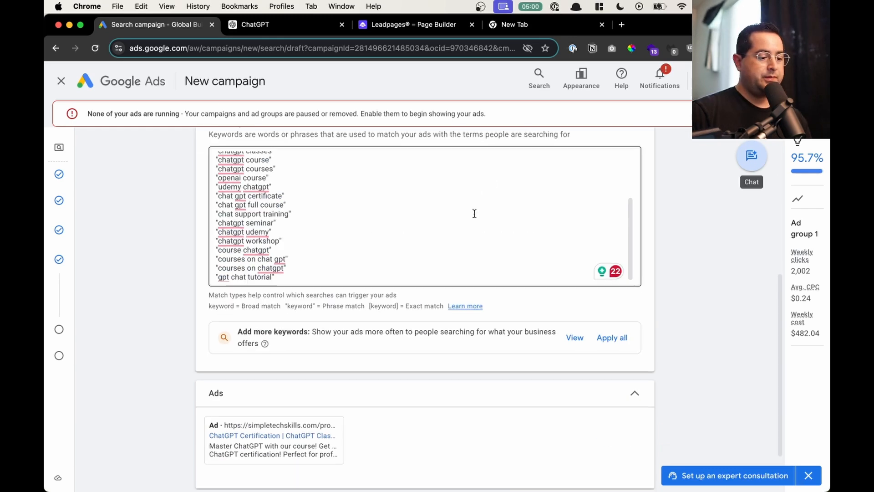
{"action": "scroll", "coordinate": [475, 213], "scroll_direction": "down", "scroll_amount": 2}
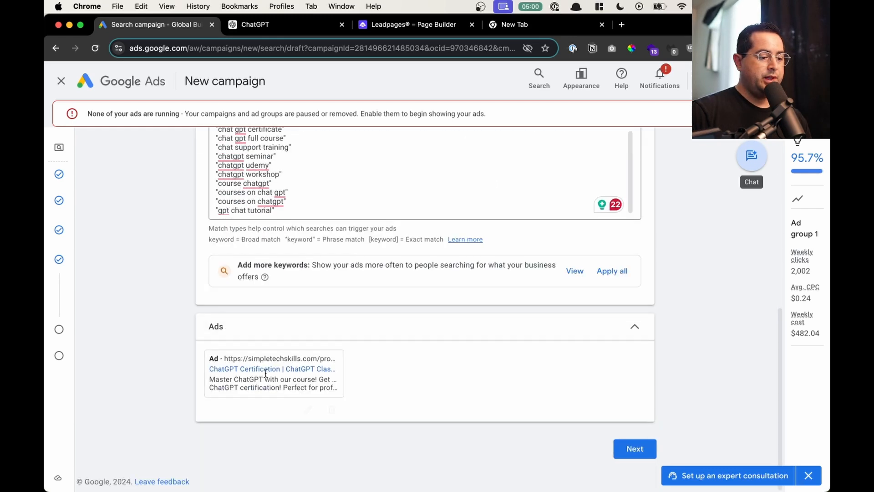
{"action": "left_click", "coordinate": [635, 449]}
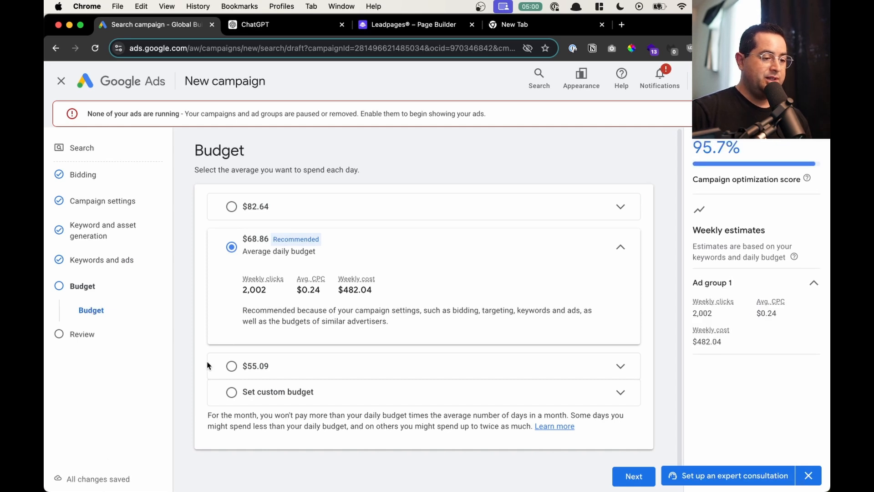
Step: Try the $82.64 average daily budget, proceed to the campaign review, and return to the budget options
{"action": "left_click", "coordinate": [259, 214]}
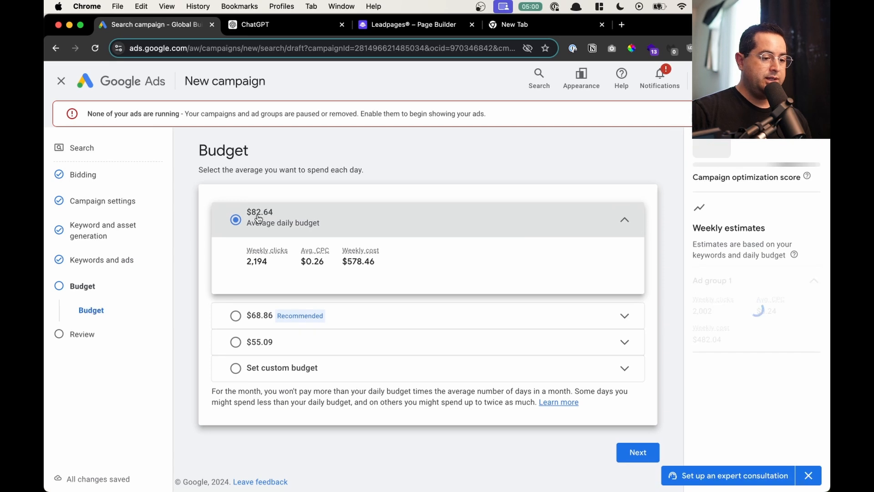
{"action": "left_click", "coordinate": [627, 455]}
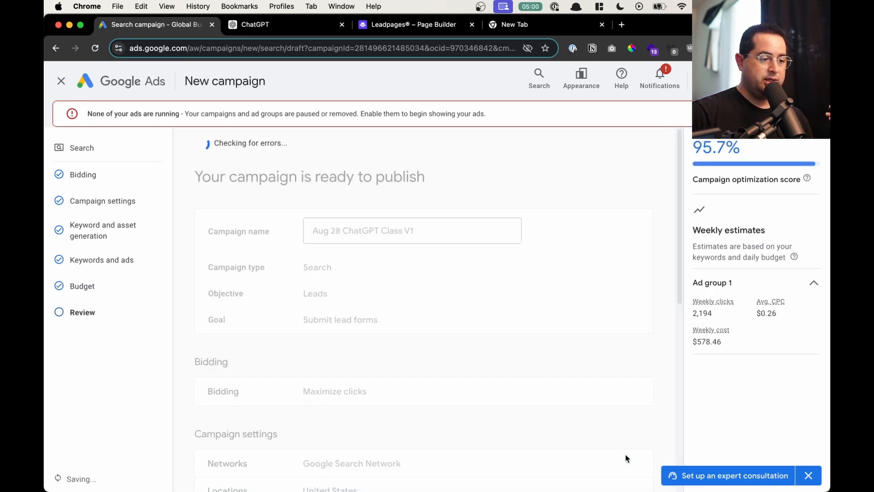
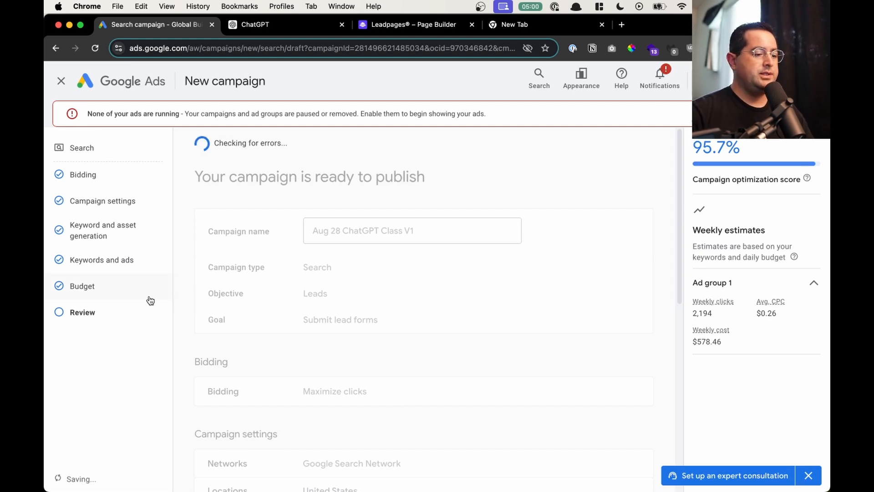
{"action": "left_click", "coordinate": [136, 285]}
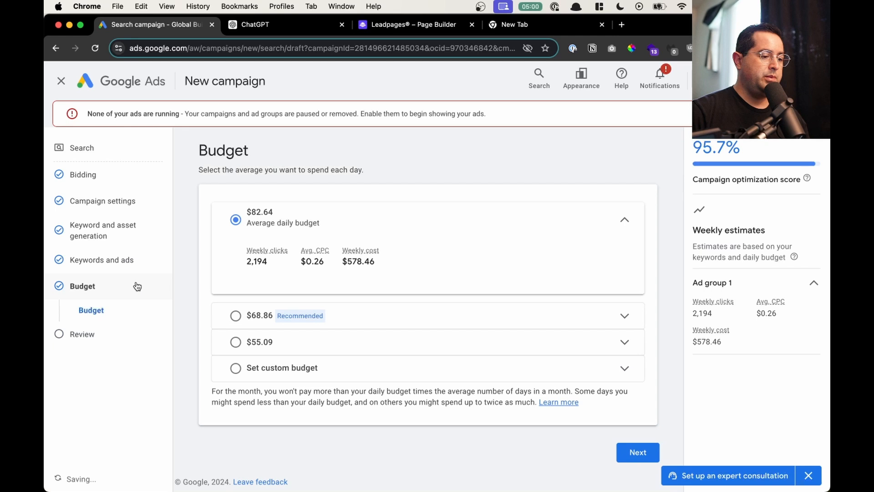
Step: Choose the recommended $68.86 average daily budget and continue to the campaign review
{"action": "left_click", "coordinate": [213, 317]}
{"action": "left_click", "coordinate": [614, 475]}
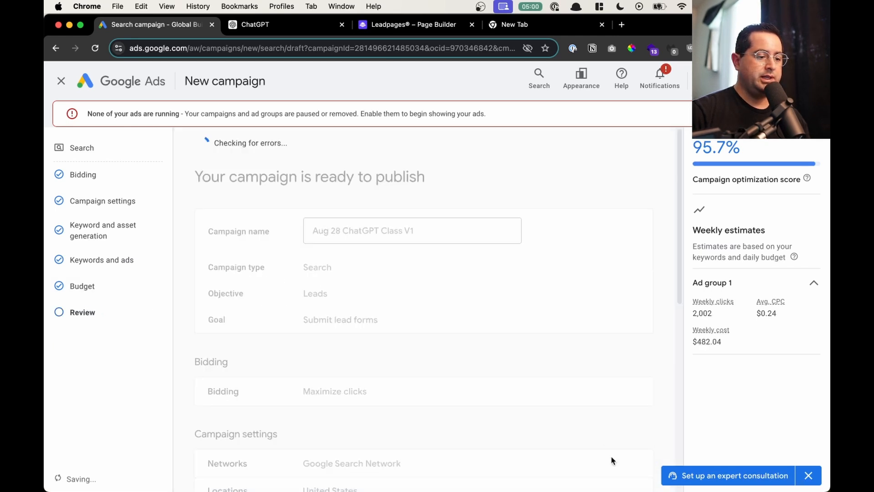
{"action": "left_click_drag", "start_coordinate": [301, 156], "coordinate": [195, 156]}
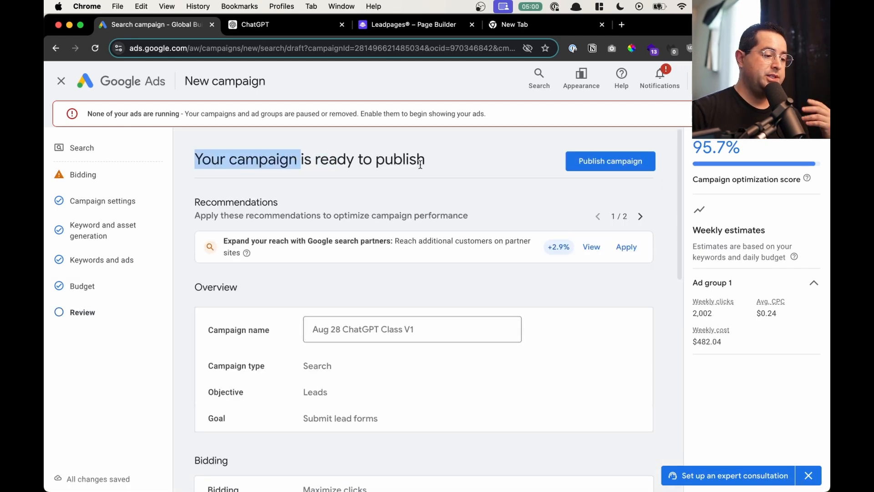
Step: Publish the Aug 28 ChatGPT Class V1 campaign and proceed to the Google tag setup
{"action": "left_click", "coordinate": [618, 166]}
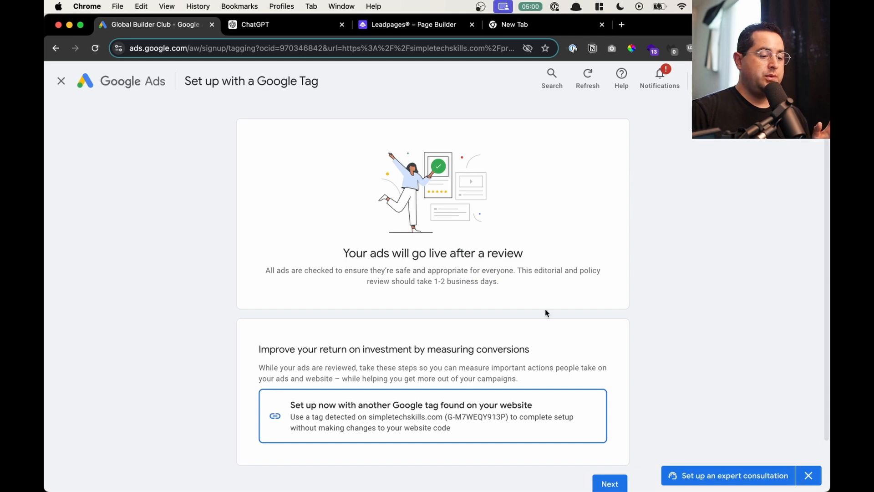
{"action": "scroll", "coordinate": [547, 314], "scroll_direction": "down", "scroll_amount": 3}
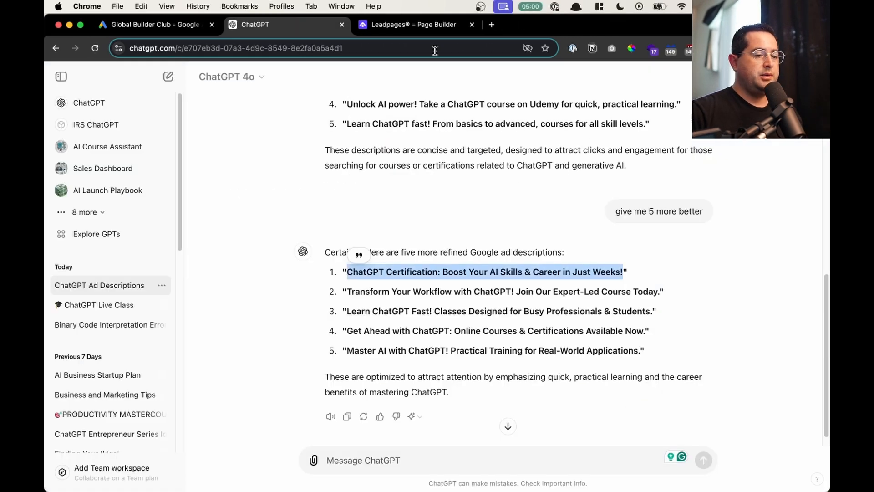
Step: Return to the Google tag setup, test the manual tag installation on the website, and confirm the setup
{"action": "left_click", "coordinate": [410, 25]}
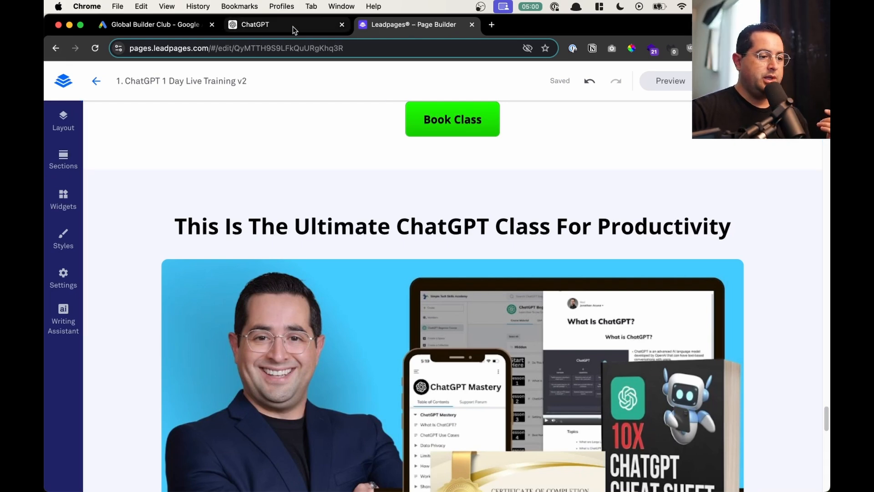
{"action": "left_click", "coordinate": [250, 23]}
{"action": "left_click", "coordinate": [169, 25]}
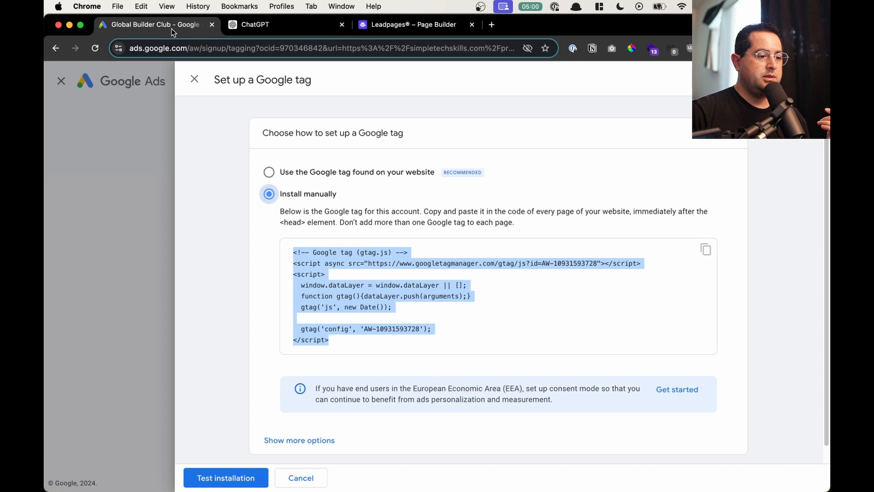
{"action": "left_click_drag", "start_coordinate": [171, 26], "coordinate": [423, 25]}
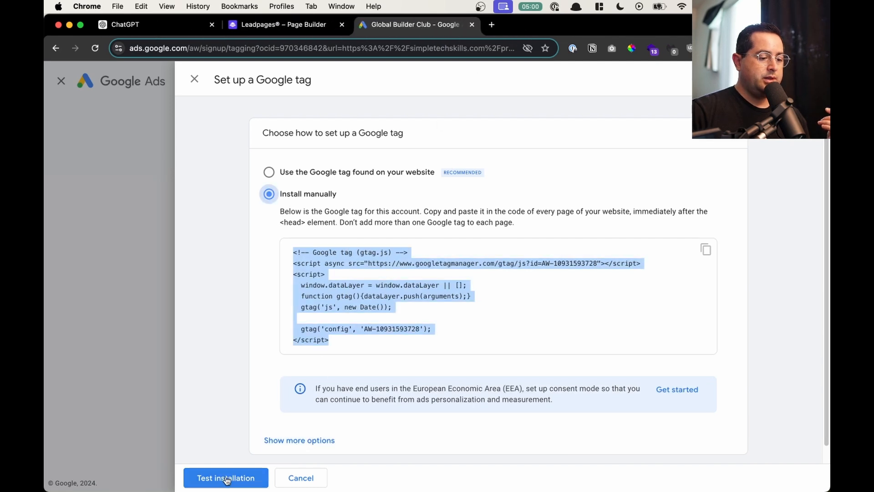
{"action": "left_click", "coordinate": [227, 477]}
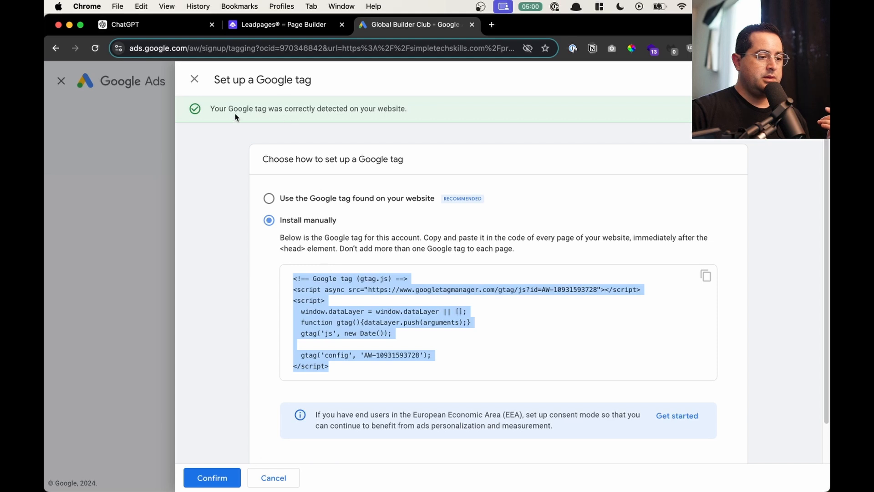
{"action": "left_click_drag", "start_coordinate": [224, 109], "coordinate": [424, 111]}
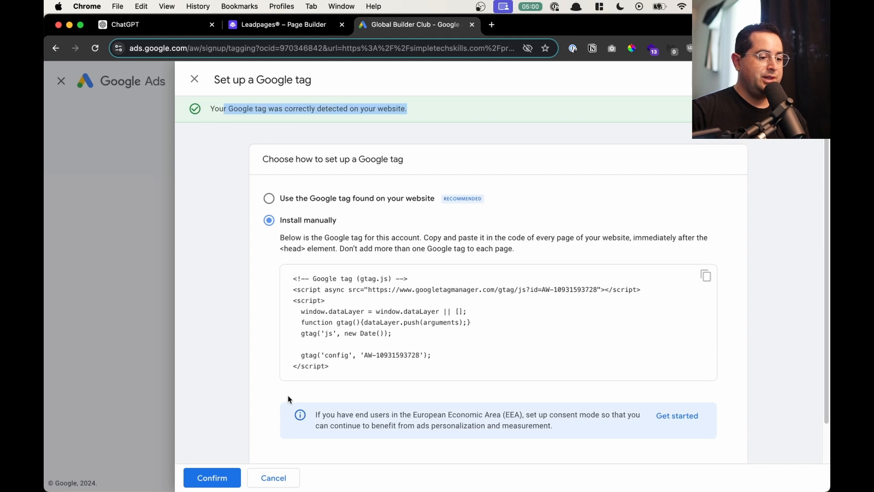
{"action": "left_click", "coordinate": [212, 478]}
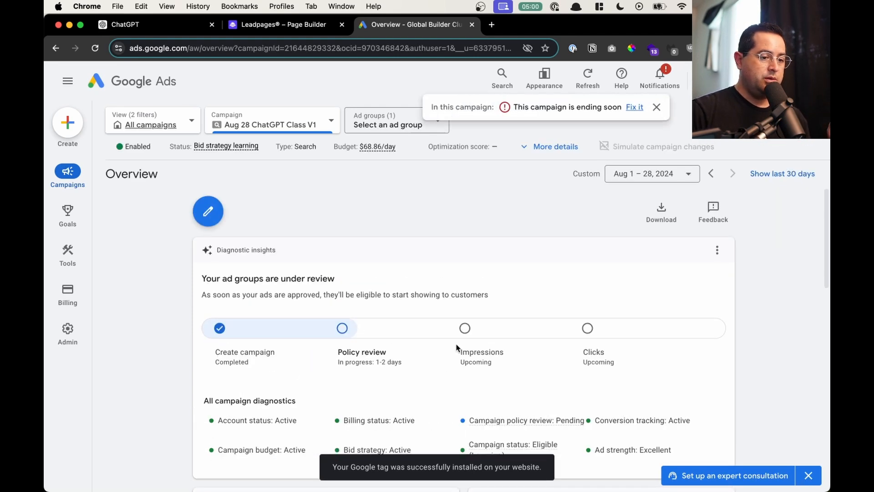
Step: Pause the Aug 28 ChatGPT Class V1 campaign
{"action": "left_click", "coordinate": [152, 148]}
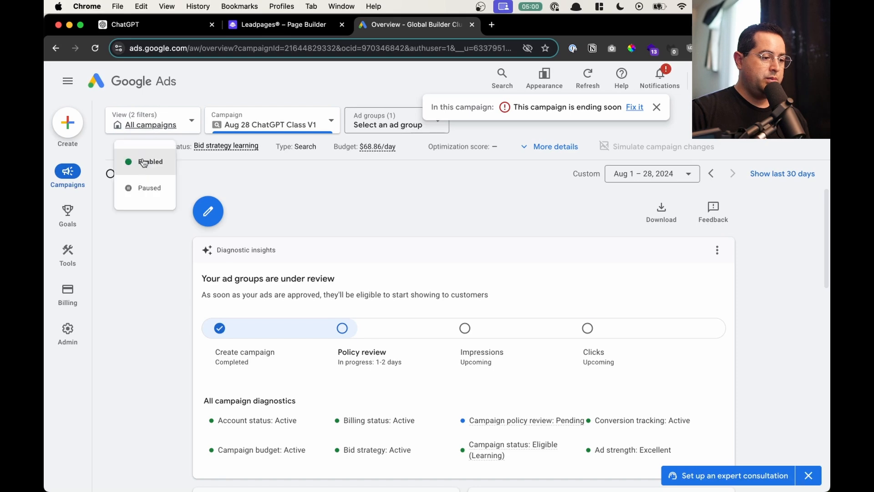
{"action": "left_click", "coordinate": [142, 187]}
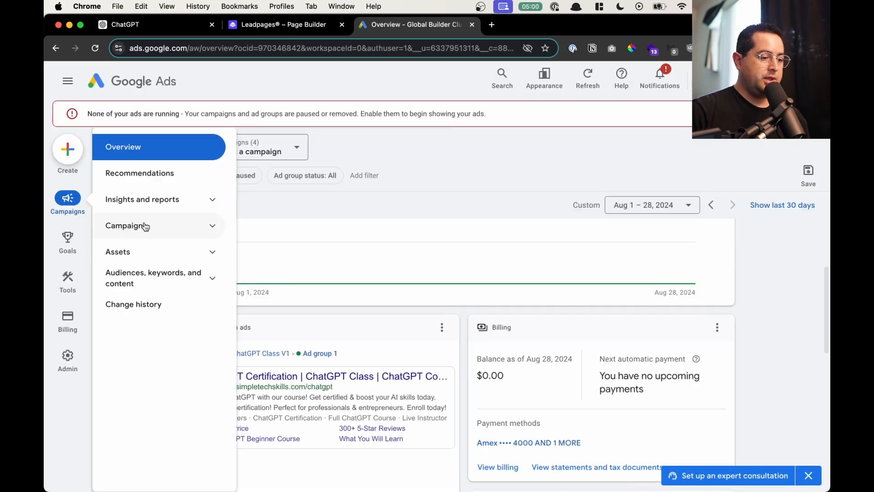
Step: Open Ad group 1 of the Aug 28 ChatGPT Class V1 campaign, dismissing the paused ad groups notice, and review its search keywords
{"action": "left_click", "coordinate": [145, 226]}
{"action": "left_click", "coordinate": [131, 250]}
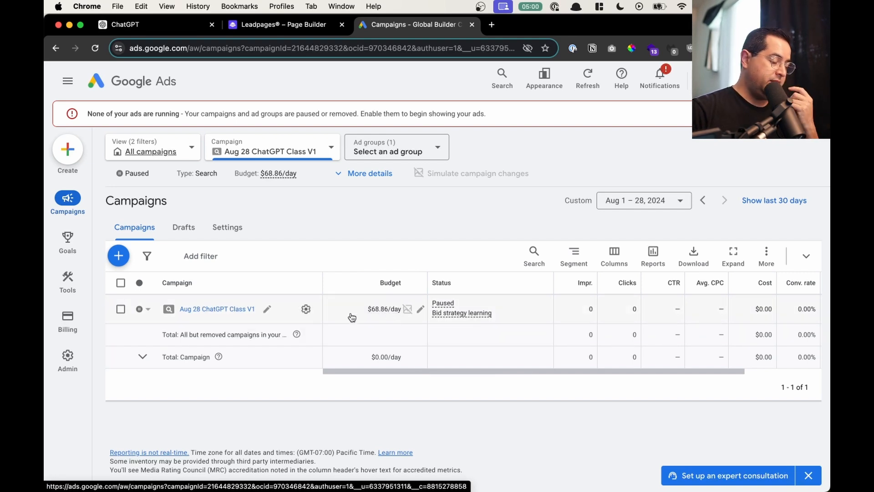
{"action": "left_click", "coordinate": [250, 309]}
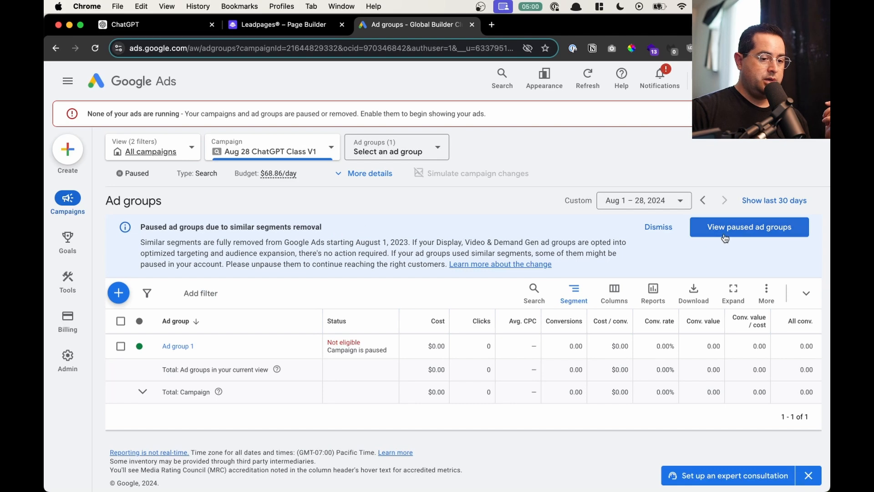
{"action": "left_click", "coordinate": [657, 227]}
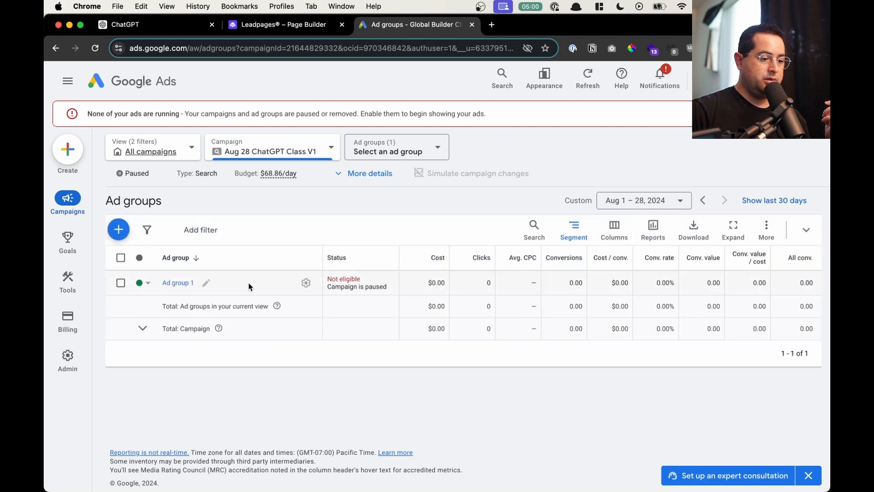
{"action": "left_click", "coordinate": [180, 286]}
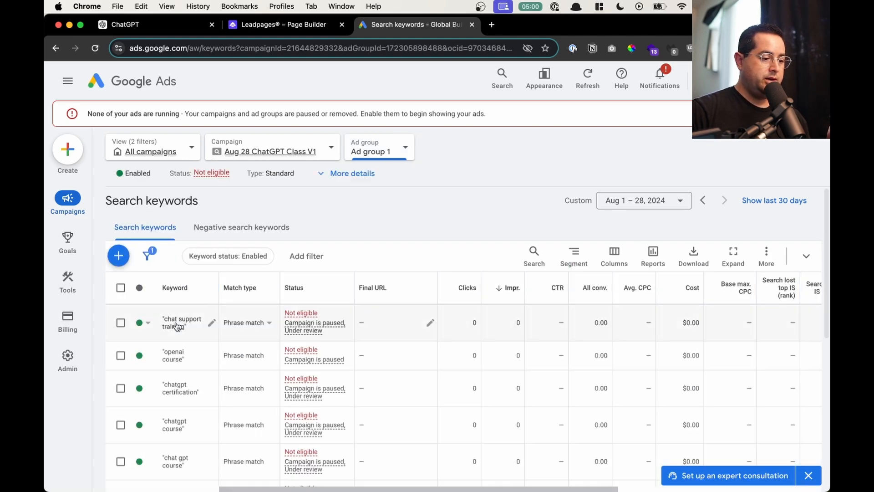
{"action": "scroll", "coordinate": [182, 412], "scroll_direction": "down", "scroll_amount": 3}
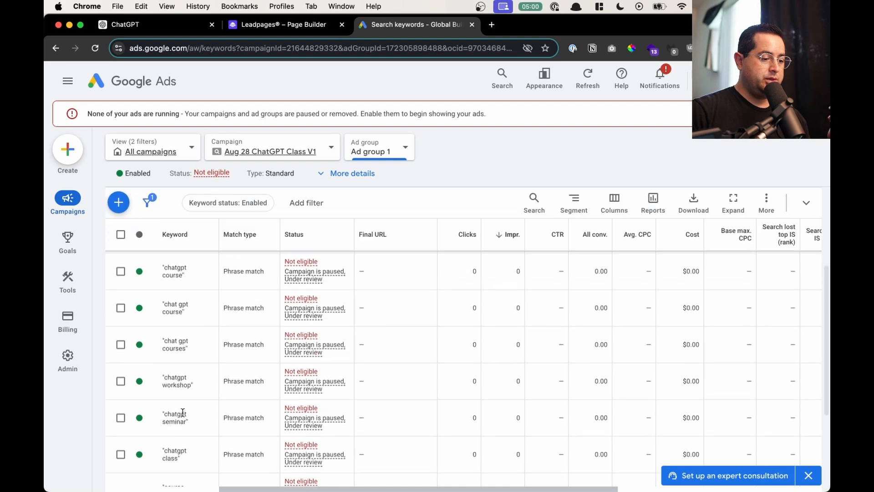
{"action": "scroll", "coordinate": [201, 304], "scroll_direction": "up", "scroll_amount": 3}
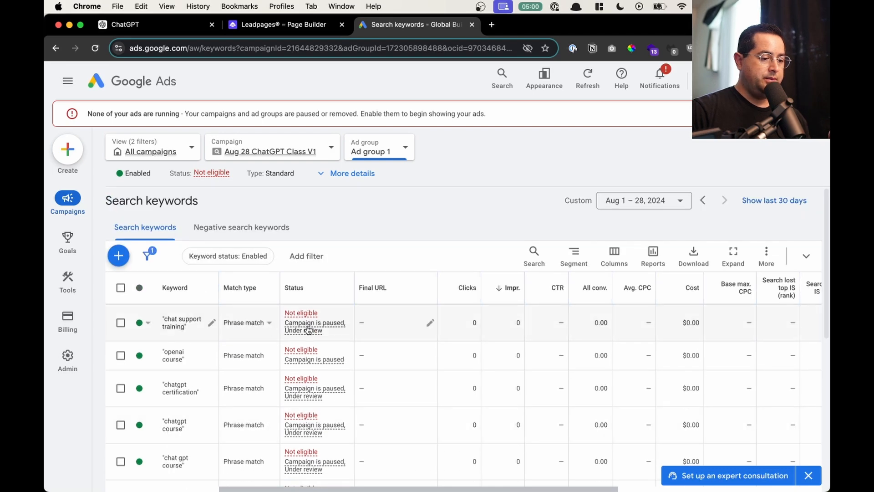
Step: Add the negative keywords tutorial, Free, YouTube, Student, pdf, book, student and students to Ad group 1 and save them
{"action": "left_click", "coordinate": [250, 230]}
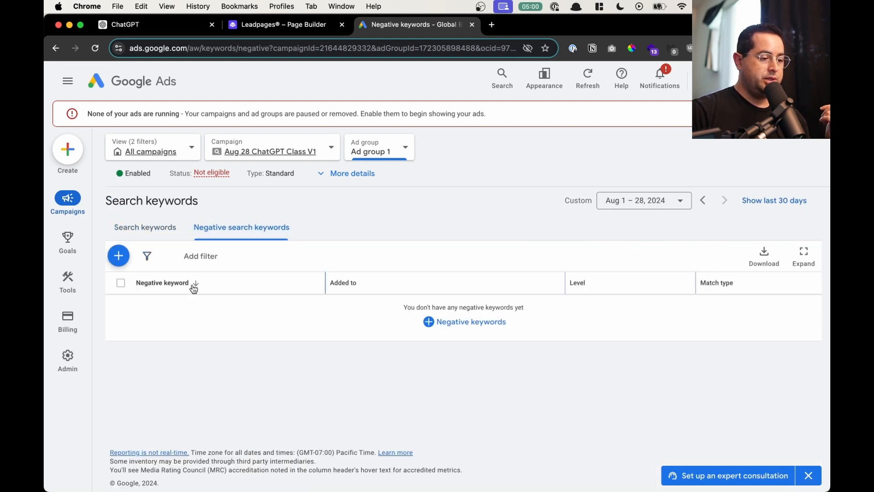
{"action": "left_click", "coordinate": [118, 255]}
{"action": "scroll", "coordinate": [196, 352], "scroll_direction": "down", "scroll_amount": 4}
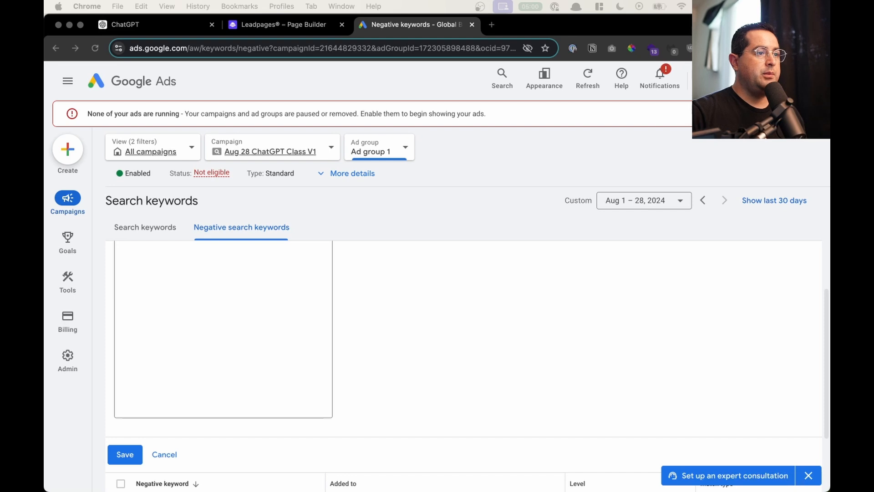
{"action": "left_click", "coordinate": [166, 302]}
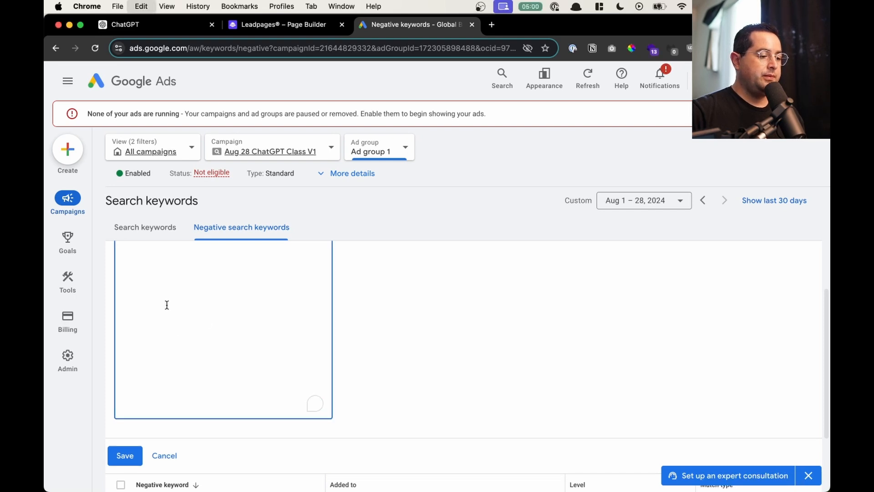
{"action": "type", "text": "tutorial Free YouTube Student"}
{"action": "scroll", "coordinate": [344, 356], "scroll_direction": "down", "scroll_amount": 2}
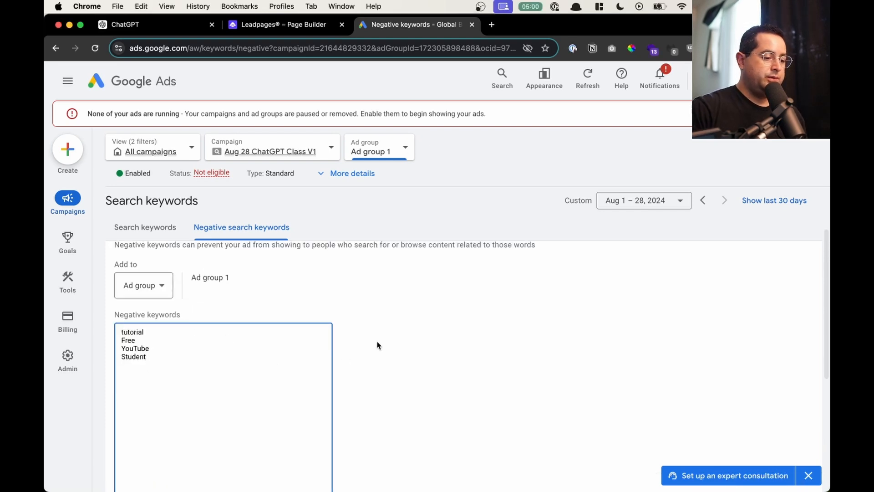
{"action": "key", "text": "Return"}
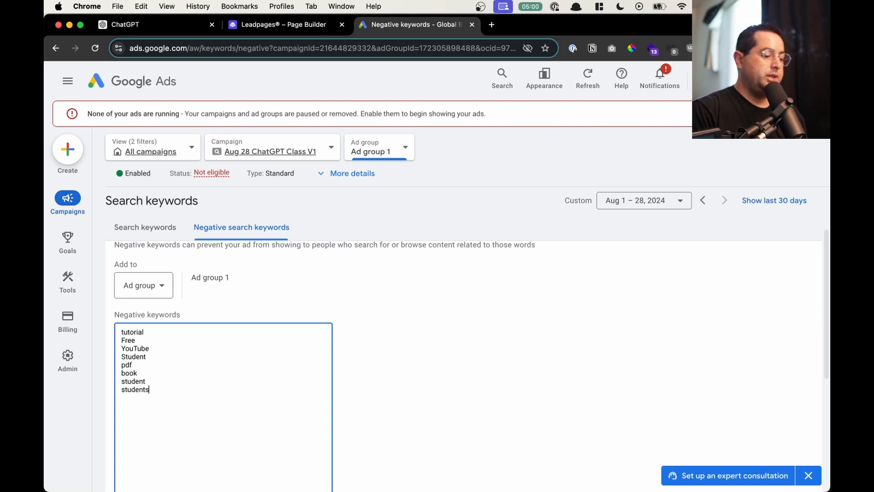
{"action": "key", "text": "Return"}
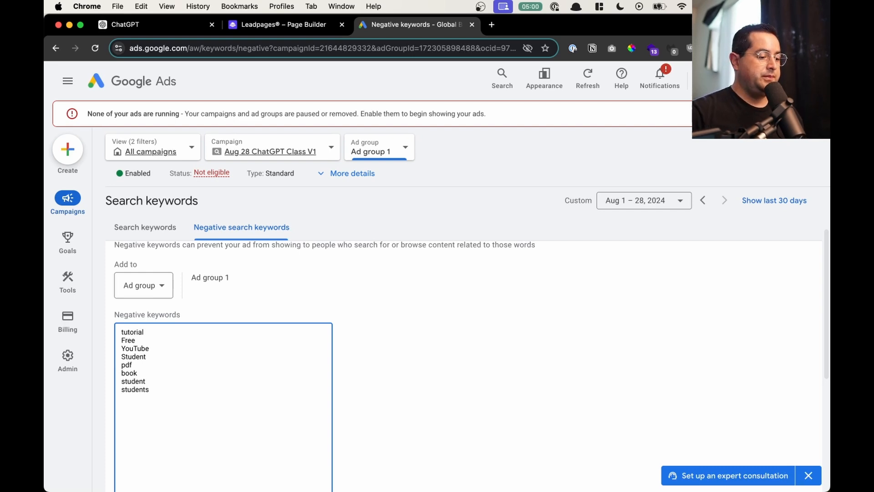
{"action": "scroll", "coordinate": [346, 421], "scroll_direction": "down", "scroll_amount": 3}
{"action": "scroll", "coordinate": [282, 334], "scroll_direction": "down", "scroll_amount": 1}
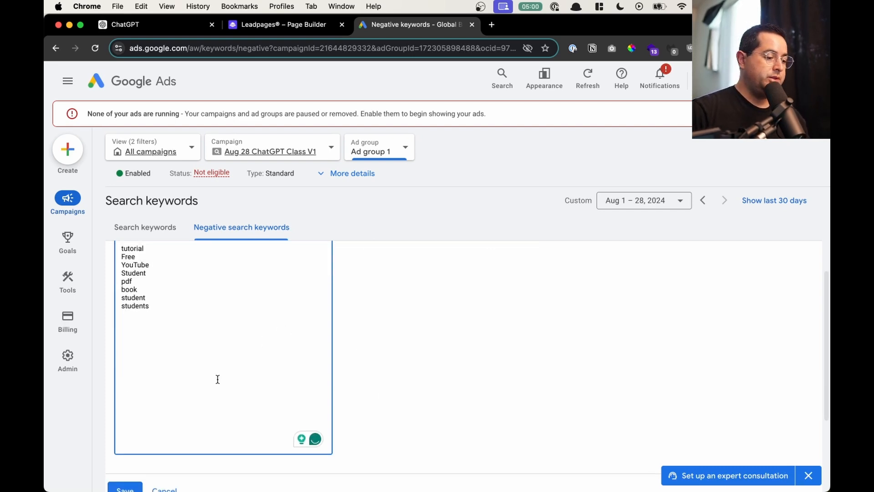
{"action": "left_click", "coordinate": [125, 482]}
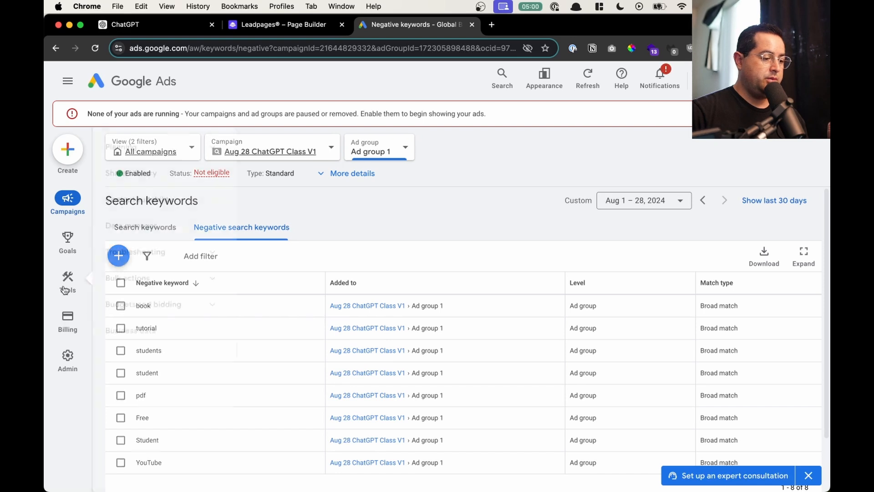
Step: Go back to the Aug 28 ChatGPT Class V1 campaign overview and set its daily budget to $100
{"action": "mouse_move", "coordinate": [58, 259]}
{"action": "mouse_move", "coordinate": [74, 199]}
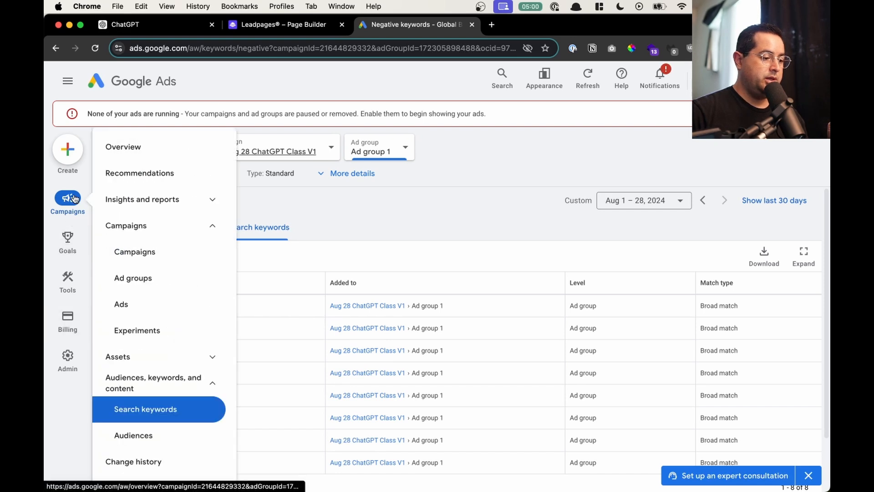
{"action": "left_click", "coordinate": [67, 203]}
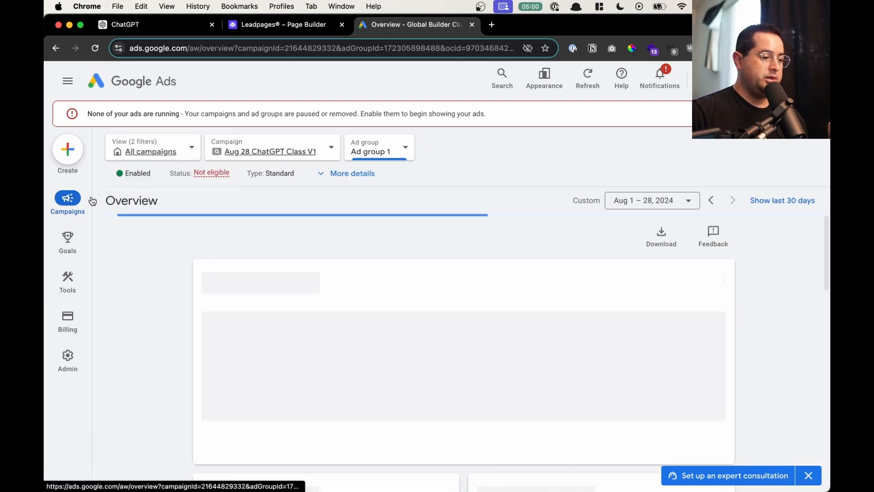
{"action": "left_click", "coordinate": [266, 152]}
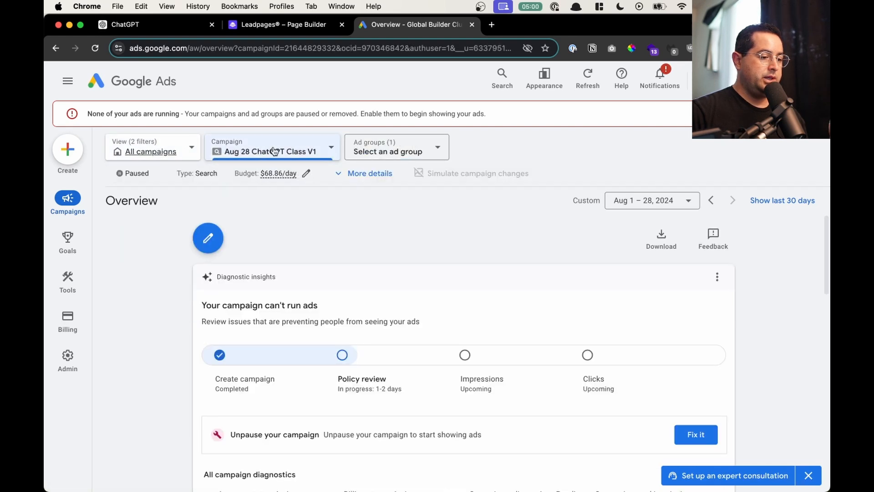
{"action": "left_click", "coordinate": [306, 175]}
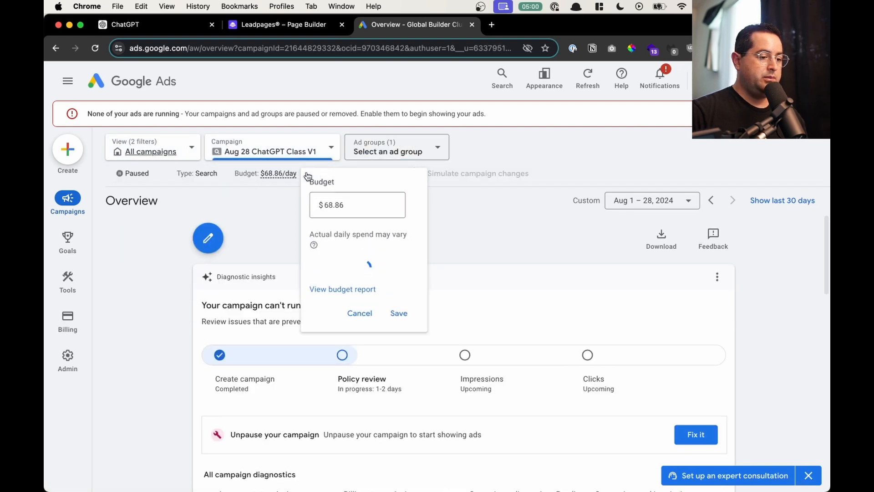
{"action": "triple_click", "coordinate": [358, 200]}
{"action": "type", "text": "100"}
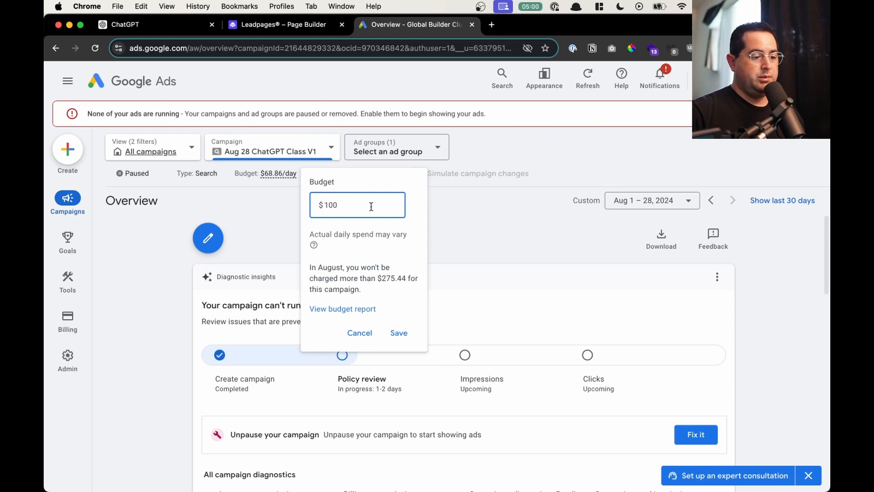
{"action": "left_click", "coordinate": [376, 264]}
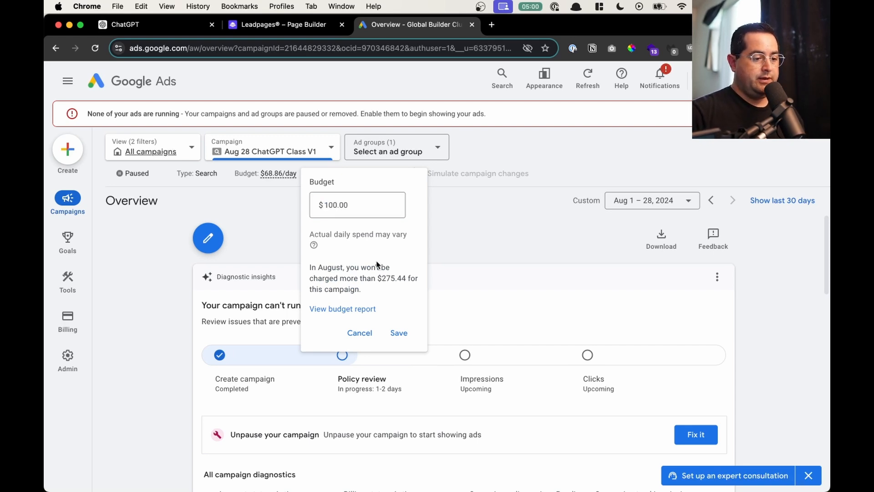
{"action": "left_click", "coordinate": [400, 333]}
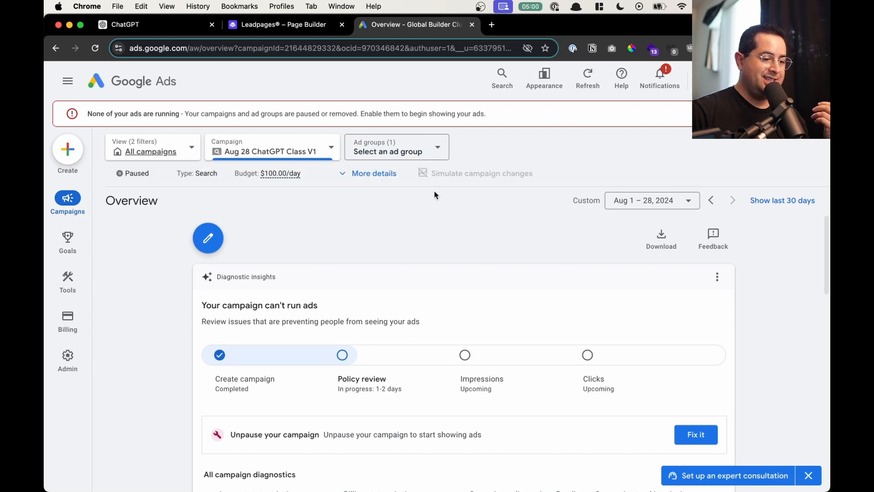
Step: Enable the Aug 28 ChatGPT Class V1 campaign and check its diagnostics, ad preview and targeted locations in the overview
{"action": "left_click", "coordinate": [136, 172]}
{"action": "left_click", "coordinate": [145, 188]}
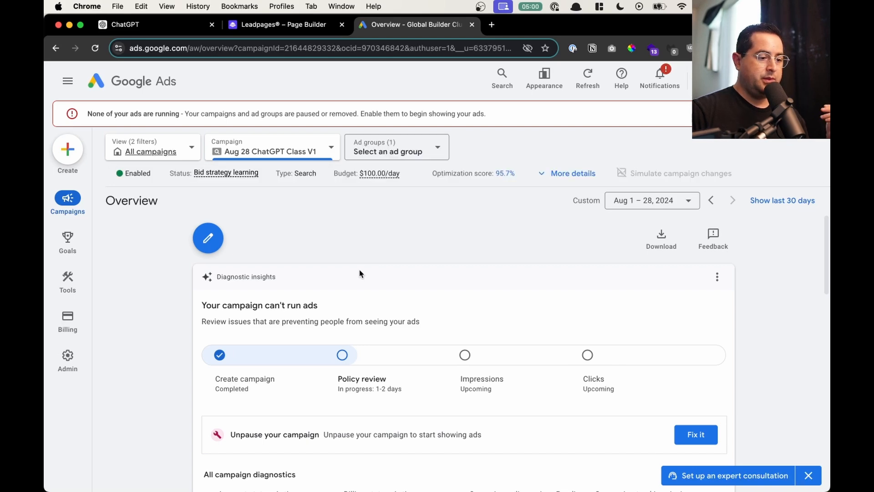
{"action": "scroll", "coordinate": [361, 242], "scroll_direction": "down", "scroll_amount": 3}
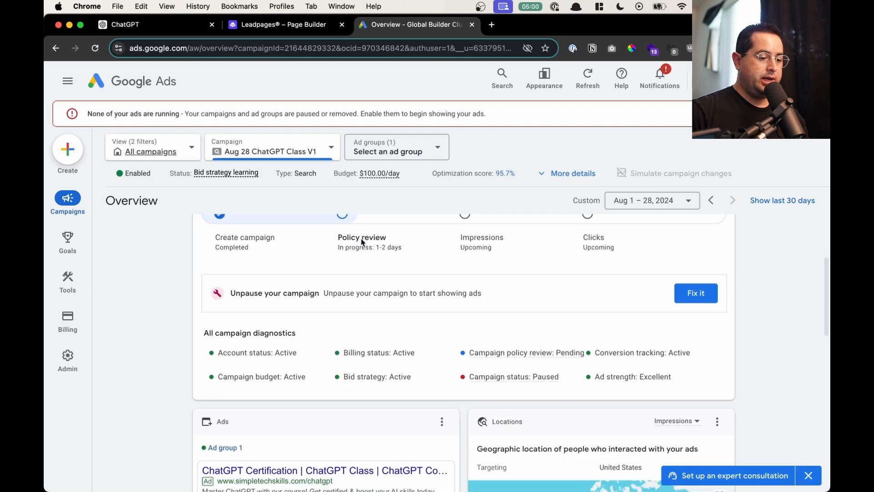
{"action": "scroll", "coordinate": [361, 242], "scroll_direction": "down", "scroll_amount": 4}
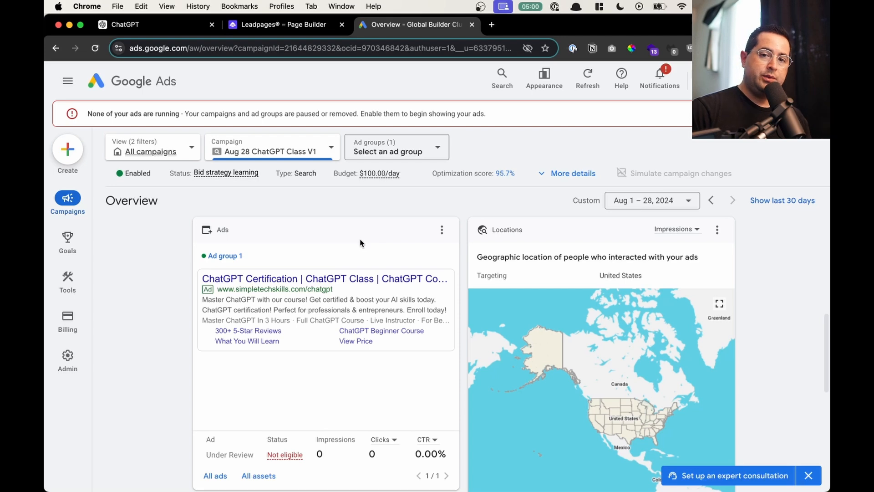
{"action": "scroll", "coordinate": [347, 257], "scroll_direction": "up", "scroll_amount": 3}
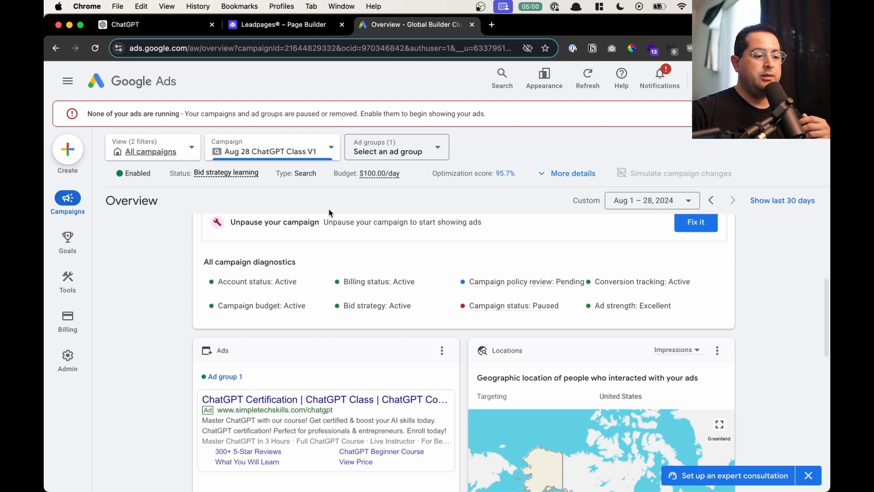
Step: Switch to Leadpages and open the ChatGPT 1 Day Live Training v2 page from the landing pages list
{"action": "left_click", "coordinate": [317, 27]}
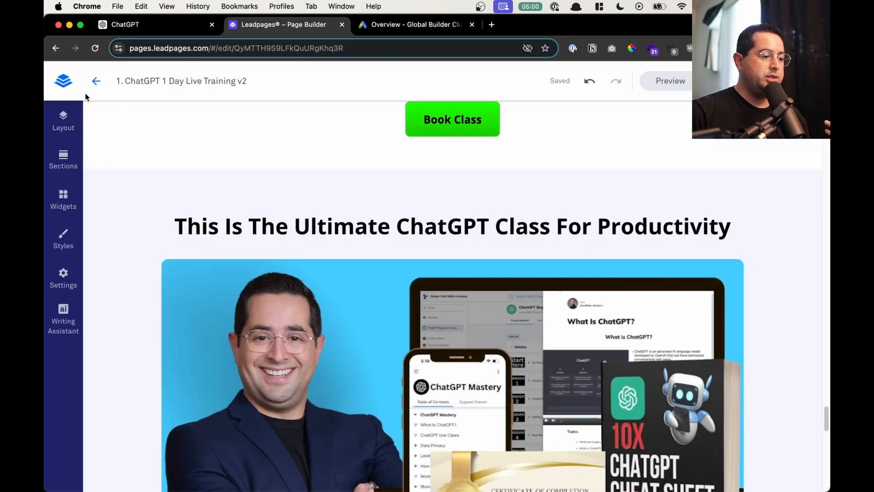
{"action": "left_click", "coordinate": [59, 88]}
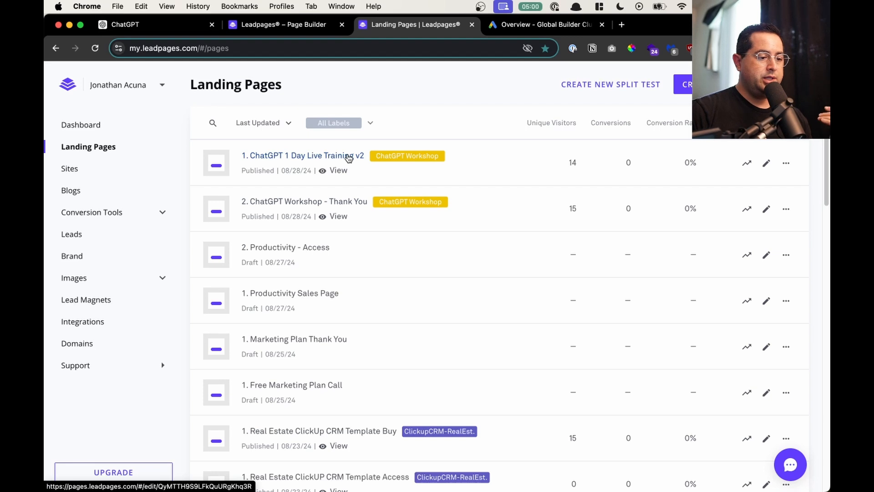
{"action": "left_click", "coordinate": [348, 157]}
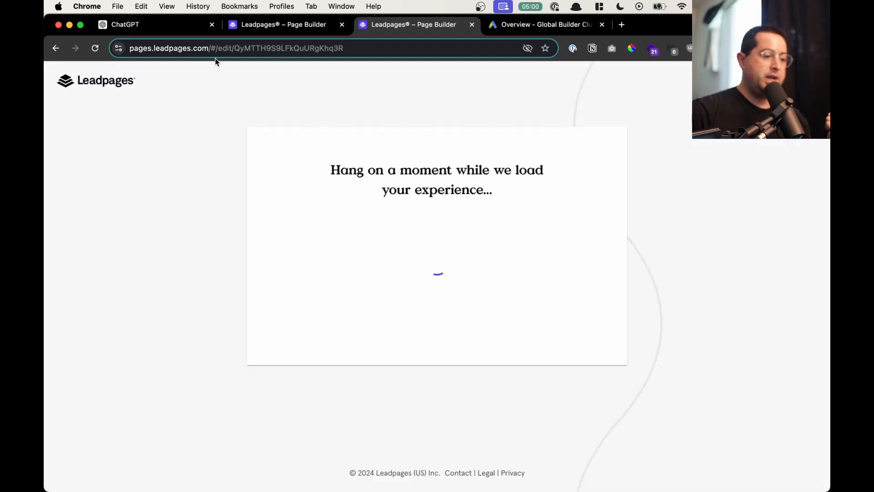
{"action": "left_click", "coordinate": [257, 26]}
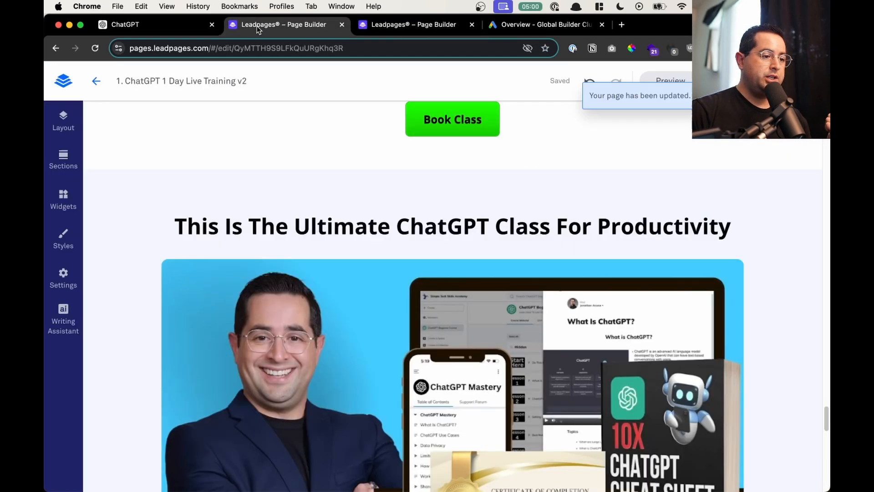
Step: Switch back to Google Ads and replace the Avg. CPC metric with Conversions in the overview's keywords summary
{"action": "left_click", "coordinate": [504, 26]}
{"action": "scroll", "coordinate": [370, 255], "scroll_direction": "down", "scroll_amount": 10}
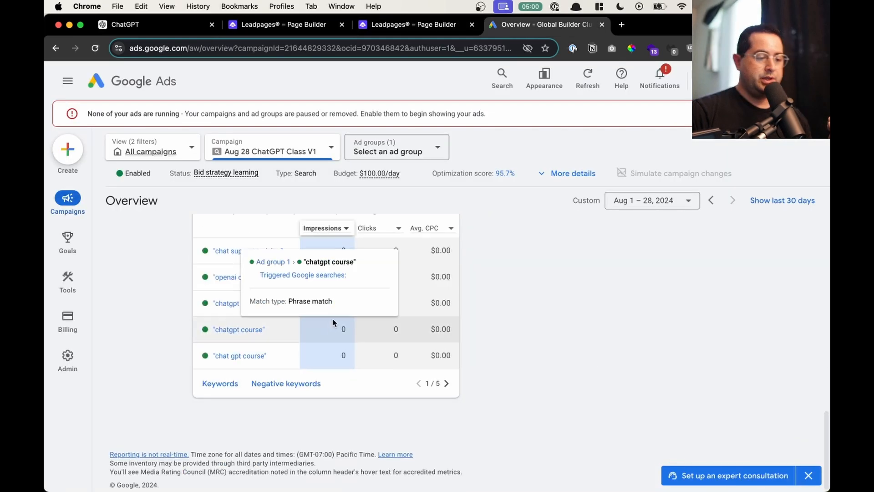
{"action": "left_click", "coordinate": [451, 228]}
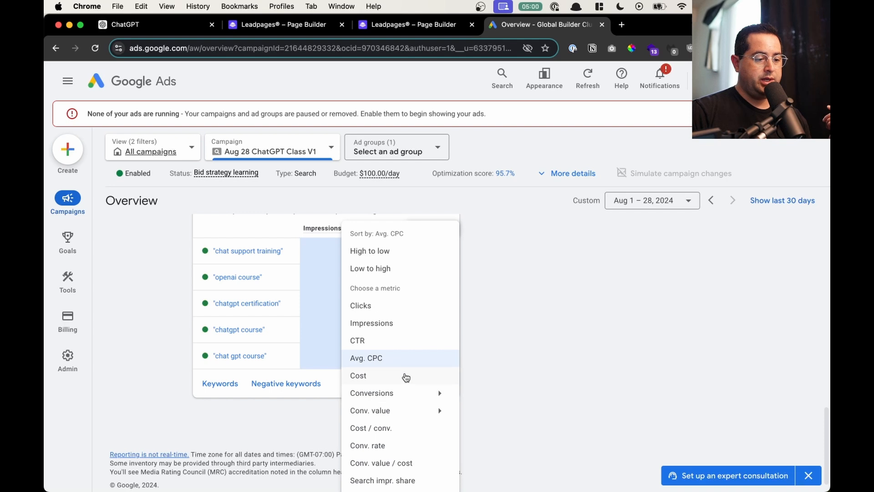
{"action": "left_click", "coordinate": [399, 396]}
{"action": "left_click", "coordinate": [493, 400]}
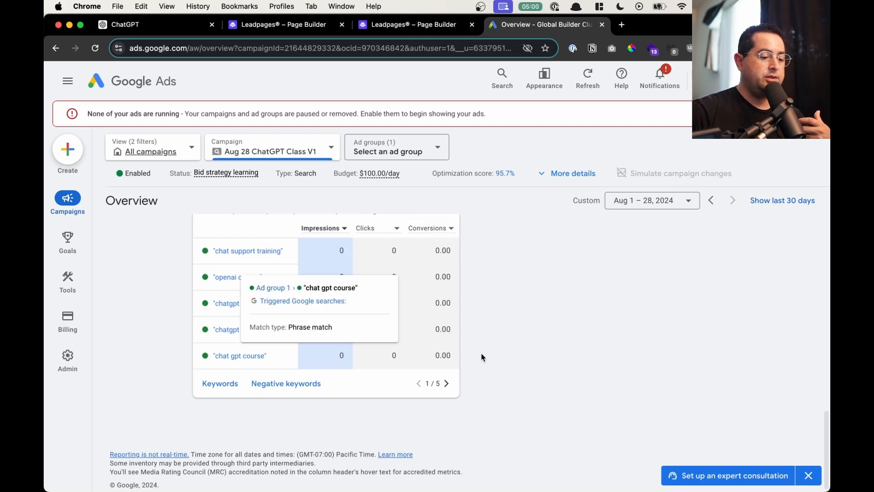
Step: Open the search keywords of the Aug 28 ChatGPT Class V1 campaign
{"action": "scroll", "coordinate": [501, 364], "scroll_direction": "up", "scroll_amount": 5}
{"action": "scroll", "coordinate": [564, 320], "scroll_direction": "down", "scroll_amount": 2}
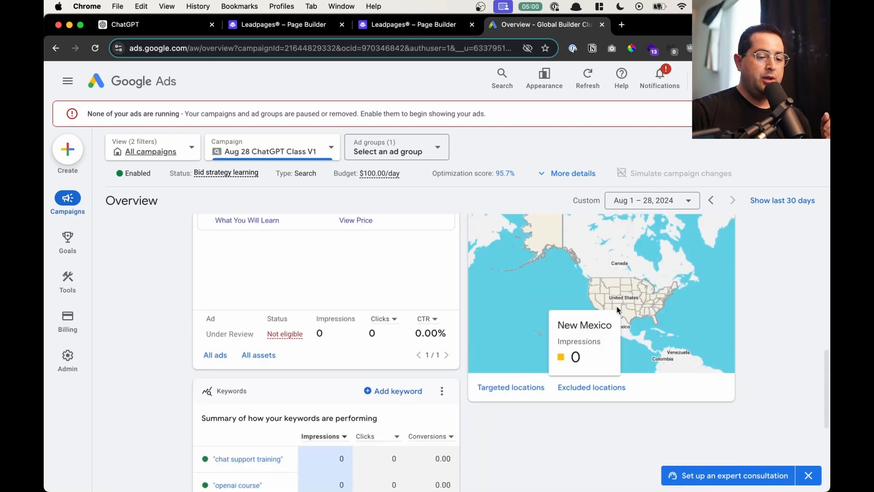
{"action": "scroll", "coordinate": [278, 358], "scroll_direction": "up", "scroll_amount": 5}
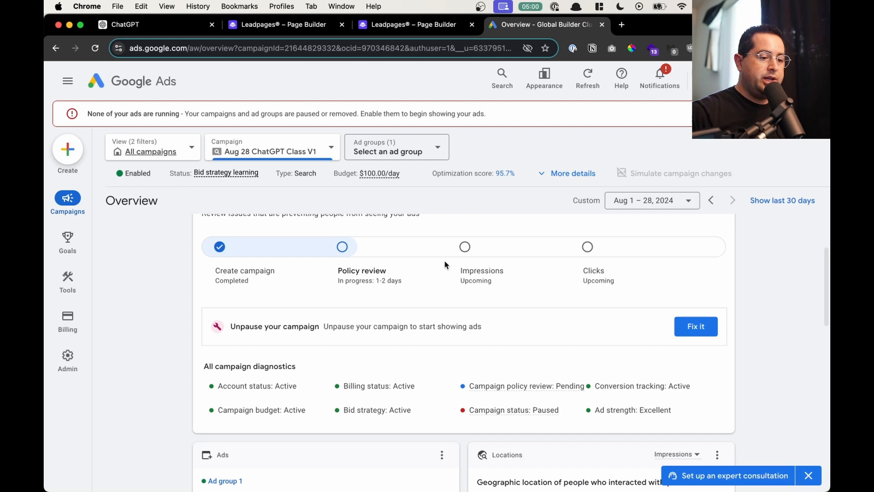
{"action": "scroll", "coordinate": [196, 240], "scroll_direction": "up", "scroll_amount": 3}
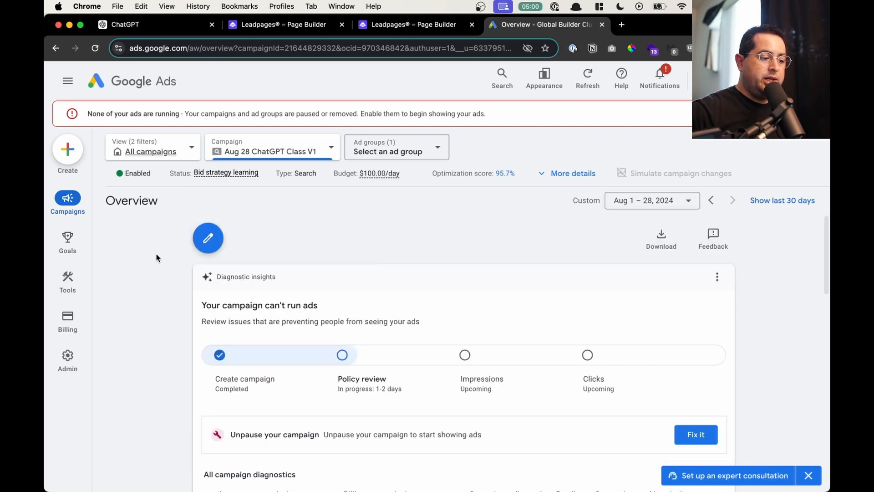
{"action": "mouse_move", "coordinate": [64, 203]}
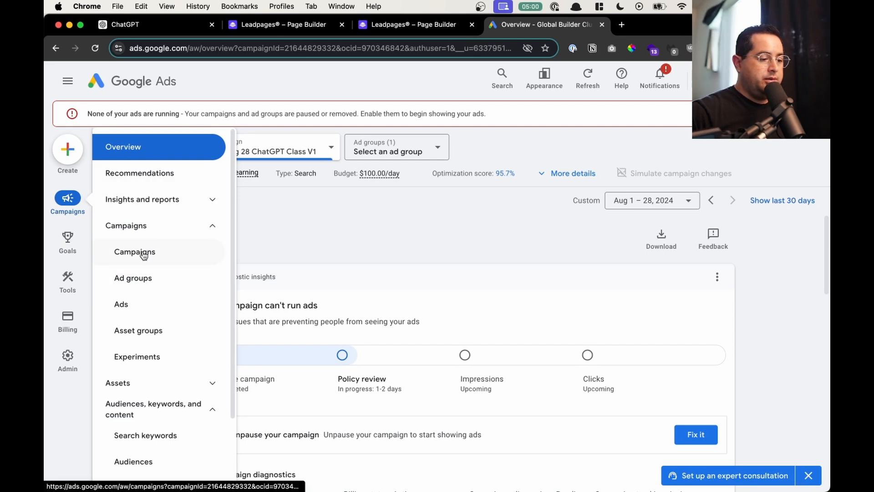
{"action": "scroll", "coordinate": [148, 309], "scroll_direction": "down", "scroll_amount": 2}
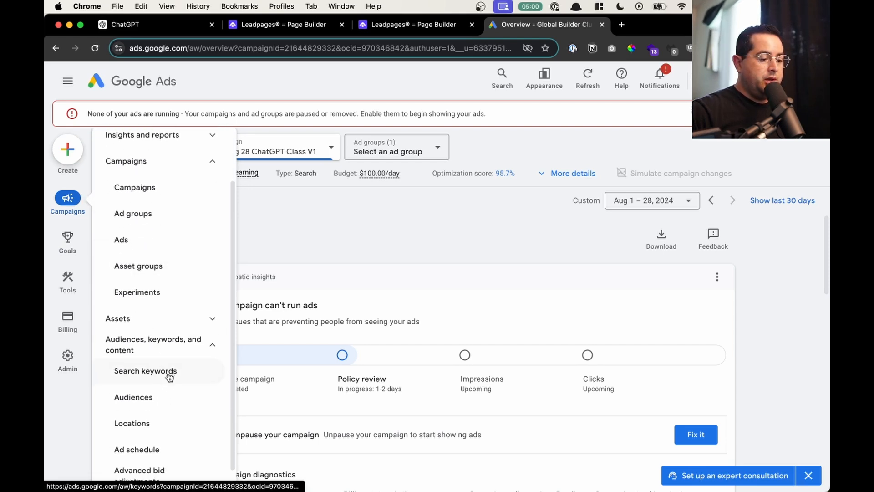
{"action": "scroll", "coordinate": [168, 376], "scroll_direction": "down", "scroll_amount": 1}
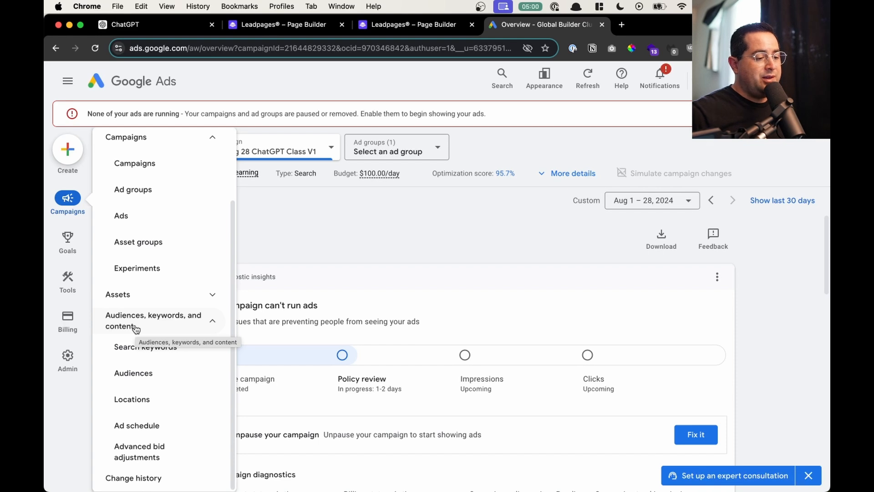
{"action": "left_click", "coordinate": [153, 350]}
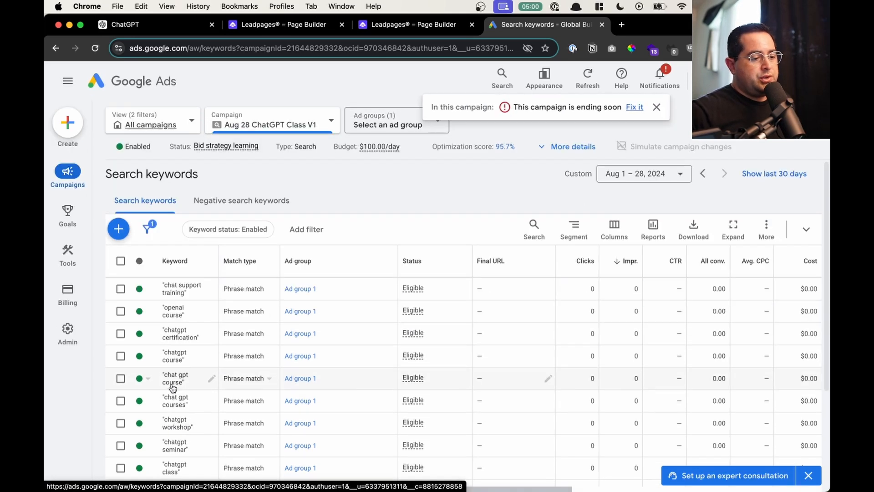
Step: Pause the "chat support training" phrase match keyword in Ad group 1
{"action": "scroll", "coordinate": [181, 363], "scroll_direction": "up", "scroll_amount": 5}
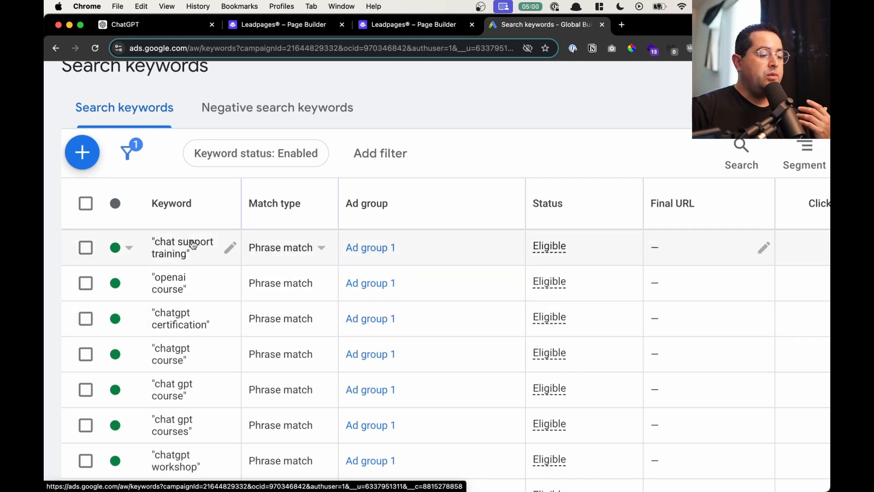
{"action": "scroll", "coordinate": [191, 250], "scroll_direction": "up", "scroll_amount": 1}
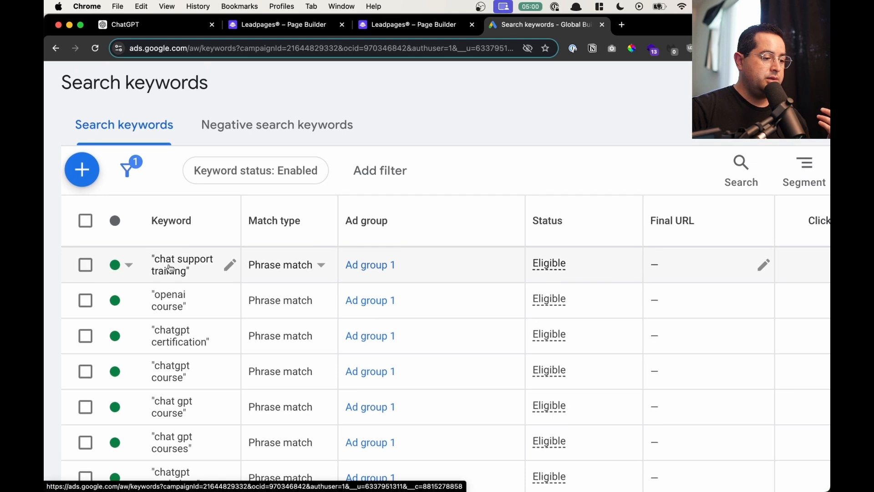
{"action": "left_click", "coordinate": [129, 265]}
{"action": "left_click", "coordinate": [136, 327]}
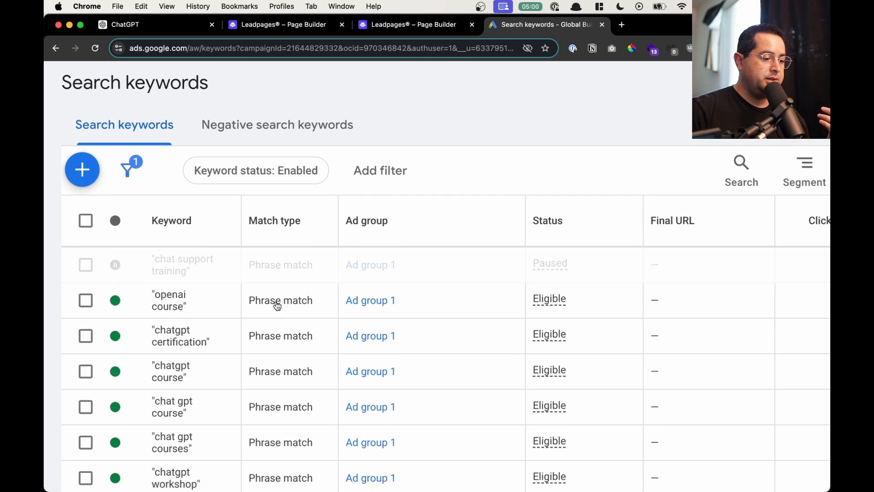
Step: Set the search keywords table to show 200 rows per page
{"action": "scroll", "coordinate": [254, 316], "scroll_direction": "down", "scroll_amount": 1}
{"action": "scroll", "coordinate": [232, 293], "scroll_direction": "down", "scroll_amount": 1}
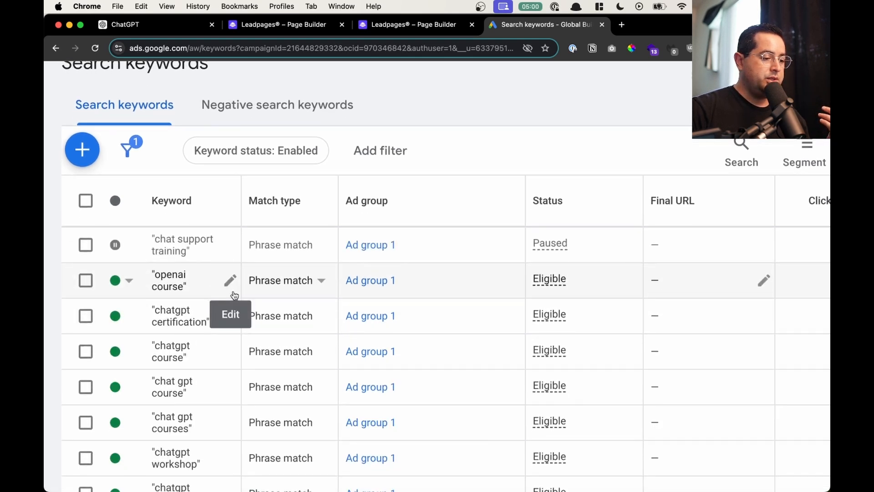
{"action": "scroll", "coordinate": [234, 325], "scroll_direction": "down", "scroll_amount": 5}
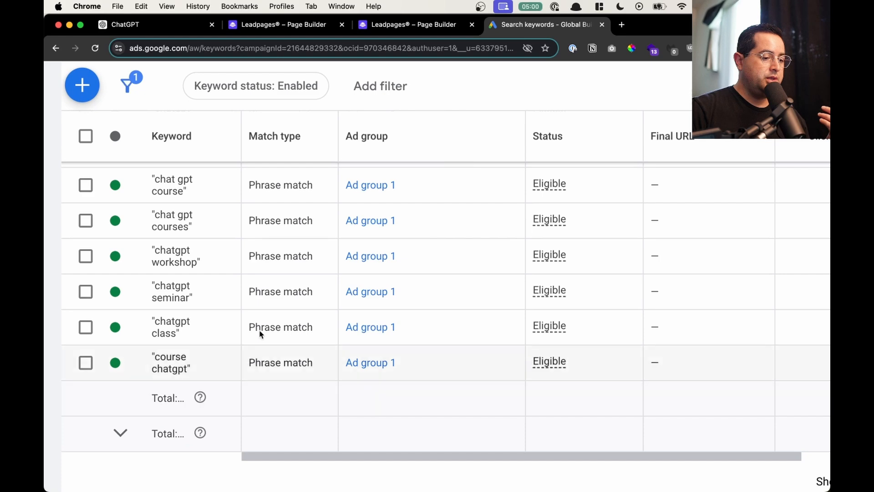
{"action": "scroll", "coordinate": [283, 339], "scroll_direction": "up", "scroll_amount": 5}
{"action": "scroll", "coordinate": [310, 347], "scroll_direction": "down", "scroll_amount": 3}
{"action": "scroll", "coordinate": [348, 318], "scroll_direction": "down", "scroll_amount": 5}
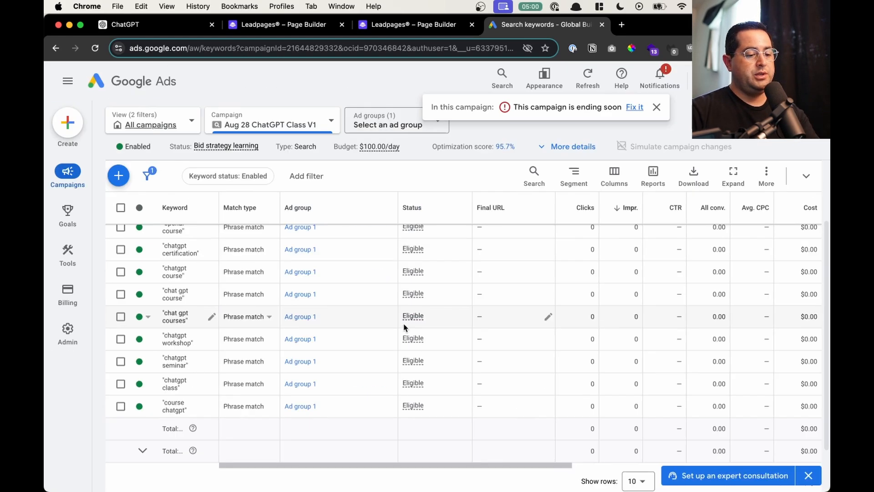
{"action": "left_click", "coordinate": [638, 481]}
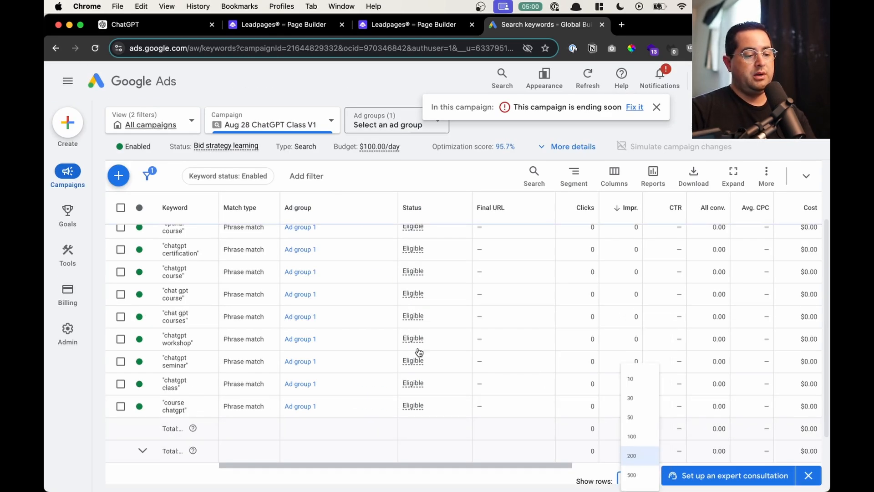
{"action": "left_click", "coordinate": [634, 446]}
Step: Review the full list of enabled search keywords in Ad group 1 for relevance to the course
{"action": "scroll", "coordinate": [250, 253], "scroll_direction": "down", "scroll_amount": 3}
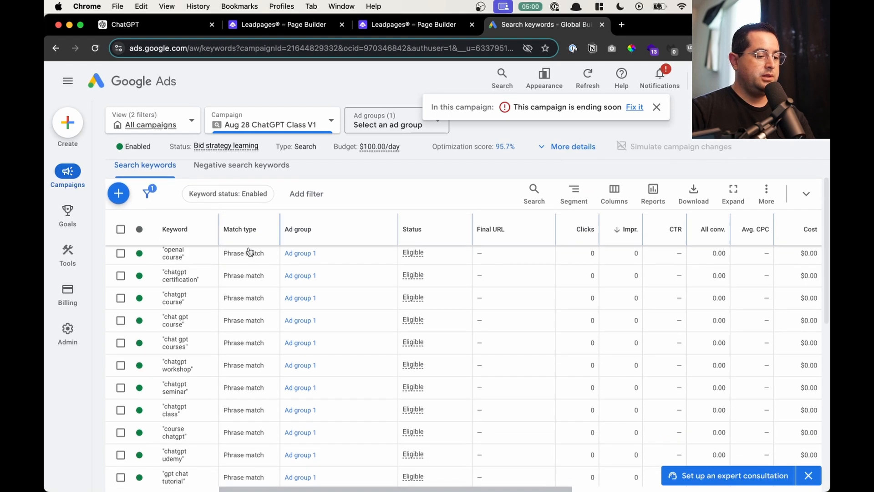
{"action": "scroll", "coordinate": [196, 412], "scroll_direction": "down", "scroll_amount": 2}
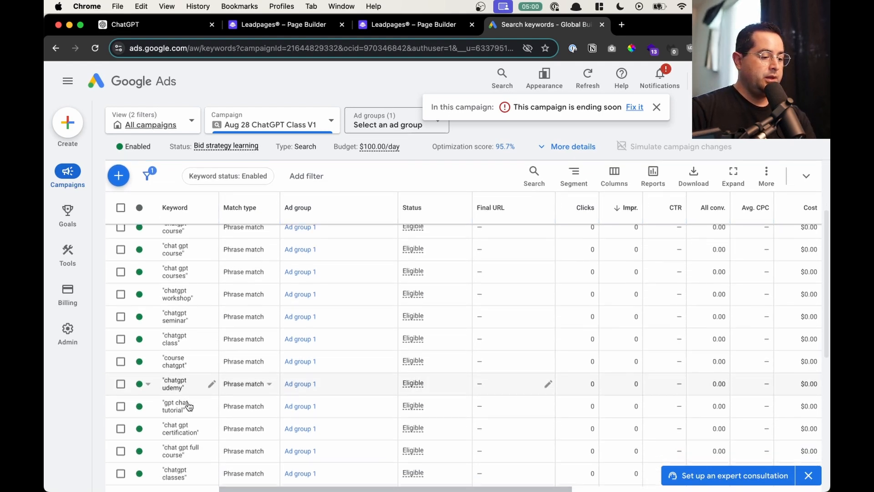
{"action": "scroll", "coordinate": [190, 416], "scroll_direction": "down", "scroll_amount": 4}
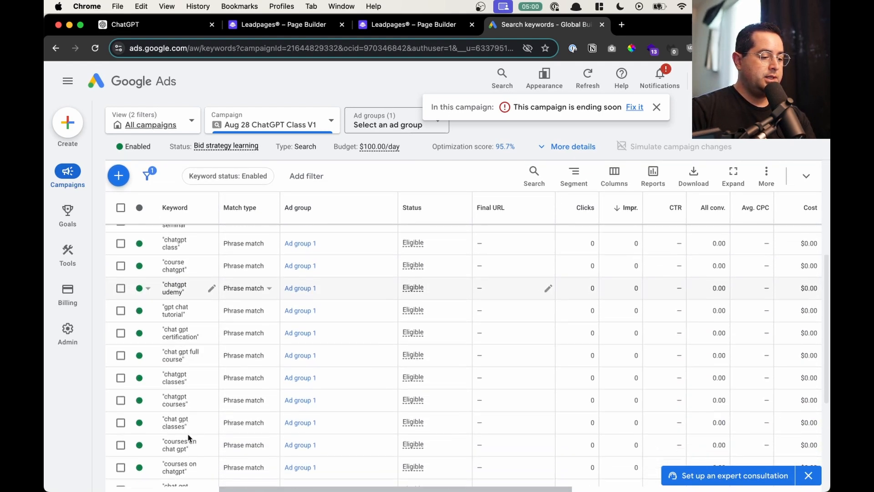
{"action": "scroll", "coordinate": [189, 439], "scroll_direction": "down", "scroll_amount": 3}
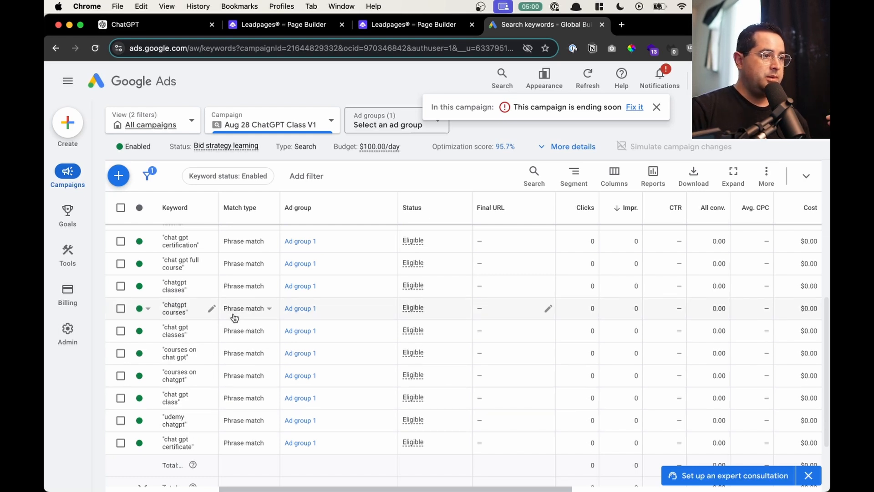
{"action": "scroll", "coordinate": [237, 357], "scroll_direction": "up", "scroll_amount": 3}
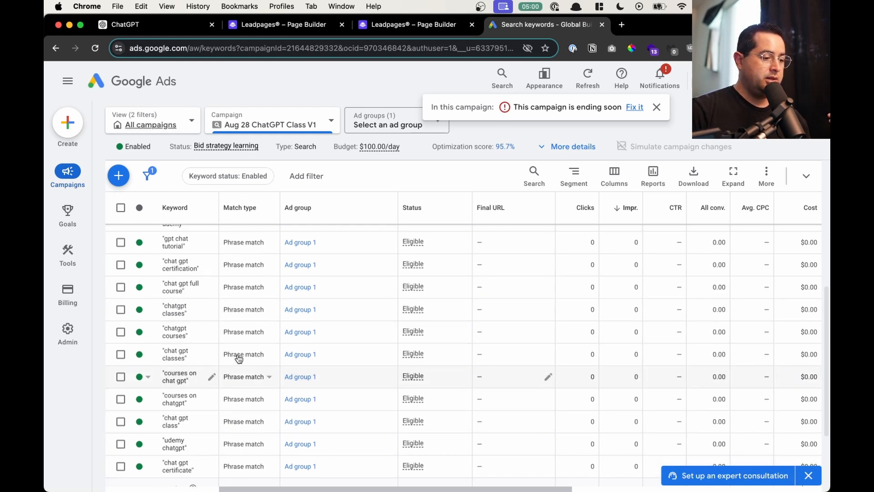
{"action": "scroll", "coordinate": [238, 358], "scroll_direction": "down", "scroll_amount": 10}
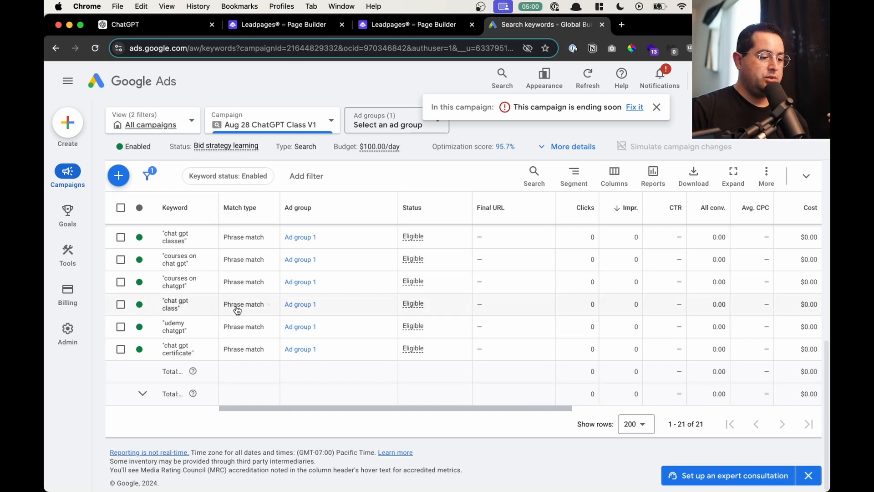
{"action": "scroll", "coordinate": [239, 339], "scroll_direction": "up", "scroll_amount": 15}
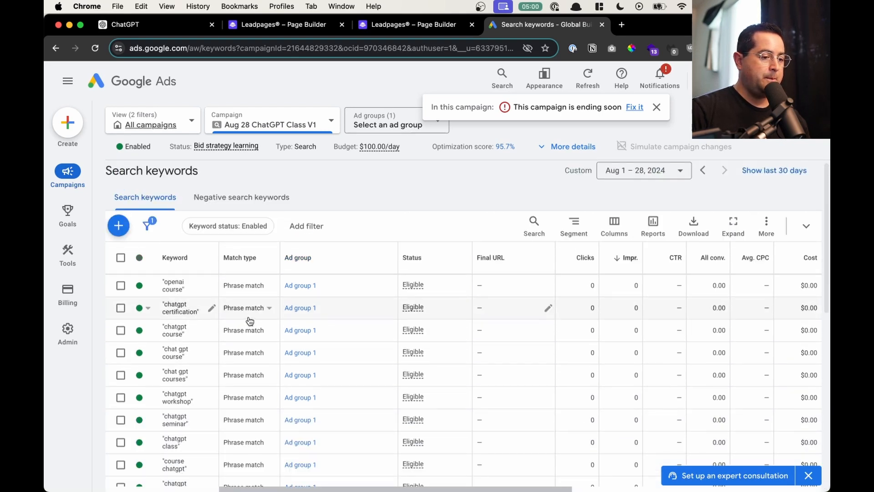
Step: Dismiss the campaign ending soon notice and open the campaign's settings from its details summary
{"action": "left_click", "coordinate": [656, 108]}
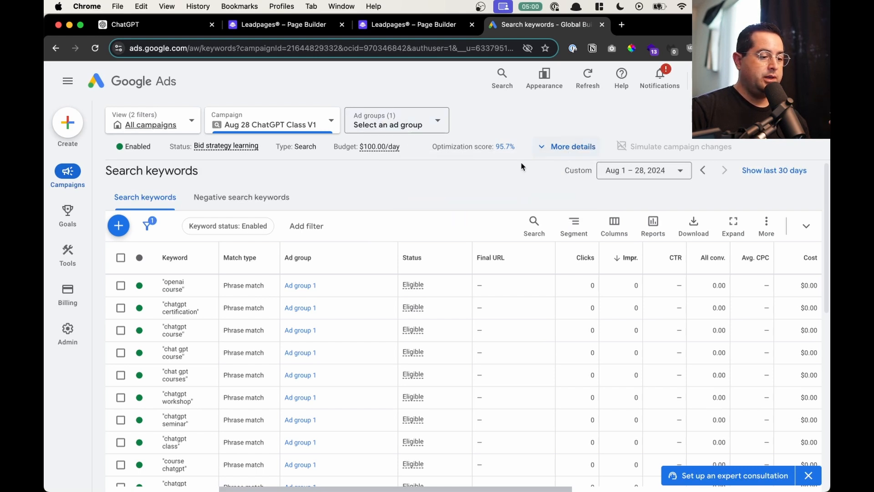
{"action": "left_click", "coordinate": [544, 146]}
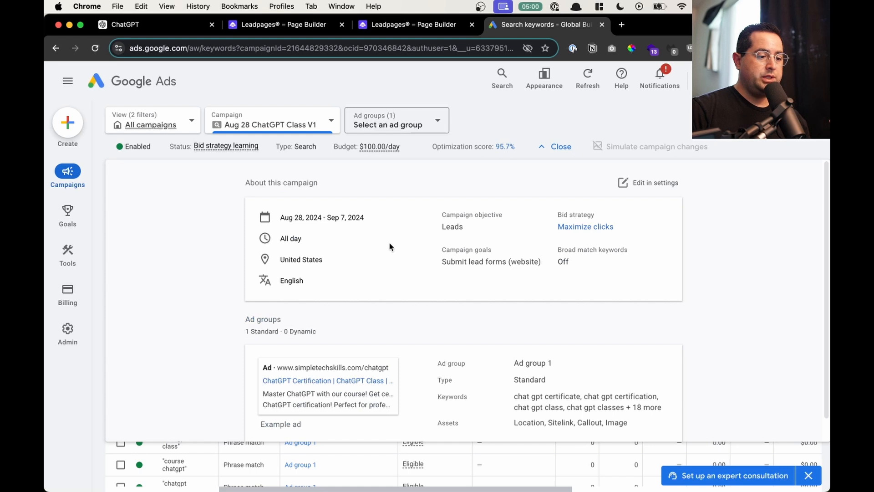
{"action": "left_click", "coordinate": [641, 184]}
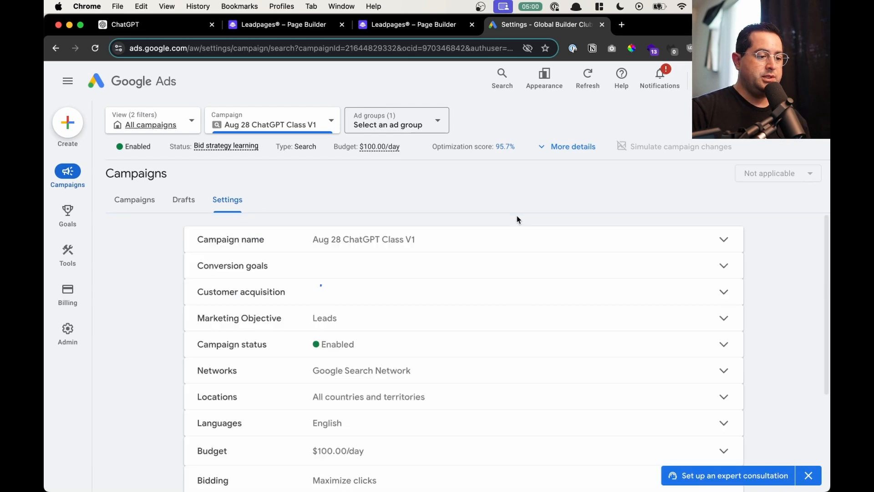
Step: Review the campaign's conversion goals, customer acquisition, marketing objective and location settings
{"action": "scroll", "coordinate": [494, 239], "scroll_direction": "down", "scroll_amount": 1}
{"action": "left_click", "coordinate": [377, 263]}
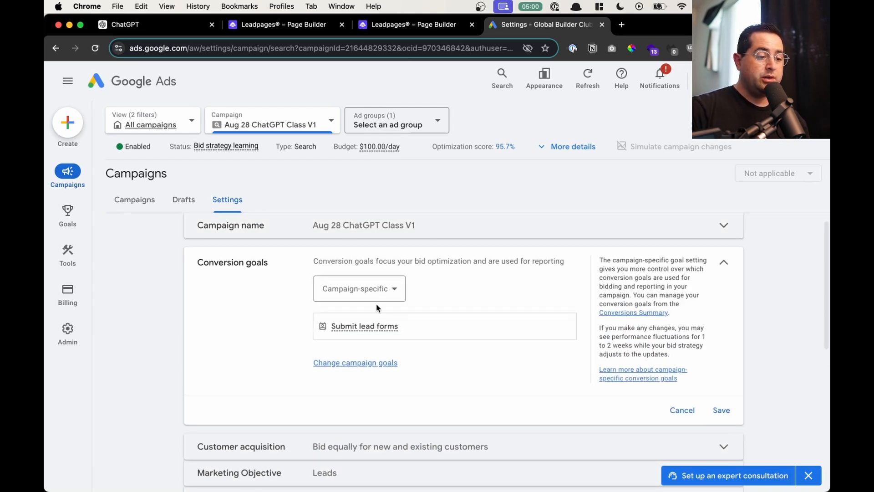
{"action": "left_click", "coordinate": [376, 330]}
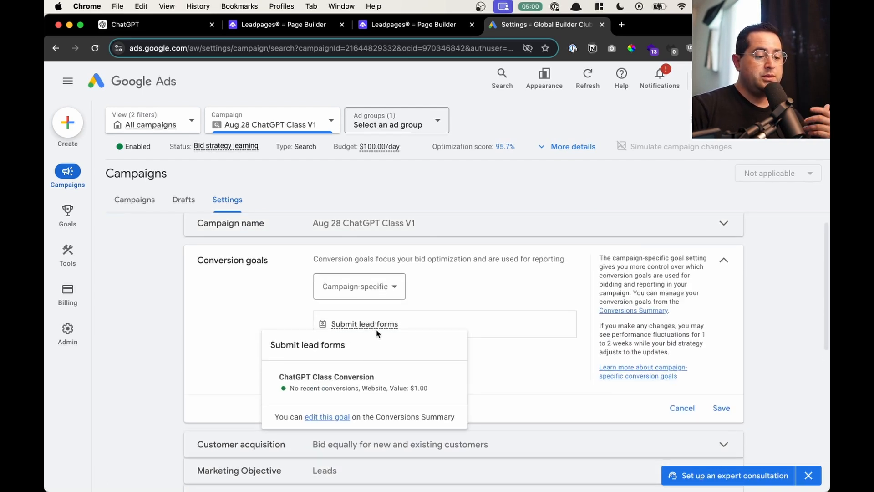
{"action": "left_click", "coordinate": [357, 455]}
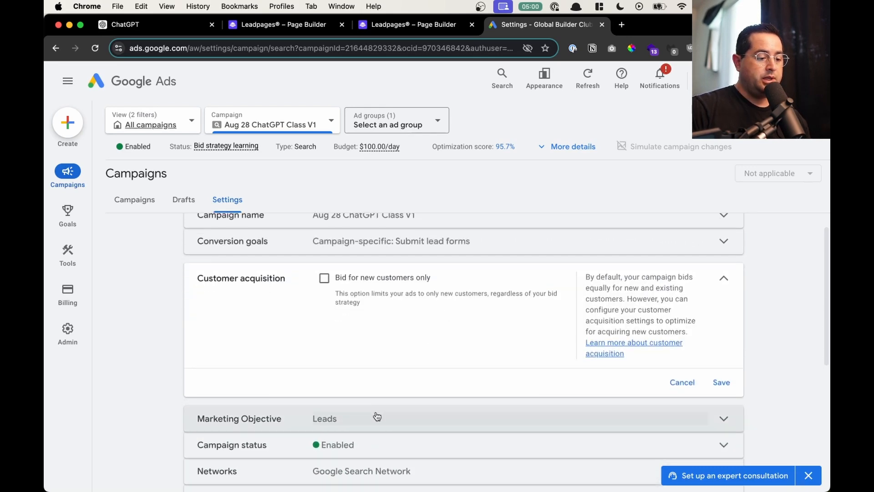
{"action": "left_click", "coordinate": [376, 416]}
{"action": "scroll", "coordinate": [322, 353], "scroll_direction": "down", "scroll_amount": 4}
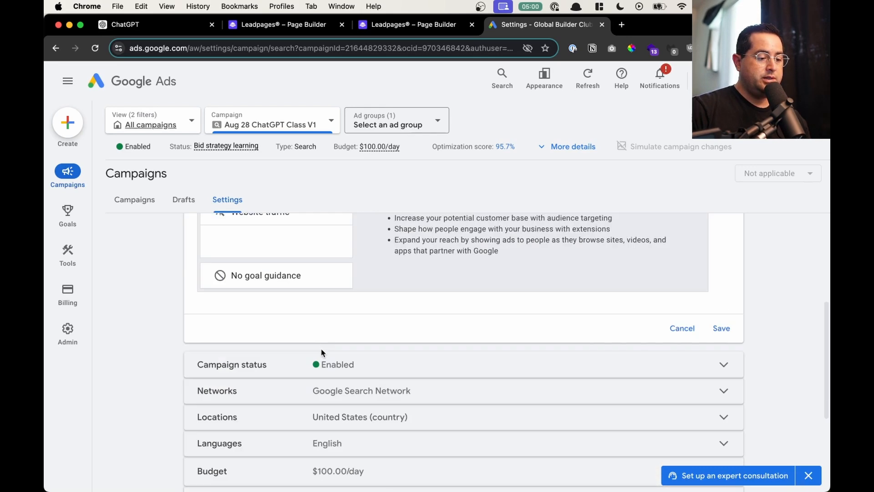
{"action": "left_click", "coordinate": [400, 416]}
{"action": "scroll", "coordinate": [404, 412], "scroll_direction": "down", "scroll_amount": 3}
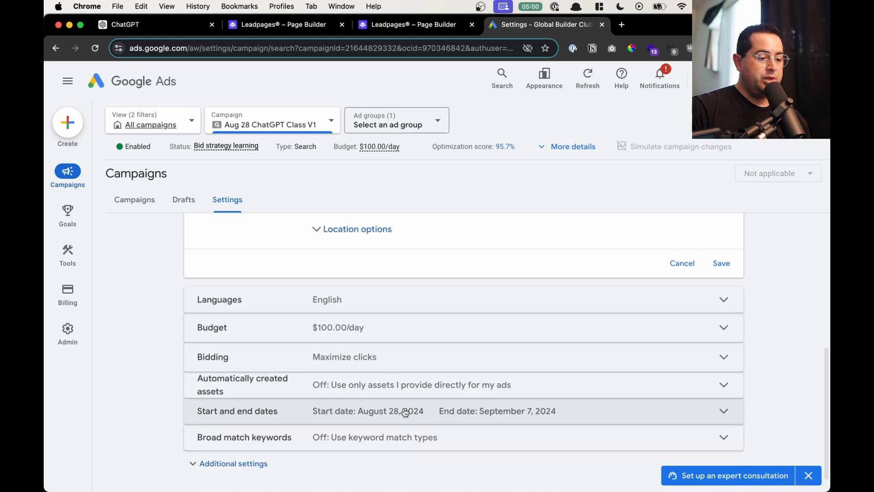
Step: Review the campaign's bidding strategy and its additional settings
{"action": "left_click", "coordinate": [403, 357]}
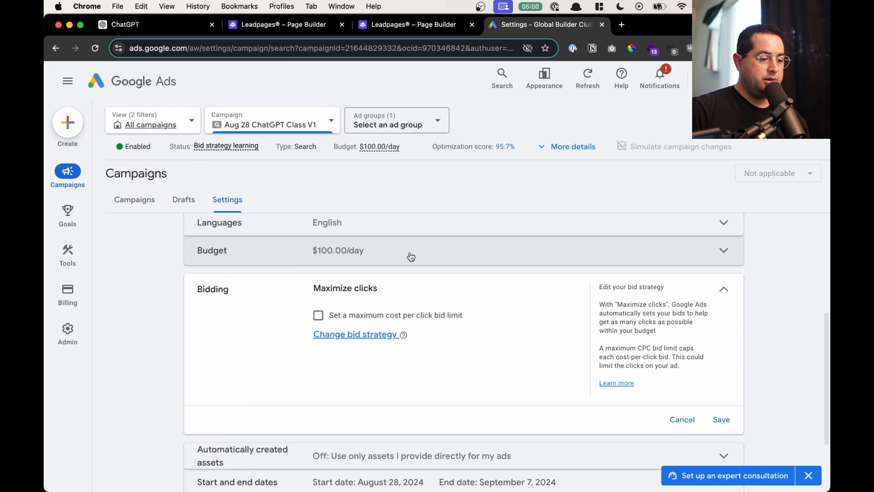
{"action": "scroll", "coordinate": [416, 299], "scroll_direction": "down", "scroll_amount": 2}
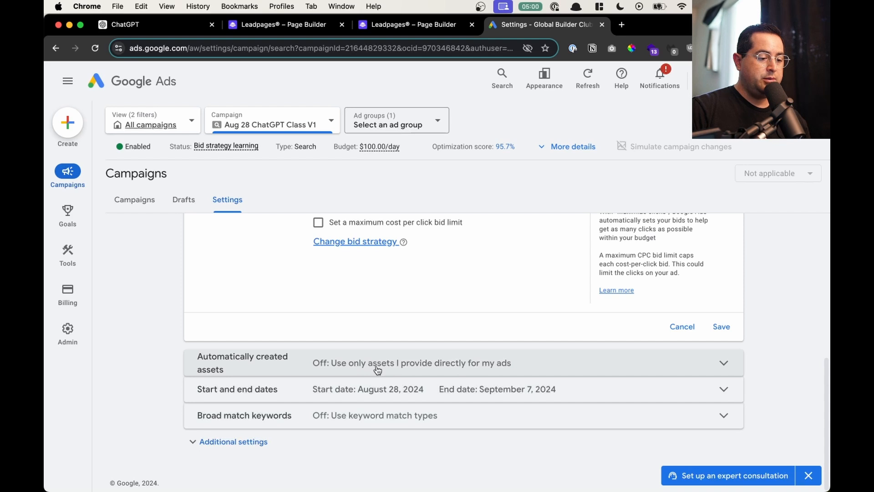
{"action": "left_click", "coordinate": [257, 439]}
{"action": "scroll", "coordinate": [347, 391], "scroll_direction": "down", "scroll_amount": 2}
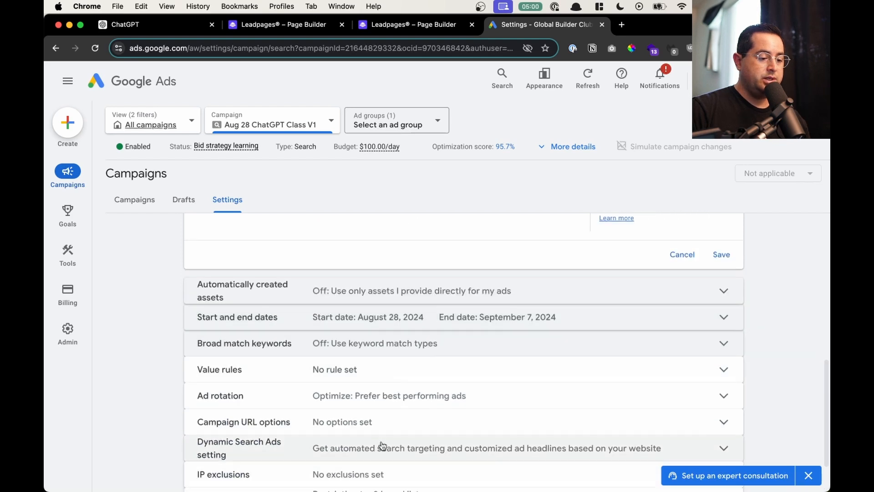
{"action": "scroll", "coordinate": [347, 351], "scroll_direction": "up", "scroll_amount": 10}
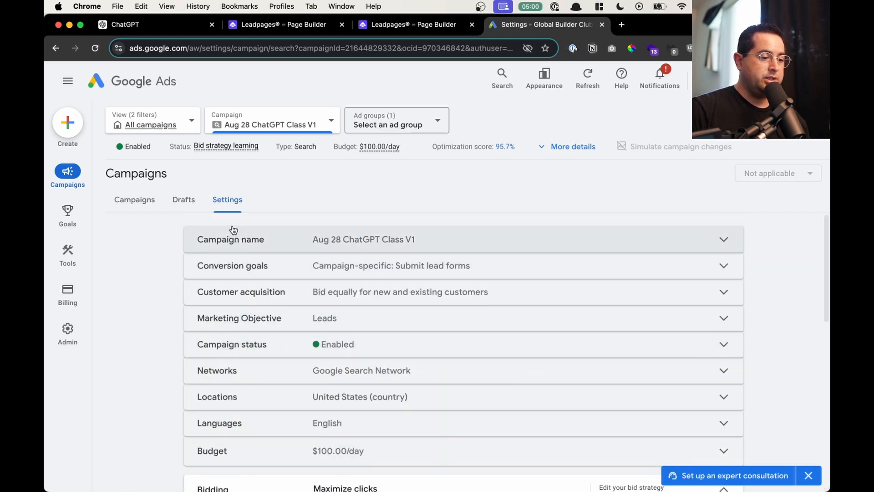
Step: Return to the campaigns table and check the bid strategy status and the performance metric columns
{"action": "left_click", "coordinate": [148, 203]}
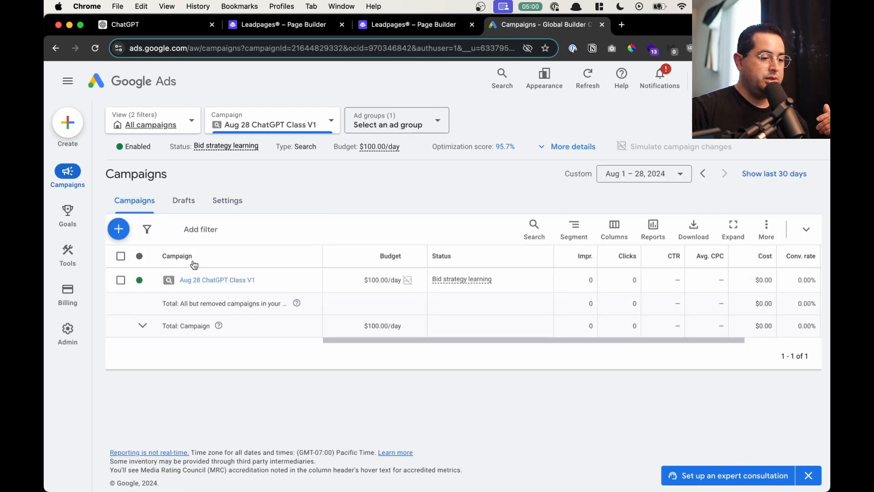
{"action": "mouse_move", "coordinate": [470, 284]}
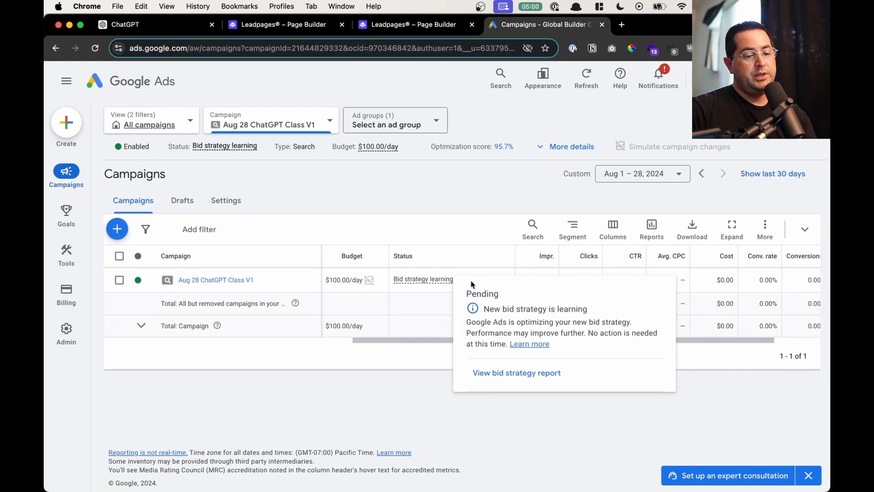
{"action": "mouse_move", "coordinate": [766, 256]}
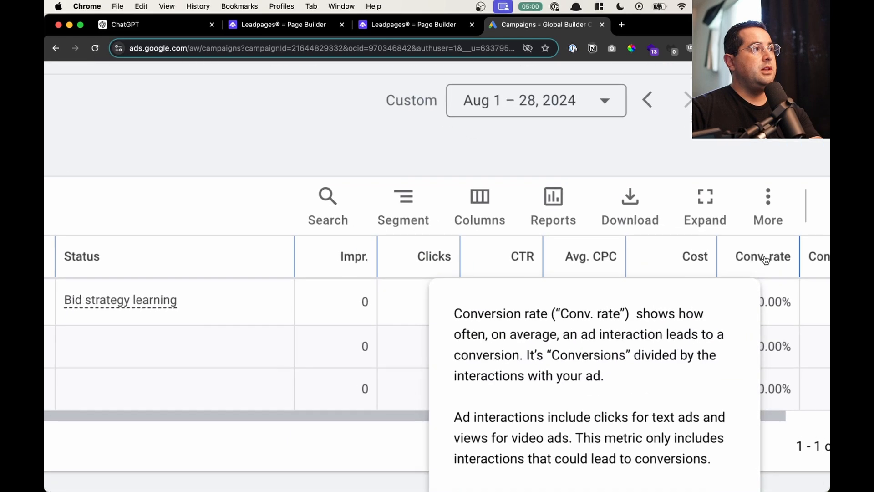
{"action": "scroll", "coordinate": [715, 288], "scroll_direction": "right", "scroll_amount": 2}
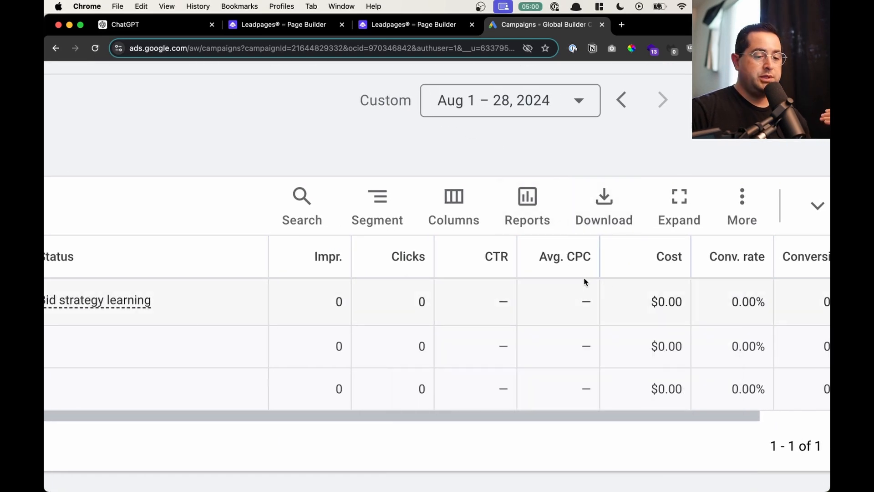
Step: Review the columns chosen for the campaigns table, from impressions to conversions, and close the column editor without applying changes
{"action": "left_click", "coordinate": [458, 220]}
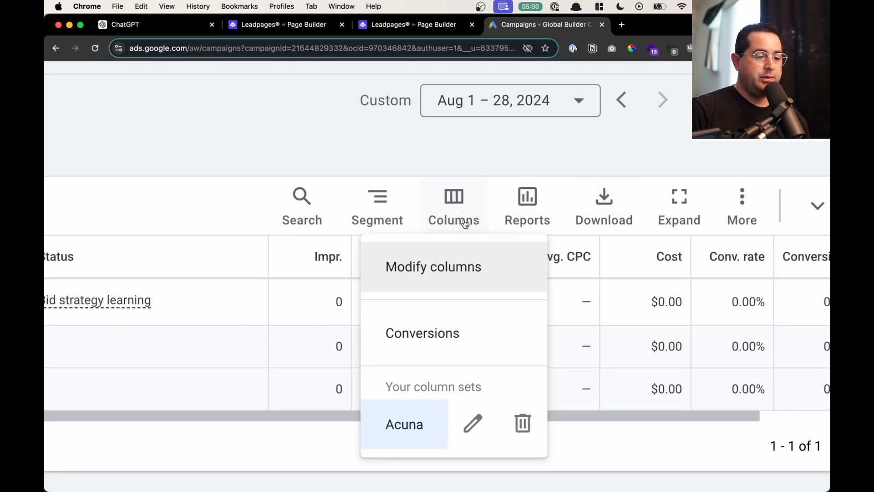
{"action": "left_click", "coordinate": [428, 268]}
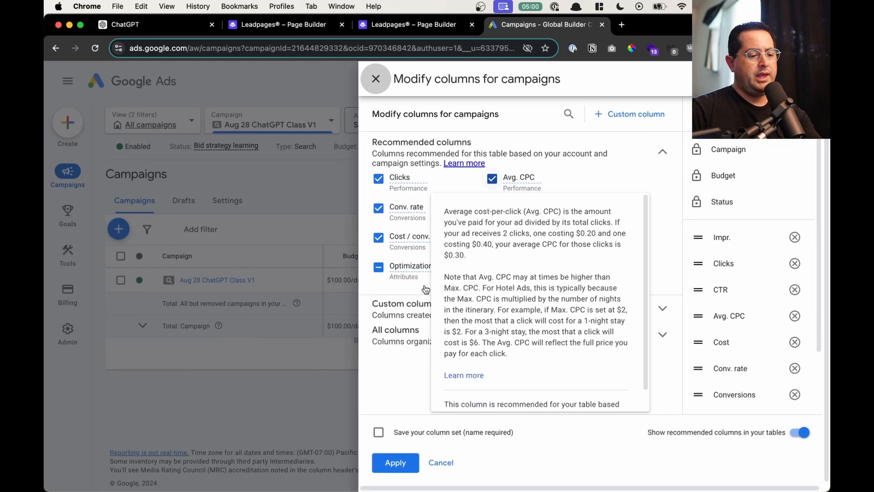
{"action": "mouse_move", "coordinate": [698, 264]}
{"action": "left_mouse_down"}
{"action": "mouse_move", "coordinate": [706, 286]}
{"action": "mouse_move", "coordinate": [706, 261]}
{"action": "left_mouse_up"}
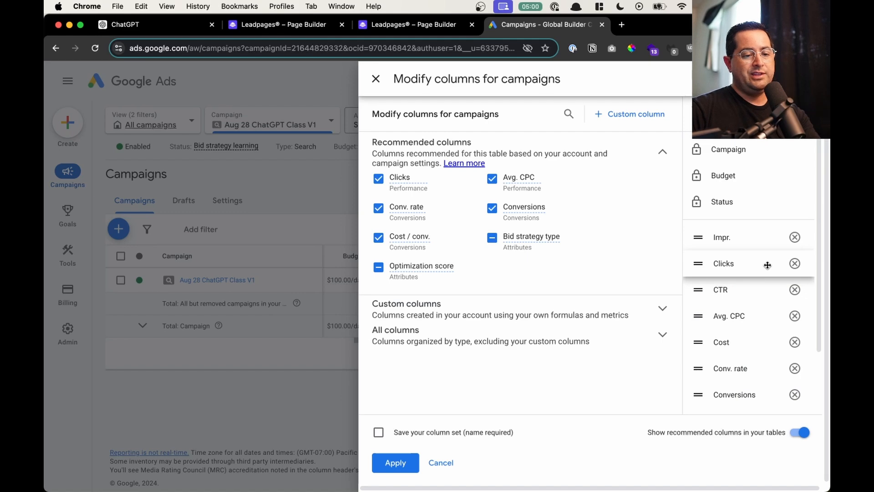
{"action": "scroll", "coordinate": [768, 265], "scroll_direction": "up", "scroll_amount": 5}
{"action": "scroll", "coordinate": [755, 263], "scroll_direction": "right", "scroll_amount": 1}
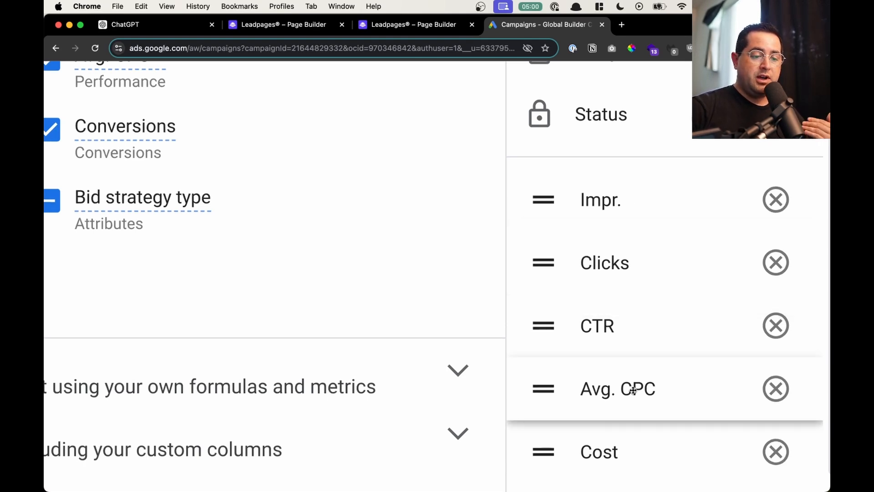
{"action": "scroll", "coordinate": [632, 390], "scroll_direction": "down", "scroll_amount": 3}
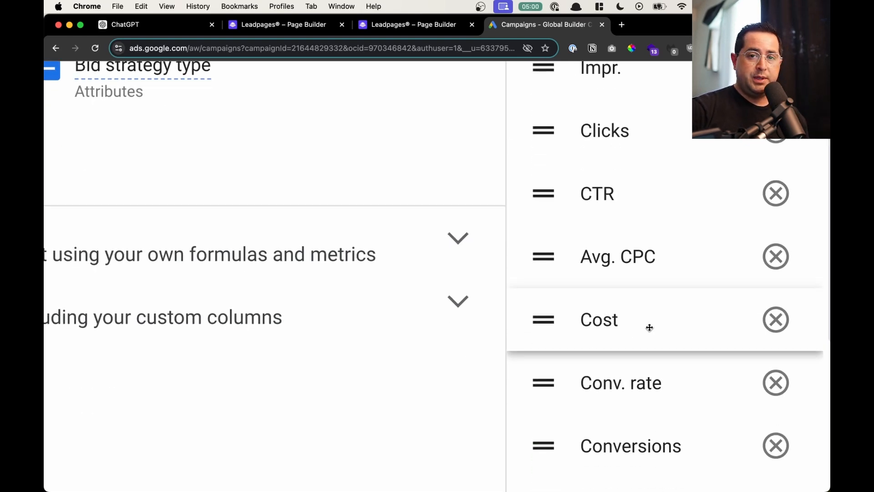
{"action": "scroll", "coordinate": [650, 327], "scroll_direction": "down", "scroll_amount": 2}
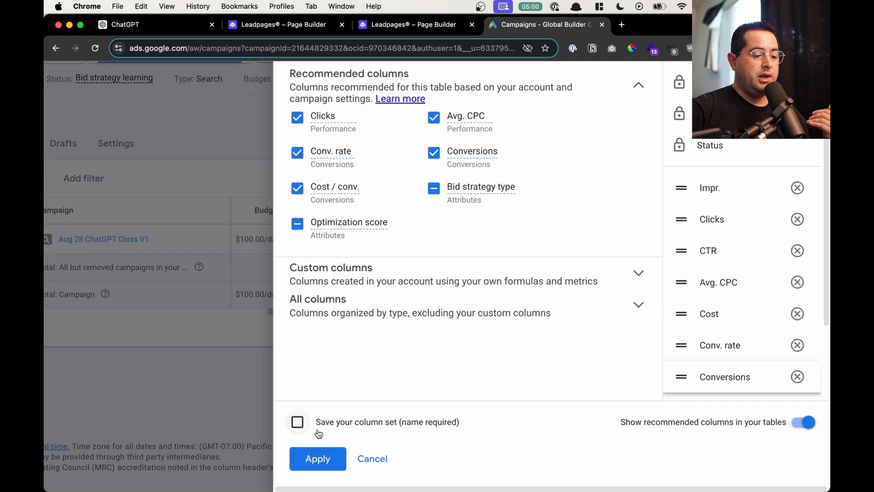
{"action": "left_click", "coordinate": [383, 458]}
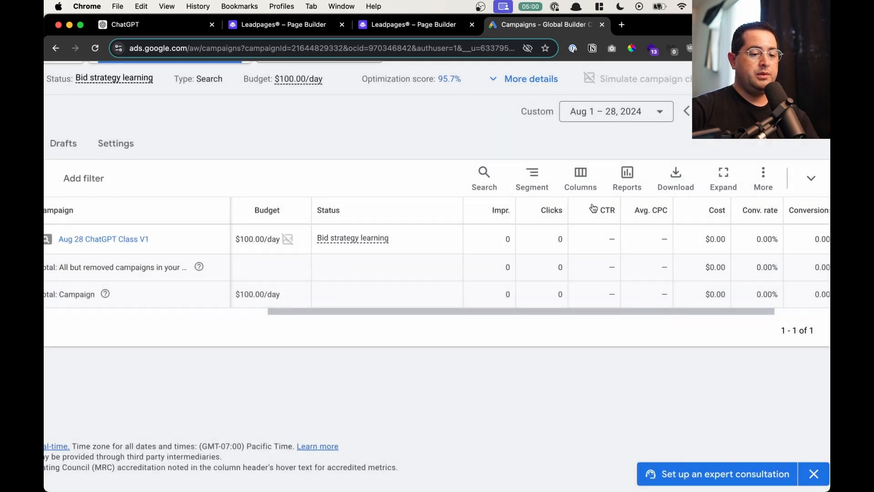
Step: Check the saved column sets and examine the click, cost and conversion metrics of the campaigns table
{"action": "left_click", "coordinate": [570, 189]}
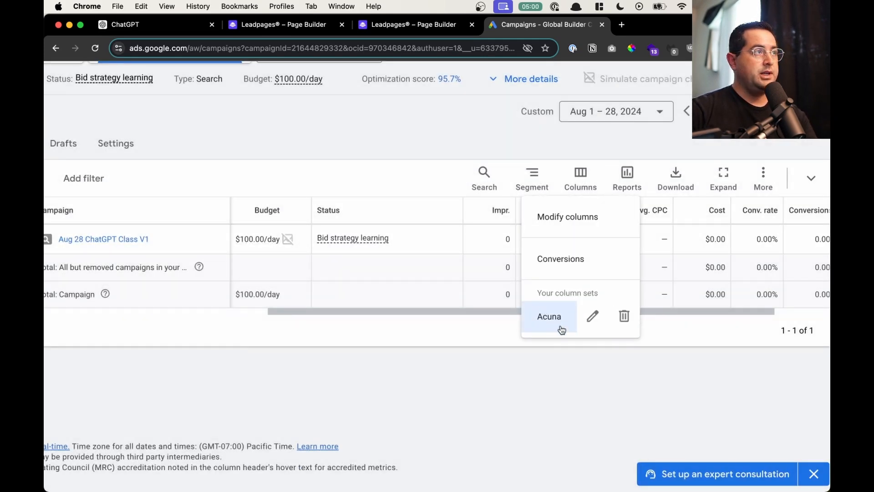
{"action": "left_click", "coordinate": [520, 380]}
{"action": "scroll", "coordinate": [666, 228], "scroll_direction": "up", "scroll_amount": 5}
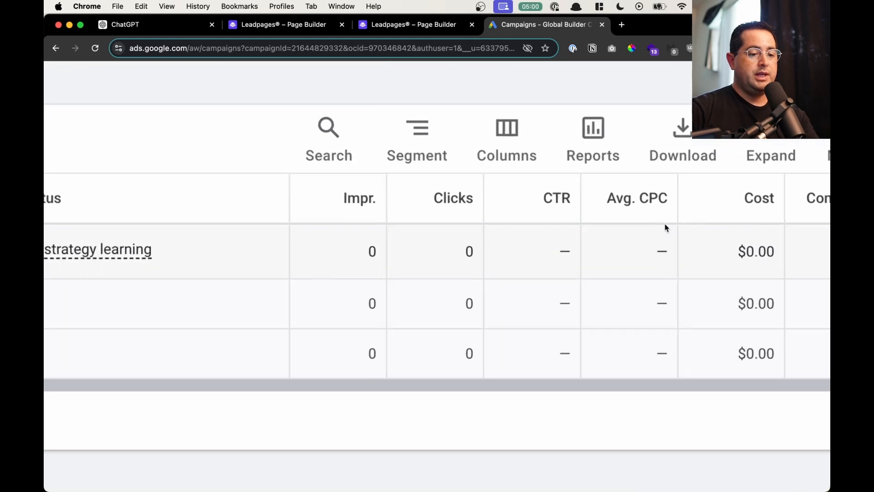
{"action": "scroll", "coordinate": [666, 228], "scroll_direction": "up", "scroll_amount": 1}
{"action": "scroll", "coordinate": [667, 228], "scroll_direction": "right", "scroll_amount": 3}
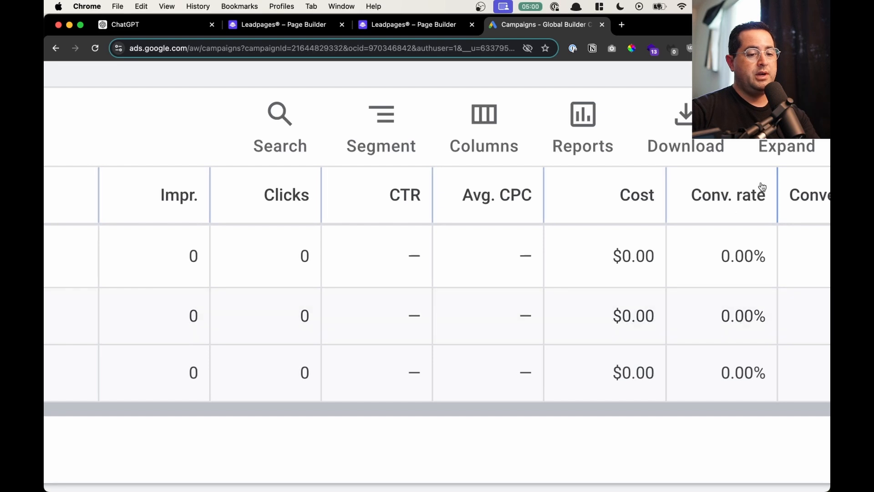
Step: Narrow the Status and Campaign columns so that all metrics through Cost / conv. fit in the campaigns table
{"action": "scroll", "coordinate": [741, 269], "scroll_direction": "down", "scroll_amount": 5}
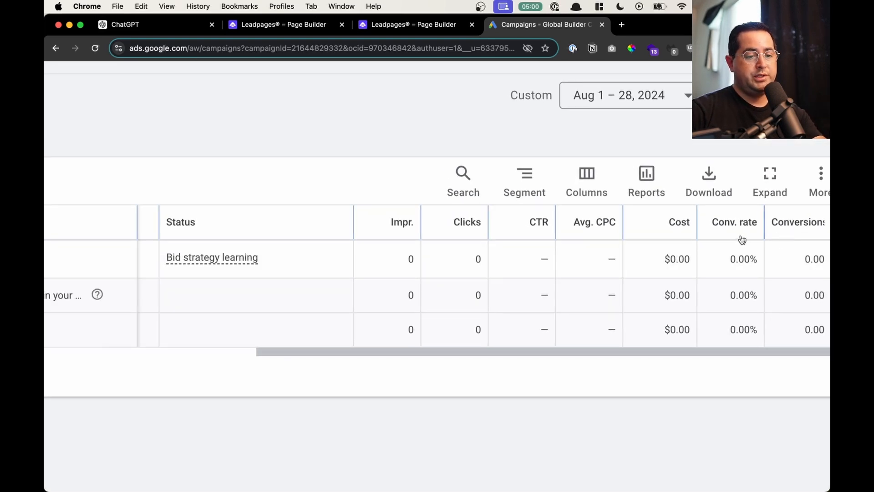
{"action": "scroll", "coordinate": [540, 279], "scroll_direction": "down", "scroll_amount": 5}
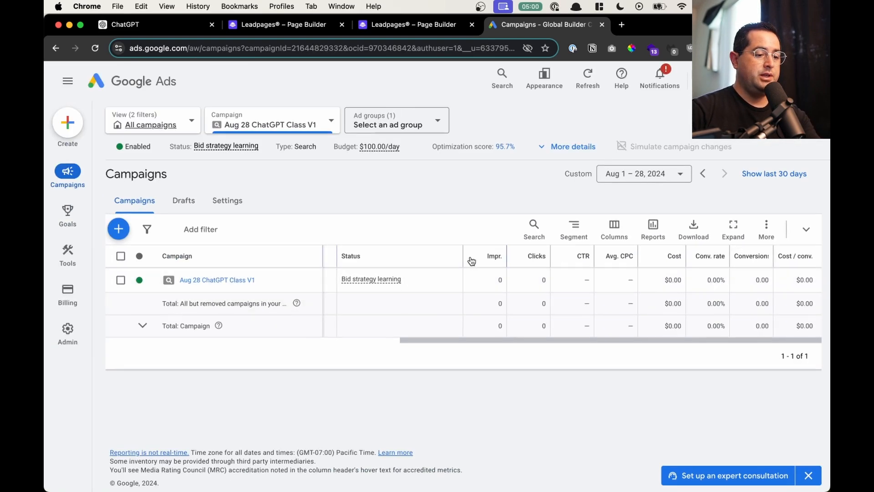
{"action": "left_click_drag", "start_coordinate": [463, 254], "coordinate": [406, 256]}
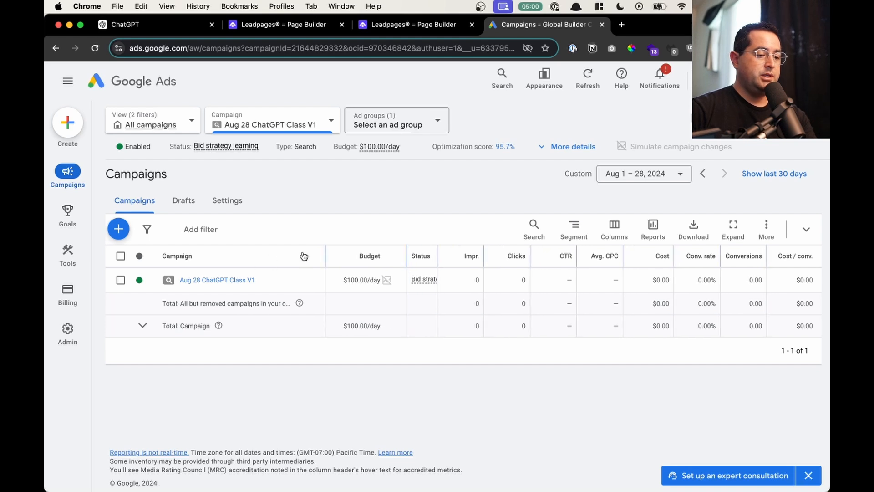
{"action": "mouse_move", "coordinate": [324, 256]}
{"action": "left_mouse_down"}
{"action": "mouse_move", "coordinate": [275, 257]}
{"action": "mouse_move", "coordinate": [308, 260]}
{"action": "left_mouse_up"}
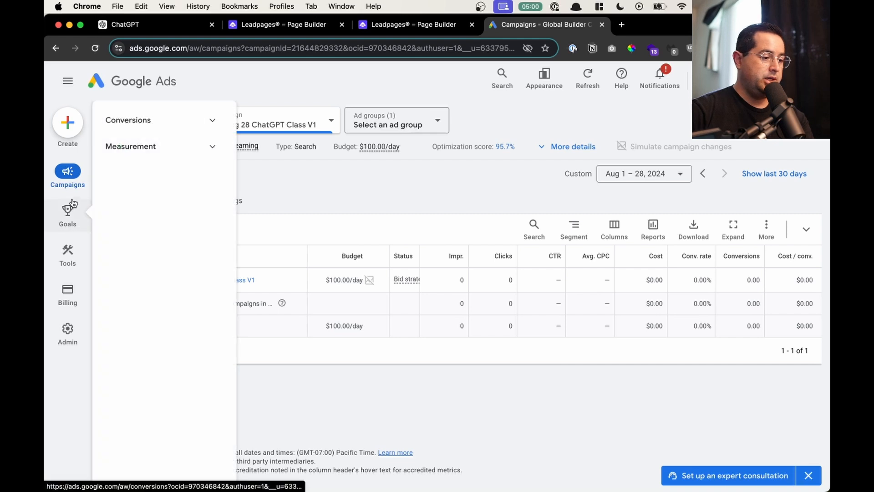
Step: View the campaign's search keywords and open its Search terms report to check what the Search term column covers
{"action": "mouse_move", "coordinate": [84, 187]}
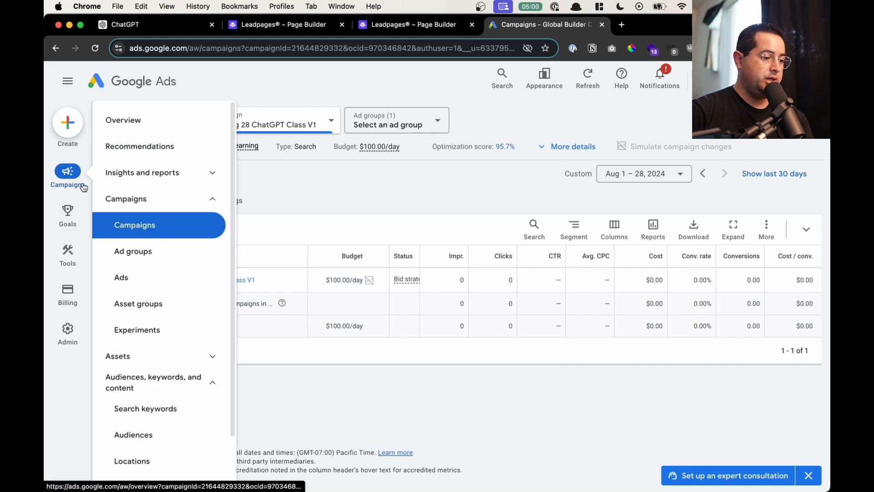
{"action": "left_click", "coordinate": [158, 407]}
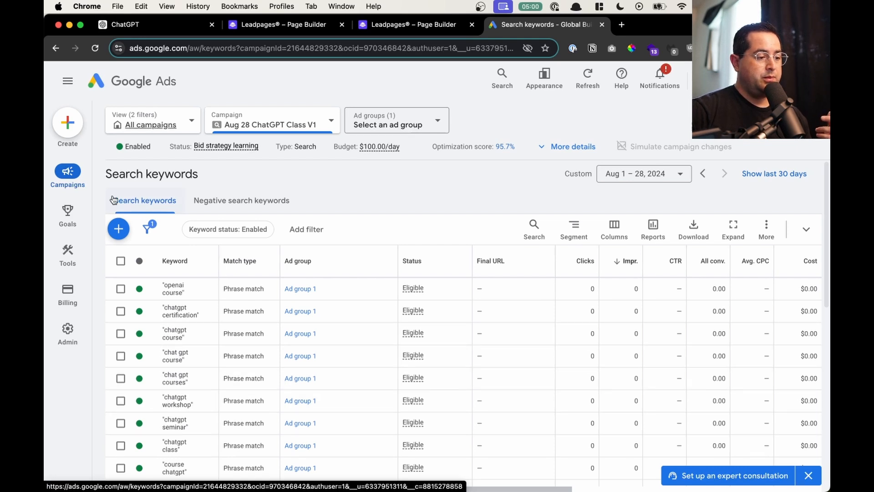
{"action": "mouse_move", "coordinate": [69, 181]}
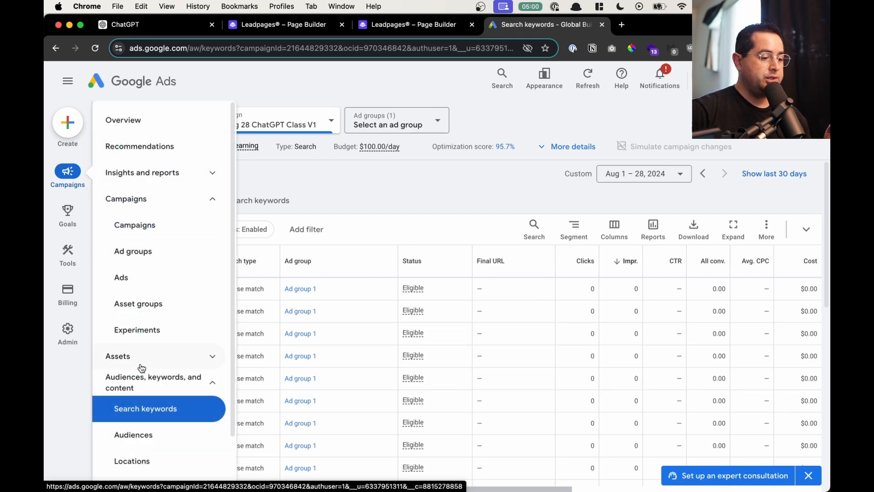
{"action": "left_click", "coordinate": [175, 176]}
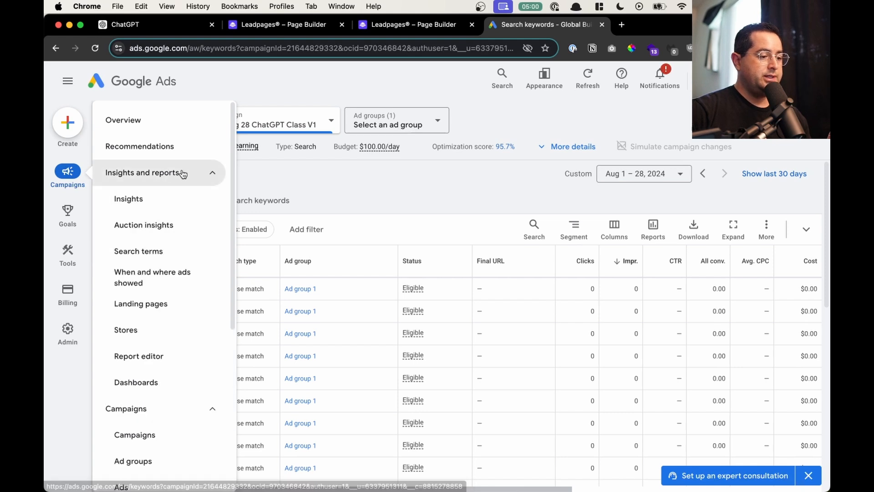
{"action": "left_click", "coordinate": [159, 253]}
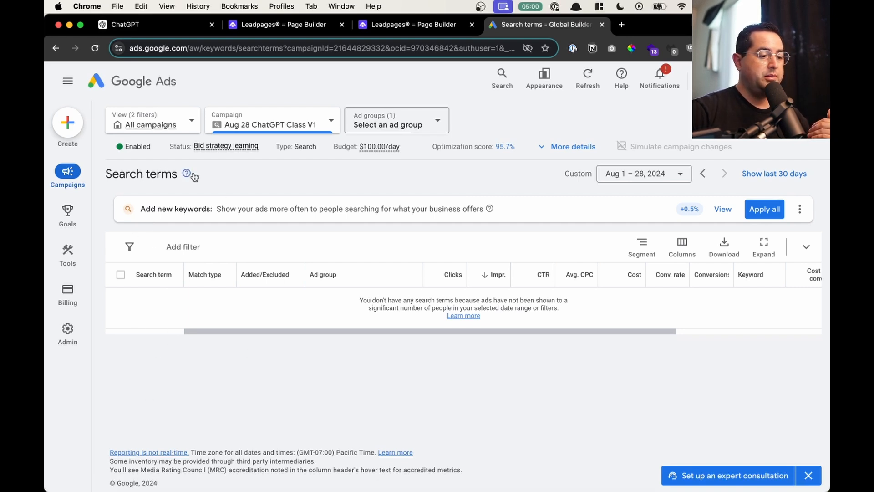
{"action": "mouse_move", "coordinate": [187, 176]}
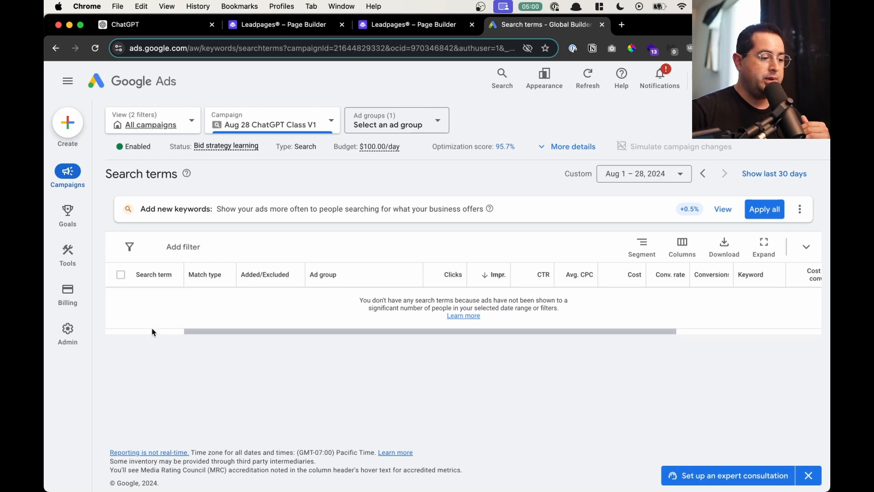
{"action": "mouse_move", "coordinate": [154, 281]}
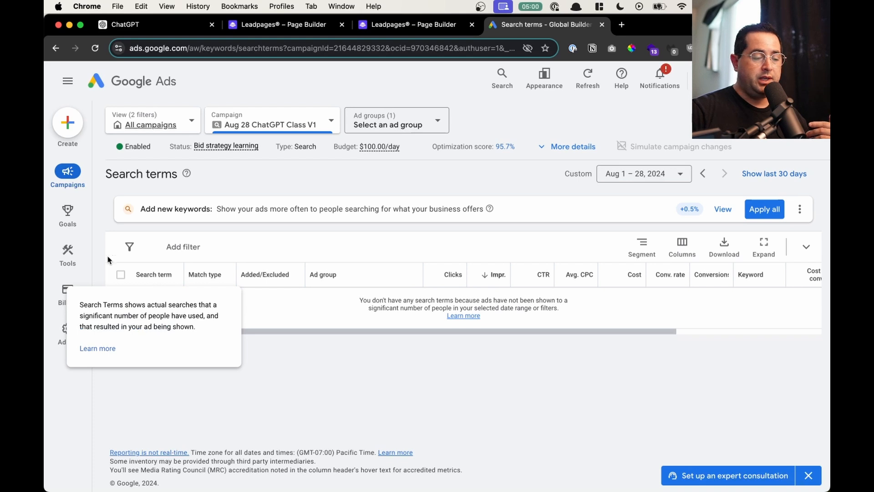
Step: Return from the Search terms report to the campaign's search keywords
{"action": "mouse_move", "coordinate": [71, 187]}
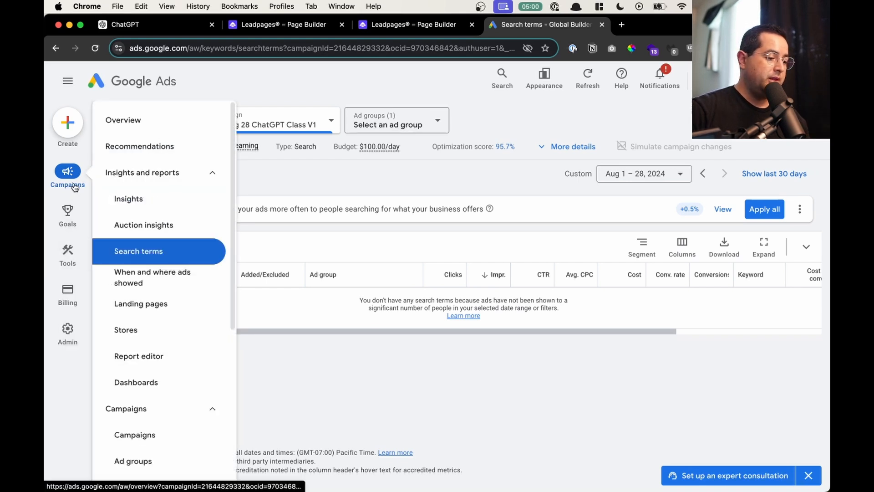
{"action": "scroll", "coordinate": [175, 338], "scroll_direction": "down", "scroll_amount": 6}
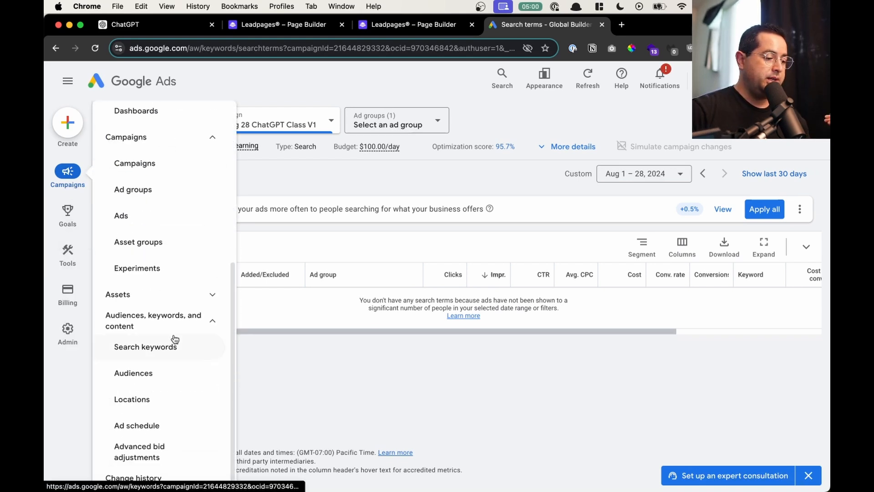